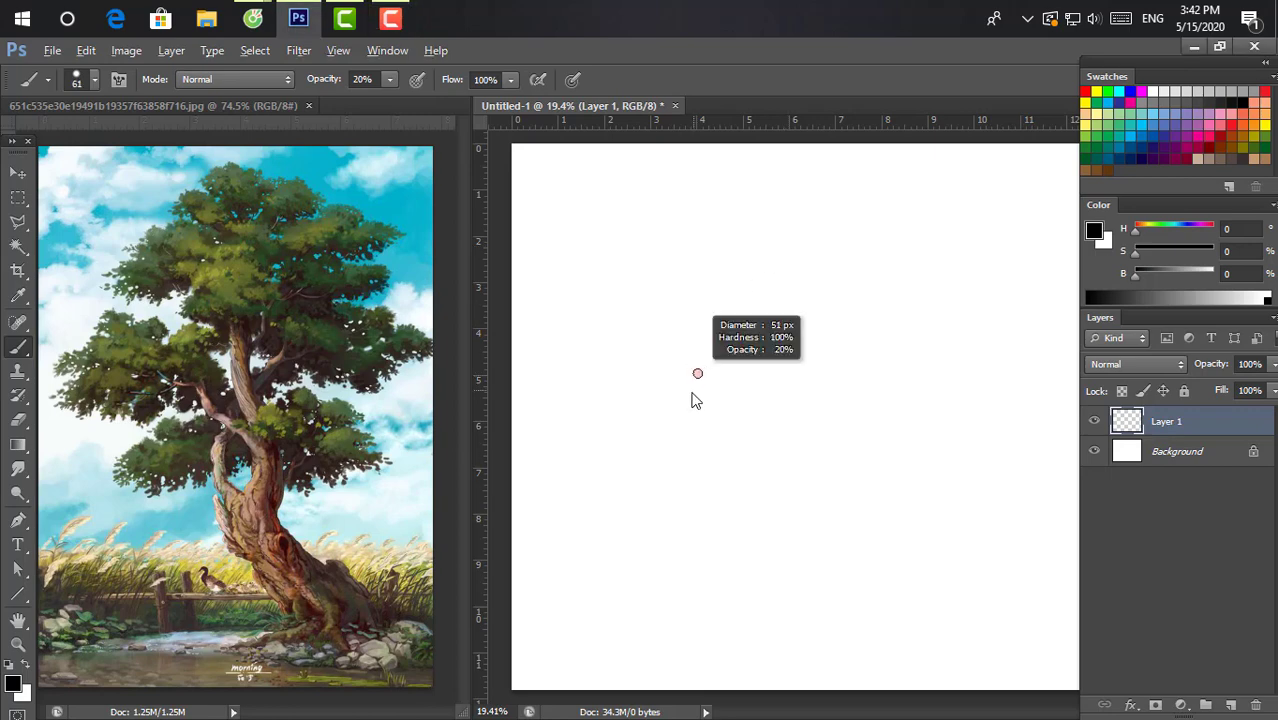
Size the brush, lay a broad grey diagonal stroke, and set brush opacity to 100%.
drag(697, 373, 688, 382)
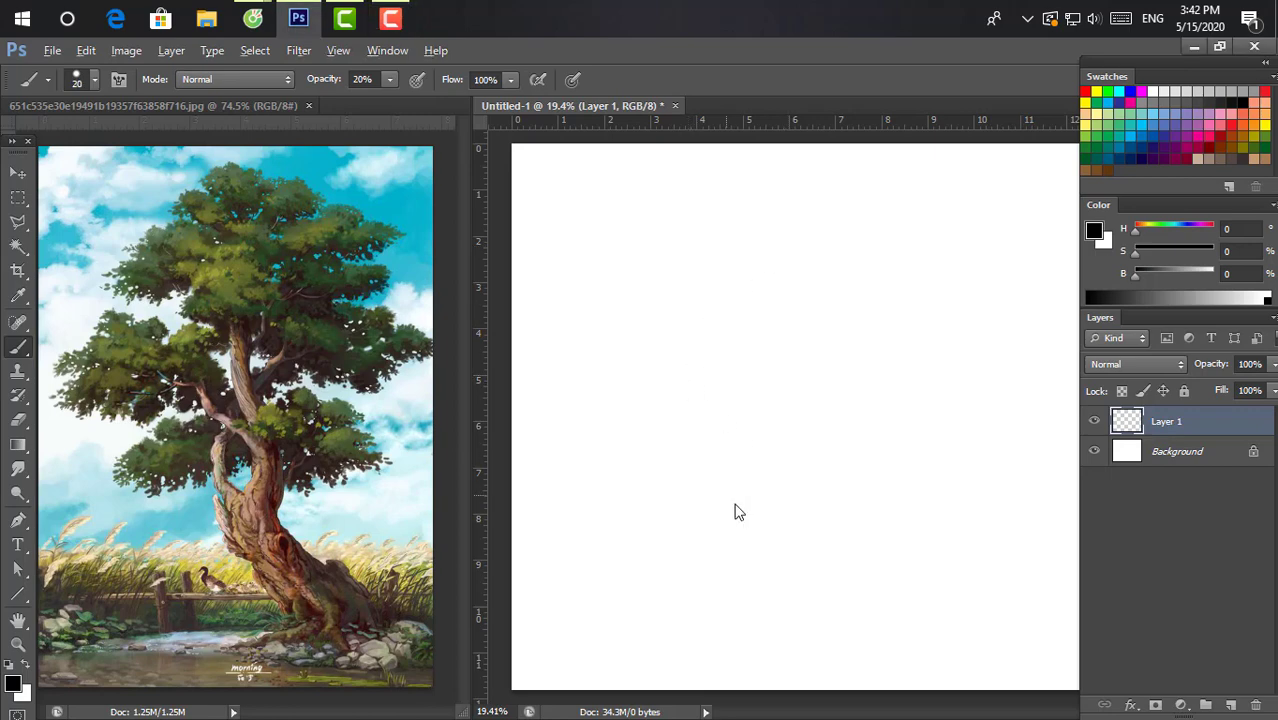
drag(818, 462, 800, 462)
drag(742, 497, 798, 576)
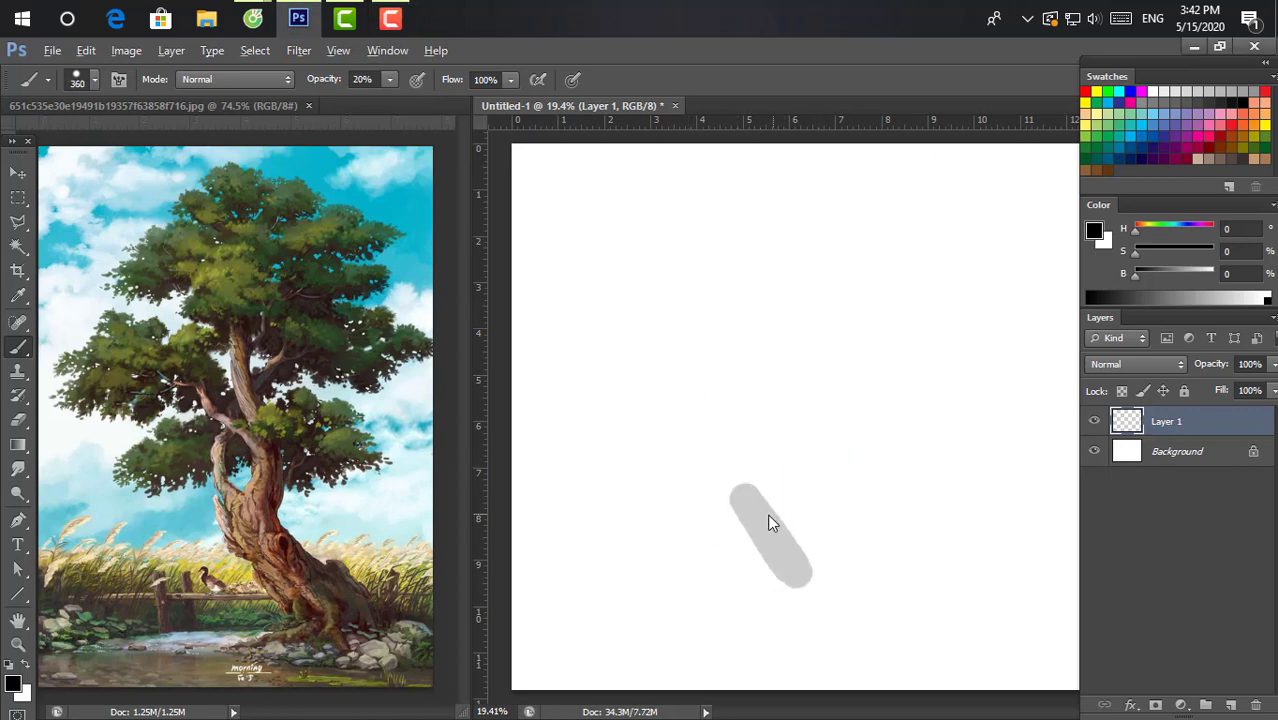
mouse_move(770, 522)
mouse_down()
mouse_move(753, 502)
mouse_move(808, 570)
mouse_up()
key(0)
scroll(750, 509, down, 1)
scroll(750, 509, up, 1)
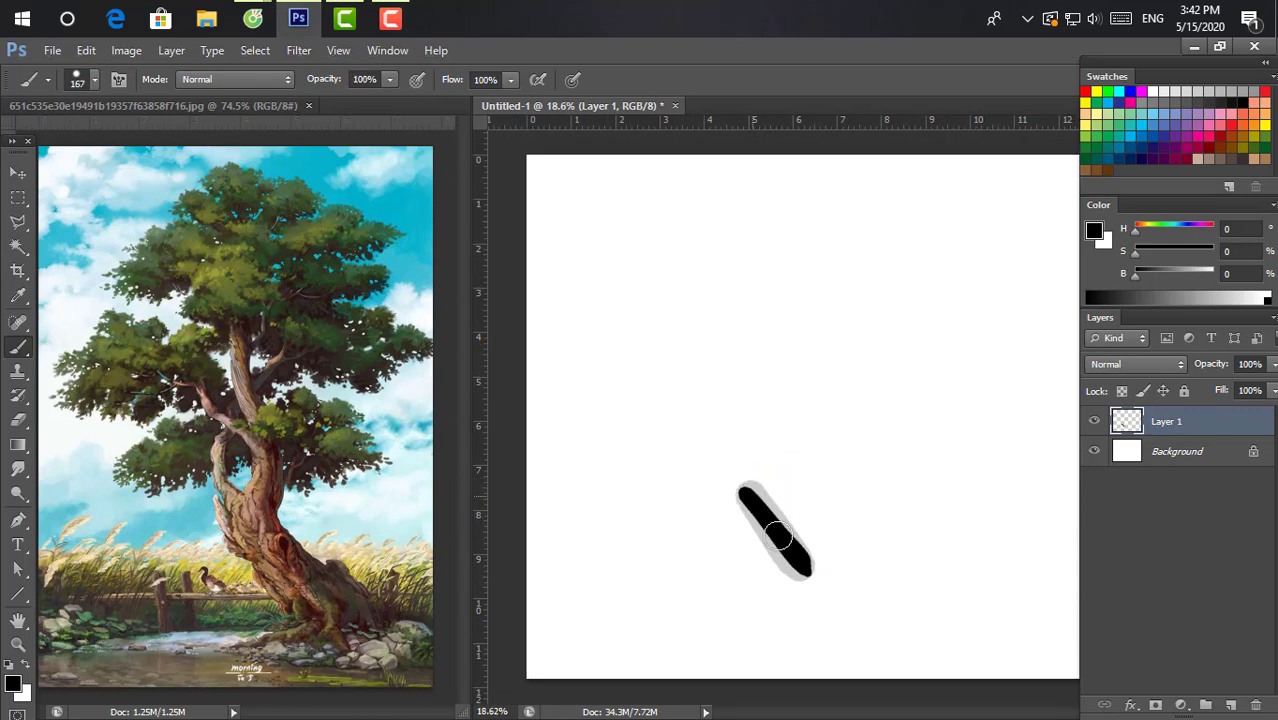
Paint the black leaning trunk with its curved upper section and a short base stroke.
drag(779, 445, 770, 520)
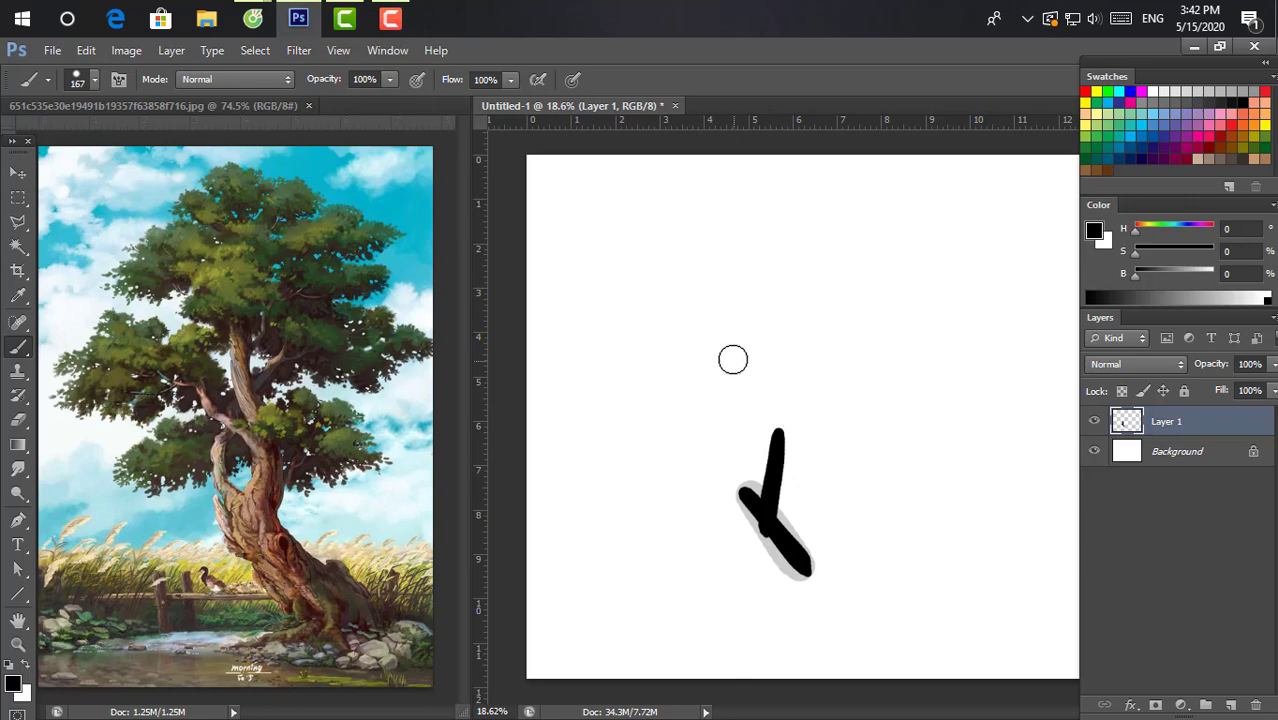
drag(734, 237, 778, 435)
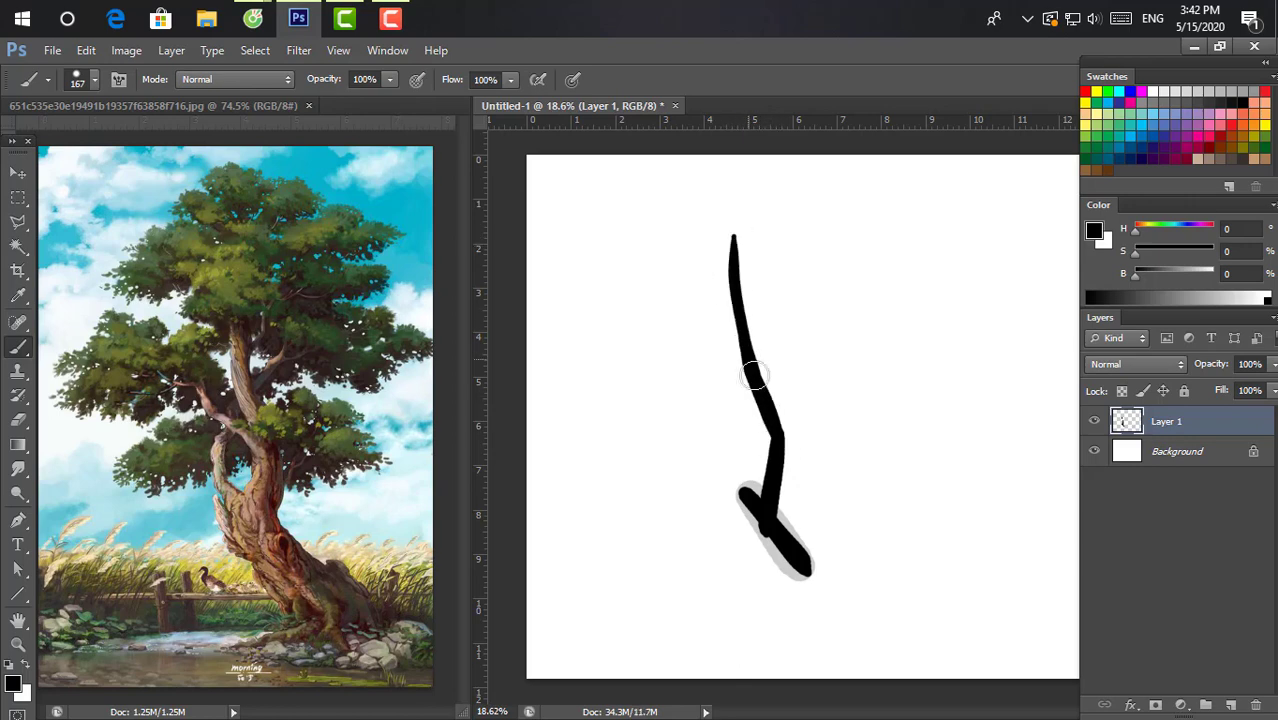
drag(754, 375, 776, 525)
mouse_move(724, 470)
mouse_down()
mouse_move(738, 495)
mouse_move(720, 445)
mouse_move(756, 348)
mouse_up()
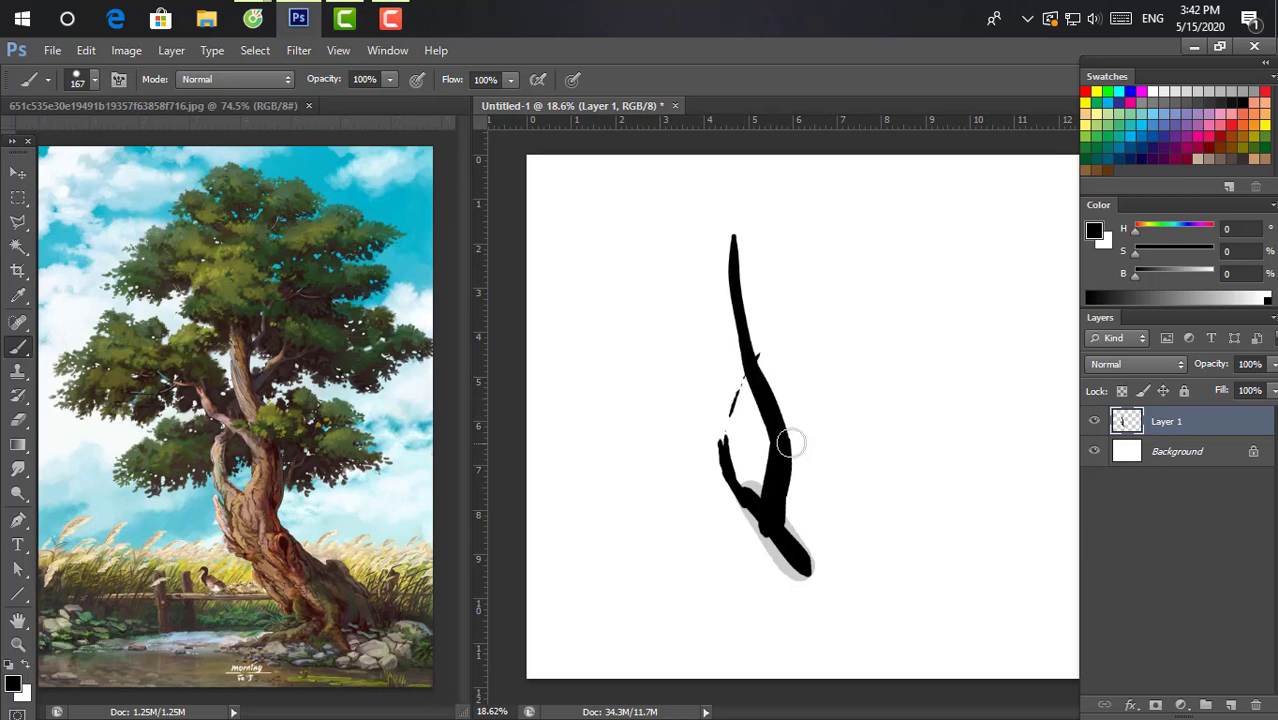
Add a thin left branch and fill out the trunk's edges and right lobe in black.
mouse_move(789, 443)
mouse_down()
mouse_move(745, 388)
mouse_move(667, 332)
mouse_move(630, 323)
mouse_up()
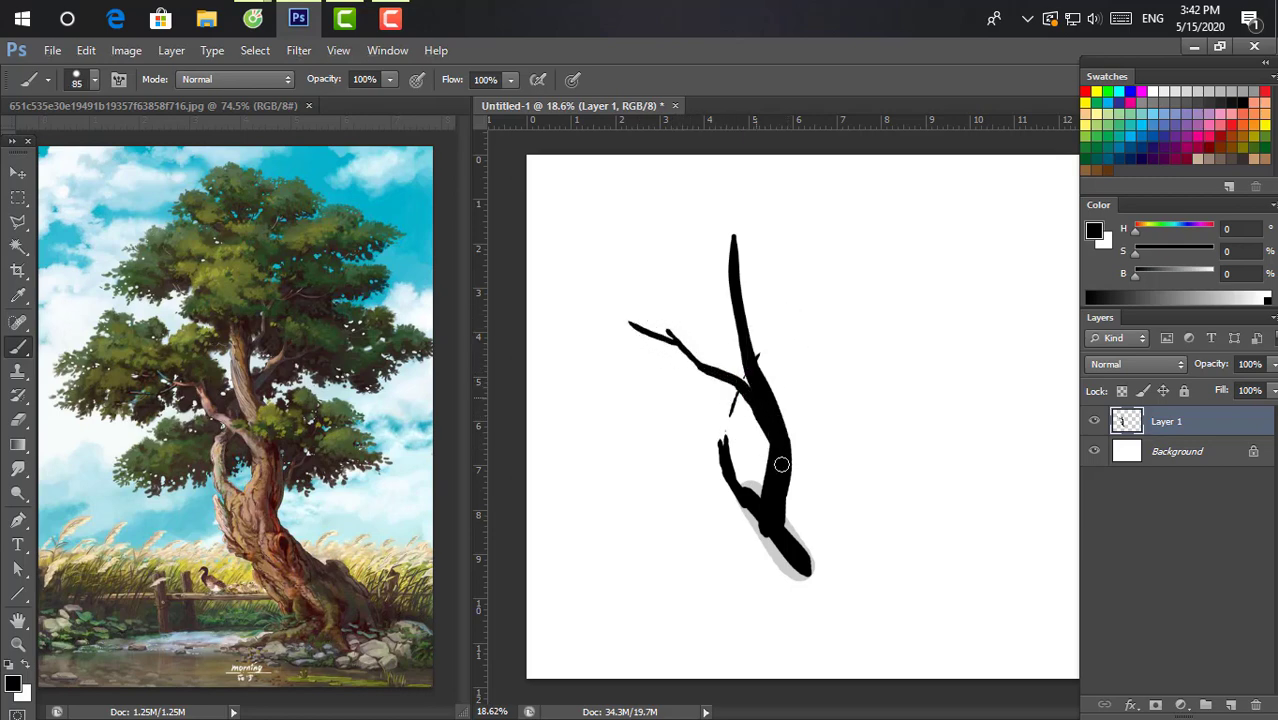
mouse_move(770, 456)
mouse_down()
mouse_move(745, 400)
mouse_move(756, 508)
mouse_move(746, 473)
mouse_move(735, 490)
mouse_move(758, 537)
mouse_move(728, 498)
mouse_move(760, 543)
mouse_up()
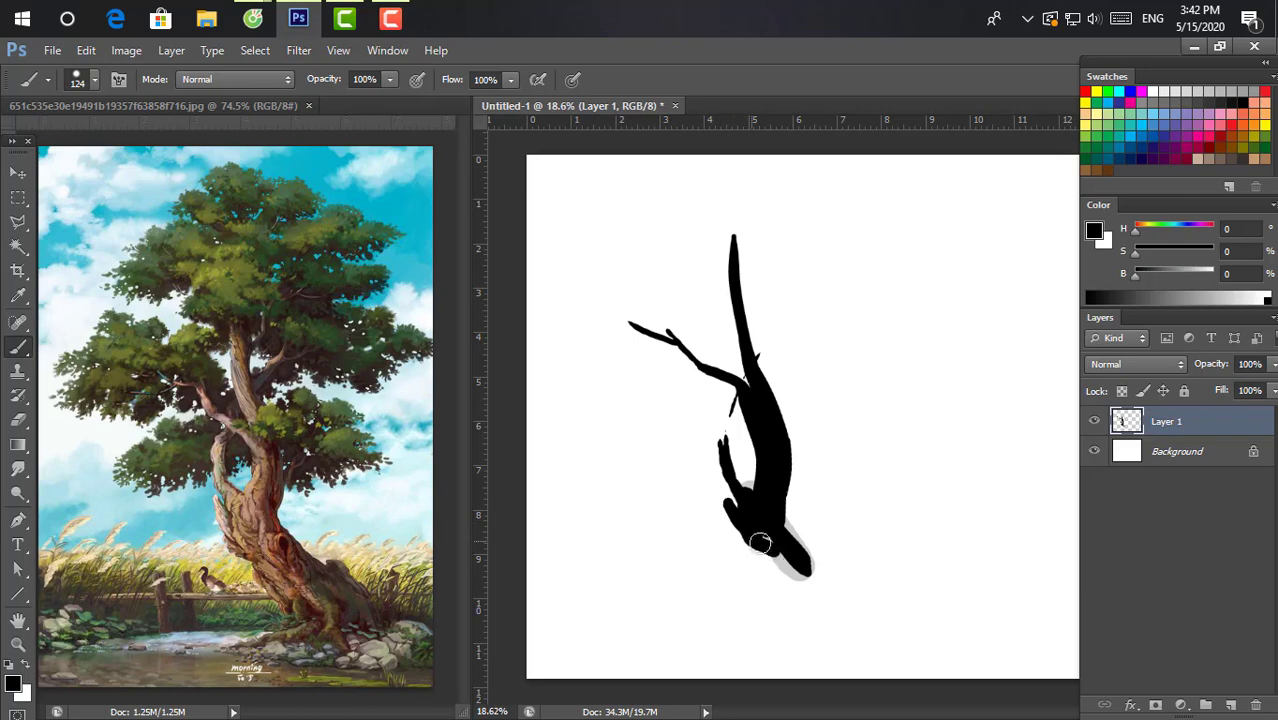
mouse_move(772, 386)
mouse_down()
mouse_move(805, 500)
mouse_move(736, 357)
mouse_move(733, 267)
mouse_up()
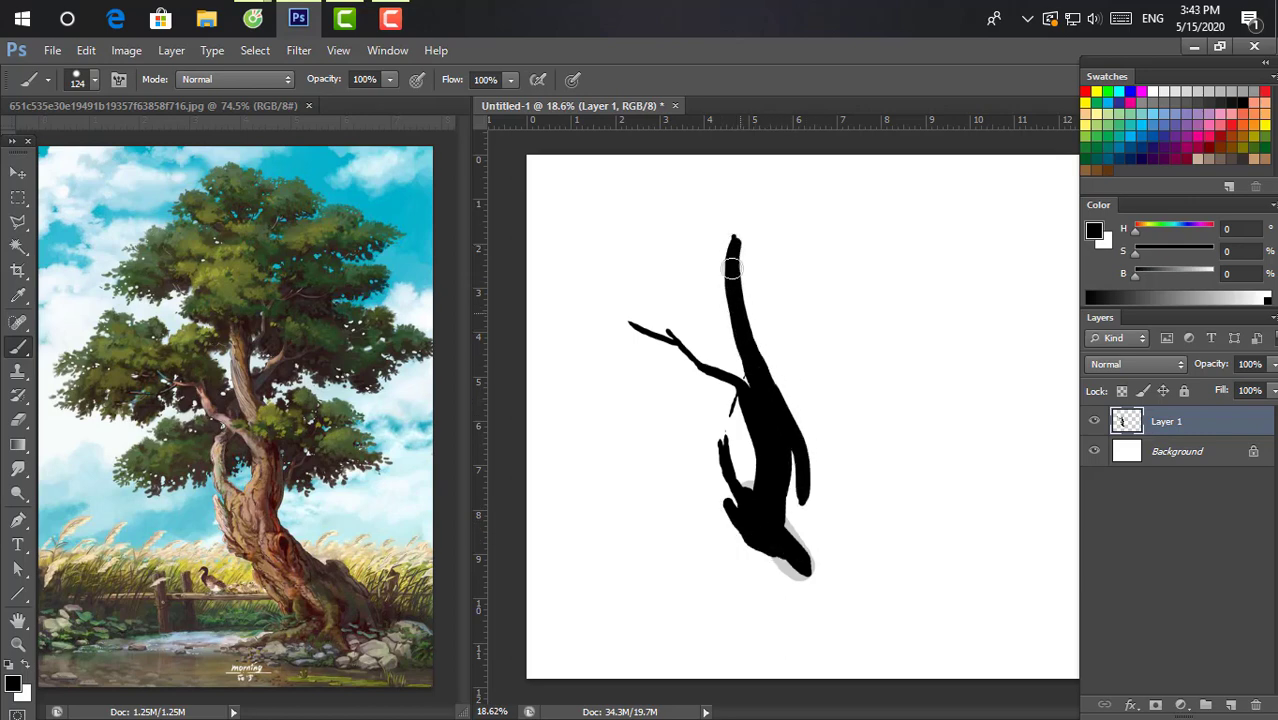
mouse_move(816, 474)
mouse_down()
mouse_move(787, 531)
mouse_move(793, 479)
mouse_move(780, 531)
mouse_move(893, 593)
mouse_up()
scroll(784, 550, down, 1)
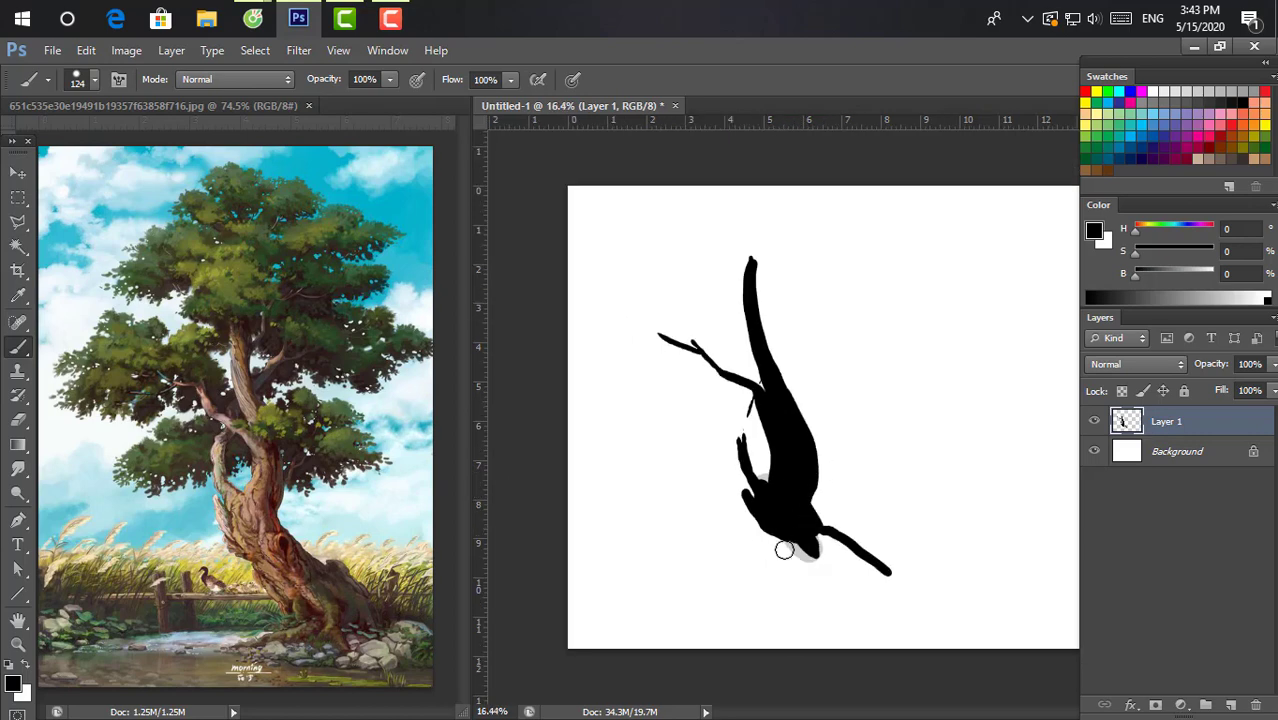
Paint the grey base patch black and add smaller black strokes near the left branch.
mouse_move(795, 538)
mouse_down()
mouse_move(799, 571)
mouse_move(833, 585)
mouse_move(836, 557)
mouse_move(744, 518)
mouse_move(847, 633)
mouse_move(865, 635)
mouse_move(801, 514)
mouse_move(890, 585)
mouse_move(950, 608)
mouse_move(964, 659)
mouse_move(856, 571)
mouse_move(899, 650)
mouse_move(862, 653)
mouse_move(853, 632)
mouse_up()
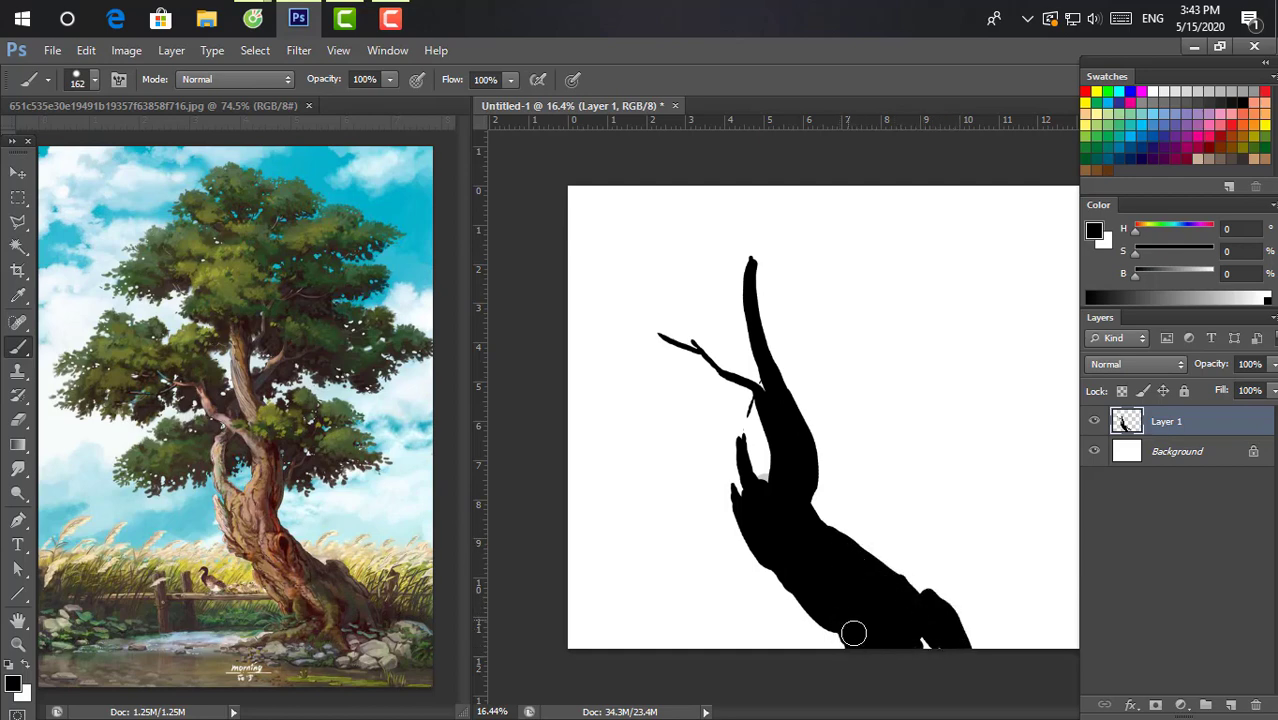
alt+right_click(765, 337)
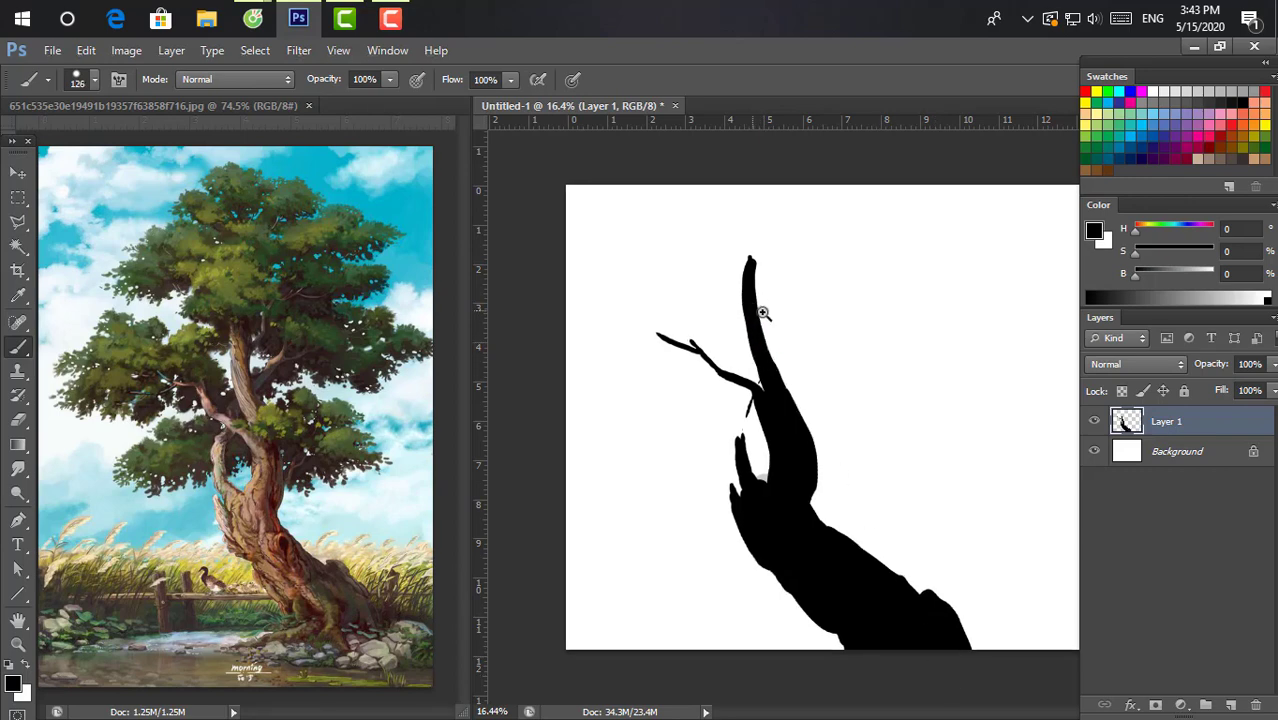
scroll(762, 313, up, 1)
alt+right_click(767, 351)
alt+right_click(767, 351)
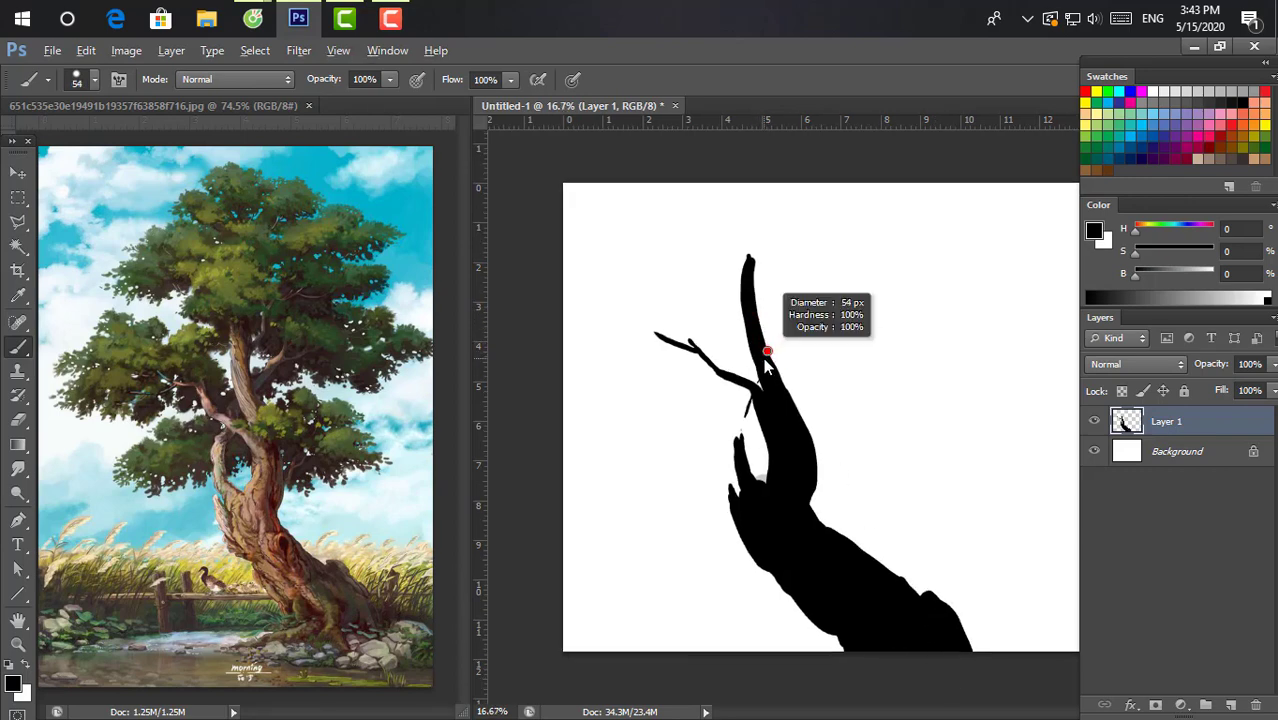
alt+right_click(765, 342)
alt+right_click(744, 380)
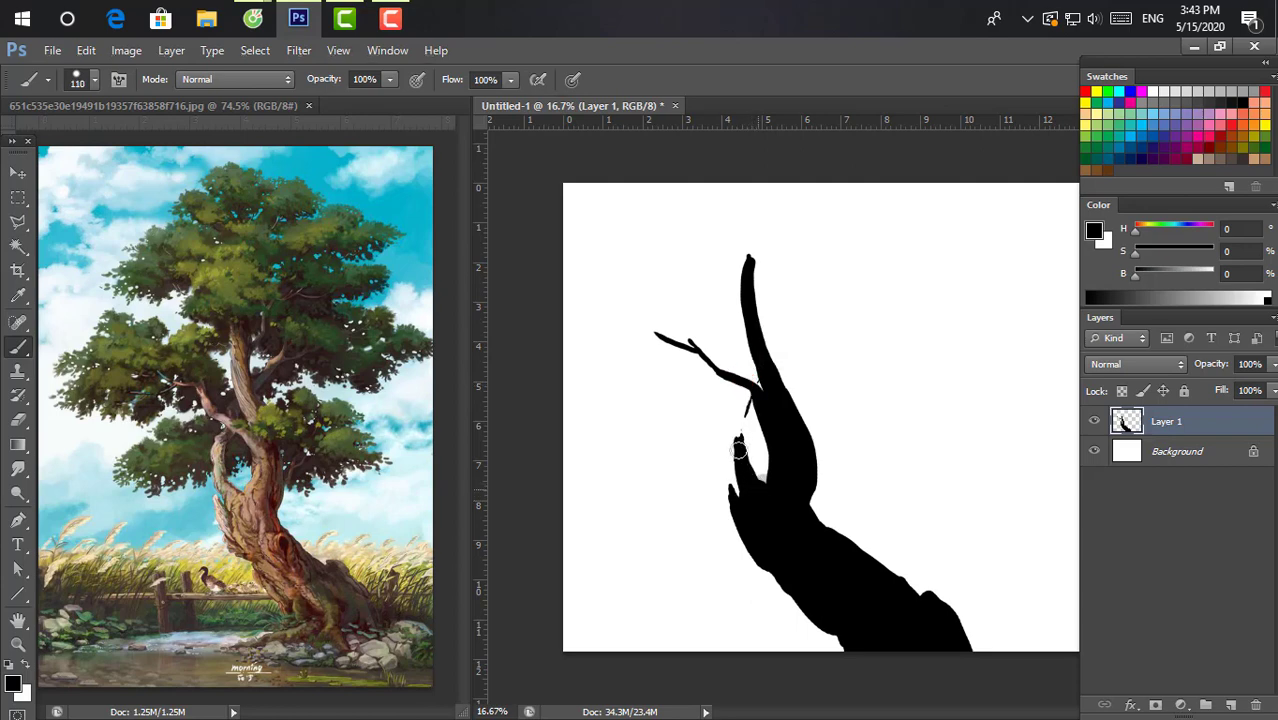
mouse_move(738, 447)
mouse_down()
mouse_move(725, 462)
mouse_move(742, 485)
mouse_move(739, 441)
mouse_move(755, 470)
mouse_move(734, 444)
mouse_move(754, 470)
mouse_move(750, 453)
mouse_move(739, 461)
mouse_up()
Switch to the Eraser to notch the stub where the left limb meets the trunk.
key(e)
right_click(739, 441)
key(Escape)
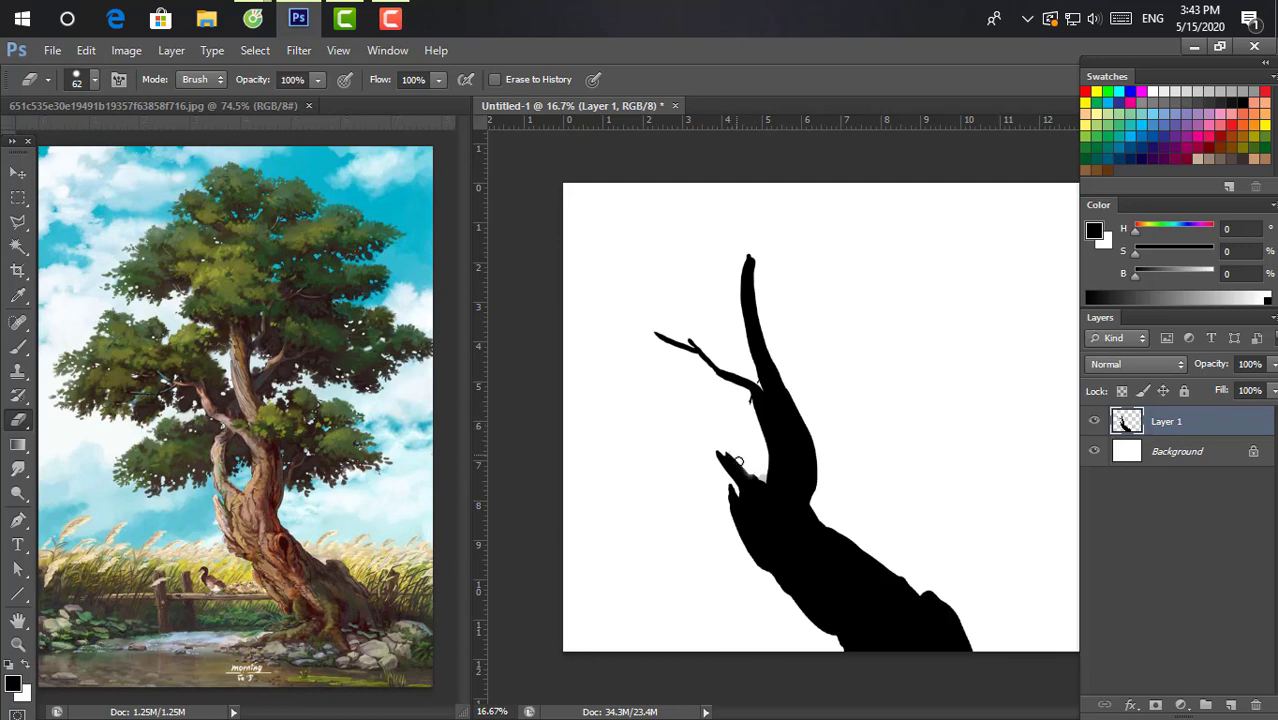
Paint a thin upper-right branch from the trunk with a small twig at its tip.
key(b)
mouse_move(747, 506)
mouse_down()
mouse_move(730, 477)
mouse_move(764, 498)
mouse_up()
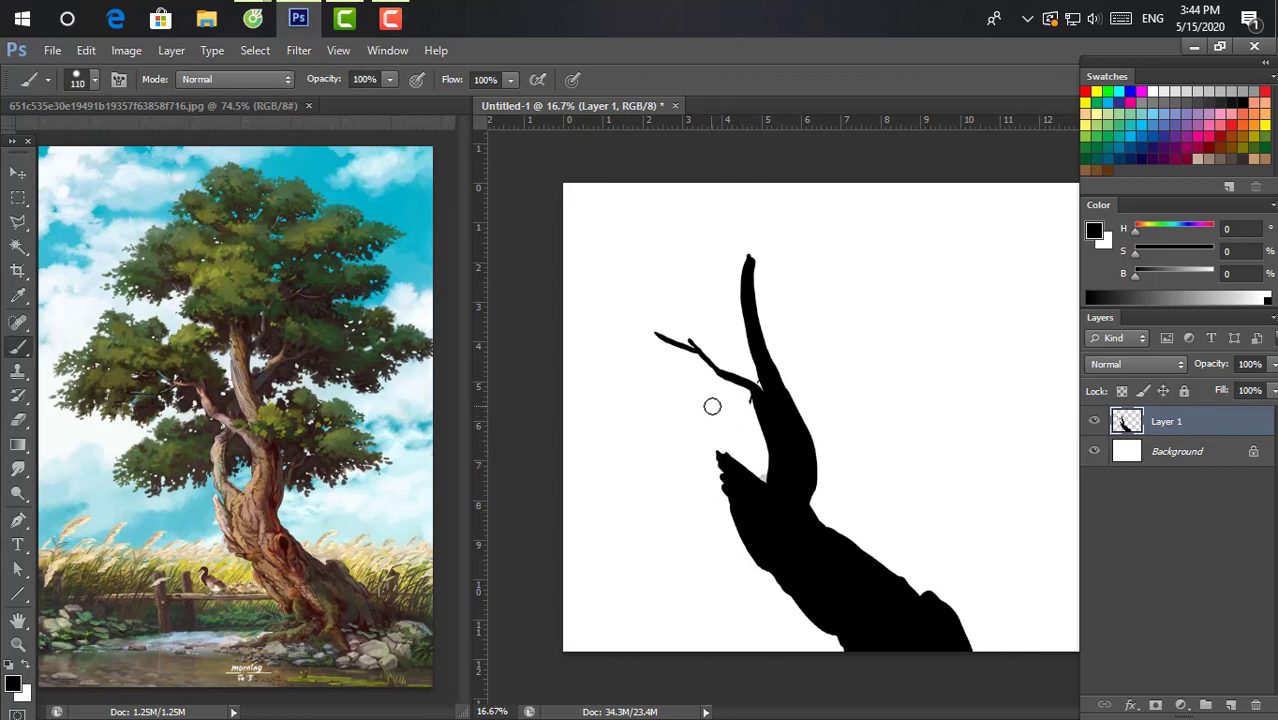
mouse_move(713, 405)
mouse_down()
mouse_move(724, 466)
mouse_move(715, 407)
mouse_move(727, 365)
mouse_move(797, 295)
mouse_up()
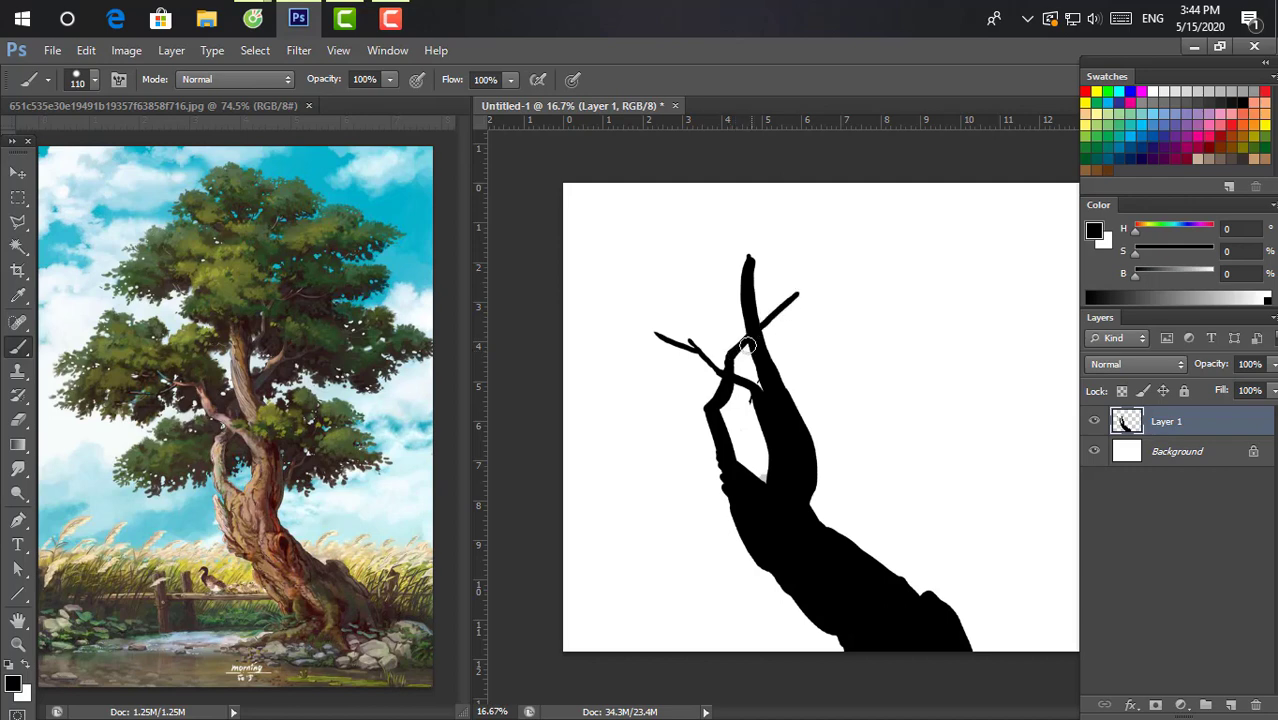
drag(729, 366, 808, 265)
key(bracketleft)
key(bracketleft)
key(bracketleft)
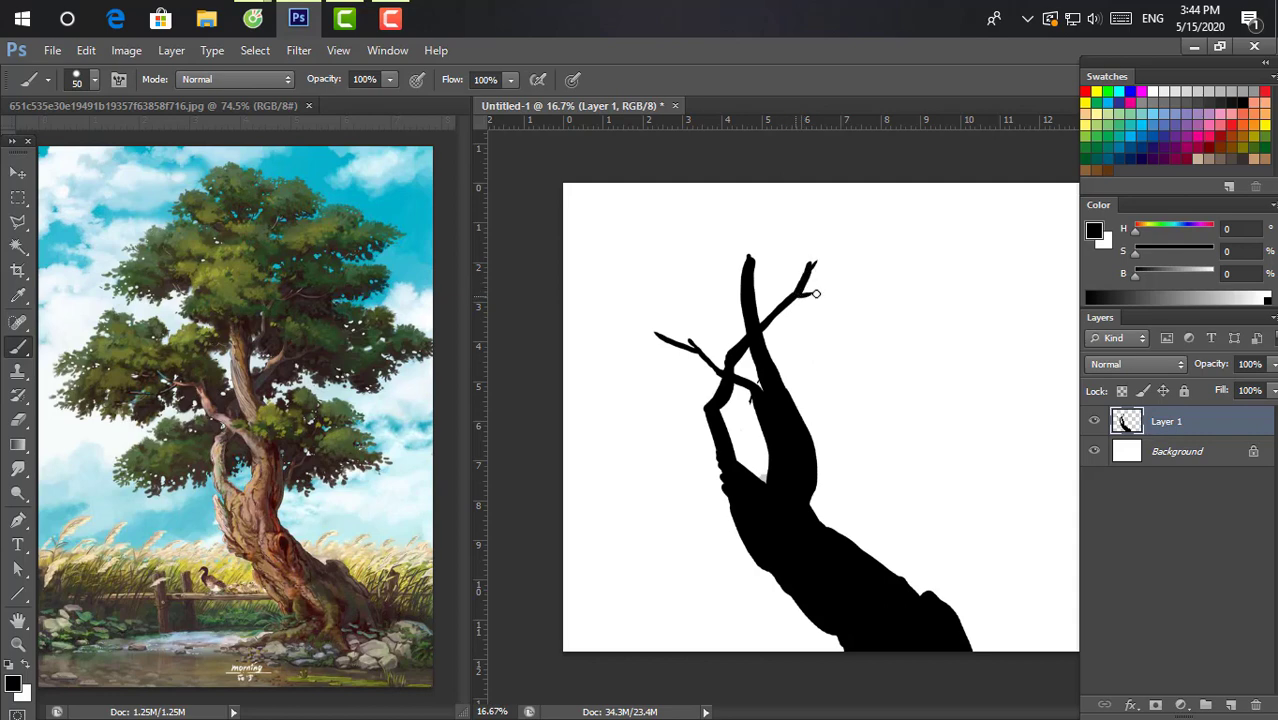
drag(831, 284, 843, 268)
Thicken the left branch, the vertical upper branch and both trunk edges.
drag(690, 347, 742, 392)
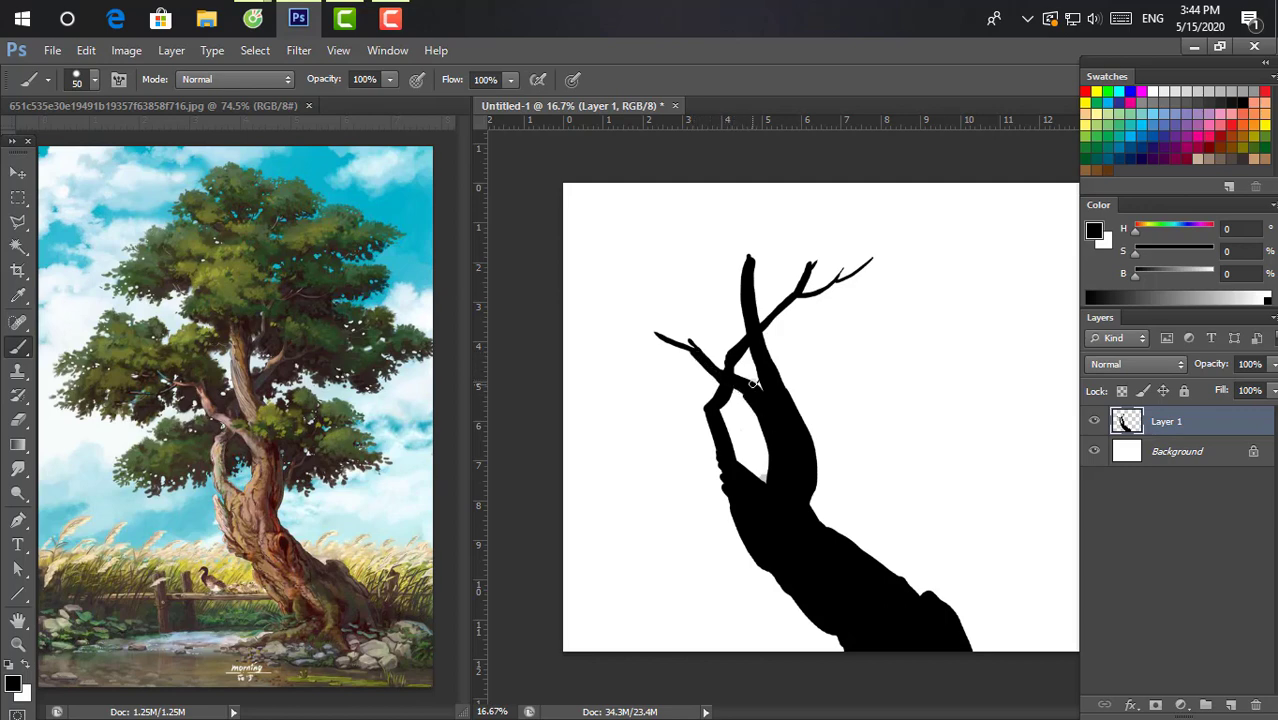
drag(744, 335, 738, 268)
drag(750, 380, 742, 326)
drag(824, 528, 814, 511)
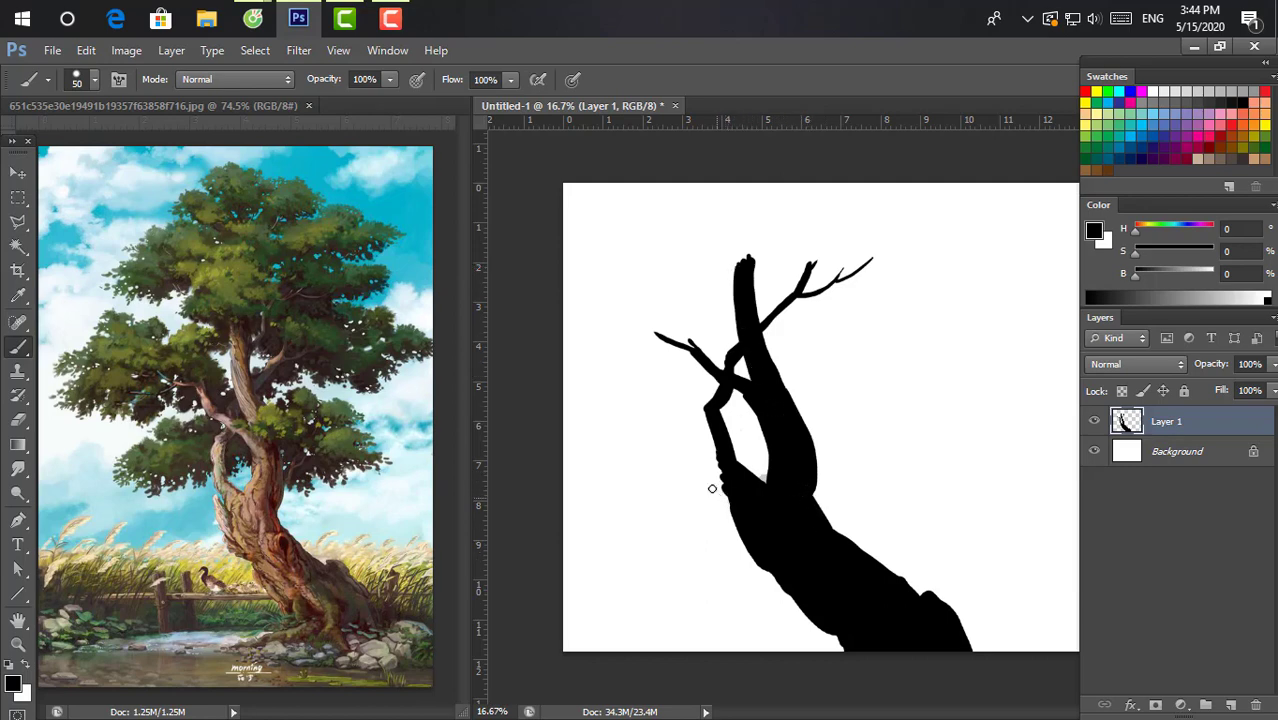
mouse_move(713, 485)
mouse_down()
mouse_move(730, 545)
mouse_move(752, 565)
mouse_move(716, 494)
mouse_move(753, 560)
mouse_up()
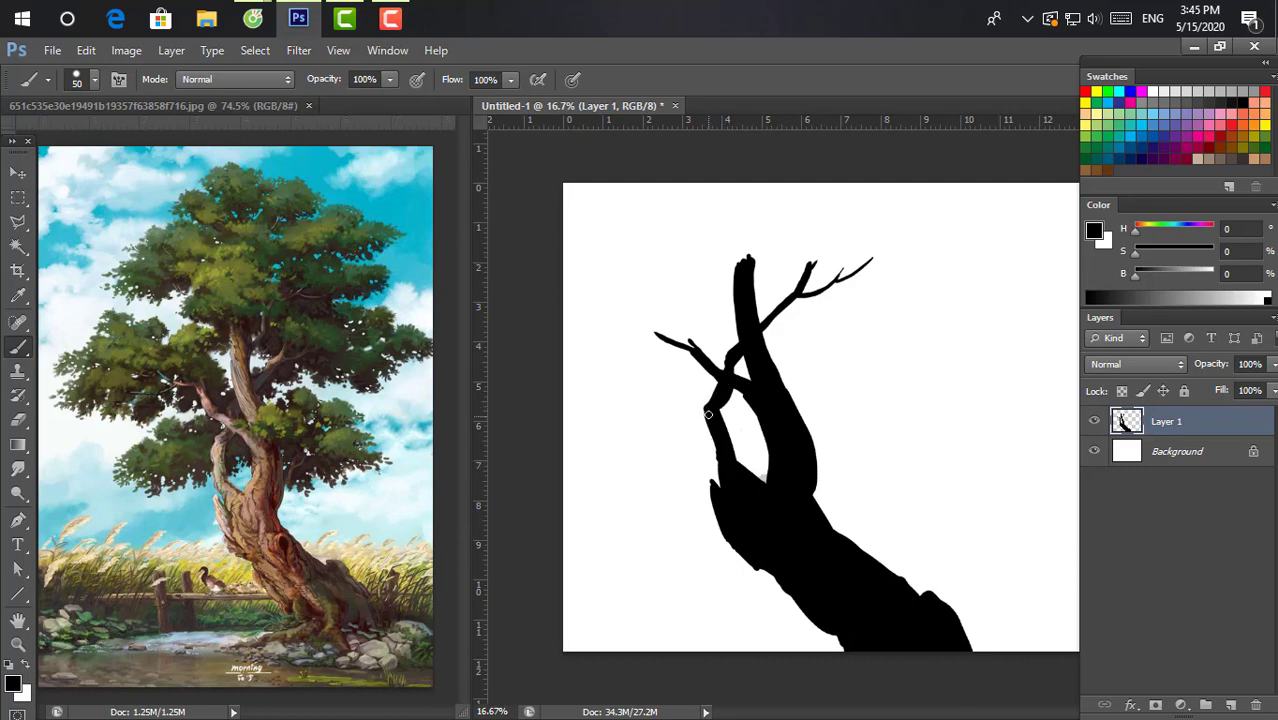
drag(711, 450, 718, 467)
Darken the left branch's inner edge and fill out the lower and upper trunk edges.
key(e)
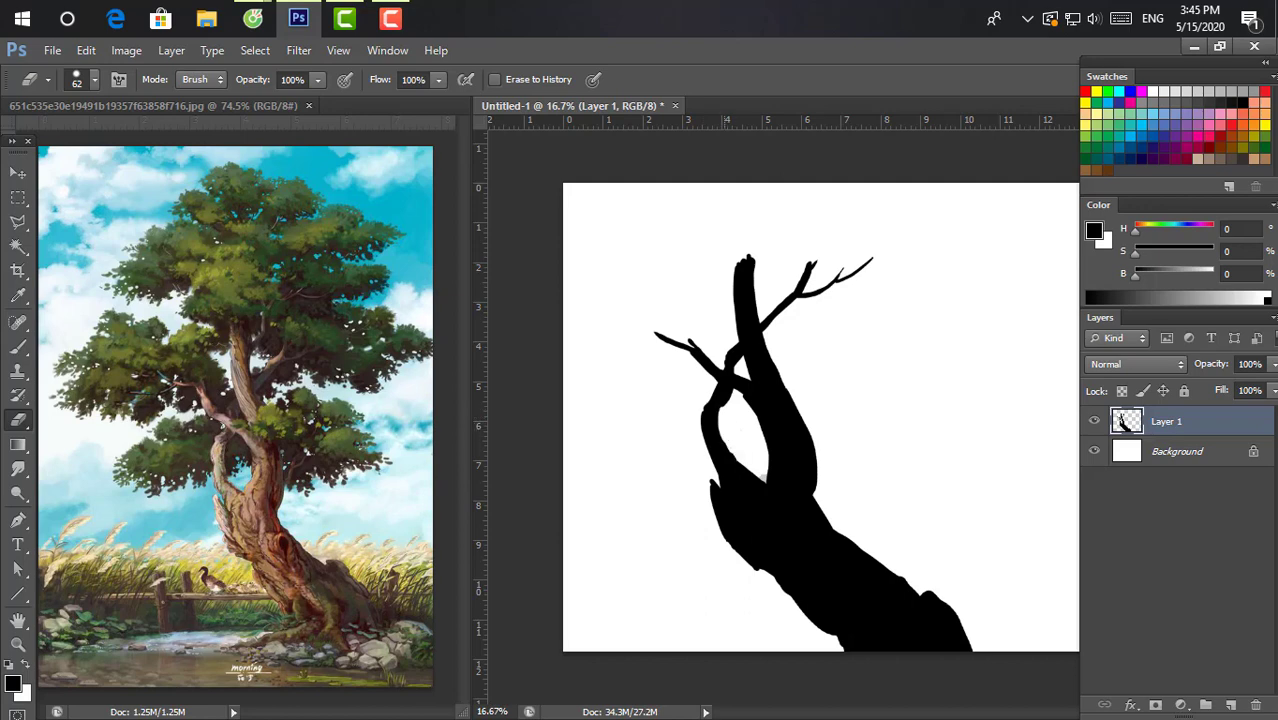
key(b)
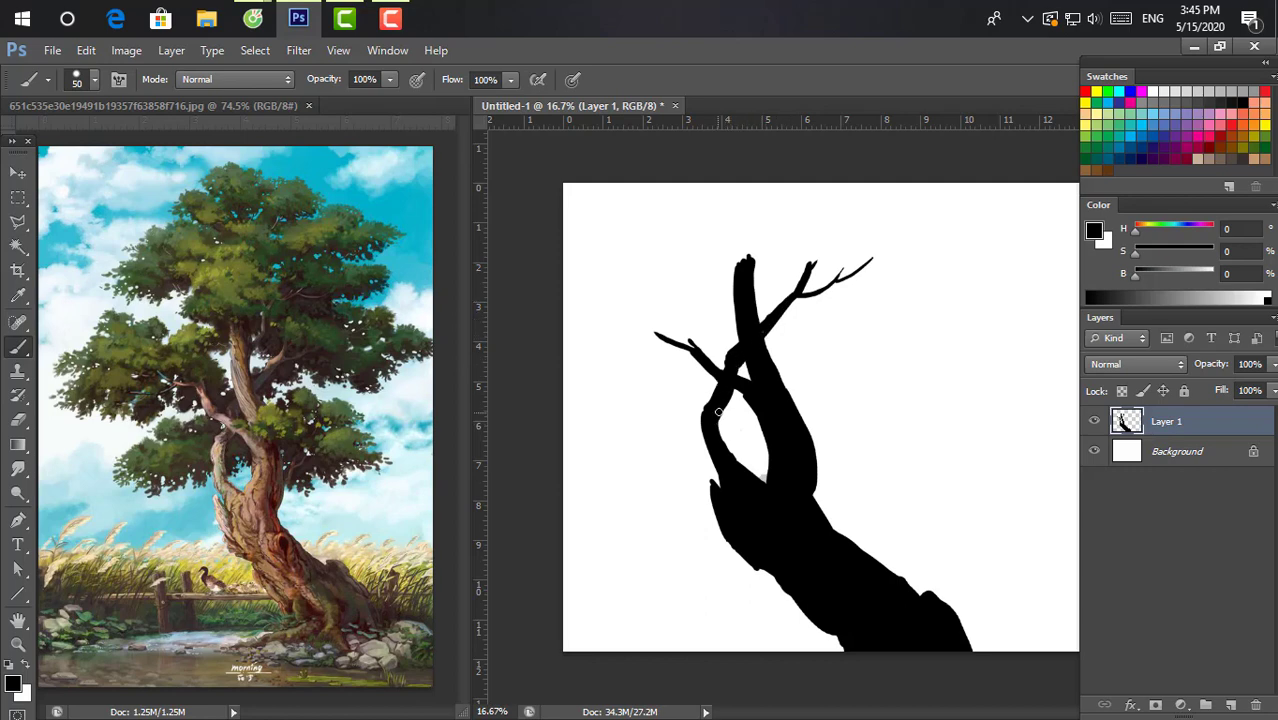
drag(718, 412, 742, 473)
drag(791, 594, 815, 628)
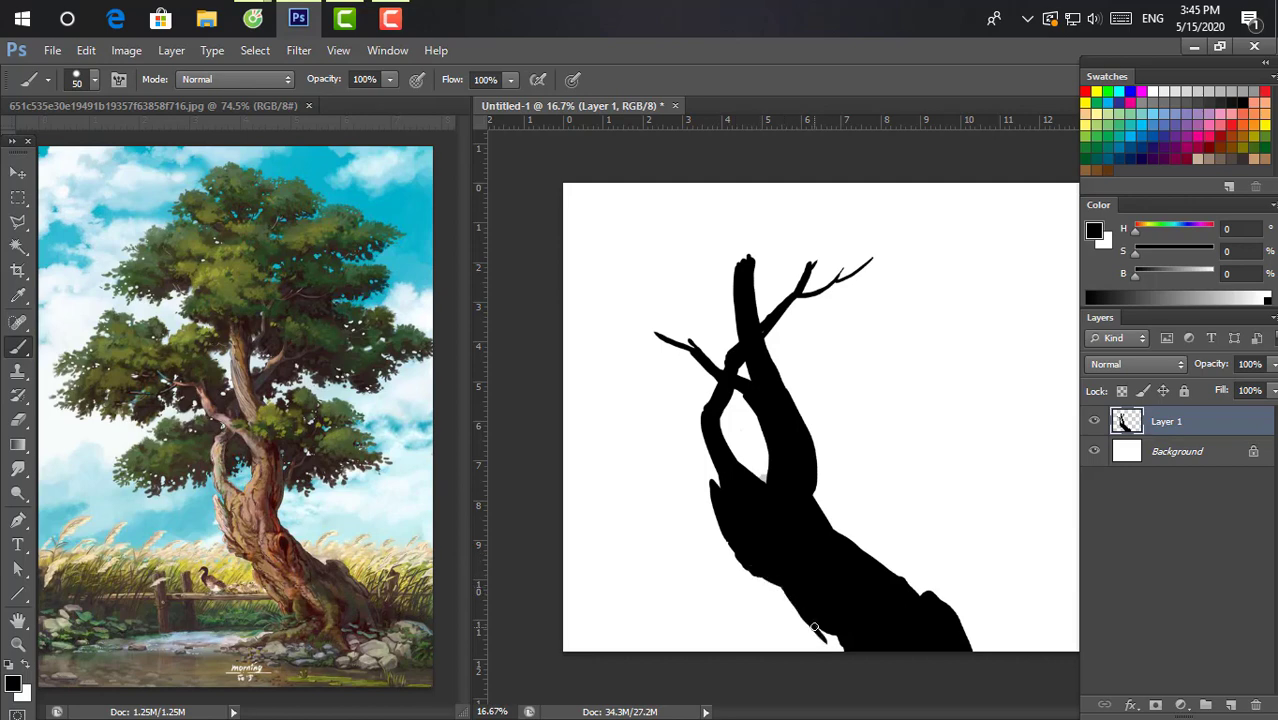
mouse_move(898, 592)
mouse_down()
mouse_move(872, 557)
mouse_move(949, 619)
mouse_up()
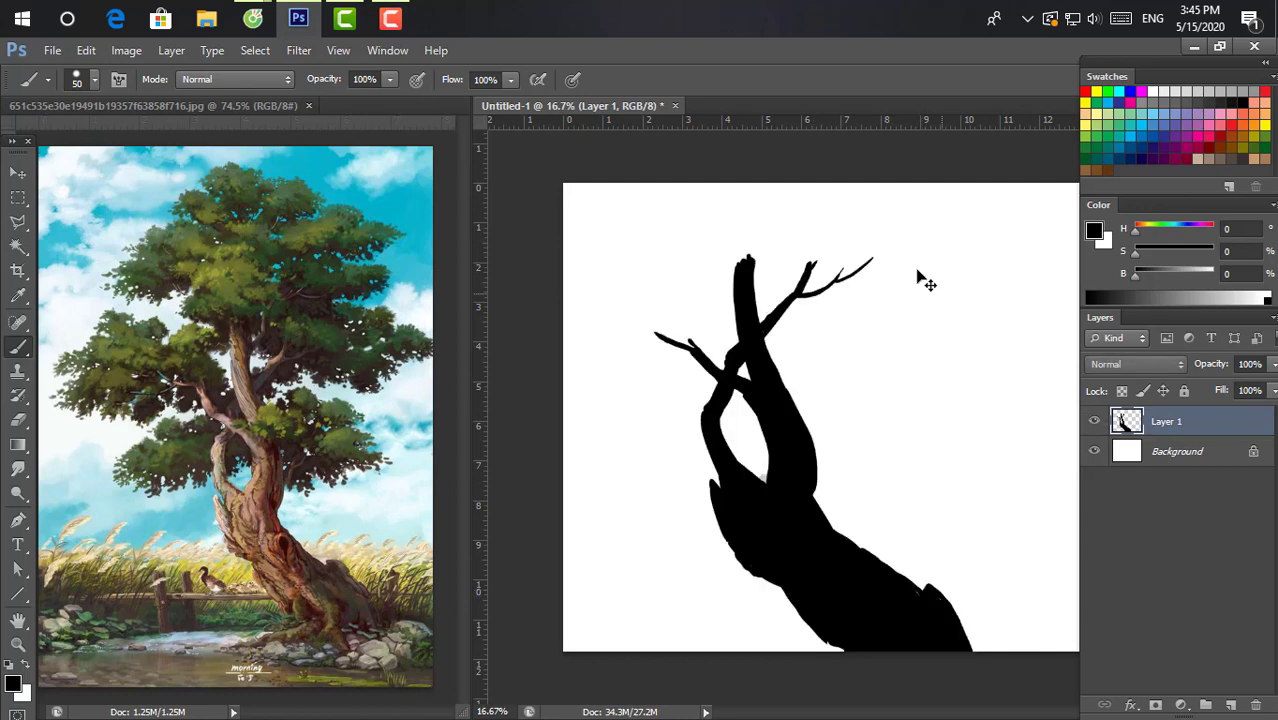
key(ctrl+t)
Scale the tree silhouette down to about 80.5% and nudge it slightly up.
drag(968, 254, 941, 293)
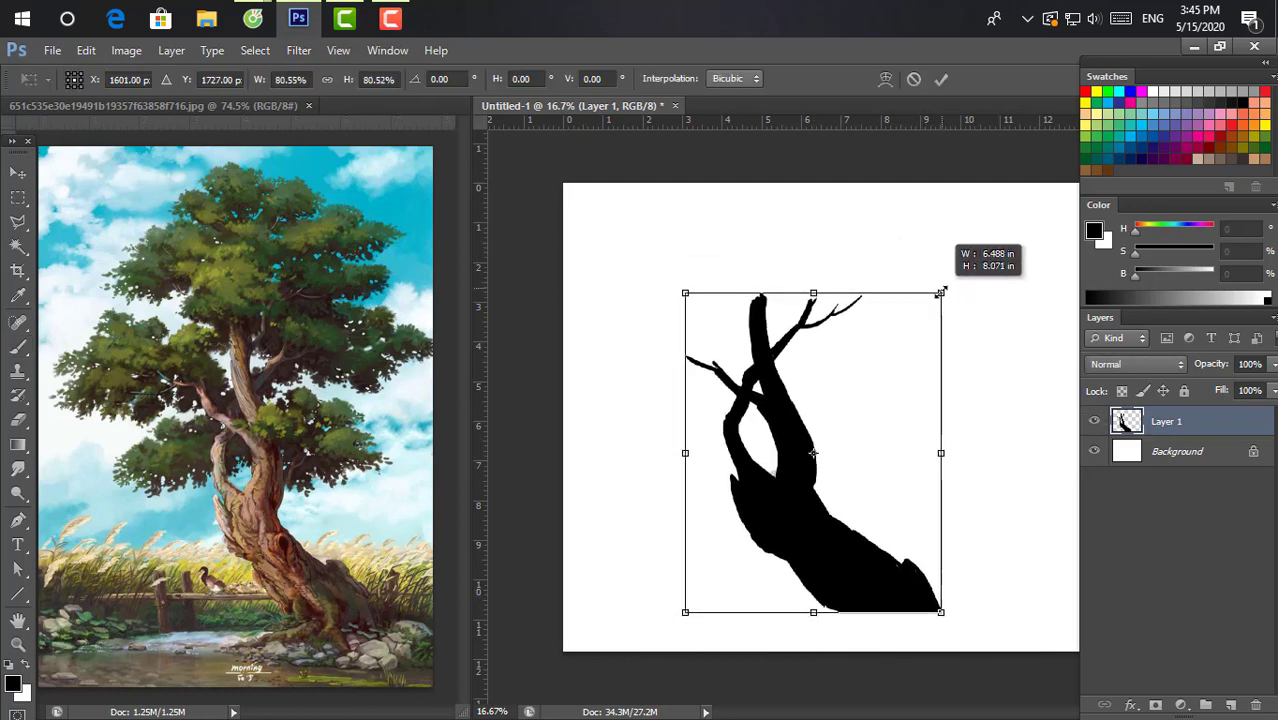
drag(797, 491, 797, 488)
key(Return)
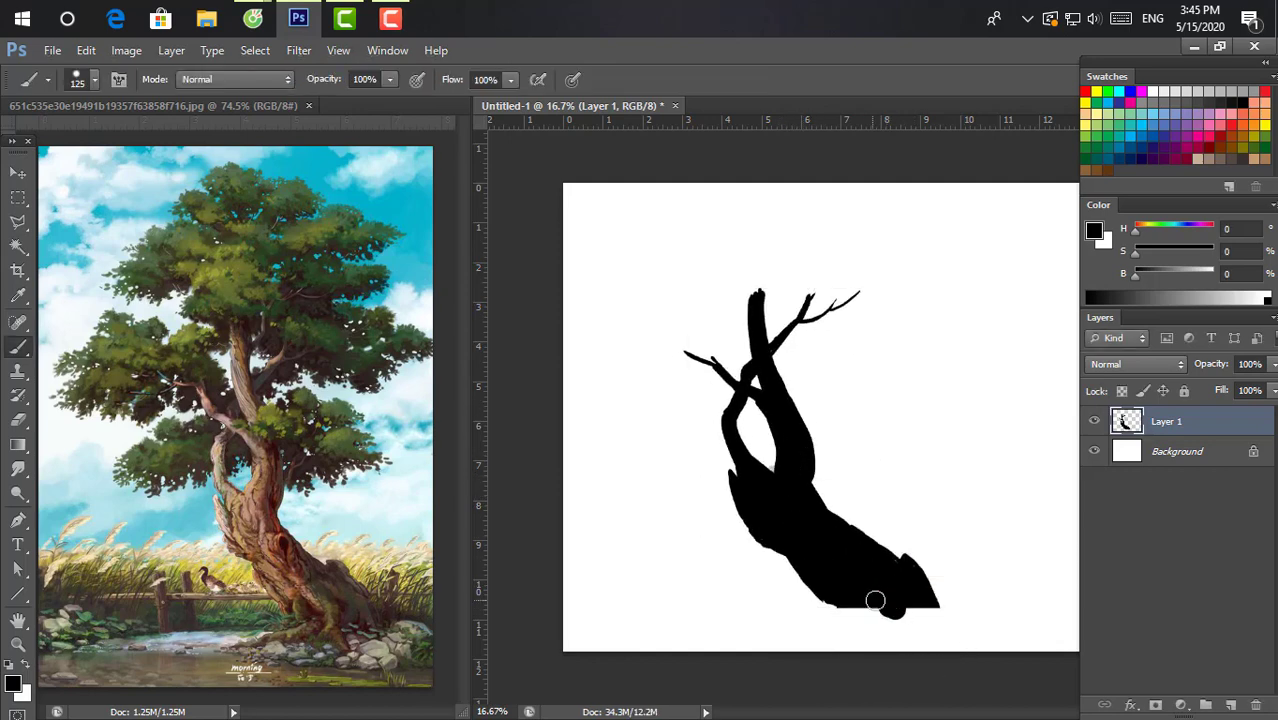
Paint a knobby black root end along the silhouette's lower-right base.
mouse_move(884, 620)
mouse_down()
mouse_move(889, 609)
mouse_move(912, 640)
mouse_move(915, 600)
mouse_move(928, 606)
mouse_move(827, 613)
mouse_move(770, 643)
mouse_move(845, 630)
mouse_move(830, 627)
mouse_move(874, 604)
mouse_up()
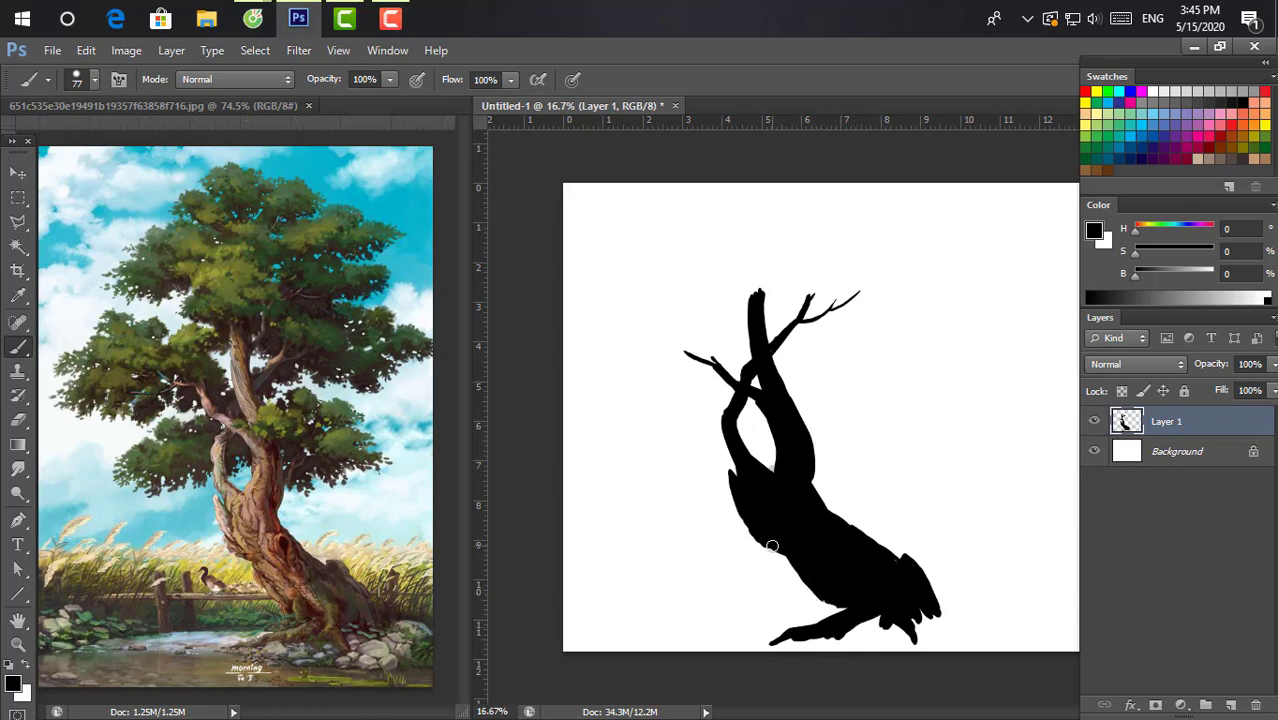
mouse_move(789, 573)
mouse_down()
mouse_move(820, 600)
mouse_move(817, 587)
mouse_up()
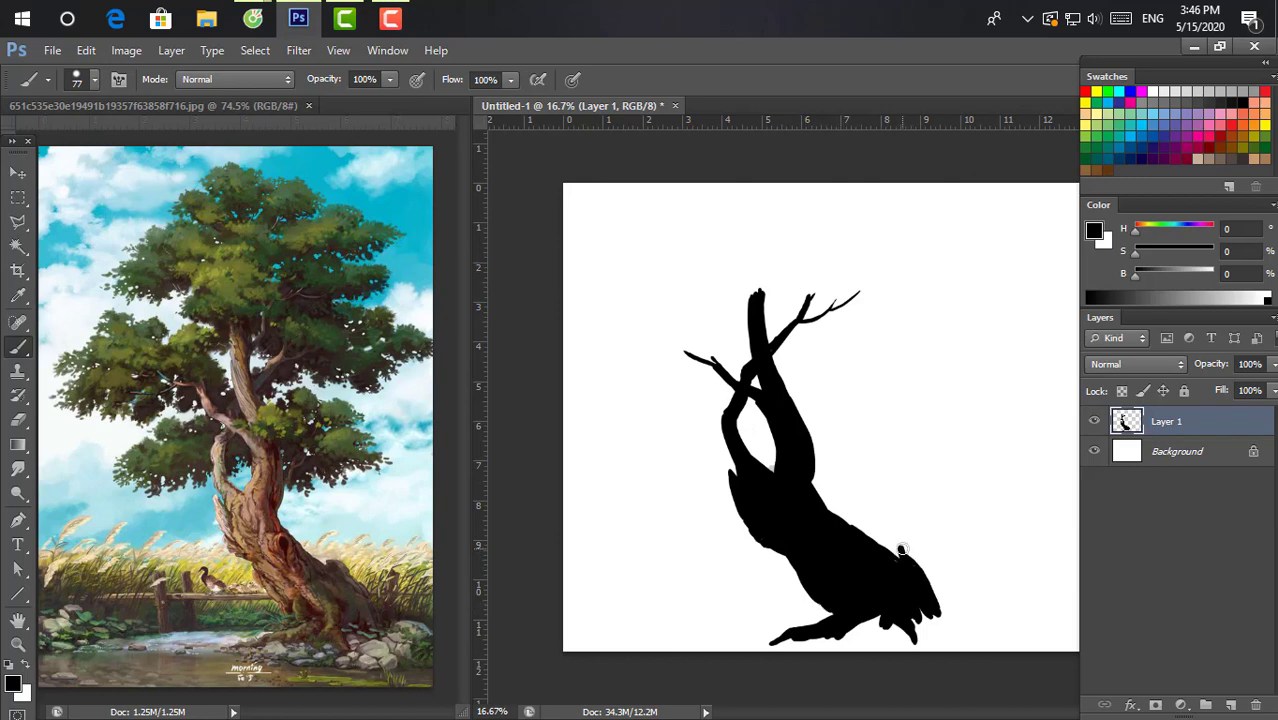
mouse_move(901, 550)
mouse_down()
mouse_move(950, 625)
mouse_move(856, 616)
mouse_move(872, 638)
mouse_move(914, 648)
mouse_up()
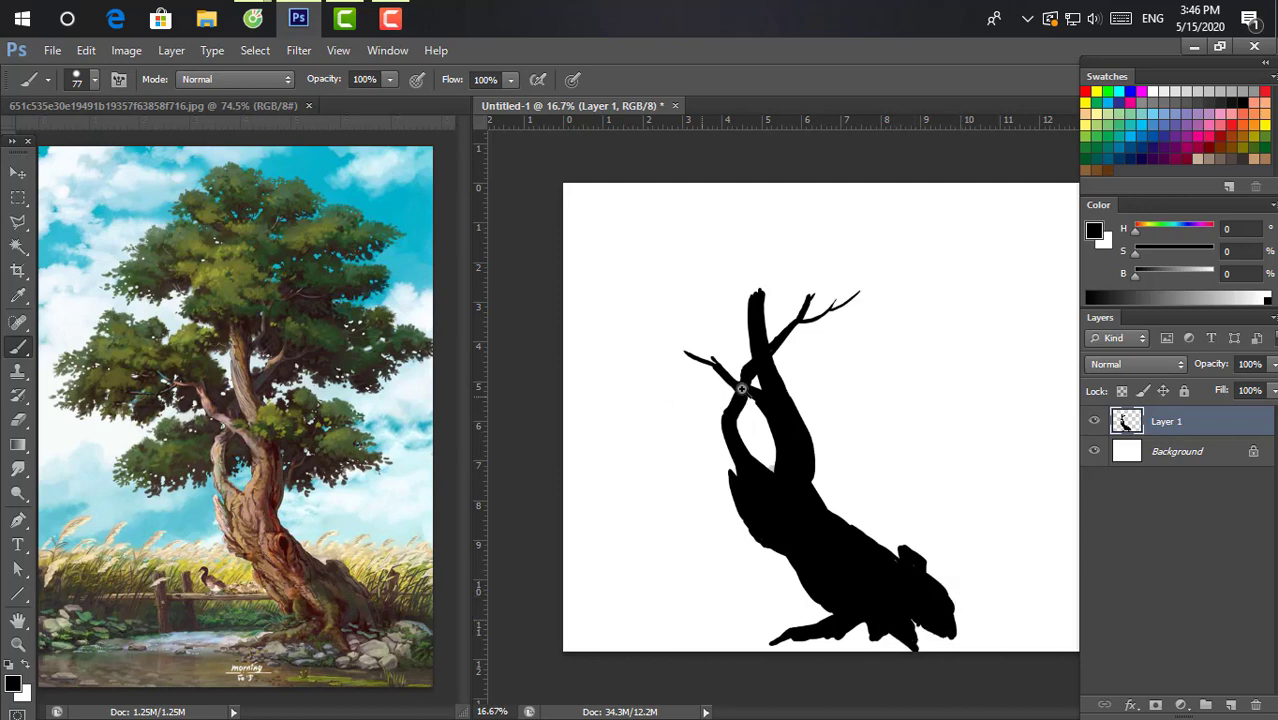
scroll(750, 398, up, 1)
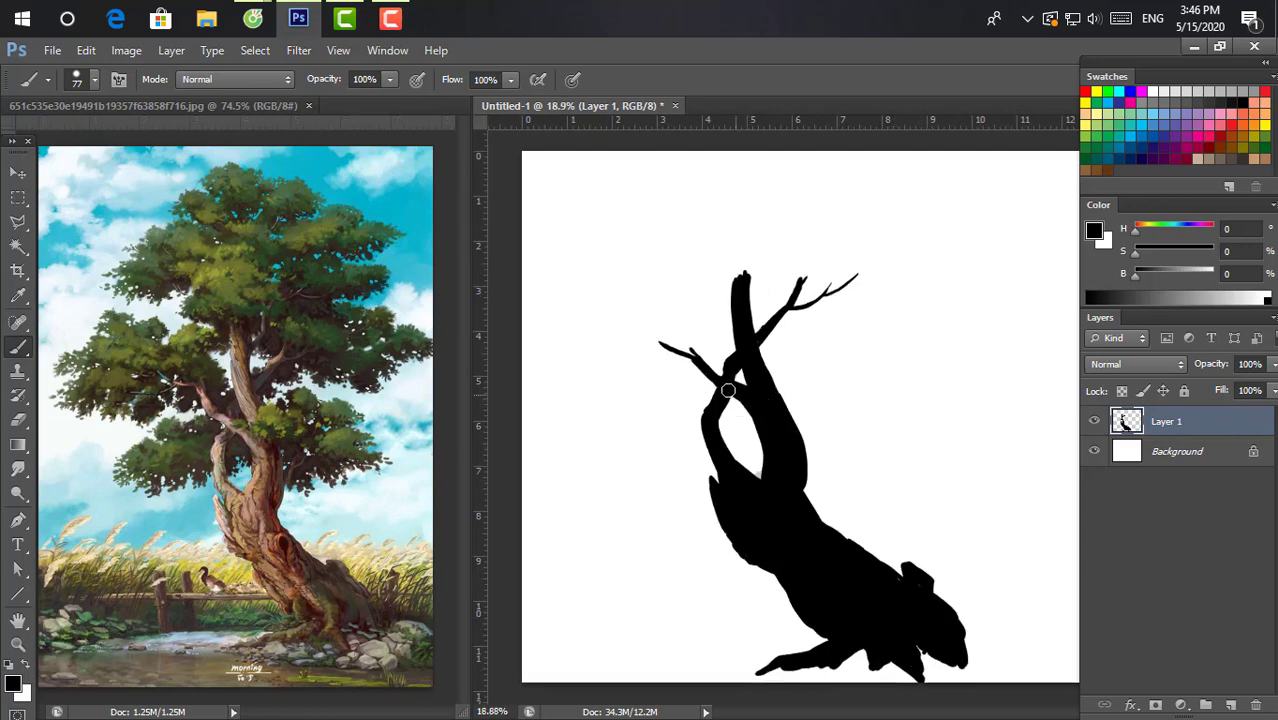
With a 24 px brush, paint thin twigs and an outward-reaching branch.
alt+right_click(645, 325)
alt+right_click(652, 342)
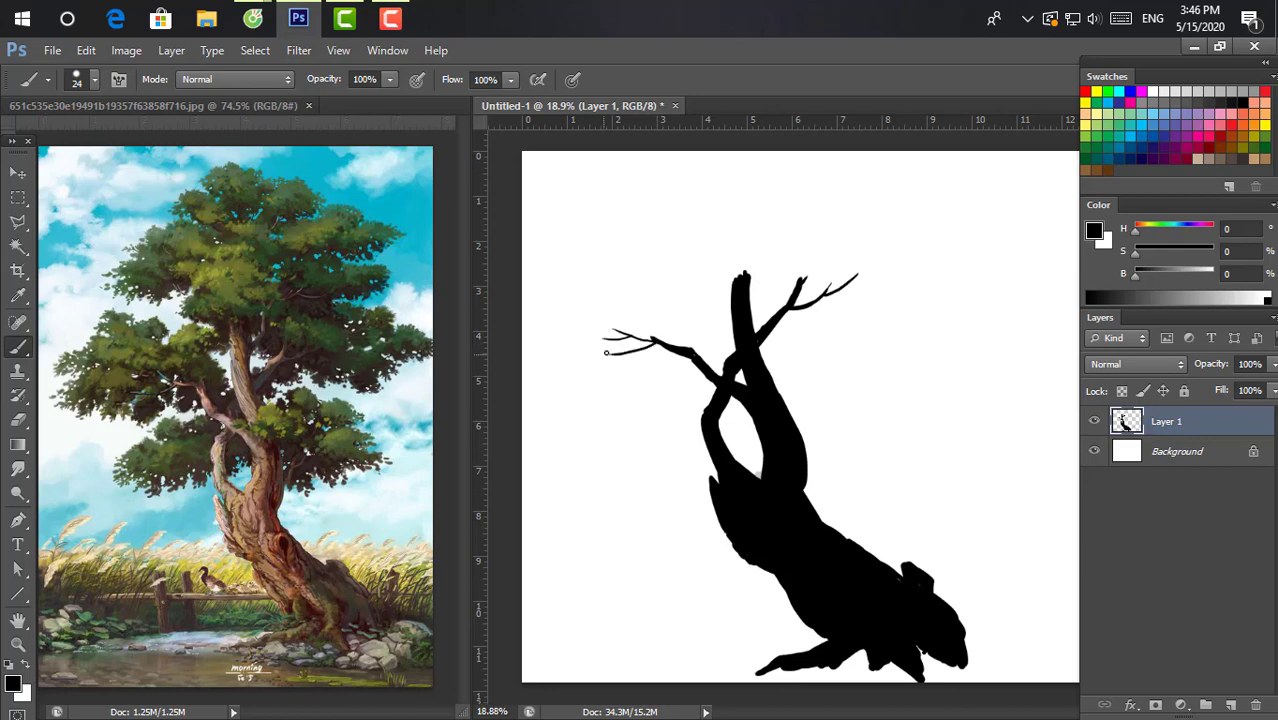
mouse_move(801, 283)
mouse_down()
mouse_move(799, 260)
mouse_move(835, 217)
mouse_up()
drag(852, 284, 884, 270)
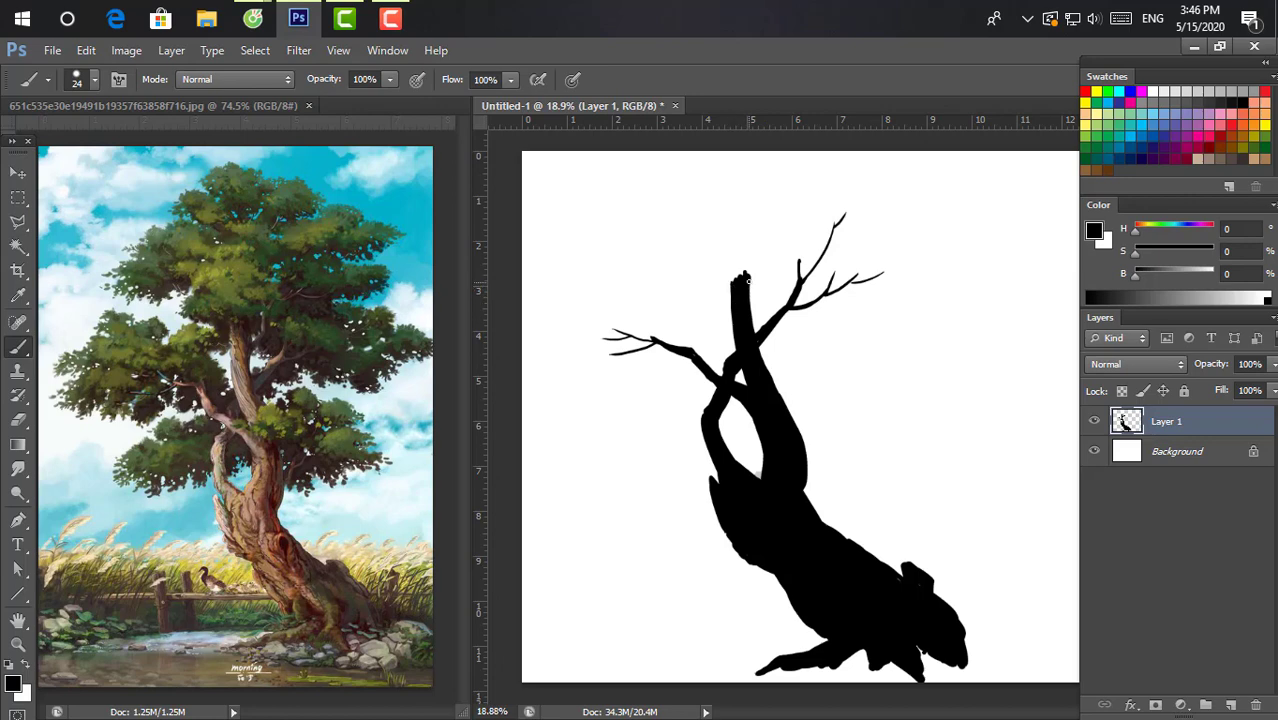
Fill the trunk top with a 45 px brush, then add a thin upward branch at 24 px.
alt+right_click(762, 300)
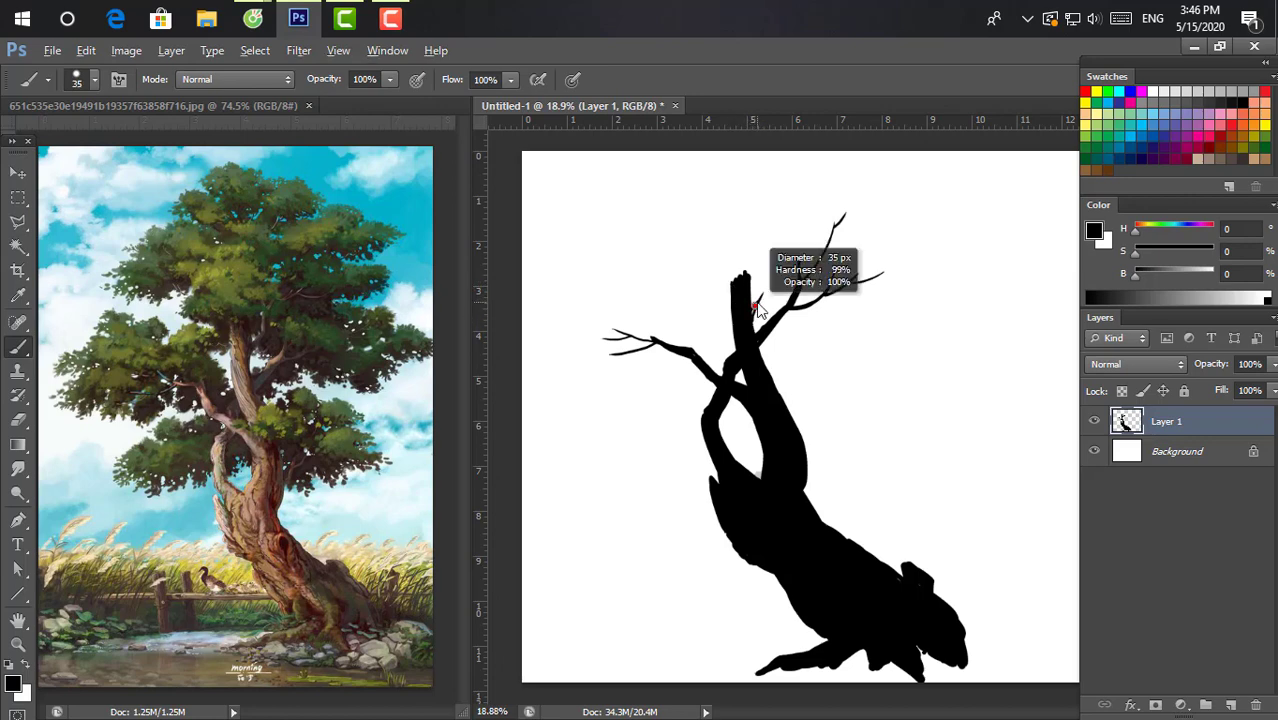
alt+right_click(764, 300)
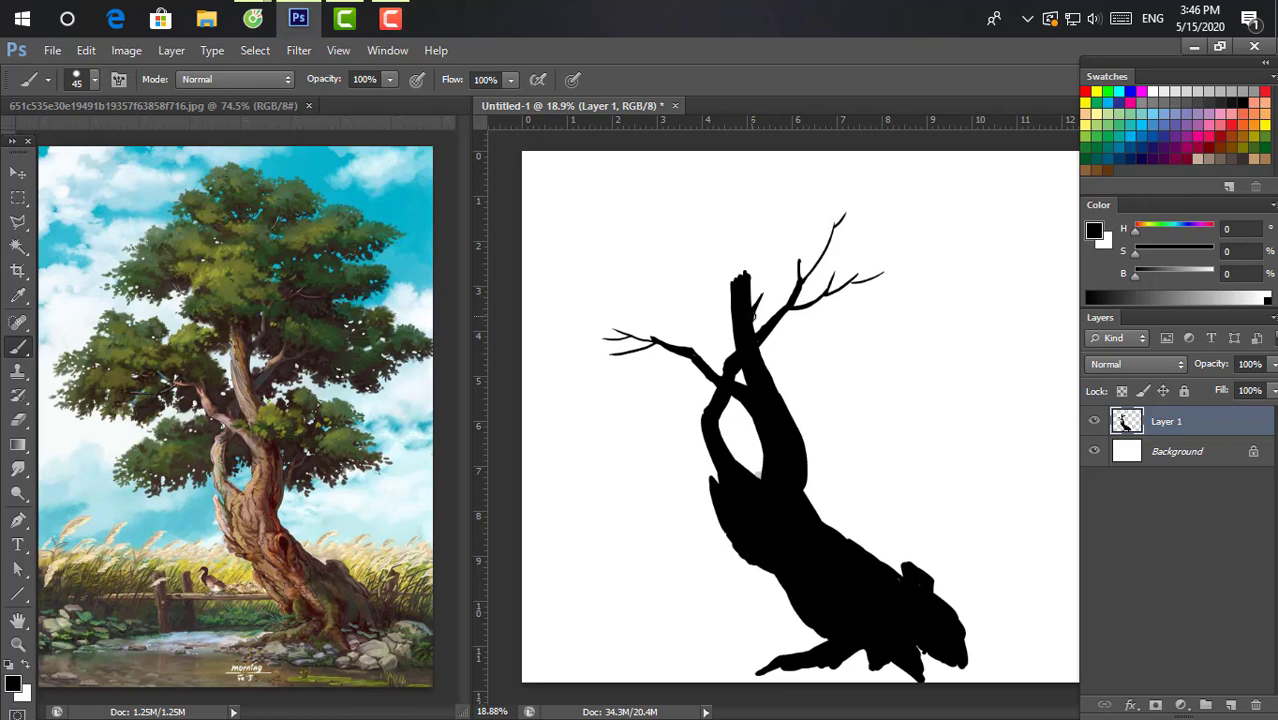
mouse_move(749, 306)
mouse_down()
mouse_move(767, 291)
mouse_move(760, 223)
mouse_up()
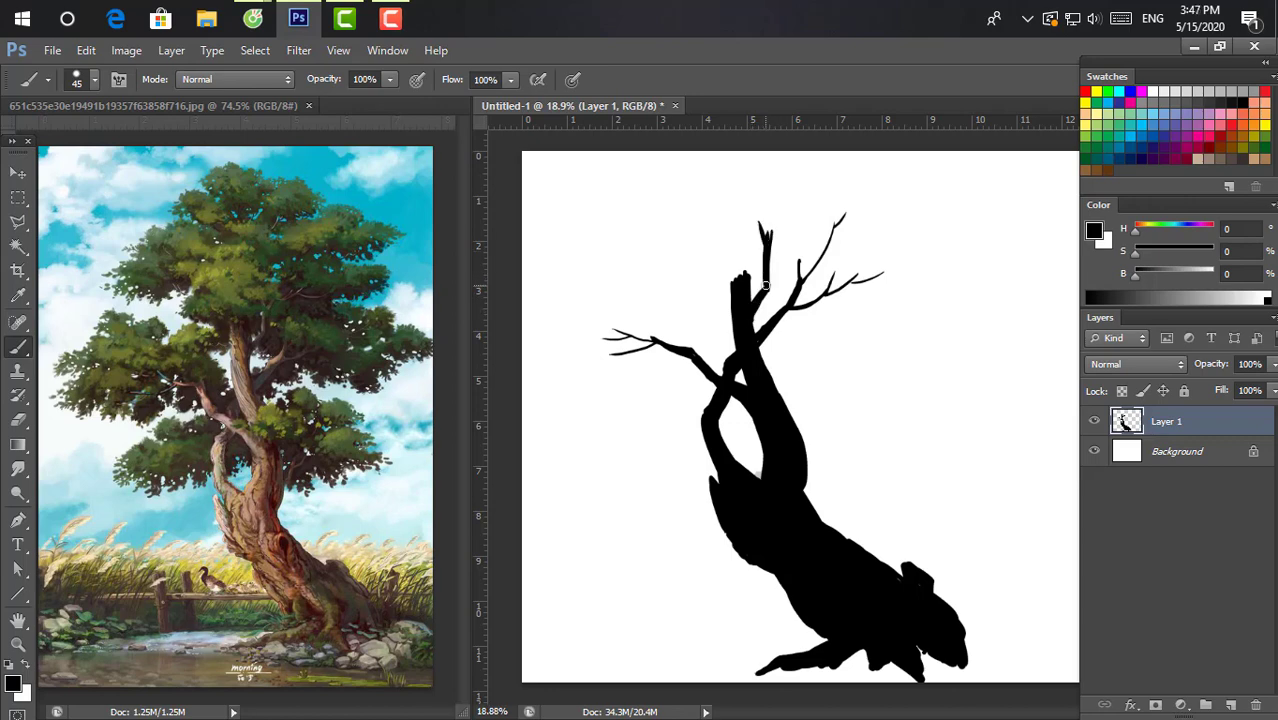
alt+right_click(777, 226)
drag(779, 226, 791, 197)
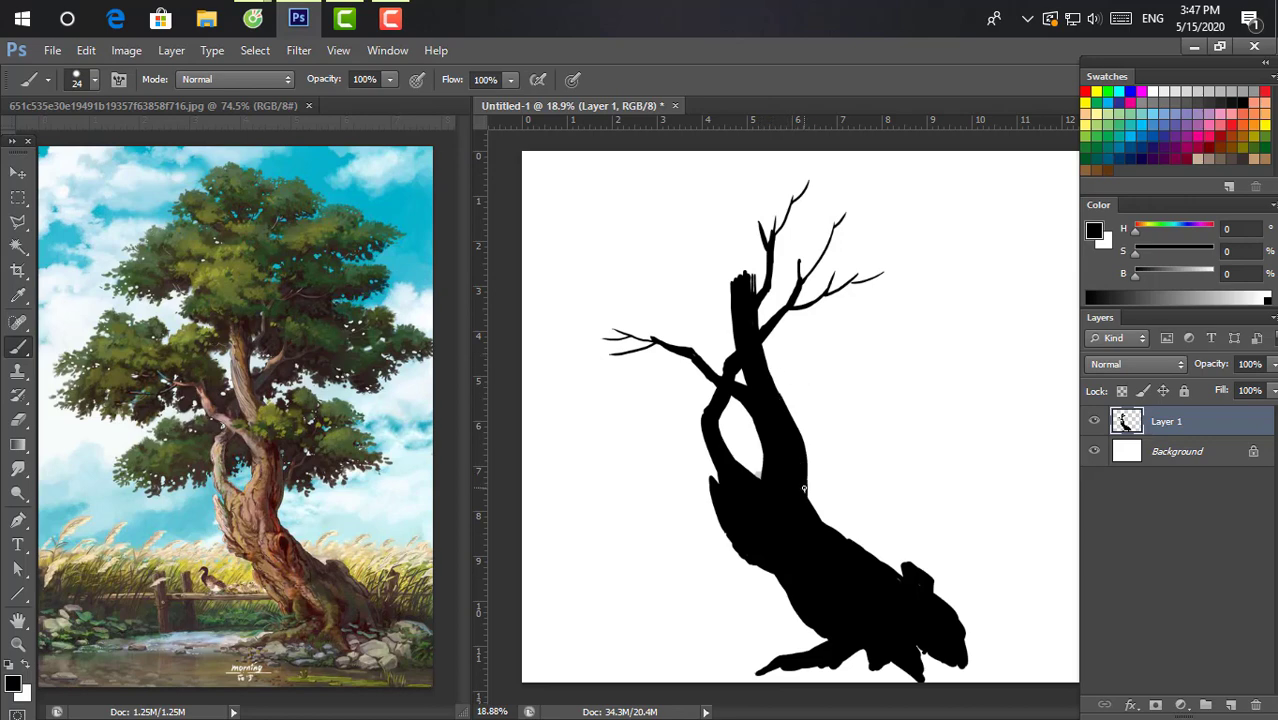
Rotate the tree on Layer 1 about 4.2° and add an empty Layer 2 above Background.
scroll(745, 491, up, 3)
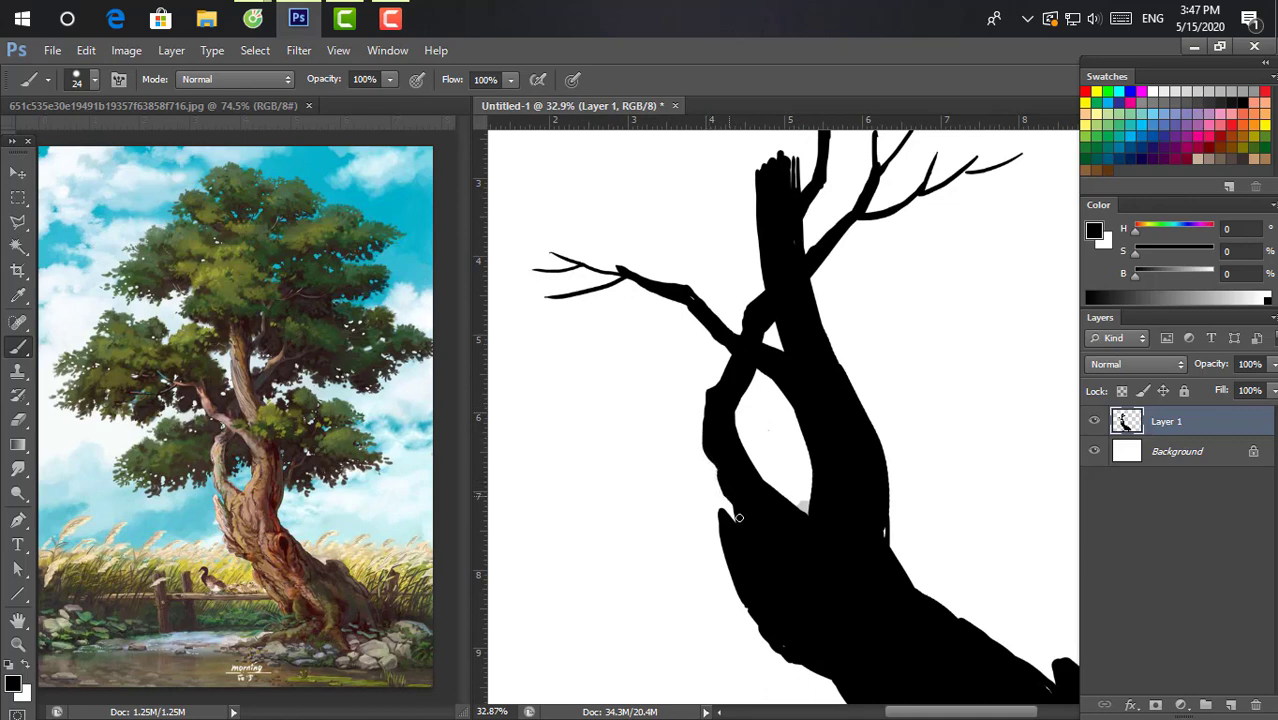
scroll(730, 545, down, 2)
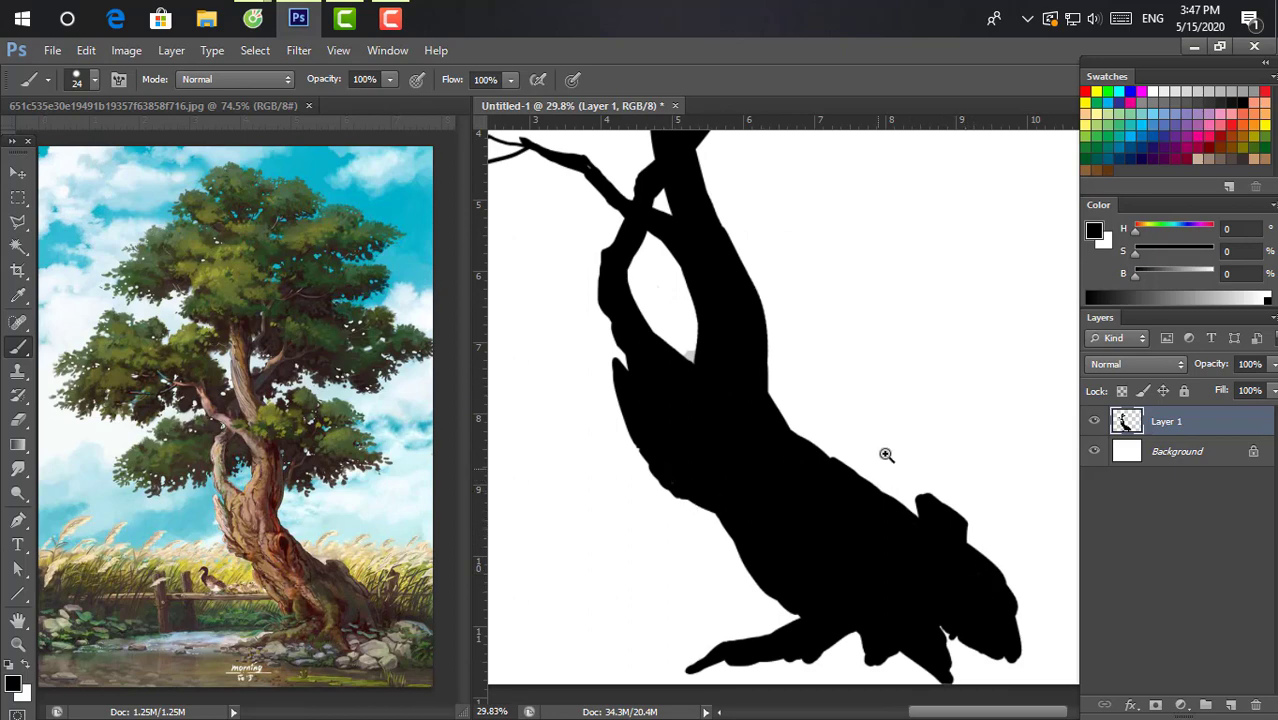
mouse_move(886, 455)
mouse_down()
mouse_move(822, 265)
mouse_move(768, 362)
mouse_up()
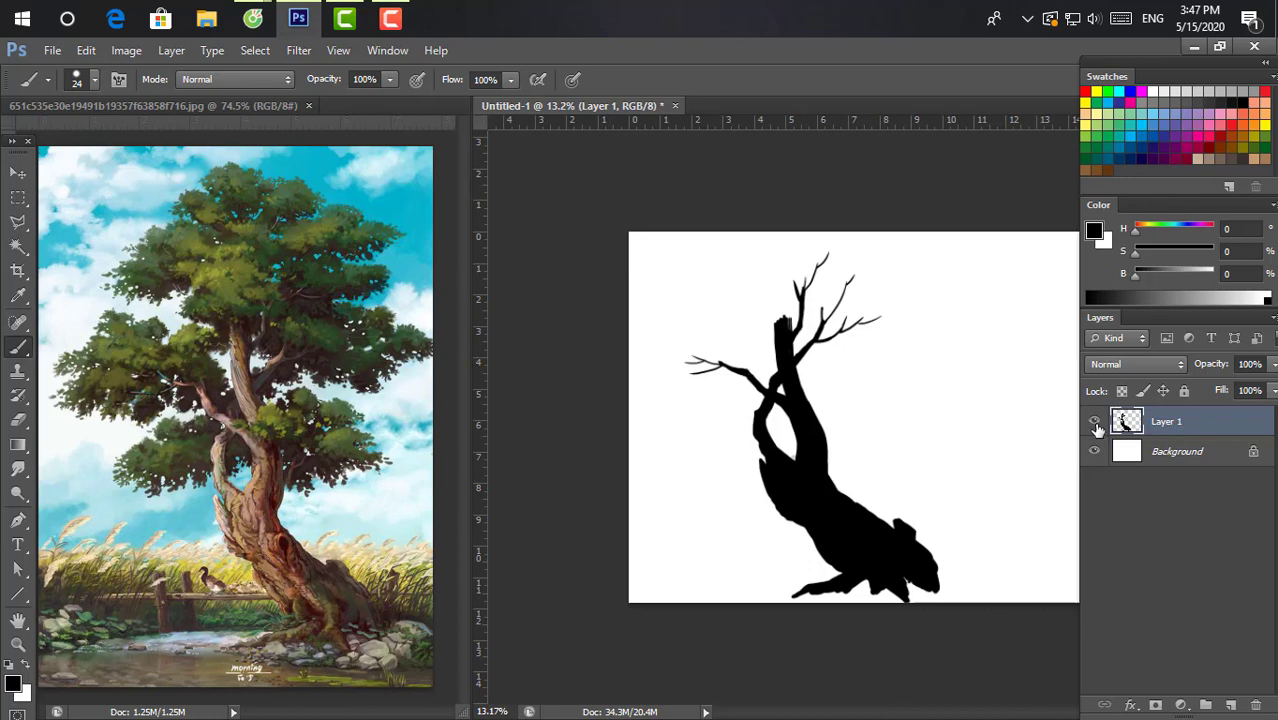
key(ctrl+t)
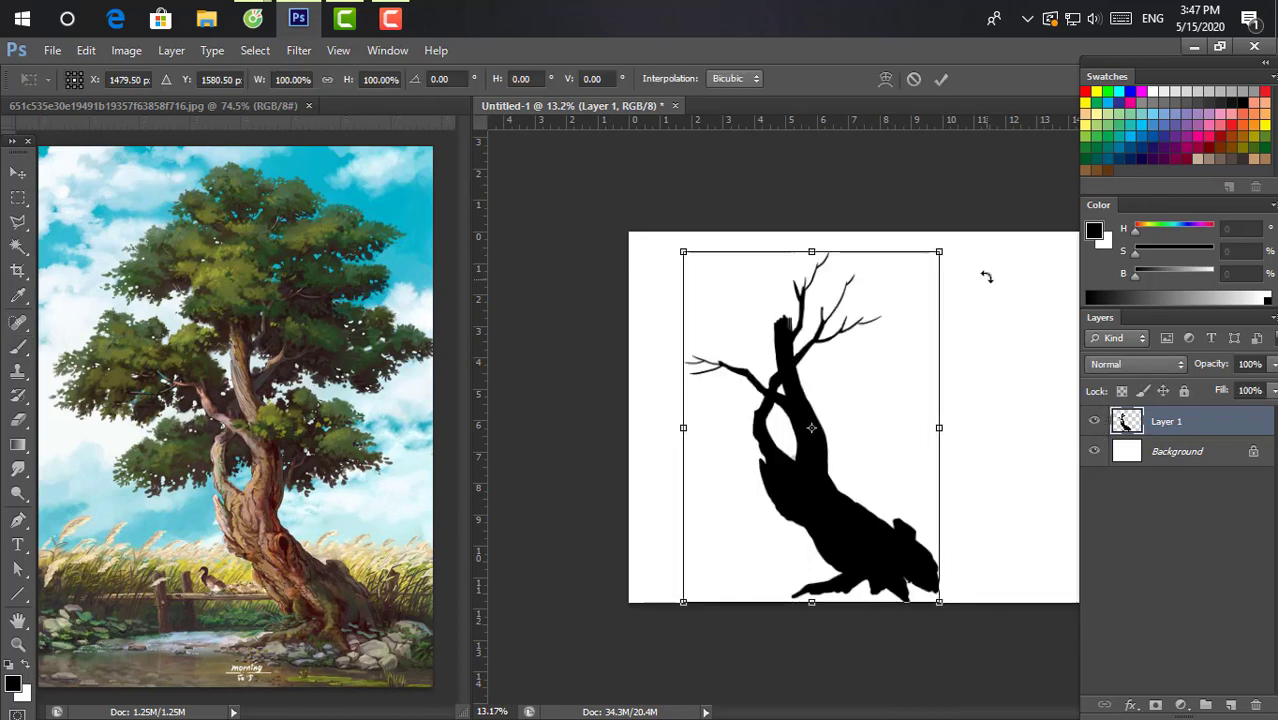
drag(984, 274, 990, 263)
key(b)
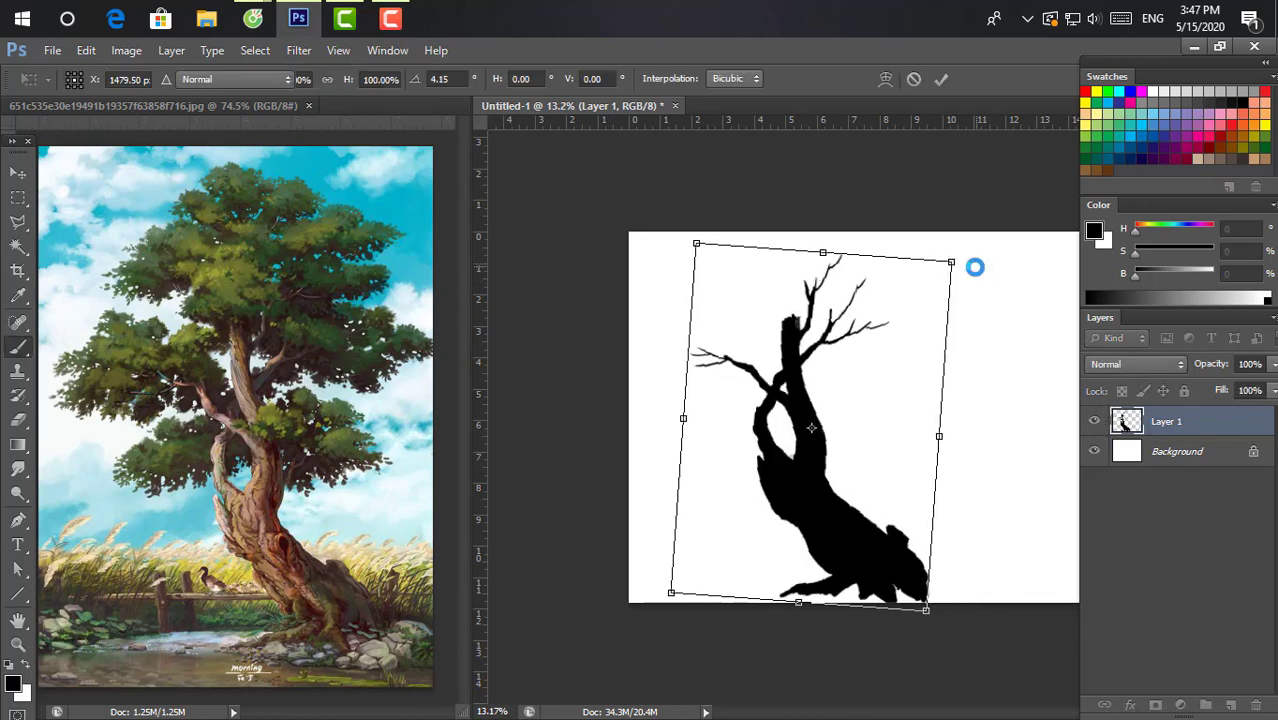
click(1215, 460)
click(1231, 705)
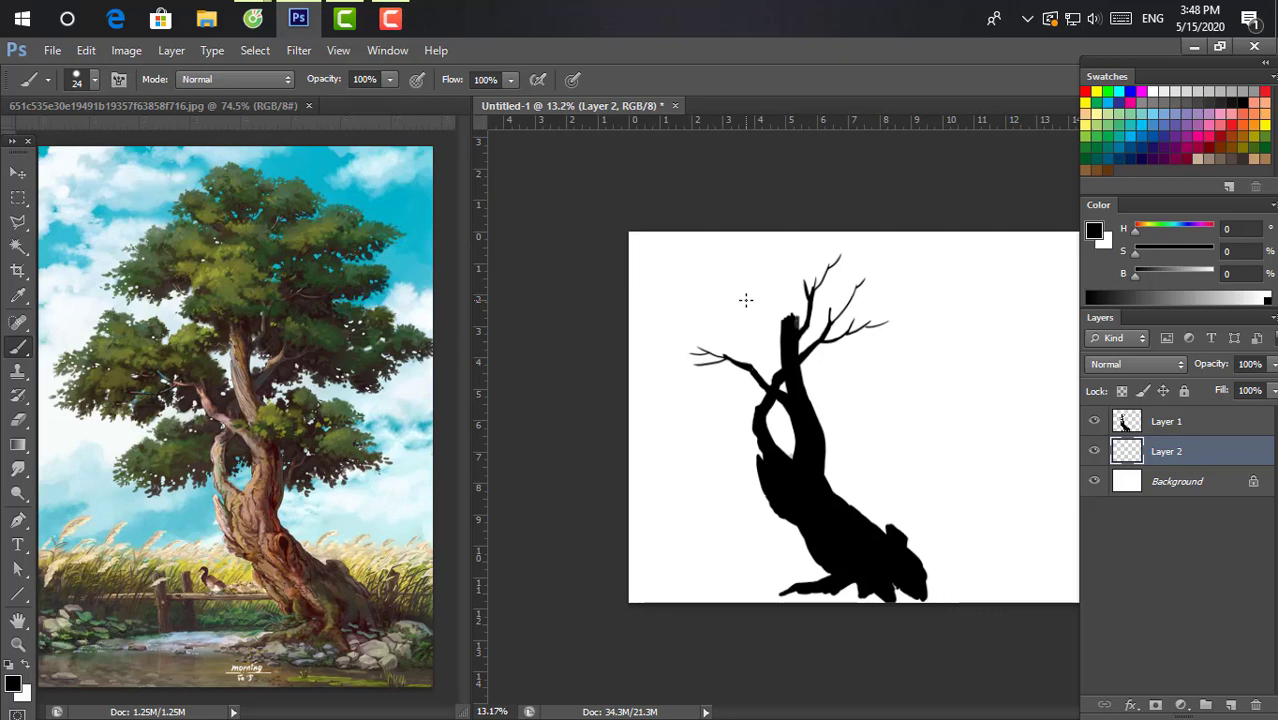
Crop beyond the top edge with Layer 1 active to add white space above the tree.
click(390, 18)
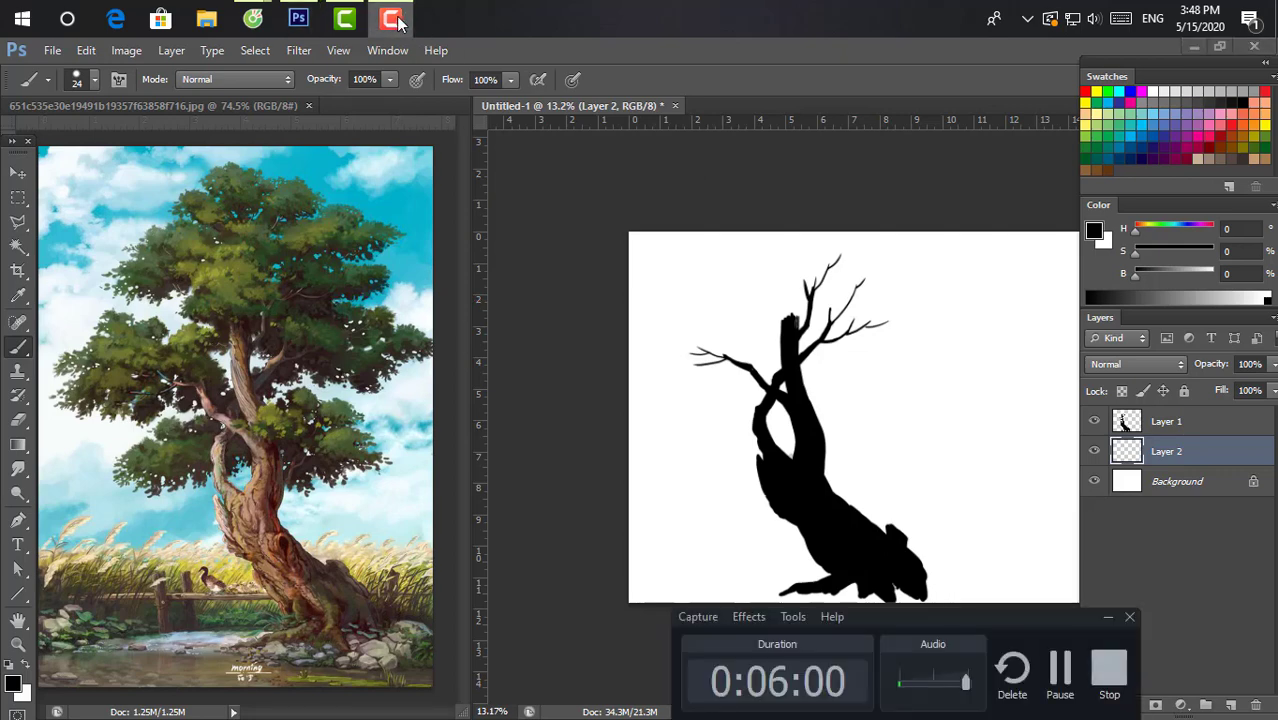
click(1166, 421)
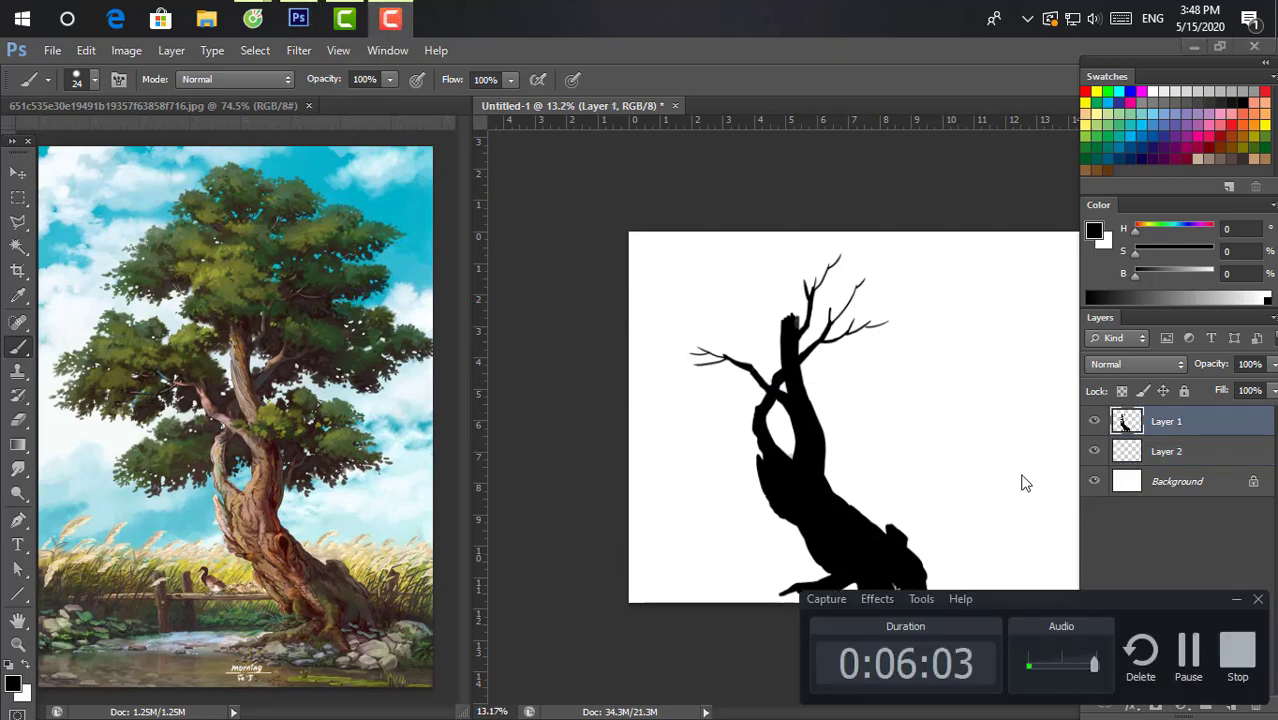
scroll(855, 332, down, 1)
scroll(855, 332, down, 2)
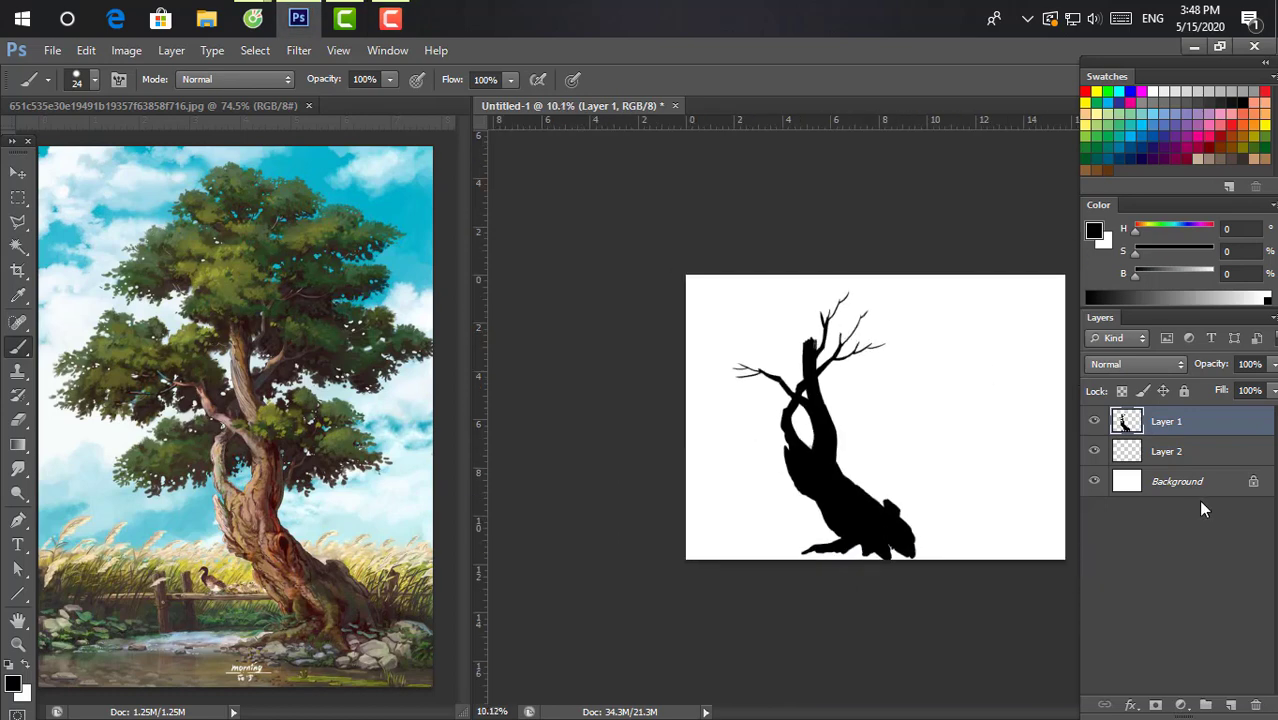
key(v)
key(c)
drag(874, 274, 843, 155)
key(Return)
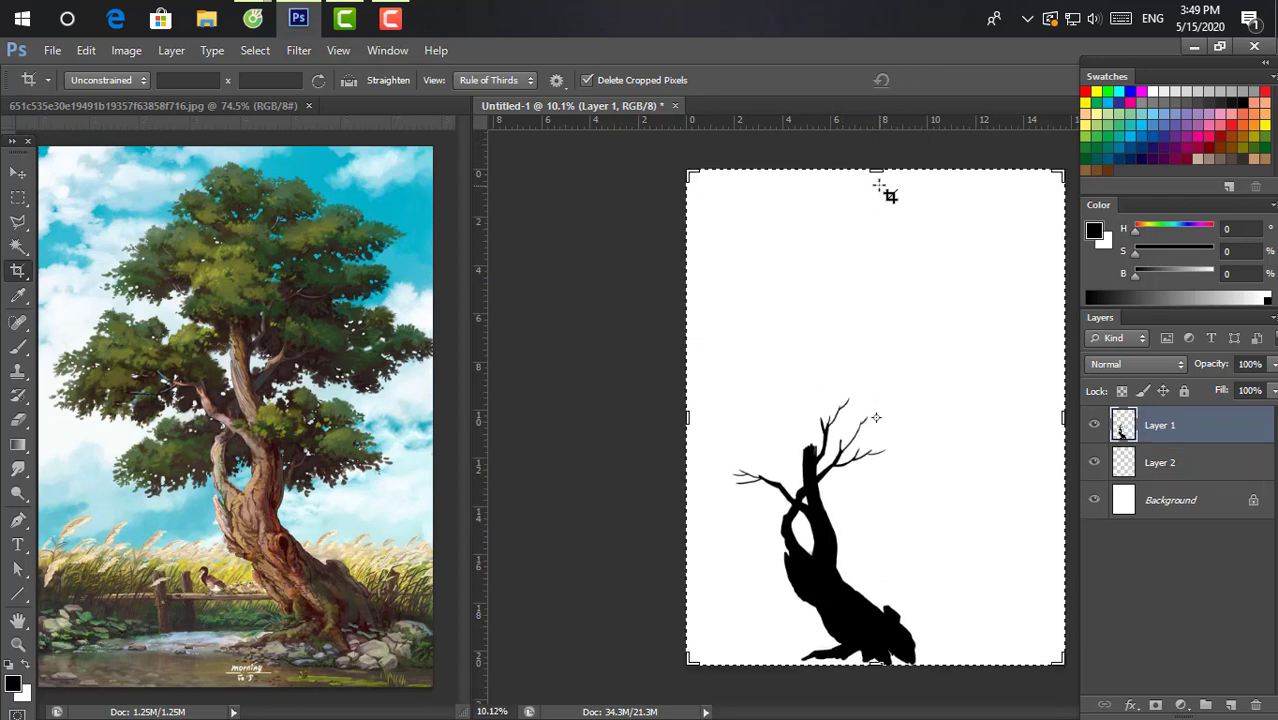
Move the tree into a new position on the taller page.
key(v)
key(ctrl+t)
mouse_move(834, 581)
mouse_down()
mouse_move(870, 553)
mouse_move(919, 562)
mouse_up()
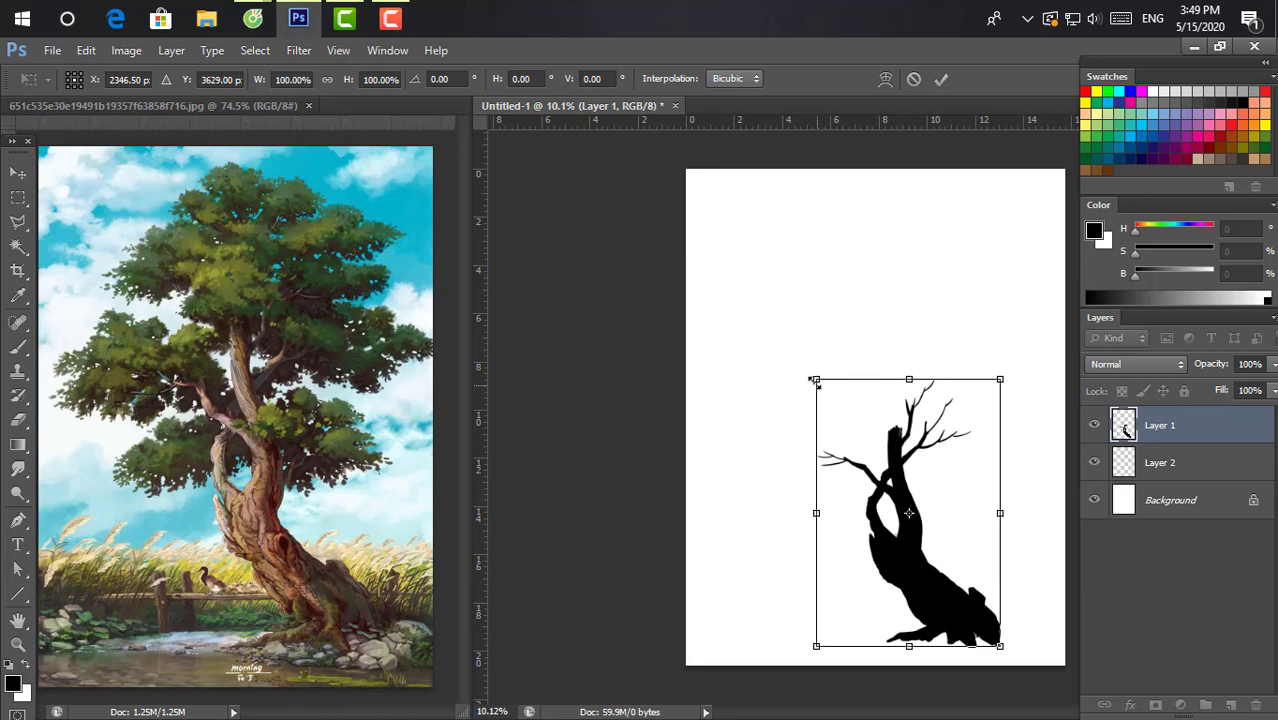
Scale the tree up to about 132% and move it into place.
drag(816, 380, 757, 293)
drag(842, 434, 828, 417)
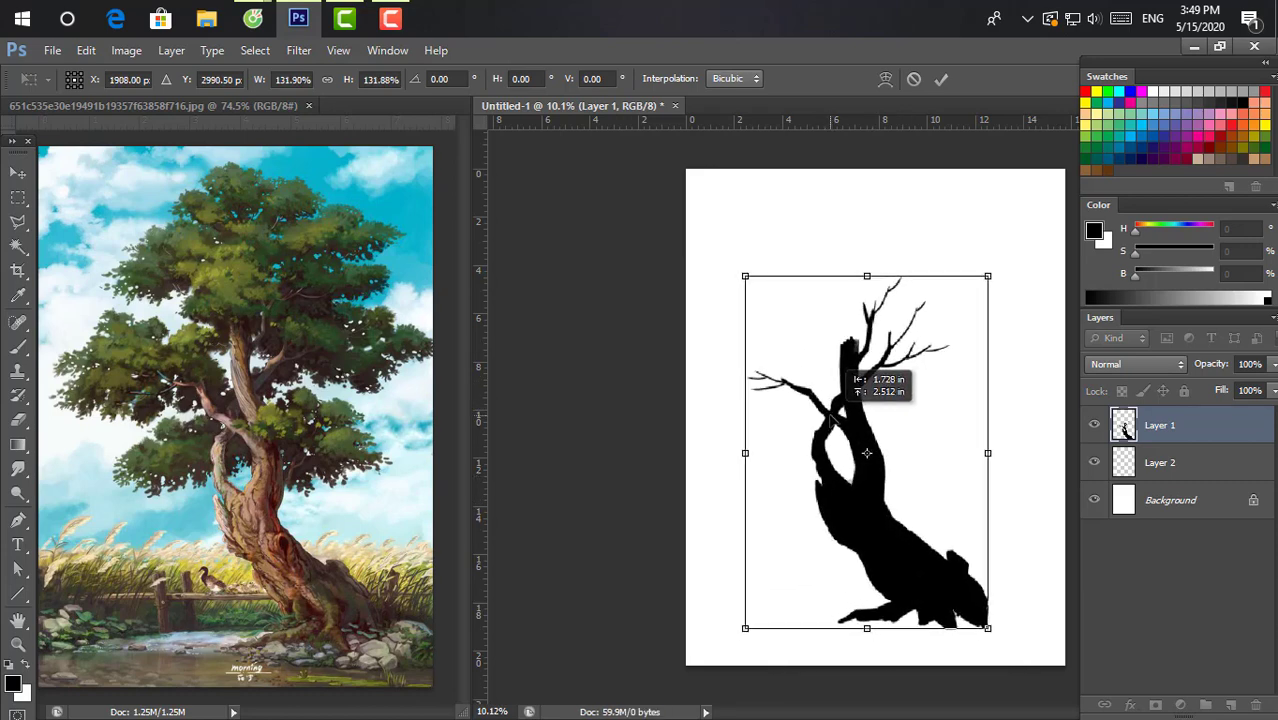
key(Return)
Shrink the tree to about 85%, shift it right and down, and select Layer 2.
scroll(848, 420, down, 1)
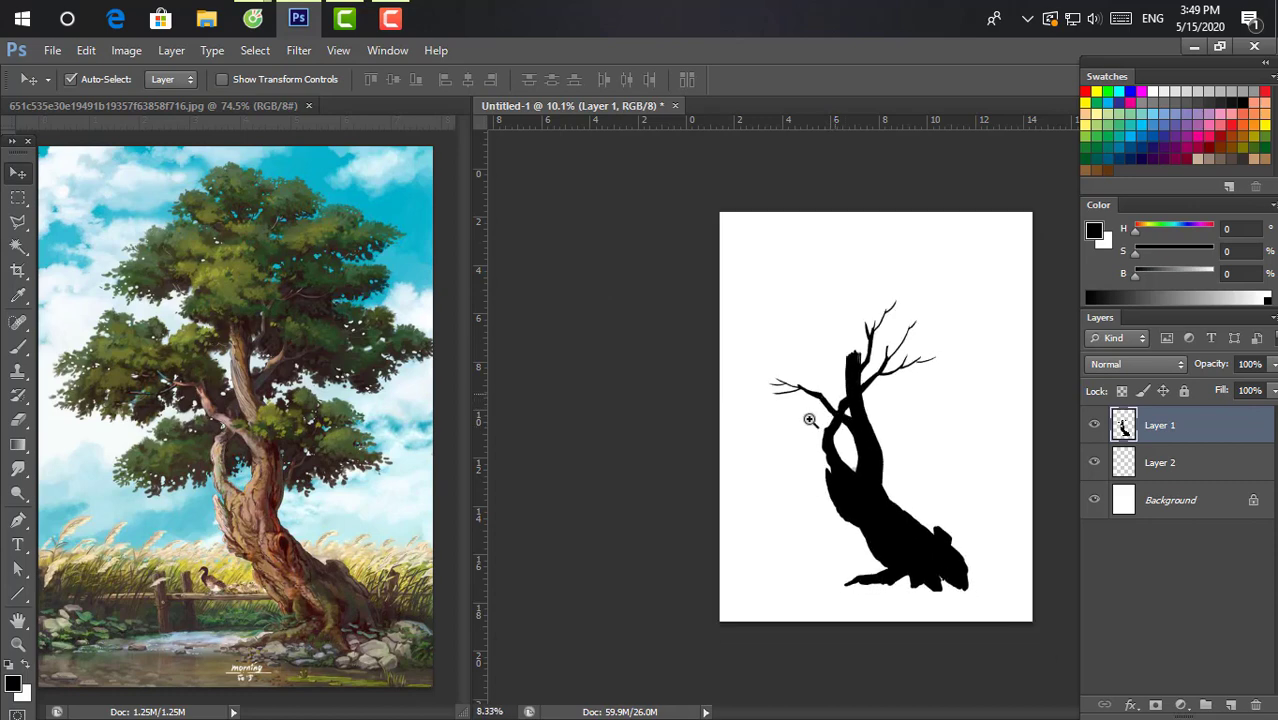
key(ctrl+t)
drag(982, 288, 953, 325)
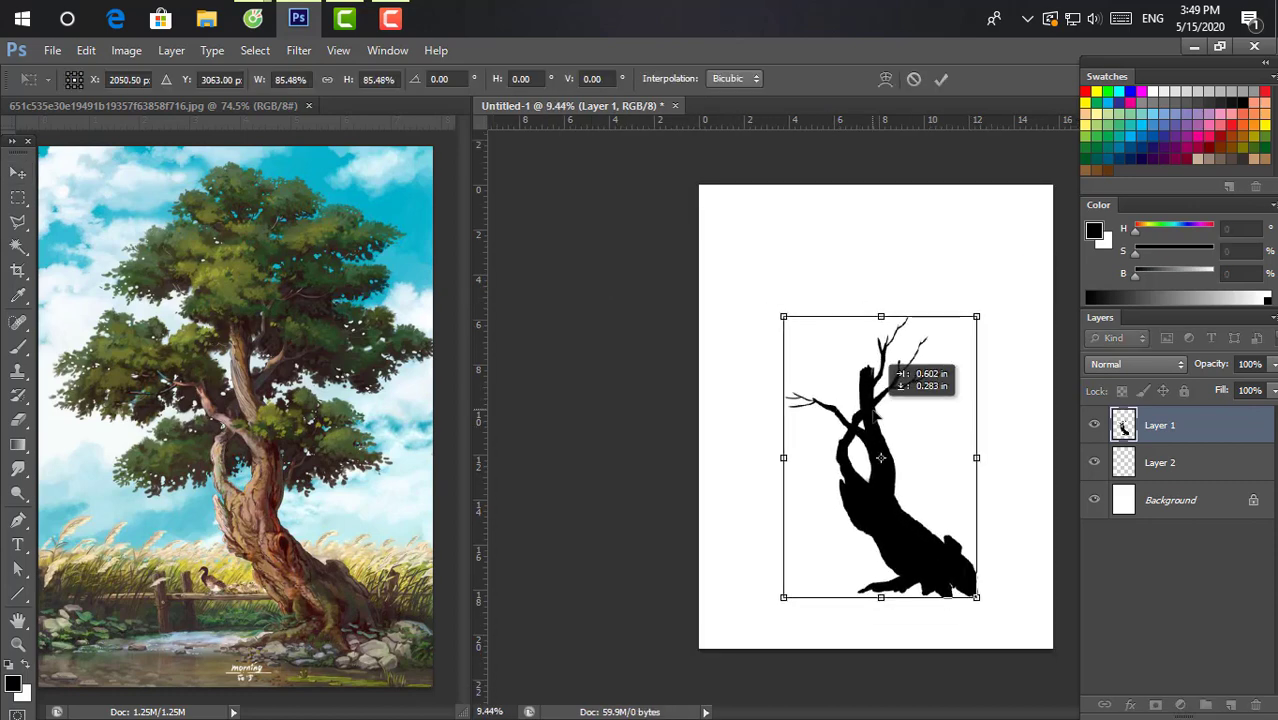
drag(864, 356, 900, 386)
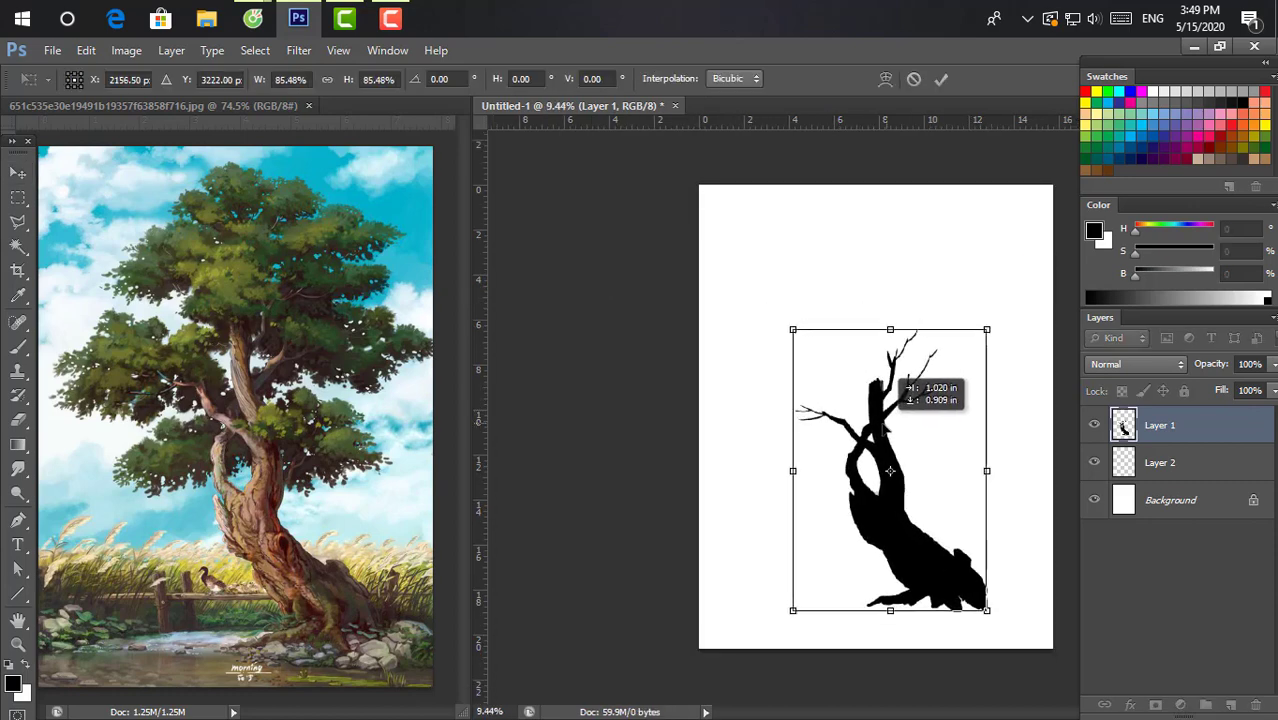
key(Return)
click(1200, 465)
Add a new Layer 3 and check the reference painting before returning to the tree.
click(1233, 704)
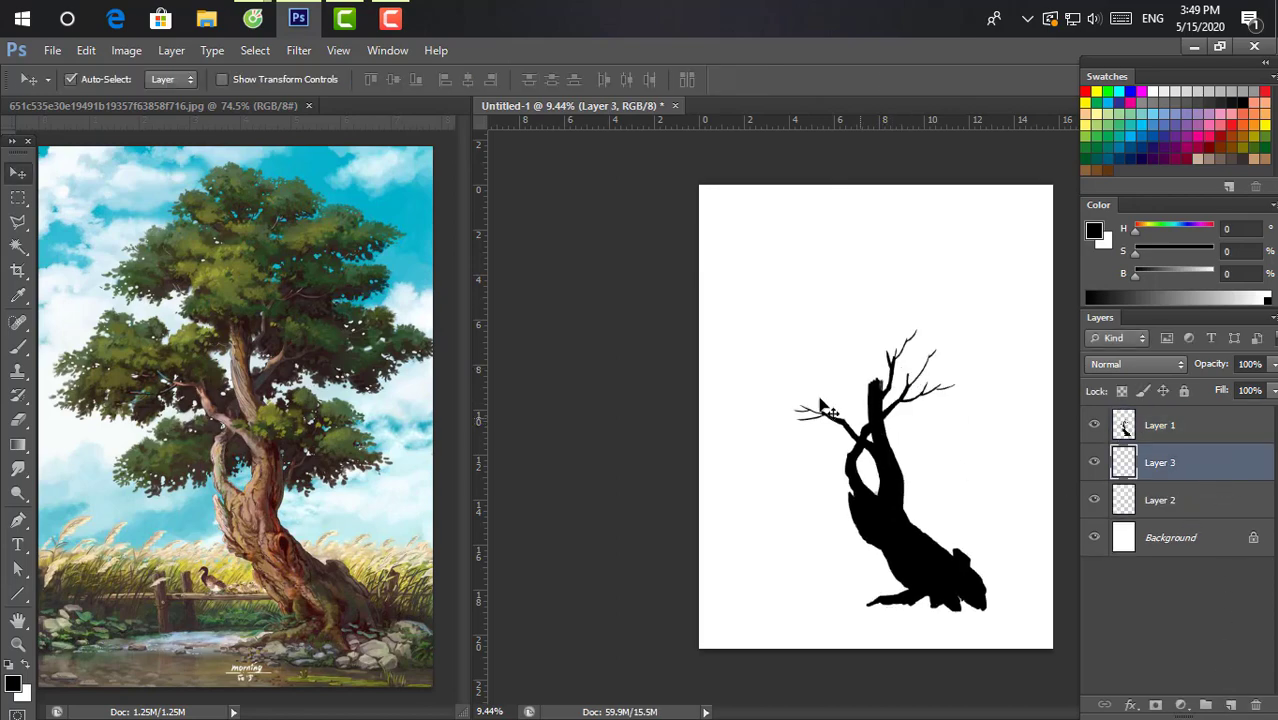
key(b)
click(365, 308)
scroll(314, 370, up, 3)
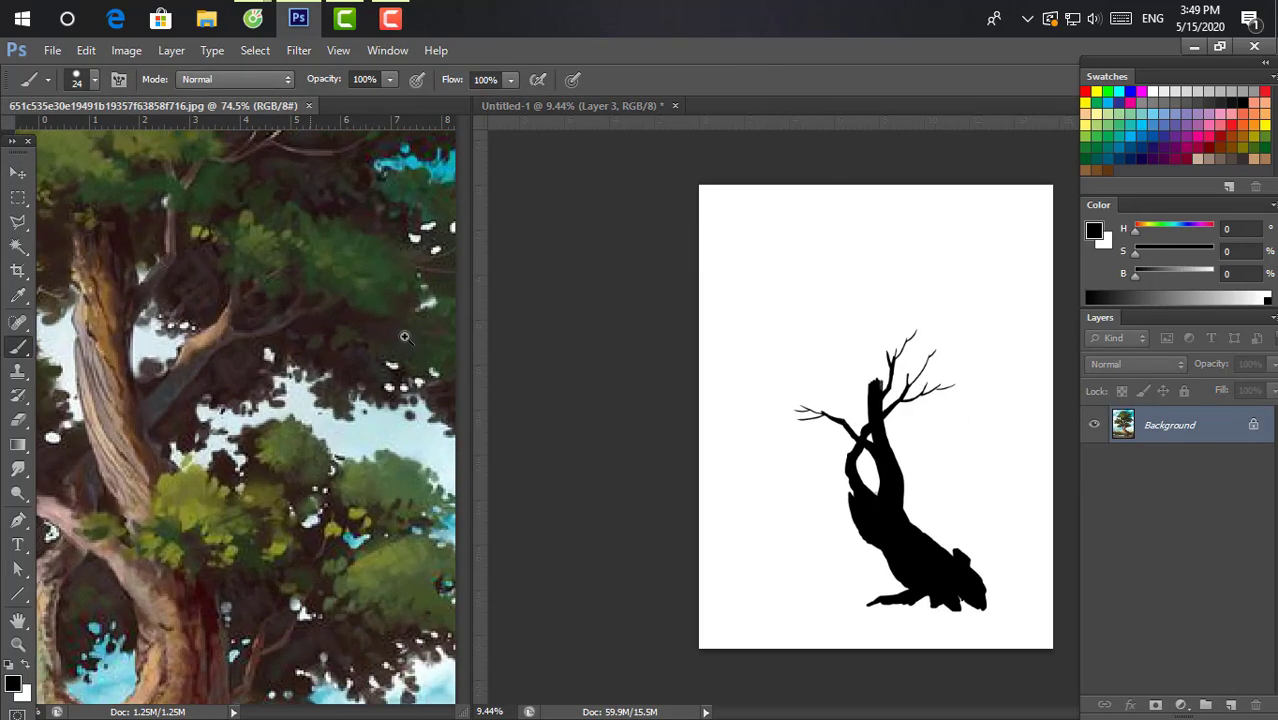
scroll(326, 374, down, 3)
scroll(326, 374, up, 1)
click(905, 390)
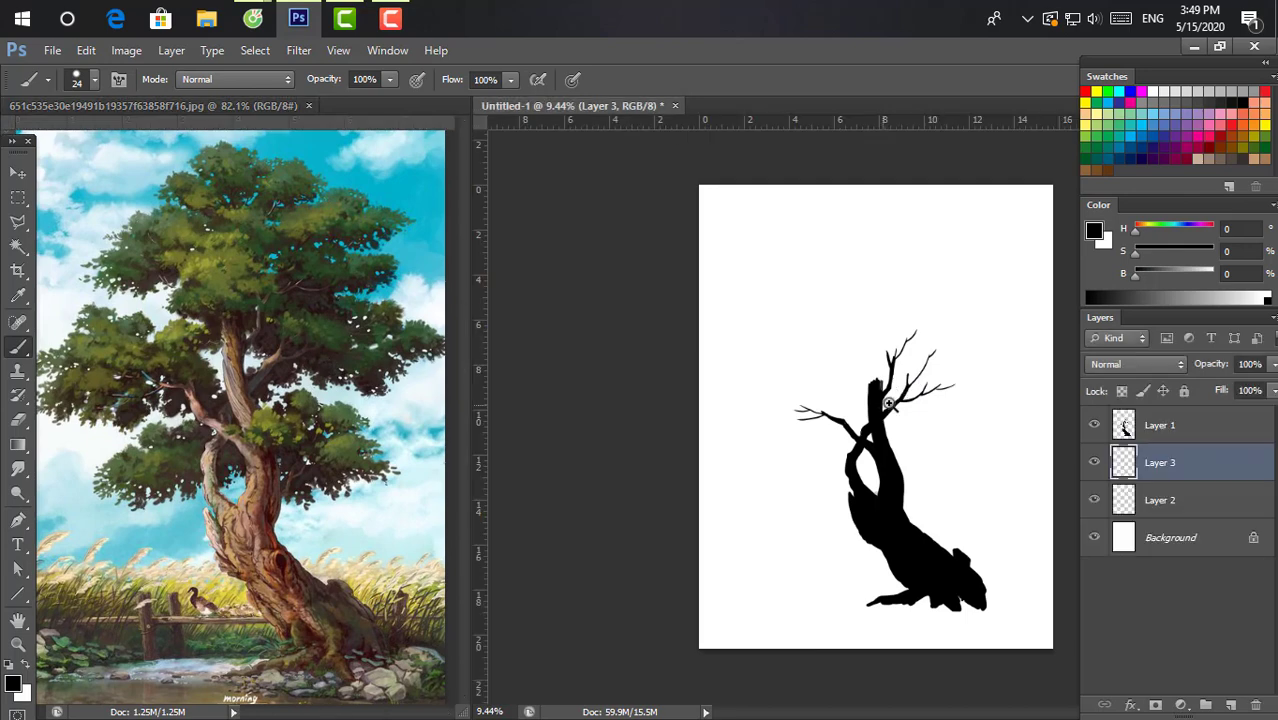
scroll(812, 442, up, 2)
scroll(812, 442, down, 1)
scroll(836, 428, down, 1)
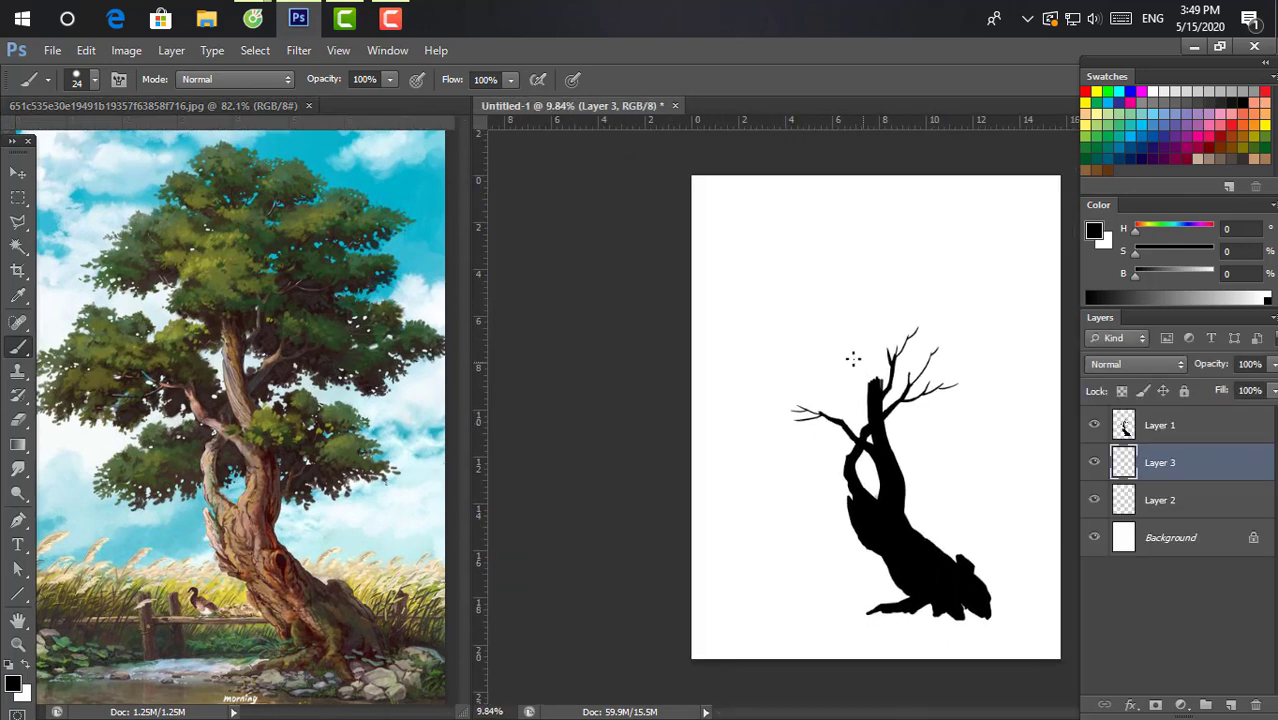
Choose the 460 px leafy brush tip and dark olive green (H 60, S 76, B 17).
right_click(795, 291)
drag(1131, 470, 1140, 521)
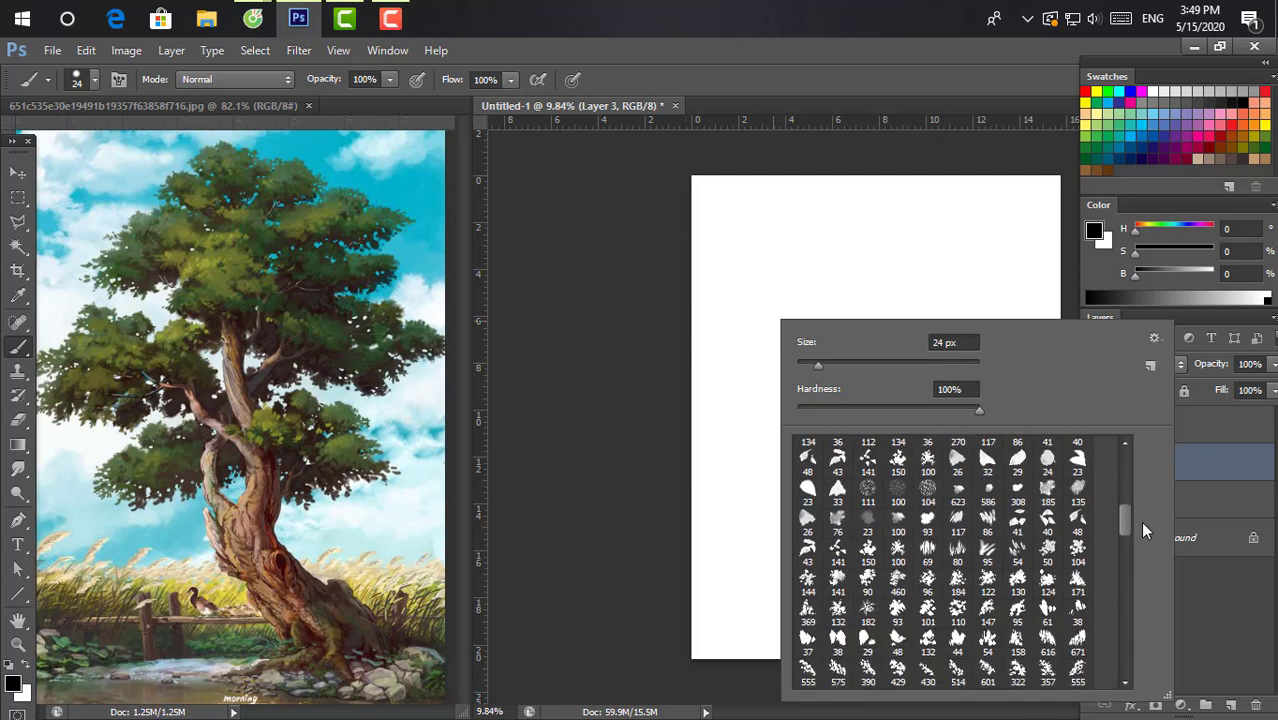
click(988, 572)
click(898, 570)
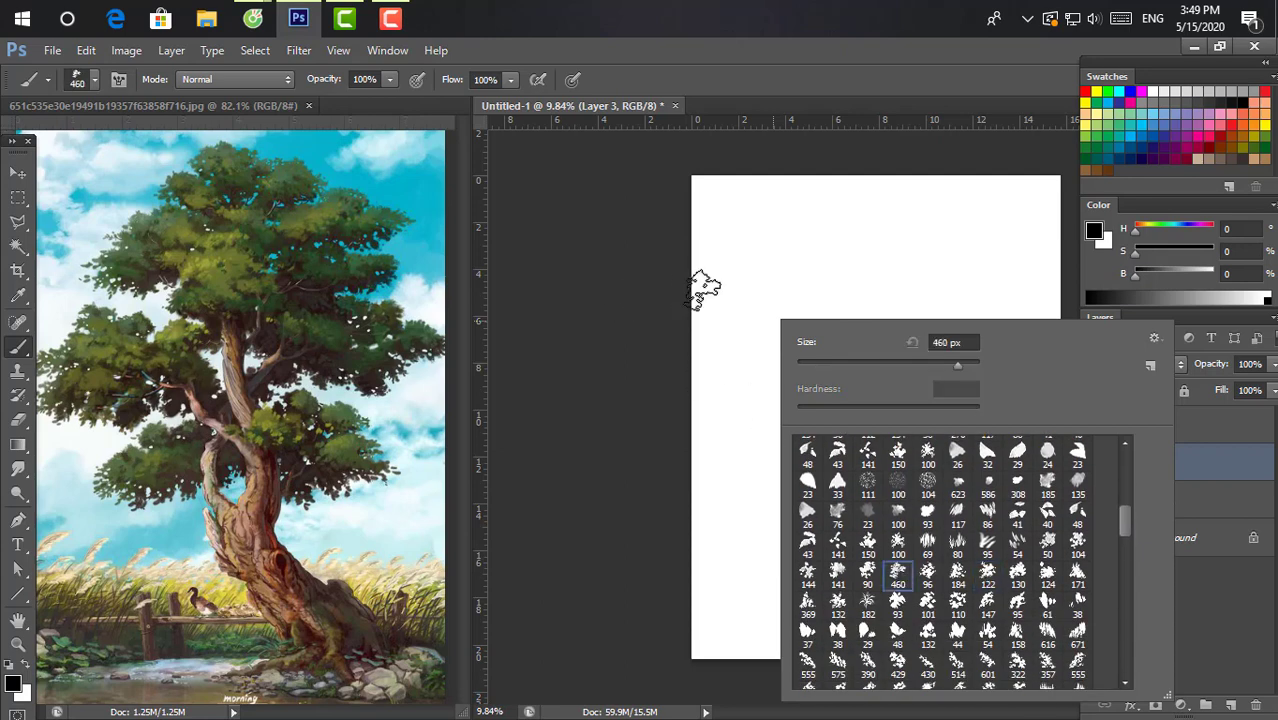
click(770, 298)
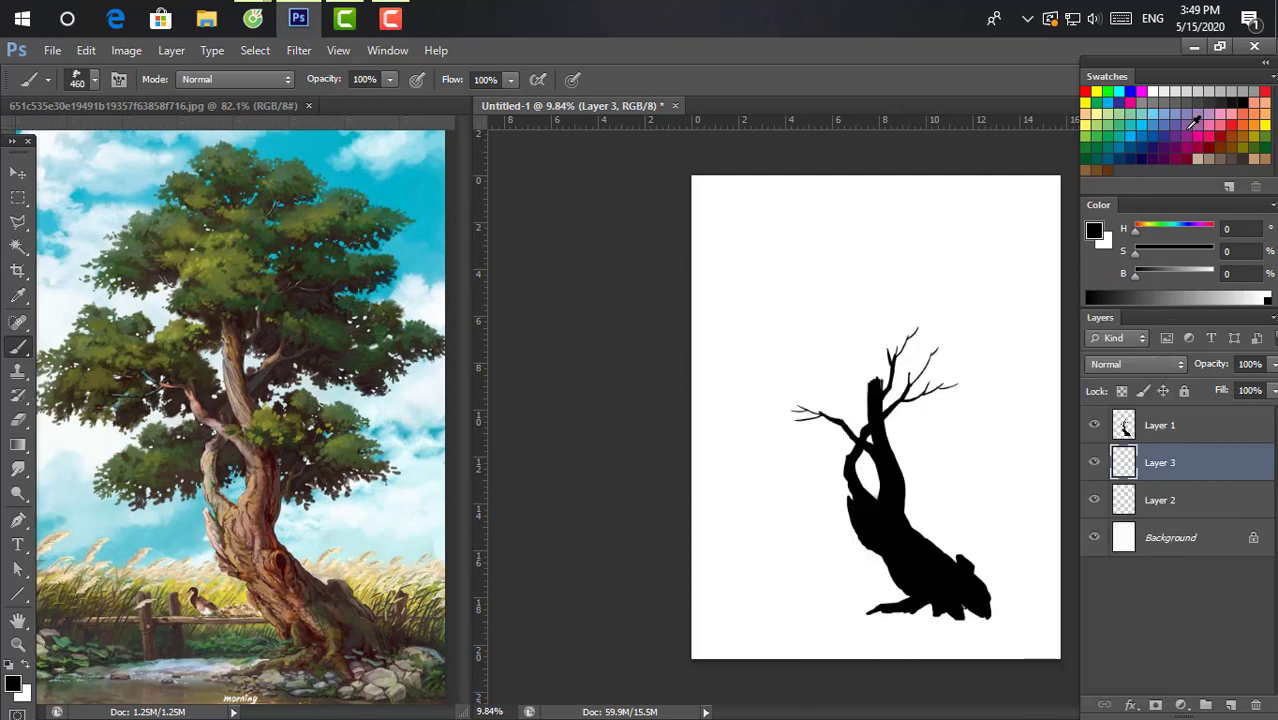
click(1253, 145)
Pick a brownish olive and paint foliage clumps on the trunk's left side.
drag(1150, 236, 1147, 236)
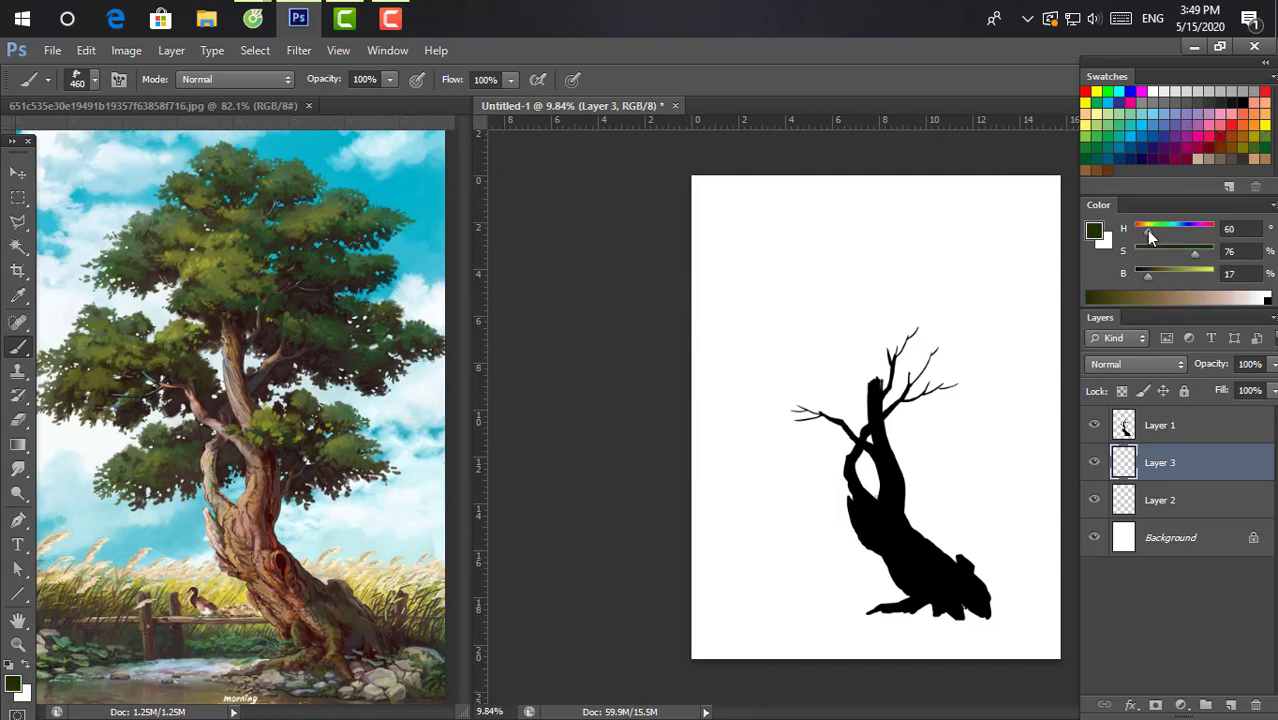
click(1151, 274)
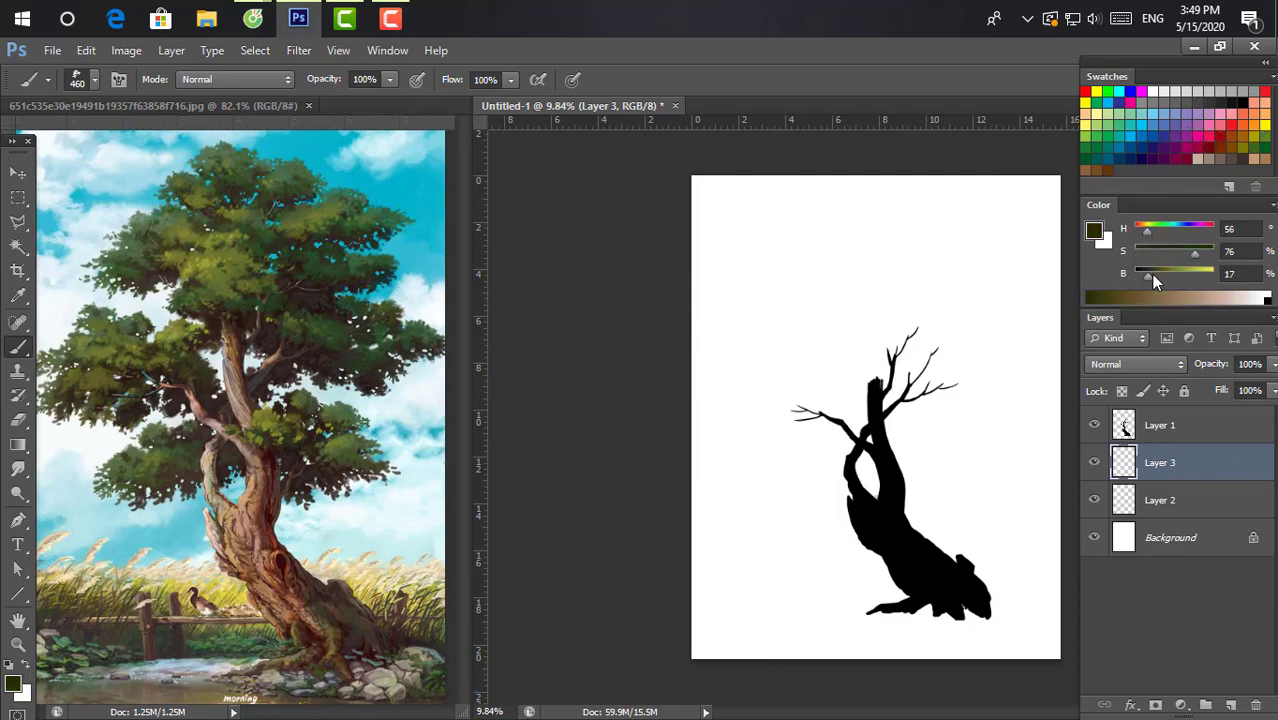
click(808, 413)
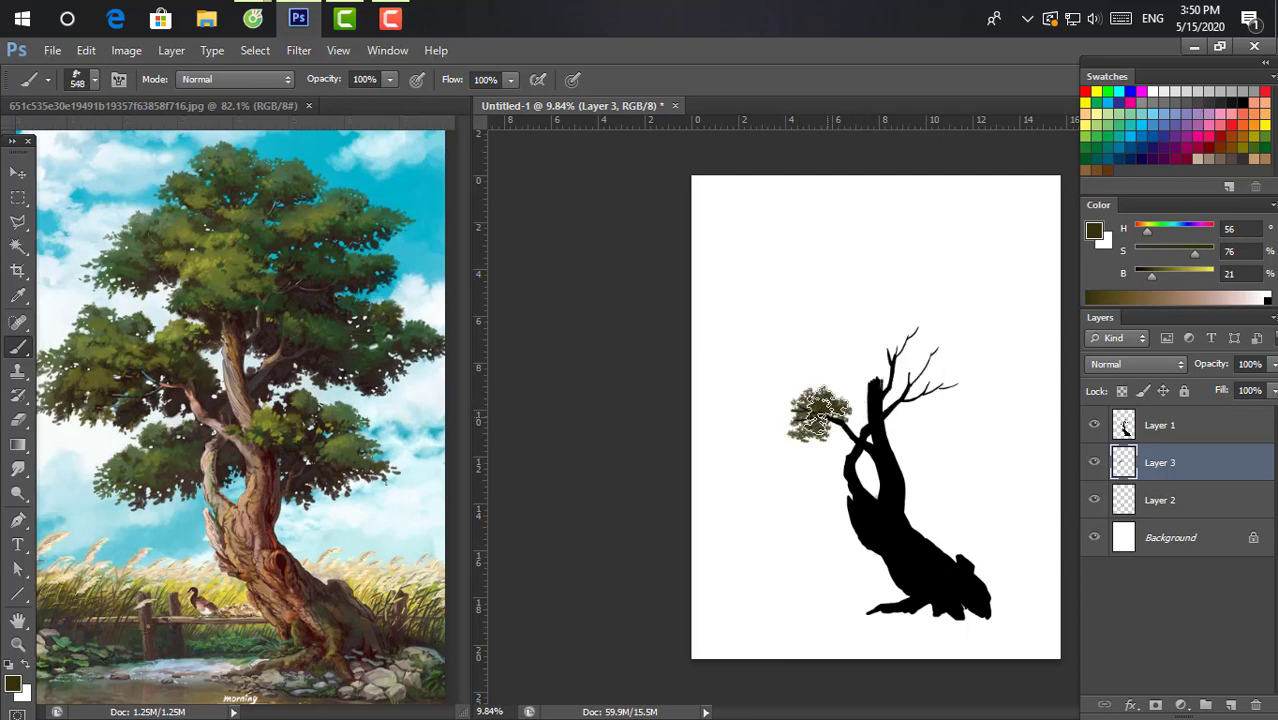
mouse_move(840, 405)
mouse_down()
mouse_move(775, 400)
mouse_move(815, 376)
mouse_move(760, 373)
mouse_move(745, 402)
mouse_move(800, 428)
mouse_move(826, 392)
mouse_move(818, 438)
mouse_move(722, 428)
mouse_move(740, 422)
mouse_up()
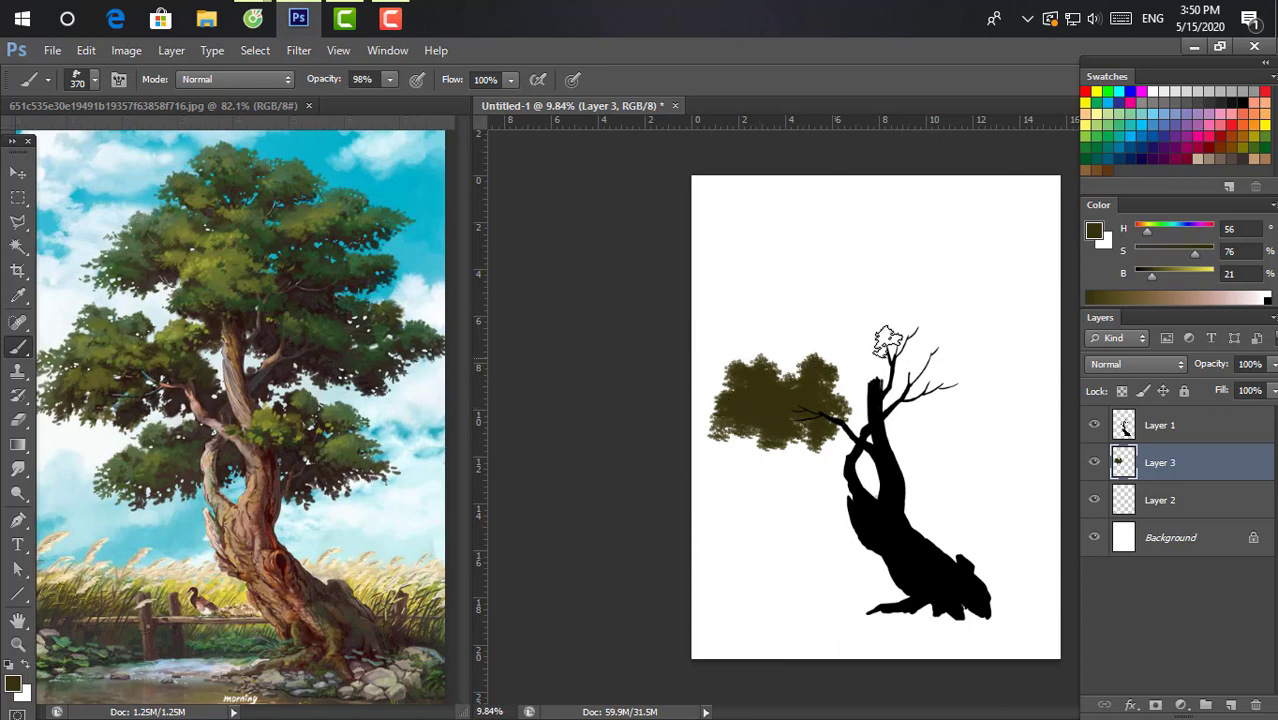
mouse_move(832, 484)
mouse_down()
mouse_move(852, 462)
mouse_move(808, 505)
mouse_move(851, 472)
mouse_up()
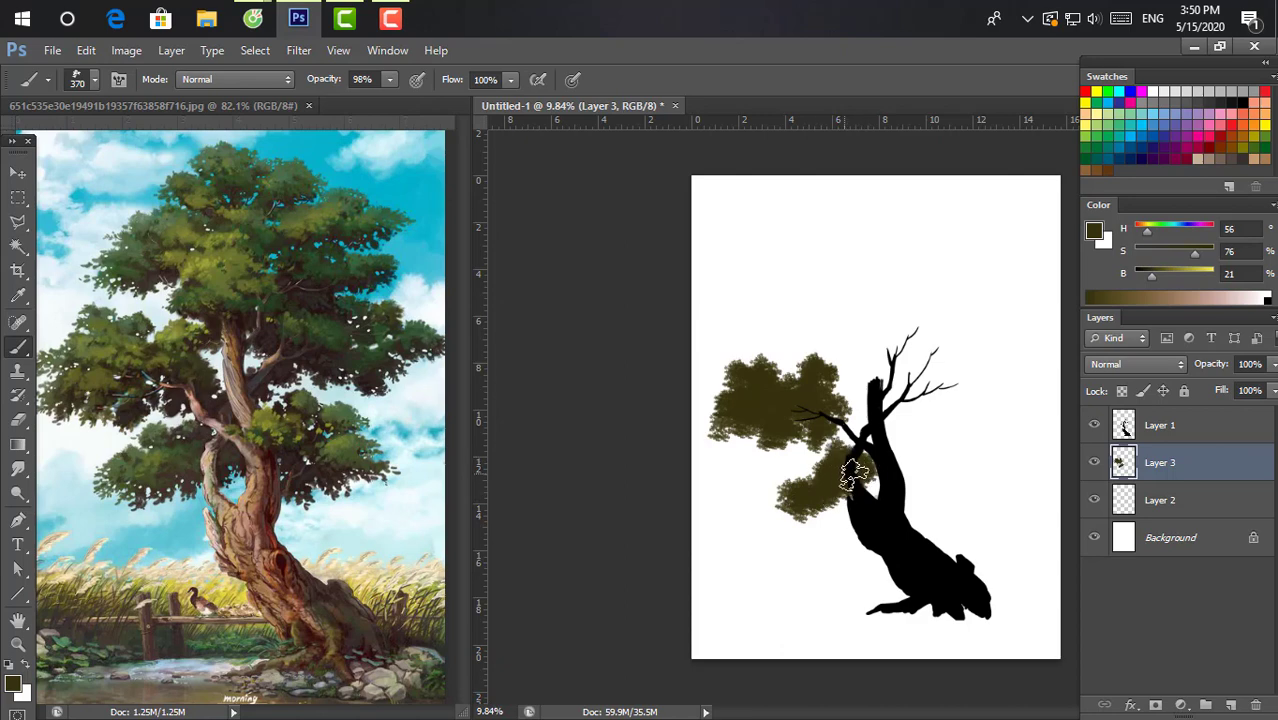
Paint olive foliage right of the trunk, above it, and across the crown's top centre.
mouse_move(940, 440)
mouse_down()
mouse_move(895, 455)
mouse_move(935, 430)
mouse_move(960, 445)
mouse_move(932, 470)
mouse_move(975, 470)
mouse_up()
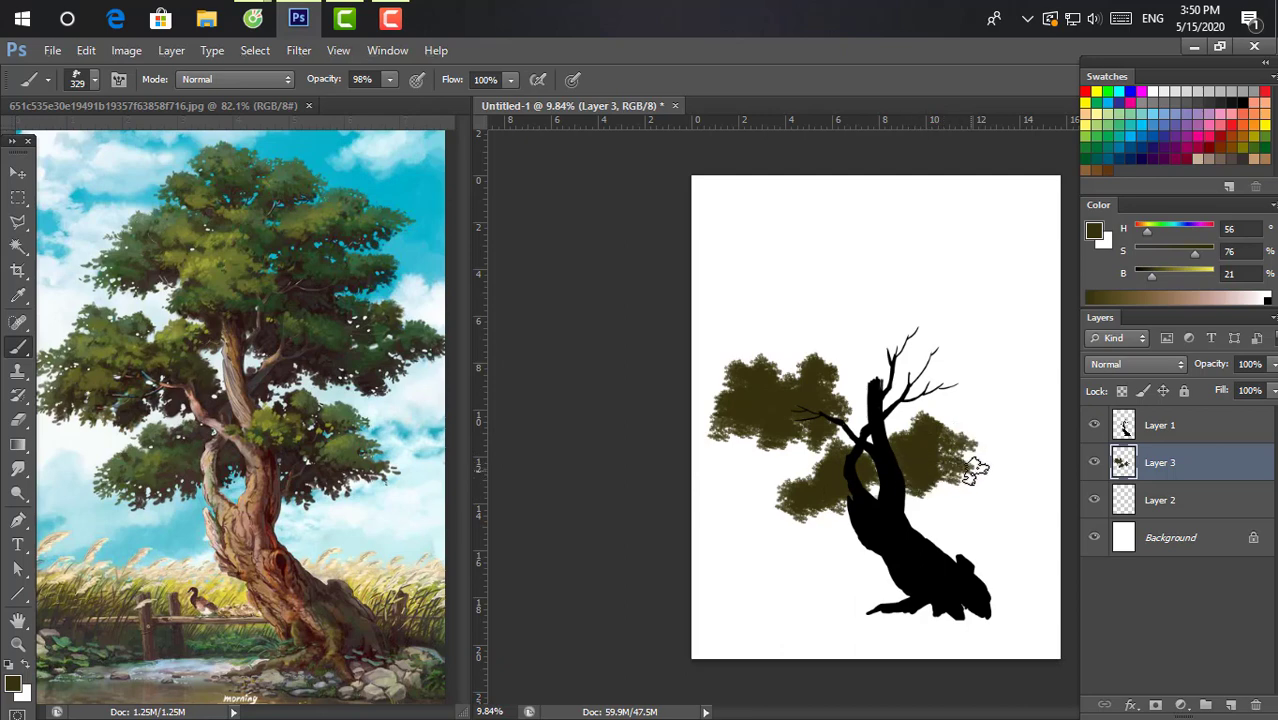
mouse_move(880, 390)
mouse_down()
mouse_move(850, 375)
mouse_move(868, 337)
mouse_move(853, 310)
mouse_move(776, 288)
mouse_move(920, 298)
mouse_up()
mouse_move(900, 345)
mouse_down()
mouse_move(940, 405)
mouse_move(962, 382)
mouse_move(982, 390)
mouse_move(995, 350)
mouse_move(1020, 345)
mouse_move(925, 345)
mouse_move(950, 372)
mouse_move(905, 330)
mouse_move(956, 285)
mouse_move(899, 262)
mouse_move(885, 275)
mouse_move(935, 255)
mouse_up()
key([)
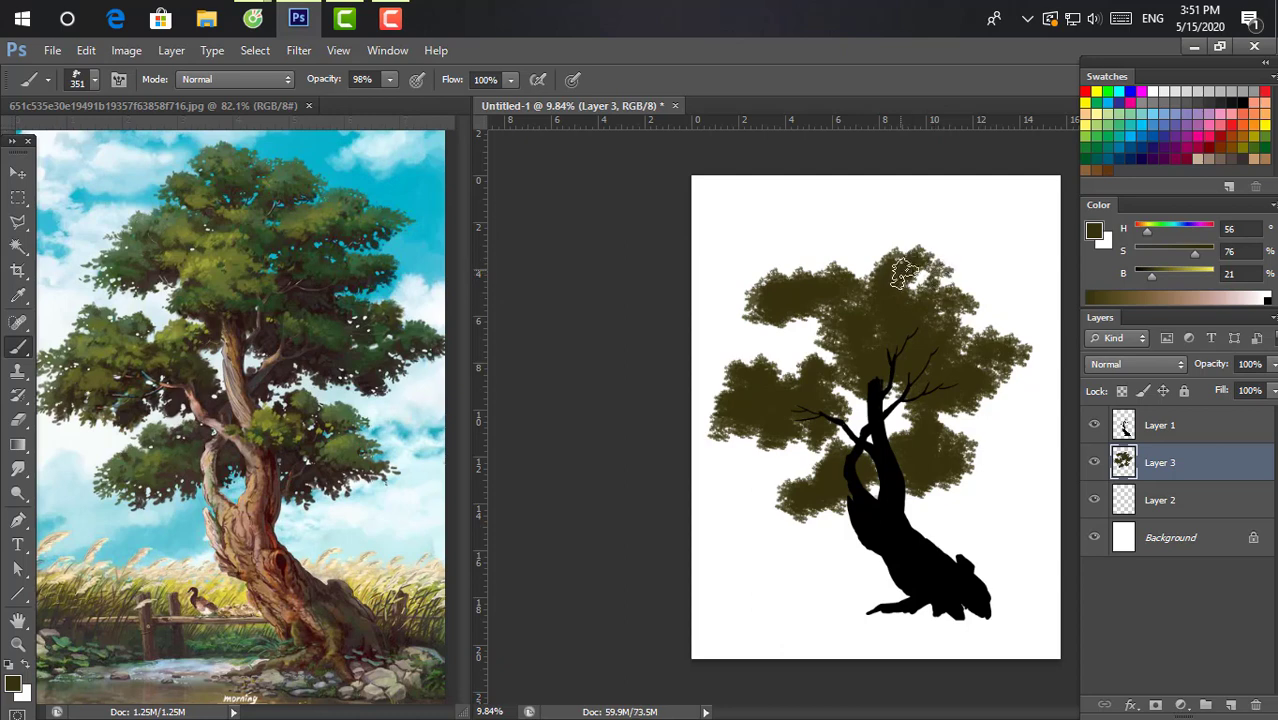
mouse_move(850, 255)
mouse_down()
mouse_move(816, 274)
mouse_move(888, 330)
mouse_up()
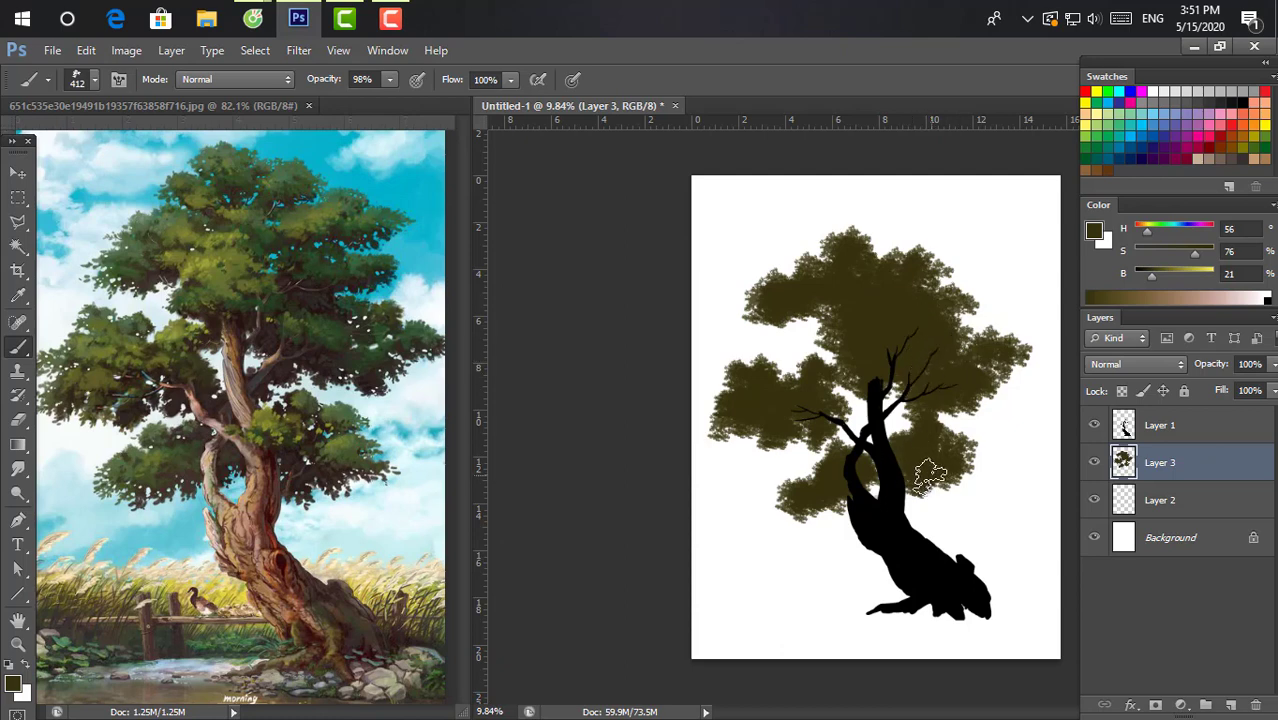
Darken the paint to near black-green and brush shadows across the canopy top.
scroll(832, 435, up, 2)
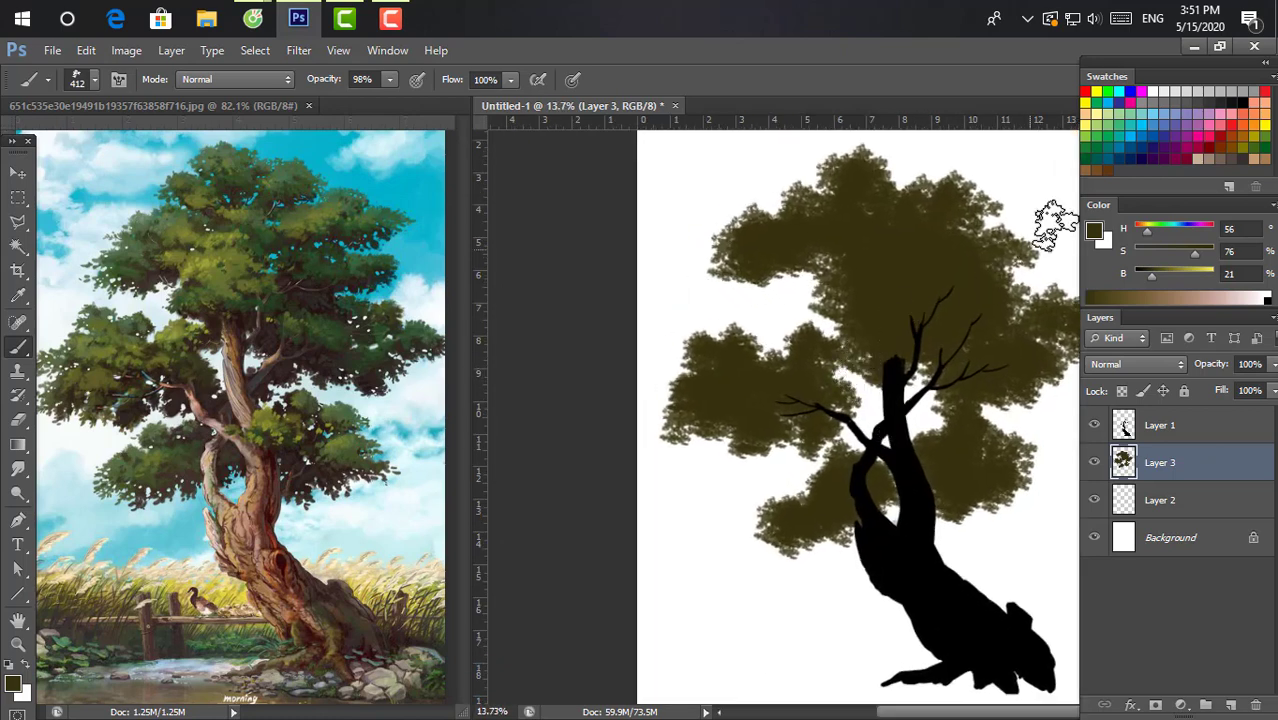
click(1147, 274)
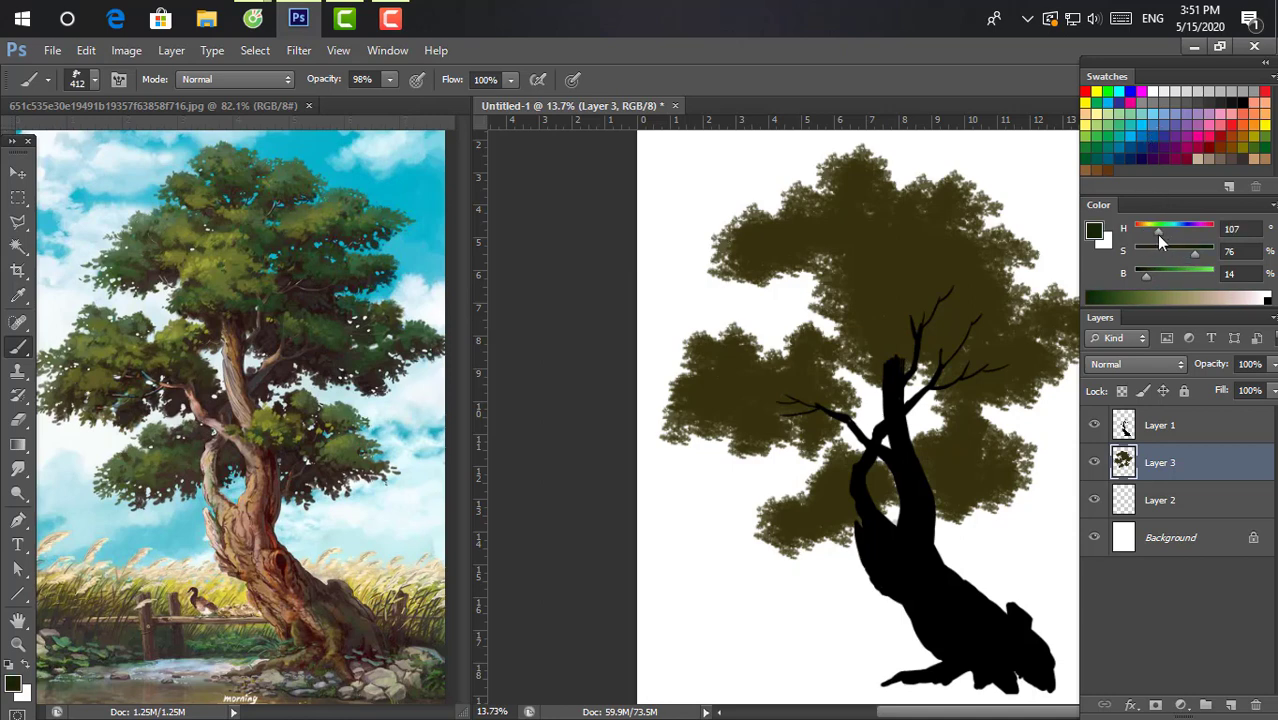
click(1141, 276)
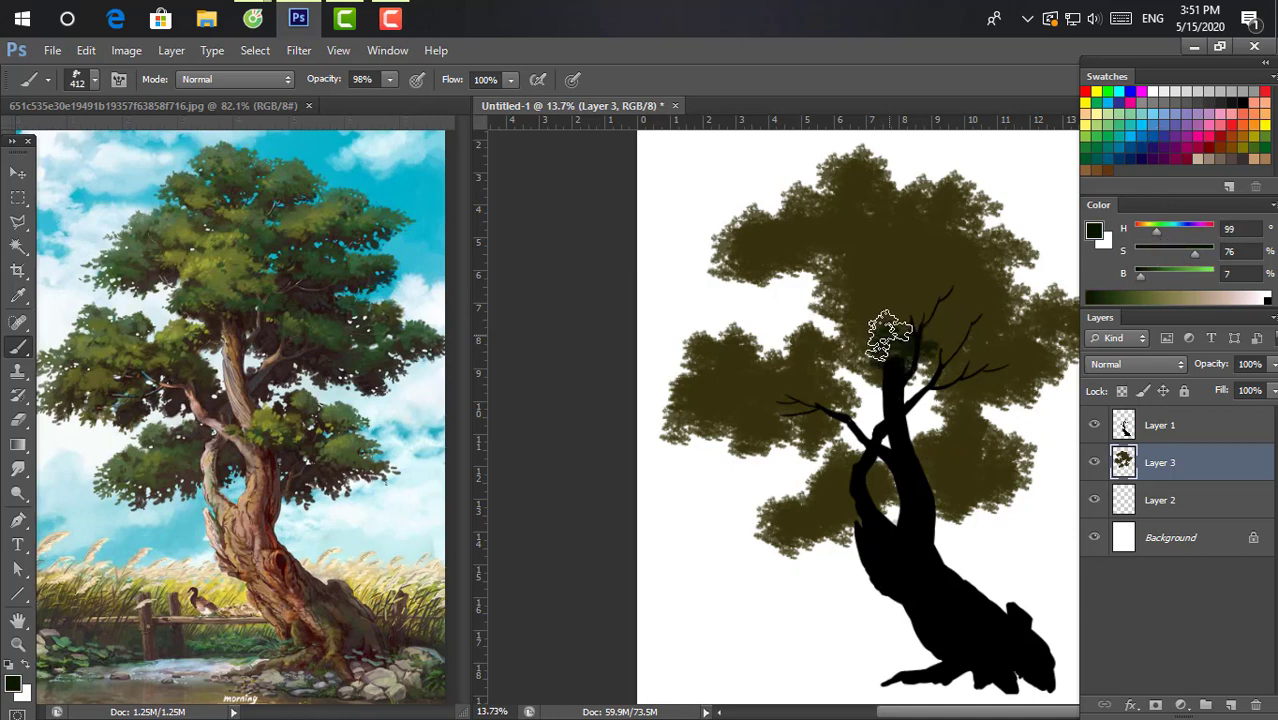
mouse_move(882, 350)
mouse_down()
mouse_move(927, 334)
mouse_move(916, 302)
mouse_move(987, 285)
mouse_move(993, 315)
mouse_move(819, 248)
mouse_move(770, 257)
mouse_move(856, 200)
mouse_move(950, 240)
mouse_move(918, 350)
mouse_up()
Shade the left foliage cluster with dark green strokes, then load a dark teal (H 175, S 100, B 35).
click(1156, 272)
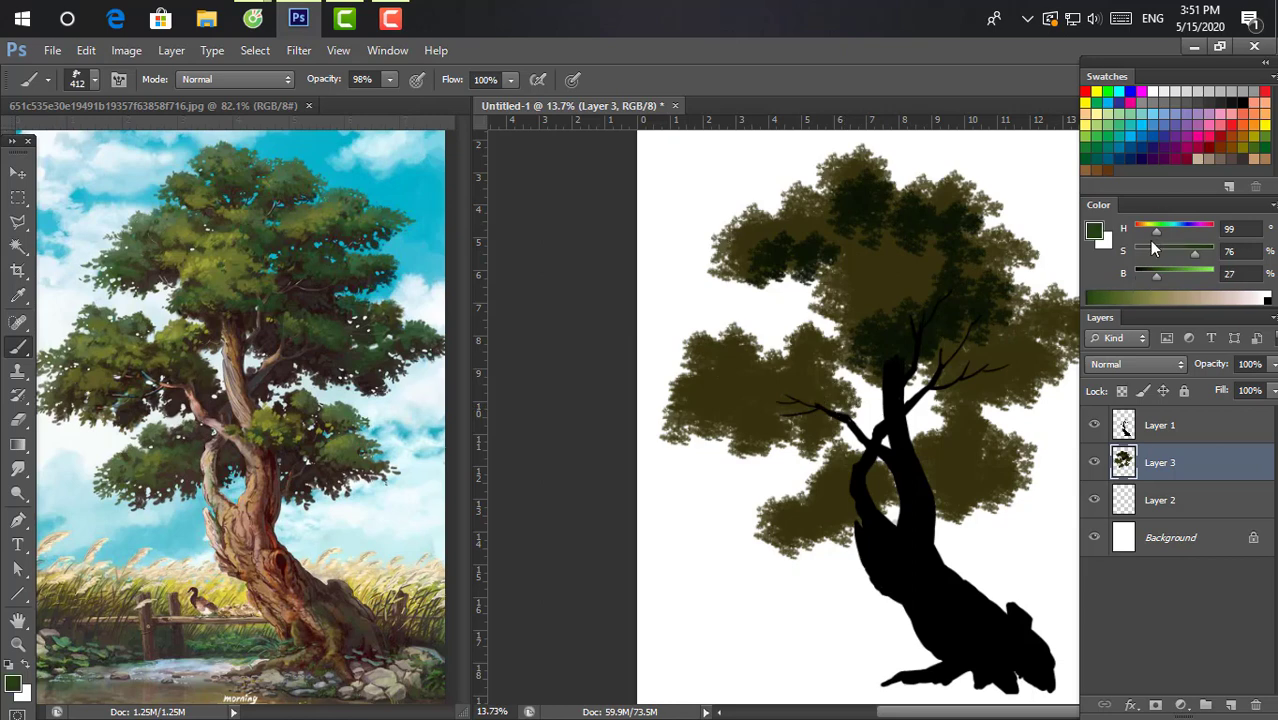
drag(813, 413, 778, 418)
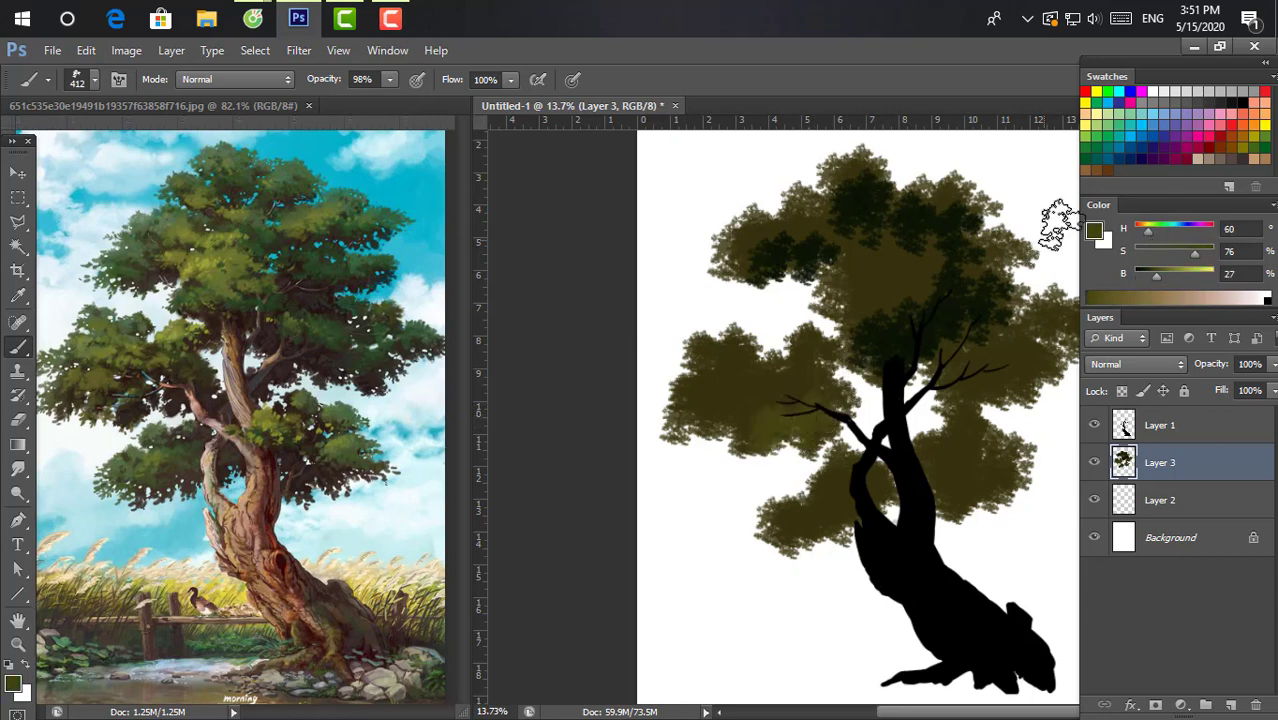
click(1142, 276)
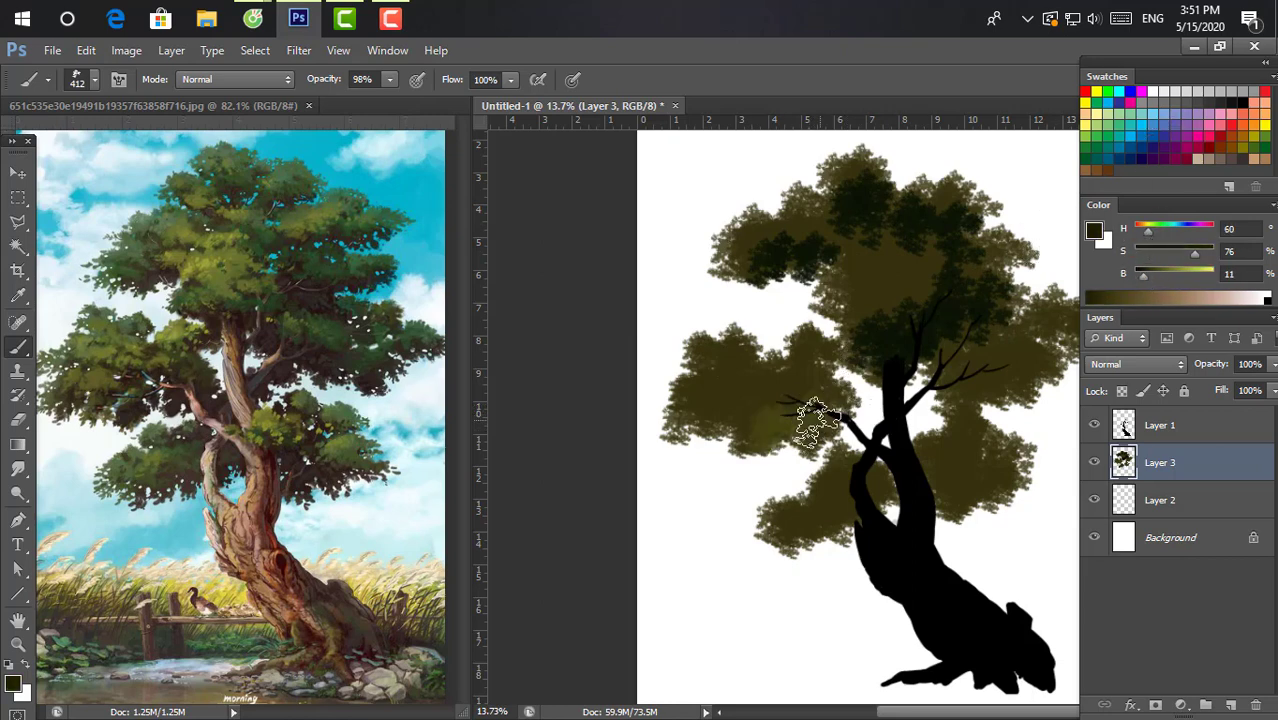
drag(736, 410, 820, 400)
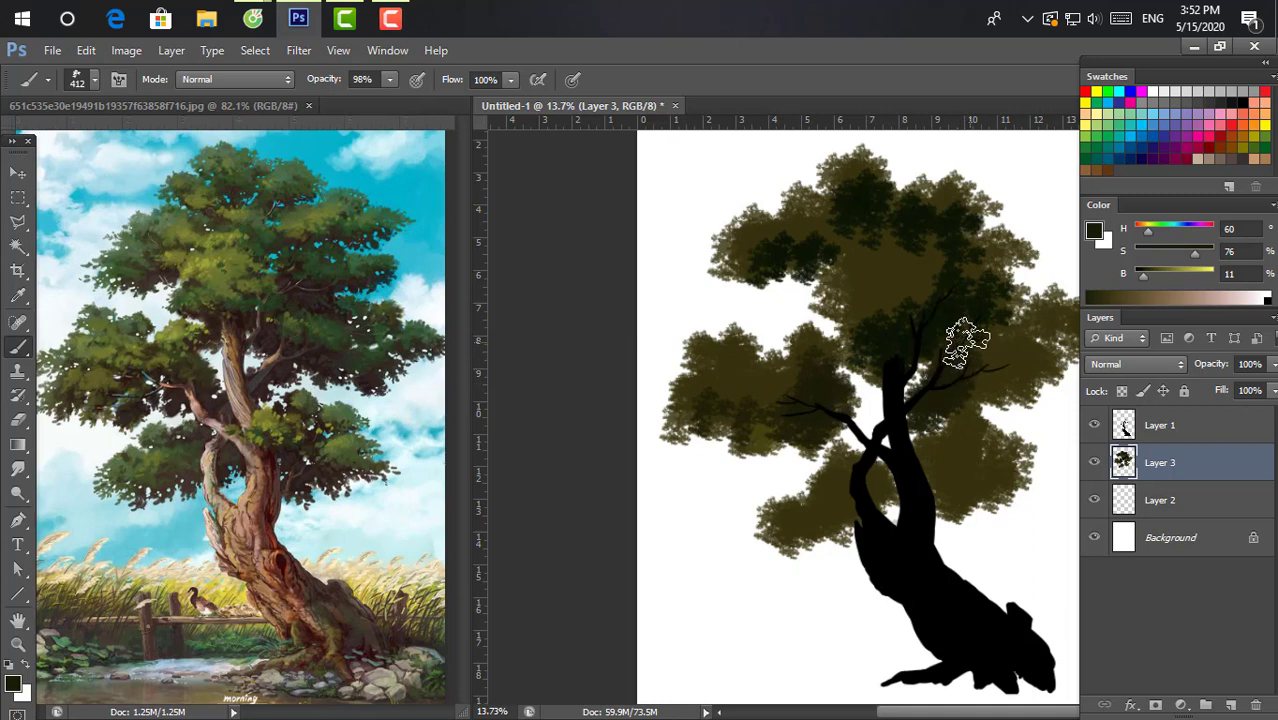
alt+click(945, 326)
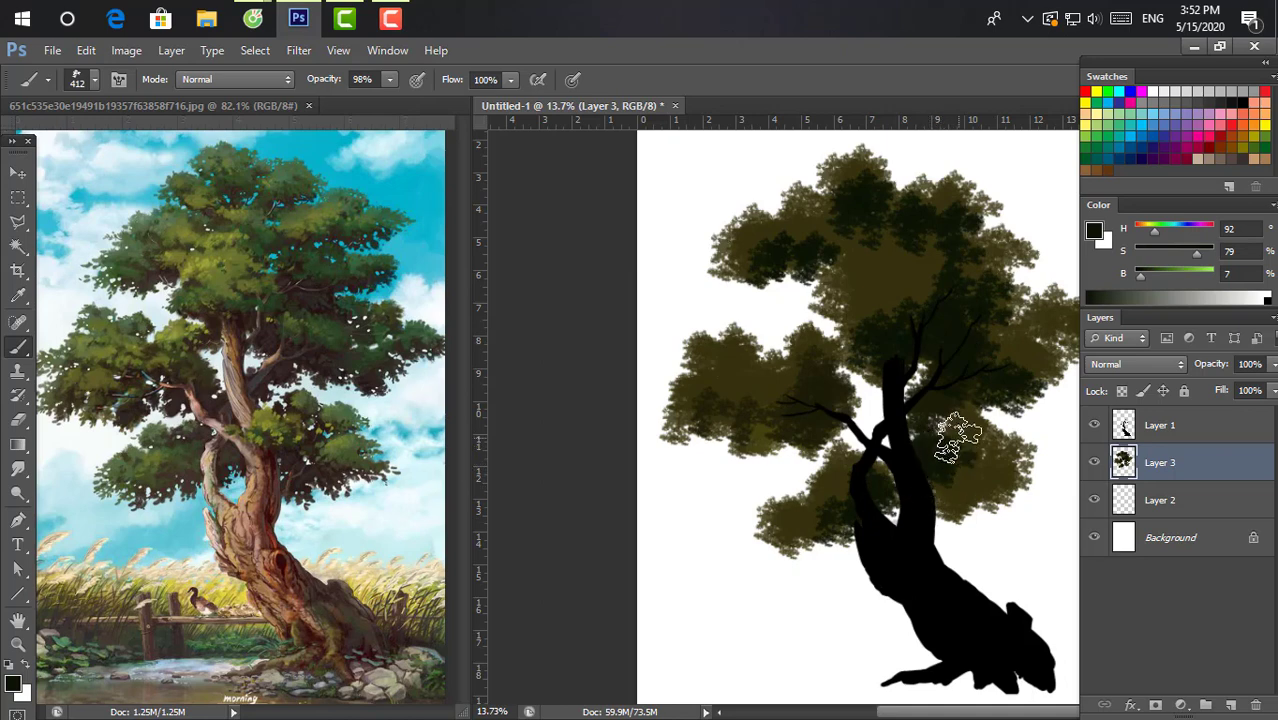
scroll(841, 342, down, 1)
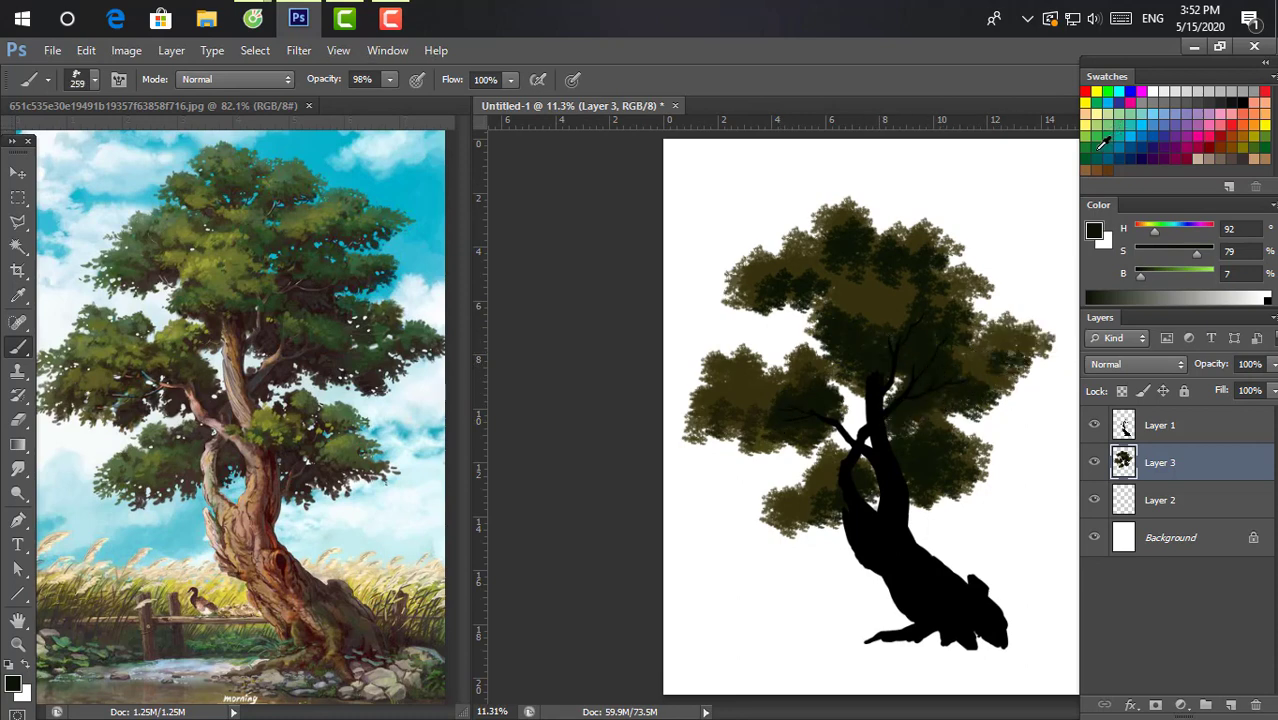
click(1102, 143)
On a new Layer 4, brush dark teal-green patches across the upper and mid canopy.
click(1230, 707)
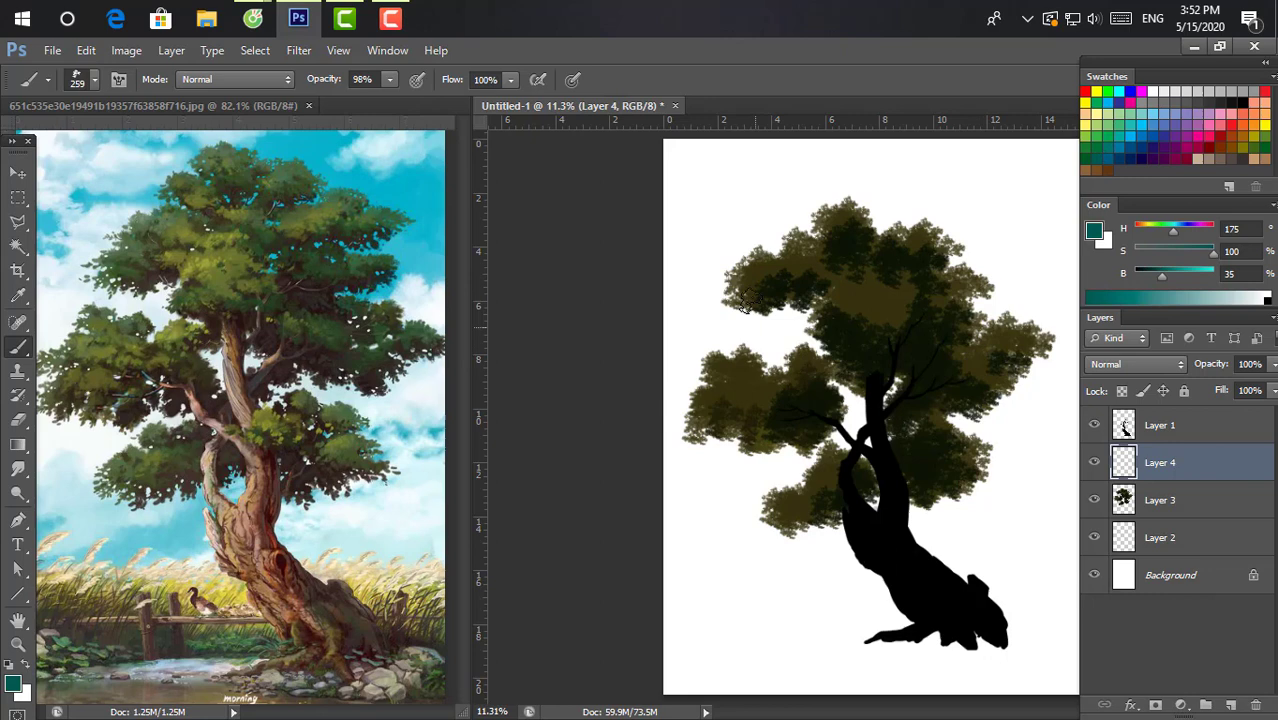
key(bracketright)
key(bracketright)
key(bracketright)
click(836, 325)
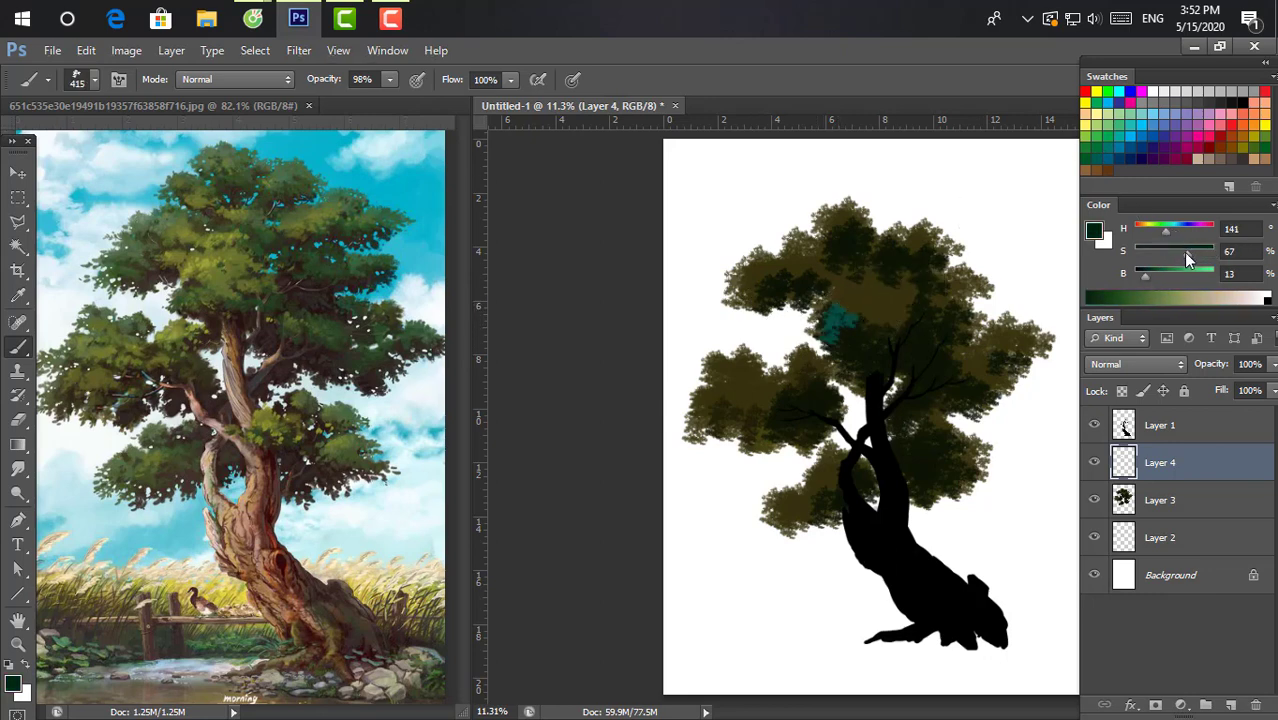
click(1128, 296)
key(bracketleft)
key(bracketleft)
key(bracketleft)
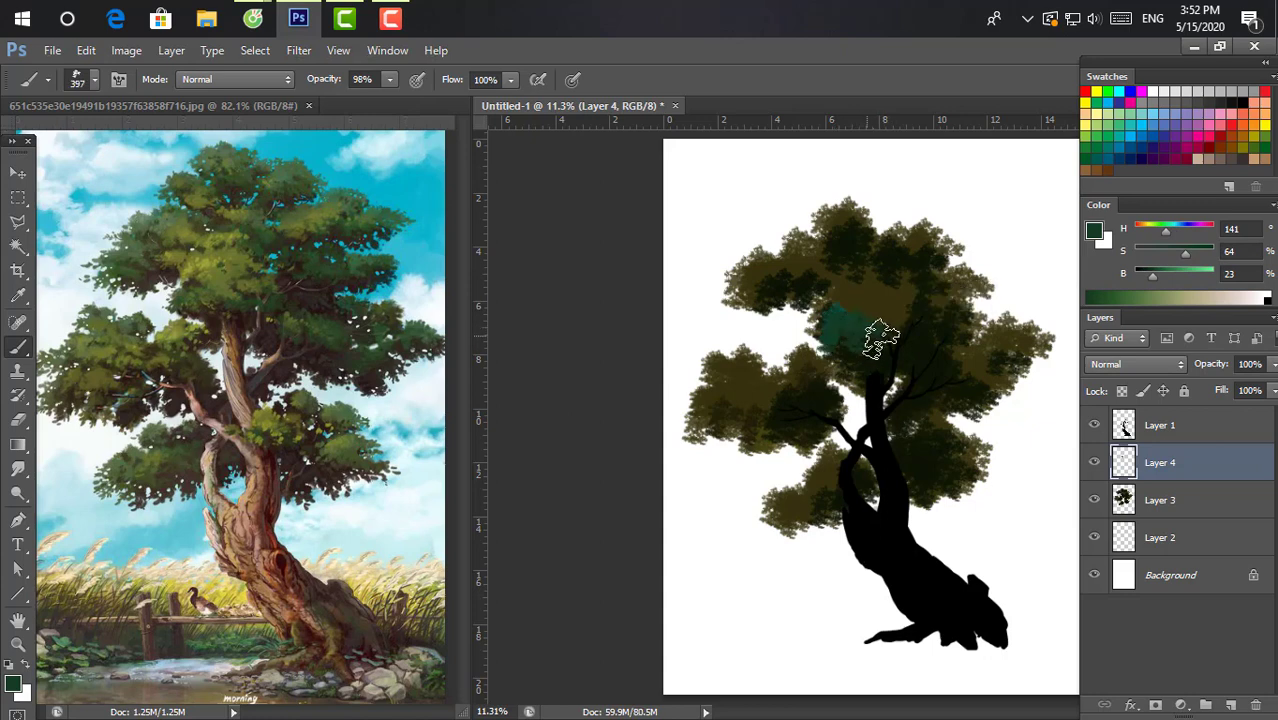
drag(860, 325, 900, 320)
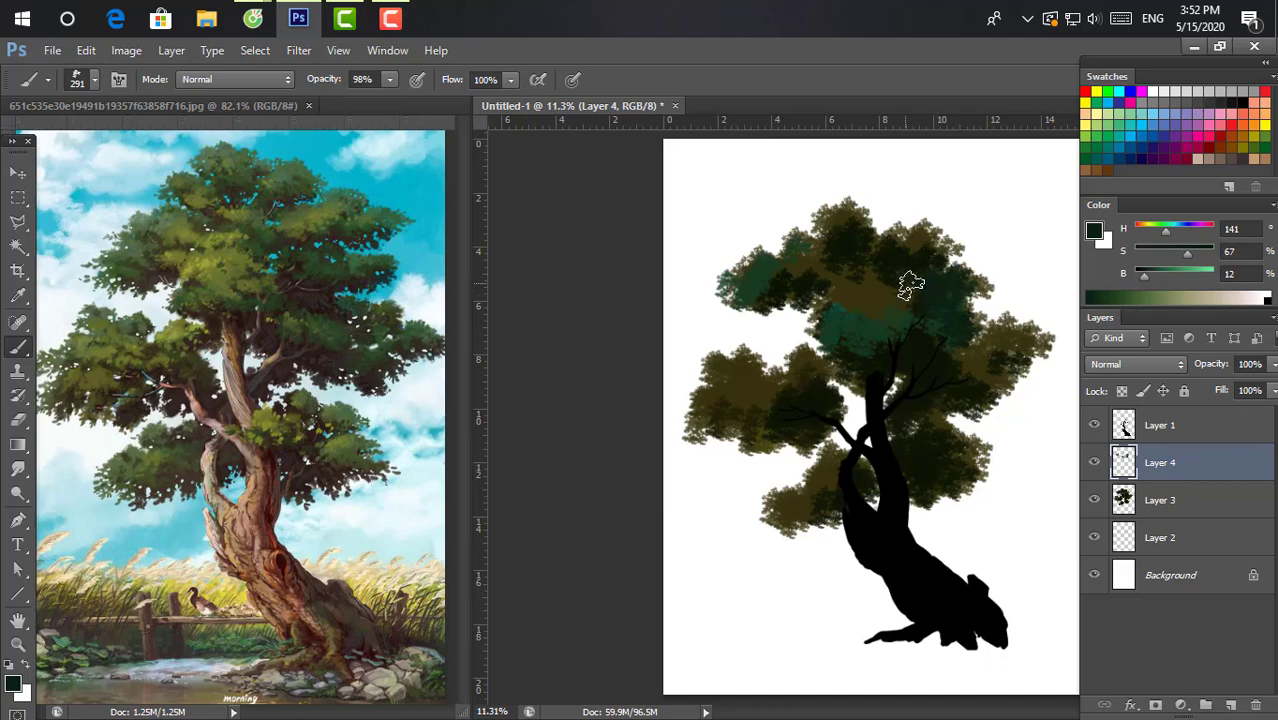
drag(879, 271, 927, 262)
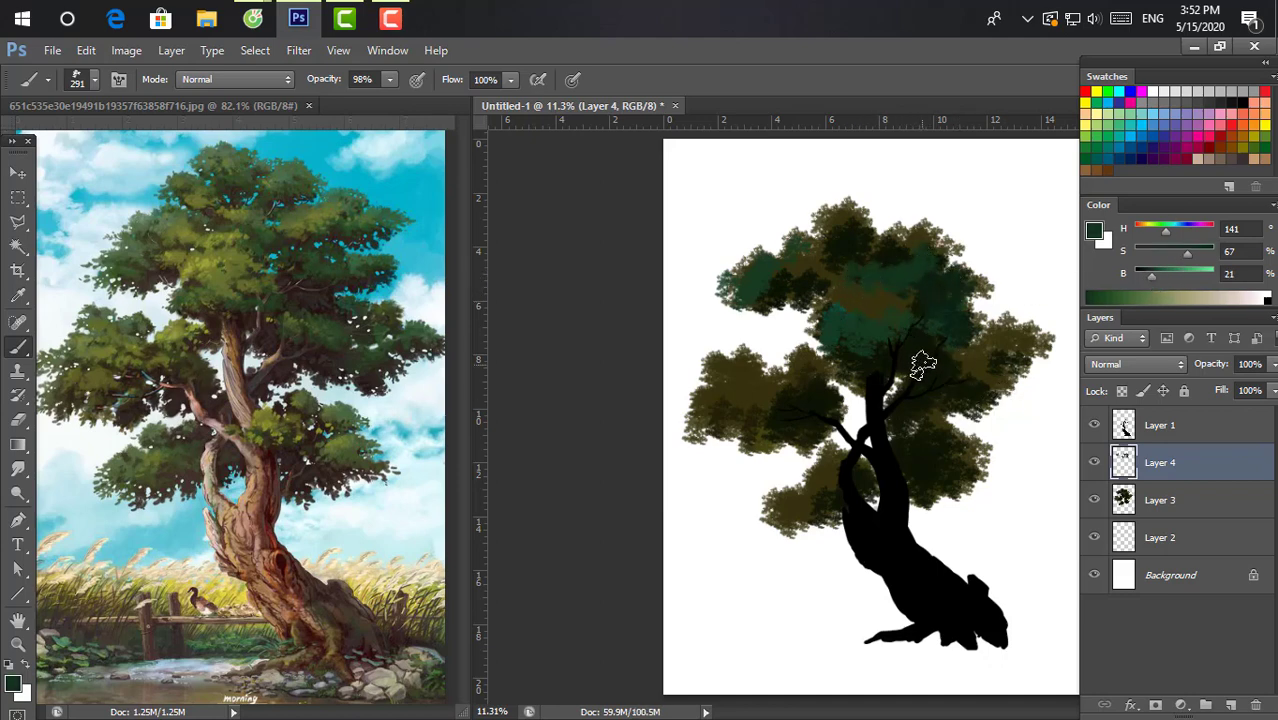
drag(924, 368, 937, 372)
Move Layer 4 above Layer 1 and paint lighter green on the right canopy and left branch.
key(ctrl+bracketright)
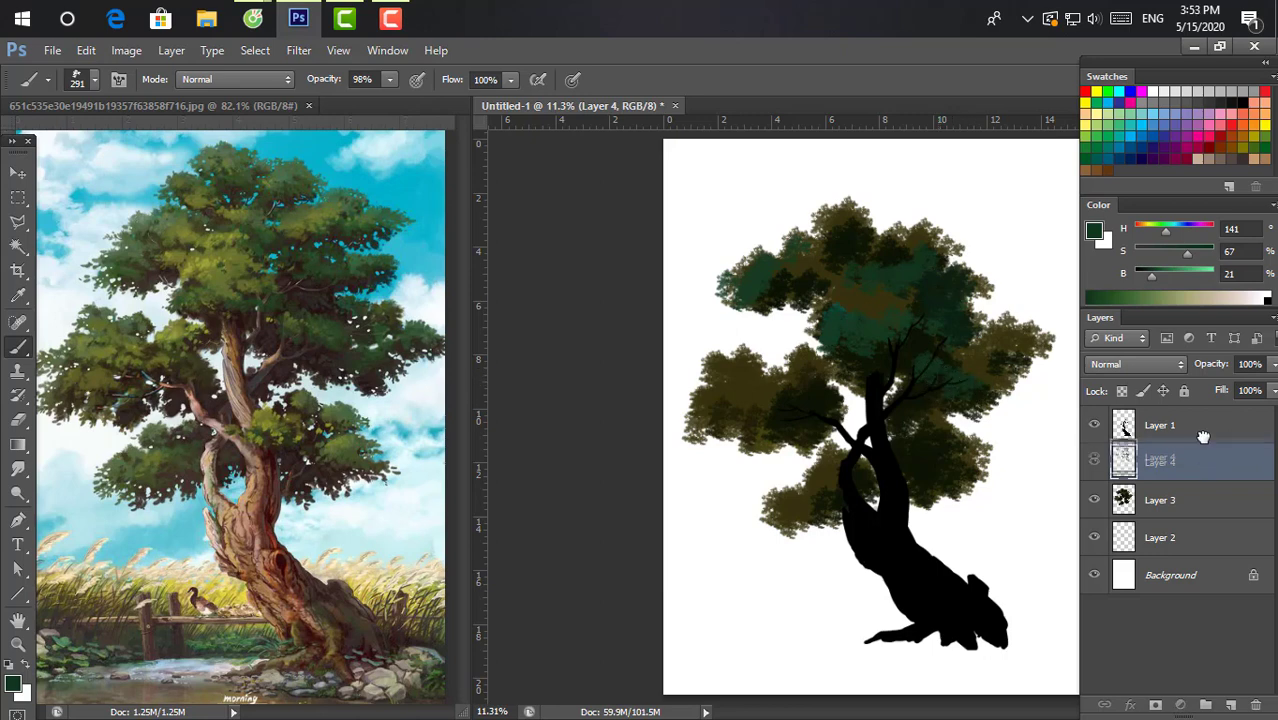
alt+right_click(972, 363)
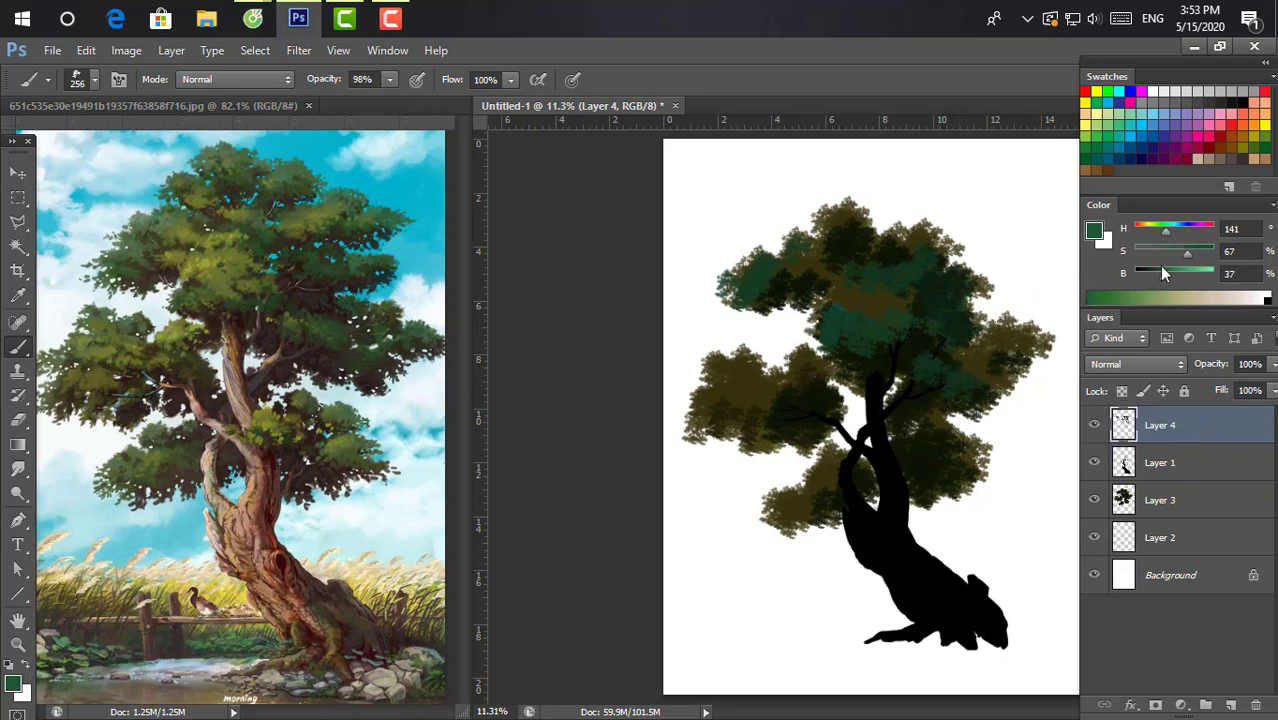
alt+click(990, 345)
drag(990, 345, 1038, 385)
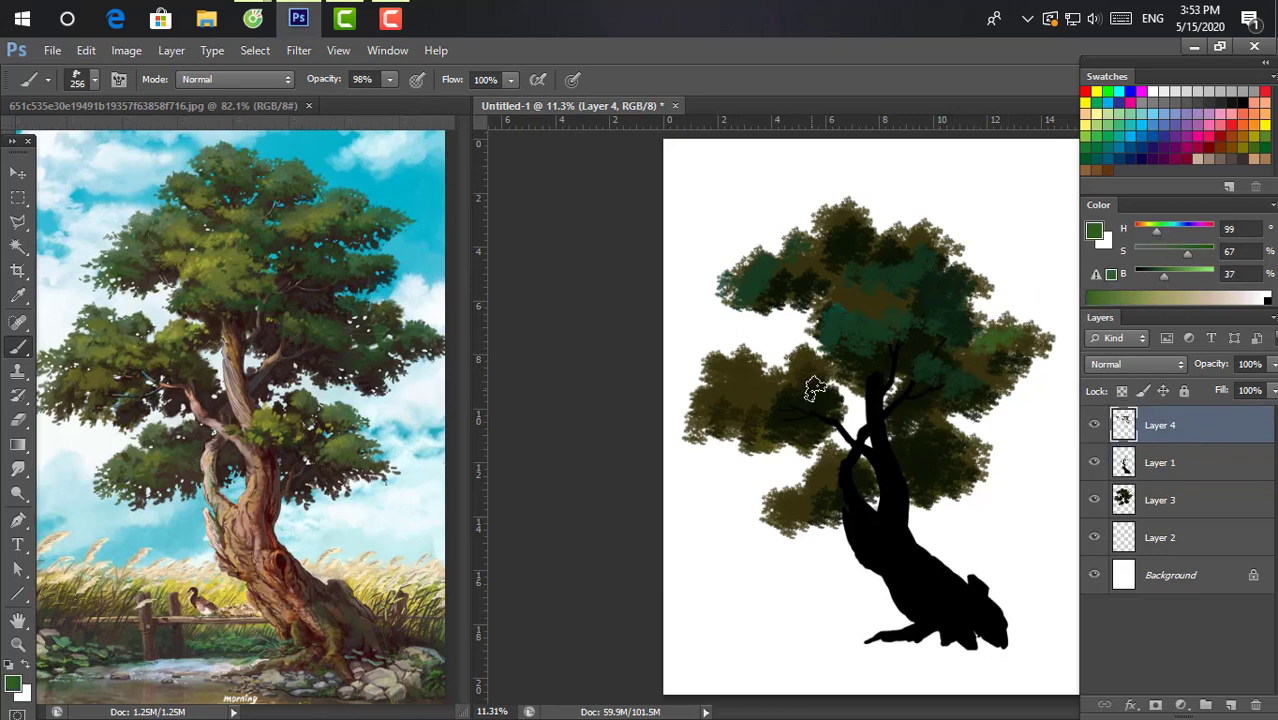
mouse_move(813, 385)
mouse_down()
mouse_move(776, 391)
mouse_move(805, 397)
mouse_up()
Try a dark olive stroke on the left canopy, then undo it.
drag(1163, 274, 1151, 276)
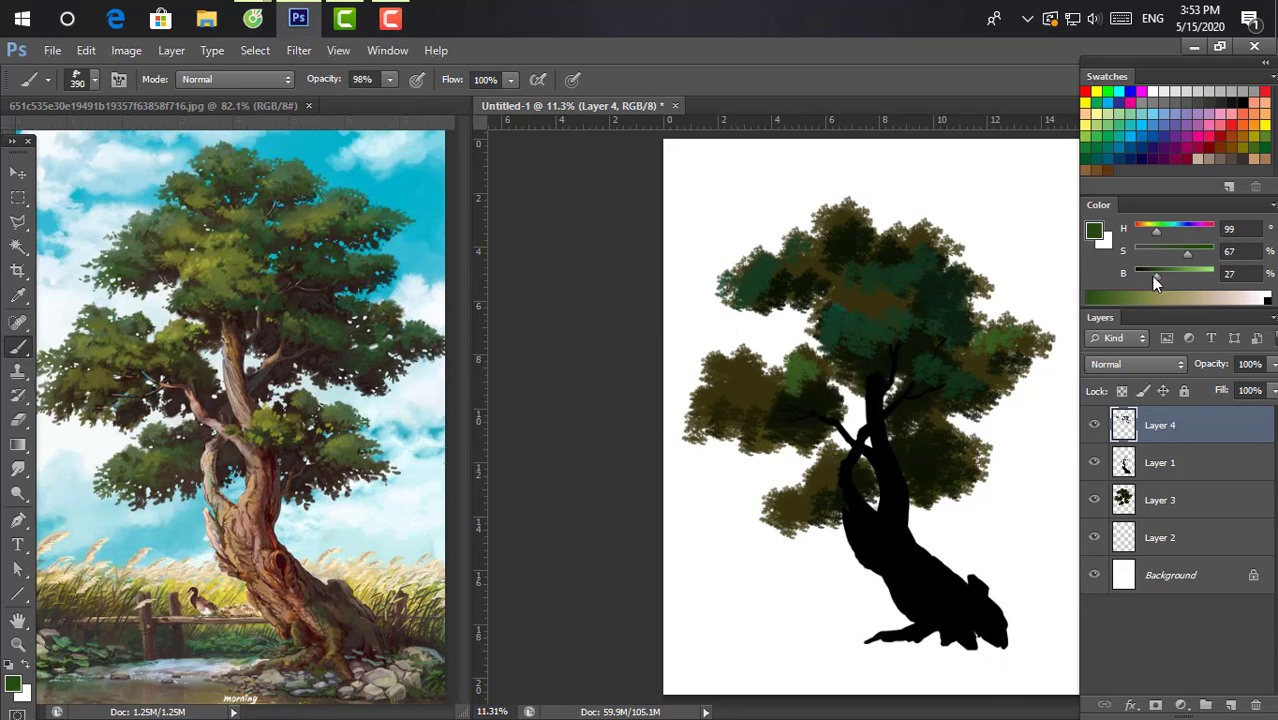
drag(1157, 229, 1147, 279)
drag(727, 413, 793, 375)
key(ctrl+z)
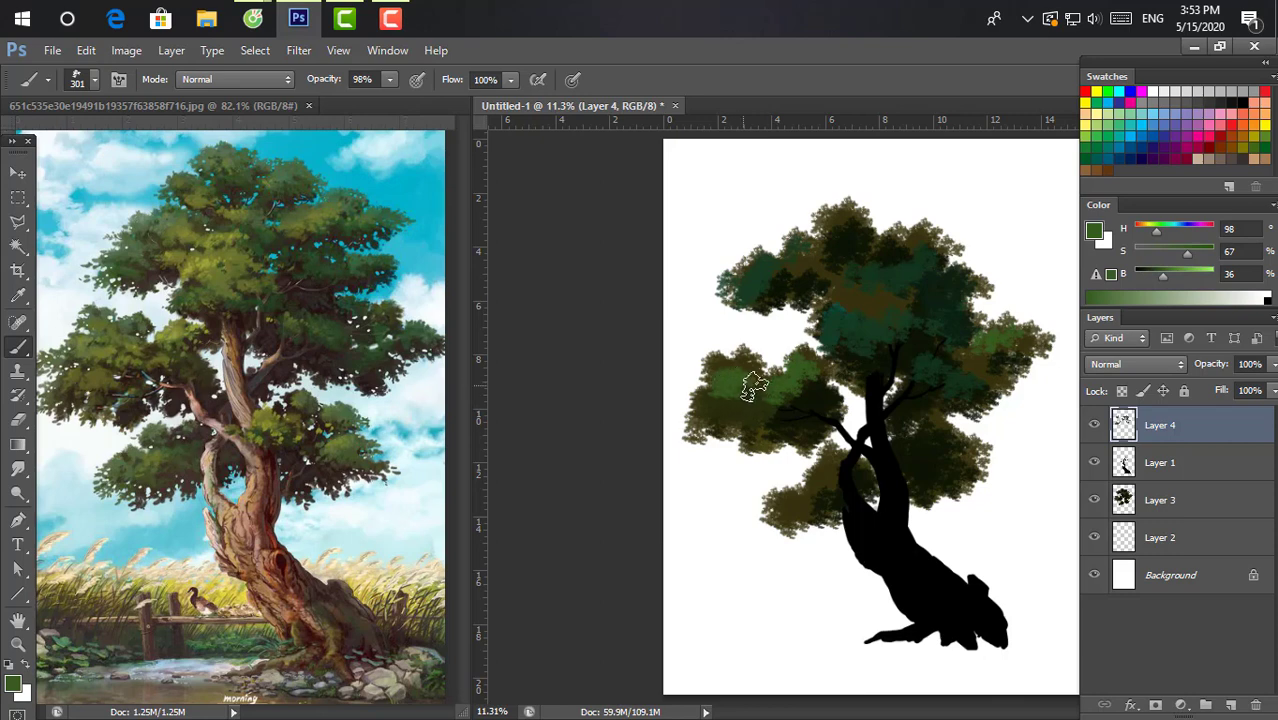
Dab a medium green onto the upper canopy with a resized brush.
alt+click(733, 372)
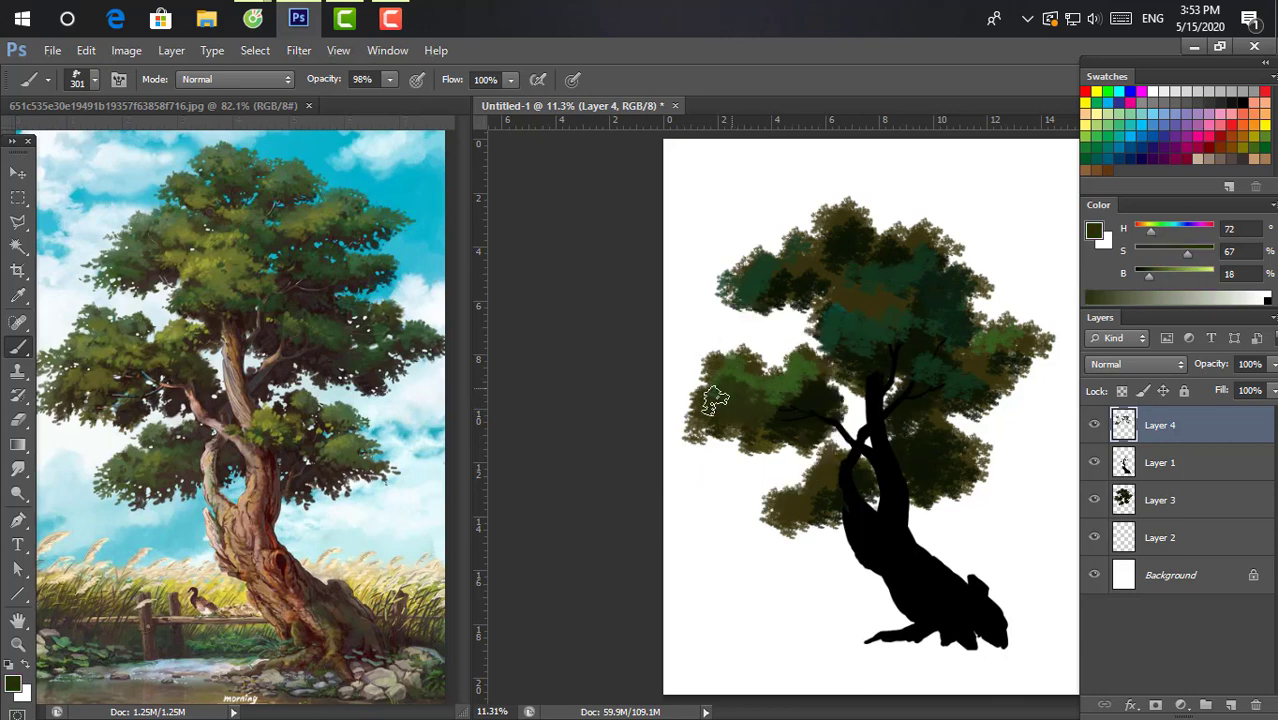
alt+click(742, 372)
key(bracketleft)
key(bracketleft)
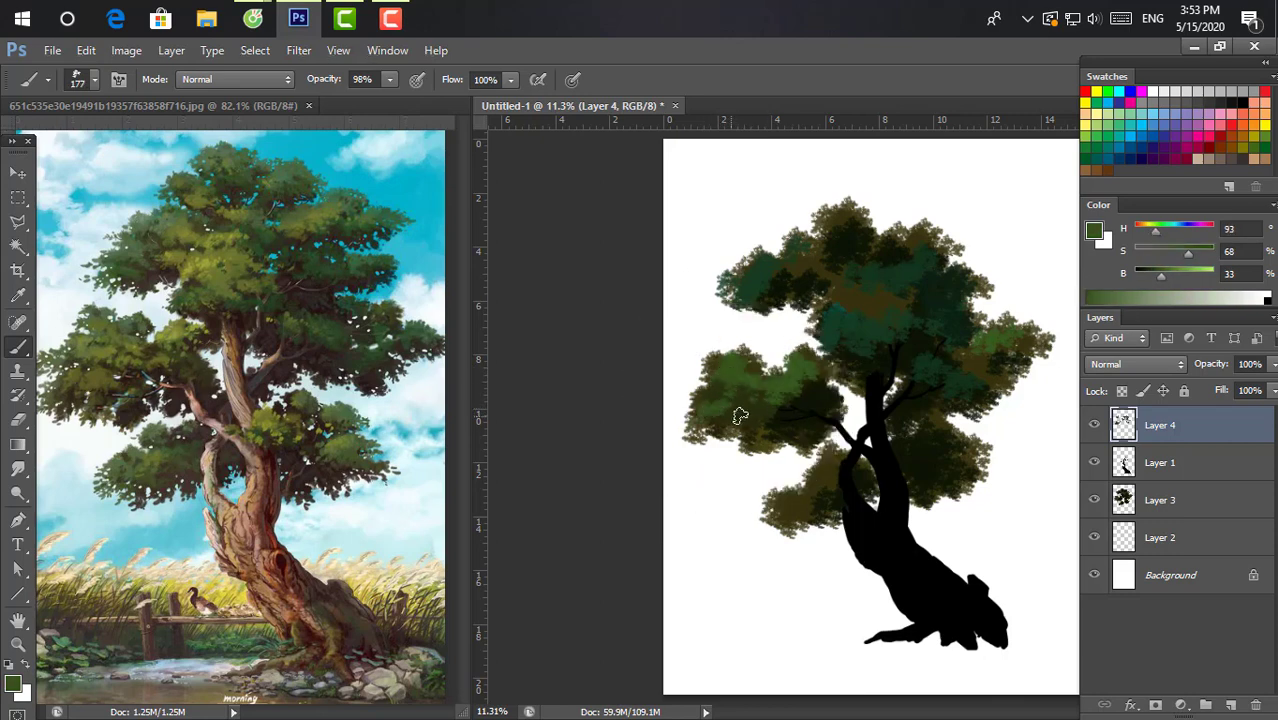
key(bracketright)
key(bracketright)
key(bracketright)
mouse_move(848, 305)
mouse_down()
mouse_move(873, 318)
mouse_move(822, 285)
mouse_move(830, 268)
mouse_move(802, 250)
mouse_up()
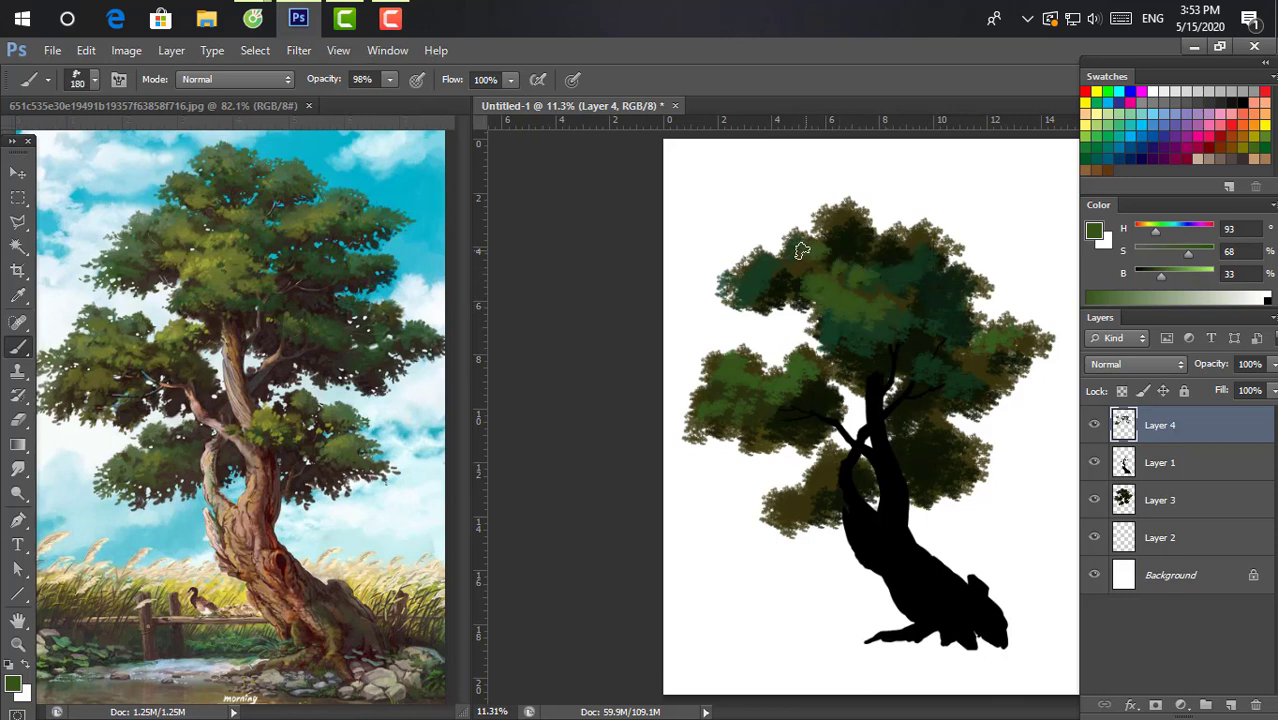
key(bracketright)
key(bracketright)
key(bracketright)
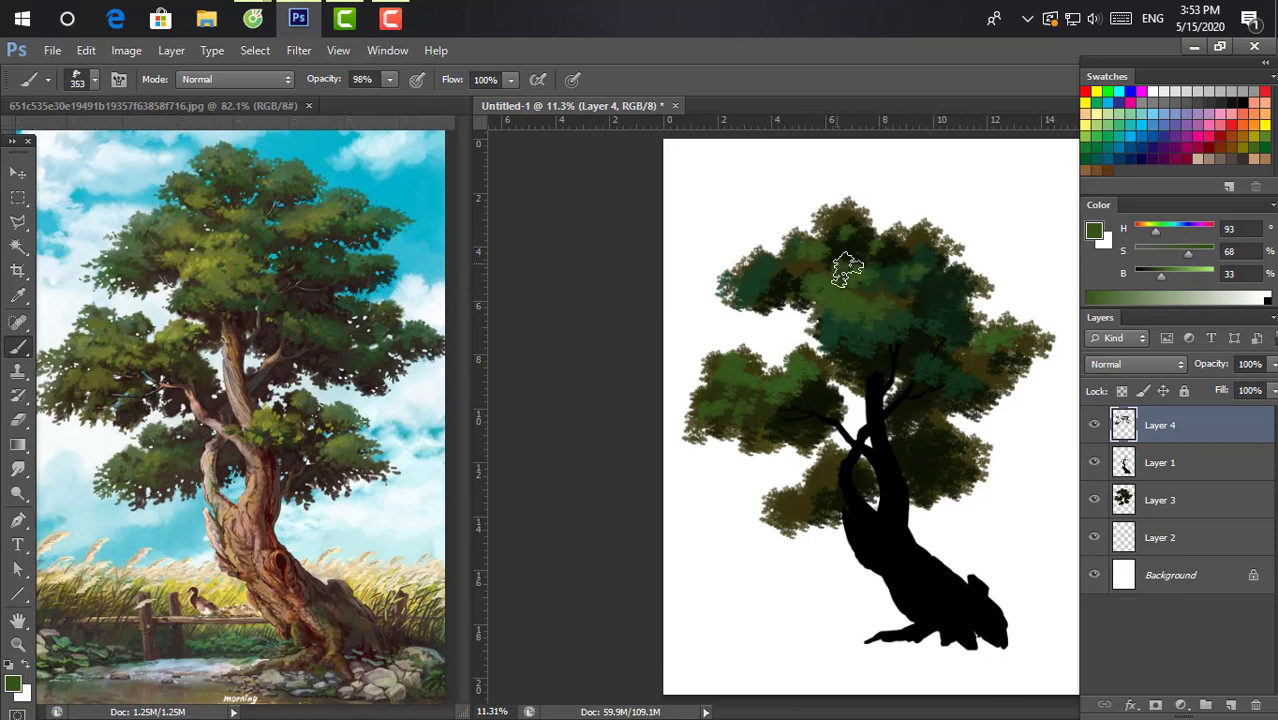
Paint lighter teal-green highlights across the treetop.
click(1115, 123)
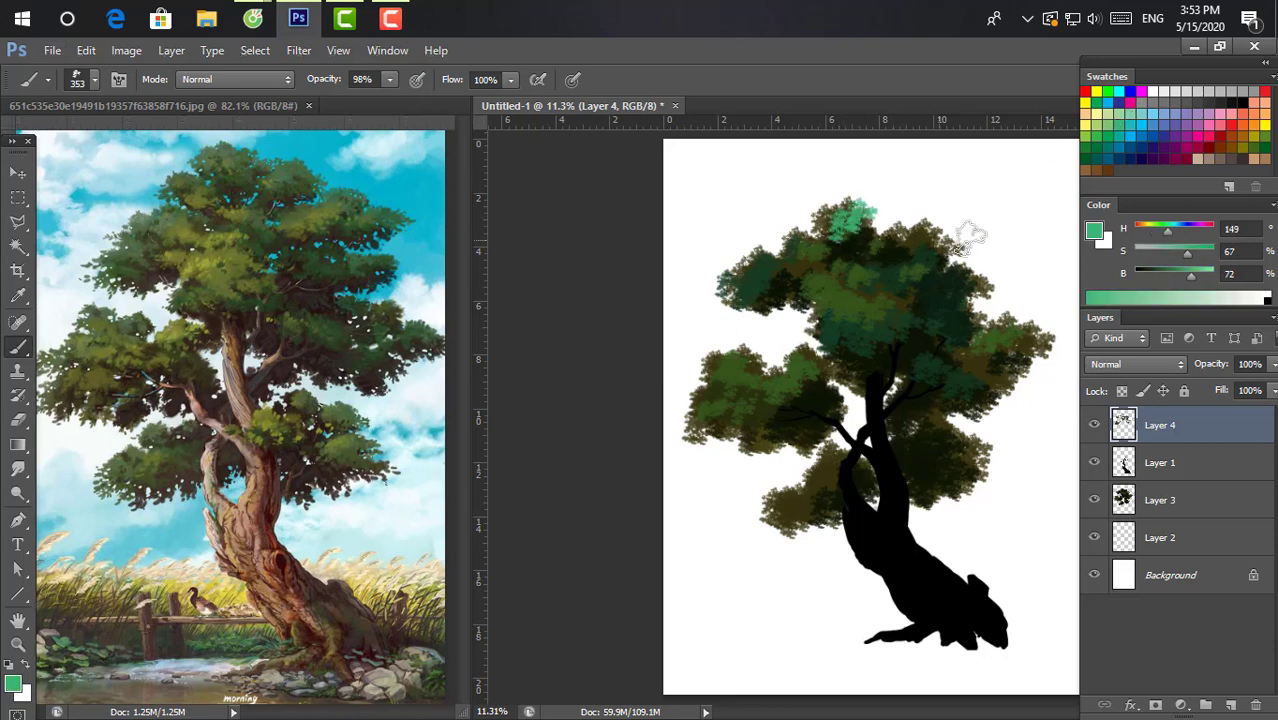
drag(1199, 257, 1195, 253)
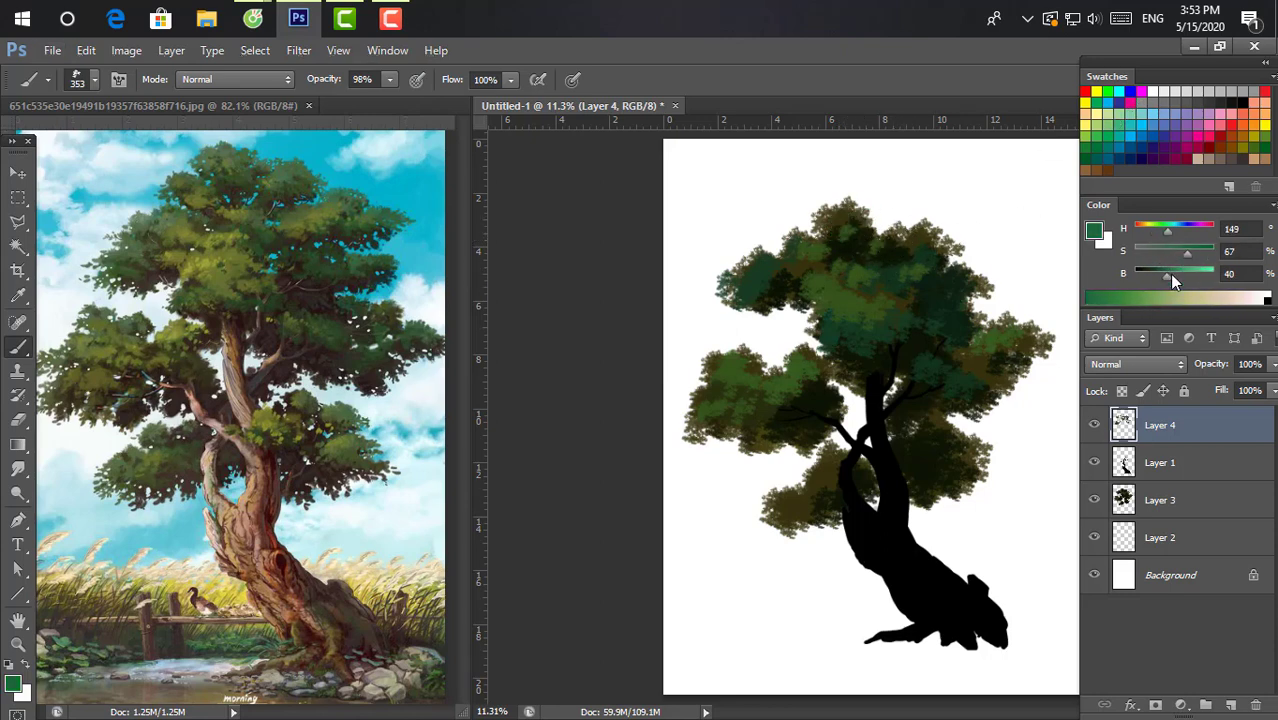
click(1110, 298)
drag(845, 228, 900, 245)
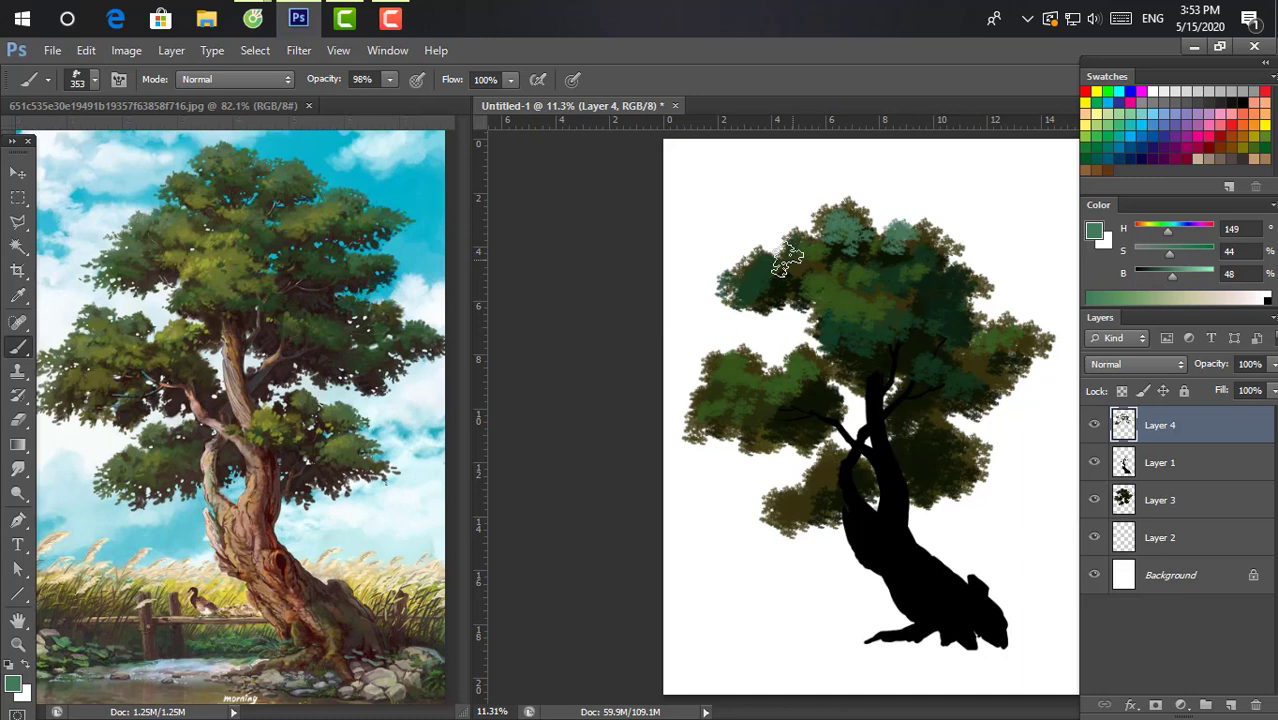
scroll(800, 340, down, 1)
scroll(794, 353, down, 1)
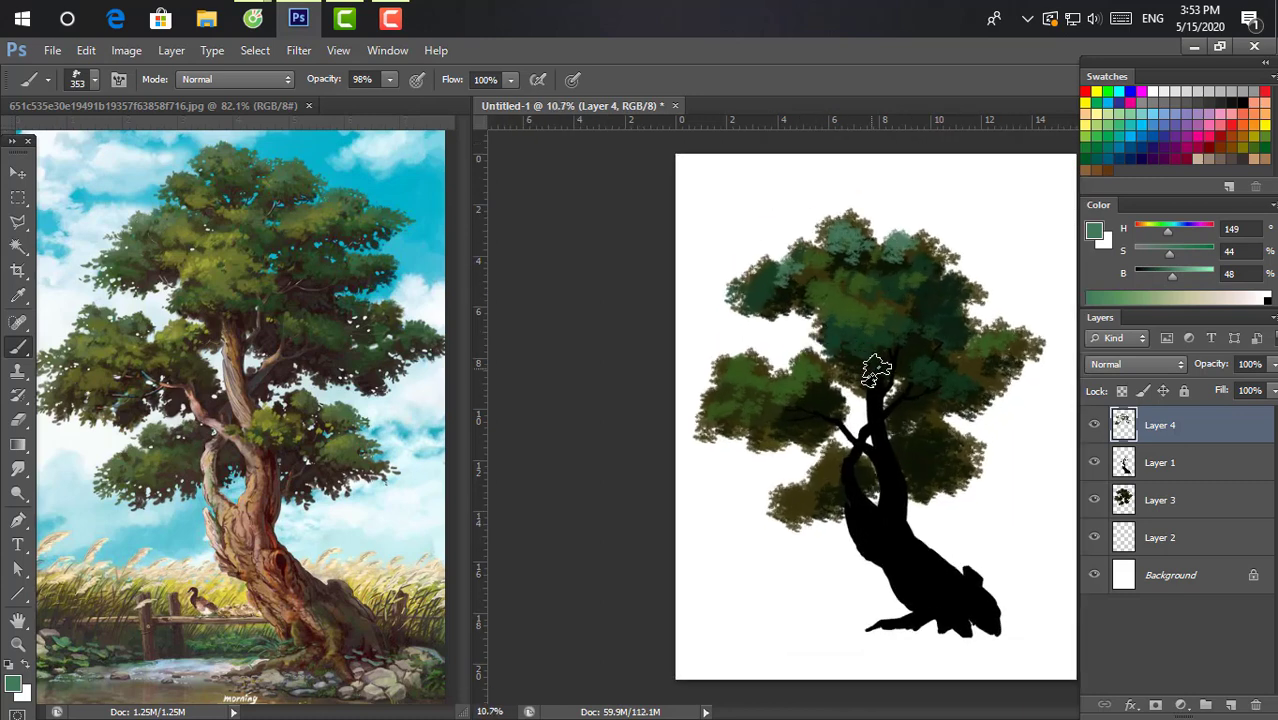
Paint sampled dark greens where the trunk meets the foliage and on the lower-left cluster.
alt+click(908, 458)
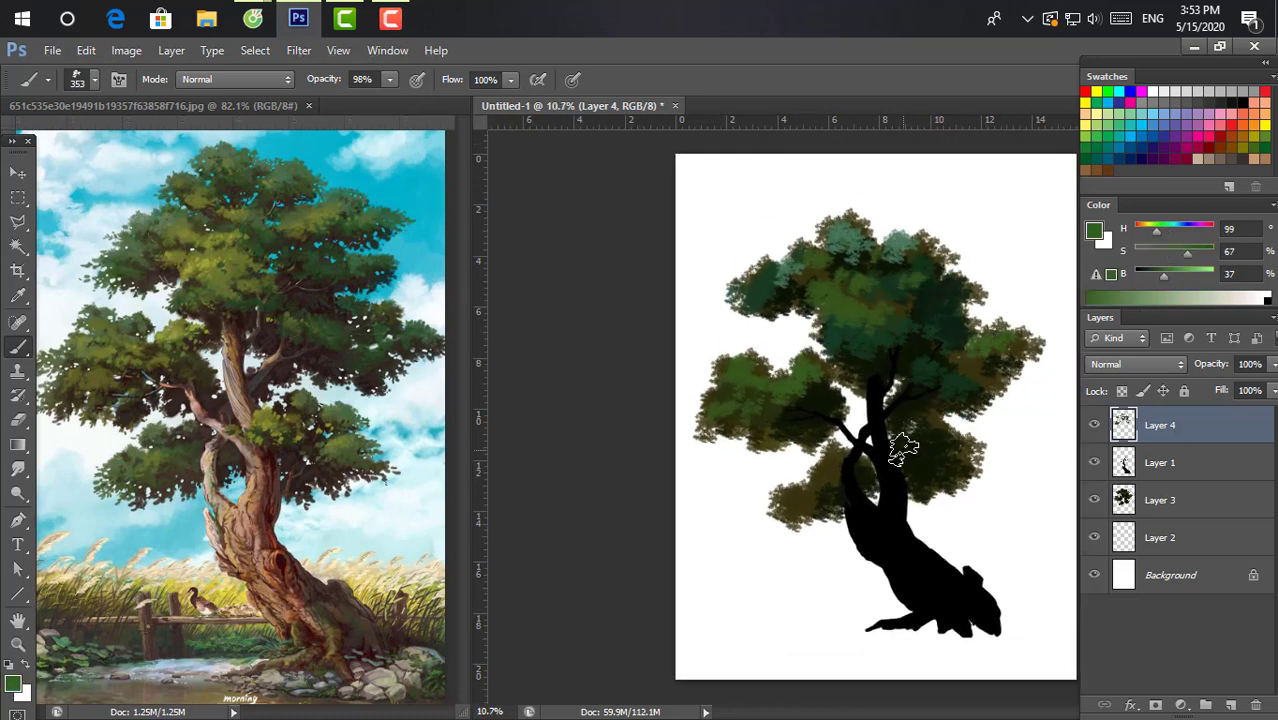
drag(884, 448, 961, 449)
alt+click(926, 434)
alt+click(960, 455)
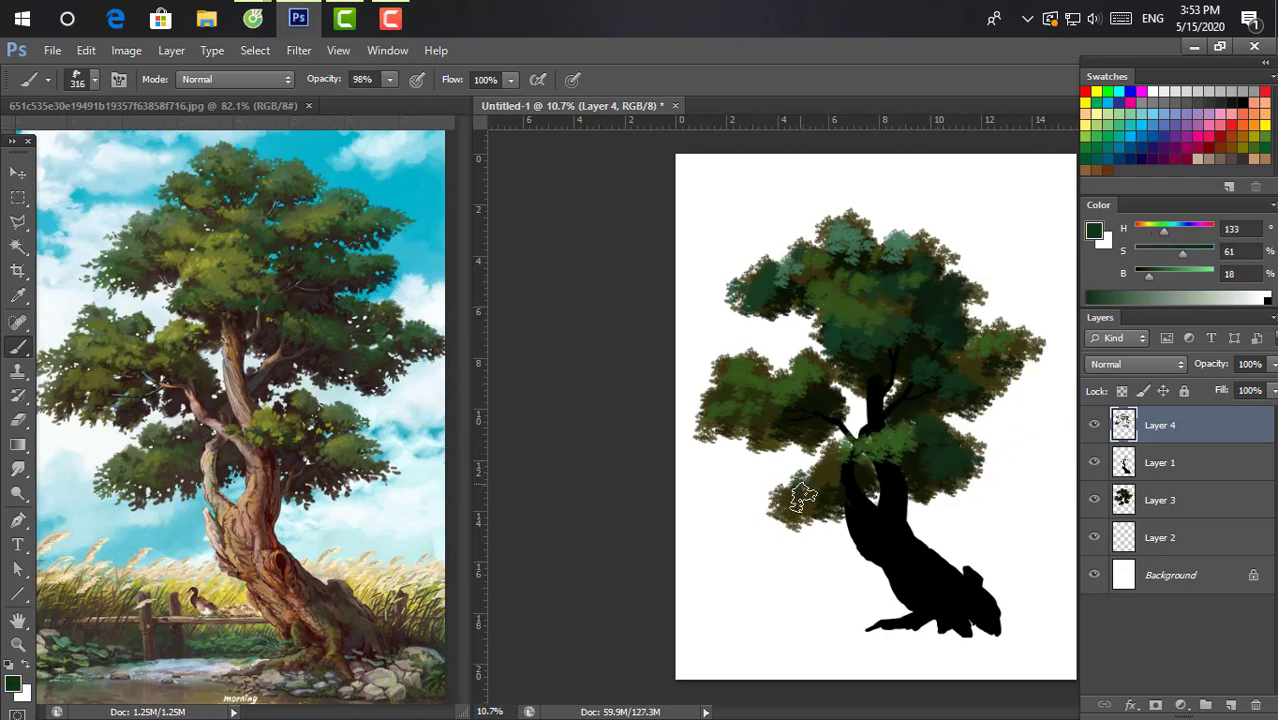
drag(819, 485, 763, 513)
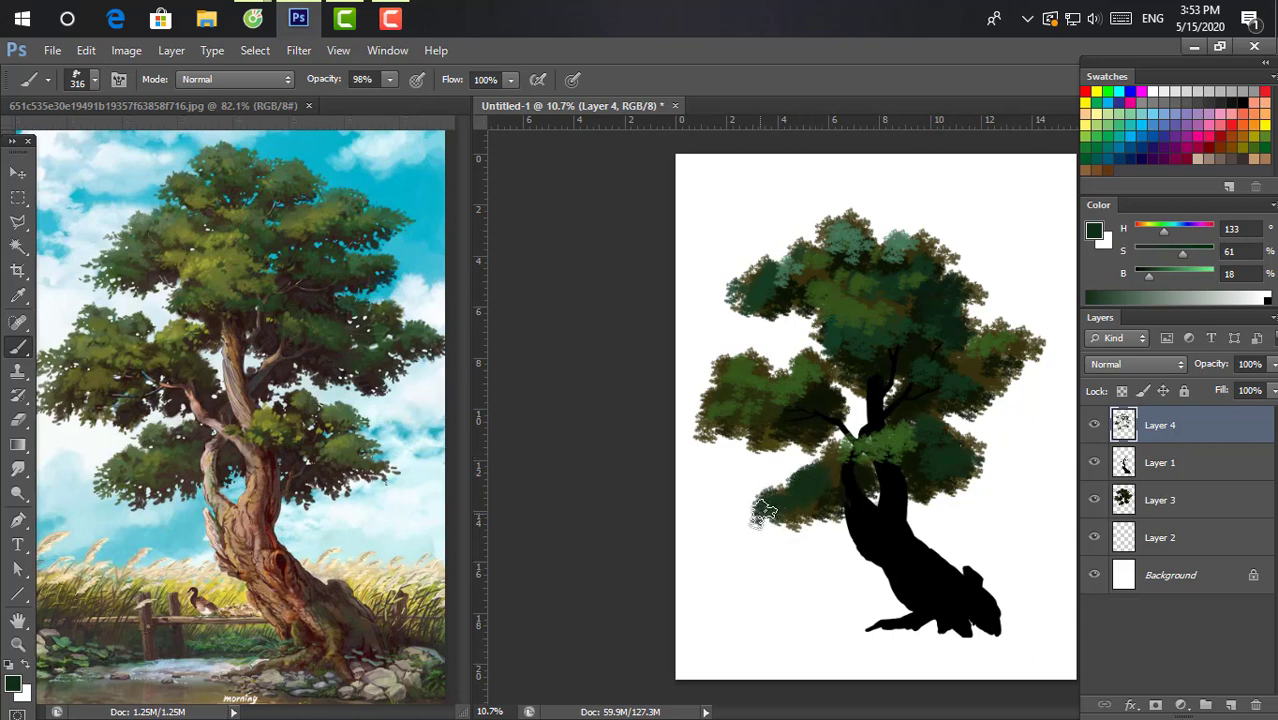
Add sampled olive strokes to the lower-left foliage, then select the trunk layer.
alt+click(899, 316)
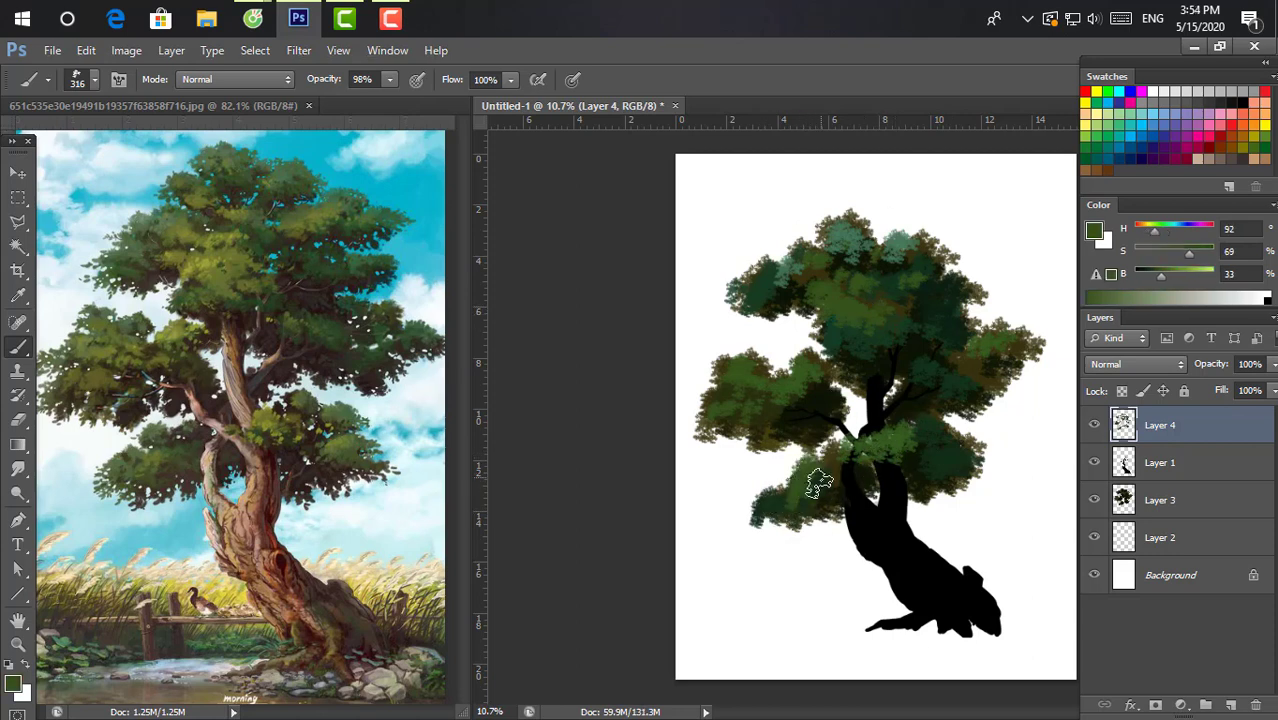
drag(819, 483, 770, 525)
mouse_move(883, 430)
mouse_down()
mouse_move(766, 446)
mouse_move(869, 477)
mouse_up()
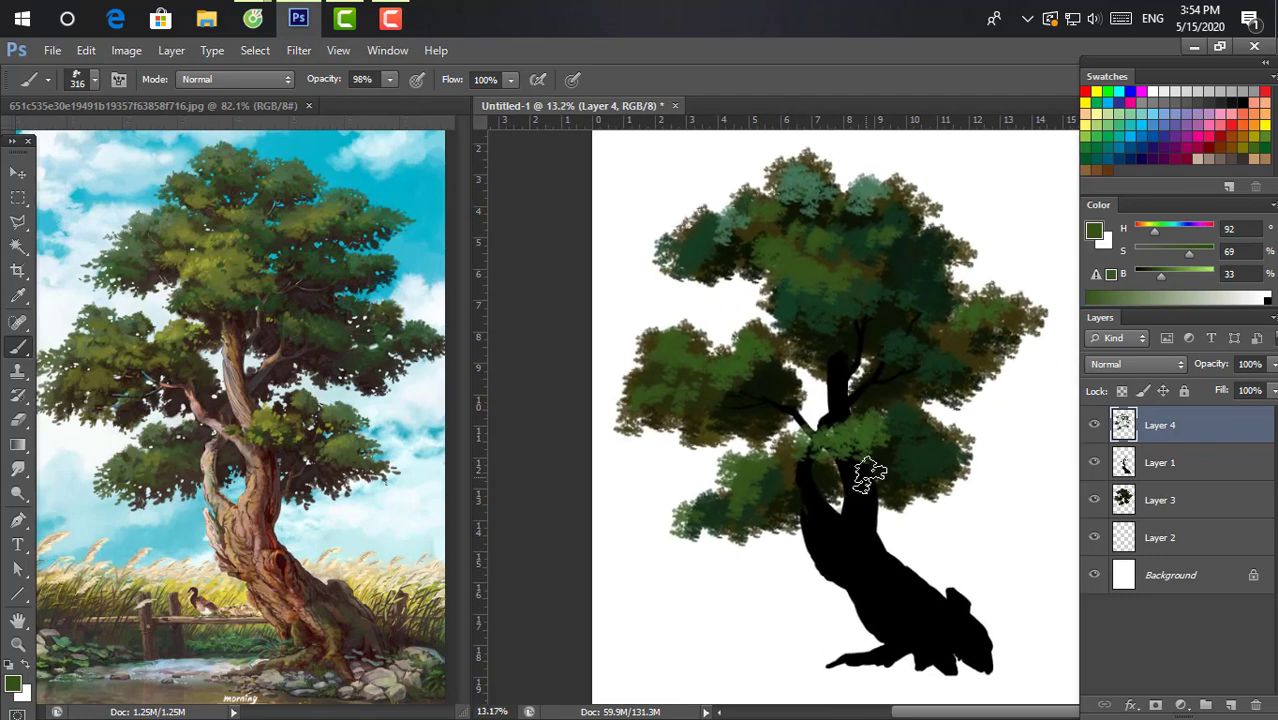
key(v)
click(860, 546)
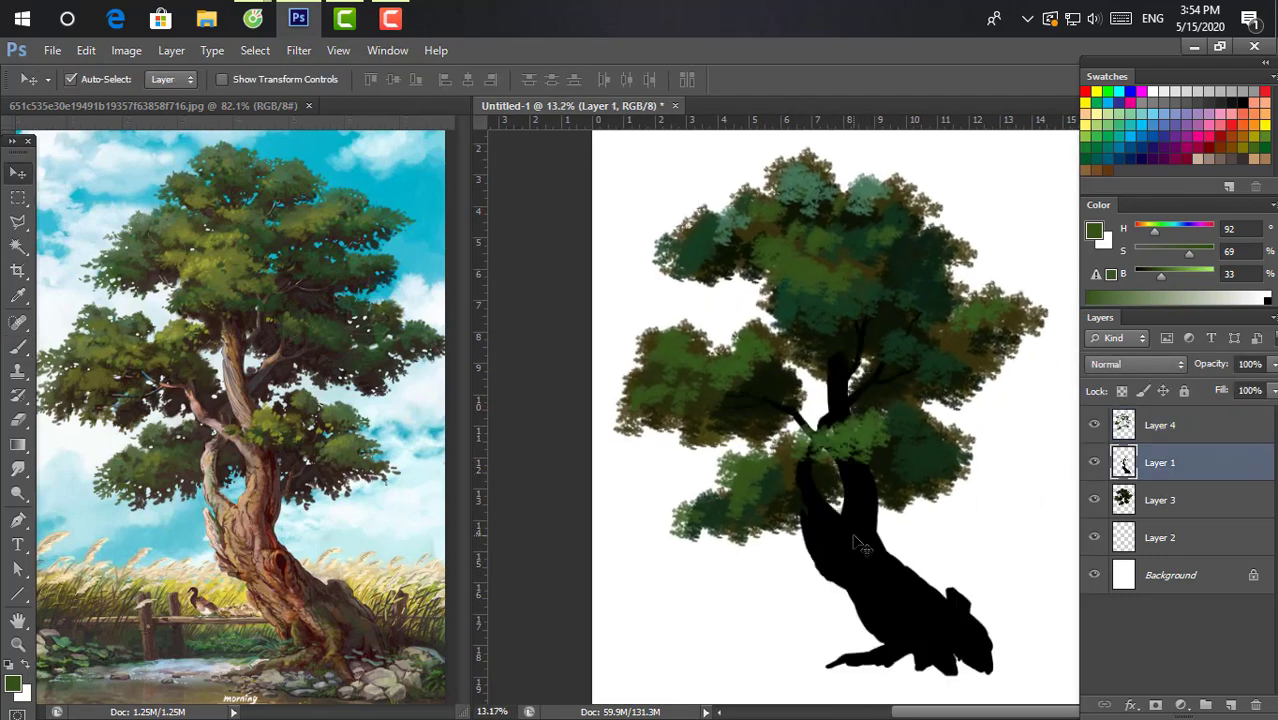
Lock the trunk layer's transparent pixels and choose a textured brush preset.
key(slash)
key(b)
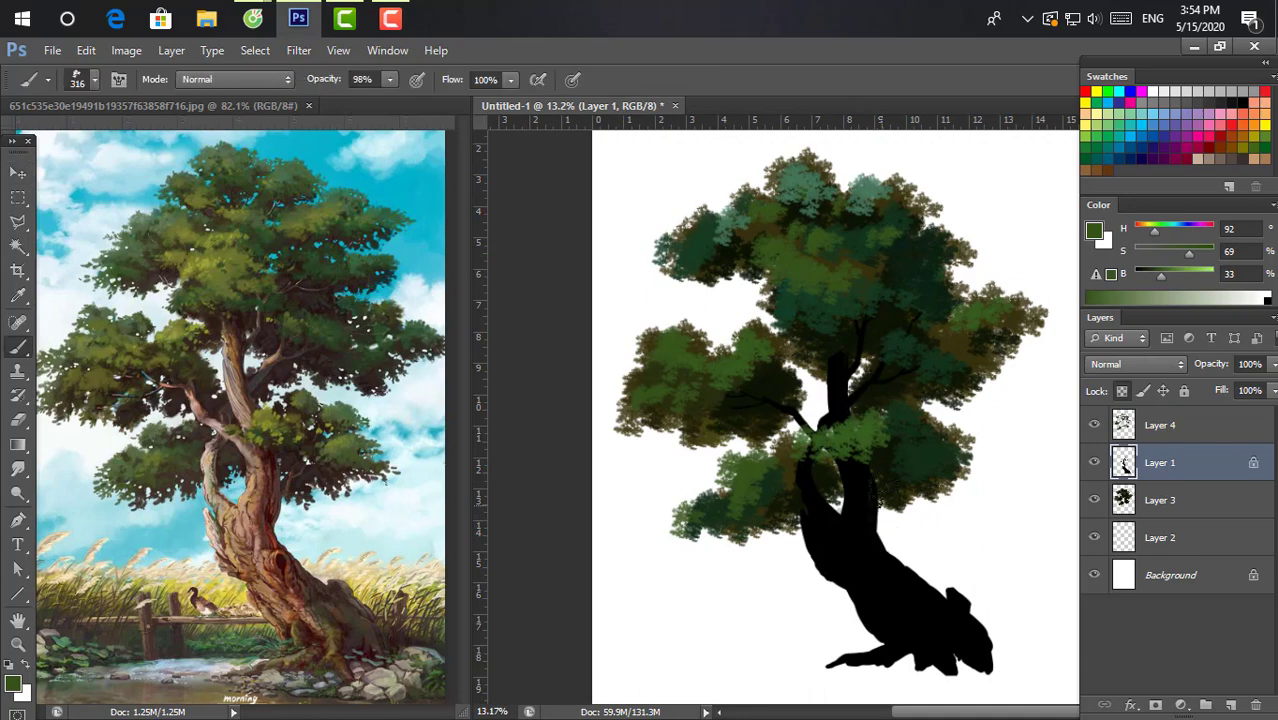
alt+click(240, 338)
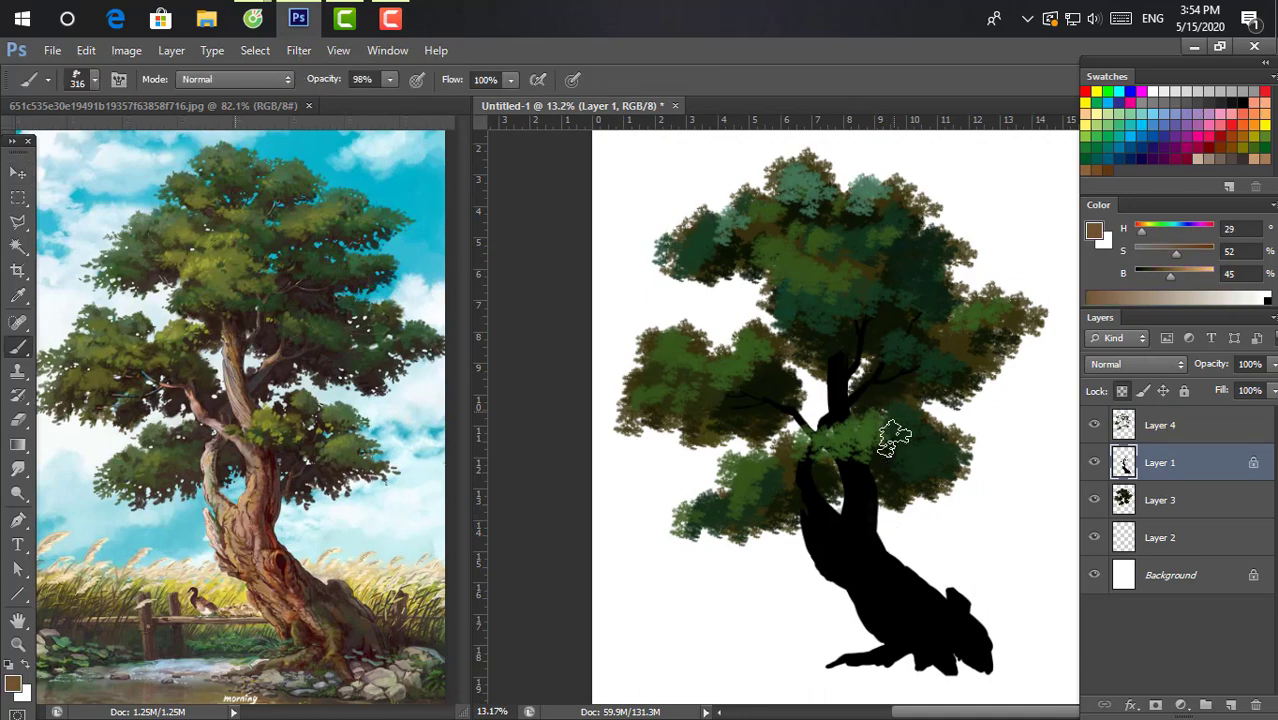
right_click(807, 357)
click(906, 533)
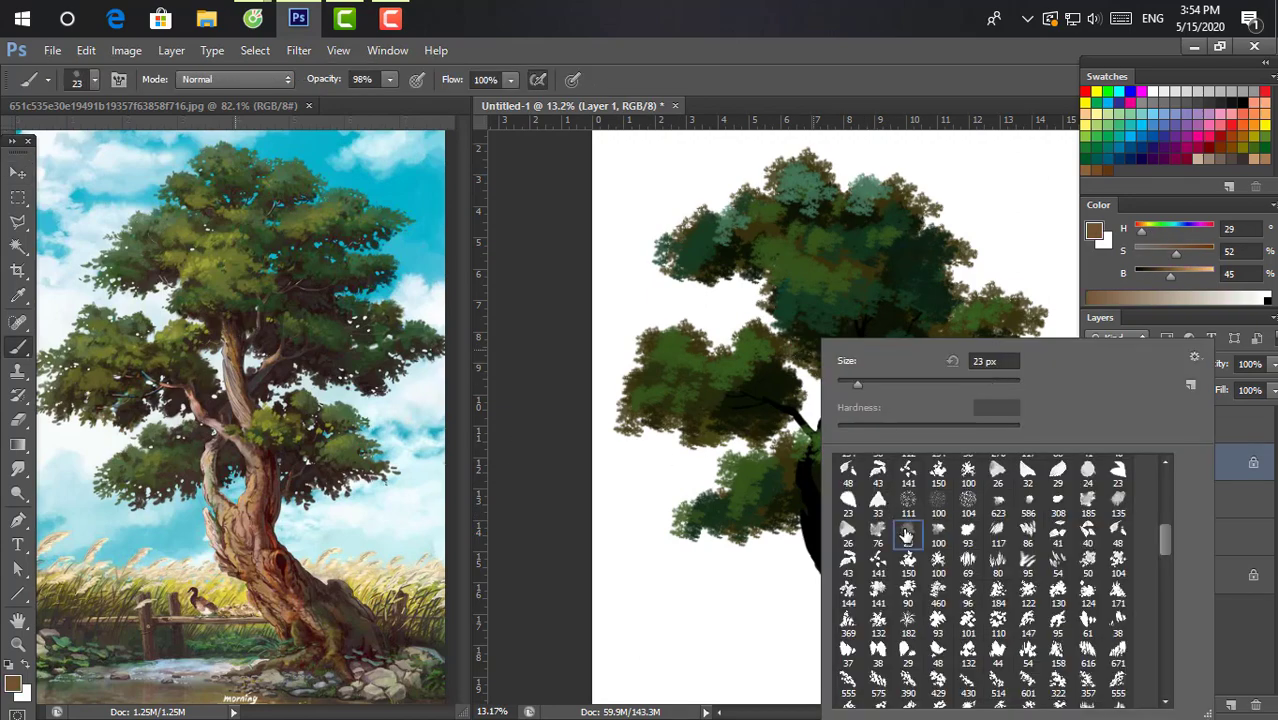
drag(1166, 542, 997, 487)
drag(1160, 505, 1170, 532)
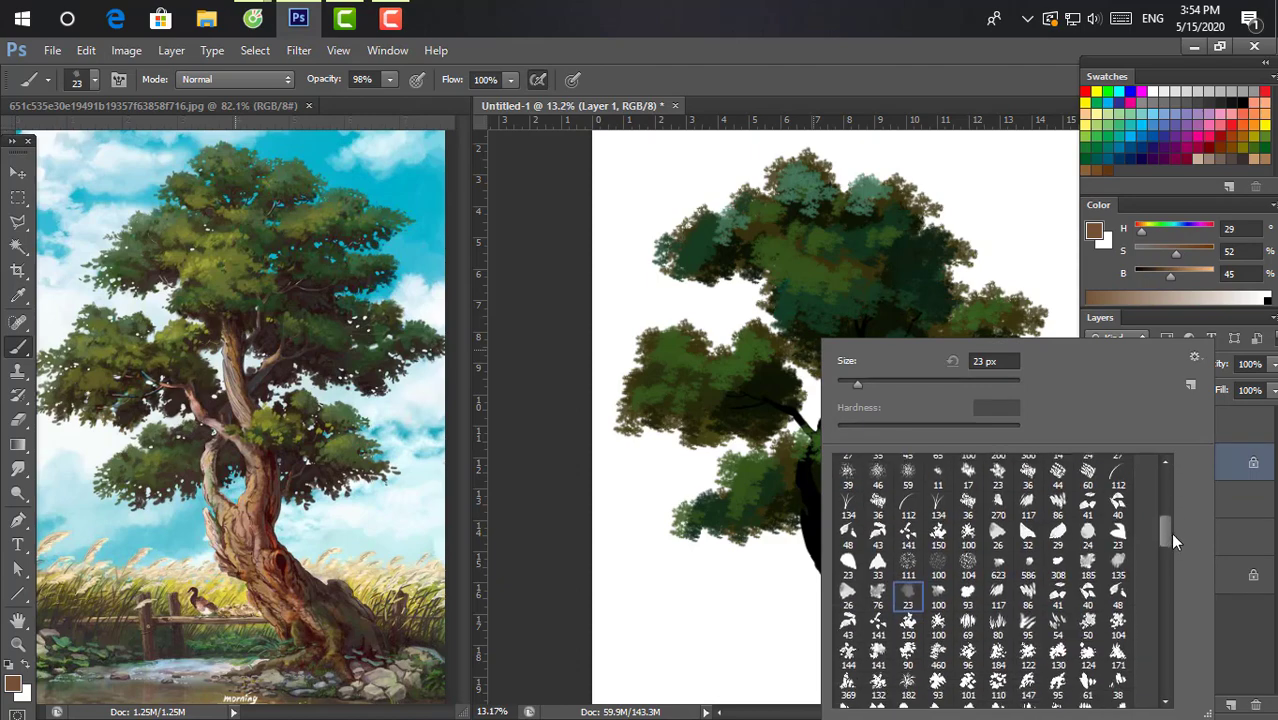
double_click(998, 630)
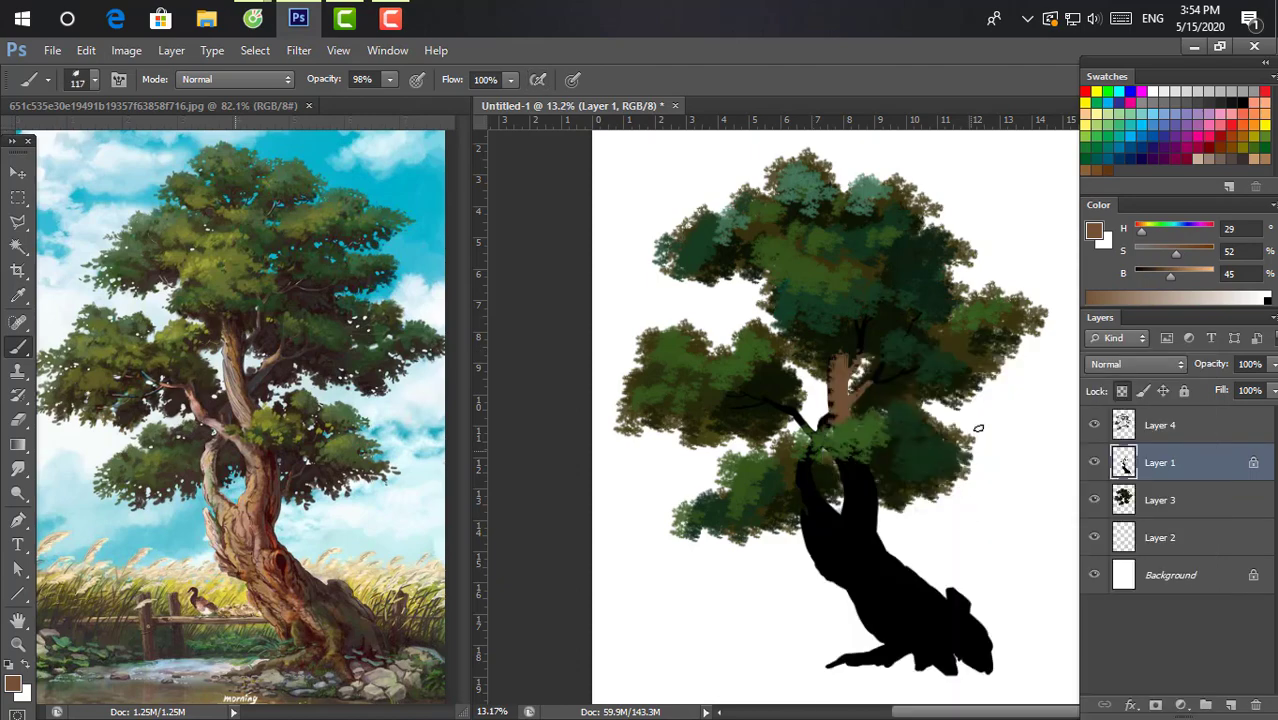
Paint a light tan branch from the reference and darken the upper trunk with near-black.
alt+click(243, 313)
key(bracketright)
key(bracketright)
key(bracketright)
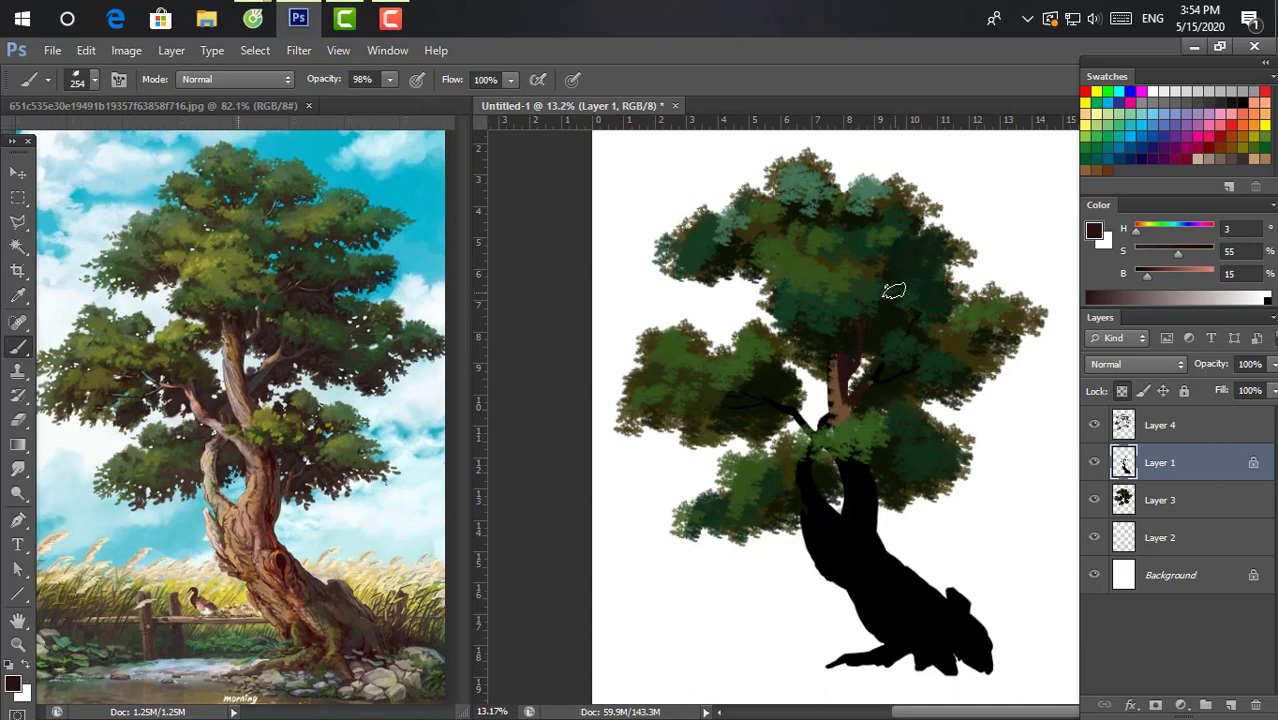
alt+click(278, 348)
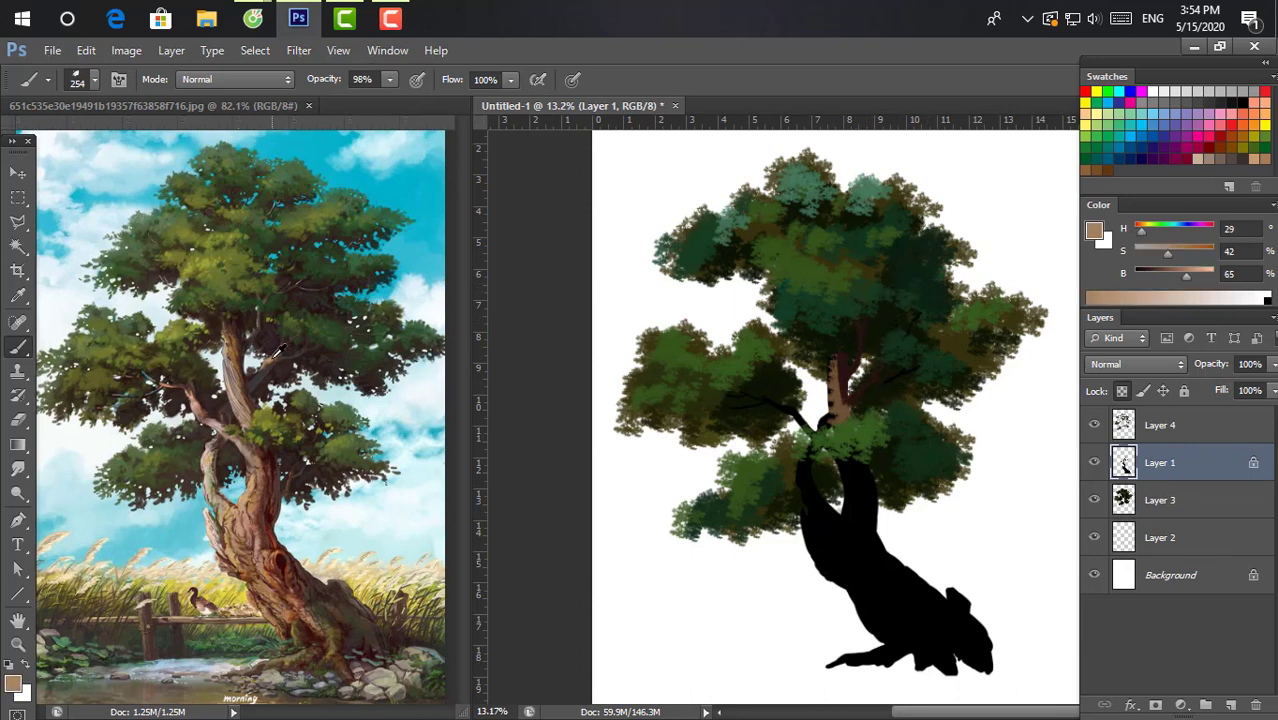
drag(866, 318, 836, 416)
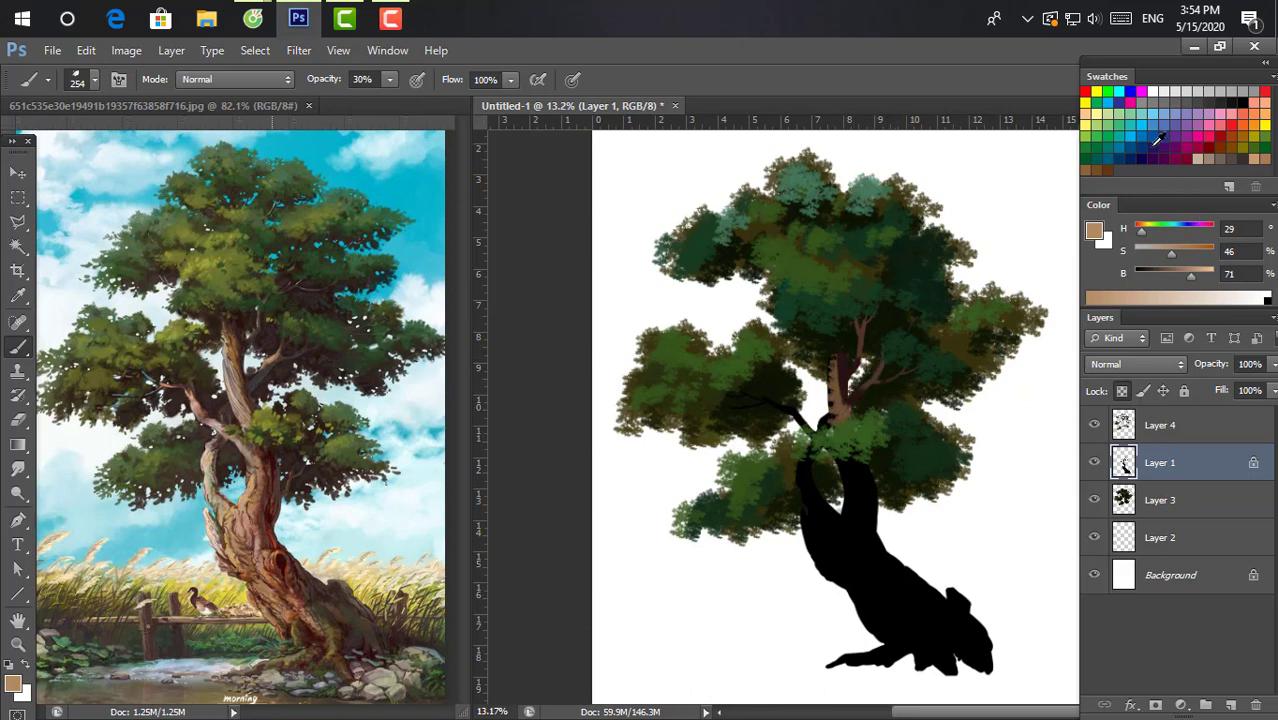
click(1178, 113)
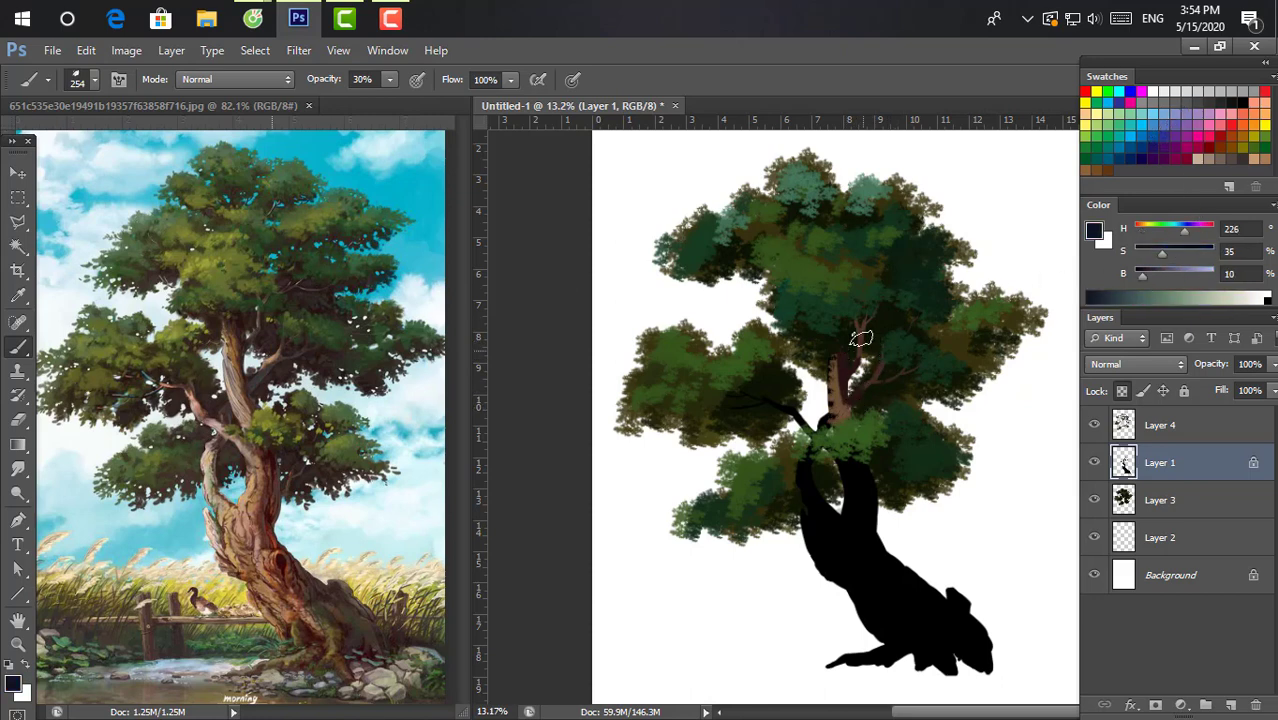
mouse_move(847, 388)
mouse_down()
mouse_move(840, 500)
mouse_move(822, 517)
mouse_move(884, 599)
mouse_move(827, 491)
mouse_move(850, 560)
mouse_up()
Shade the trunk base dark brown, add tan upper-trunk strokes, and add a new layer.
alt+click(262, 497)
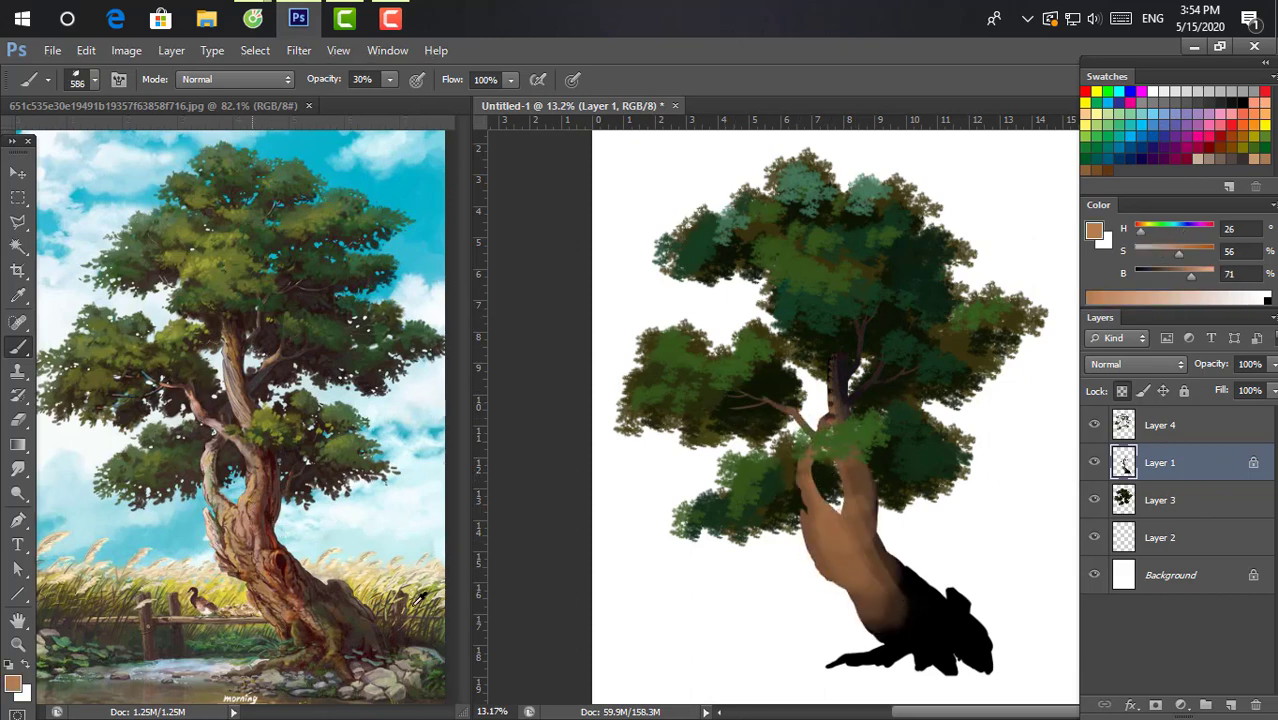
alt+click(328, 608)
mouse_move(856, 499)
mouse_down()
mouse_move(920, 620)
mouse_move(970, 599)
mouse_move(958, 665)
mouse_up()
key(bracketleft)
key(bracketleft)
key(bracketleft)
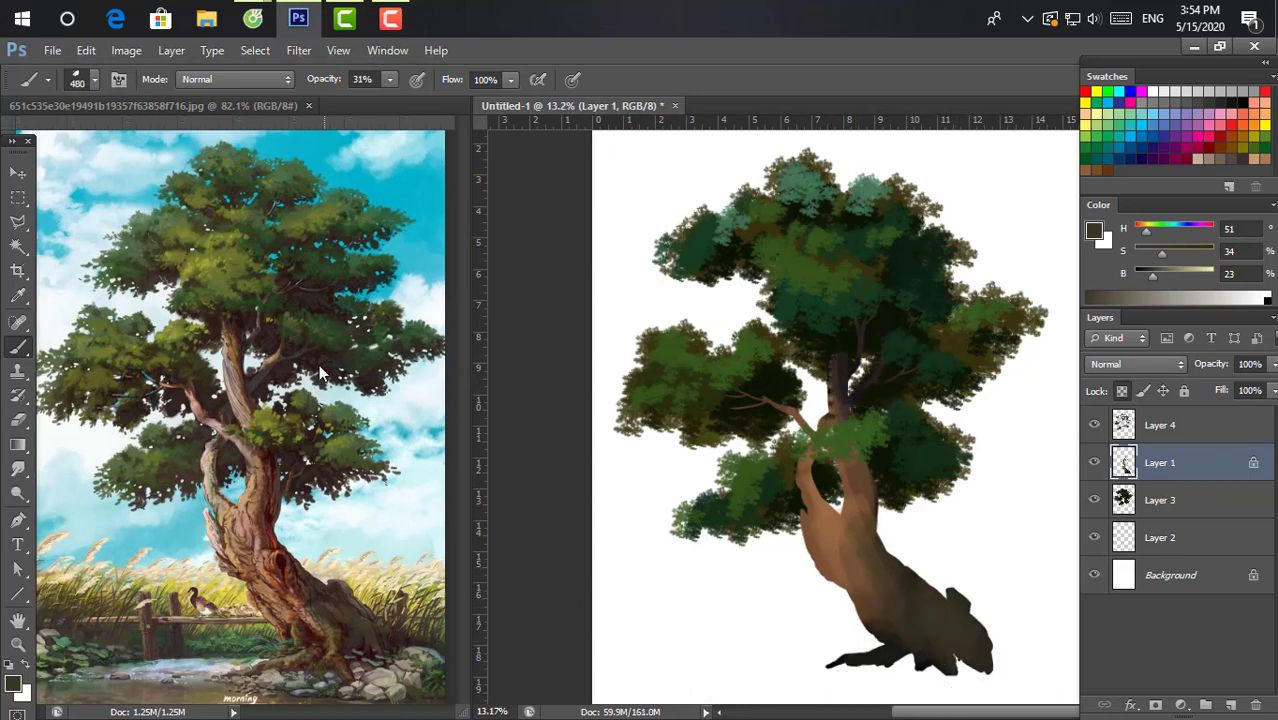
alt+click(236, 340)
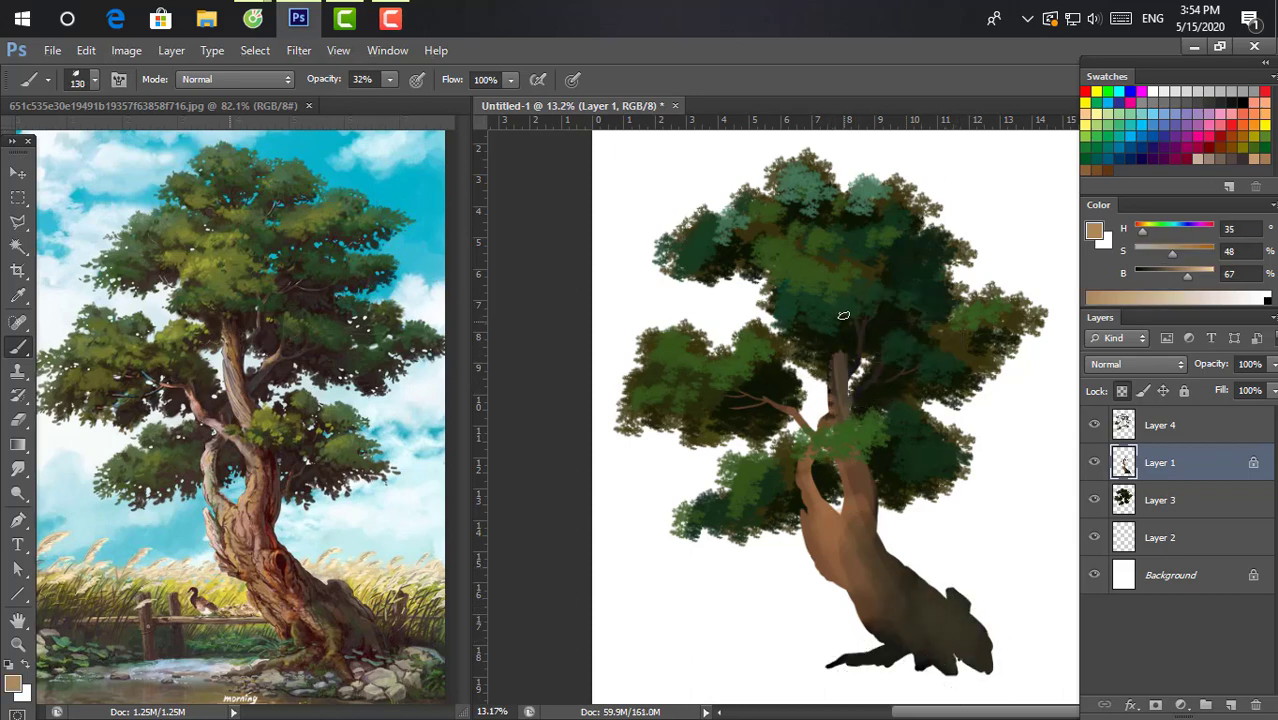
drag(840, 415, 866, 319)
alt+click(241, 321)
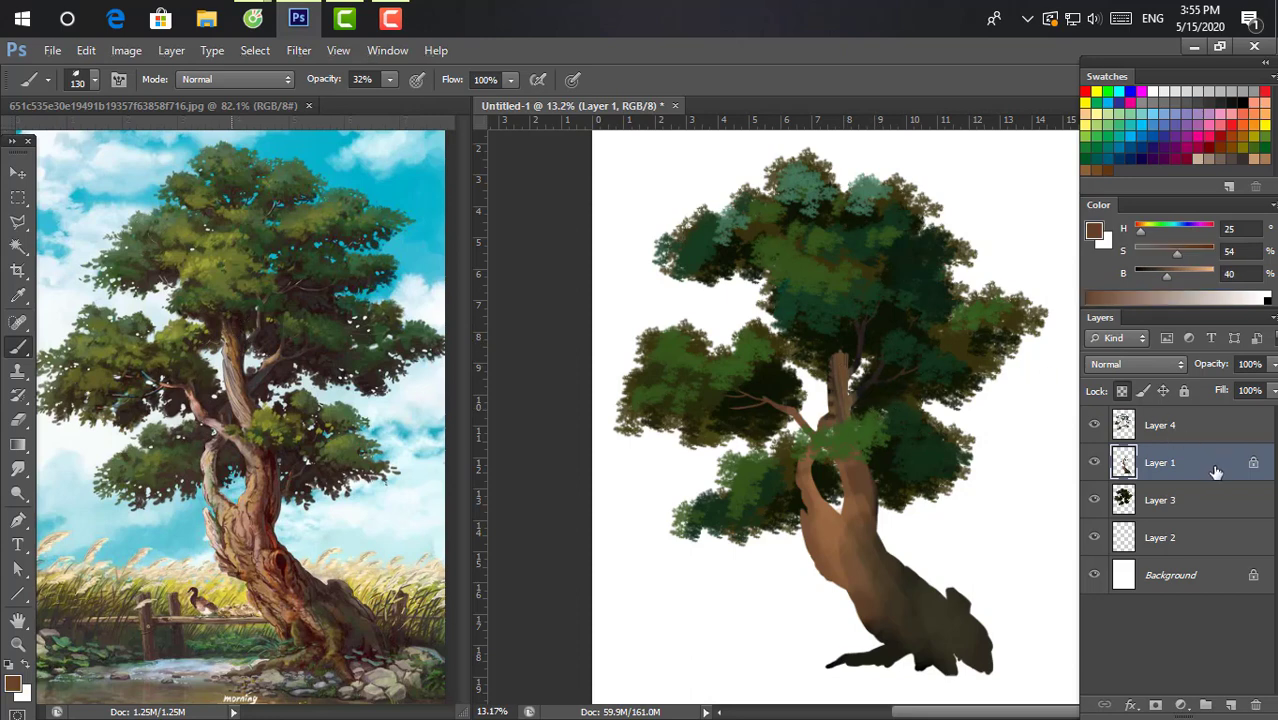
click(1232, 704)
Clip Layer 5 to the trunk and streak it with grey-blue shading and tan highlights.
alt+click(1205, 473)
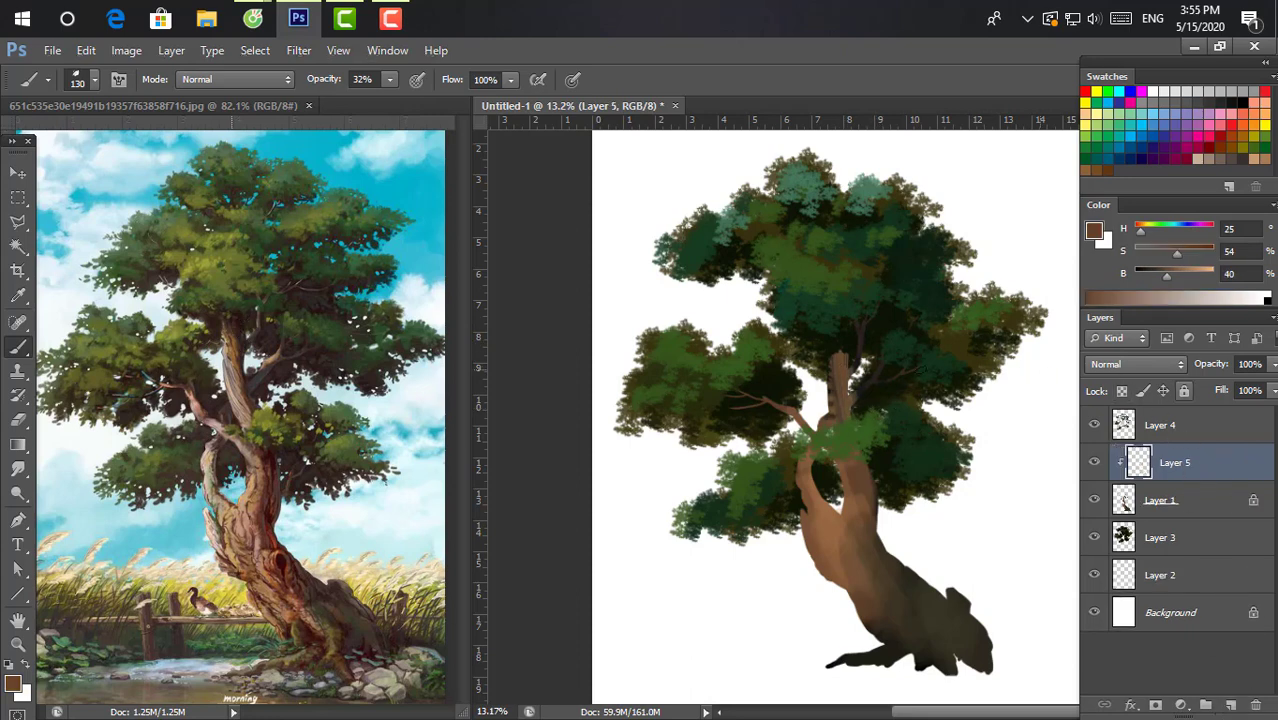
alt+click(166, 384)
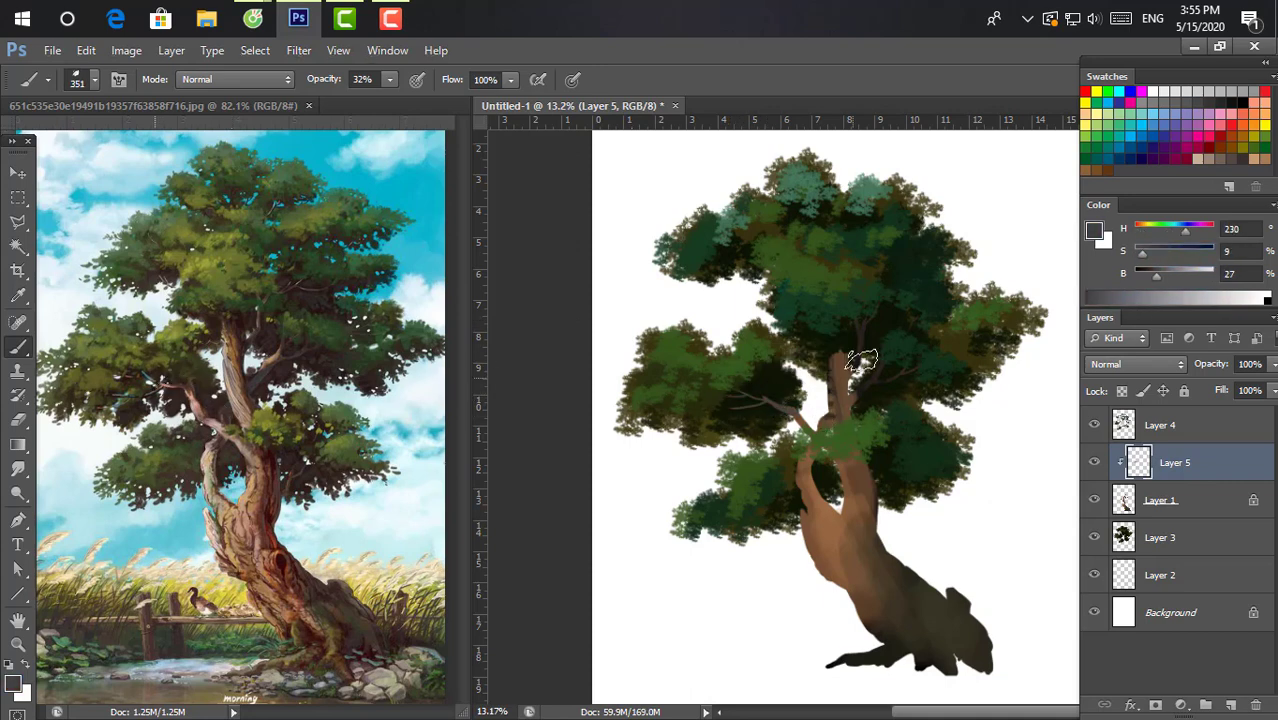
drag(855, 345, 866, 455)
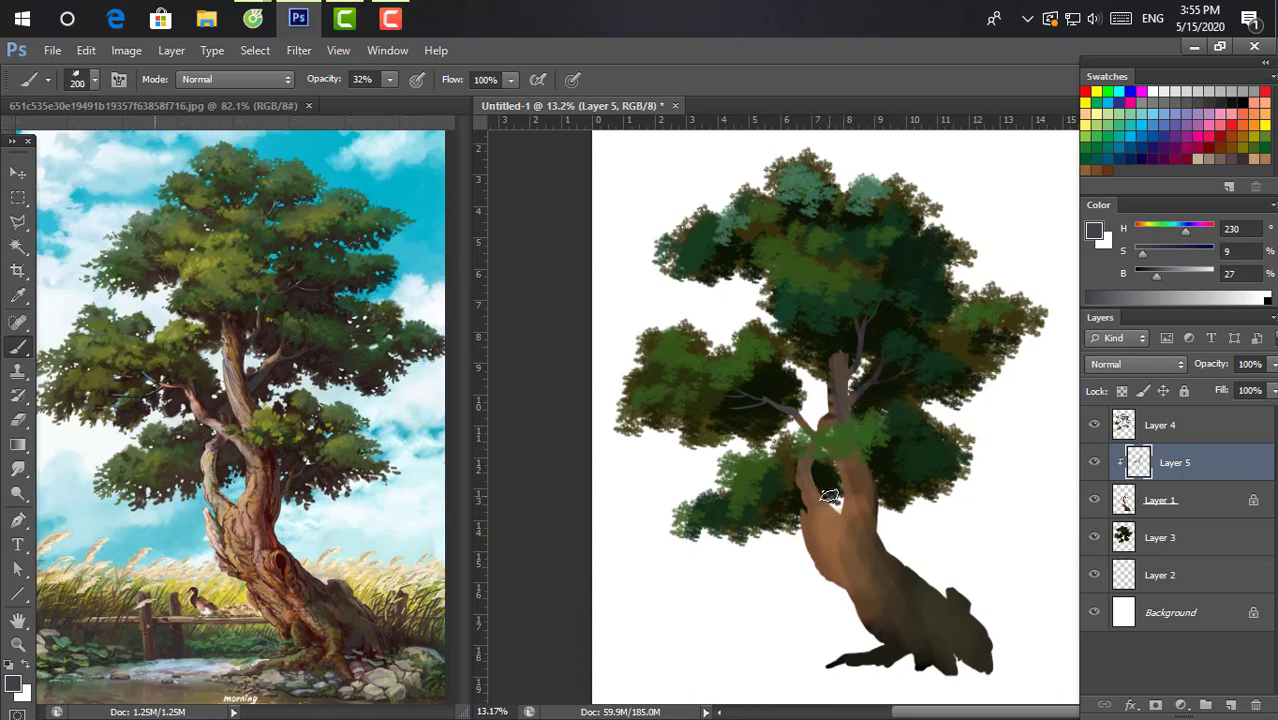
drag(829, 496, 867, 540)
alt+click(278, 533)
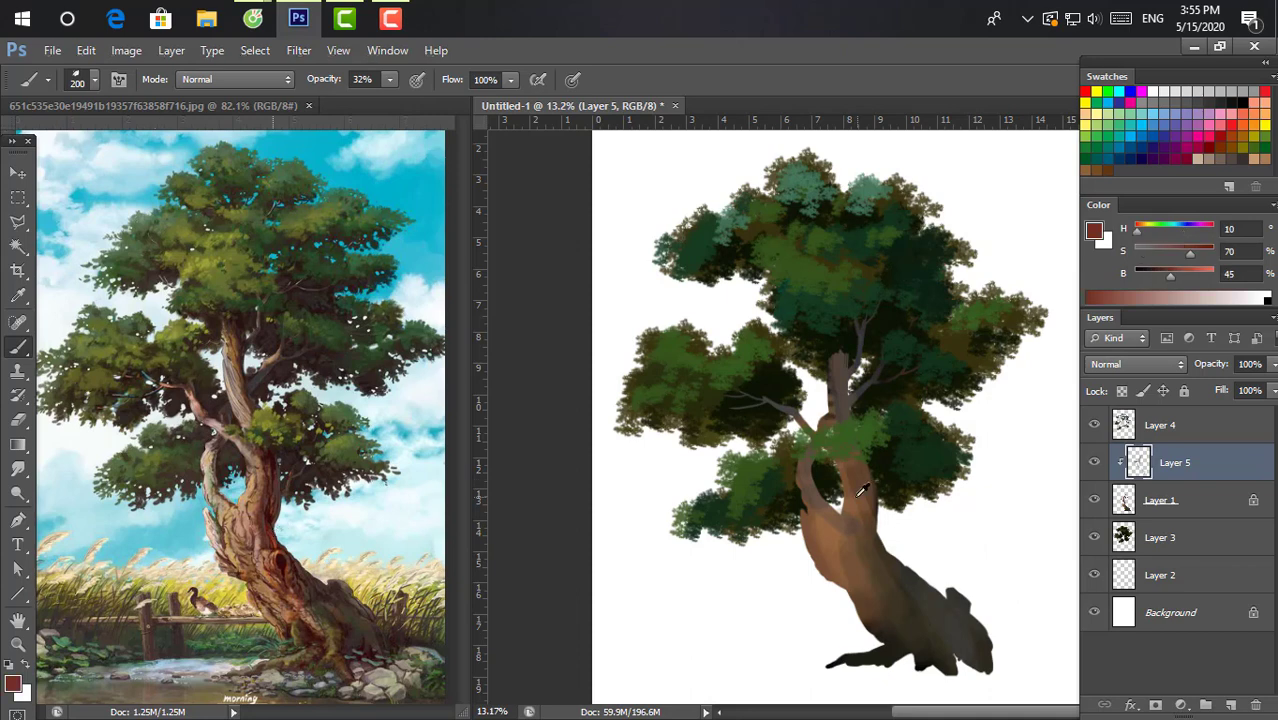
key(bracketleft)
alt+click(230, 552)
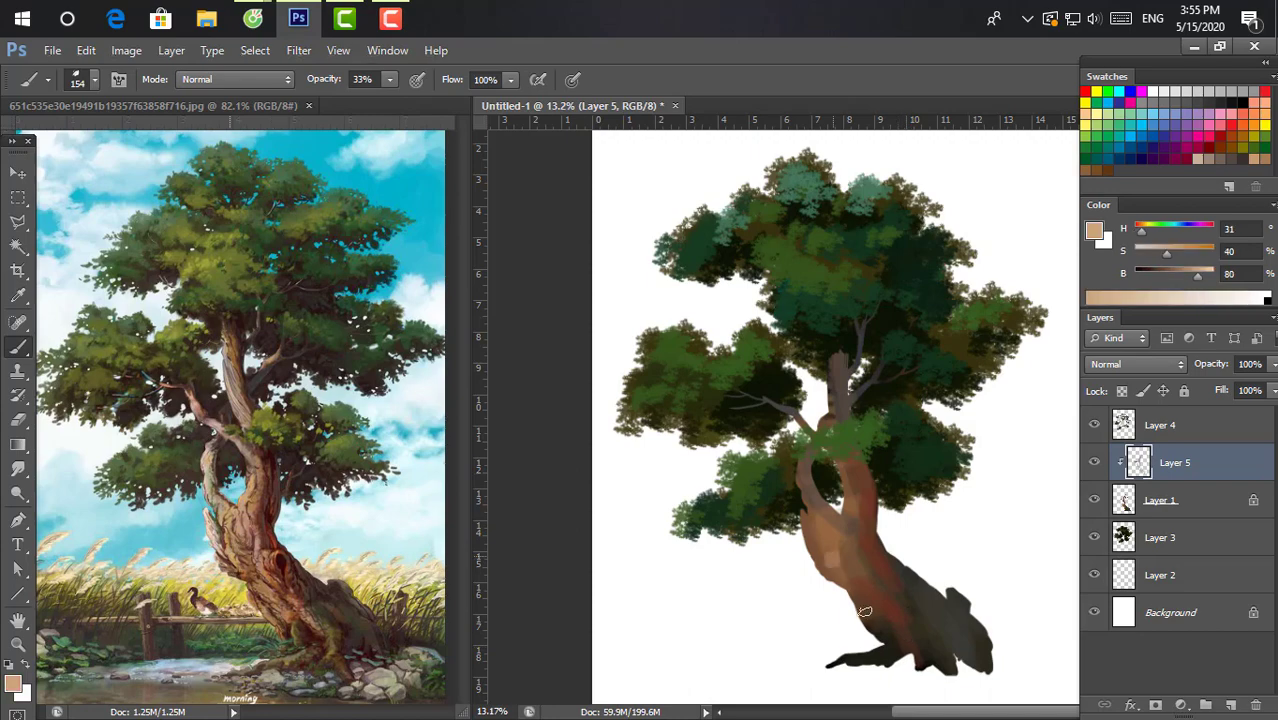
drag(865, 610, 830, 545)
Choose the 33 px textured brush preset.
right_click(797, 429)
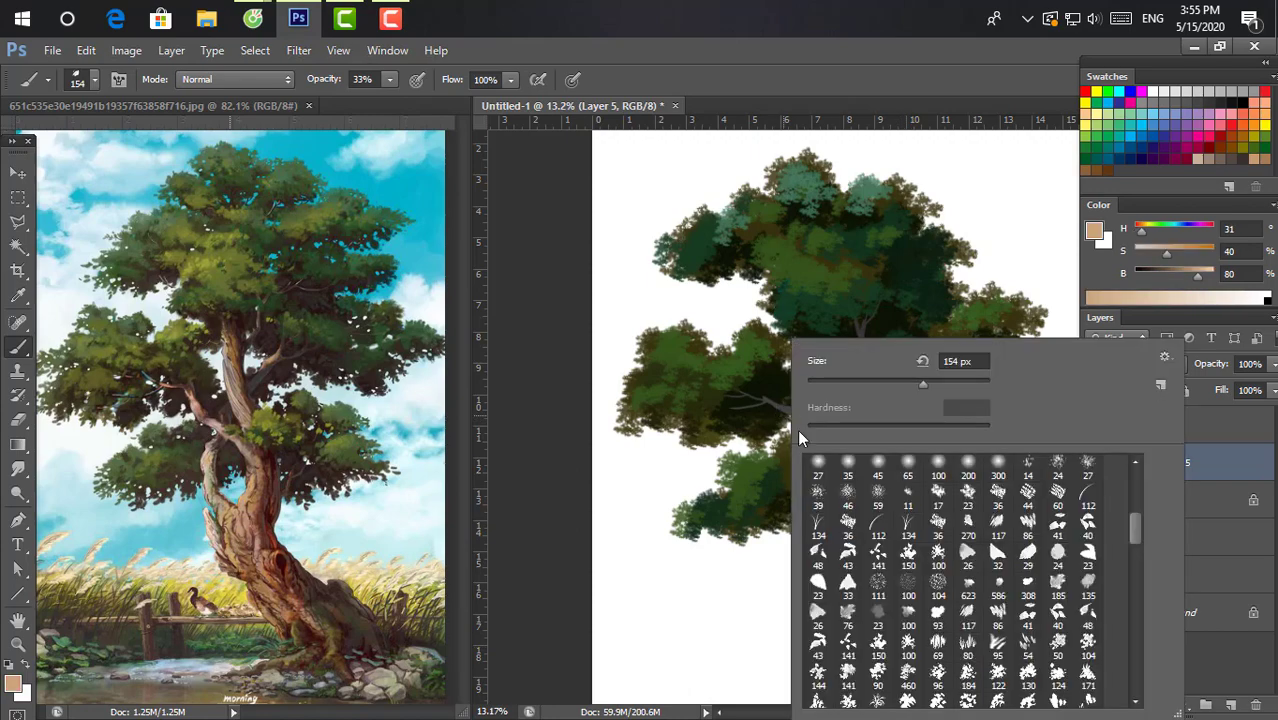
click(997, 522)
scroll(1131, 468, up, 5)
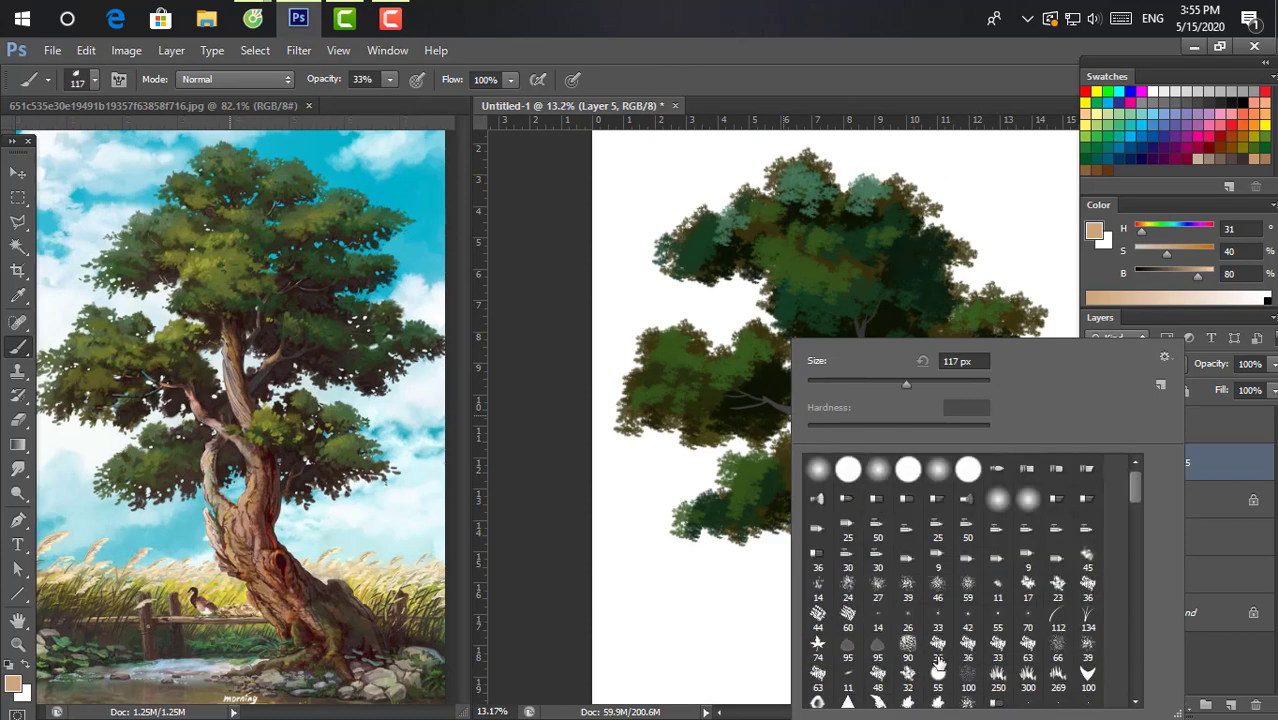
double_click(997, 655)
Paint reference-sampled light tan highlights on the upper trunk and its left edge.
scroll(810, 412, up, 5)
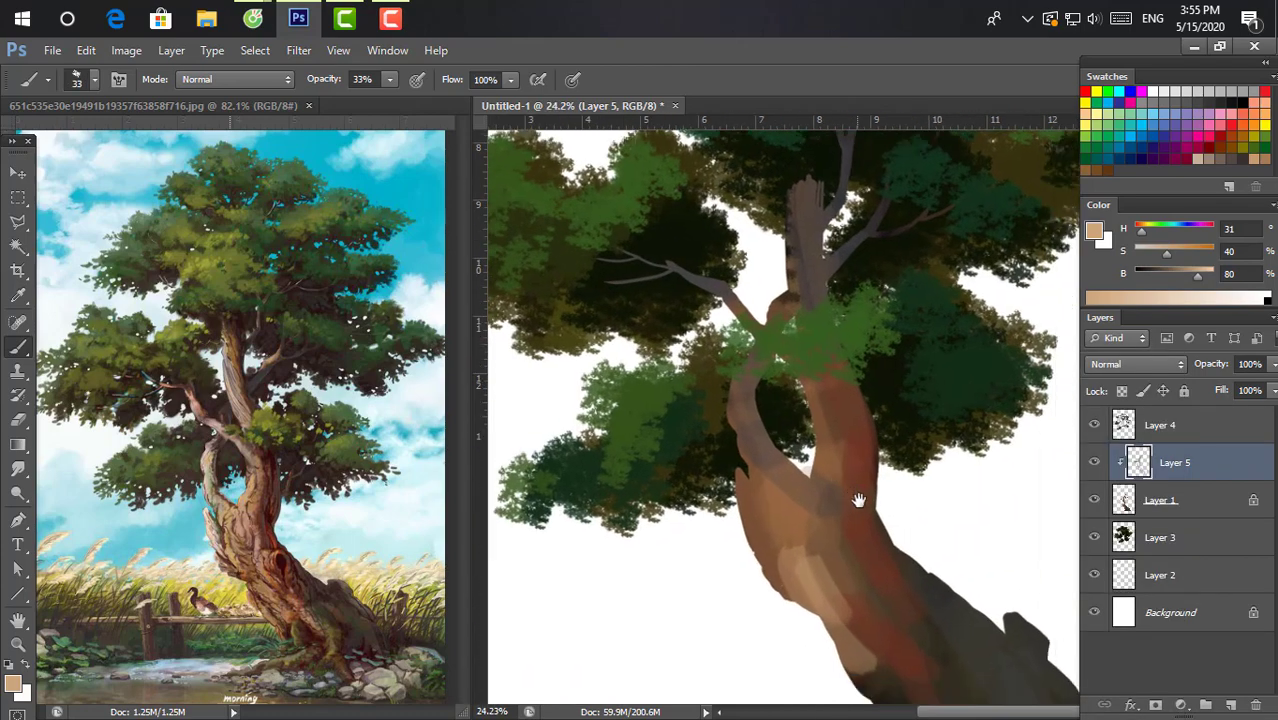
alt+click(815, 365)
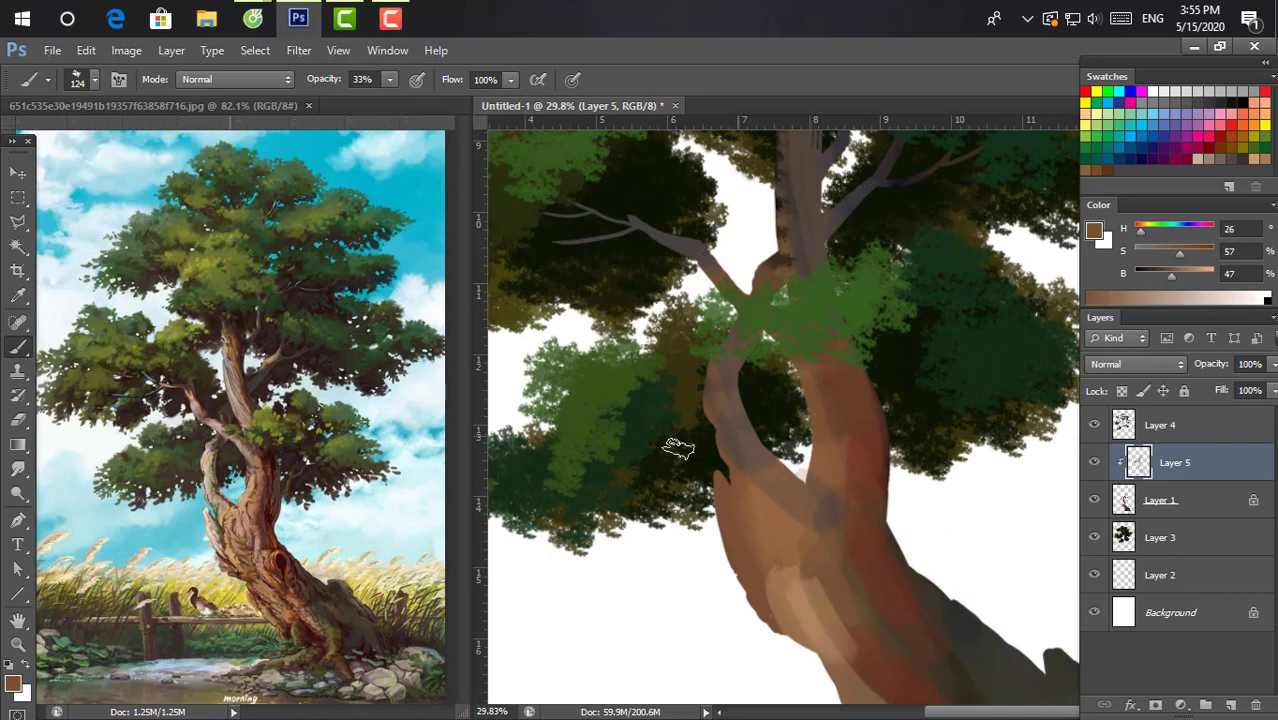
alt+click(240, 393)
scroll(787, 297, down, 1)
mouse_move(798, 360)
mouse_down()
mouse_move(805, 228)
mouse_move(815, 380)
mouse_up()
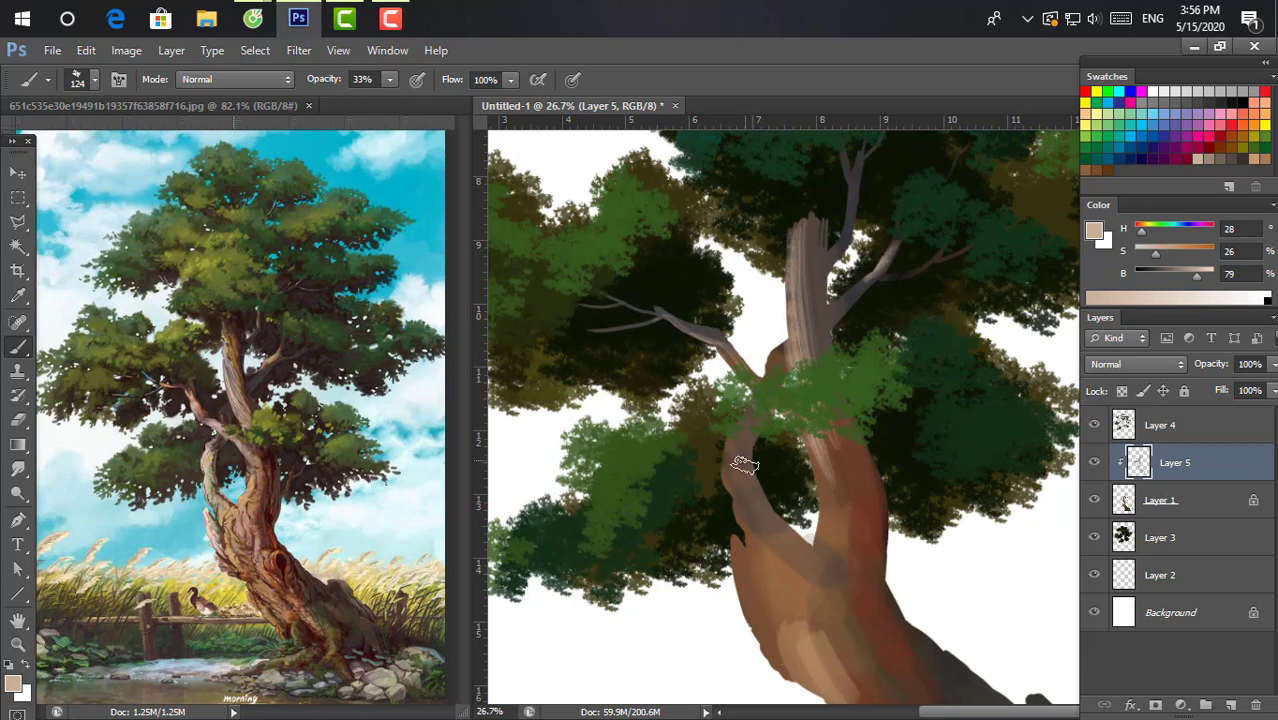
mouse_move(736, 445)
mouse_down()
mouse_move(730, 494)
mouse_move(758, 515)
mouse_move(736, 517)
mouse_move(765, 586)
mouse_move(810, 598)
mouse_up()
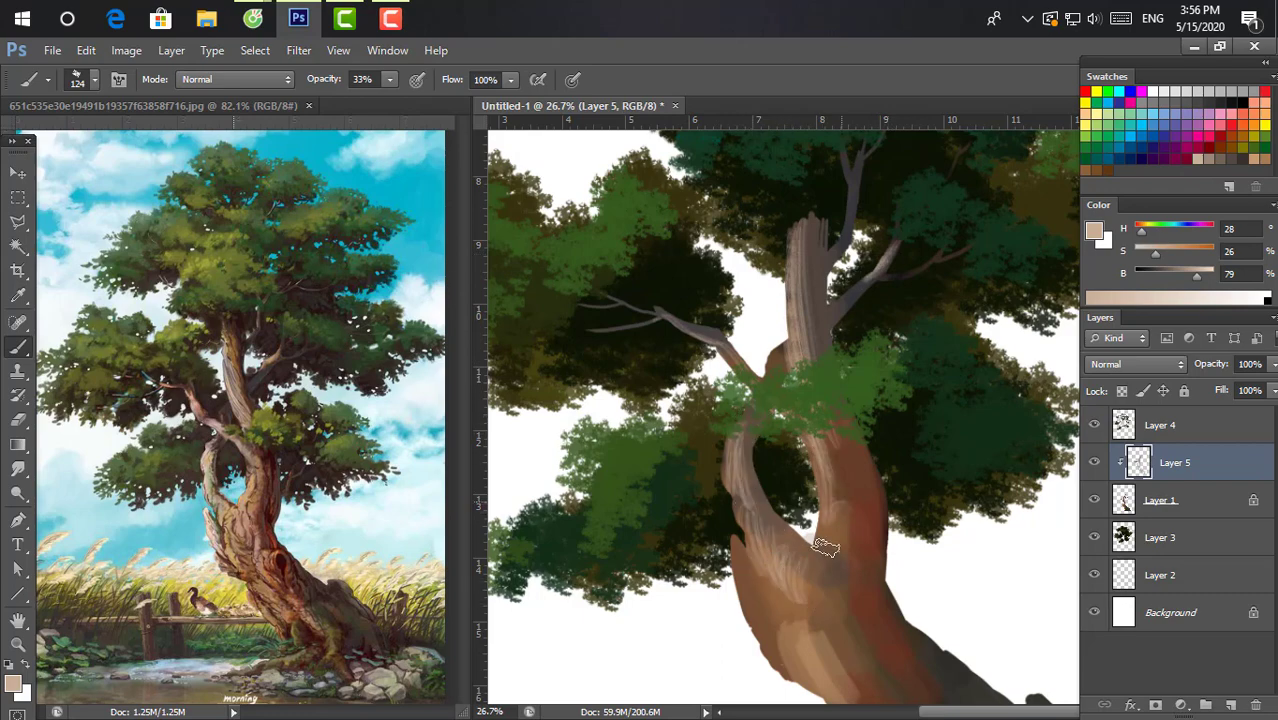
Streak warmer tan texture down the trunk, then load dark red-brown with a smaller brush.
scroll(803, 519, down, 1)
drag(803, 519, 795, 501)
mouse_move(816, 402)
mouse_down()
mouse_move(812, 510)
mouse_move(826, 570)
mouse_move(786, 508)
mouse_move(730, 520)
mouse_move(760, 570)
mouse_move(710, 460)
mouse_up()
alt+click(227, 507)
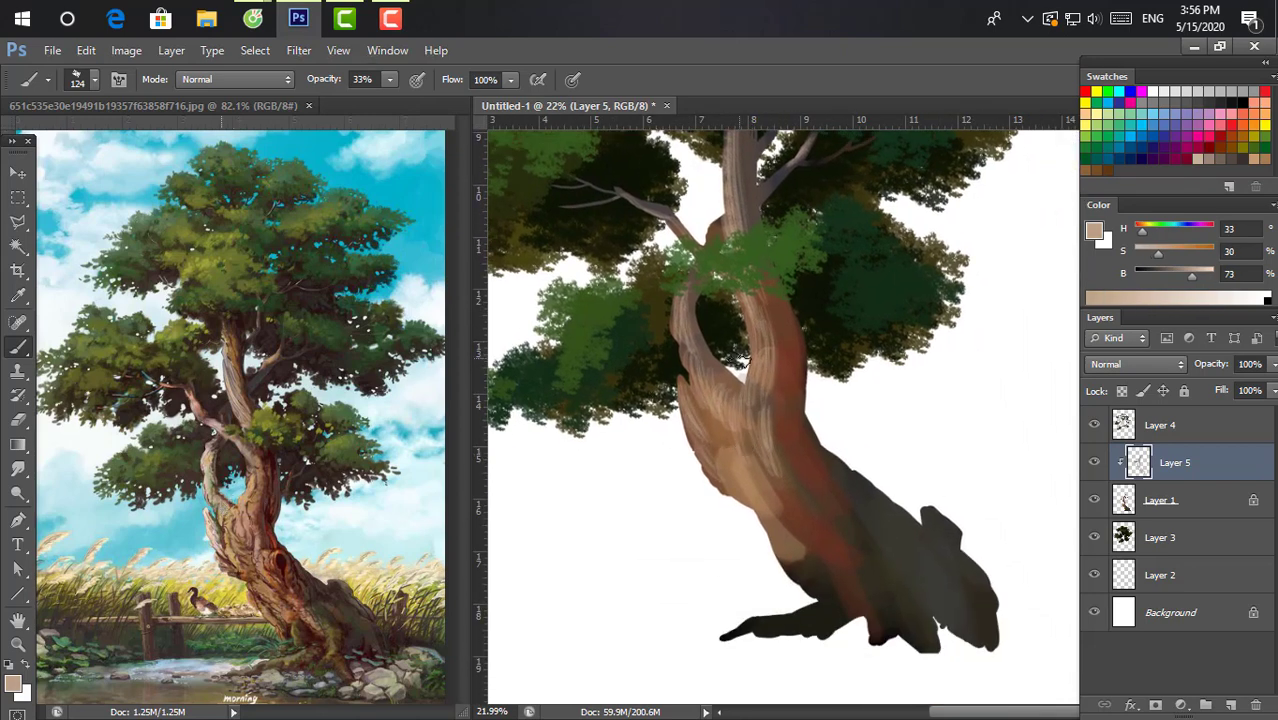
drag(796, 457, 783, 430)
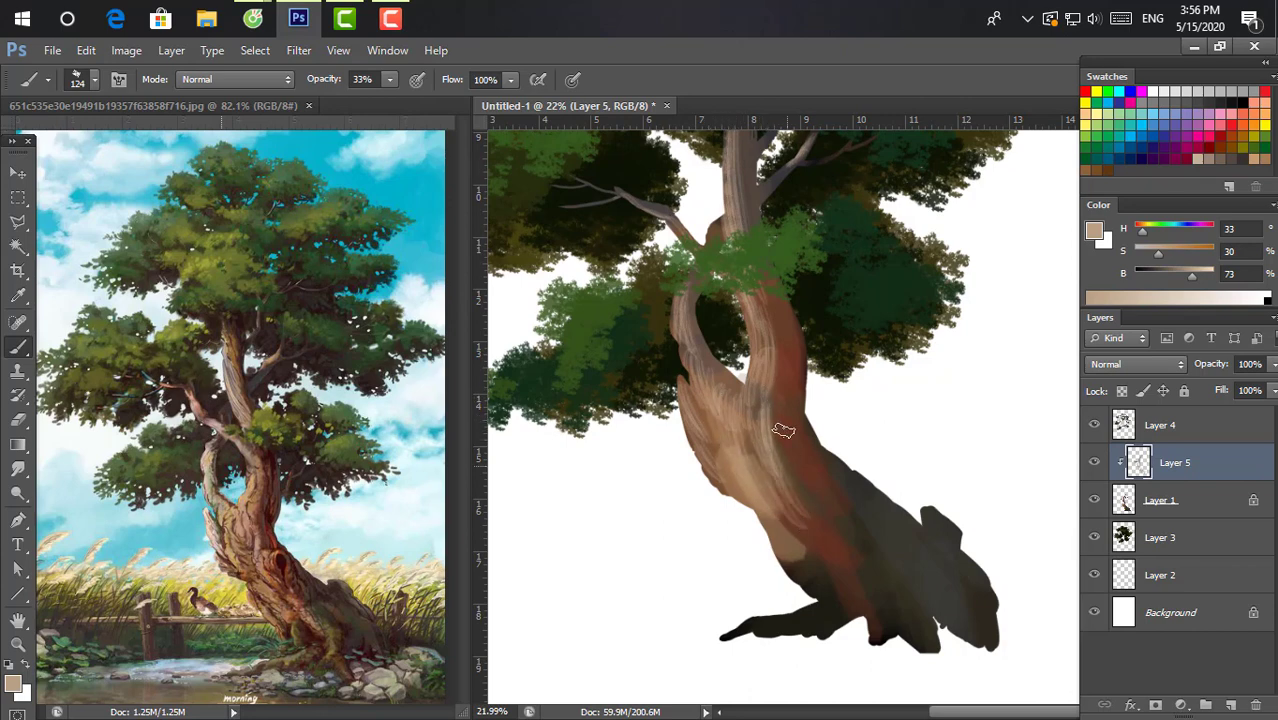
alt+click(276, 455)
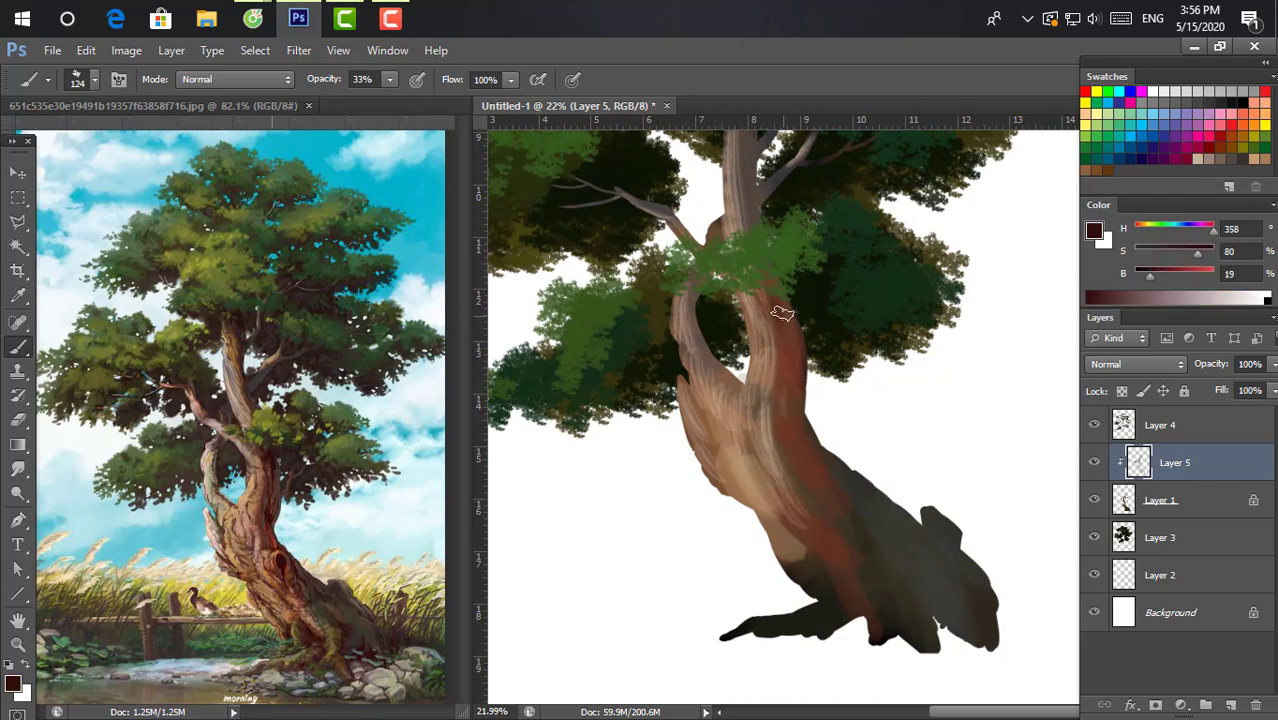
key(bracketleft)
Paint dark red-brown grooves and a knothole down the mid trunk using reference browns.
drag(786, 422, 806, 455)
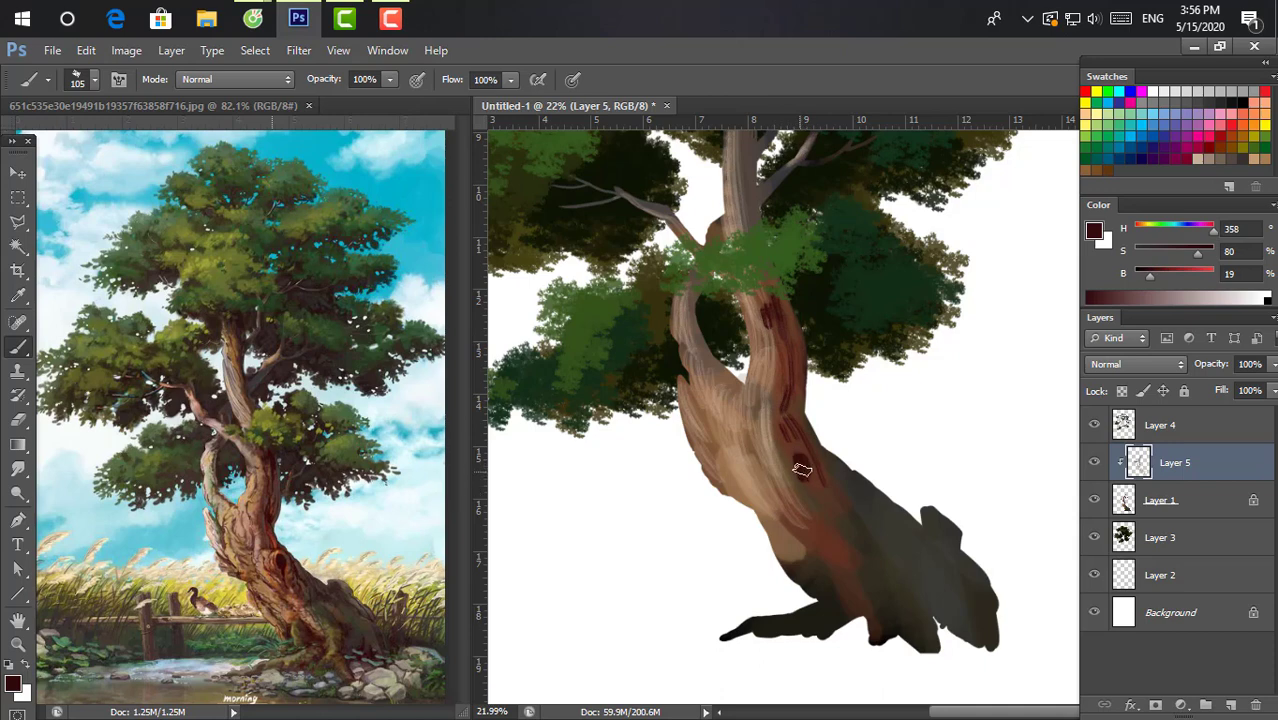
alt+click(277, 549)
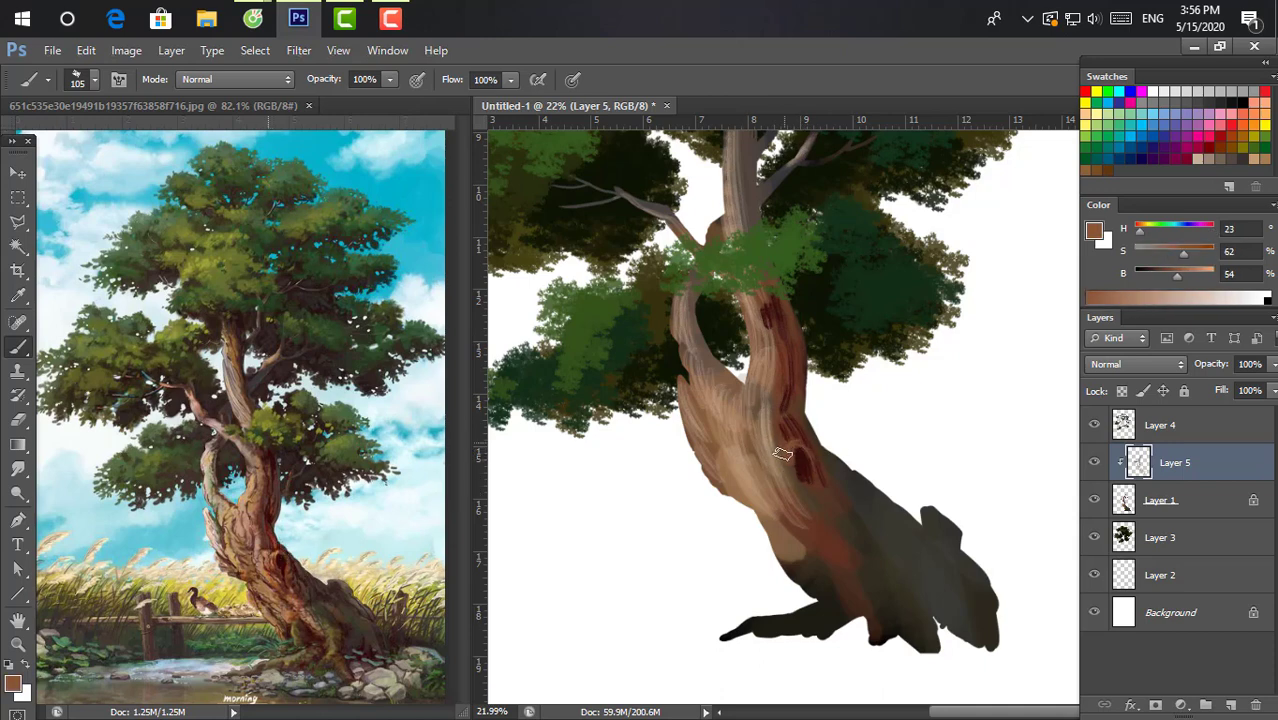
alt+click(270, 535)
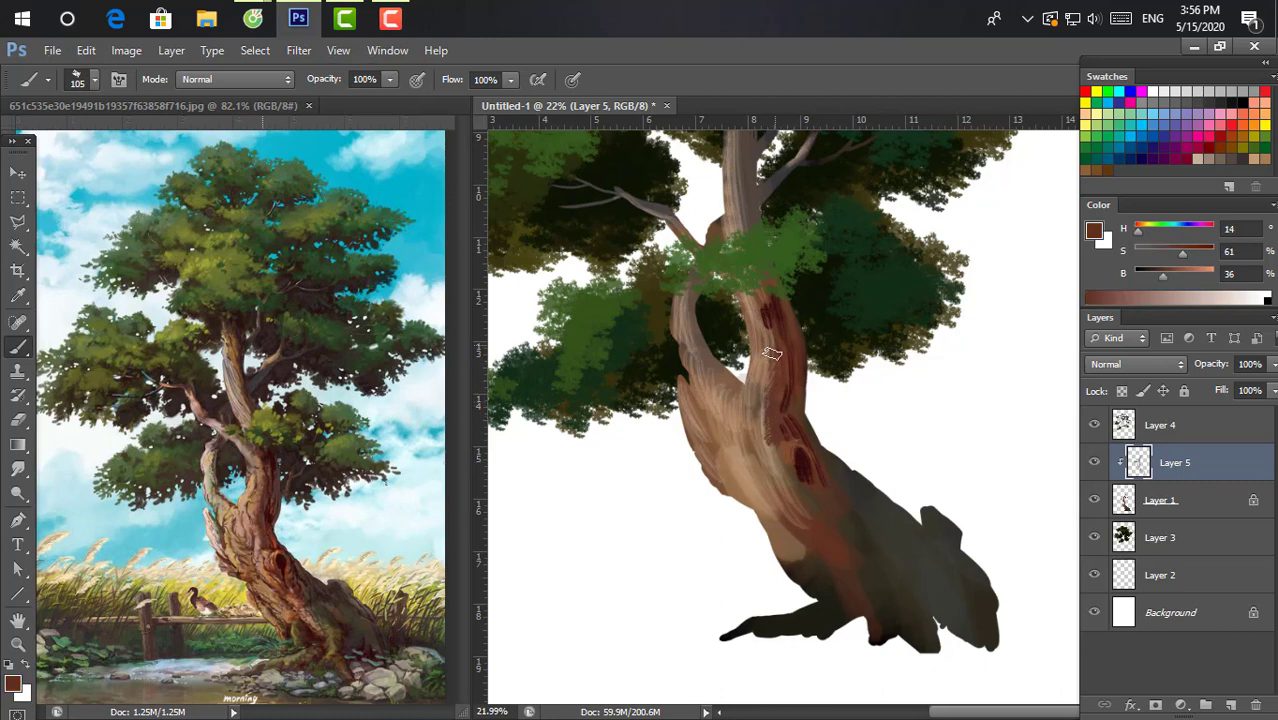
alt+click(808, 494)
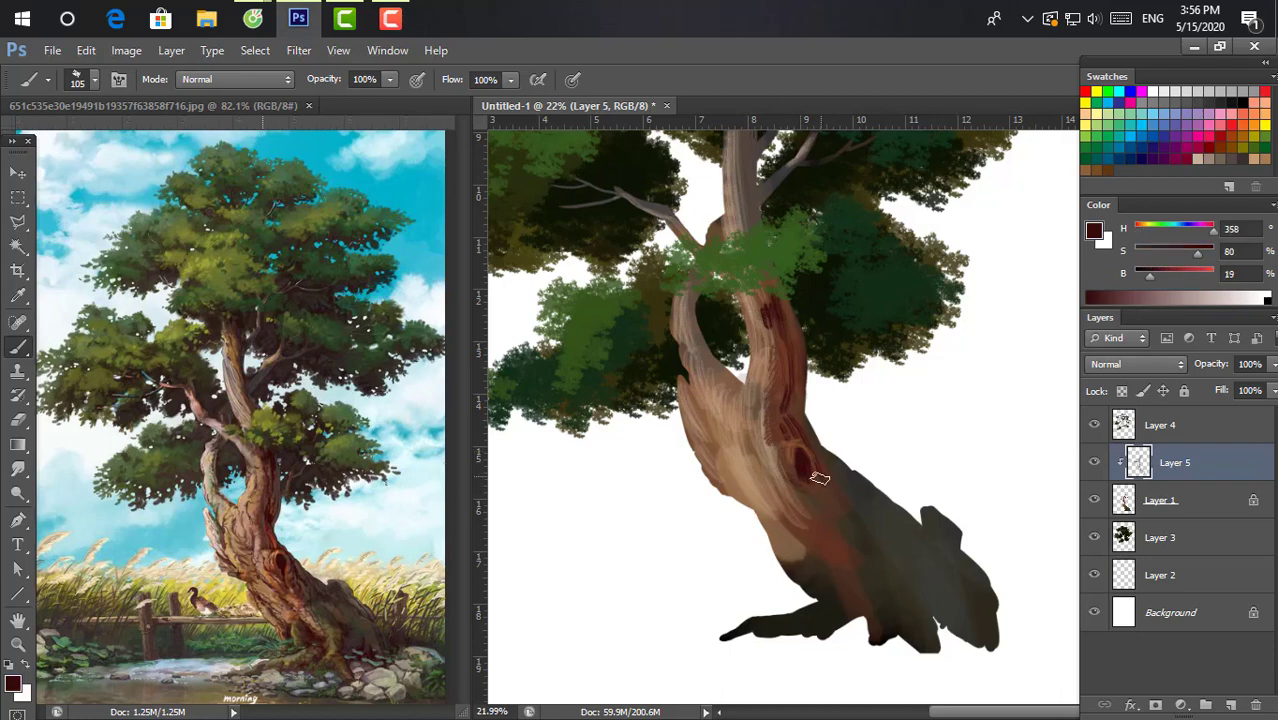
scroll(820, 495, up, 2)
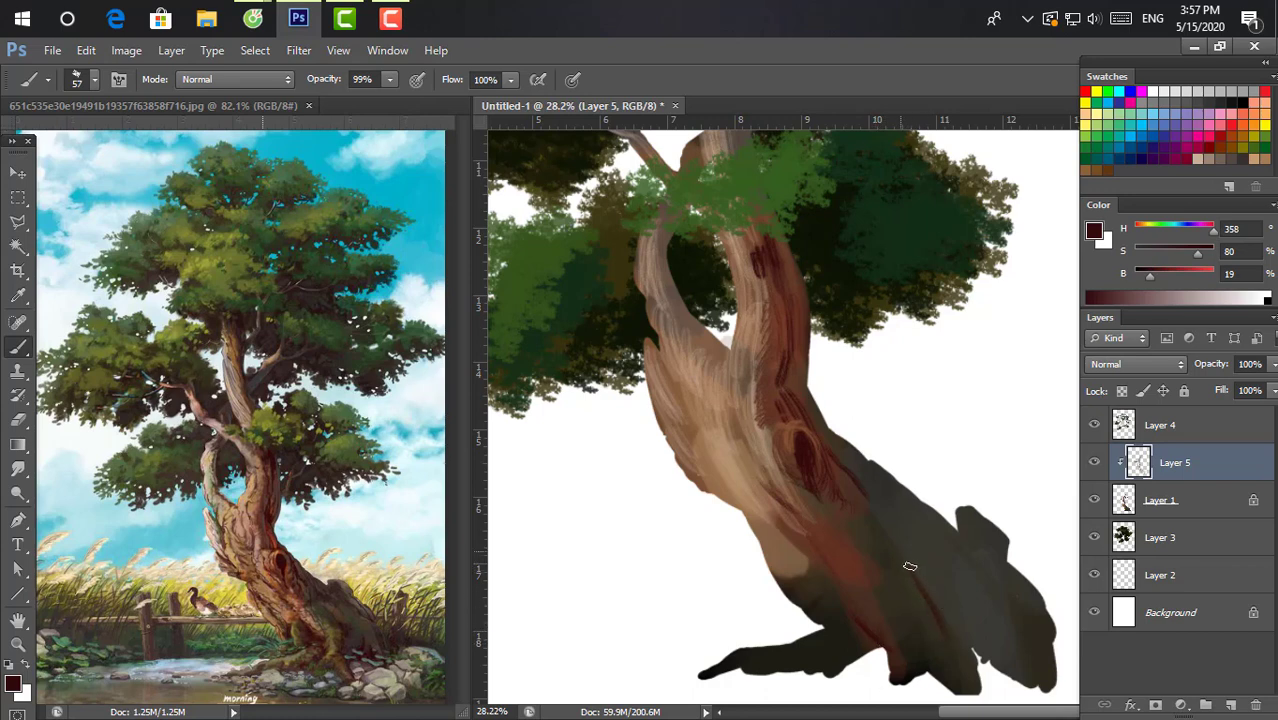
scroll(953, 667, down, 2)
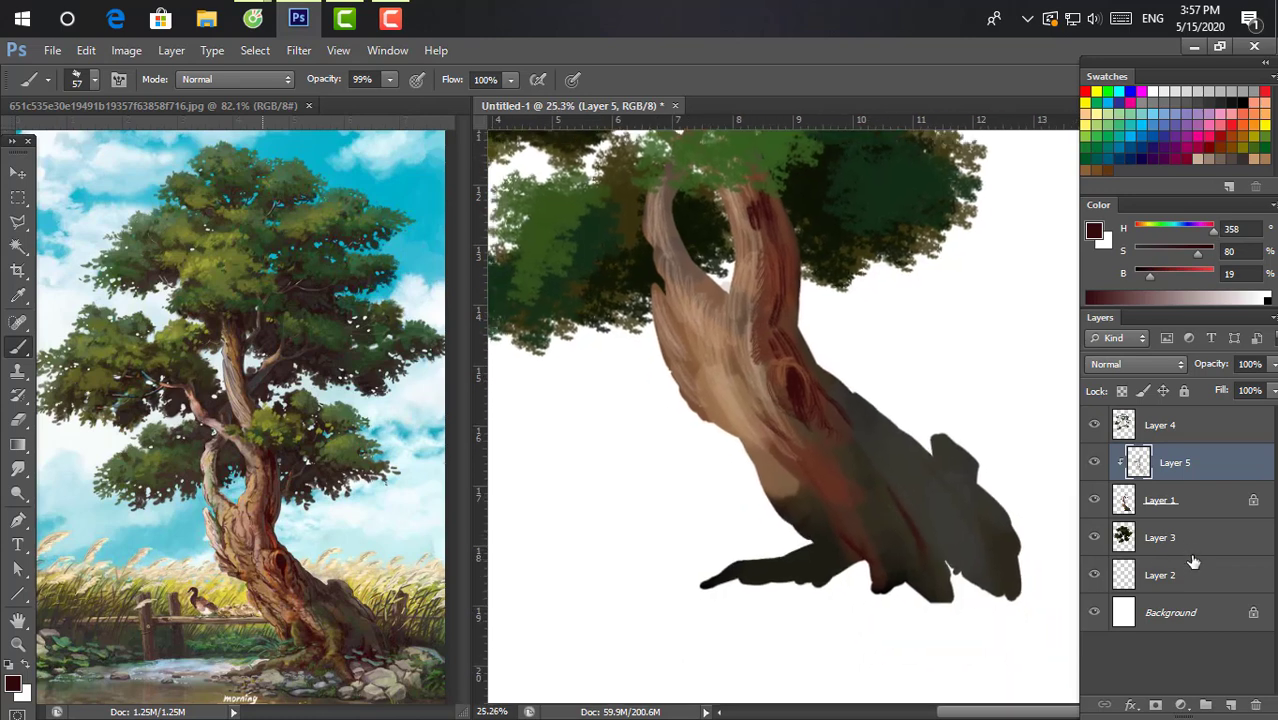
On Layer 1 at full opacity, hatch sampled dark brown strokes below the trunk base.
click(1212, 502)
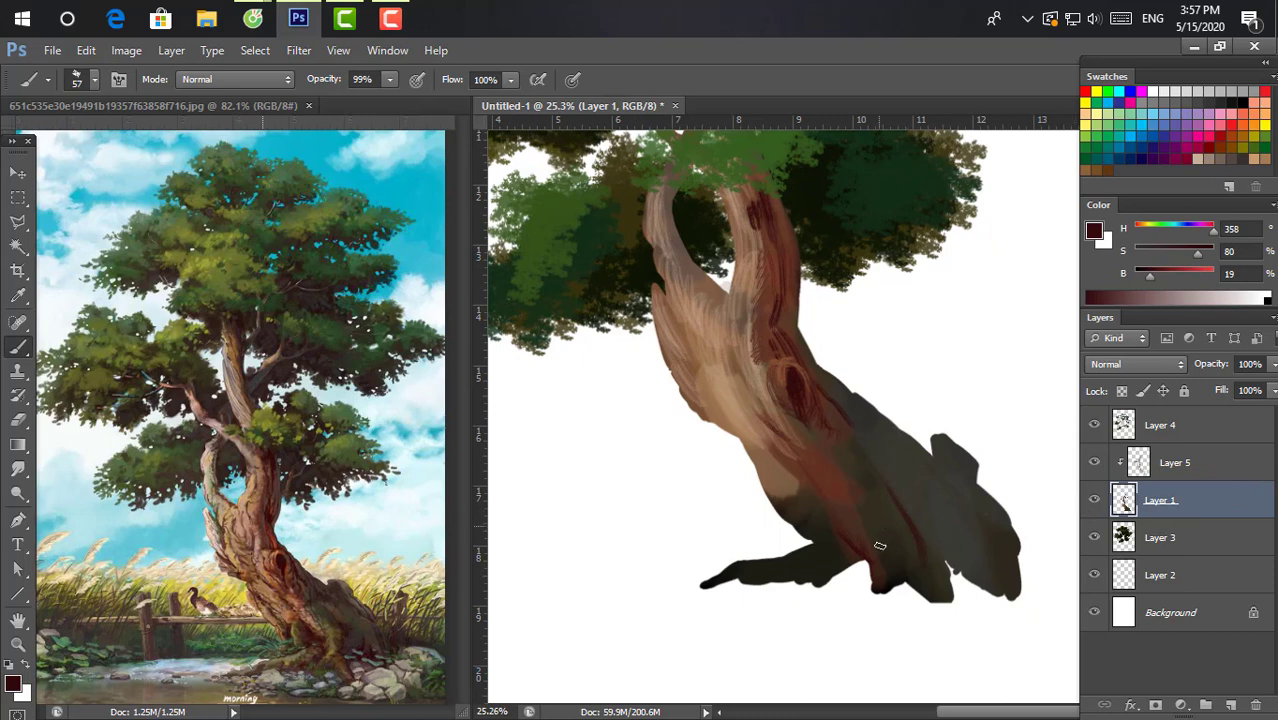
key(0)
alt+click(912, 585)
drag(905, 582, 862, 620)
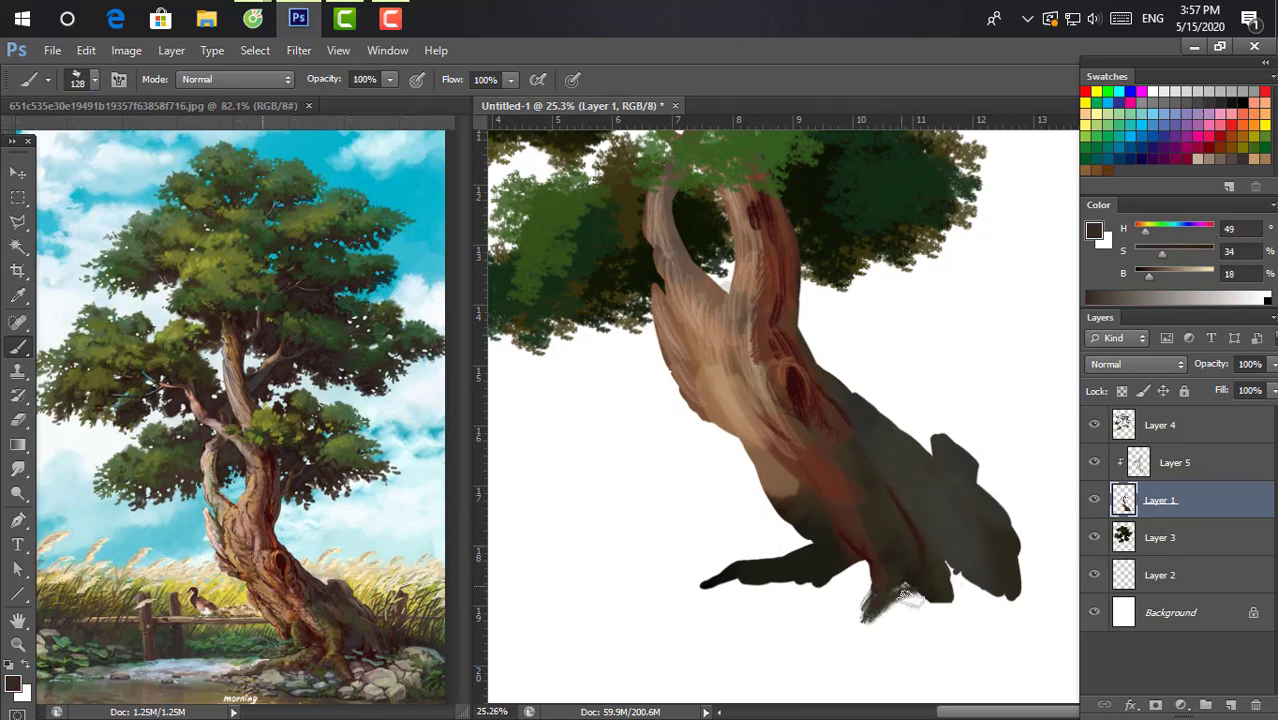
alt+click(913, 574)
mouse_move(928, 590)
mouse_down()
mouse_move(938, 622)
mouse_move(972, 652)
mouse_move(947, 572)
mouse_up()
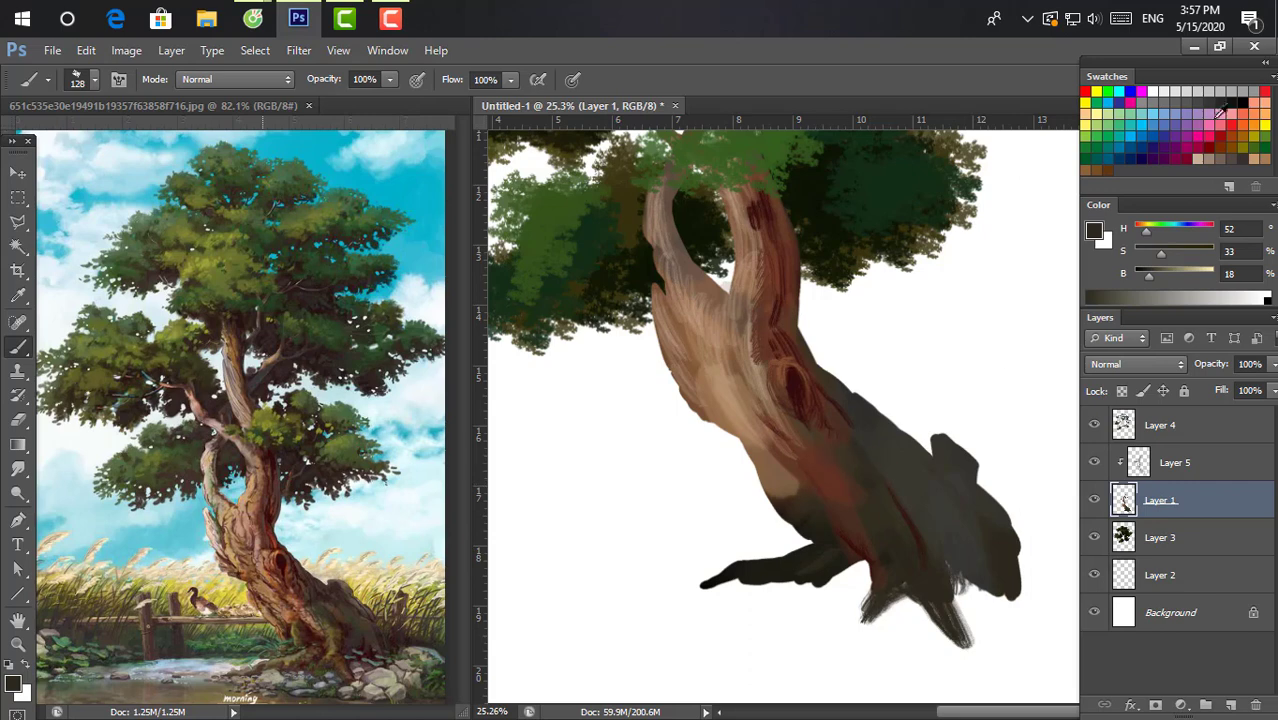
Paint a yellow stroke, then yellow-green olive moss, on the lower trunk prongs.
click(1261, 130)
drag(857, 498, 893, 560)
click(1254, 143)
drag(1143, 276, 1165, 276)
drag(1155, 232, 1147, 232)
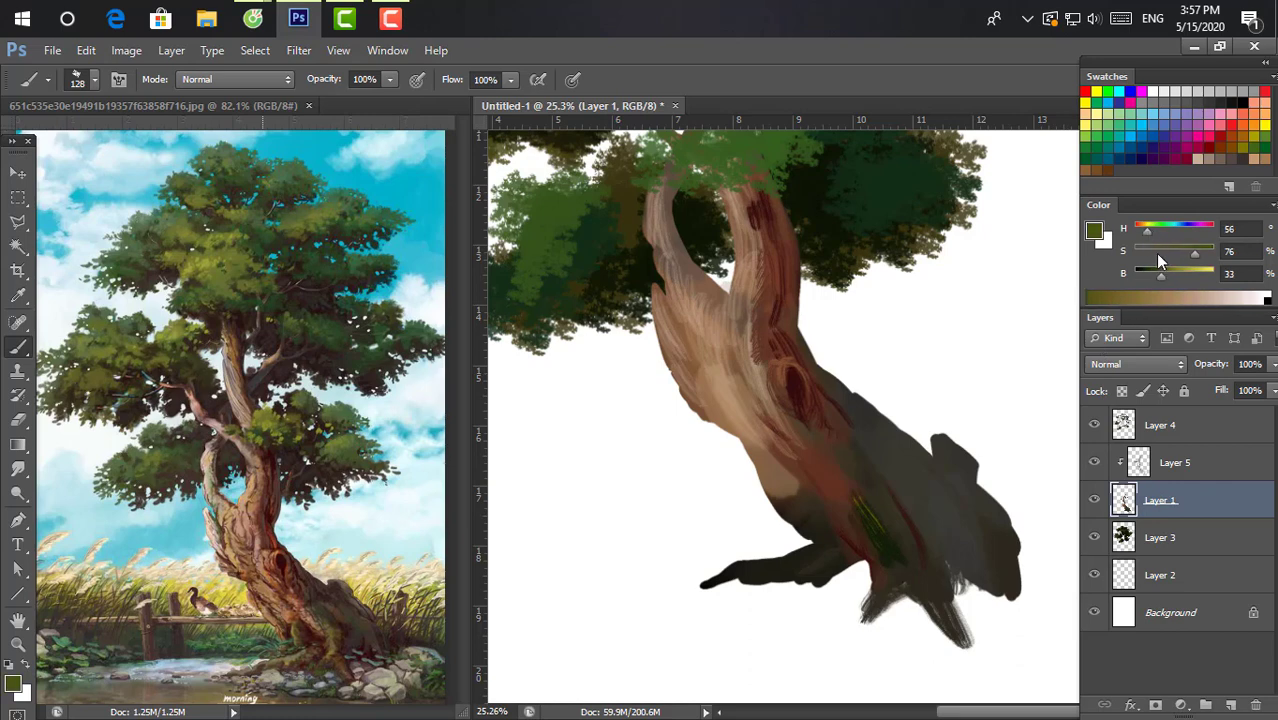
mouse_move(902, 583)
mouse_down()
mouse_move(862, 620)
mouse_move(960, 638)
mouse_up()
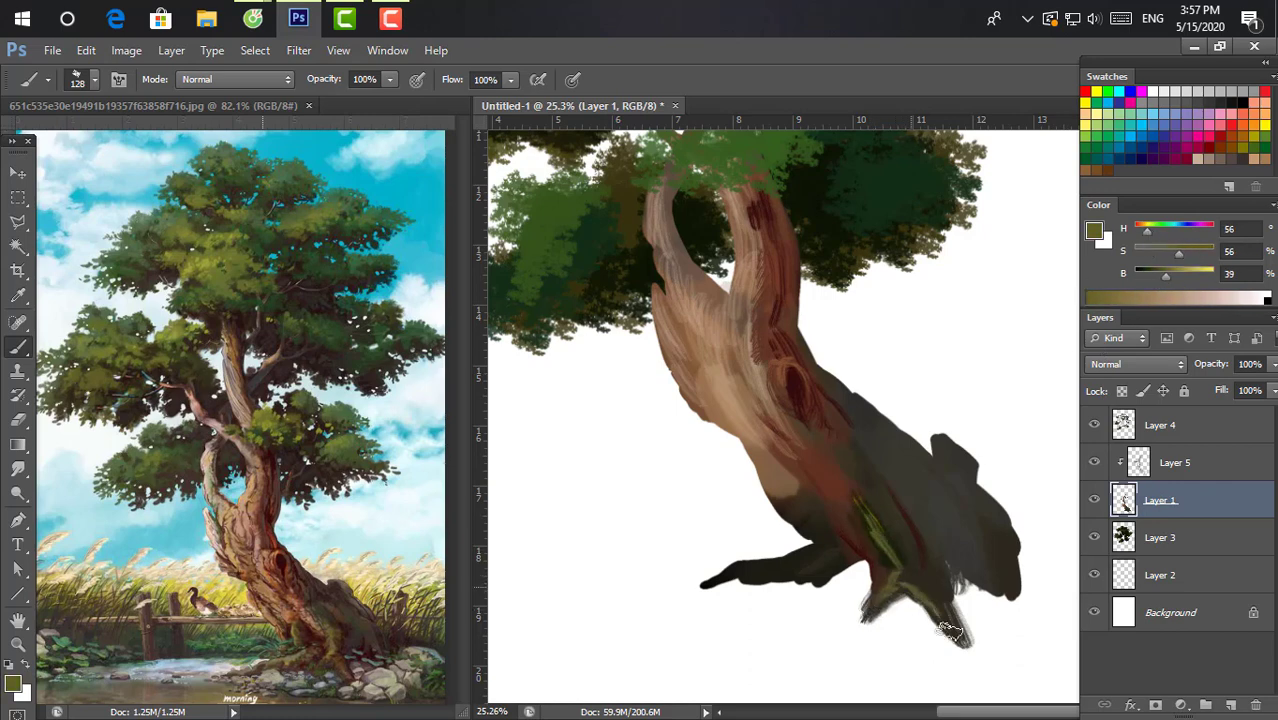
Cover the mossy strokes with near-black and paint a dark olive stroke along the lower root.
alt+click(905, 558)
mouse_move(902, 566)
mouse_down()
mouse_move(879, 602)
mouse_move(948, 622)
mouse_up()
drag(890, 560, 868, 530)
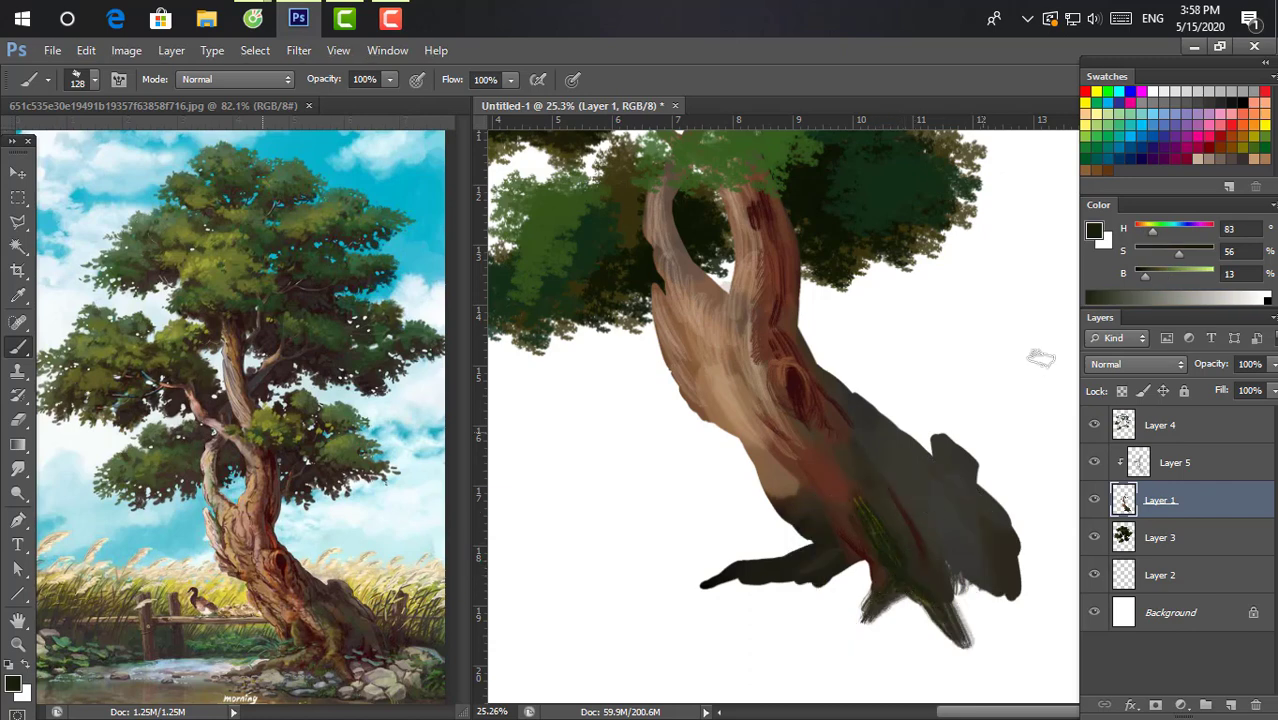
click(1161, 271)
key(2)
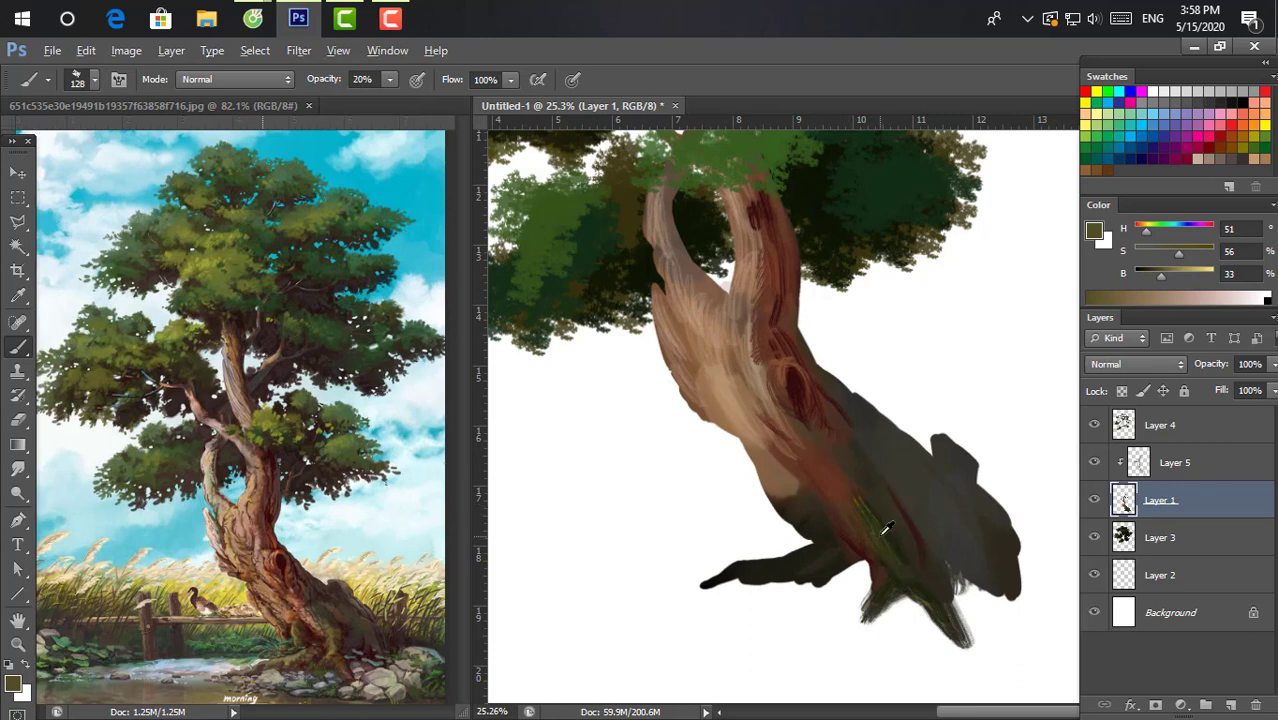
alt+click(880, 532)
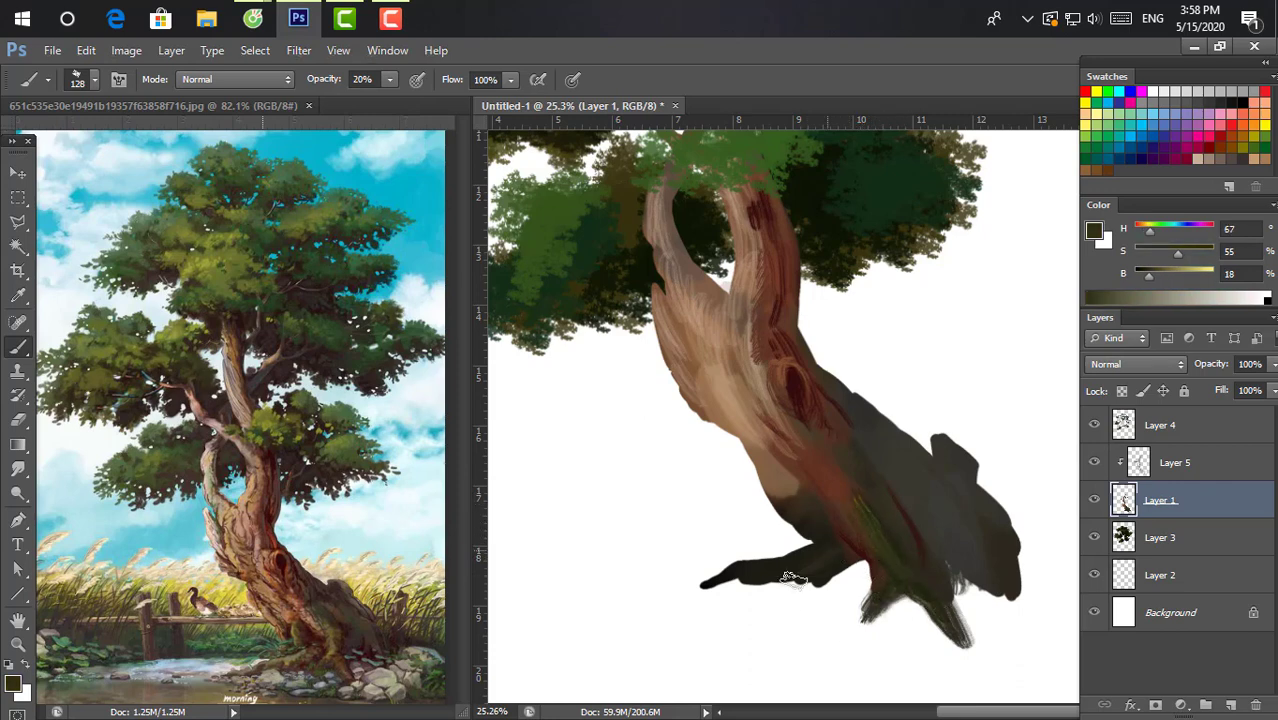
key(0)
mouse_move(830, 545)
mouse_down()
mouse_move(708, 582)
mouse_move(765, 560)
mouse_move(793, 568)
mouse_move(688, 590)
mouse_move(830, 550)
mouse_move(712, 572)
mouse_move(652, 600)
mouse_up()
Lay light brown and reddish strokes toward the root's left tip, then sample dark grey.
alt+click(795, 480)
alt+click(775, 560)
alt+click(772, 562)
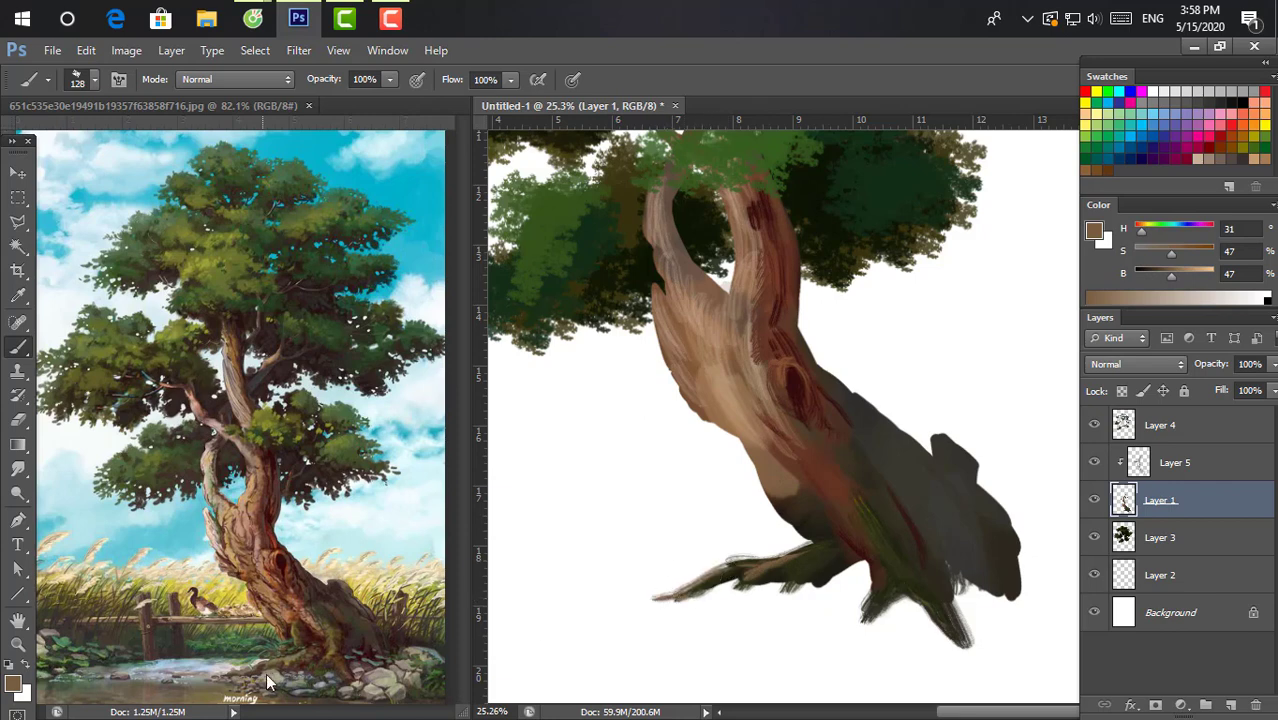
alt+click(800, 456)
mouse_move(742, 566)
mouse_down()
mouse_move(700, 593)
mouse_move(722, 592)
mouse_move(676, 606)
mouse_move(755, 588)
mouse_move(690, 605)
mouse_up()
alt+click(876, 452)
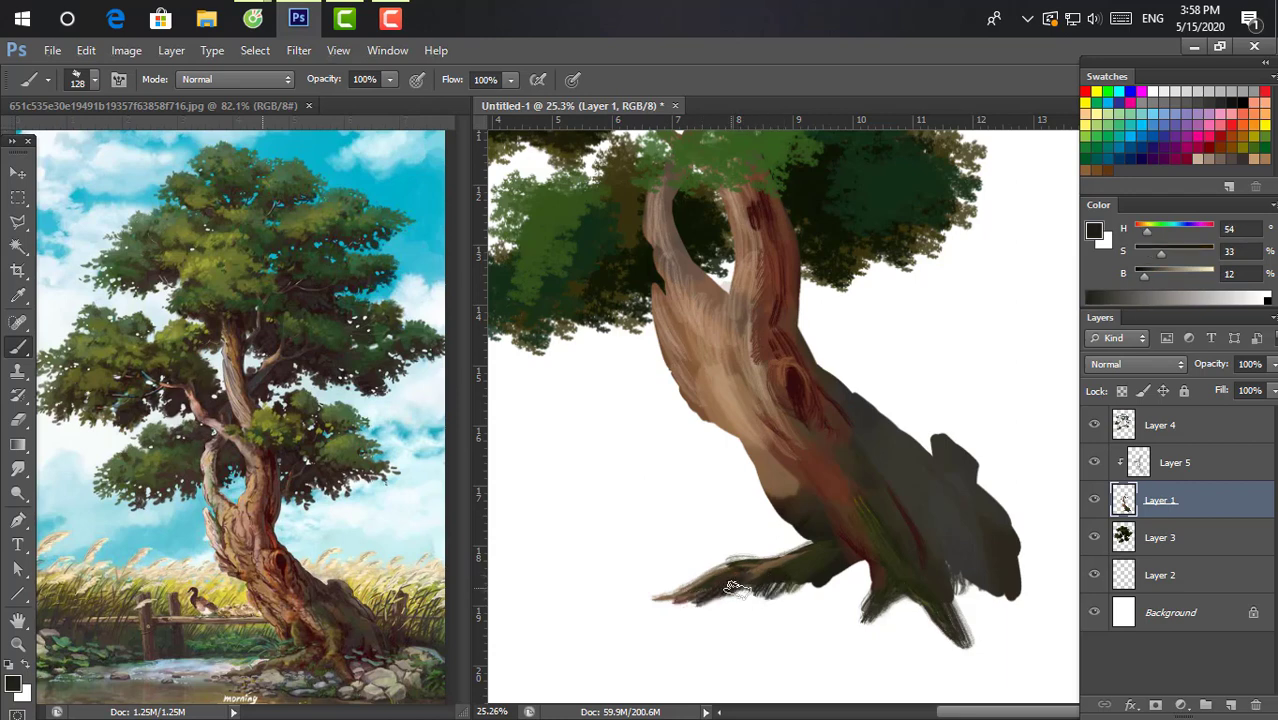
Sample root browns and dark red, then paint dark red strokes on the lower root.
alt+click(745, 574)
alt+click(770, 565)
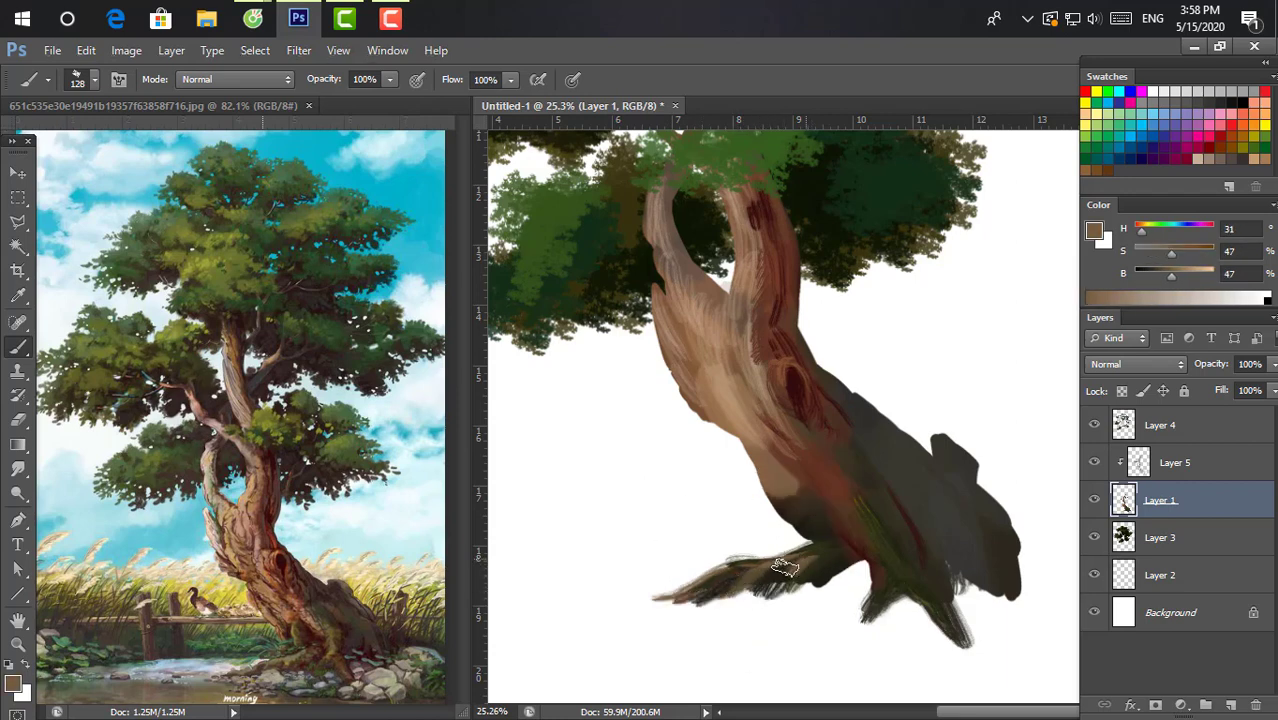
alt+click(887, 440)
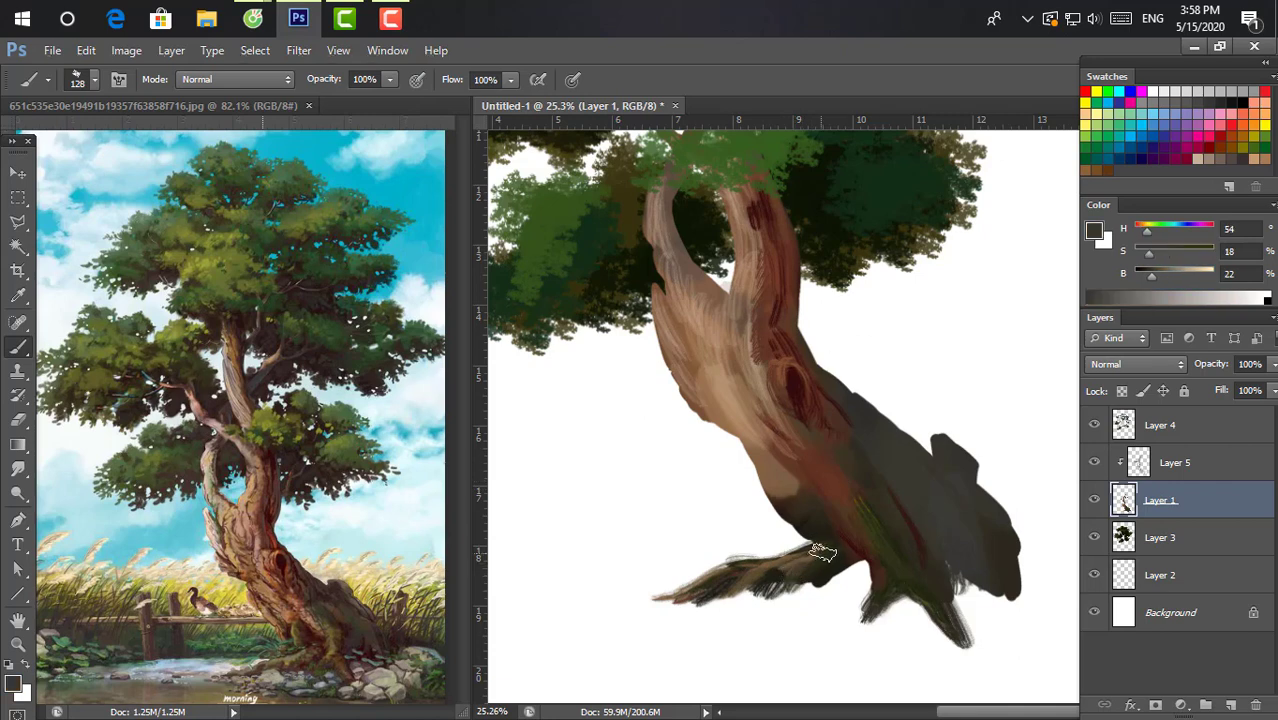
alt+click(800, 560)
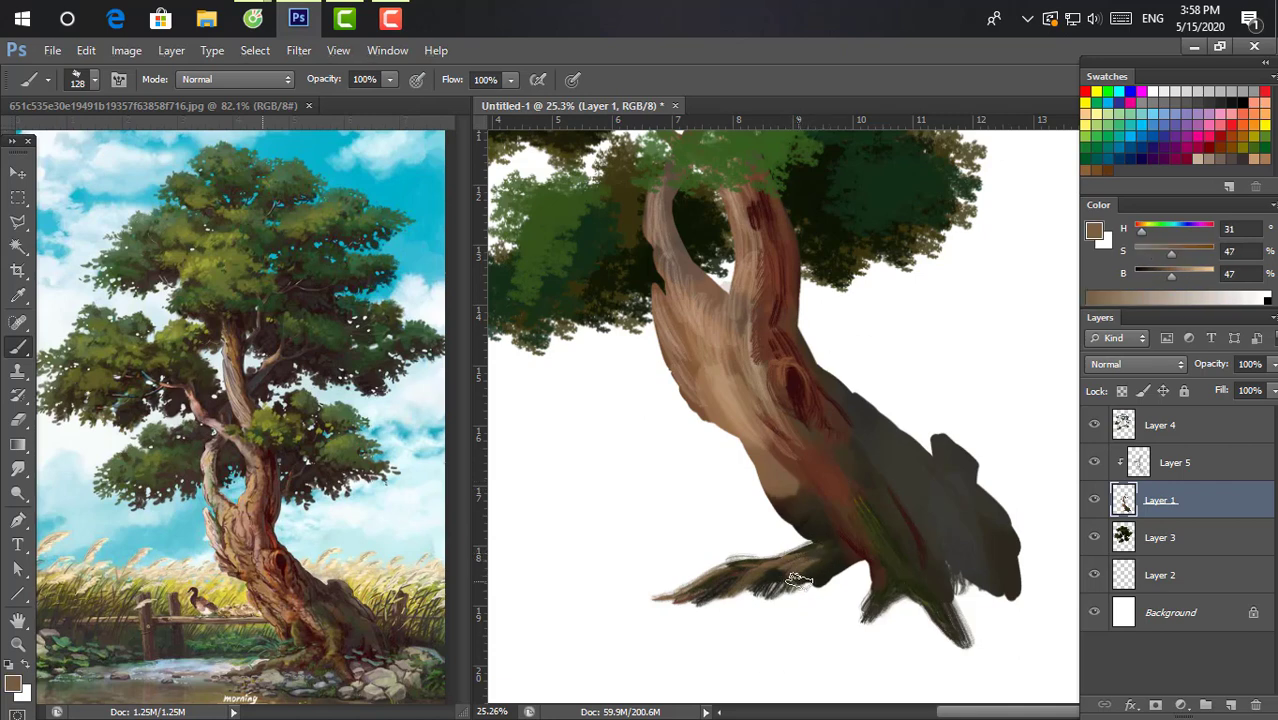
alt+click(855, 545)
drag(838, 578, 860, 565)
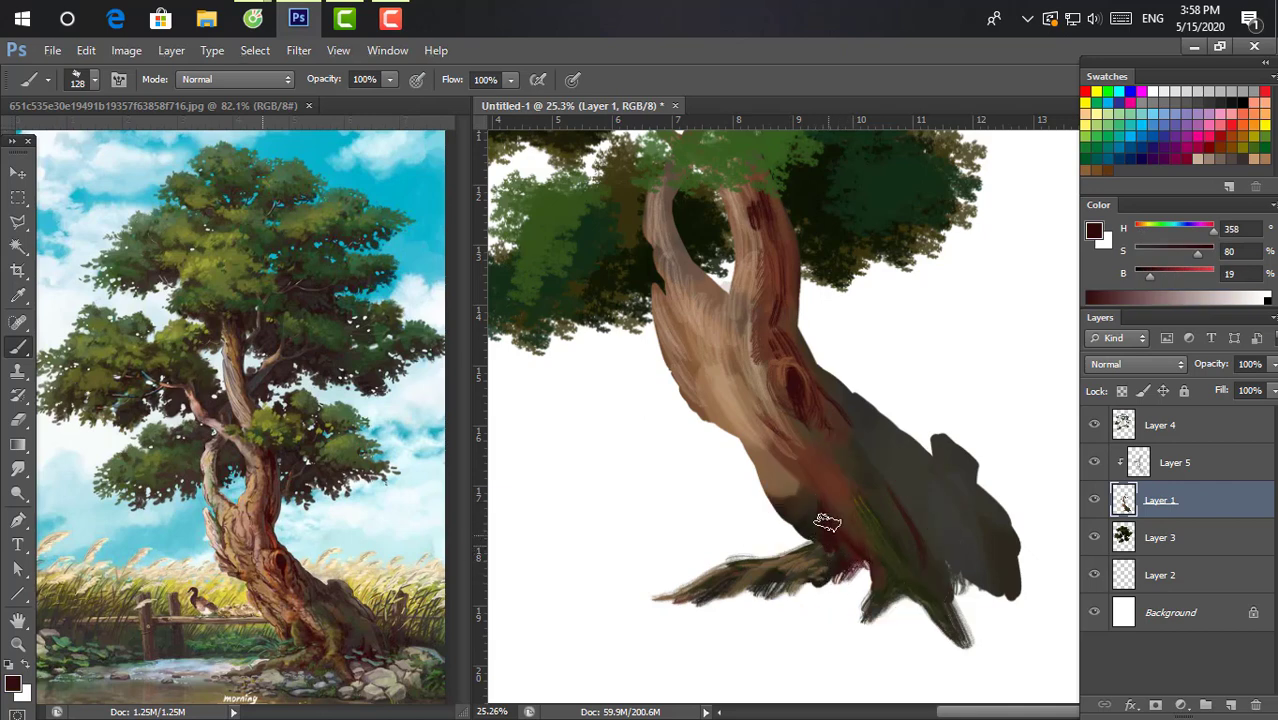
Sample trunk reds and streak dark red down the lower trunk, base, root and grey shadow side.
alt+click(875, 513)
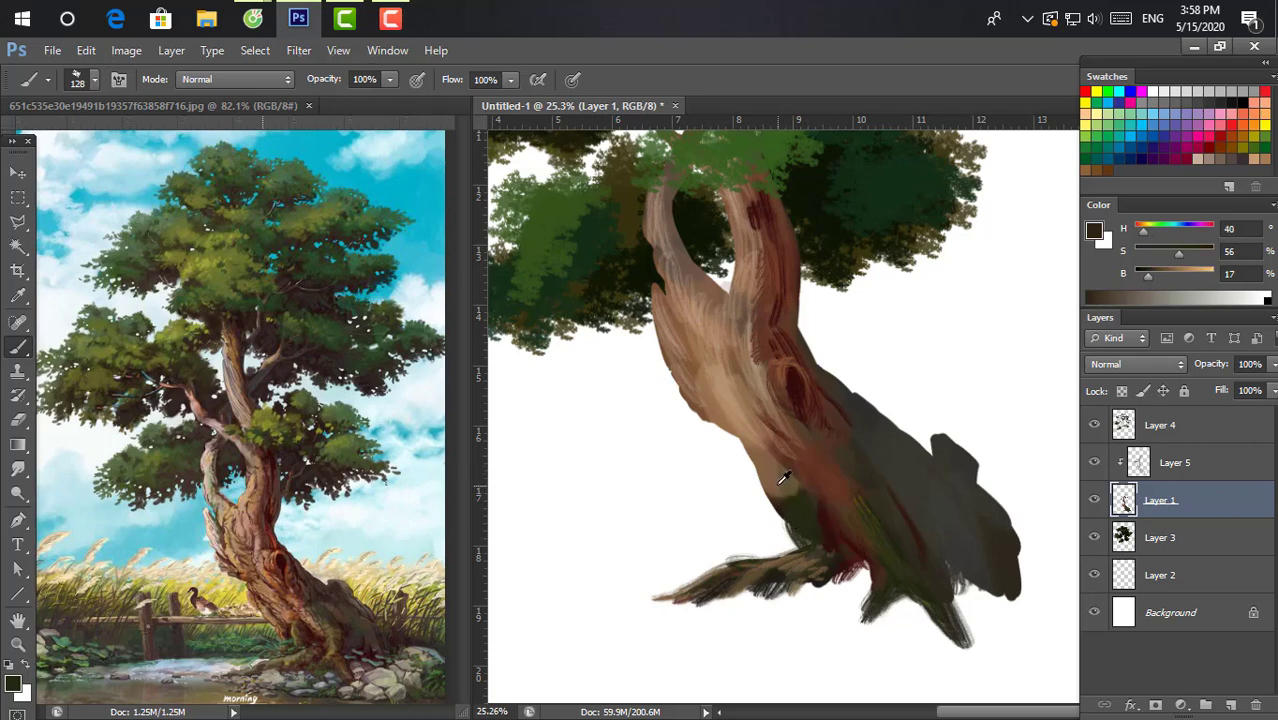
alt+click(790, 500)
alt+click(864, 494)
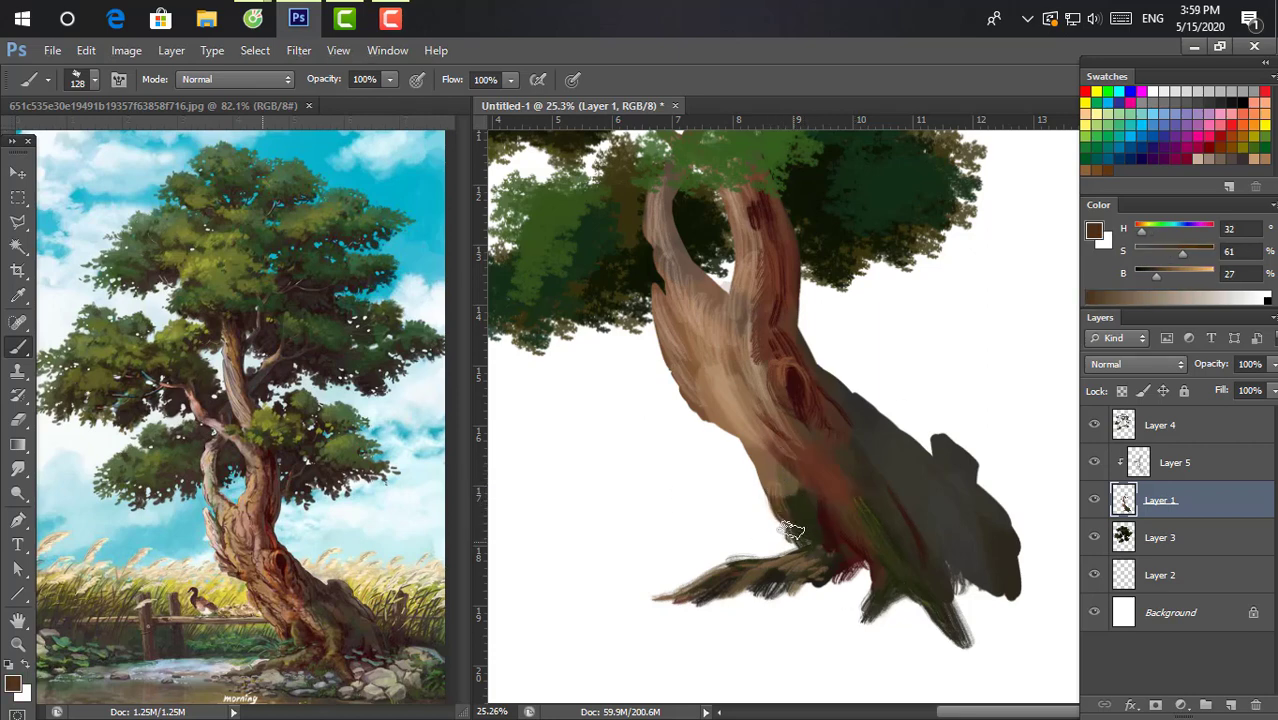
alt+click(752, 462)
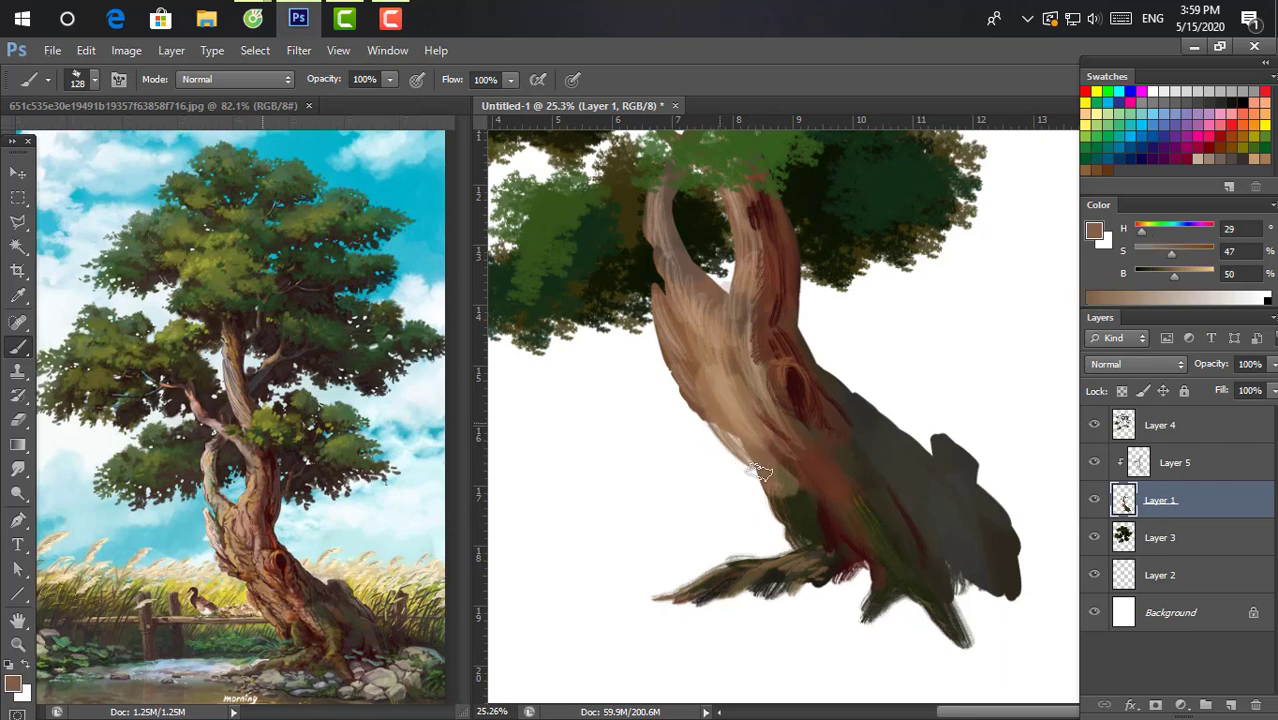
alt+click(813, 458)
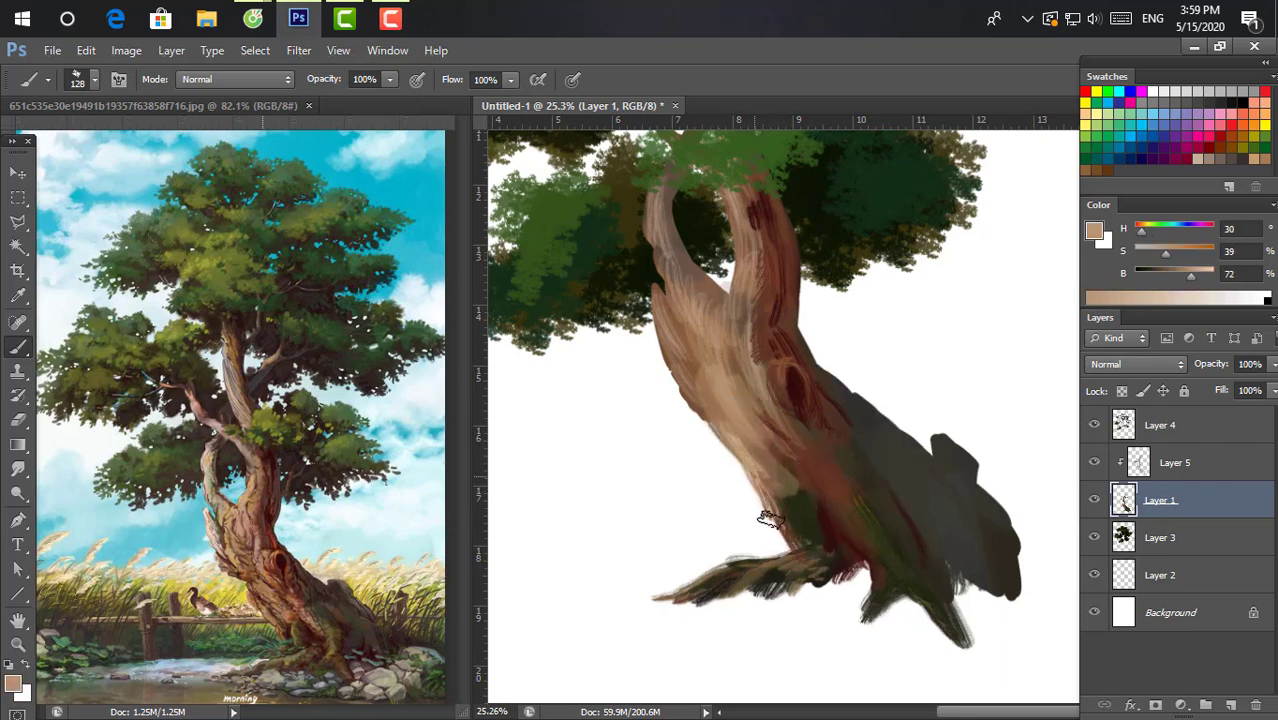
alt+click(800, 476)
alt+click(812, 452)
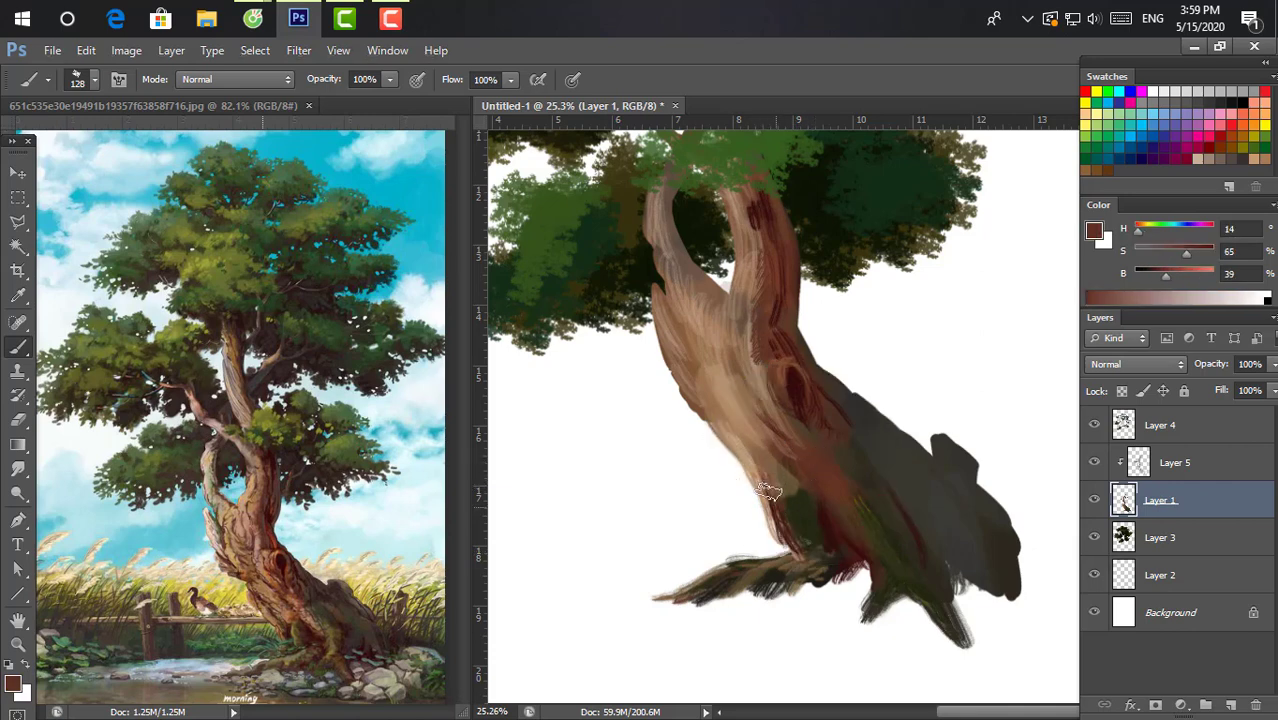
alt+click(795, 386)
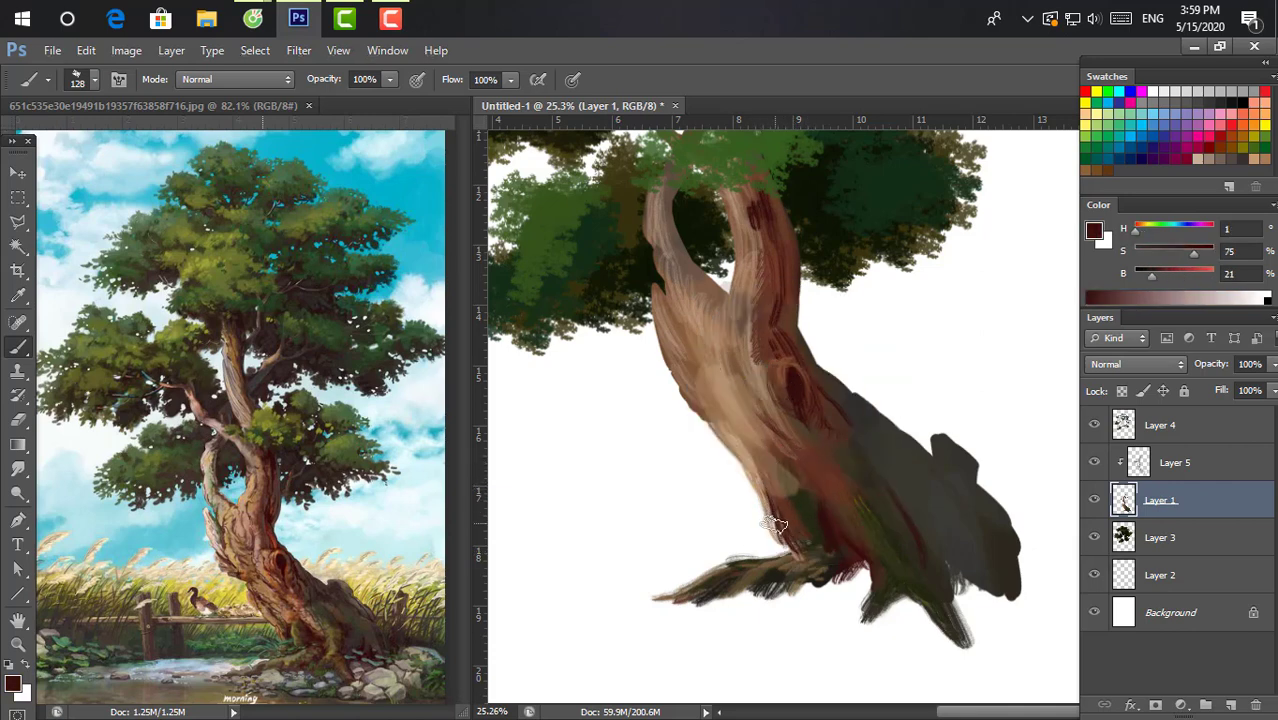
drag(781, 486, 773, 542)
mouse_move(858, 560)
mouse_down()
mouse_move(840, 585)
mouse_move(785, 592)
mouse_up()
drag(927, 508, 941, 545)
On Layer 1, paint sampled dark grey along the shadow's right edge, covering the red.
click(1196, 472)
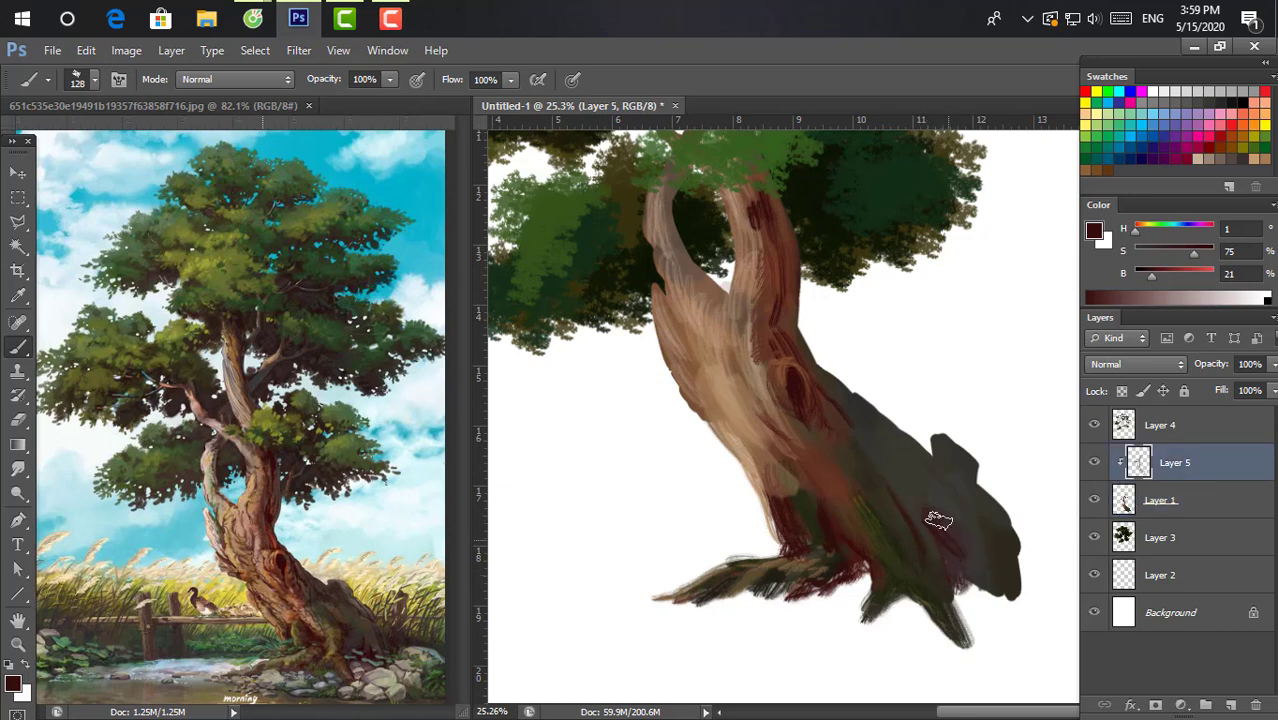
scroll(1000, 530, down, 1)
click(1165, 500)
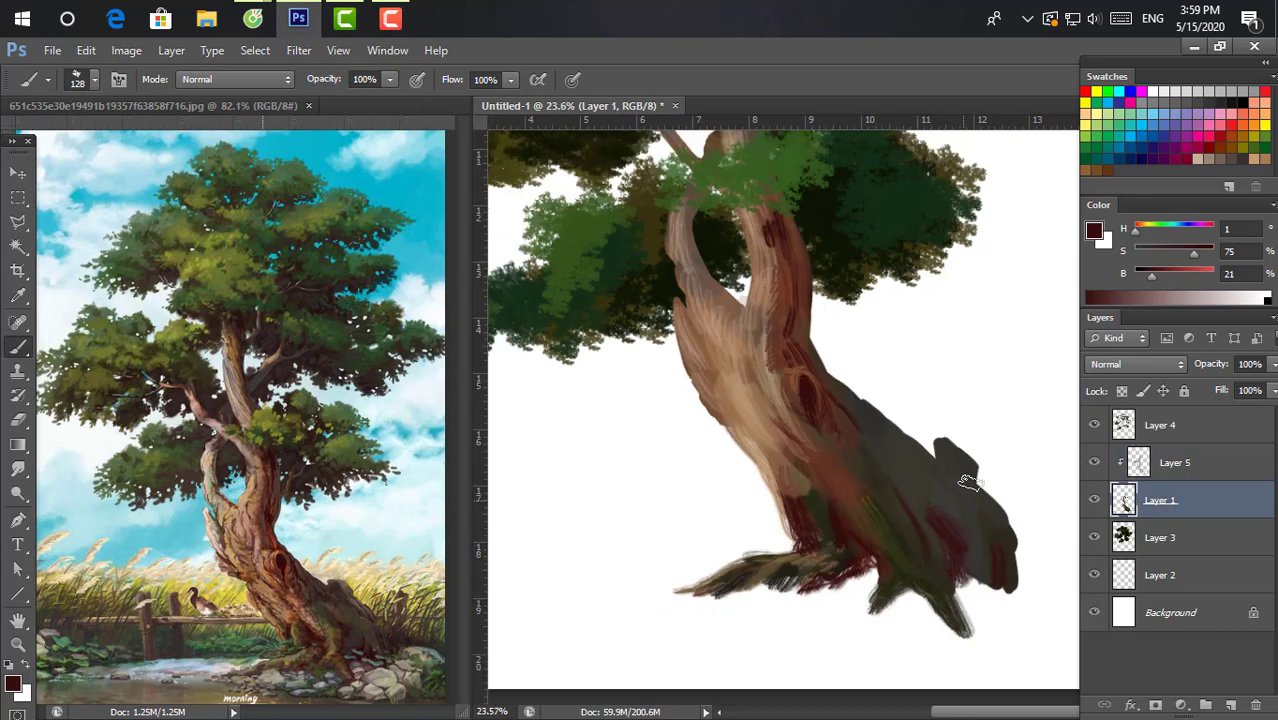
scroll(895, 480, down, 1)
alt+click(895, 480)
mouse_move(900, 448)
mouse_down()
mouse_move(950, 512)
mouse_move(960, 566)
mouse_up()
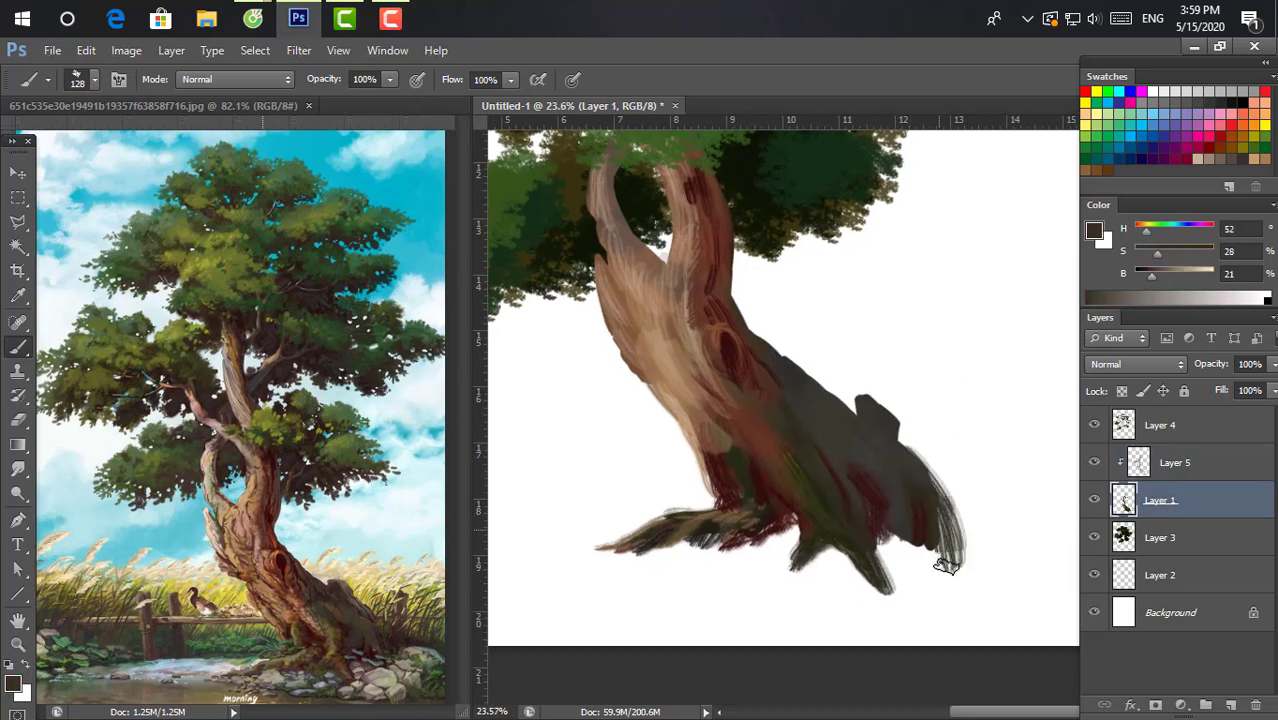
drag(930, 500, 880, 560)
alt+click(917, 530)
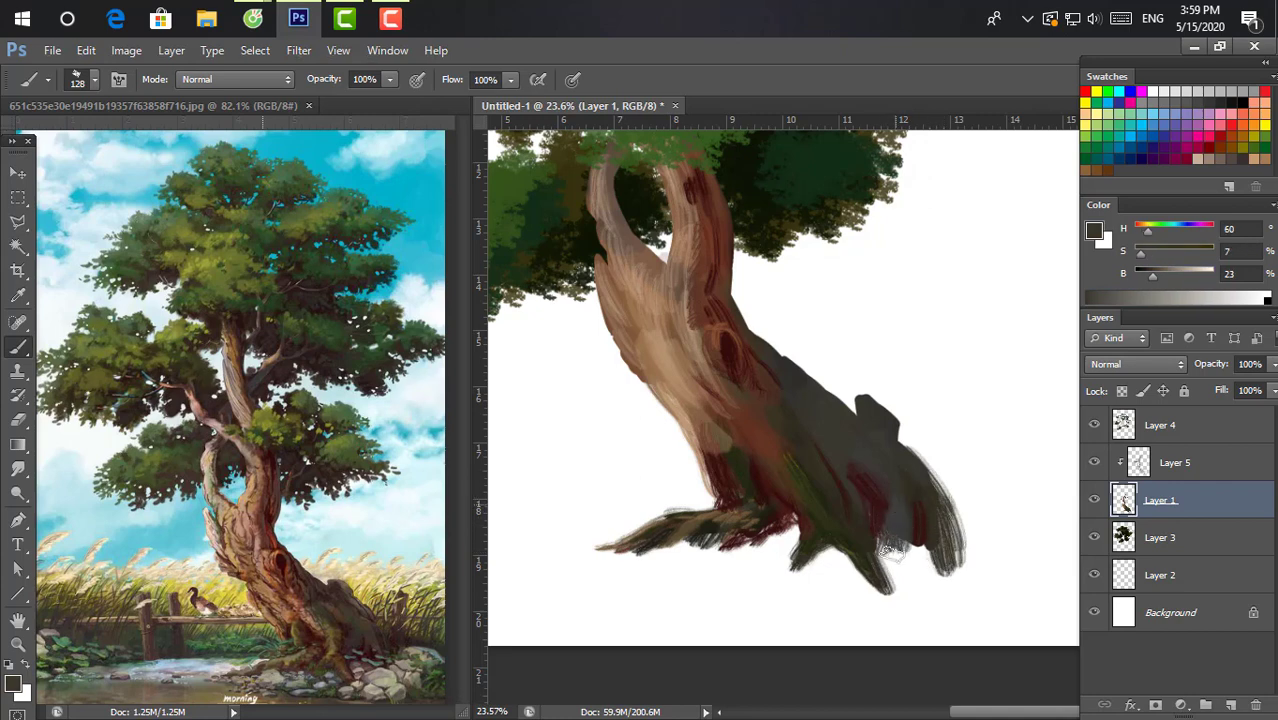
Sample dark red on Layer 5, then paint grey over the shadow's lower right on Layer 1.
click(1200, 460)
alt+click(874, 496)
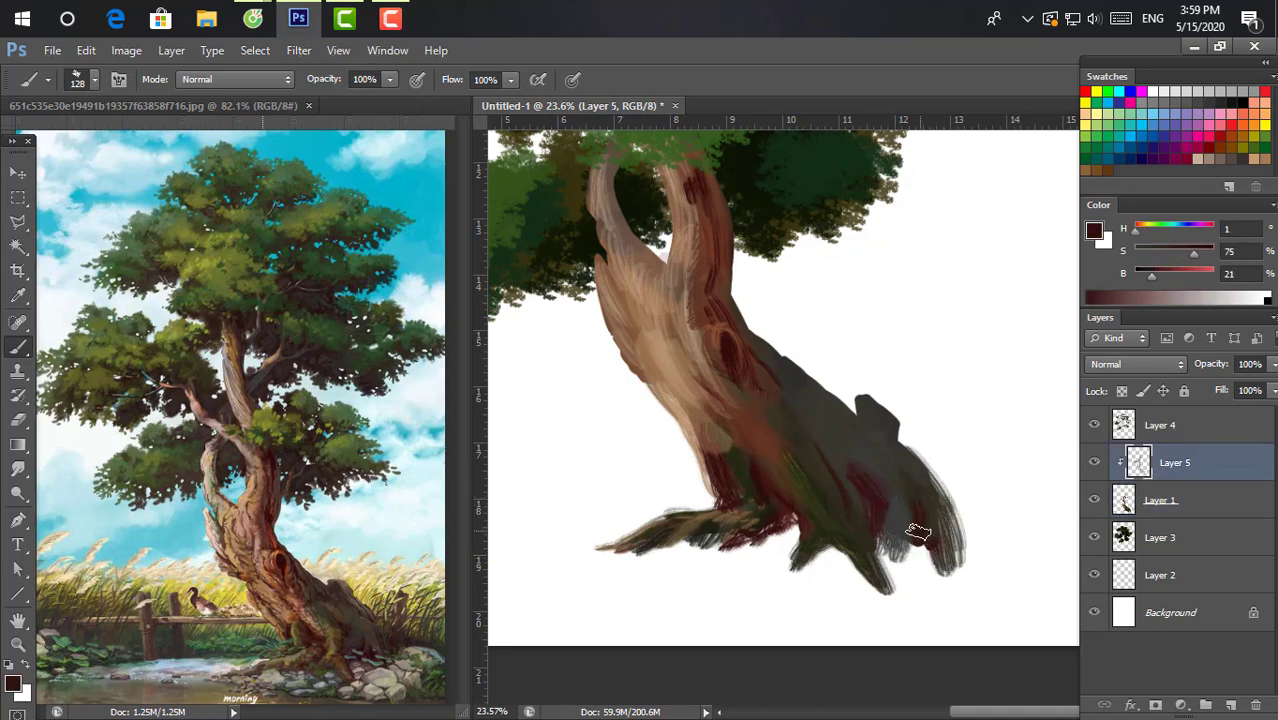
click(1192, 503)
alt+click(905, 490)
mouse_move(910, 500)
mouse_down()
mouse_move(918, 570)
mouse_move(885, 560)
mouse_move(952, 566)
mouse_up()
Enlarge the brush and extend the shadow's lower-right edge downward with broad grey strokes.
click(1175, 468)
alt+click(915, 520)
click(1197, 500)
alt+click(905, 465)
mouse_move(935, 480)
mouse_down()
mouse_move(970, 528)
mouse_move(975, 580)
mouse_up()
drag(975, 525, 975, 600)
drag(945, 500, 950, 590)
drag(940, 530, 945, 600)
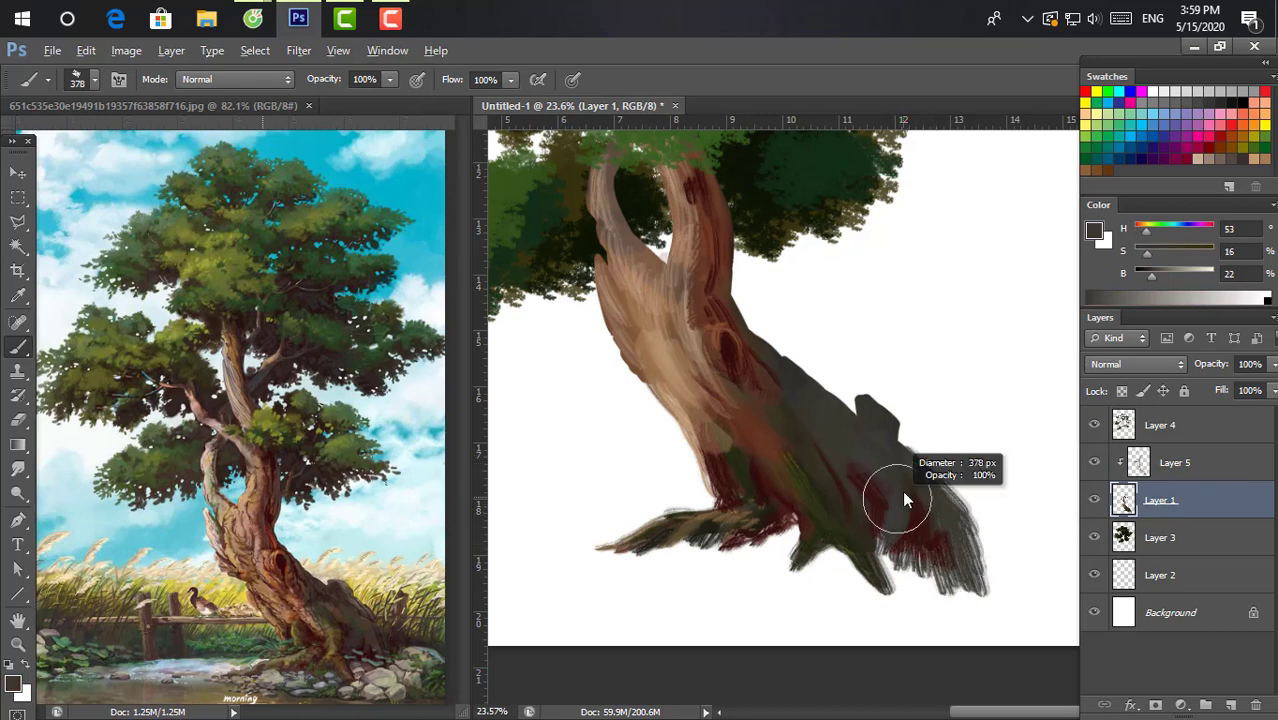
mouse_move(900, 535)
mouse_down()
mouse_move(920, 595)
mouse_move(888, 612)
mouse_move(905, 618)
mouse_up()
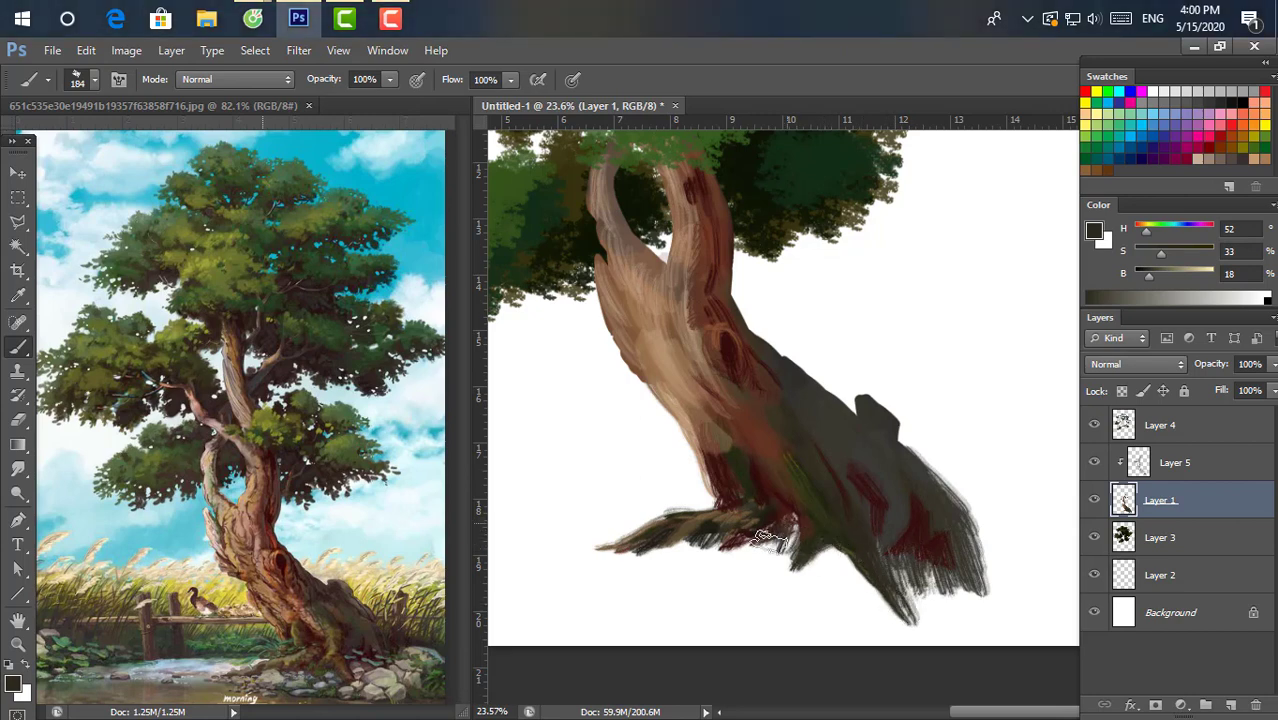
Paint dark red-brown sampled from the trunk base under the root branch.
alt+click(775, 515)
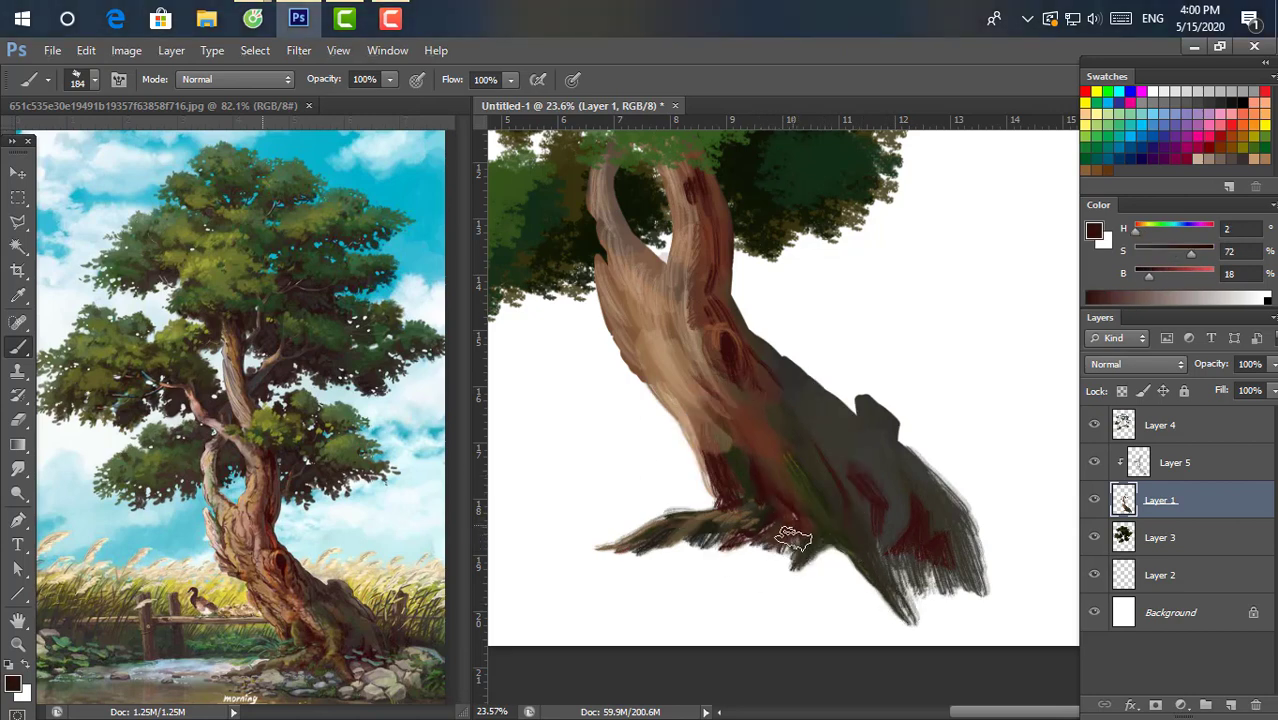
mouse_move(732, 545)
mouse_down()
mouse_move(745, 545)
mouse_move(612, 560)
mouse_up()
scroll(700, 440, up, 3)
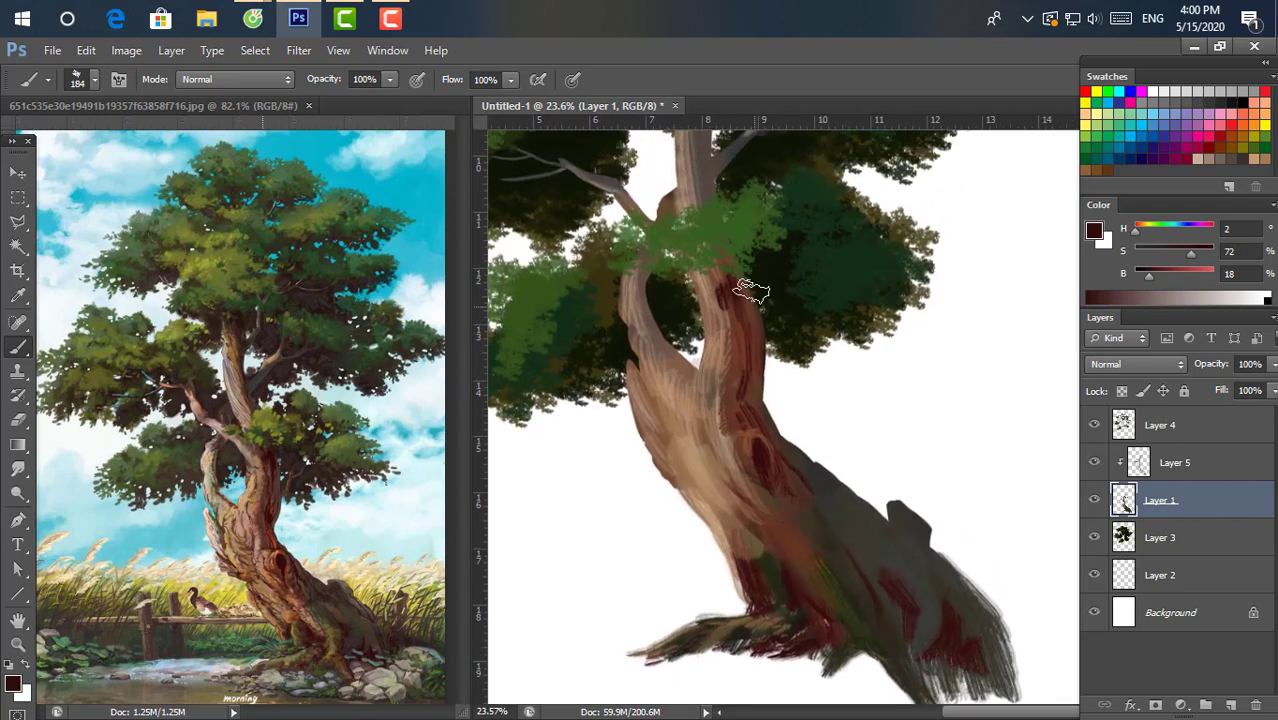
With a smaller brush, streak dark red-brown down the upper trunk's right edge, then sample maroon.
key(bracketleft)
mouse_move(729, 287)
mouse_down()
mouse_move(716, 300)
mouse_move(746, 303)
mouse_up()
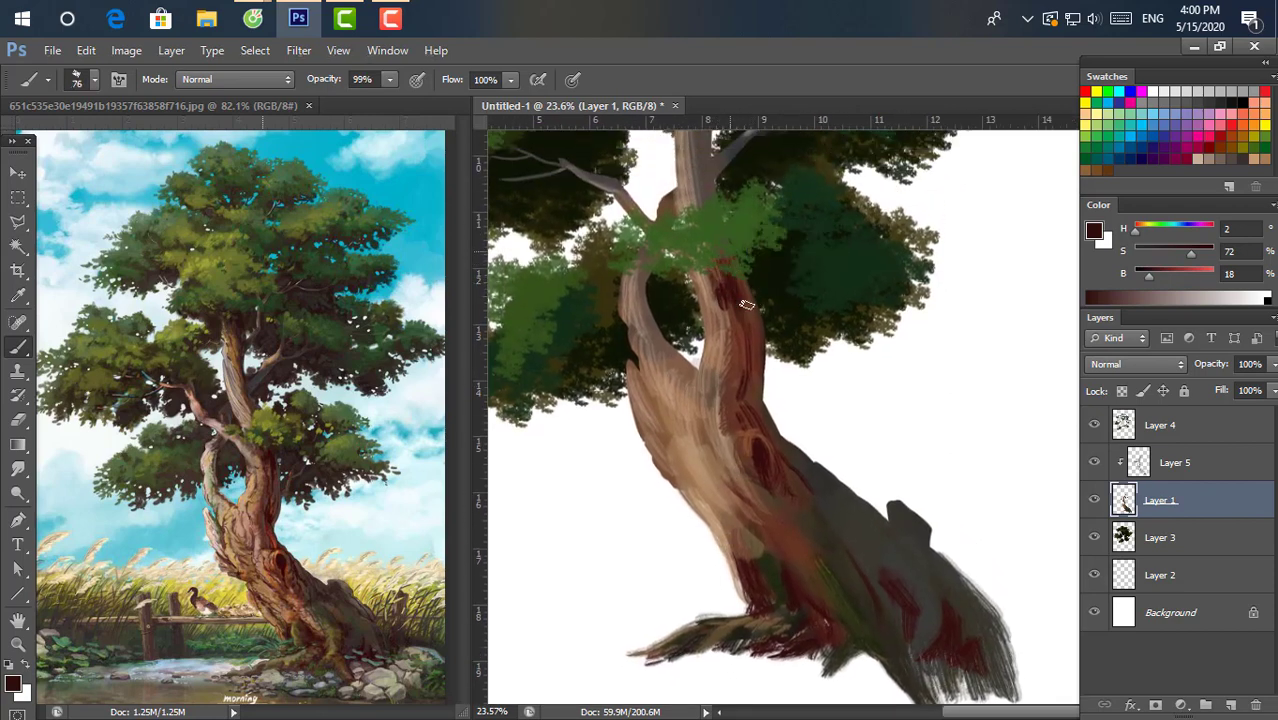
drag(754, 382, 756, 420)
drag(765, 360, 763, 414)
alt+click(751, 417)
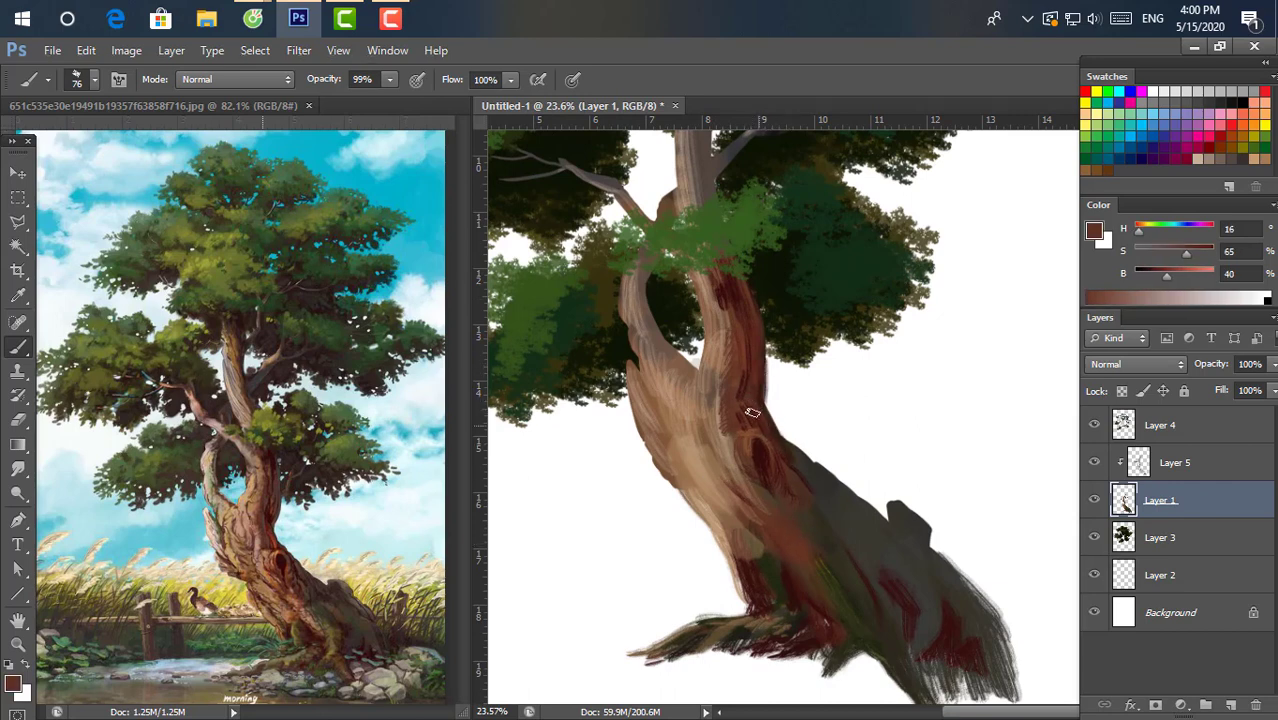
click(1232, 104)
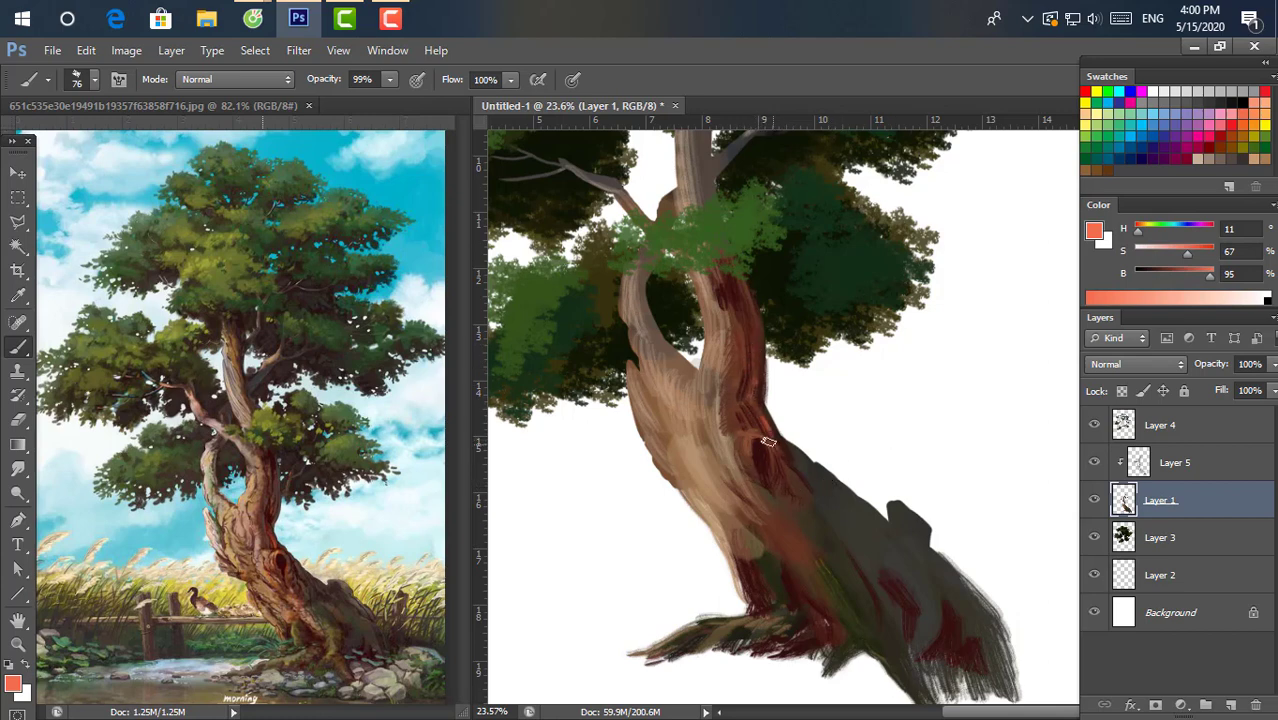
alt+click(786, 465)
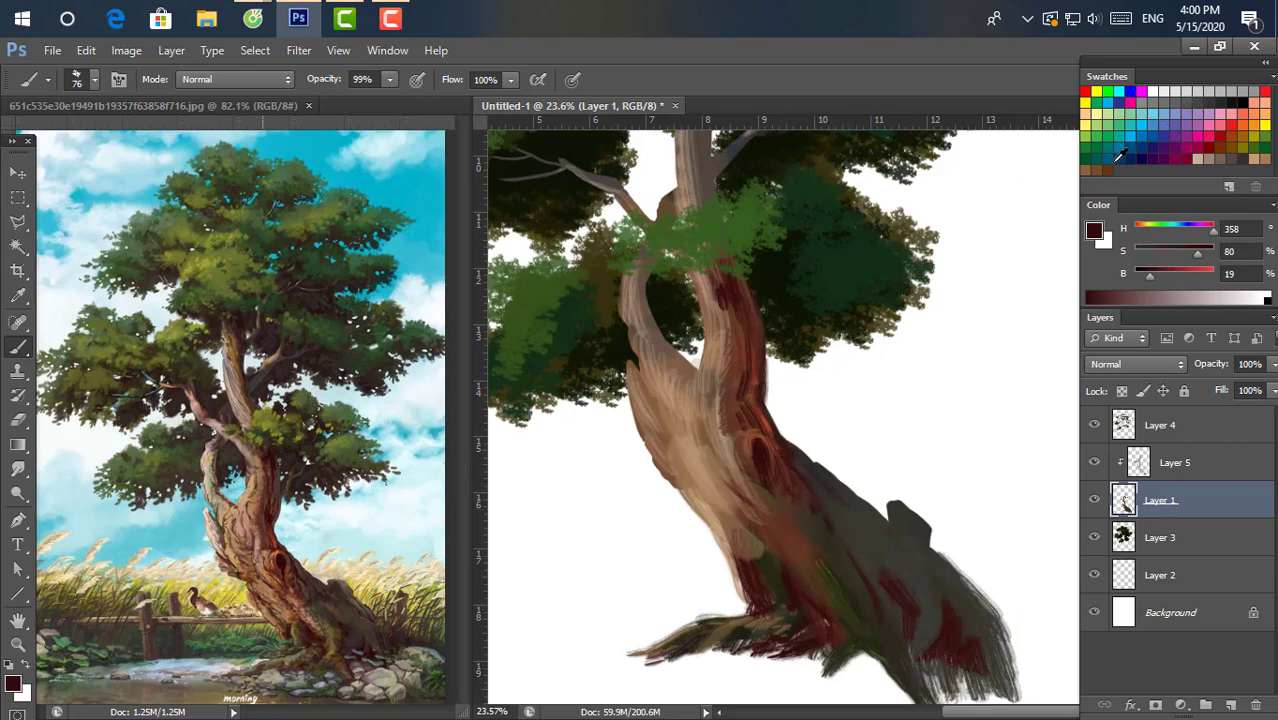
Mix a cool blue-grey teal with a larger brush and light the trunk shadow's top and side.
click(1165, 133)
drag(1189, 273, 1150, 273)
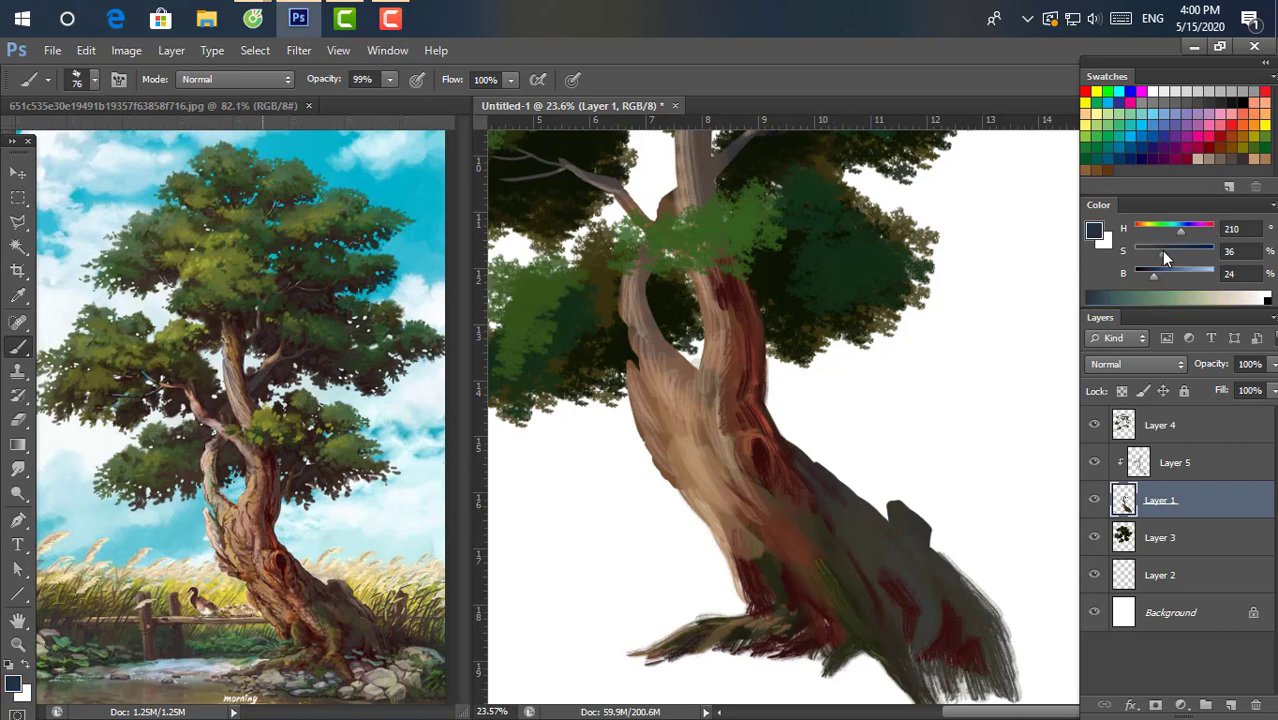
drag(845, 482, 827, 512)
mouse_move(1153, 275)
mouse_down()
mouse_move(1178, 274)
mouse_move(1168, 233)
mouse_up()
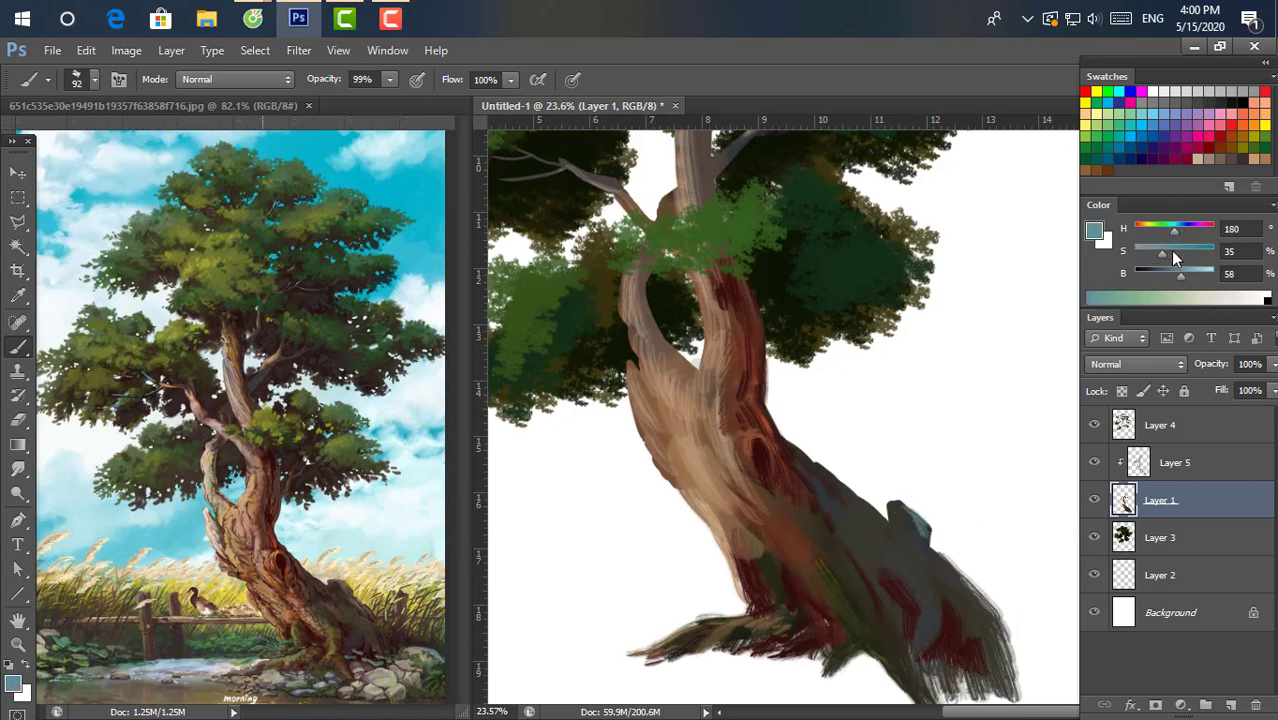
drag(1186, 277, 1172, 277)
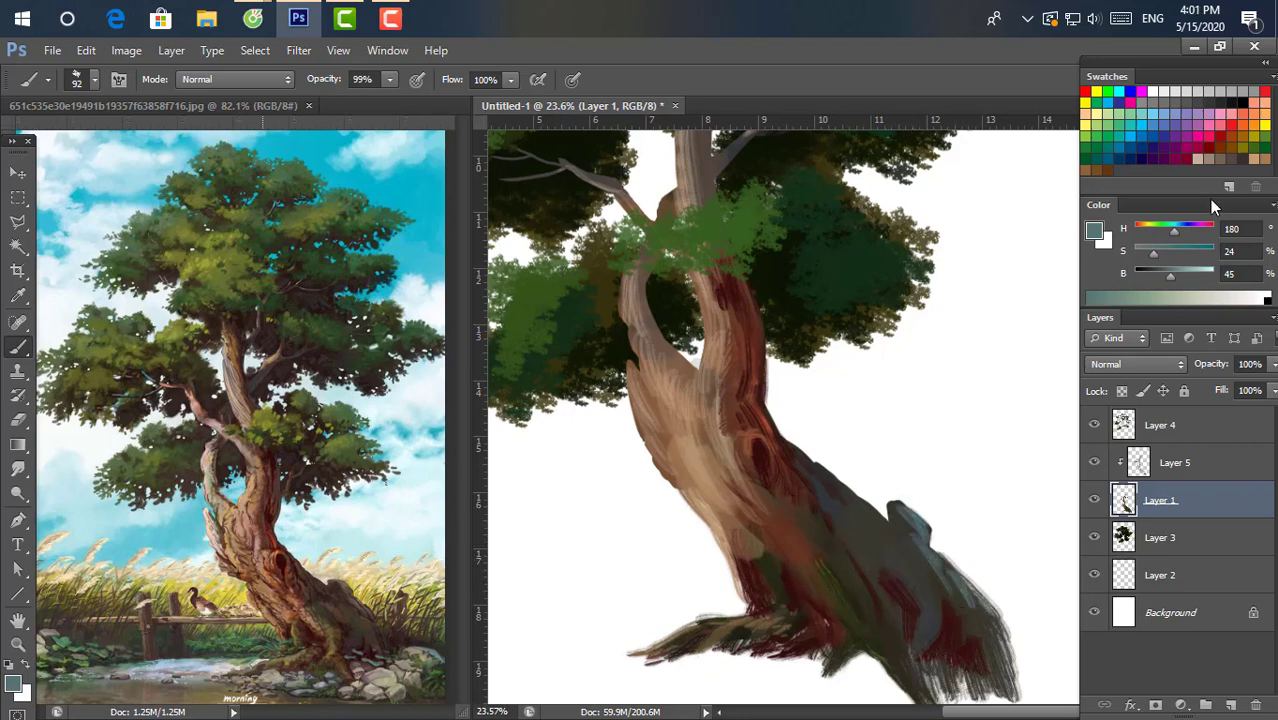
drag(1156, 258, 1140, 256)
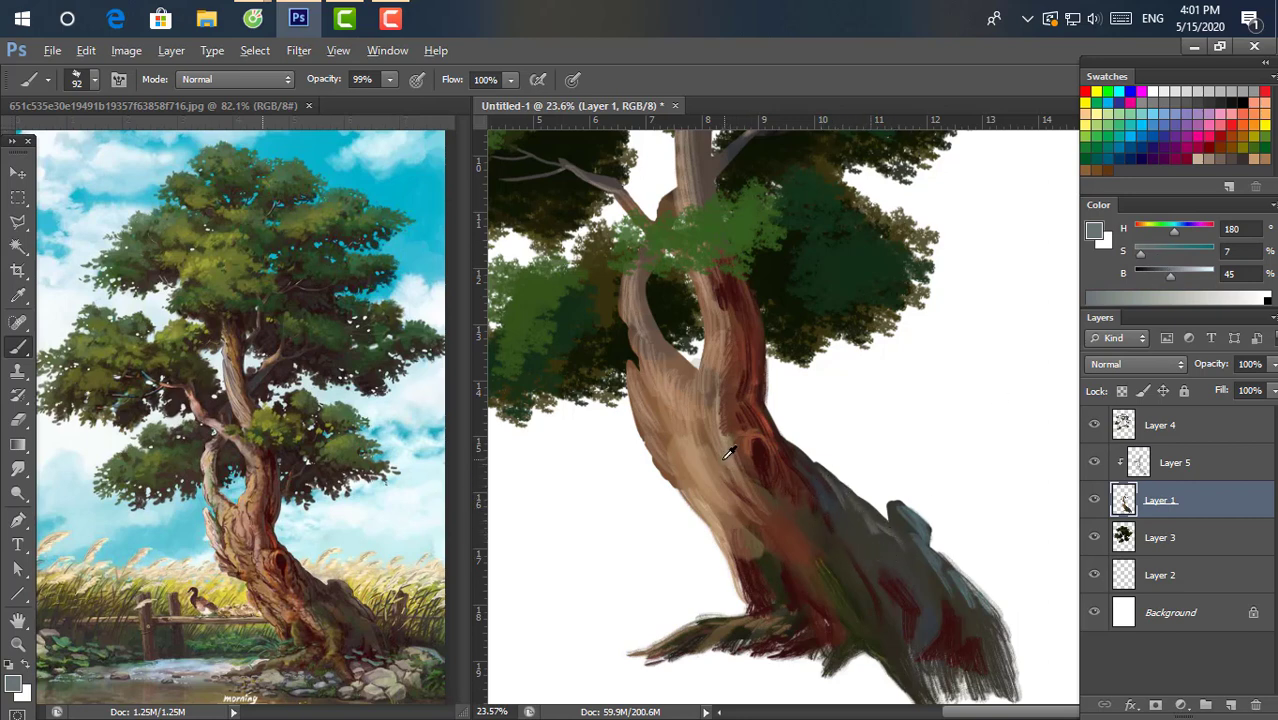
alt+click(704, 436)
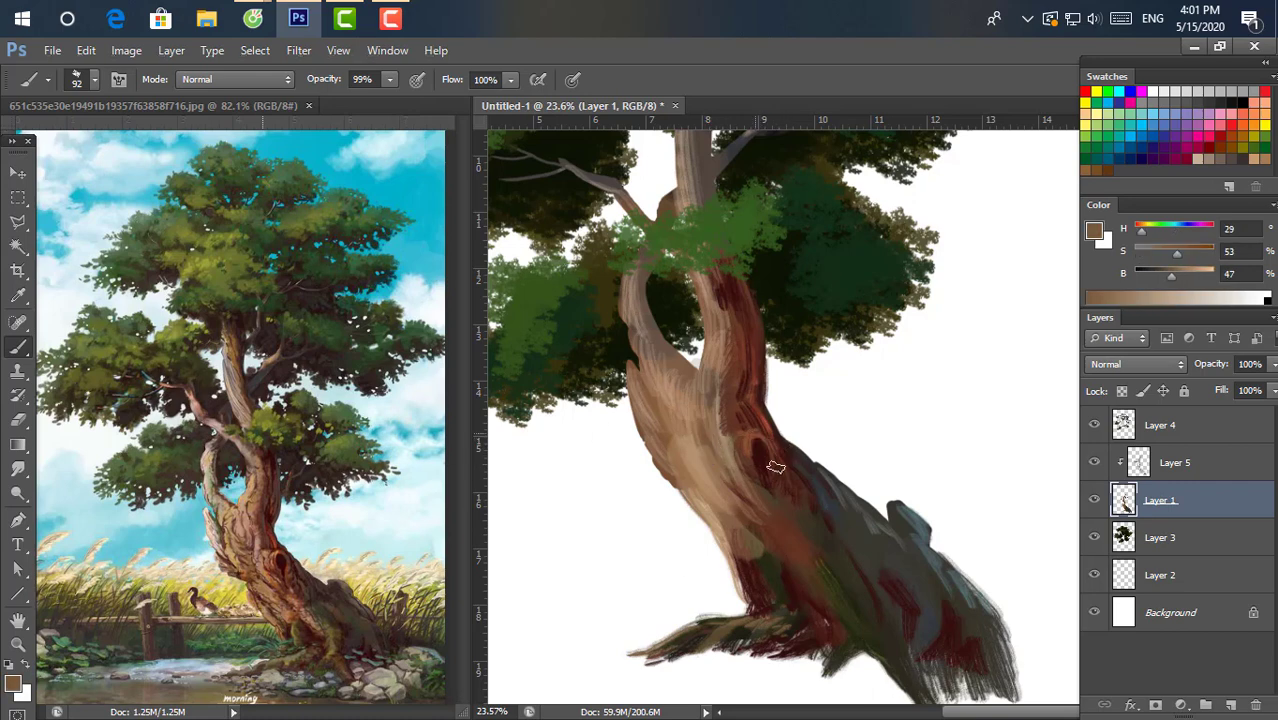
key(alt+bracketright)
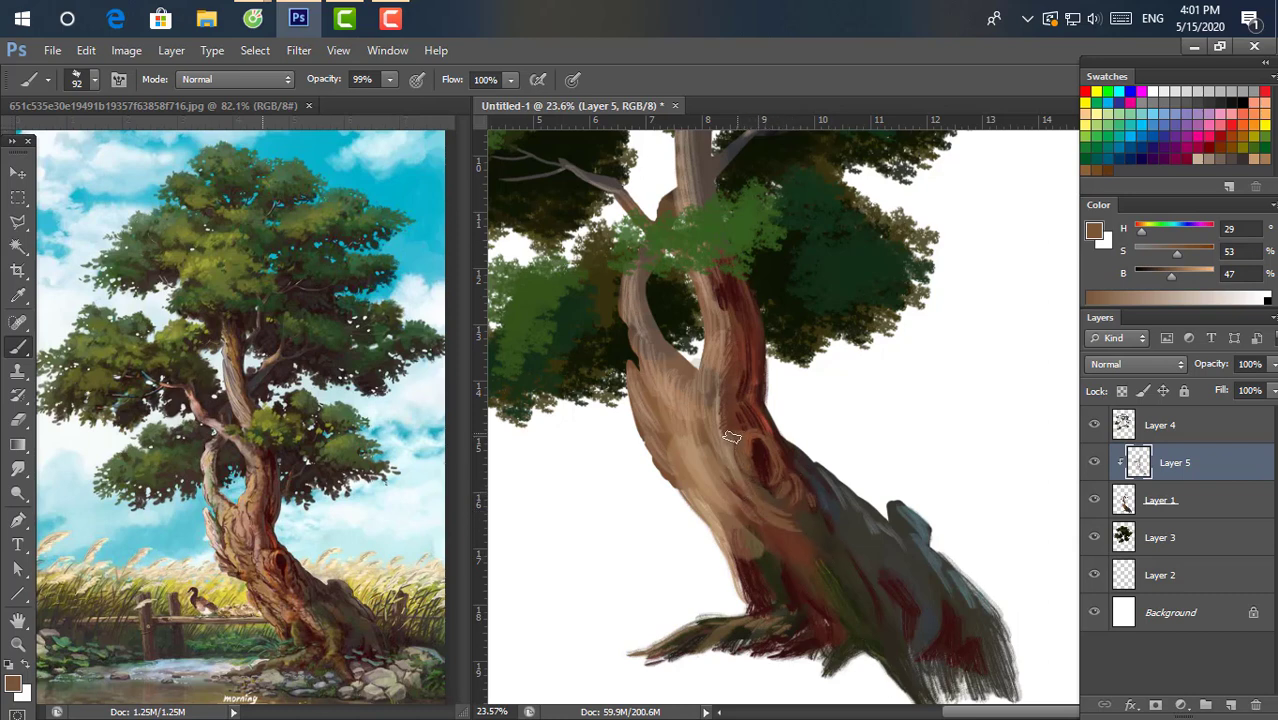
Sample dark red and shrink the brush for fine bark lines, then pan to the lower trunk.
alt+click(745, 402)
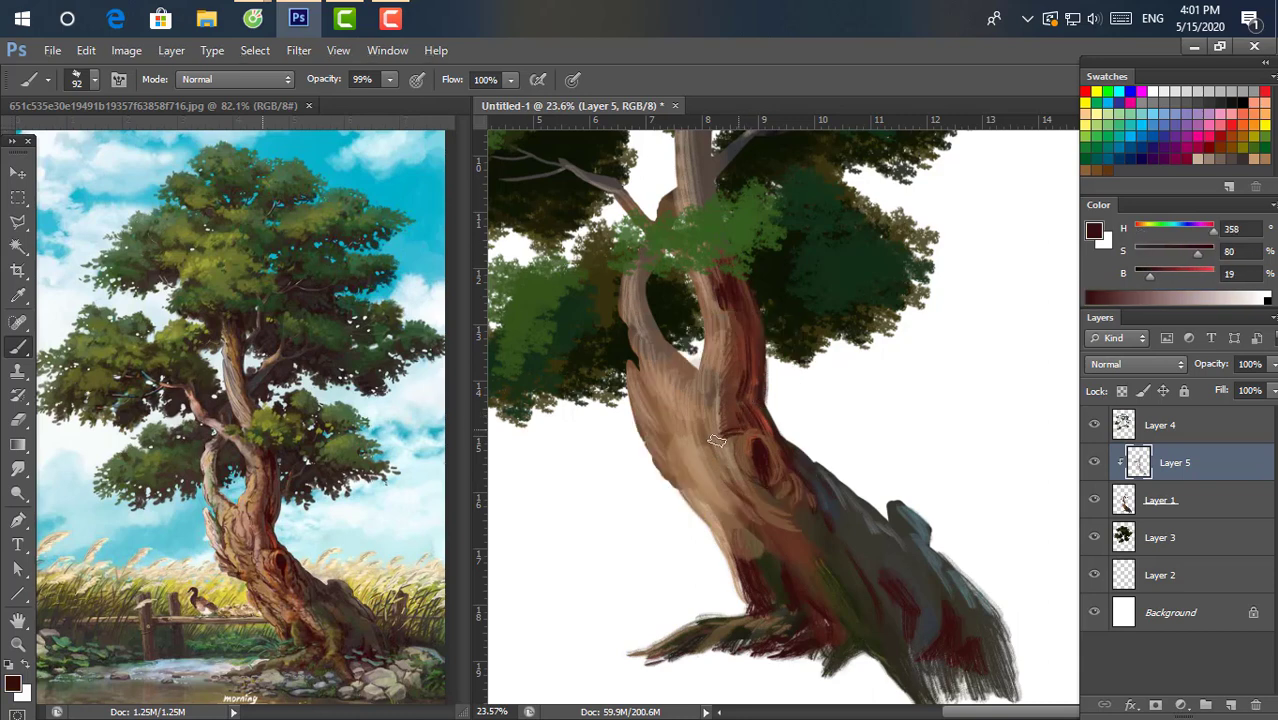
mouse_move(710, 352)
mouse_down()
mouse_move(705, 297)
mouse_move(718, 354)
mouse_up()
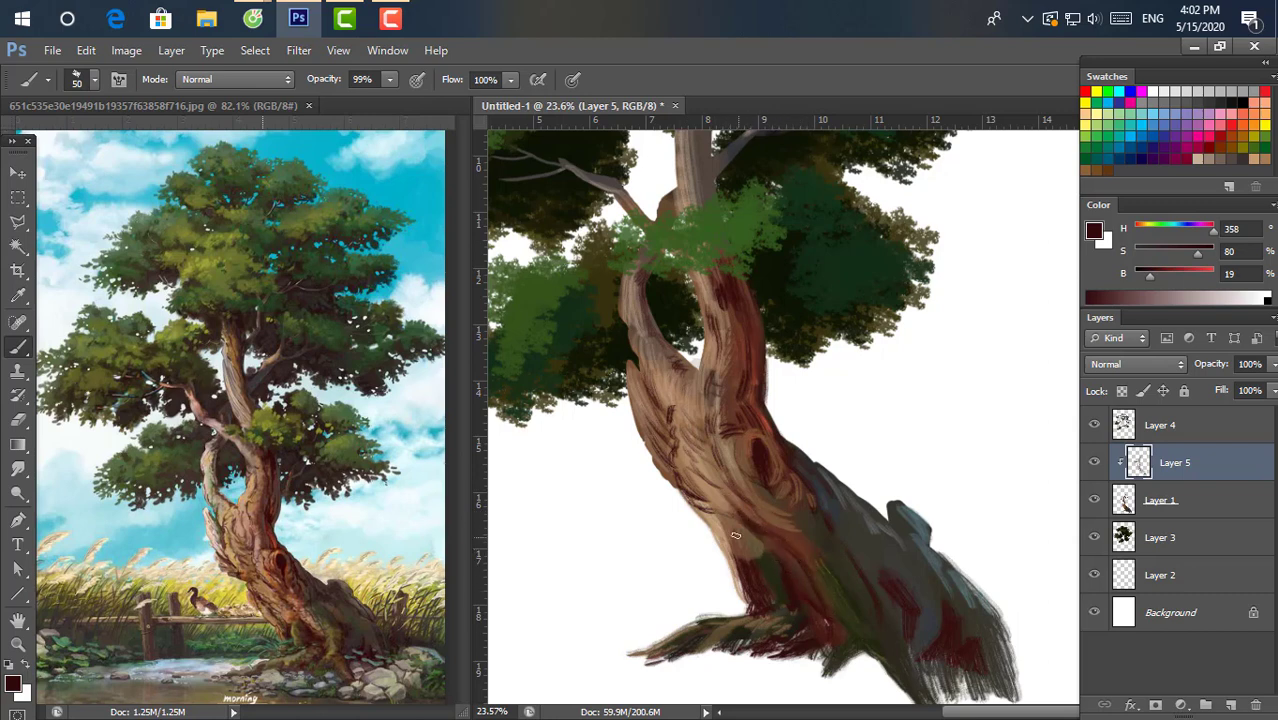
drag(762, 583, 742, 521)
Sample an olive brown from the reference tree and paint olive-yellow strokes on the trunk base.
alt+click(732, 477)
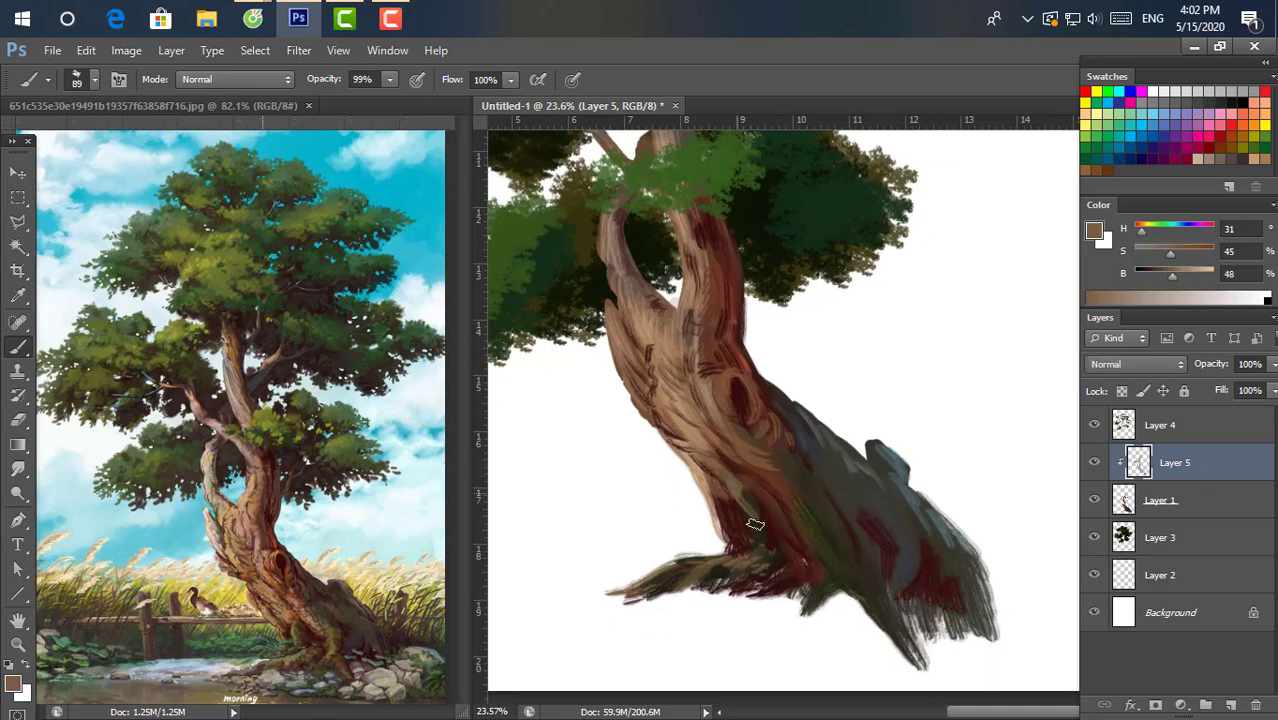
alt+click(699, 423)
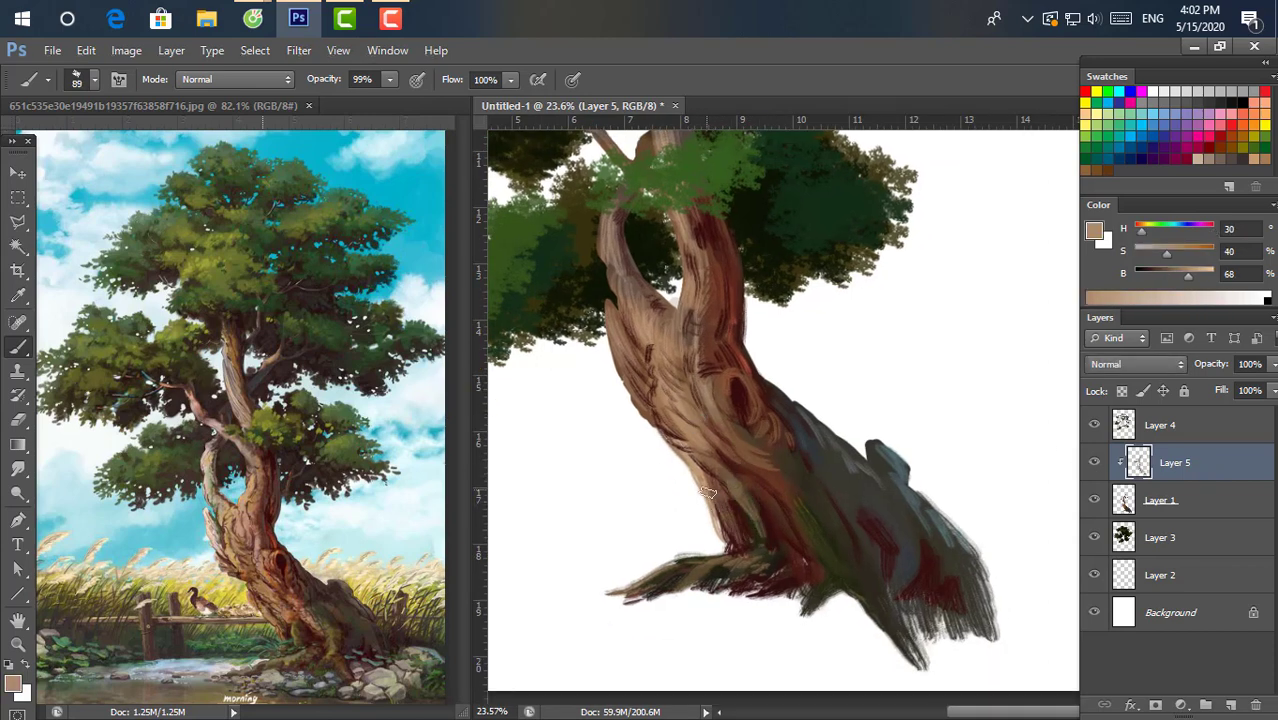
alt+click(298, 624)
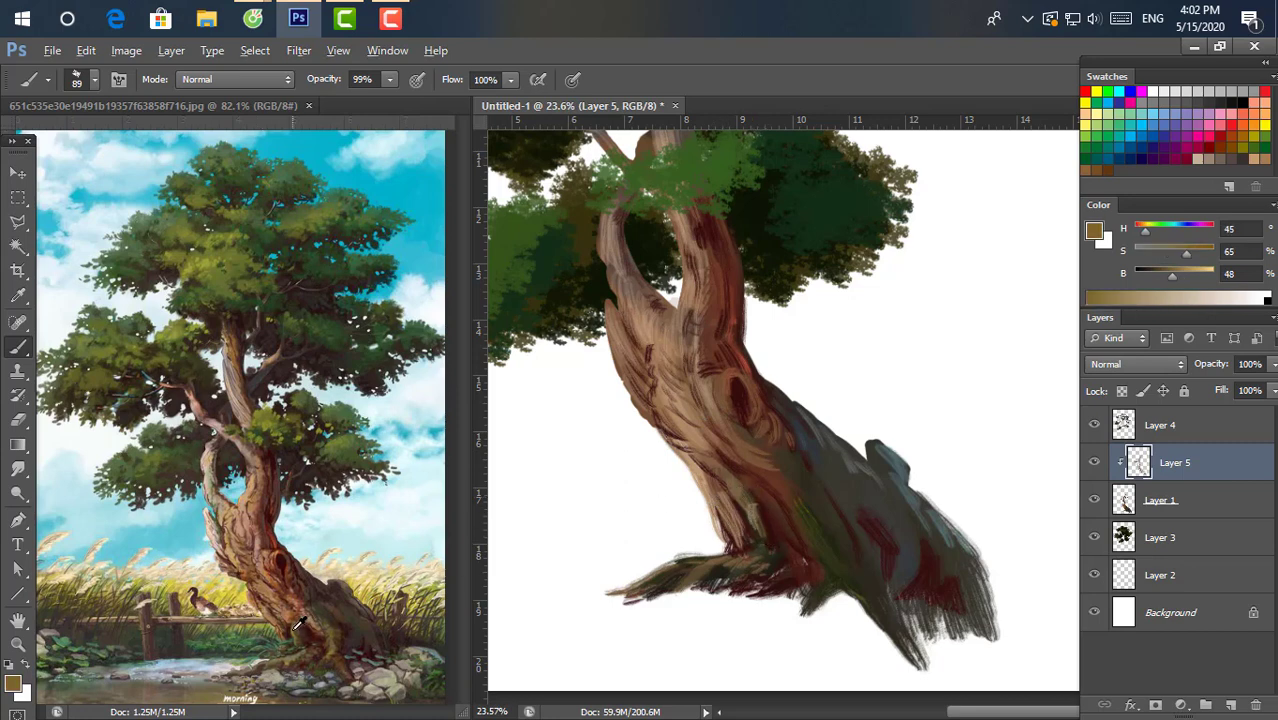
mouse_move(767, 525)
mouse_down()
mouse_move(762, 560)
mouse_move(756, 500)
mouse_move(767, 499)
mouse_up()
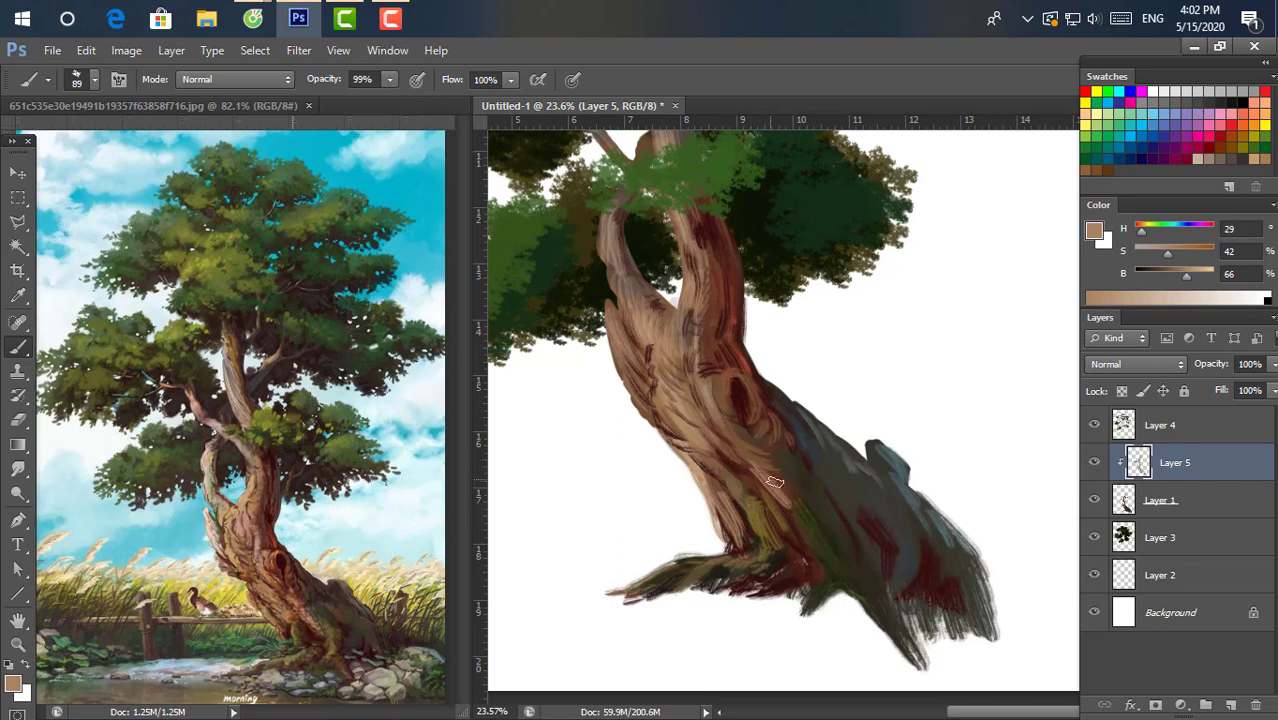
Paint dark red strokes along the root base, lower trunk and up the trunk's left edge.
alt+click(750, 443)
alt+click(755, 444)
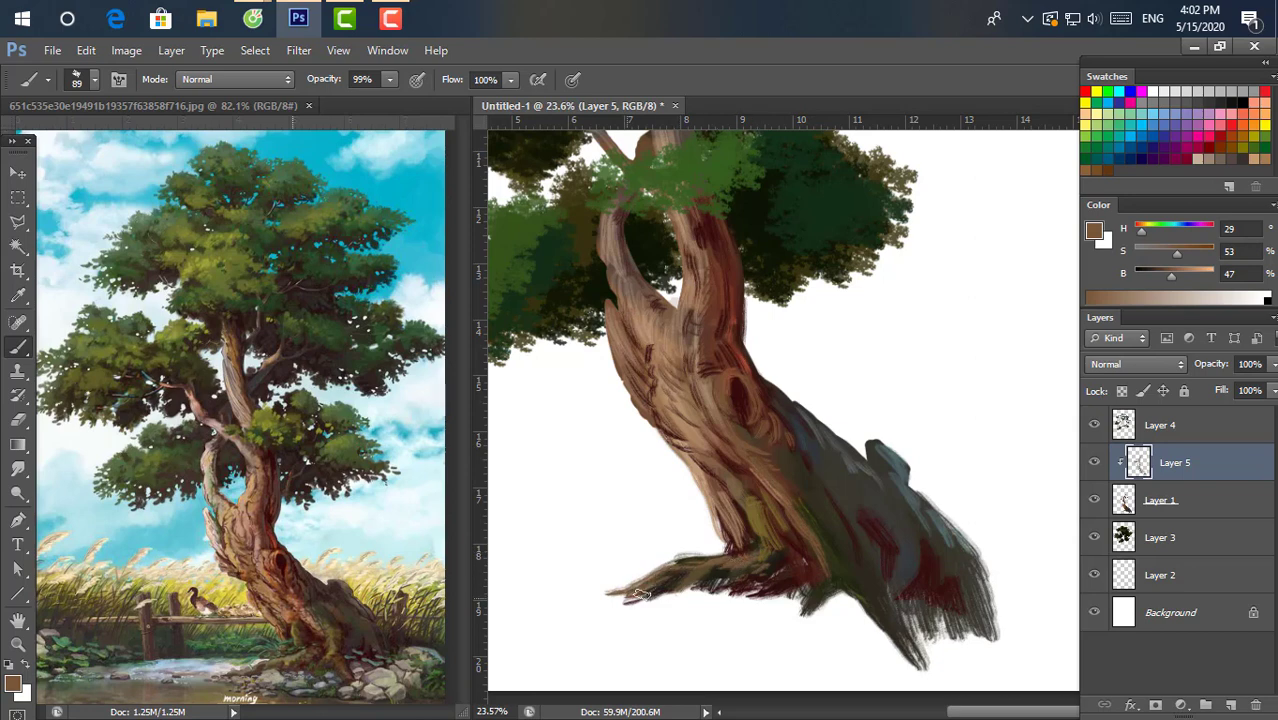
alt+click(747, 485)
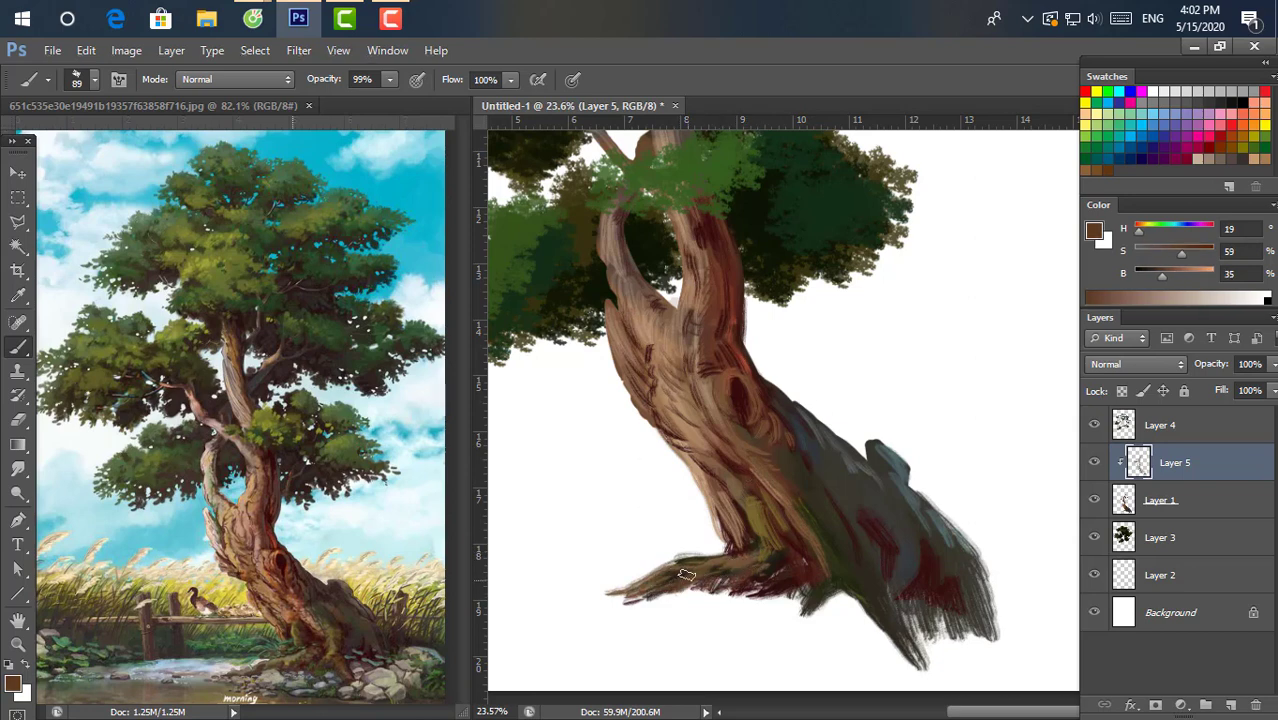
alt+click(782, 567)
drag(755, 572, 648, 601)
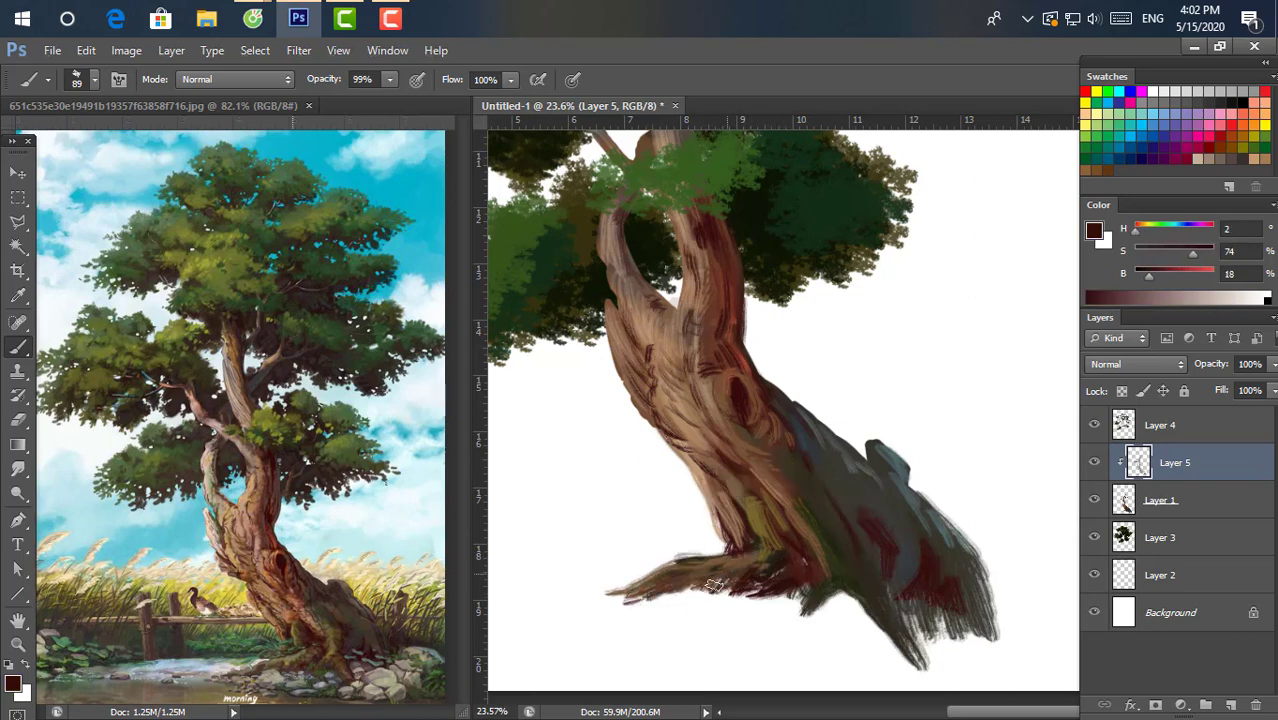
drag(789, 540, 741, 481)
drag(632, 358, 650, 394)
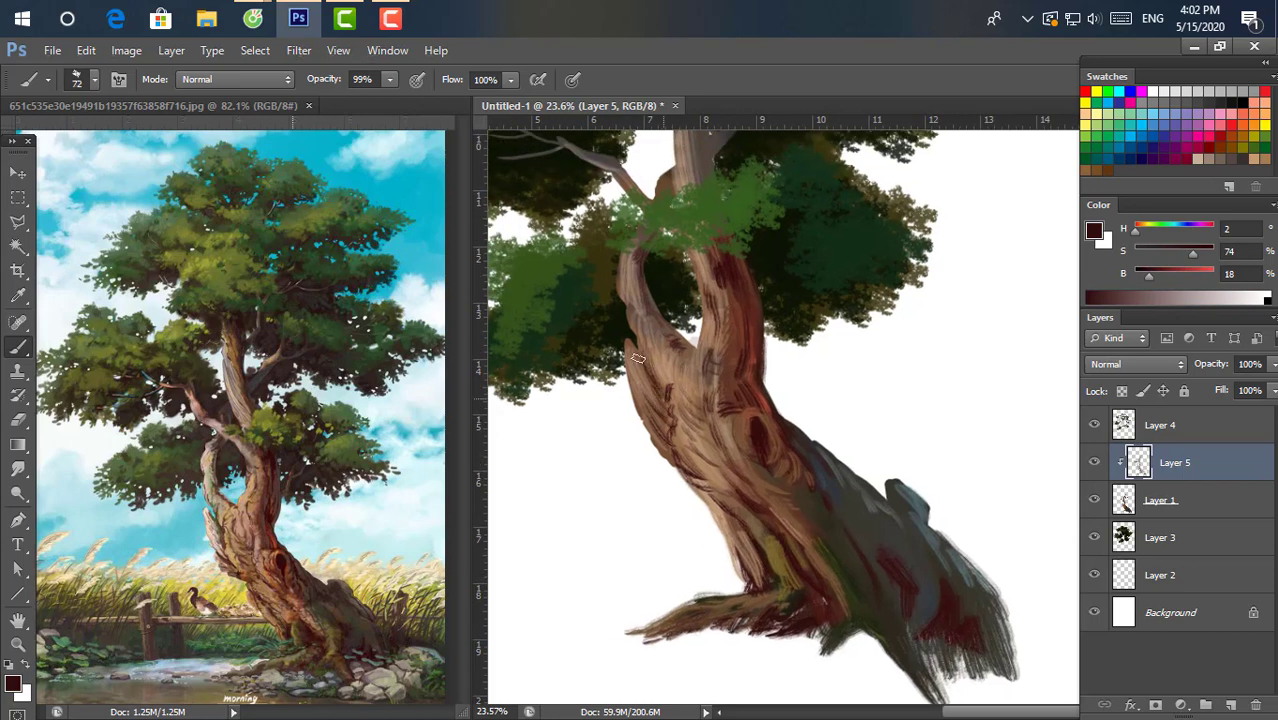
drag(645, 349, 623, 287)
Paint light brown and pale beige bark strokes on the upper trunk, adjusting brush size.
scroll(700, 350, down, 3)
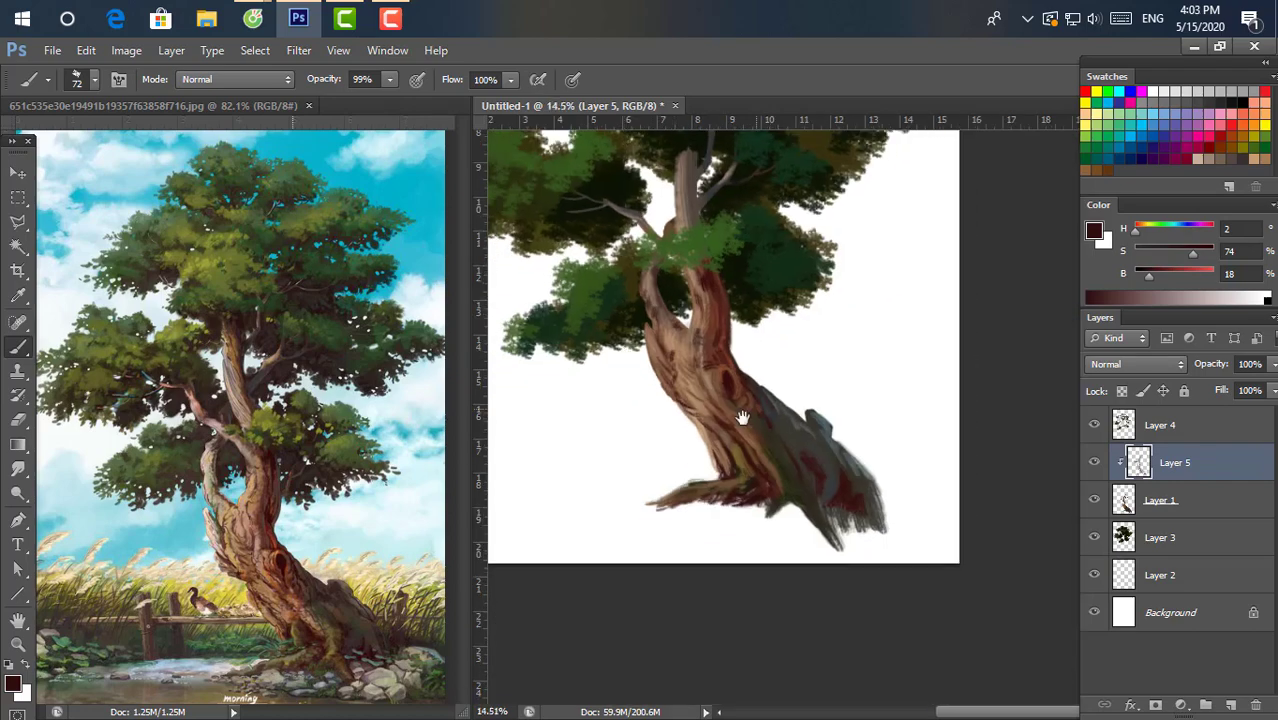
drag(742, 422, 750, 452)
scroll(750, 452, up, 2)
scroll(750, 452, up, 2)
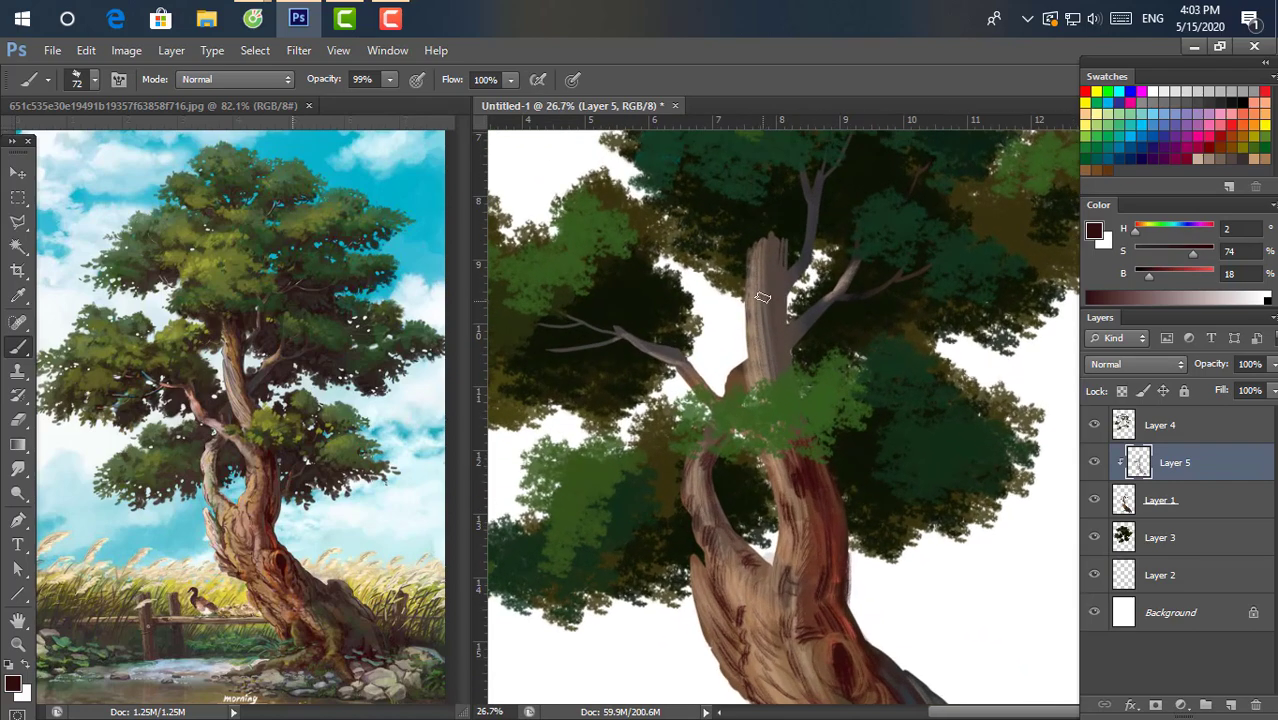
alt+click(236, 340)
mouse_move(745, 285)
mouse_down()
mouse_move(765, 255)
mouse_move(785, 390)
mouse_up()
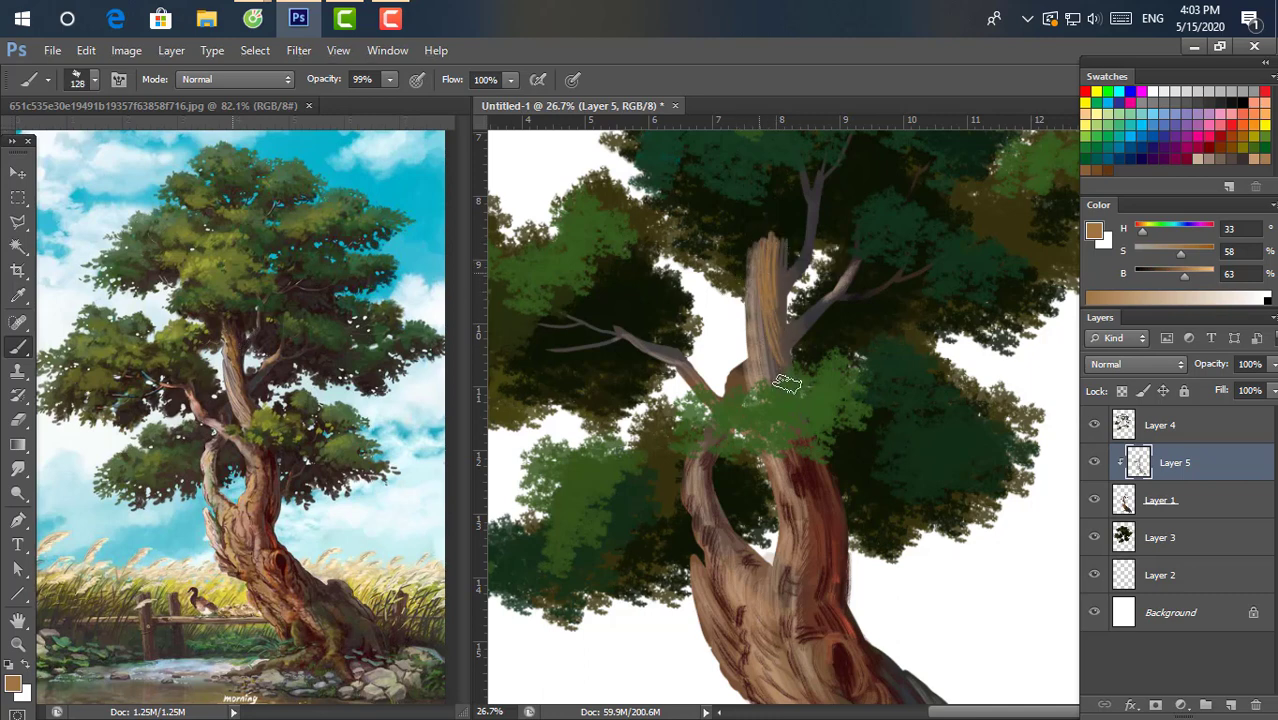
alt+click(246, 385)
alt+right_click(775, 300)
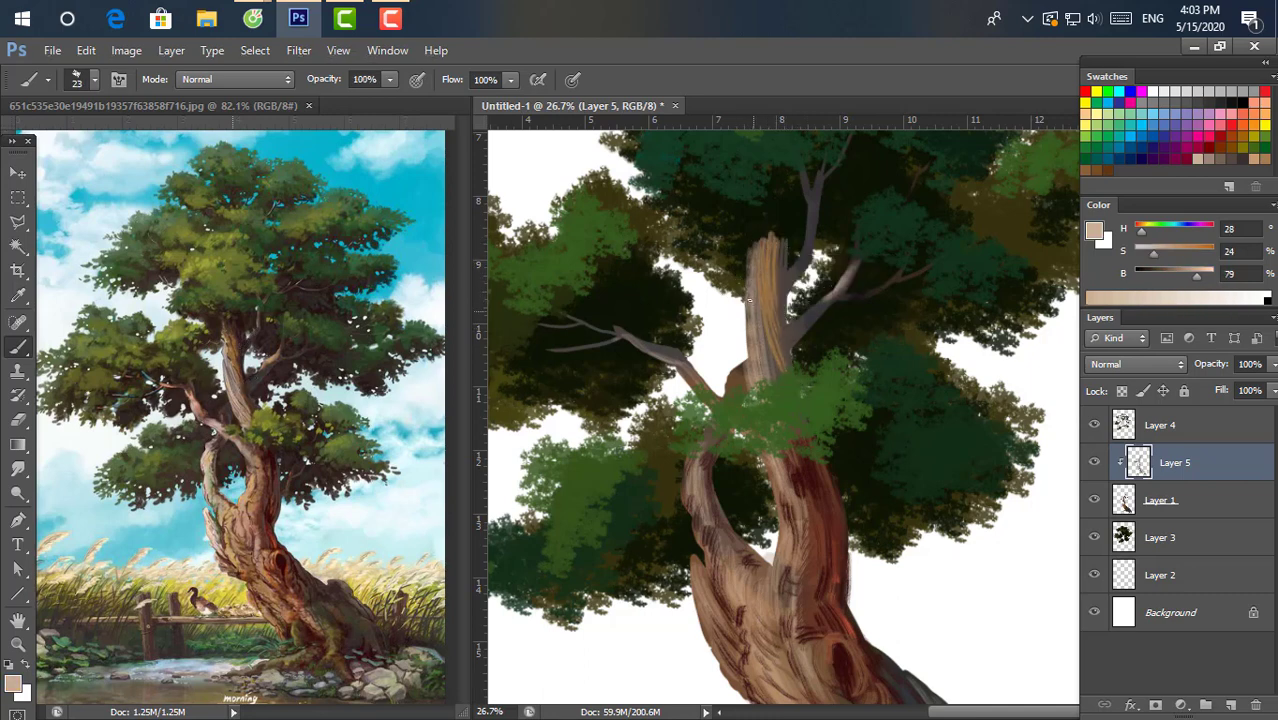
alt+right_click(749, 300)
On Layer 5, paint dark brown streaks down the upper trunk and along the thin branch above.
alt+click(812, 501)
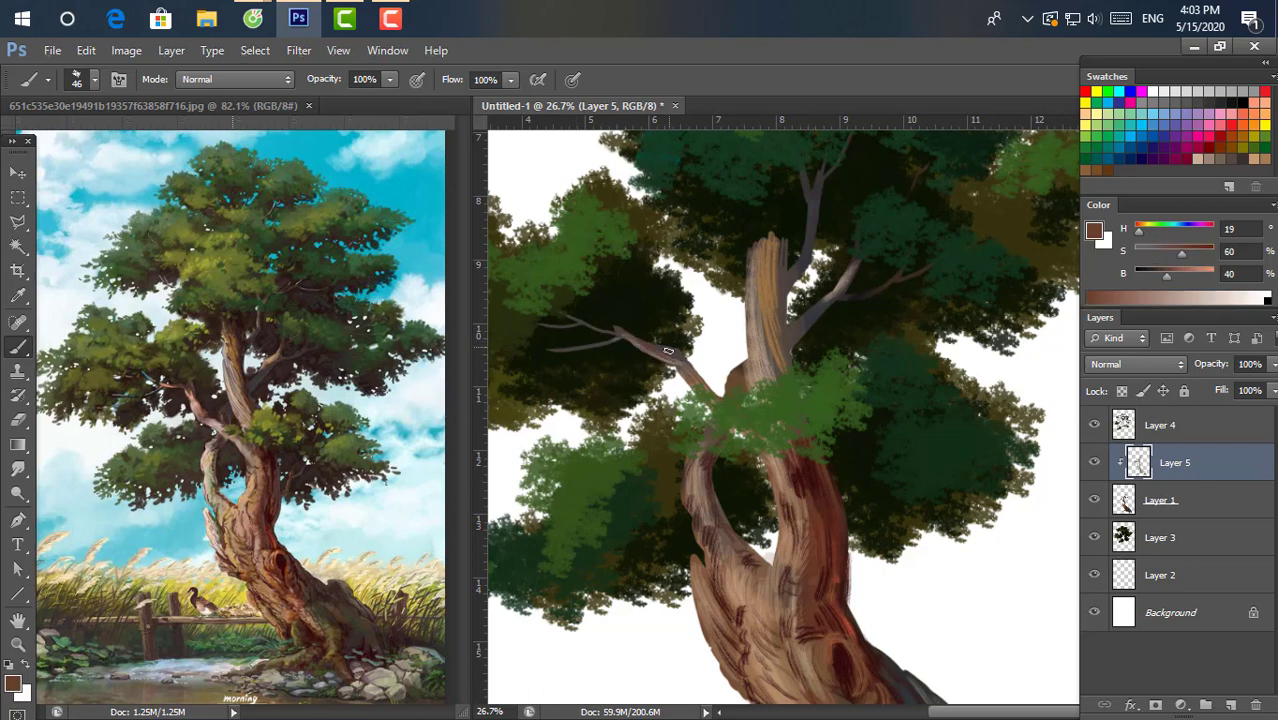
click(1197, 496)
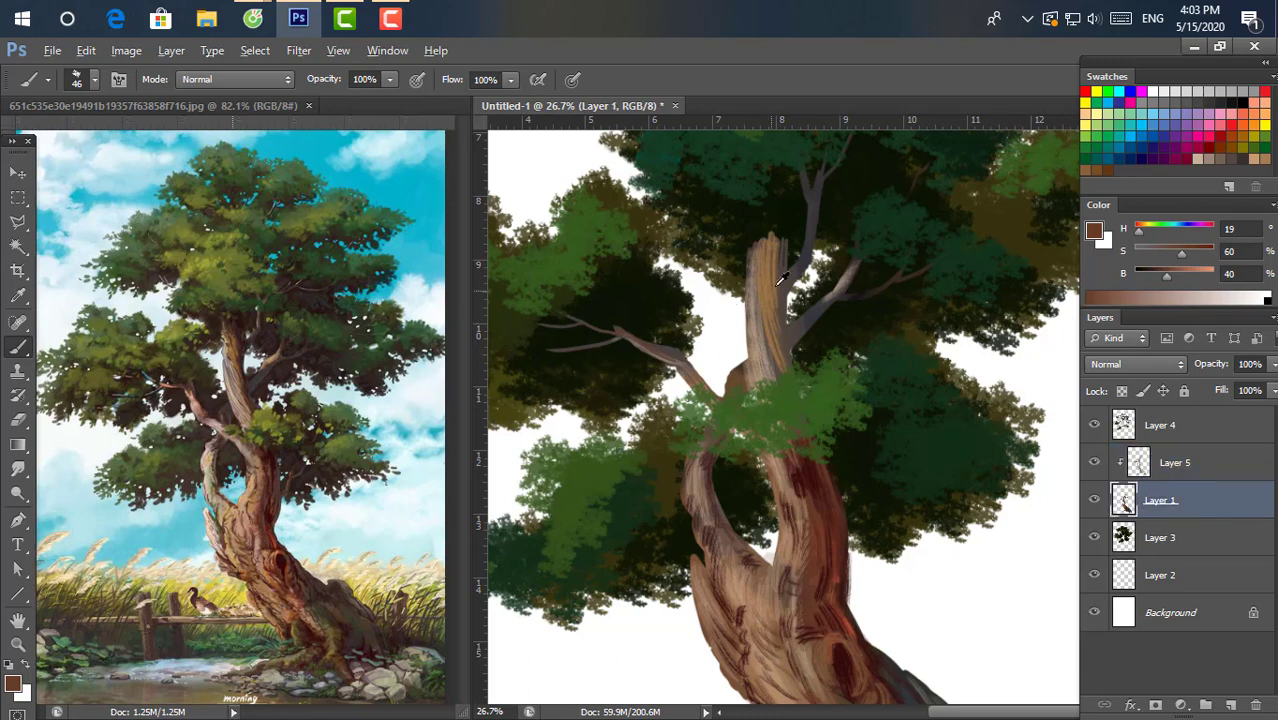
alt+click(615, 331)
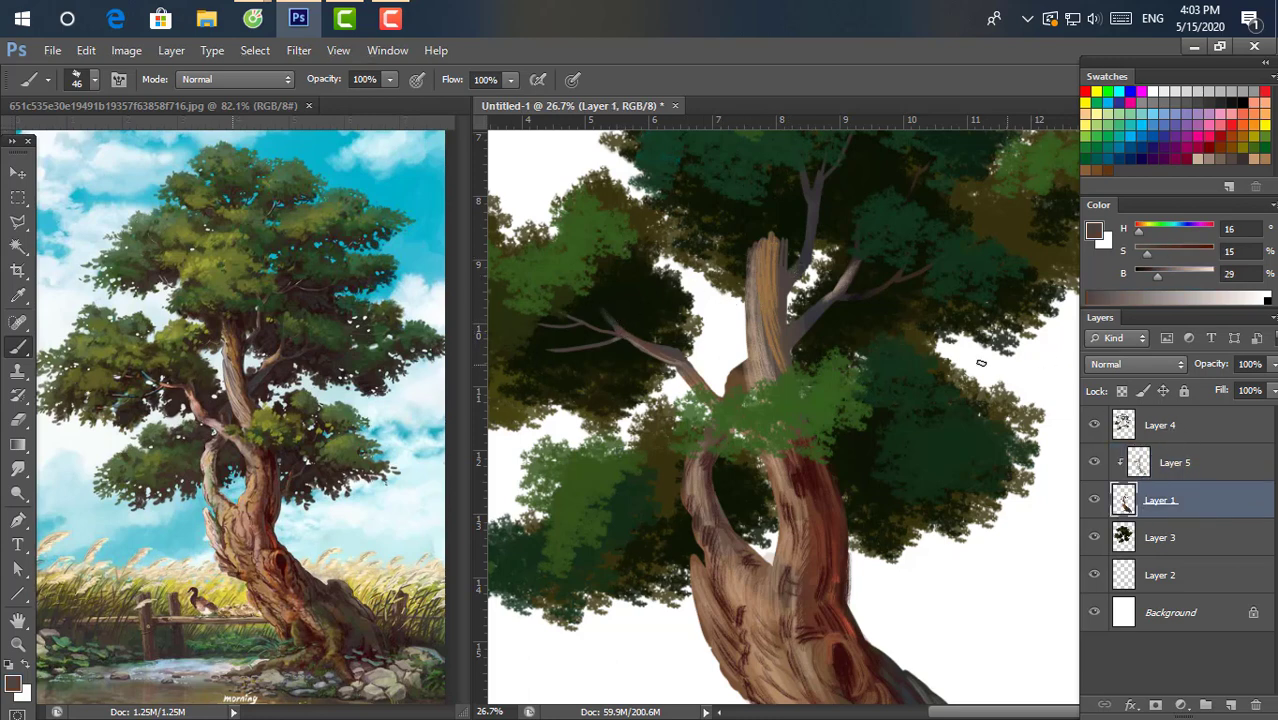
click(1138, 470)
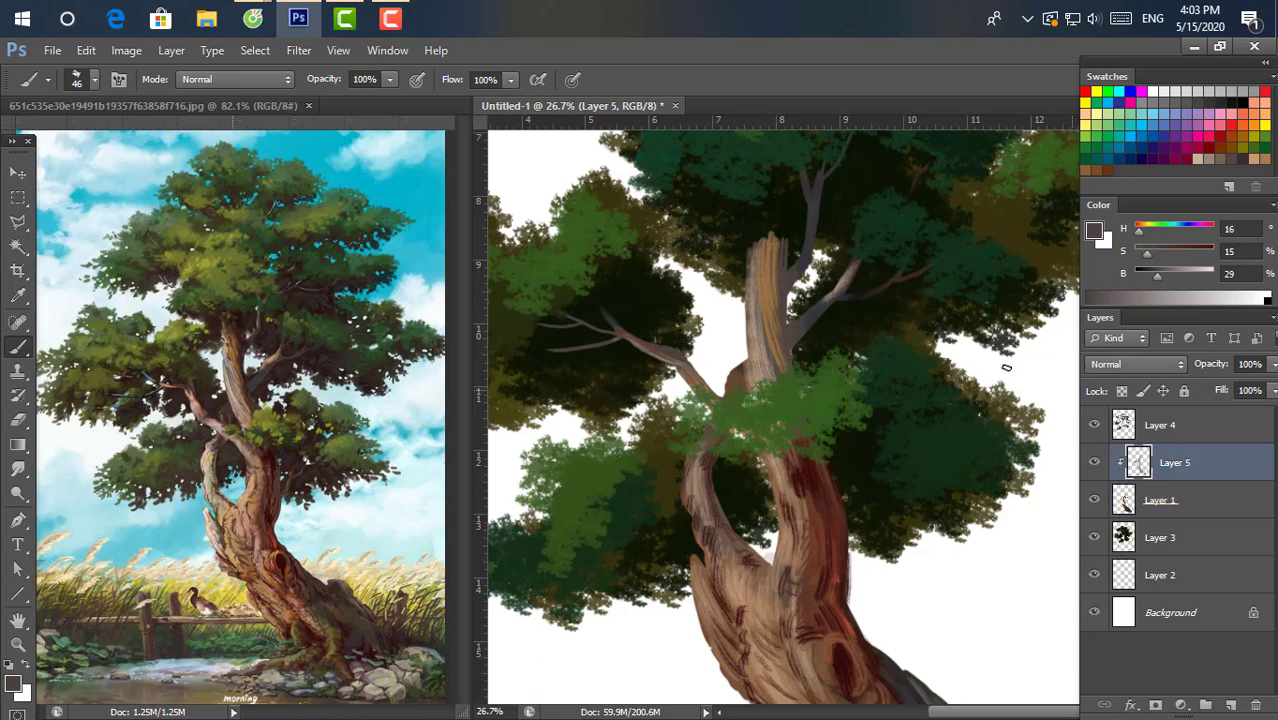
alt+click(247, 320)
drag(790, 258, 772, 305)
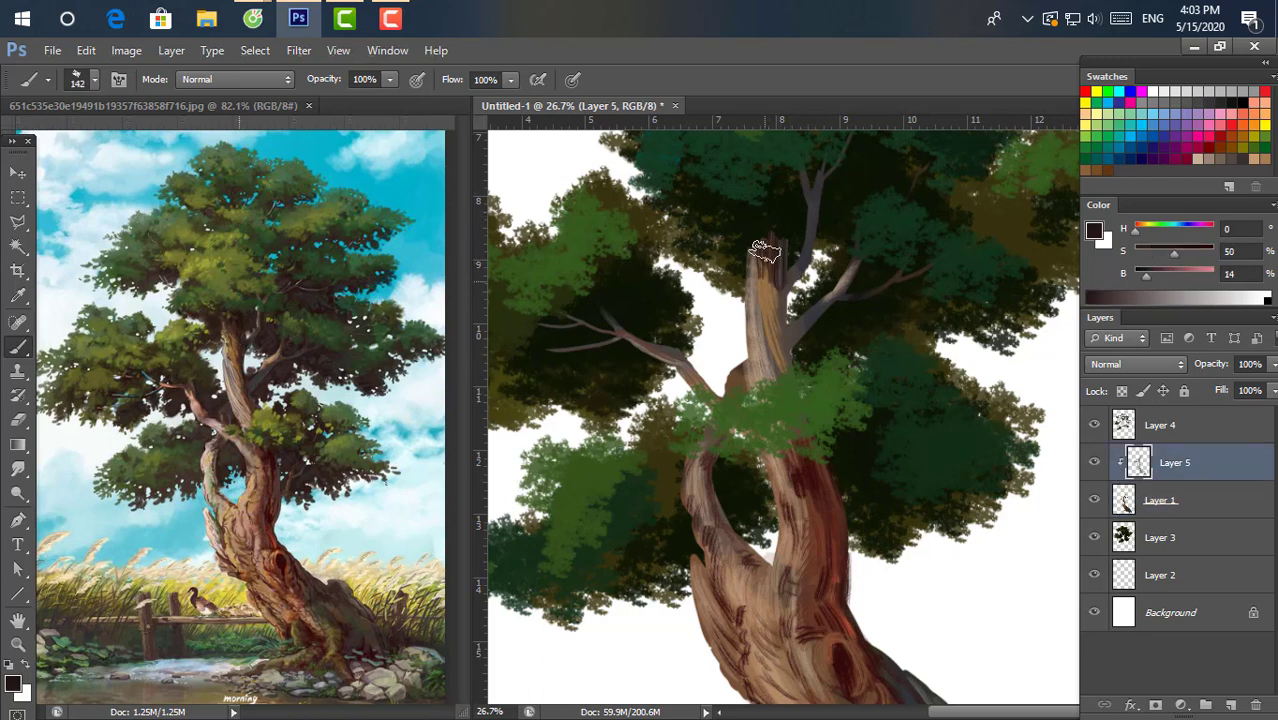
drag(786, 250, 795, 300)
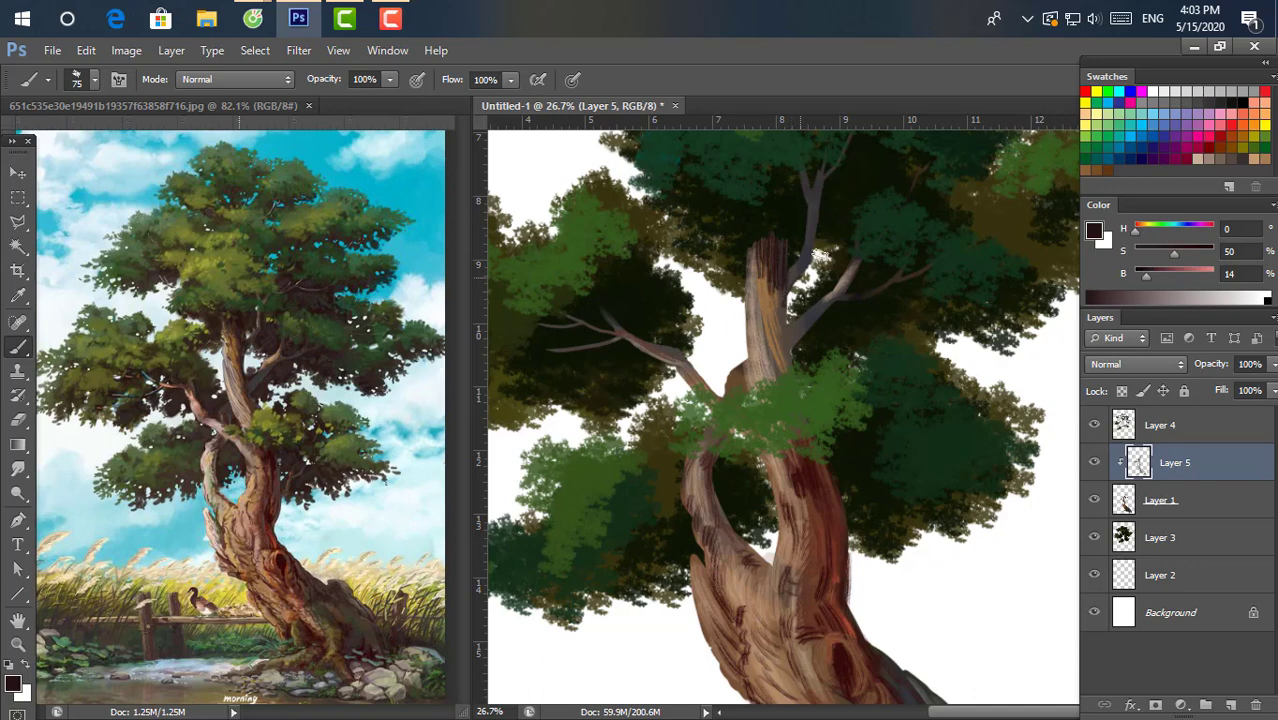
drag(815, 233, 822, 170)
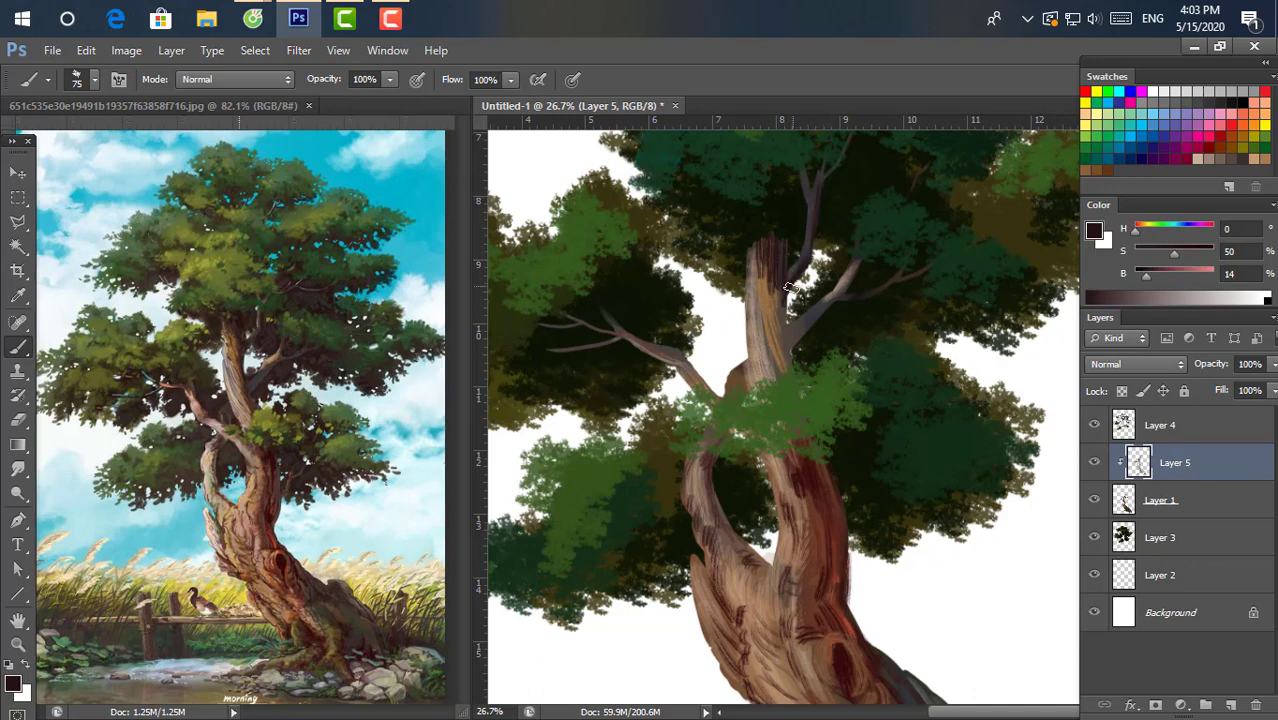
drag(768, 252, 769, 330)
At 99% opacity, shade the branch joint and add a faint pale yellow highlight along the left branch.
key(9)
key(9)
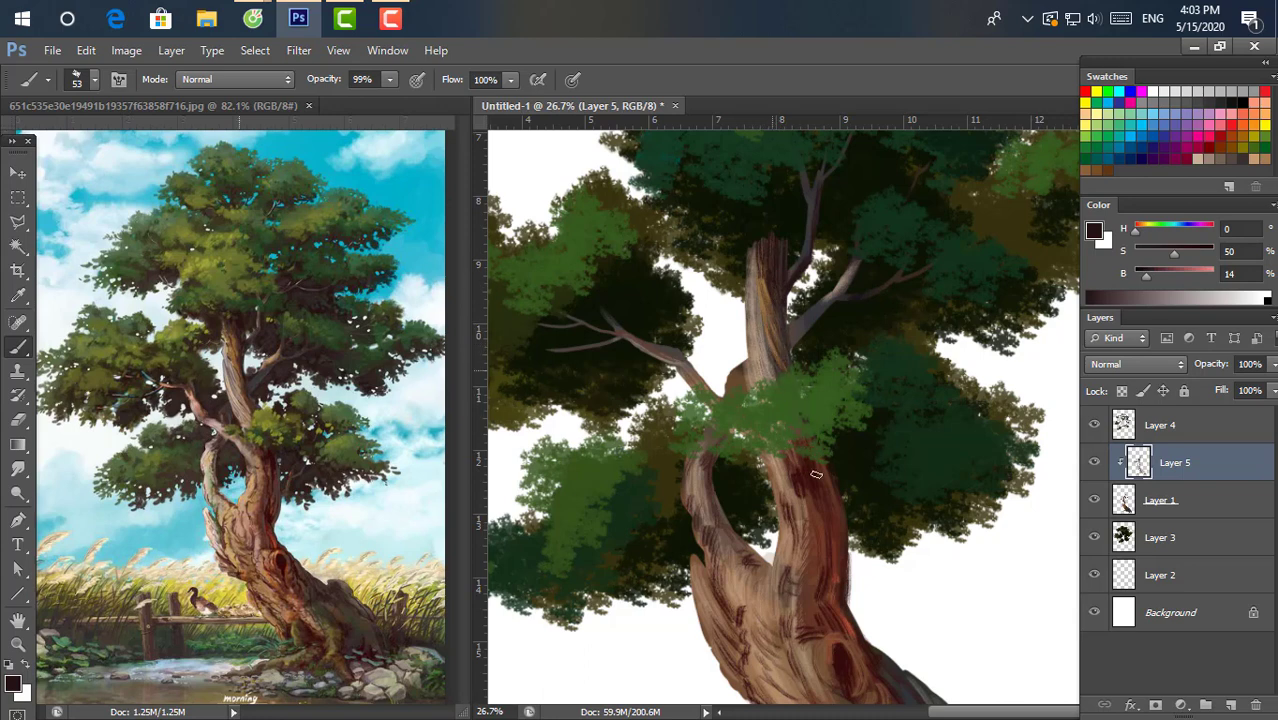
drag(684, 361, 688, 354)
click(1165, 117)
drag(1183, 276, 1160, 276)
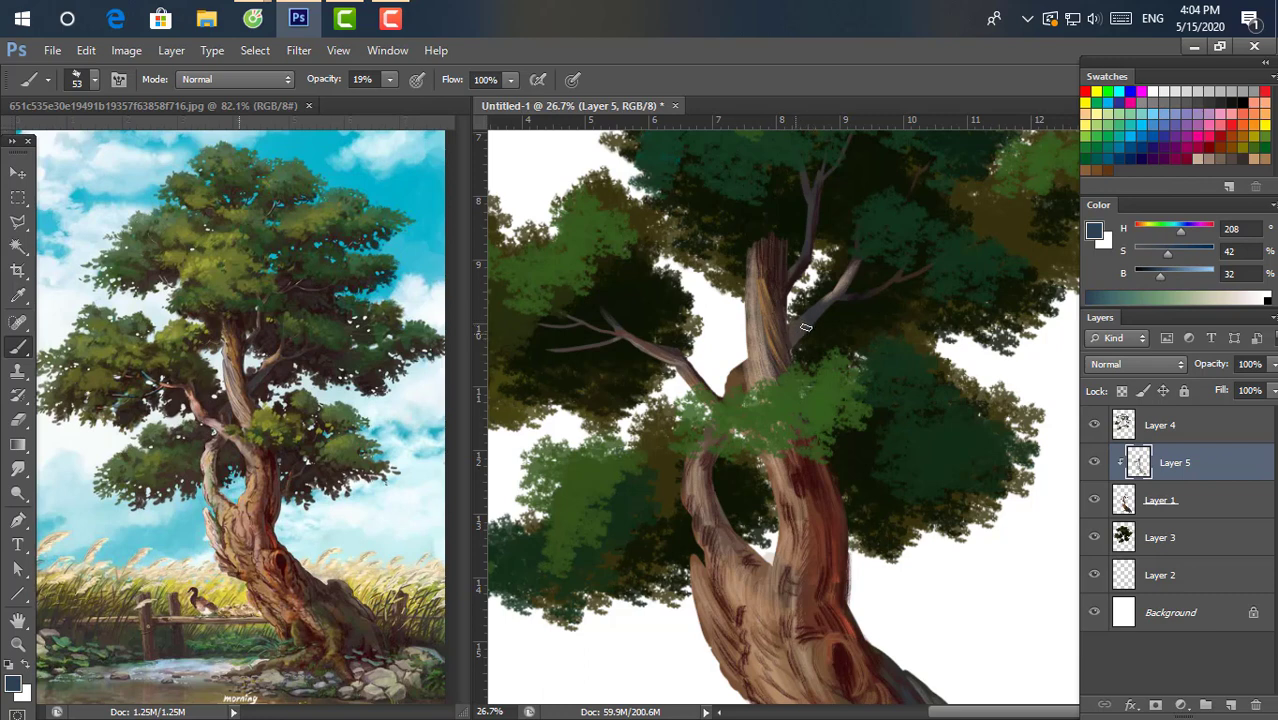
click(1088, 115)
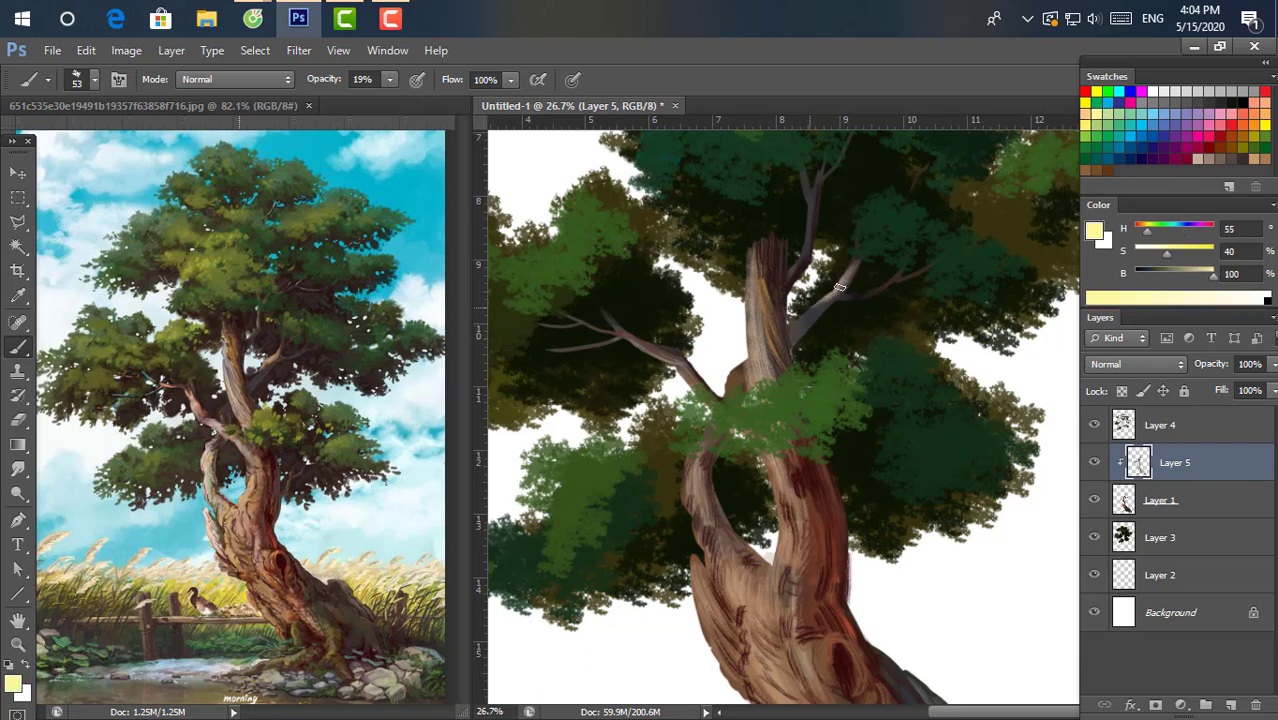
scroll(826, 302, up, 3)
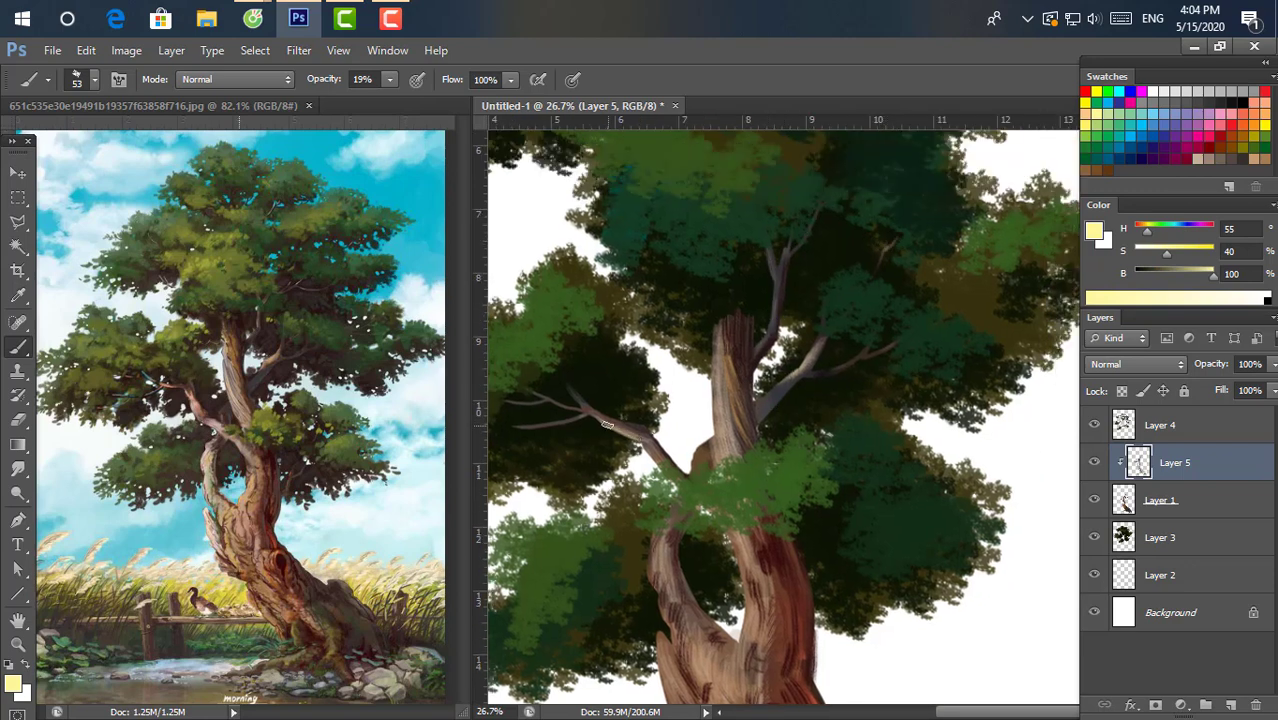
drag(634, 443, 579, 416)
drag(662, 552, 657, 543)
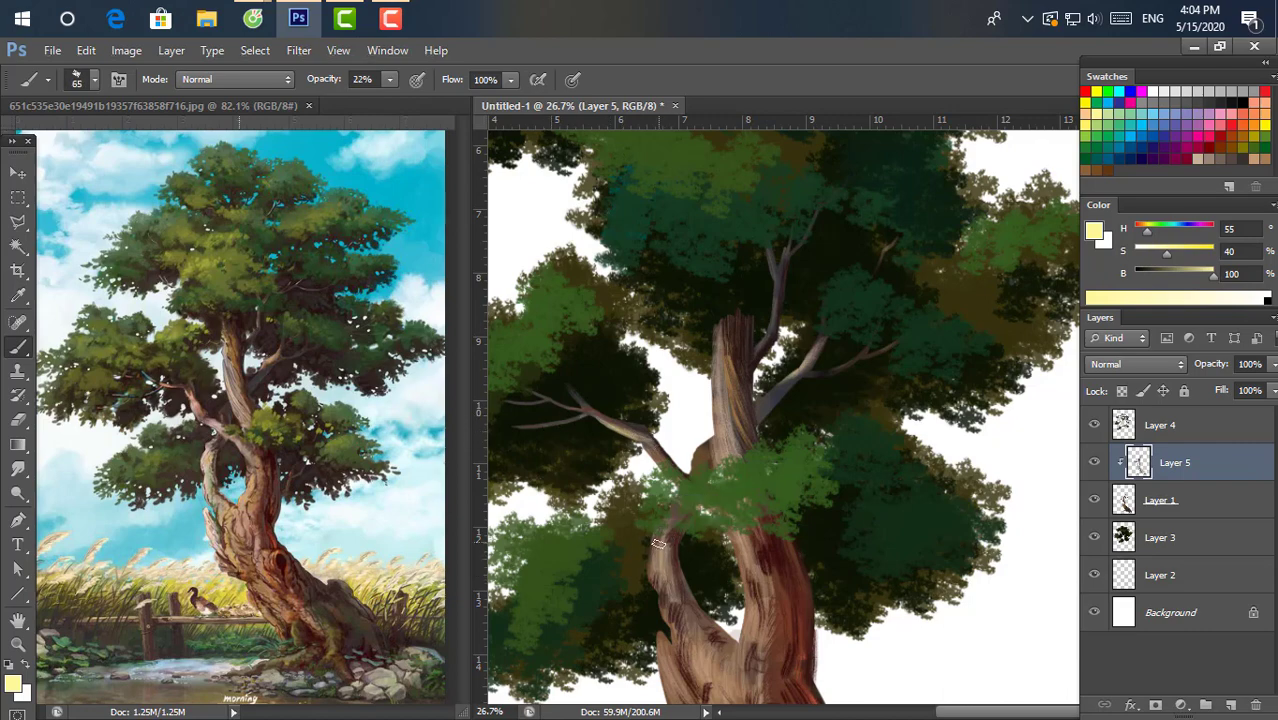
Paint a pale yellow highlight down the trunk's left edge, then sample dark olive from the shaded trunk.
scroll(670, 500, down, 2)
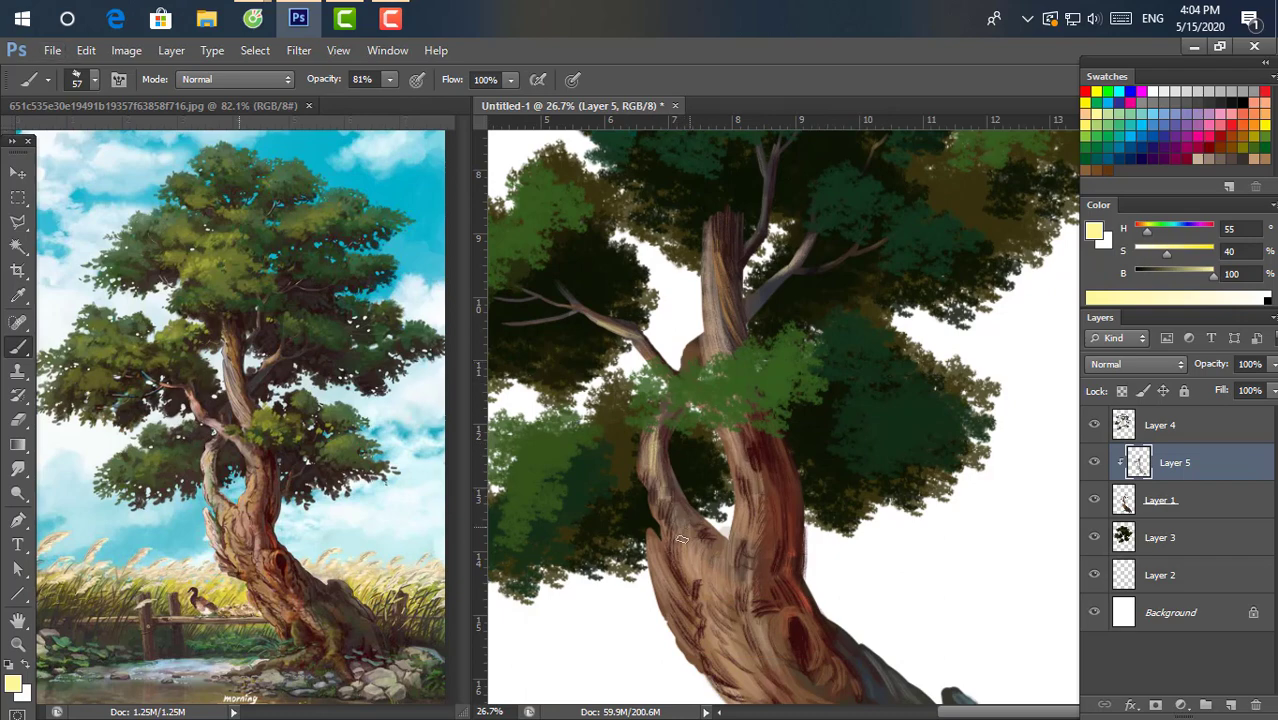
scroll(685, 500, down, 2)
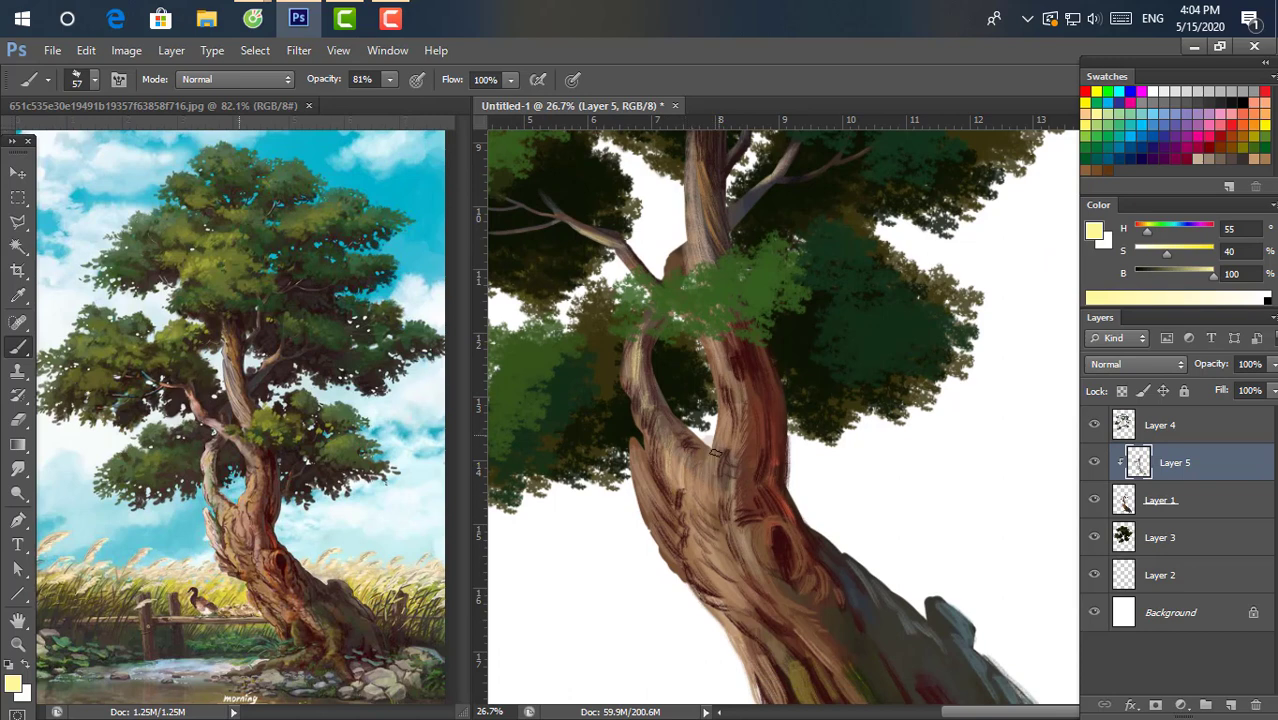
scroll(705, 493, down, 2)
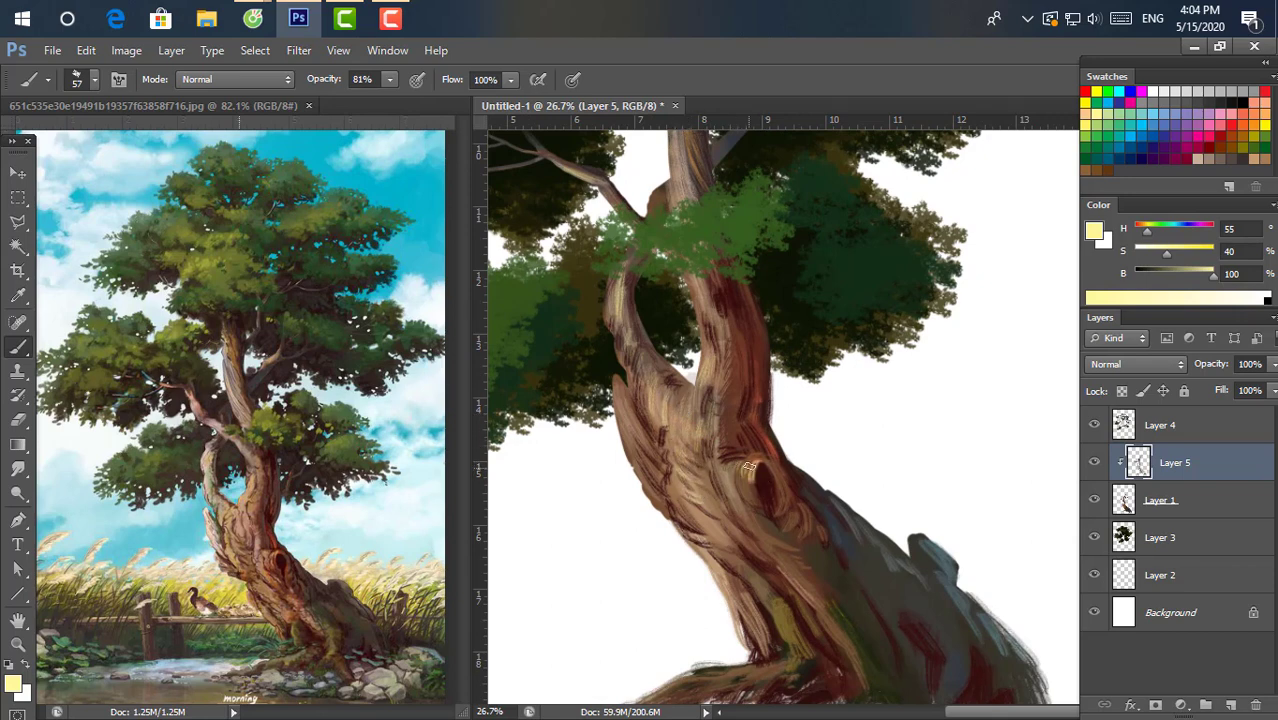
scroll(736, 495, down, 3)
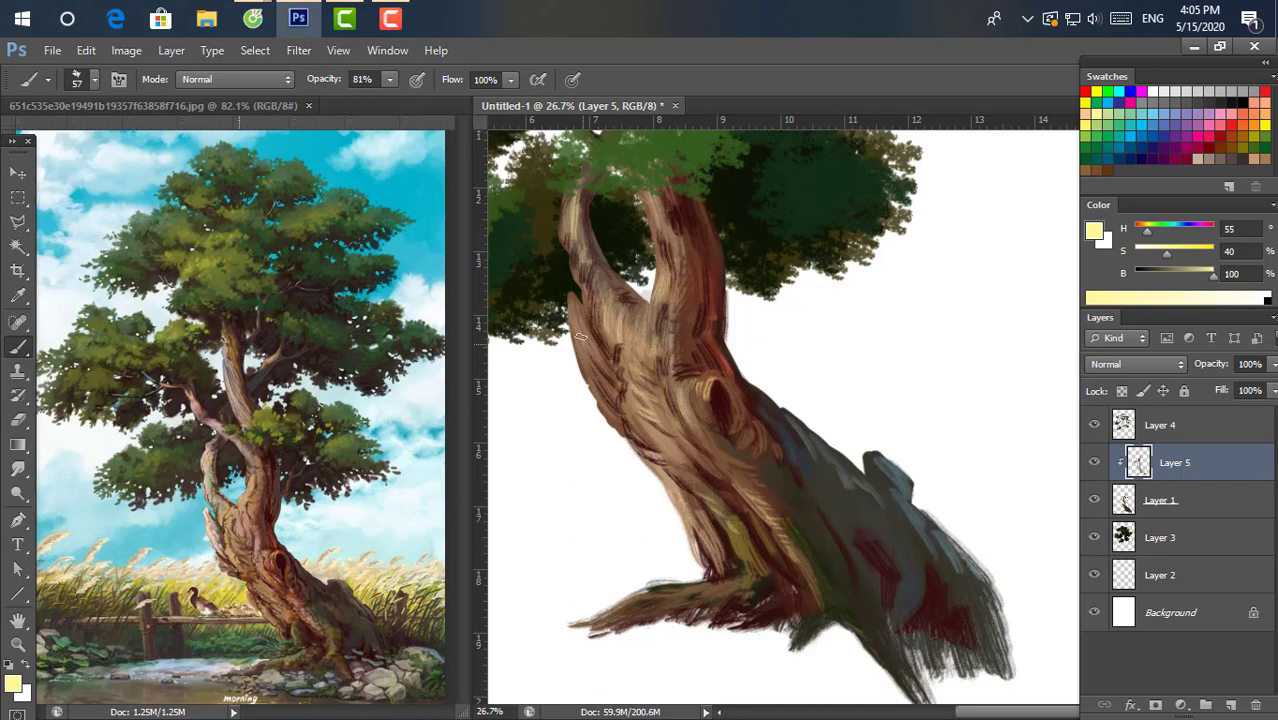
mouse_move(573, 320)
mouse_down()
mouse_move(596, 385)
mouse_move(648, 443)
mouse_up()
scroll(770, 450, up, 2)
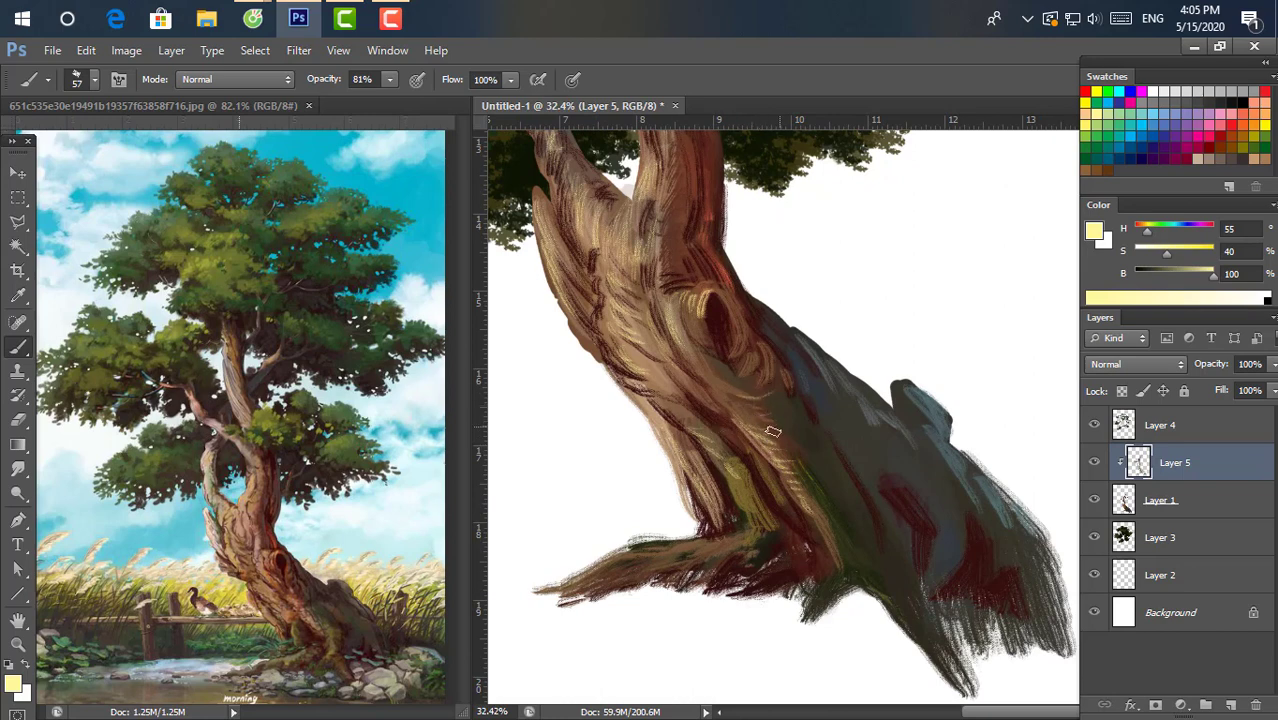
alt+click(828, 490)
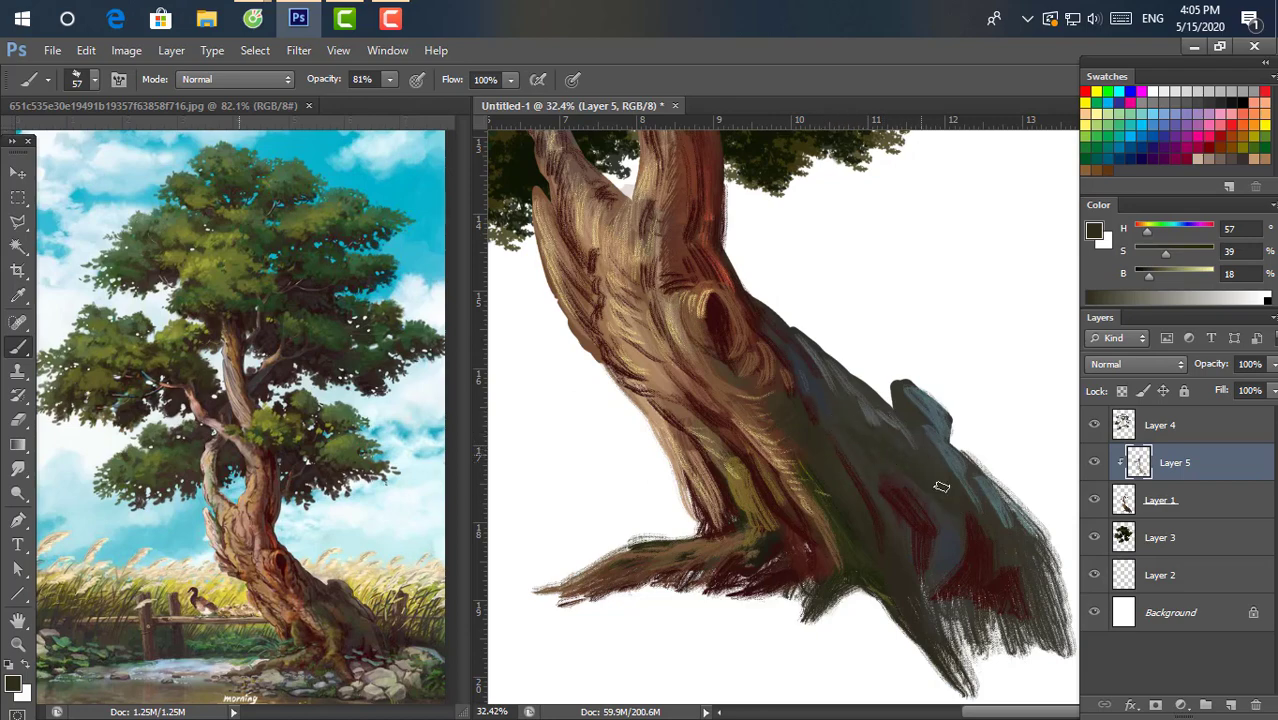
scroll(930, 362, down, 2)
scroll(787, 408, up, 3)
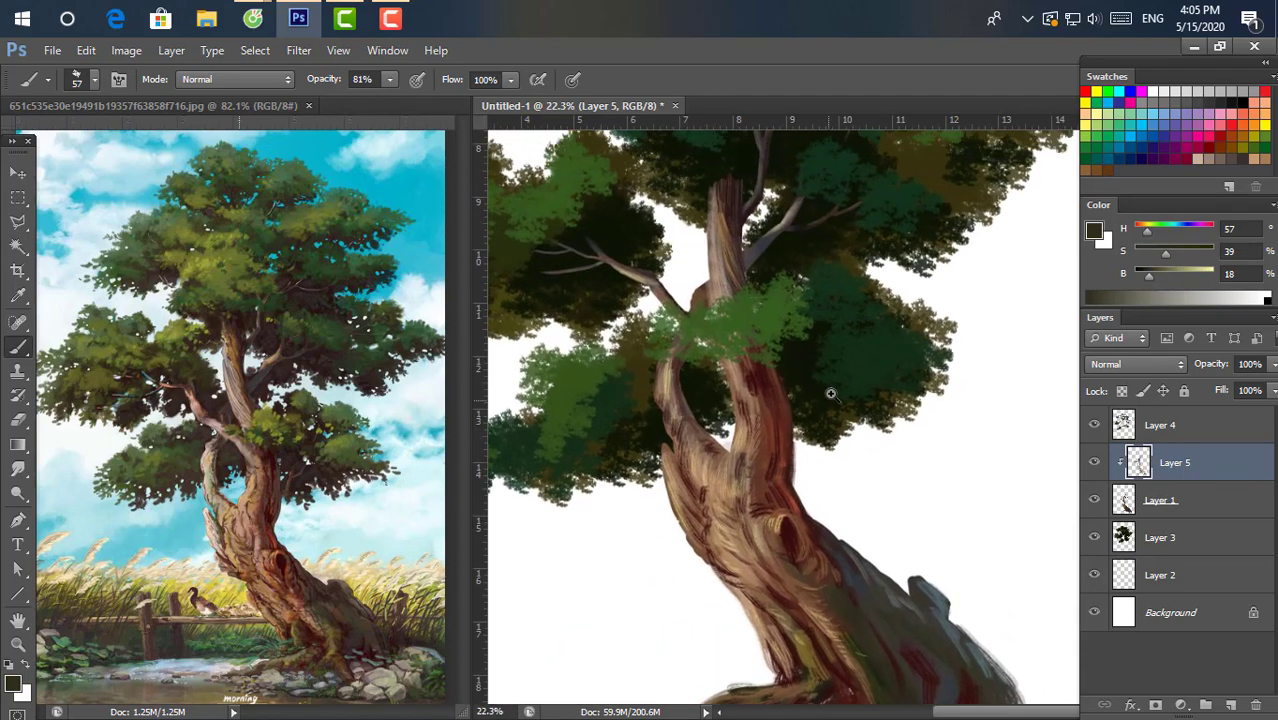
Mix a dark teal from the colour picker and foliage samples, with brush opacity at 30%.
scroll(830, 393, up, 3)
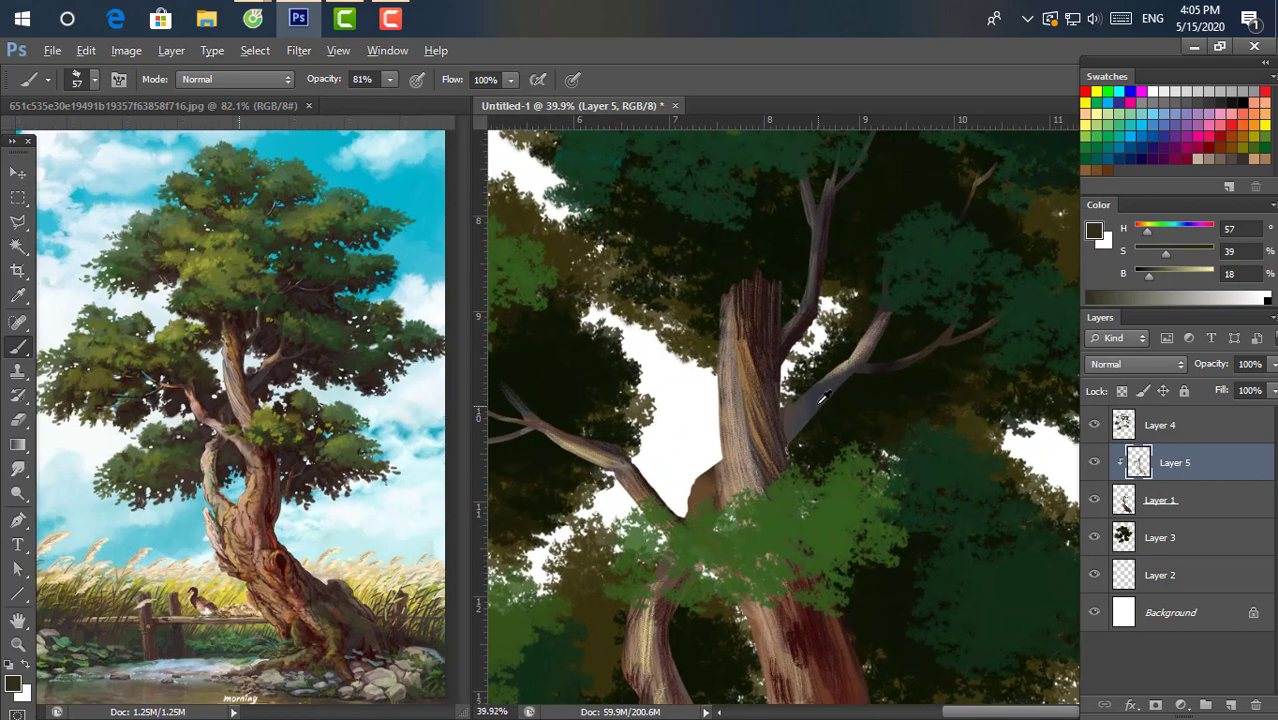
mouse_move(1147, 229)
mouse_down()
mouse_move(1182, 229)
mouse_move(1178, 251)
mouse_up()
drag(1148, 273, 1156, 274)
drag(1183, 229, 1176, 229)
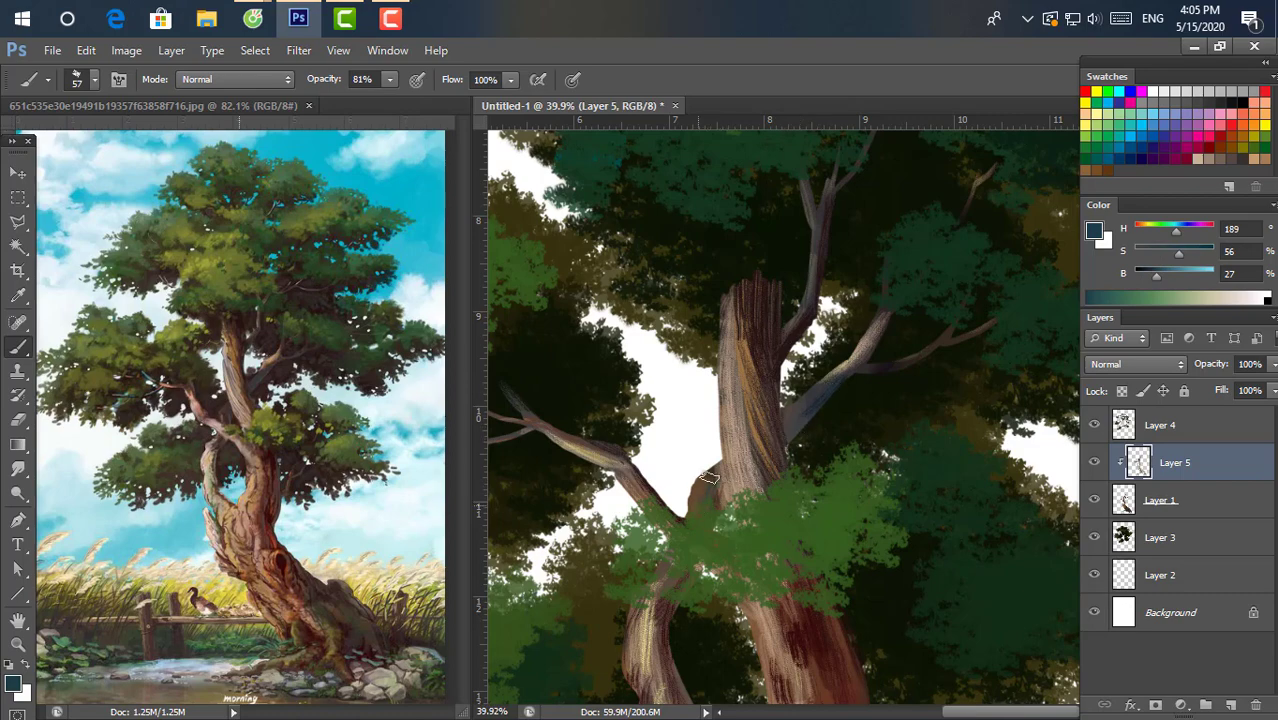
alt+click(797, 330)
alt+click(810, 312)
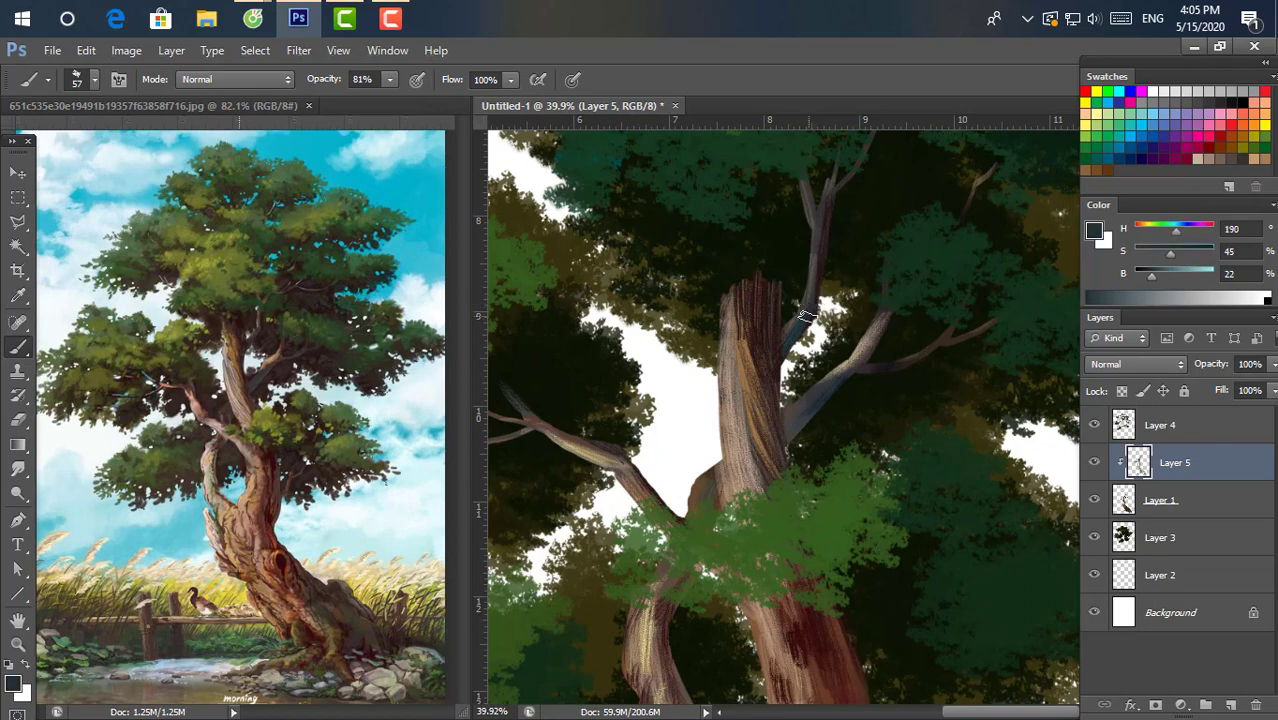
key(3)
Sample the branch's dark red-brown tones, then load rust brown (H 23, S 100, B 48) from Swatches.
alt+click(810, 308)
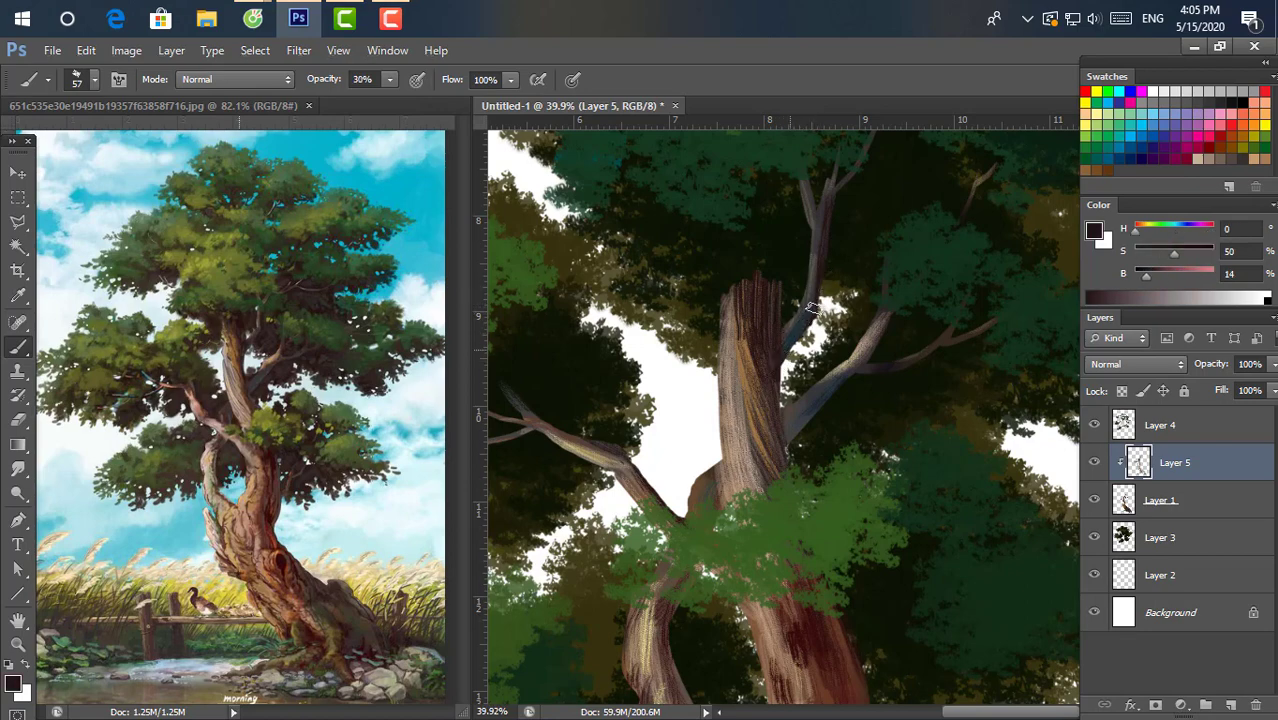
alt+click(829, 302)
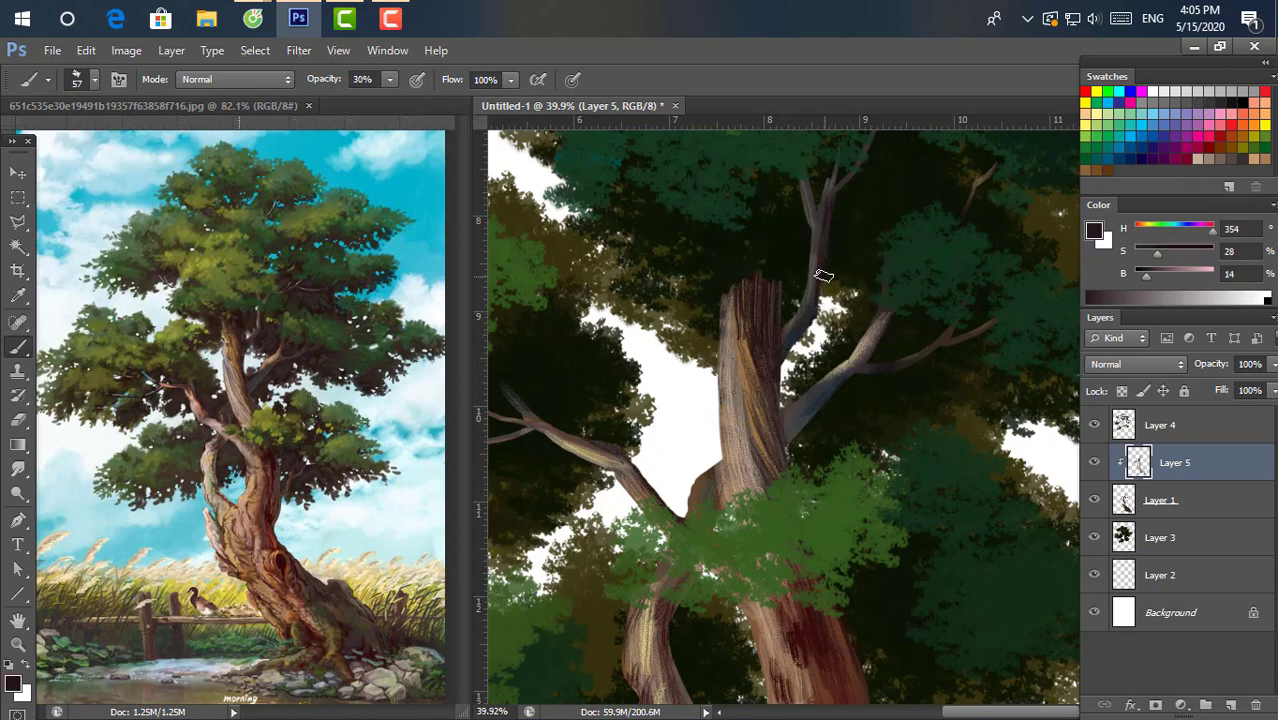
alt+click(883, 367)
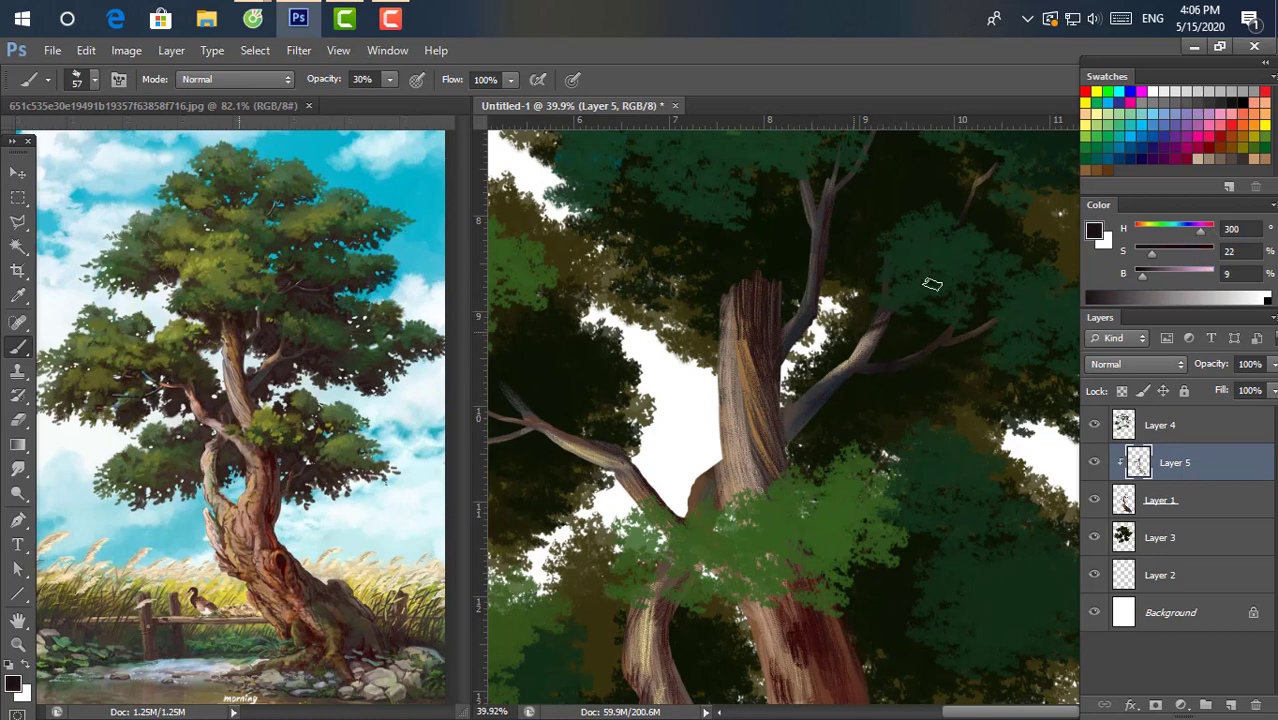
alt+click(875, 362)
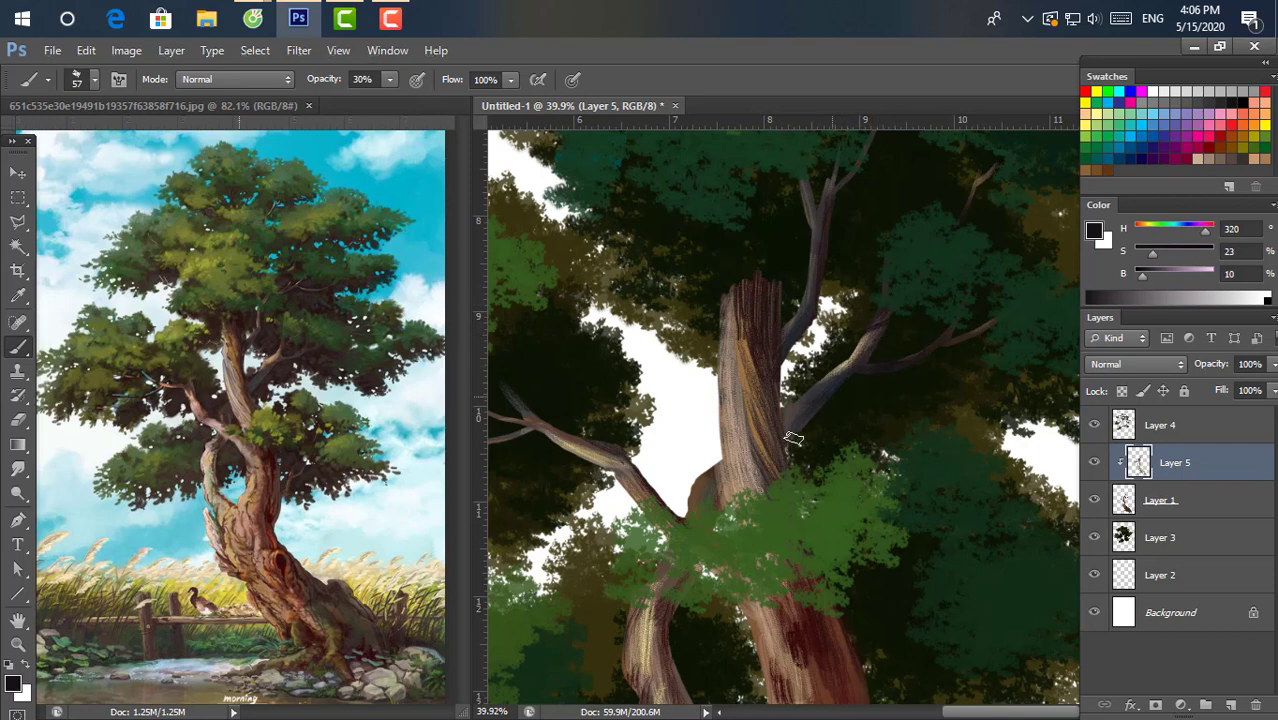
alt+click(804, 330)
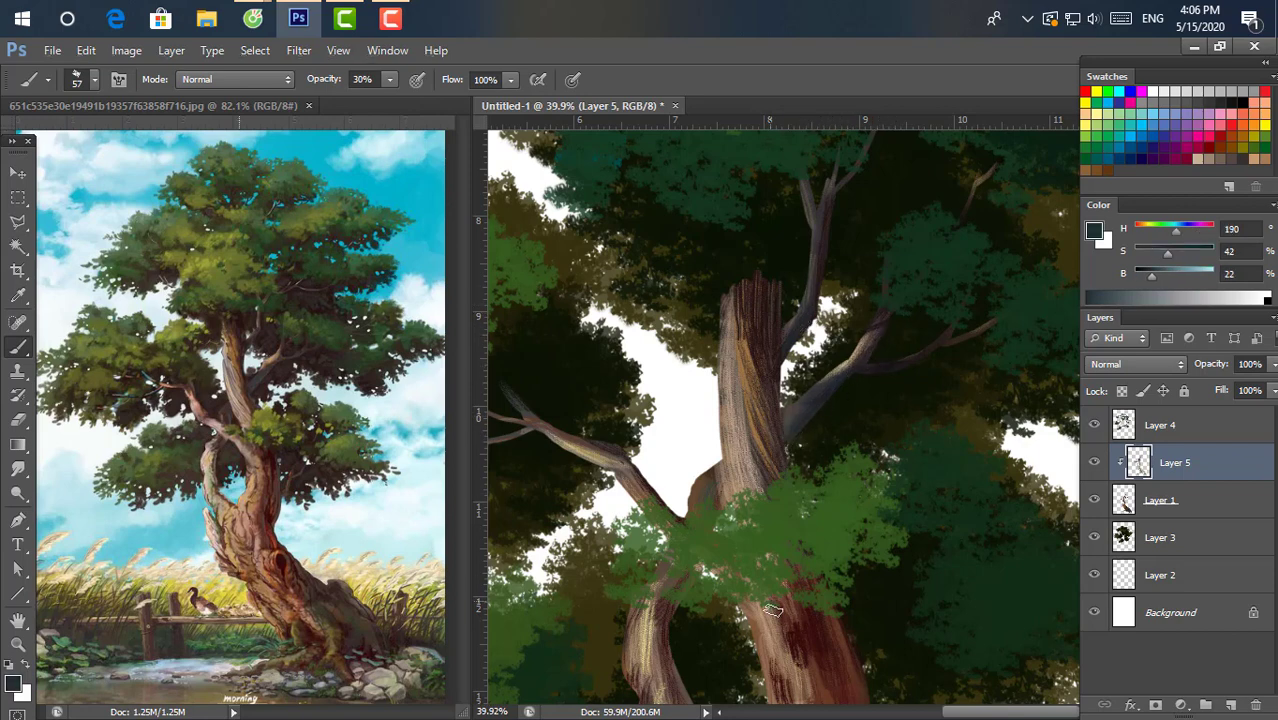
click(1199, 146)
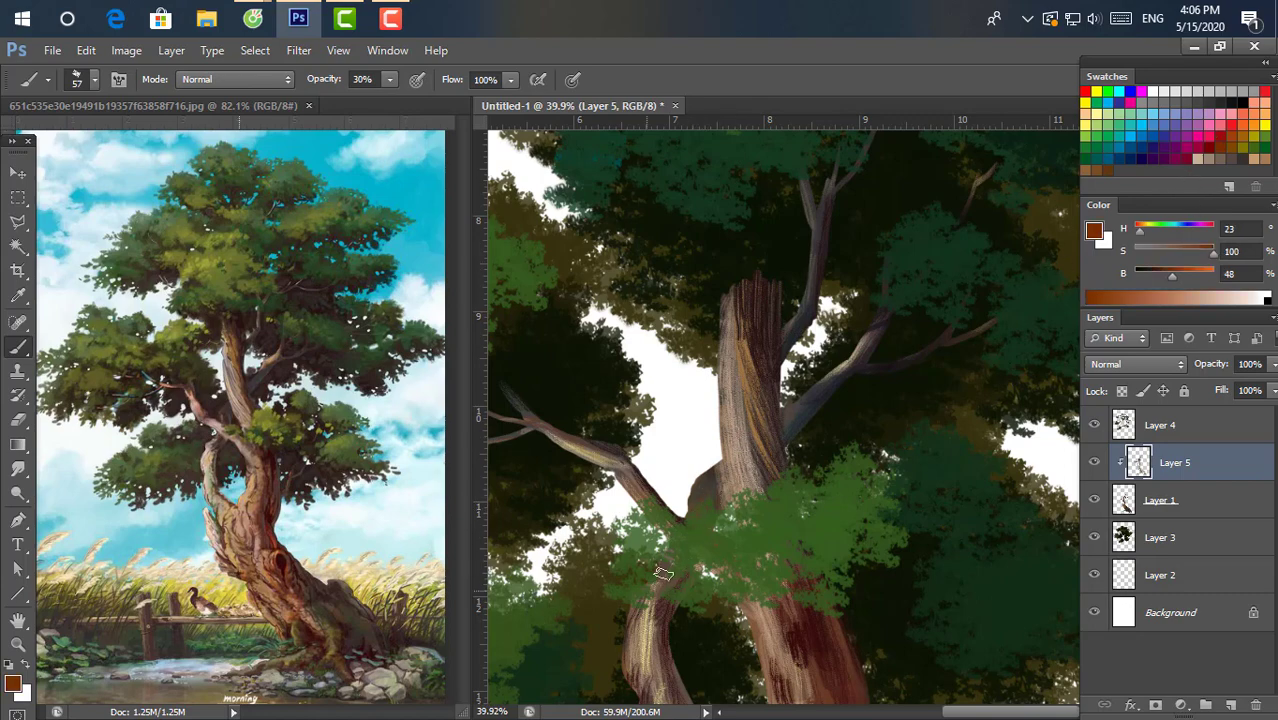
scroll(655, 578, down, 2)
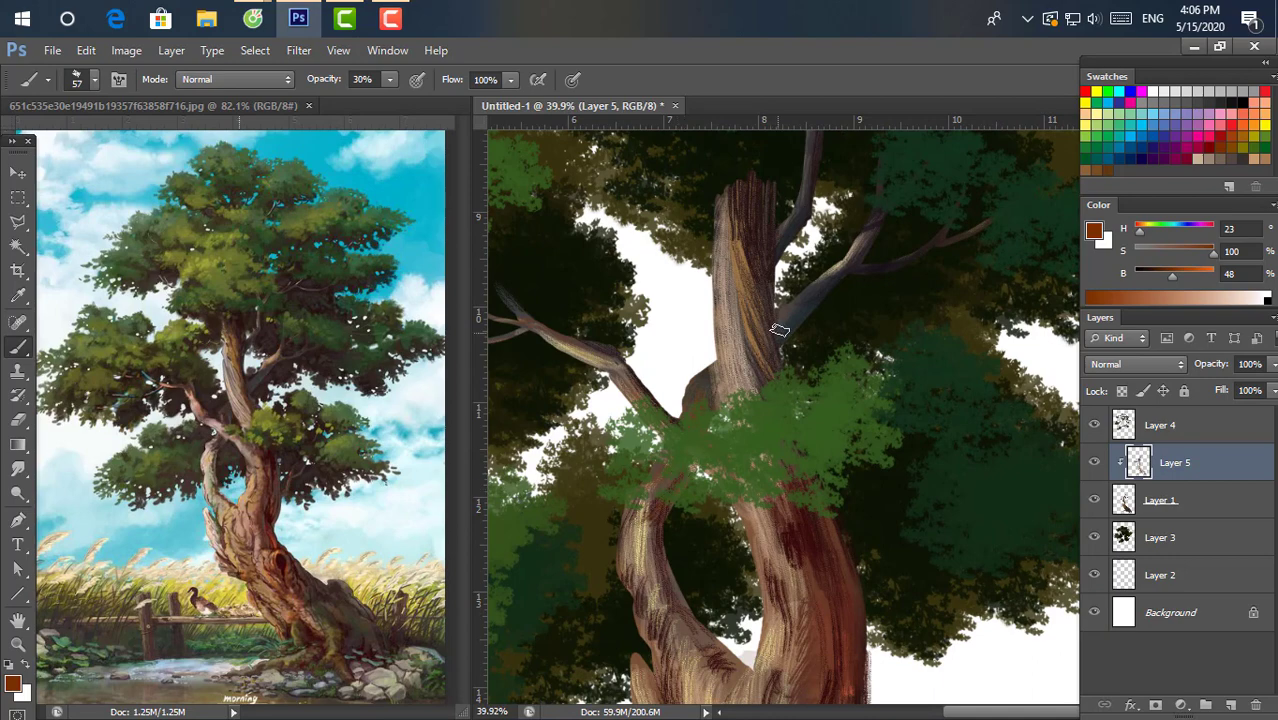
scroll(860, 230, down, 3)
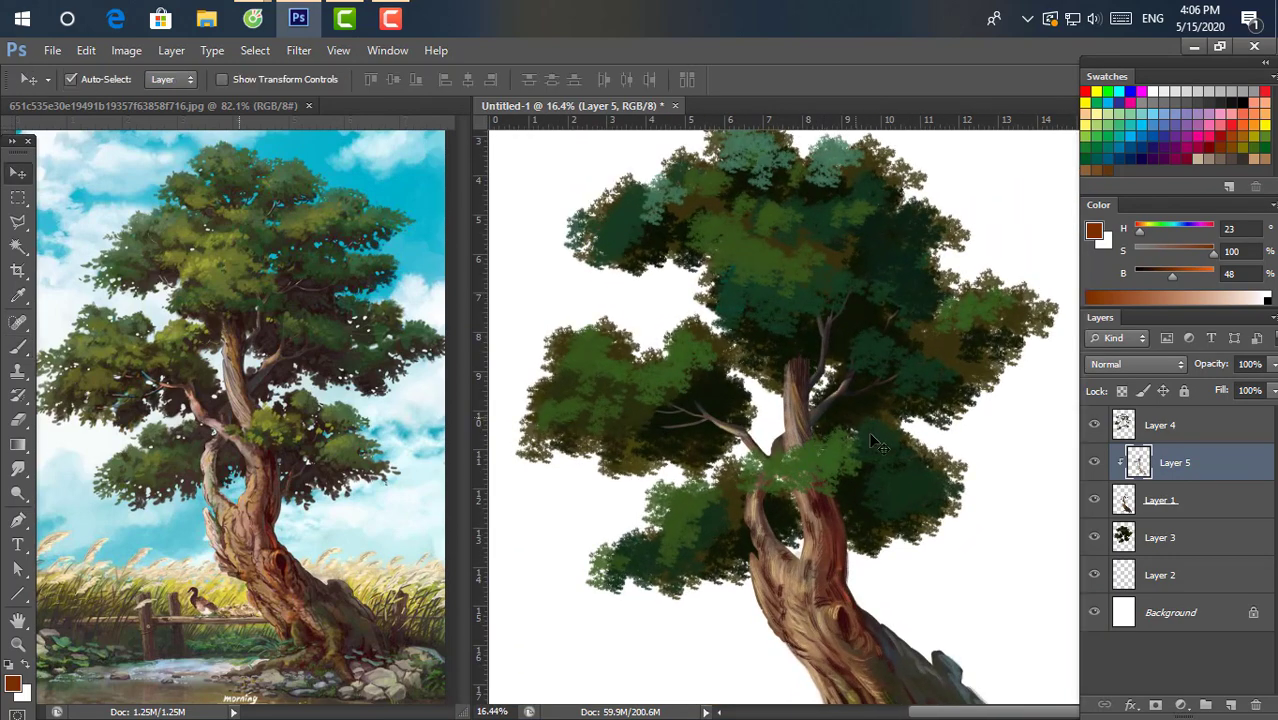
Make Layer 4 active and give the Brush a larger foliage tip.
click(1160, 425)
click(1094, 424)
click(1094, 424)
key(b)
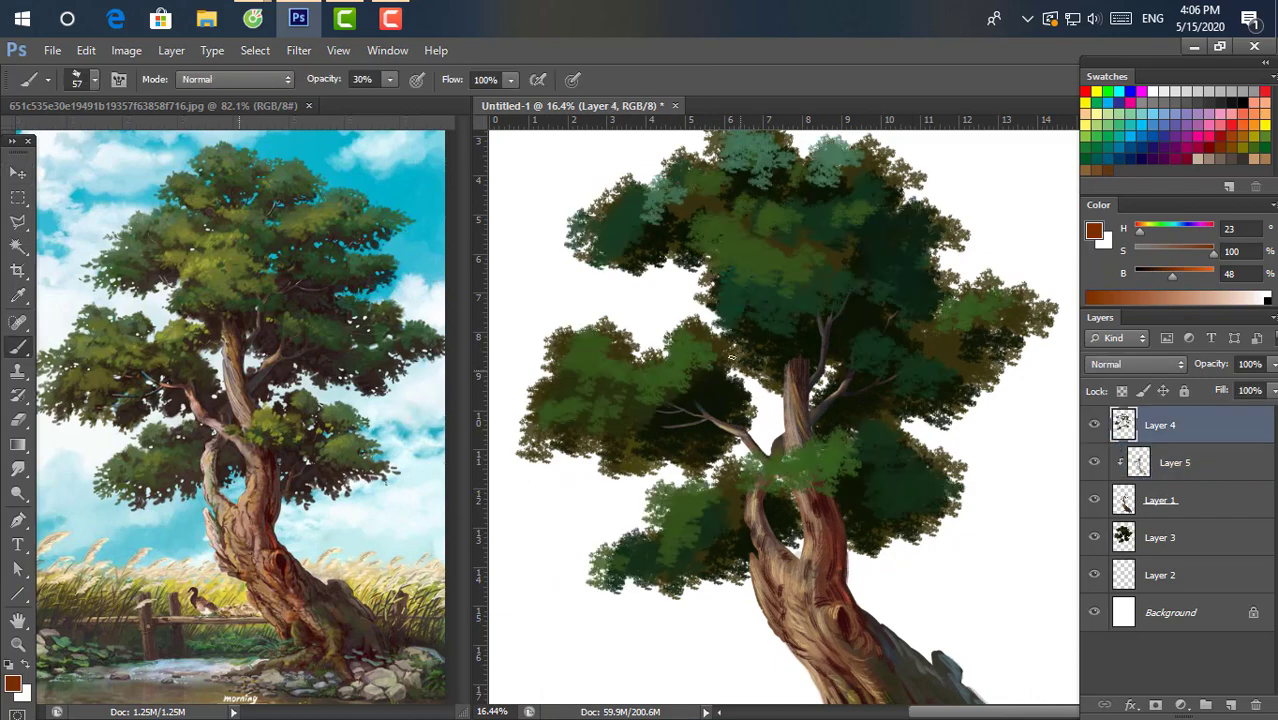
right_click(731, 357)
drag(1079, 475, 1090, 536)
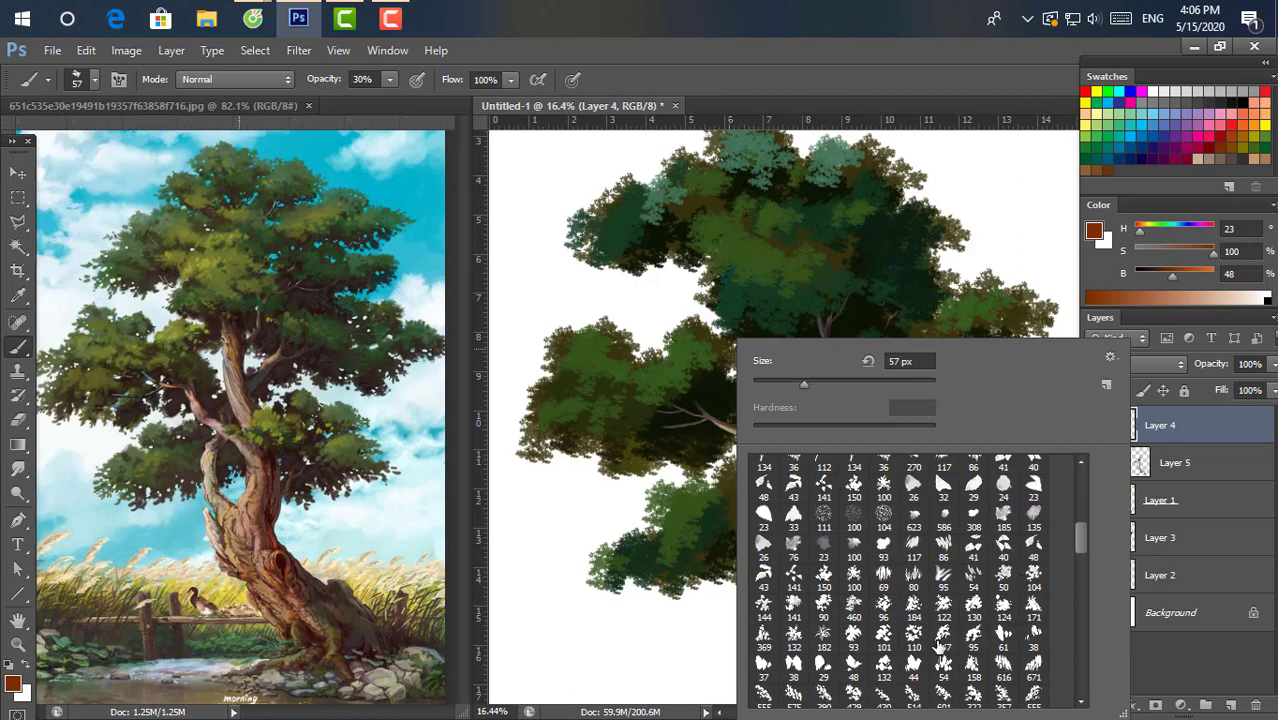
click(973, 638)
click(797, 305)
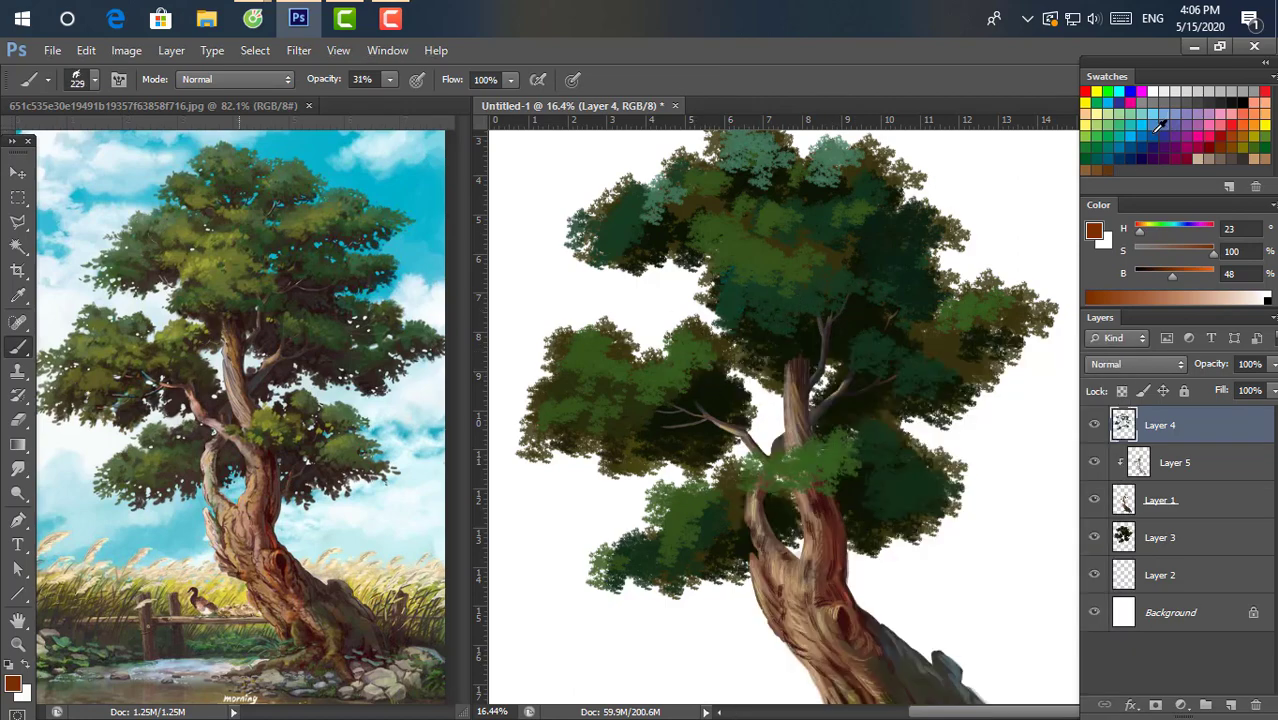
Paint dark teal, then near-black olive shadow at 90% opacity over the left foliage cluster.
click(1160, 124)
mouse_move(1180, 250)
mouse_down()
mouse_move(1172, 230)
mouse_move(1169, 253)
mouse_up()
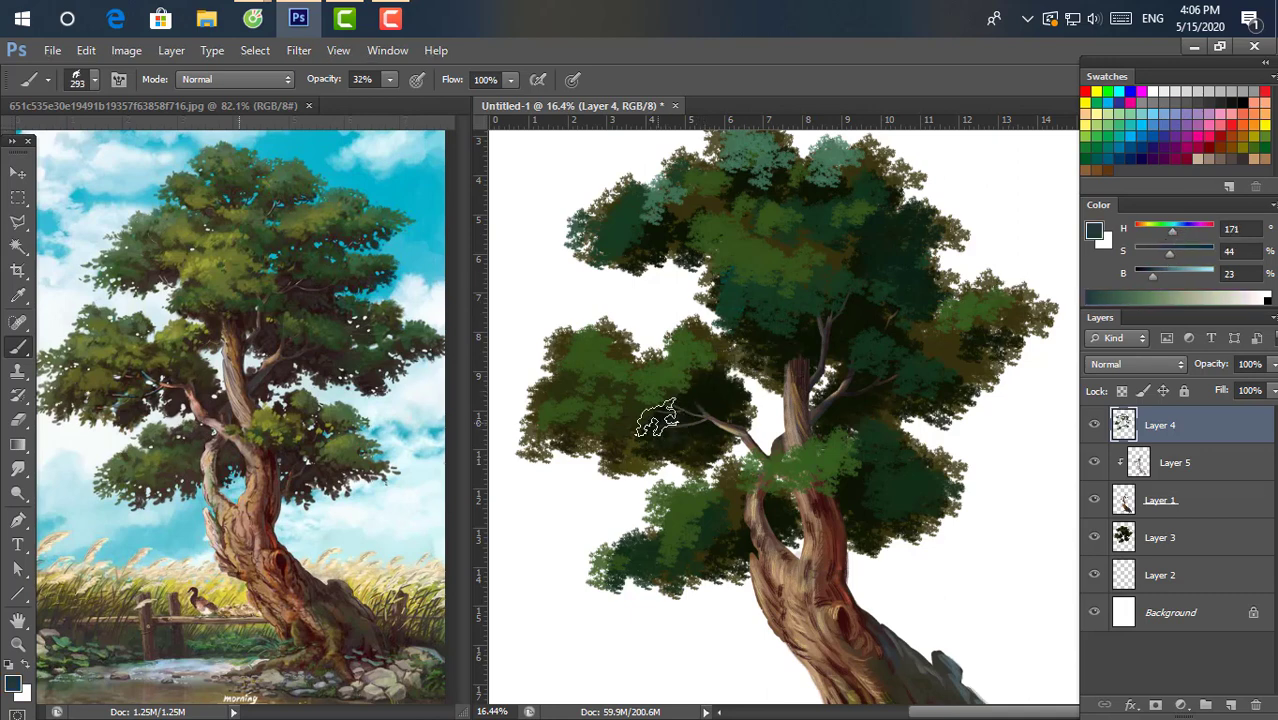
mouse_move(656, 420)
mouse_down()
mouse_move(685, 408)
mouse_move(693, 427)
mouse_move(715, 395)
mouse_up()
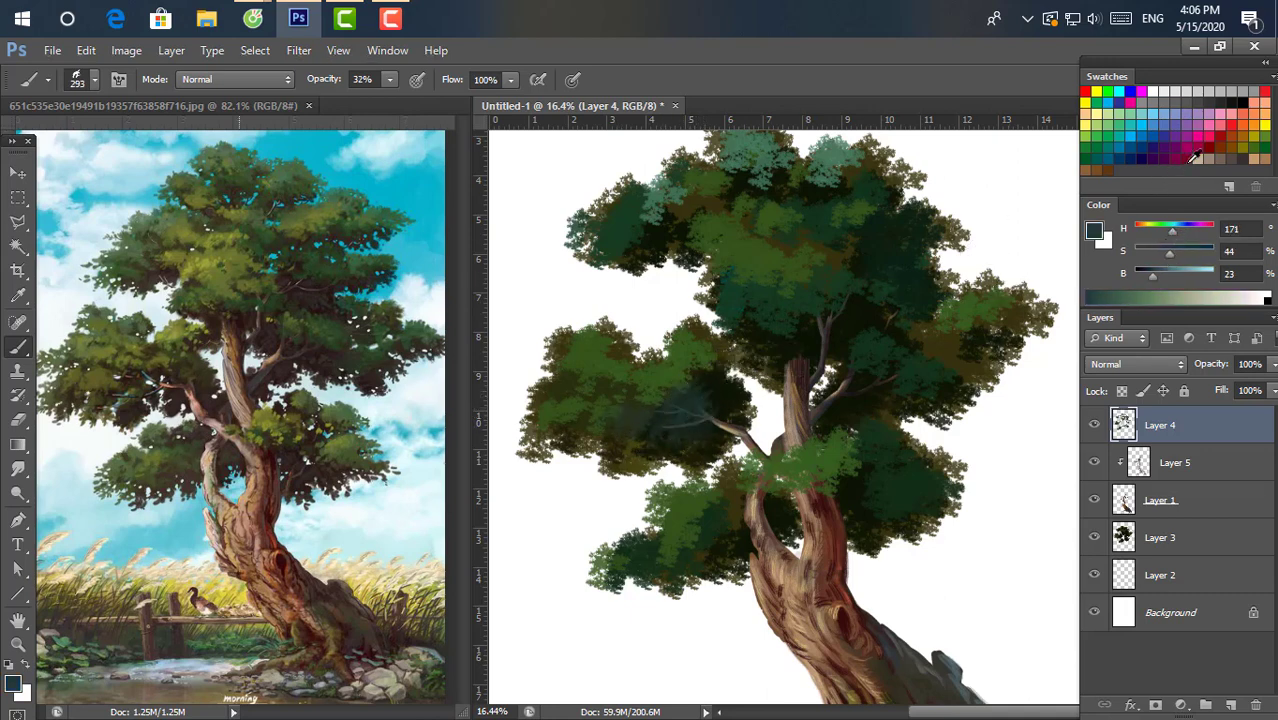
drag(1153, 276, 1156, 276)
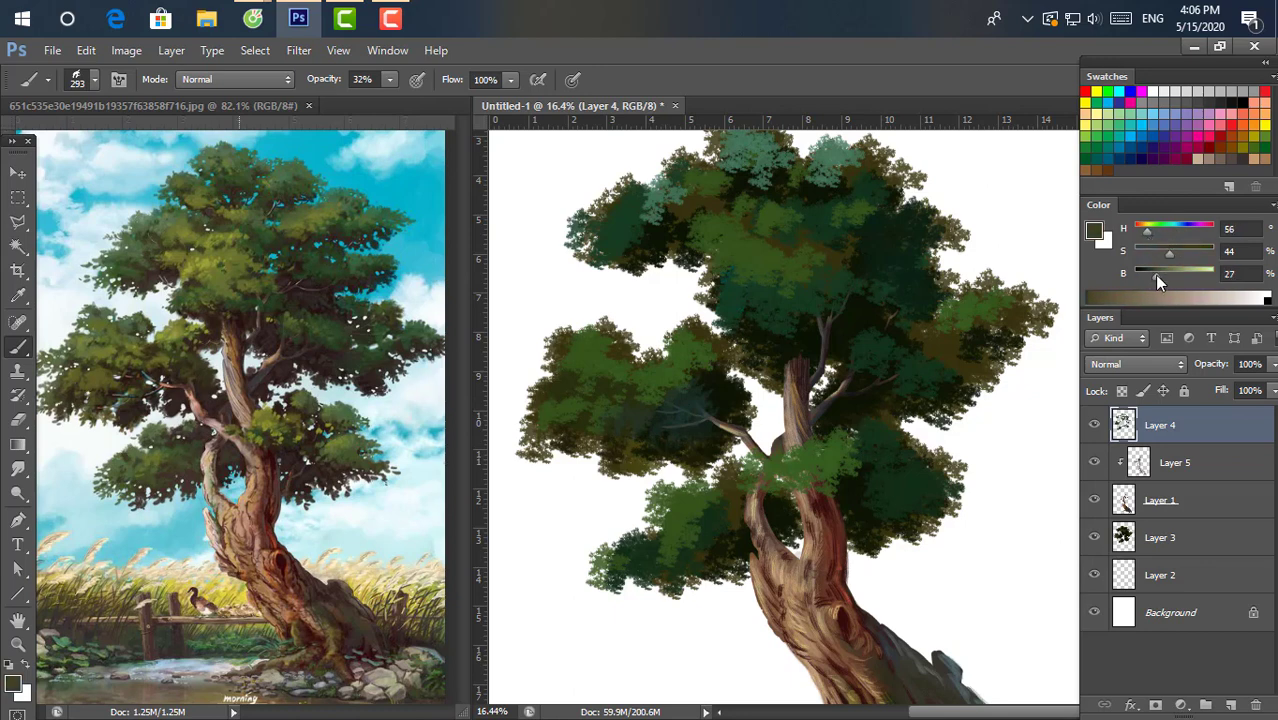
drag(1149, 230, 1146, 230)
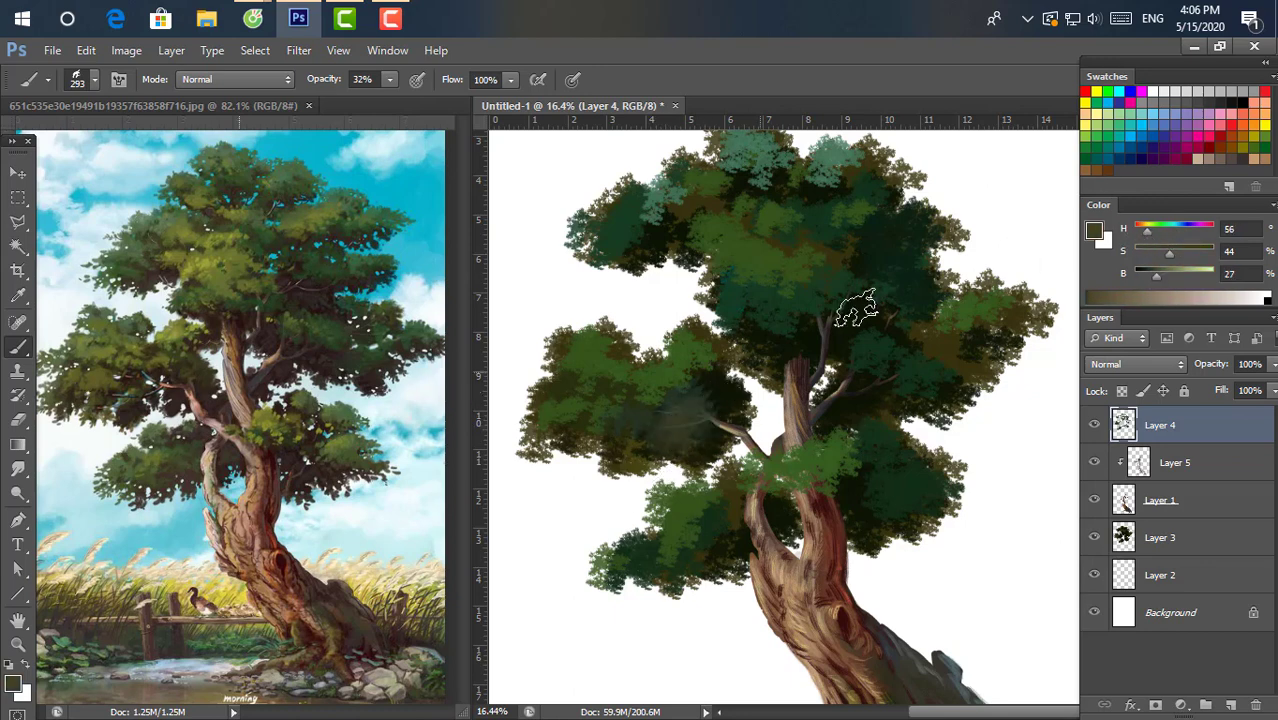
drag(1156, 276, 1142, 277)
key(9)
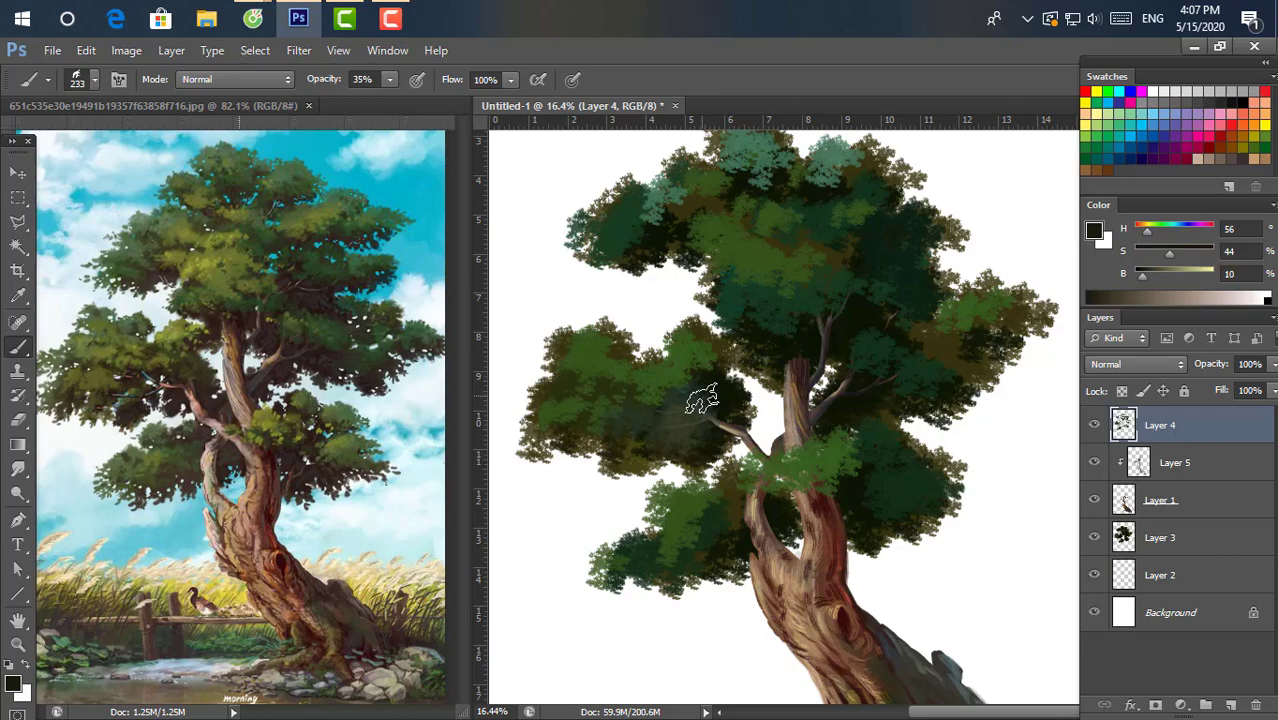
drag(692, 413, 666, 437)
Toggle Layer 4's visibility to compare the foliage with and without the new shadow.
scroll(666, 437, up, 3)
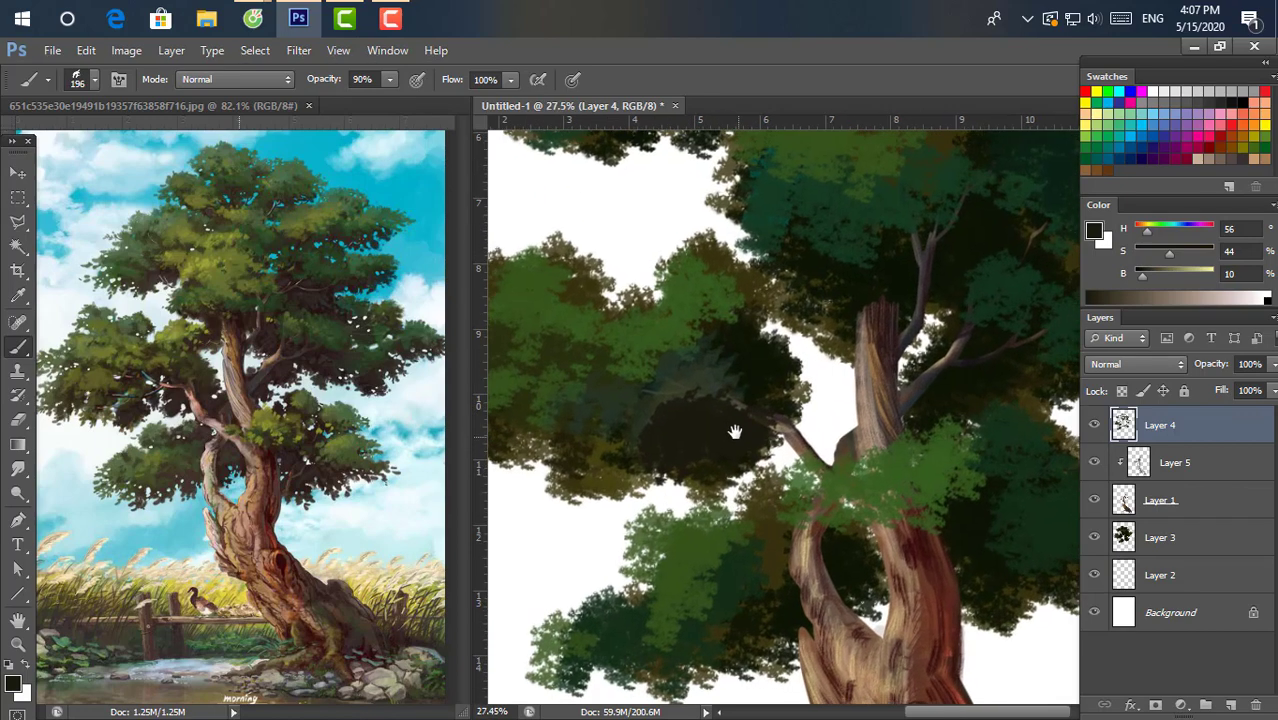
scroll(720, 403, down, 2)
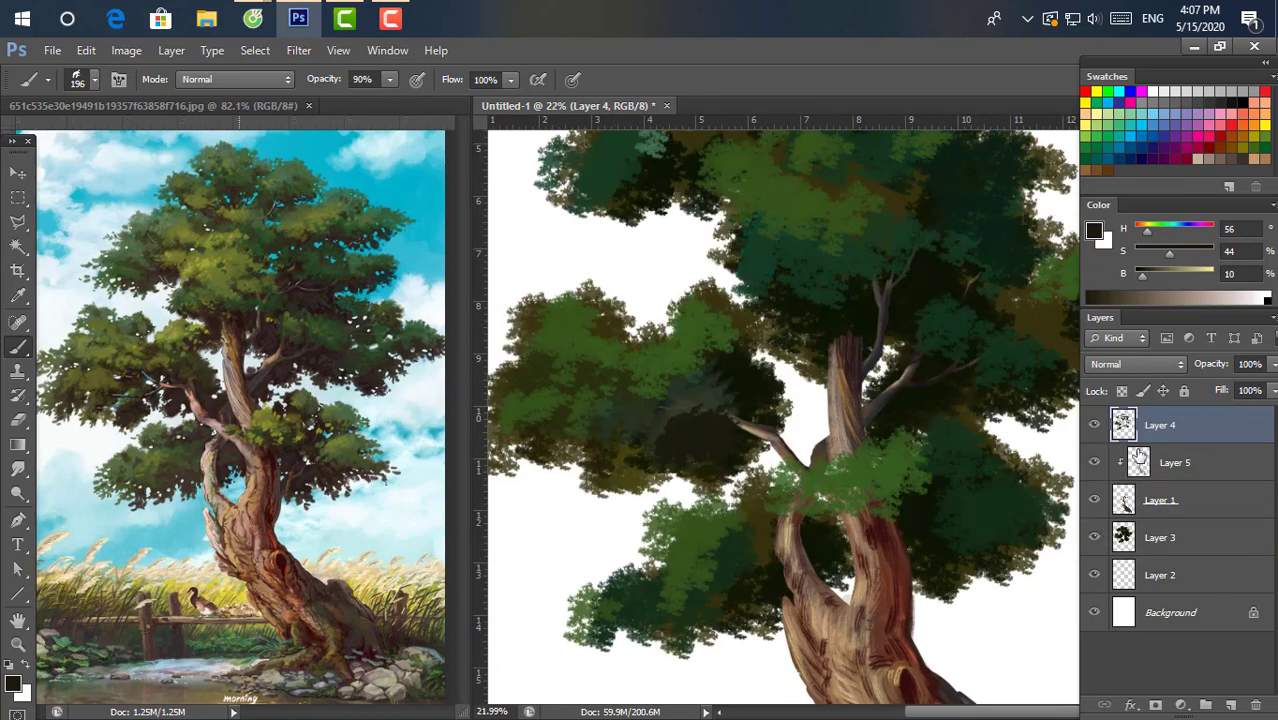
click(1094, 425)
click(1094, 425)
click(1094, 425)
click(1094, 425)
scroll(635, 403, down, 2)
scroll(589, 374, up, 2)
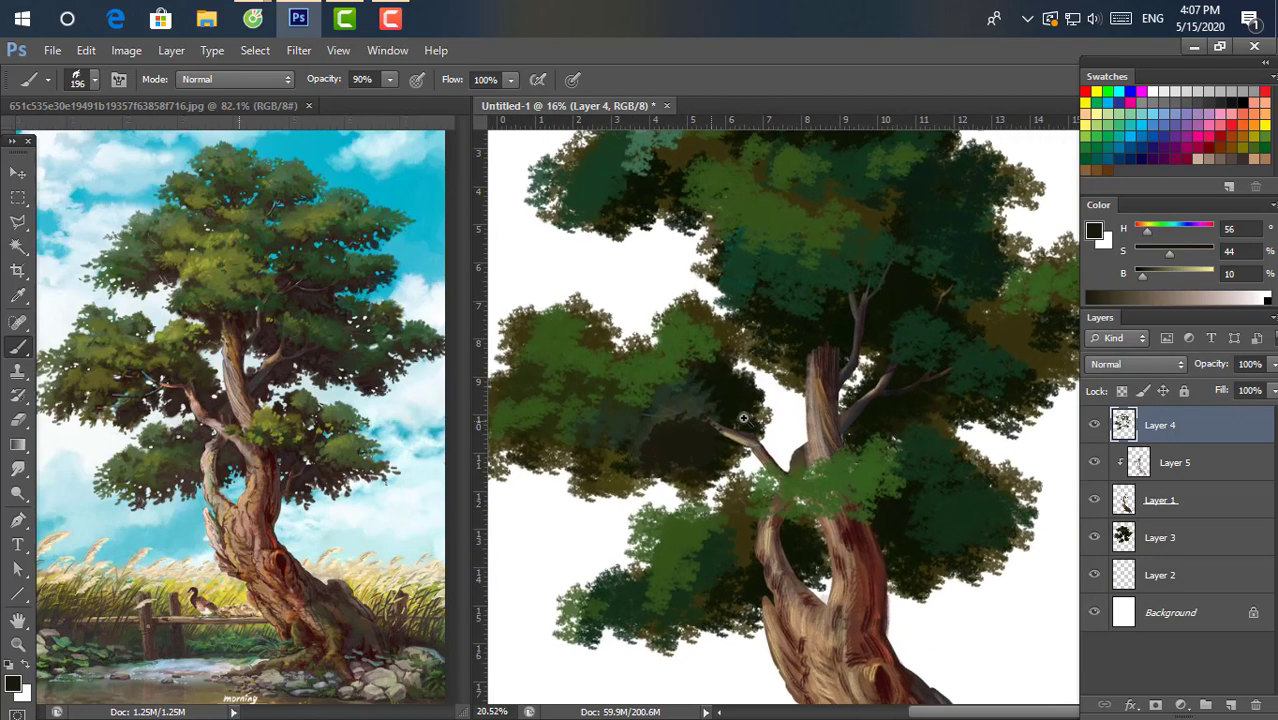
Erase part of Layer 4's shadow with a foliage eraser tip so the left branch's twigs show.
key(e)
right_click(687, 395)
scroll(1002, 514, down, 5)
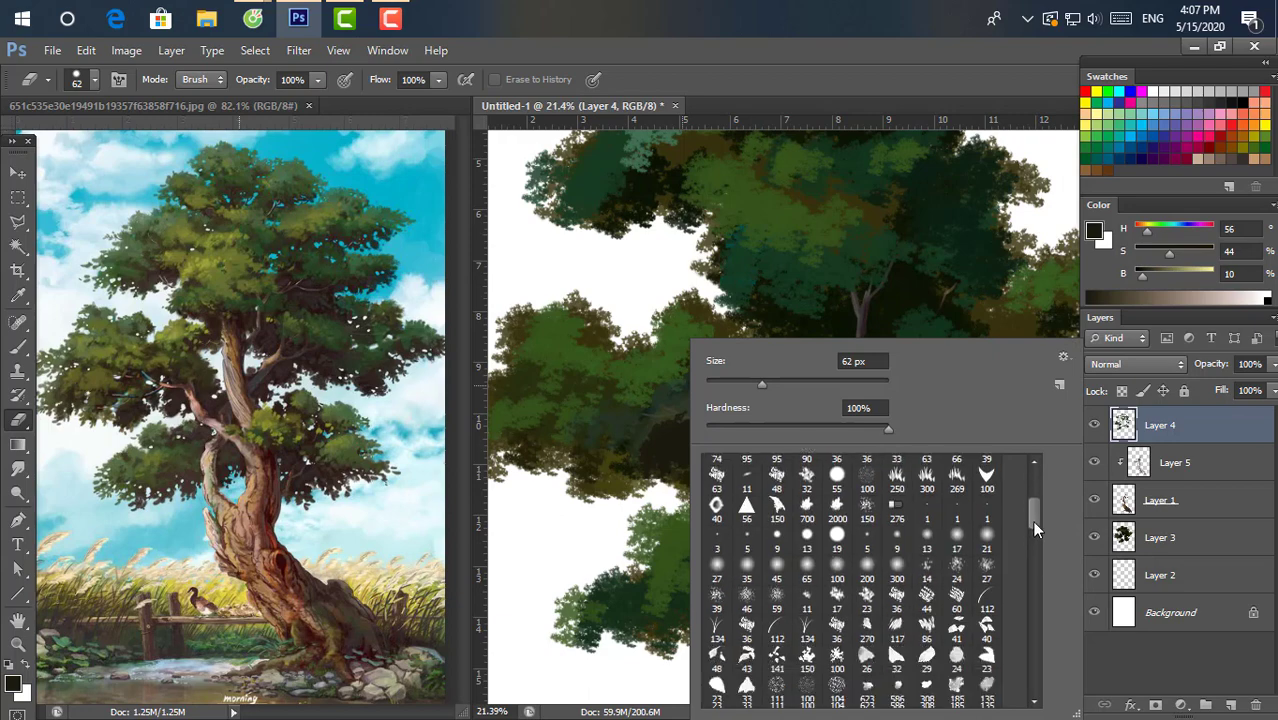
scroll(1002, 514, down, 2)
key(Return)
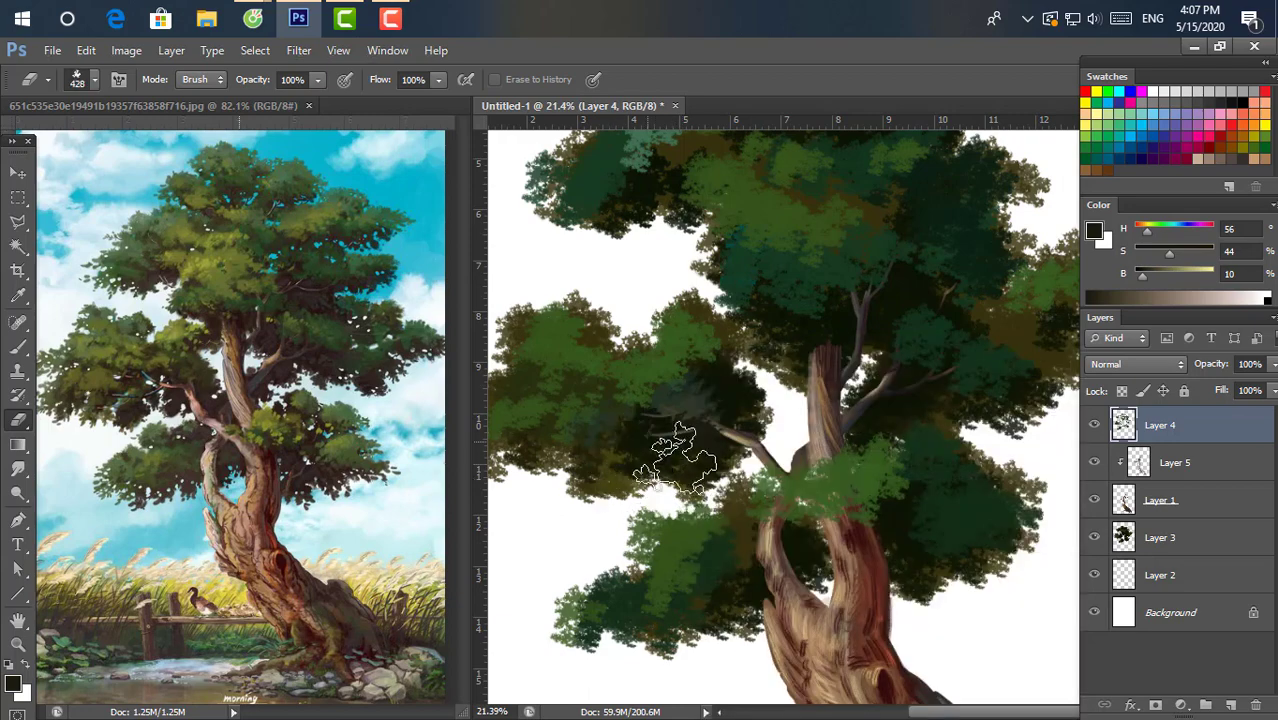
key(b)
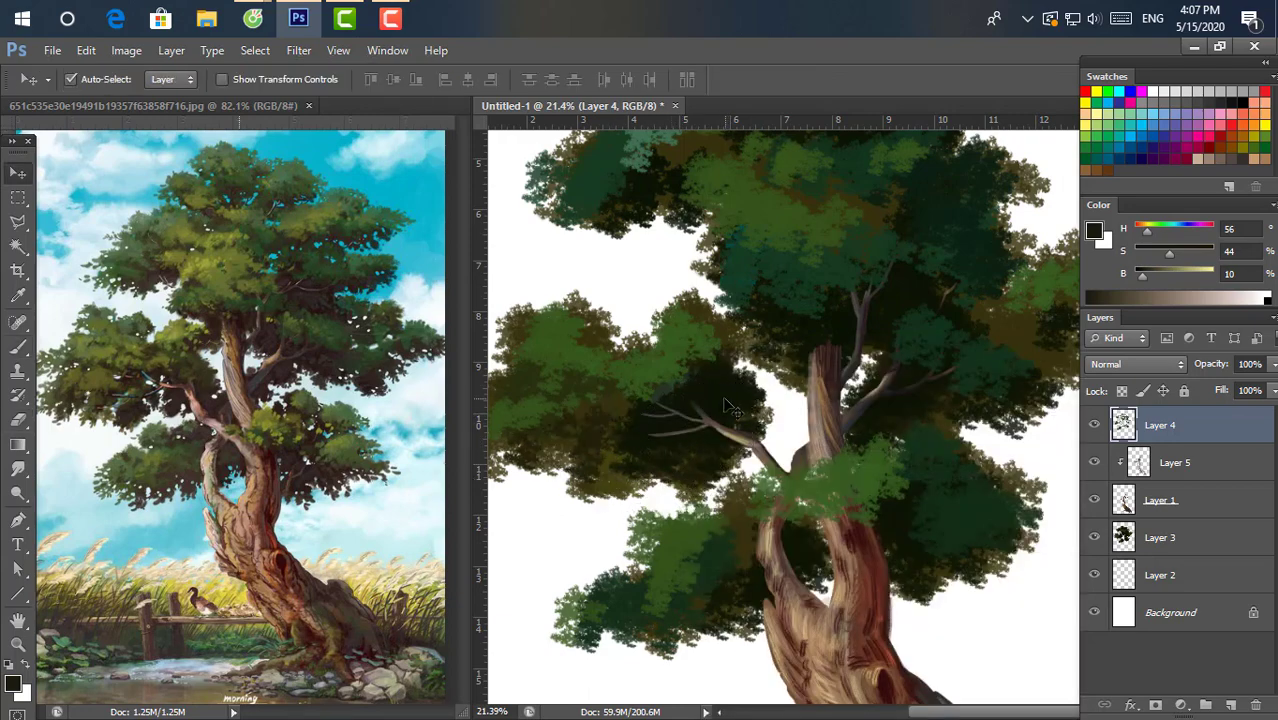
ctrl+click(722, 410)
scroll(650, 488, up, 1)
On Layer 3, pick a 29 px brush tip, shrink it to 24 px, then give the Eraser a 29 px tip.
scroll(673, 472, up, 2)
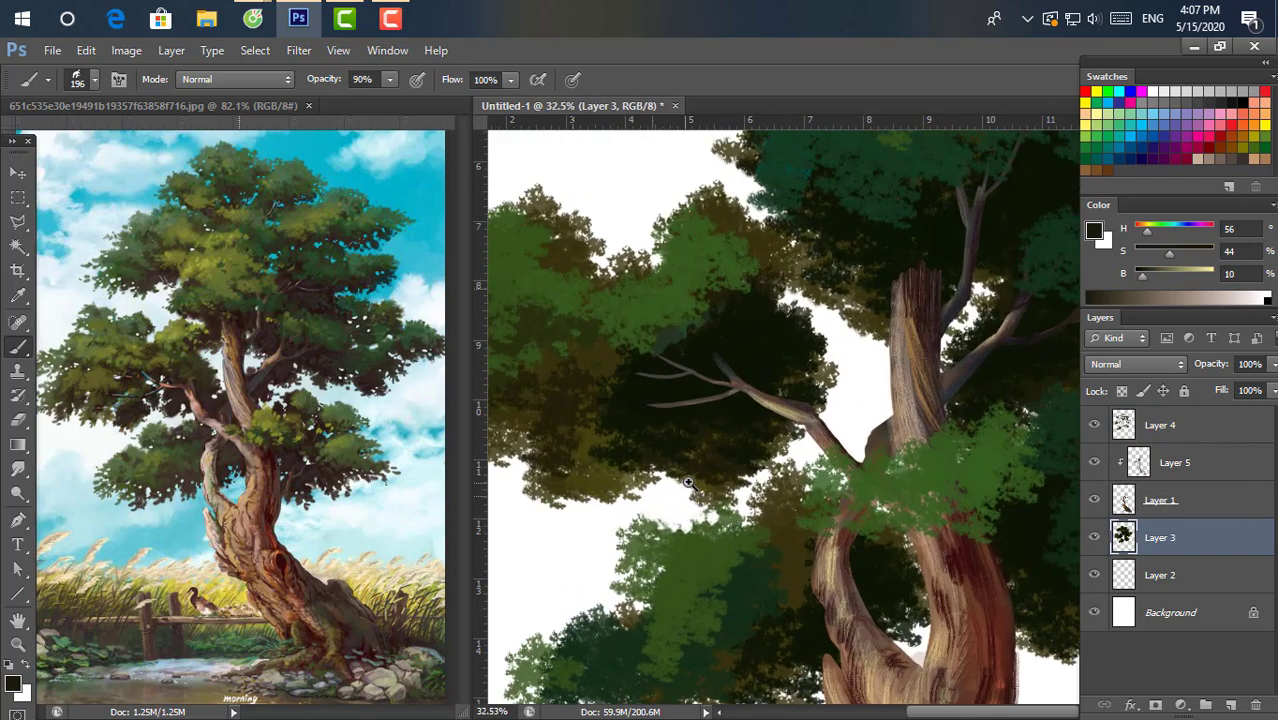
right_click(679, 384)
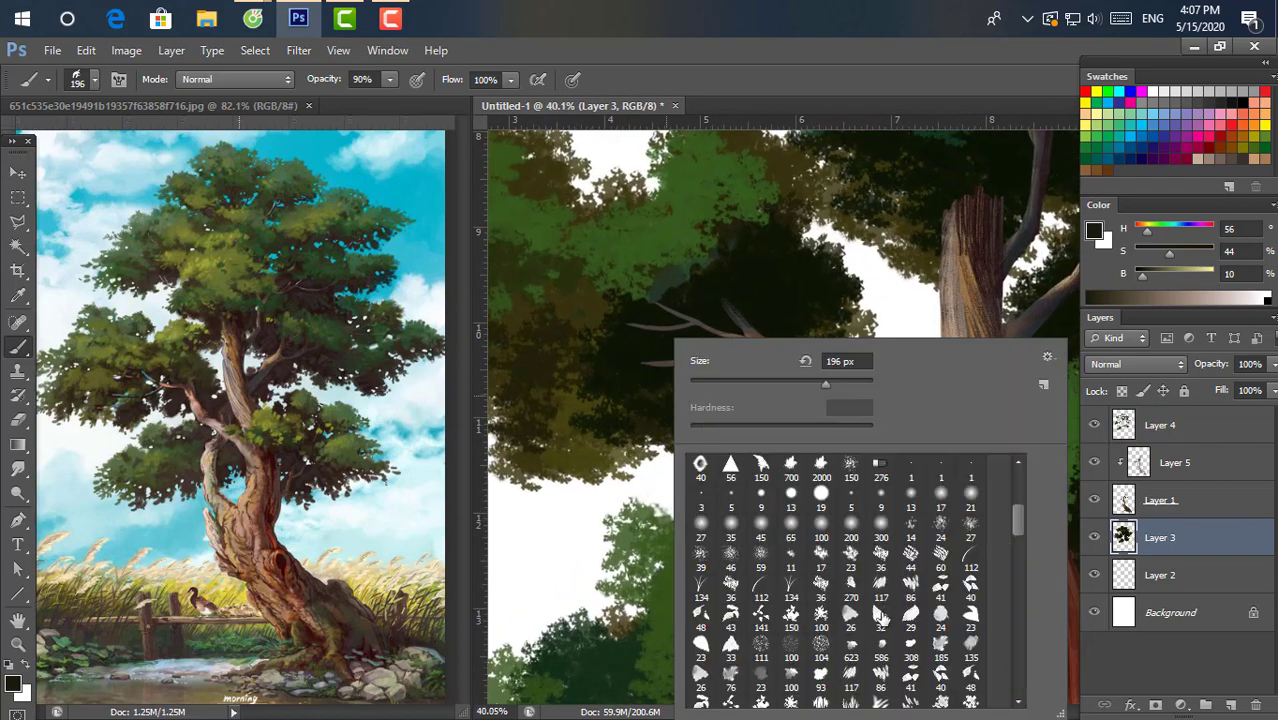
double_click(910, 612)
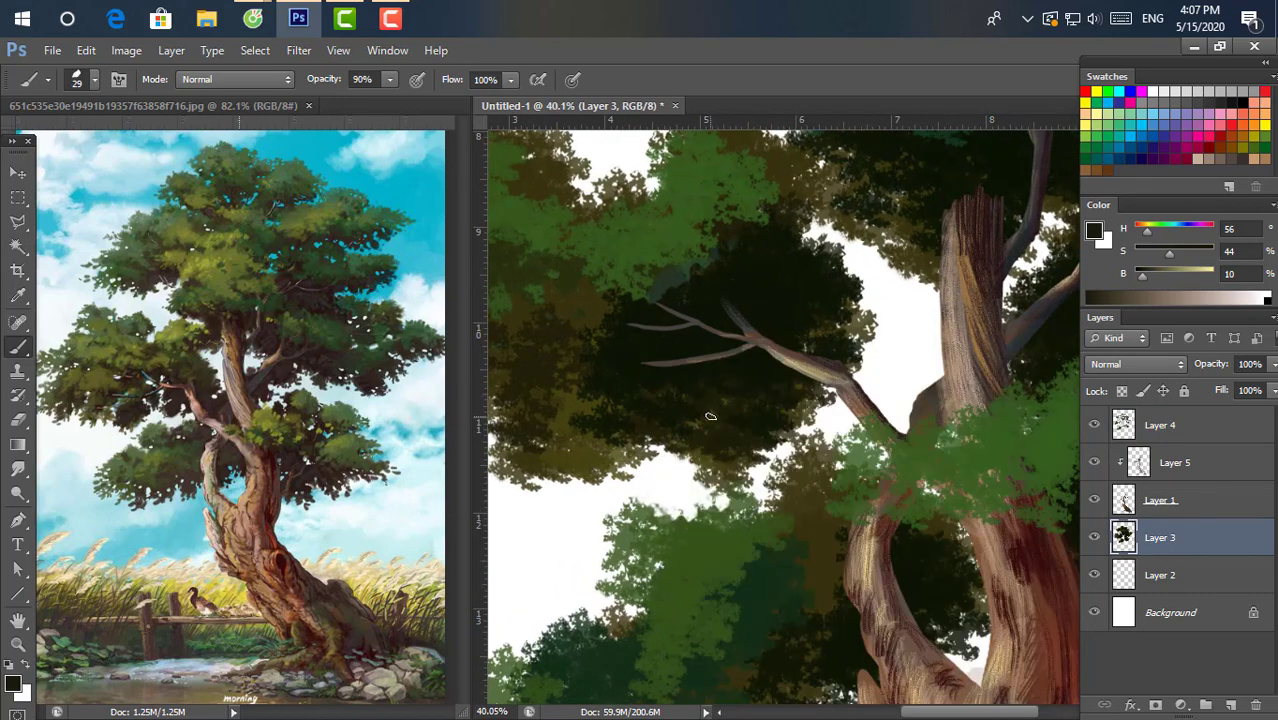
drag(713, 415, 700, 415)
scroll(684, 390, down, 1)
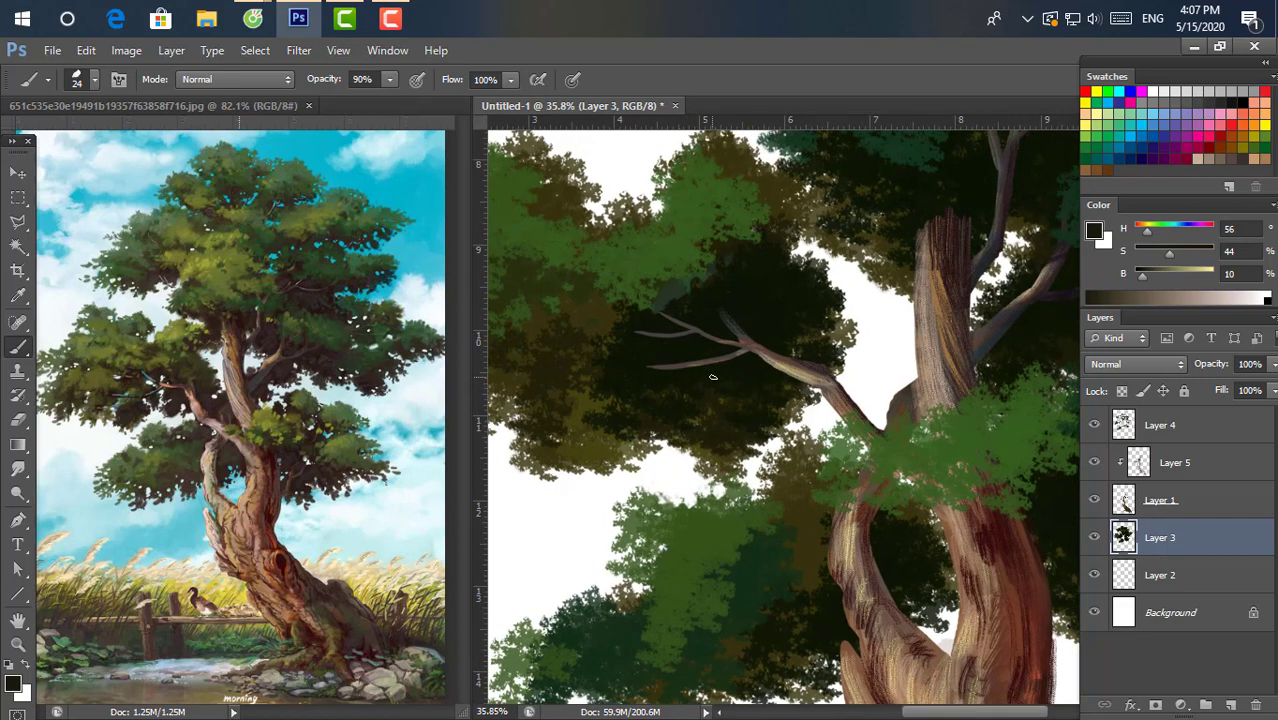
key(e)
right_click(704, 428)
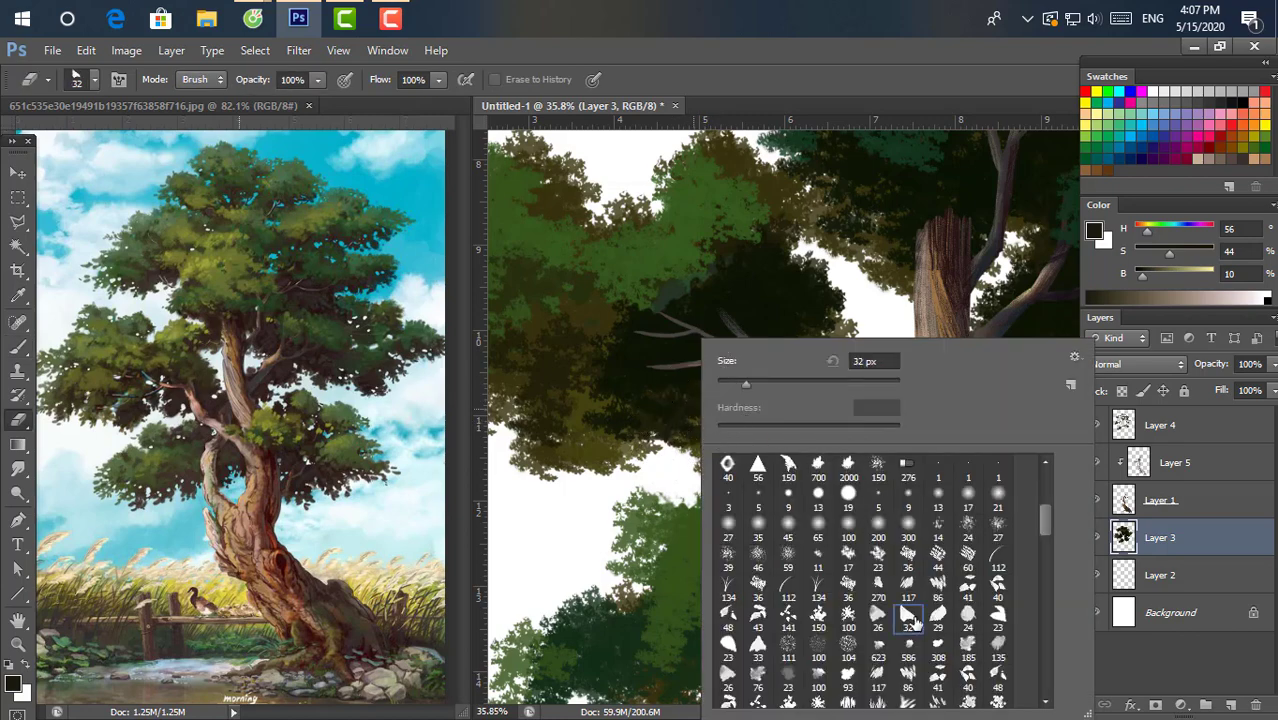
double_click(910, 612)
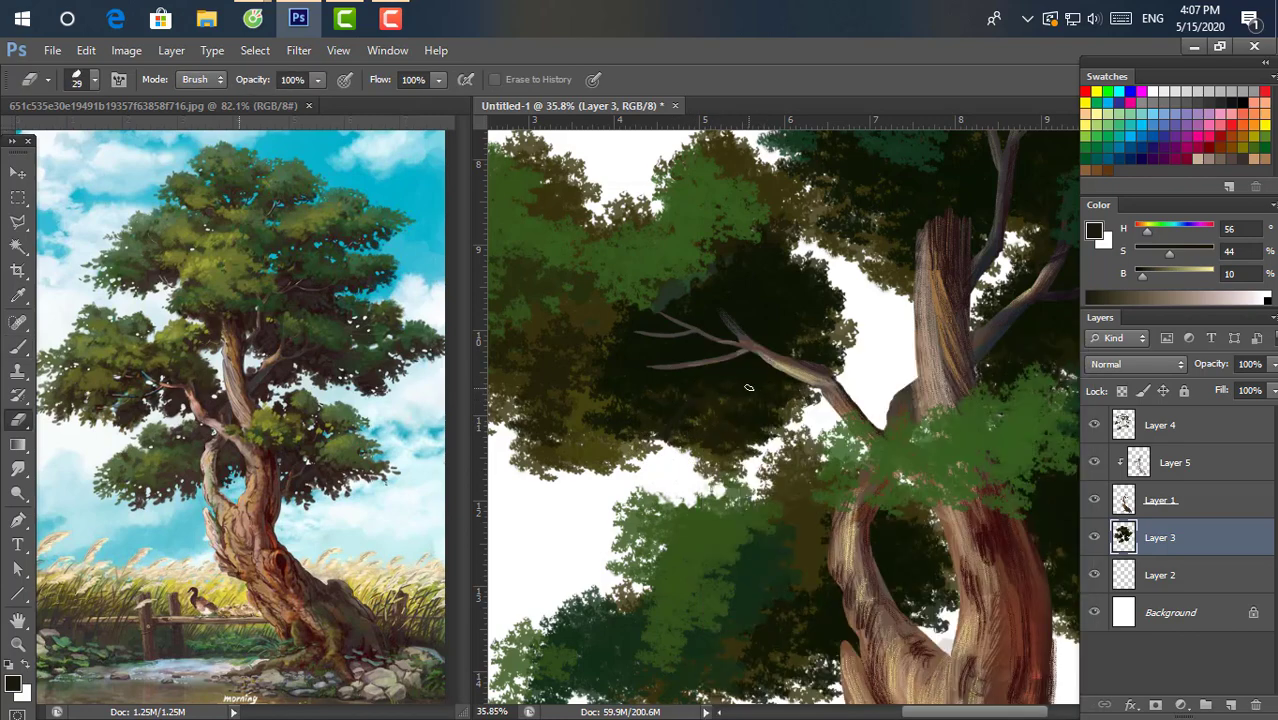
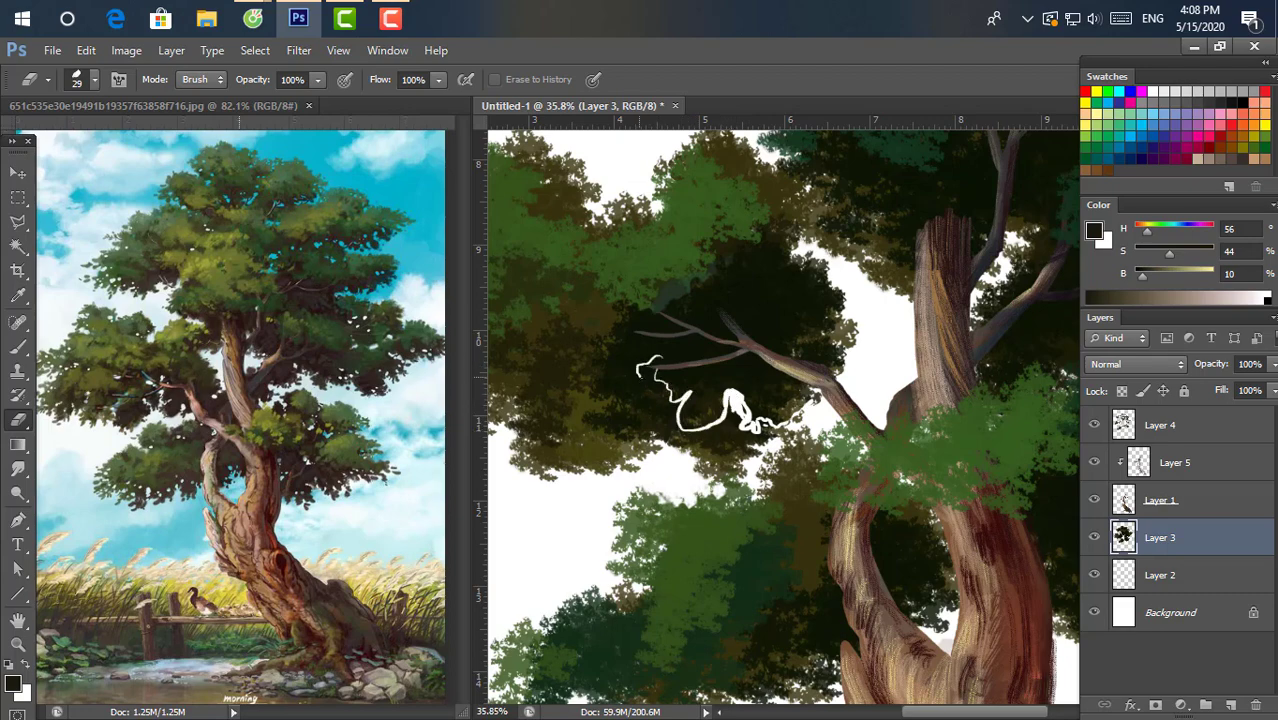
Erase a thin wavy loop outline around the left foliage clump on Layer 3.
drag(612, 428, 604, 472)
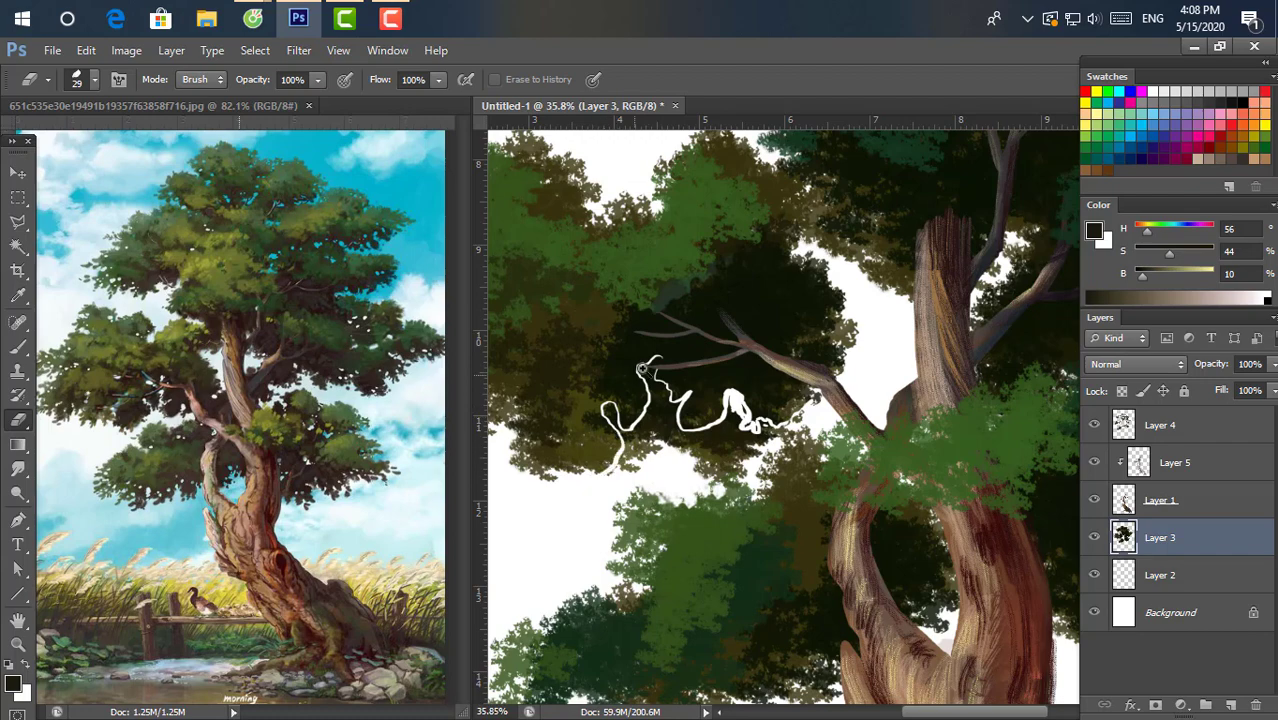
scroll(604, 472, down, 2)
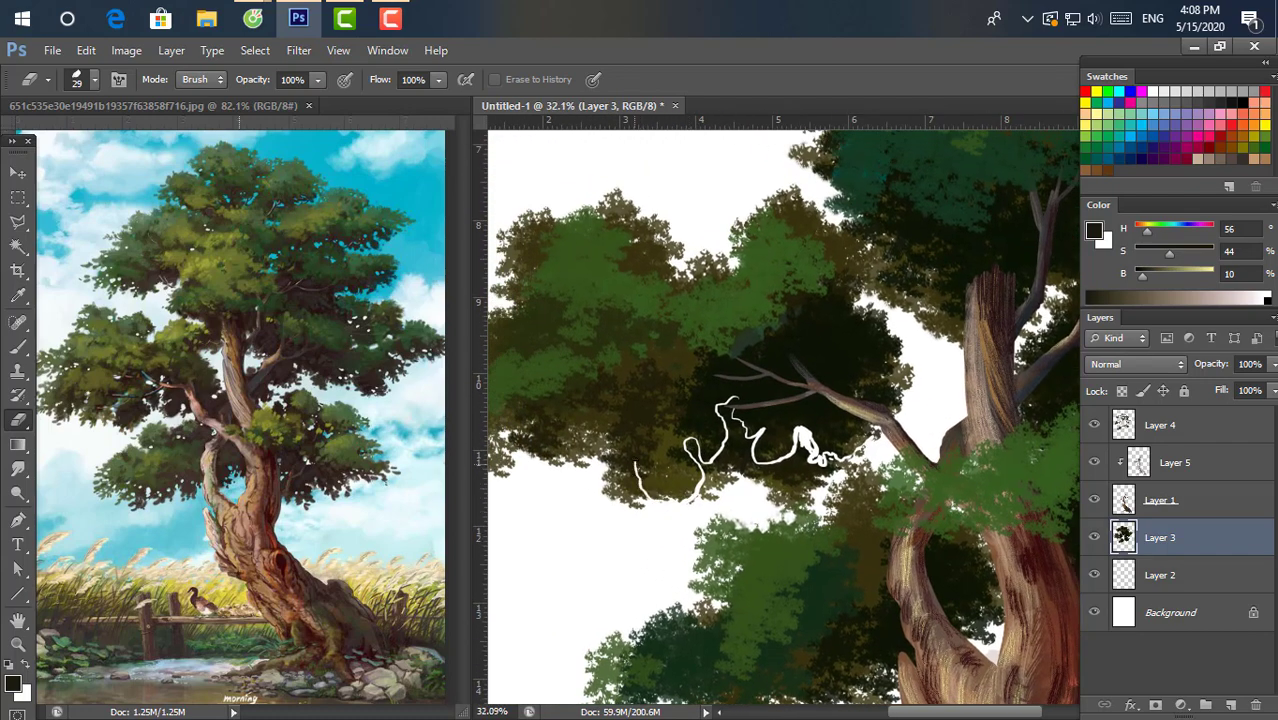
drag(622, 455, 684, 461)
scroll(674, 392, up, 1)
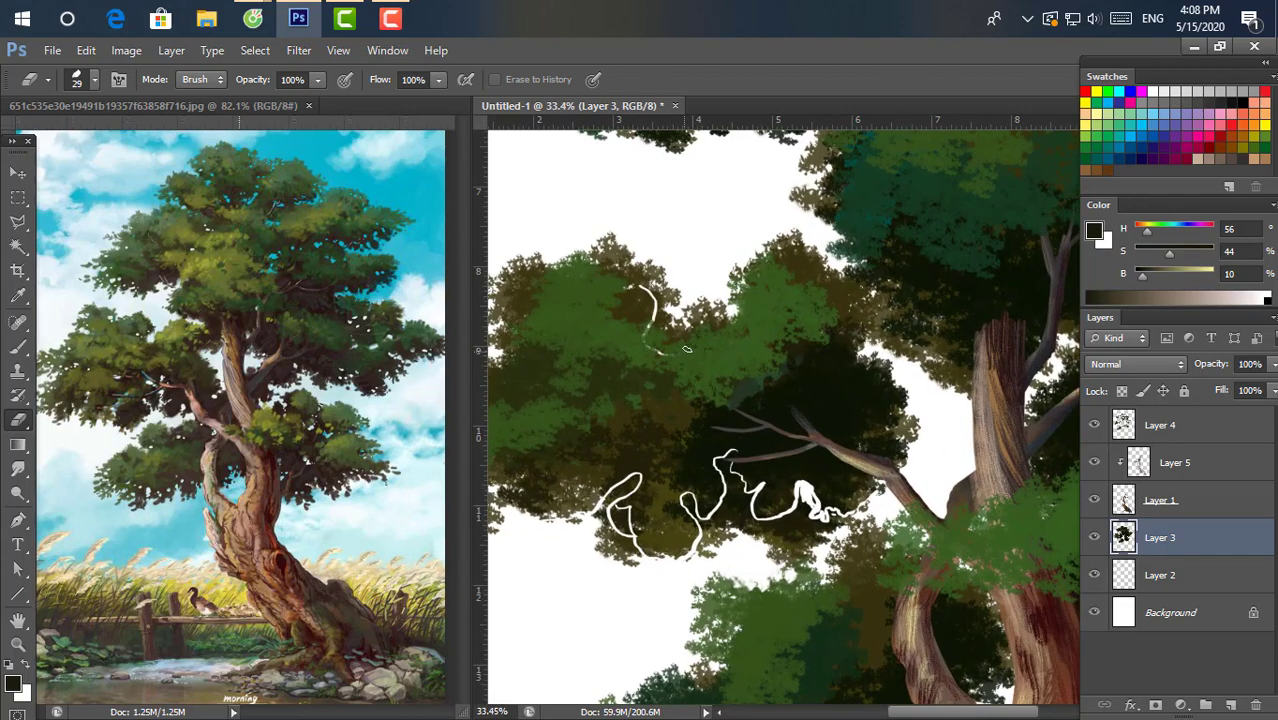
drag(855, 291, 862, 368)
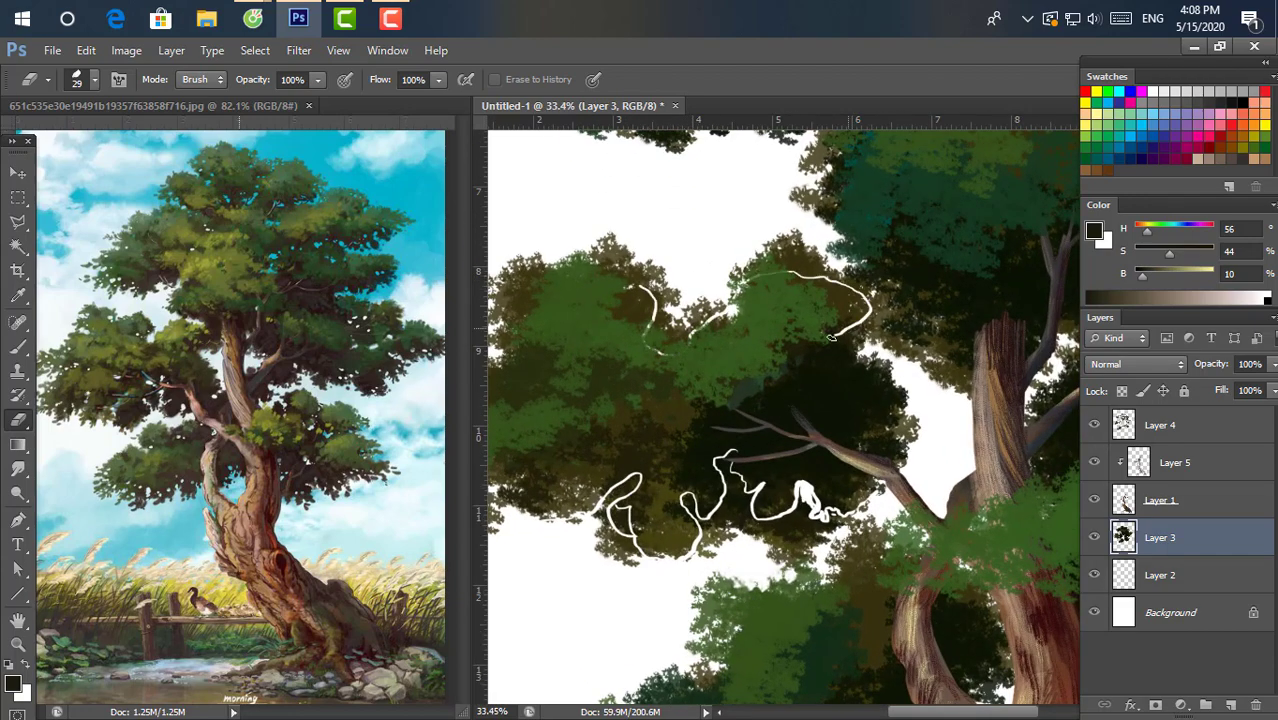
Recentre the zoomed view on the outlined clump and hide Layer 4.
drag(709, 337, 806, 341)
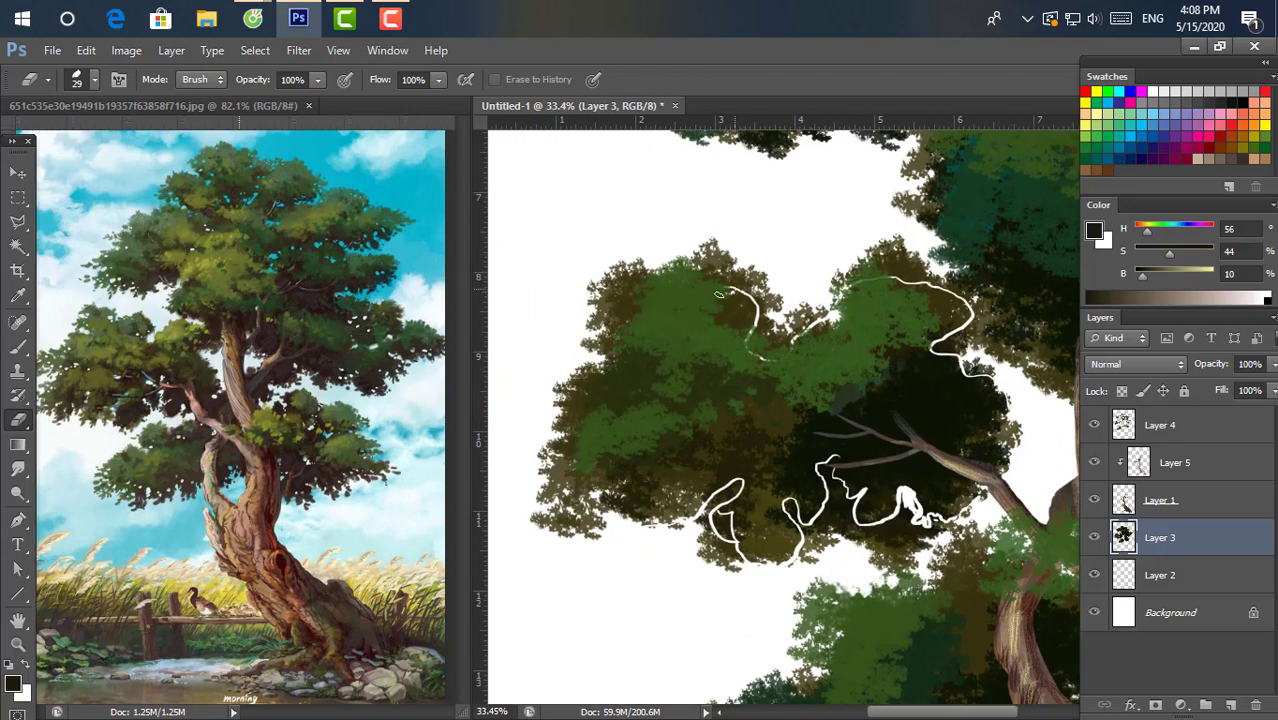
drag(633, 333, 698, 328)
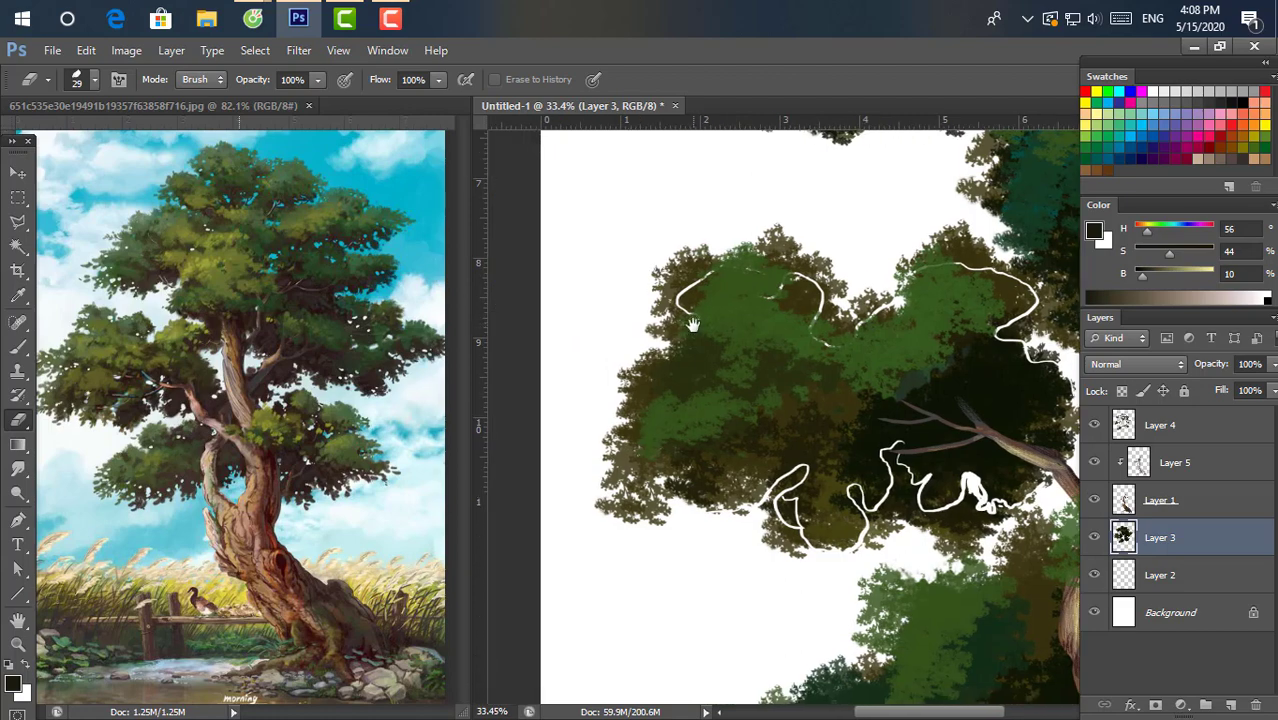
mouse_move(628, 370)
mouse_down()
mouse_move(697, 348)
mouse_move(680, 445)
mouse_move(740, 491)
mouse_up()
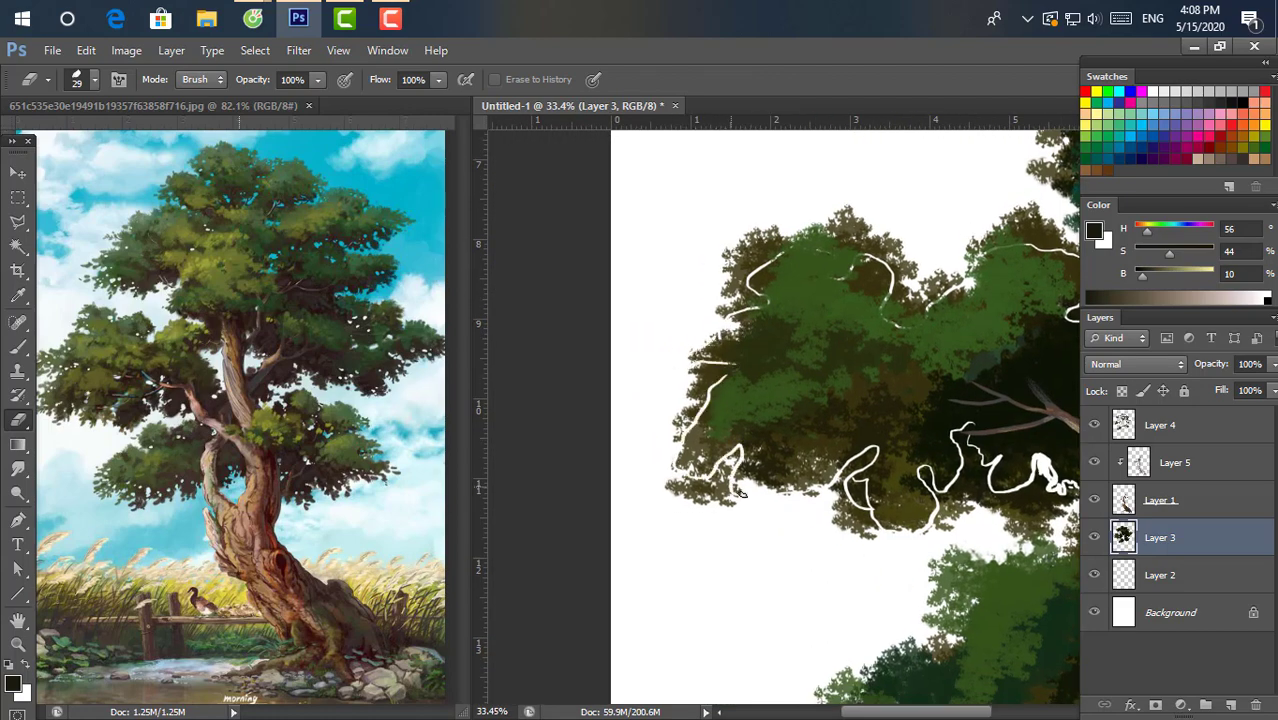
scroll(775, 383, down, 2)
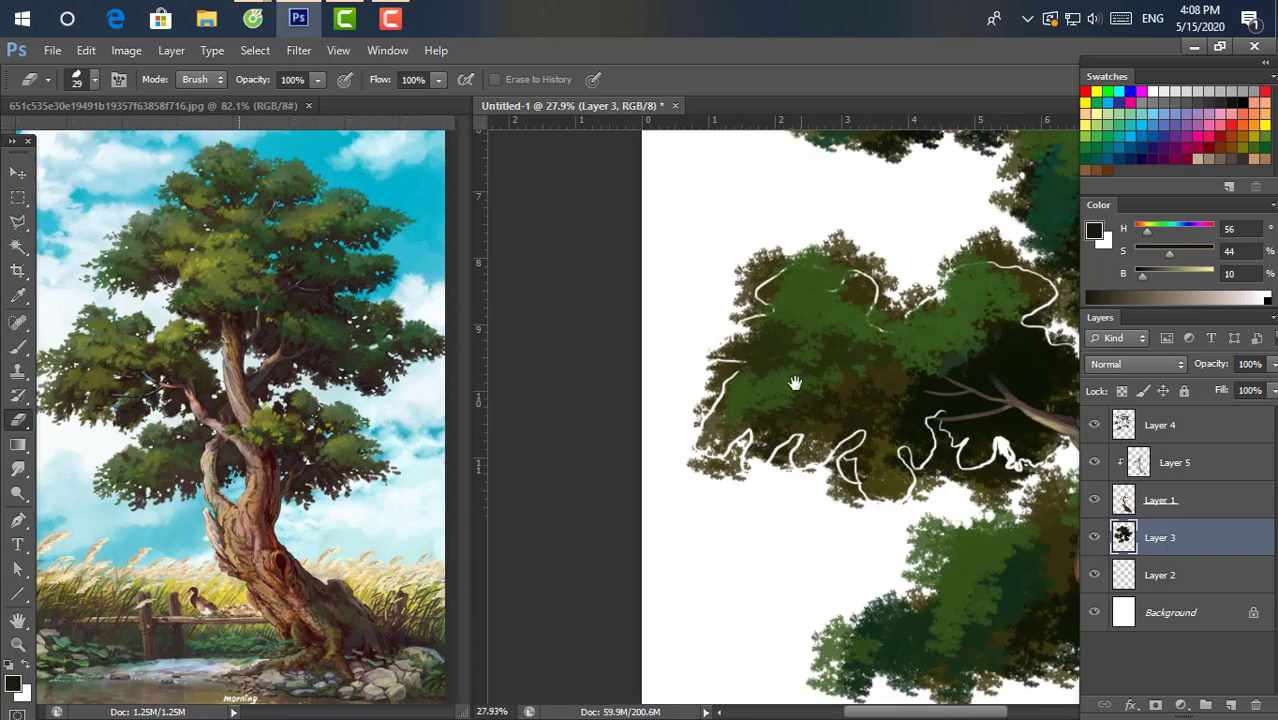
key(ctrl+comma)
mouse_move(806, 360)
mouse_down()
mouse_move(821, 398)
mouse_move(721, 398)
mouse_up()
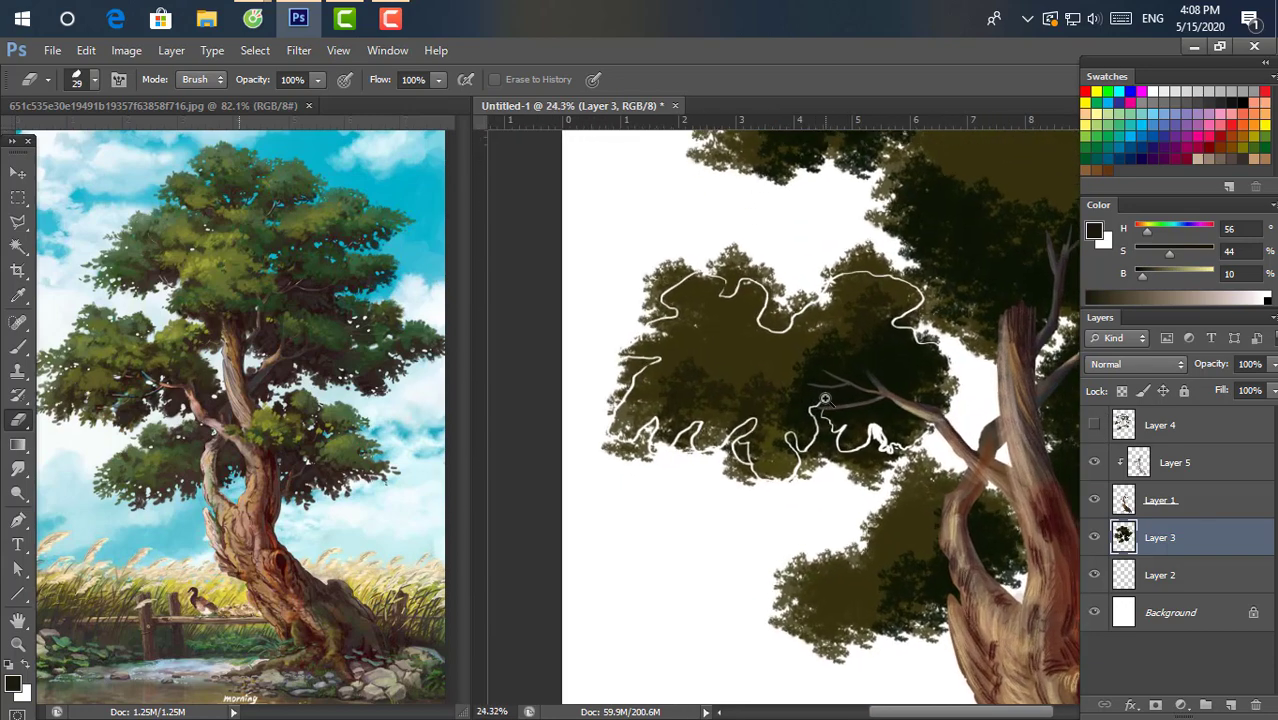
drag(805, 371, 763, 398)
key(ctrl+r)
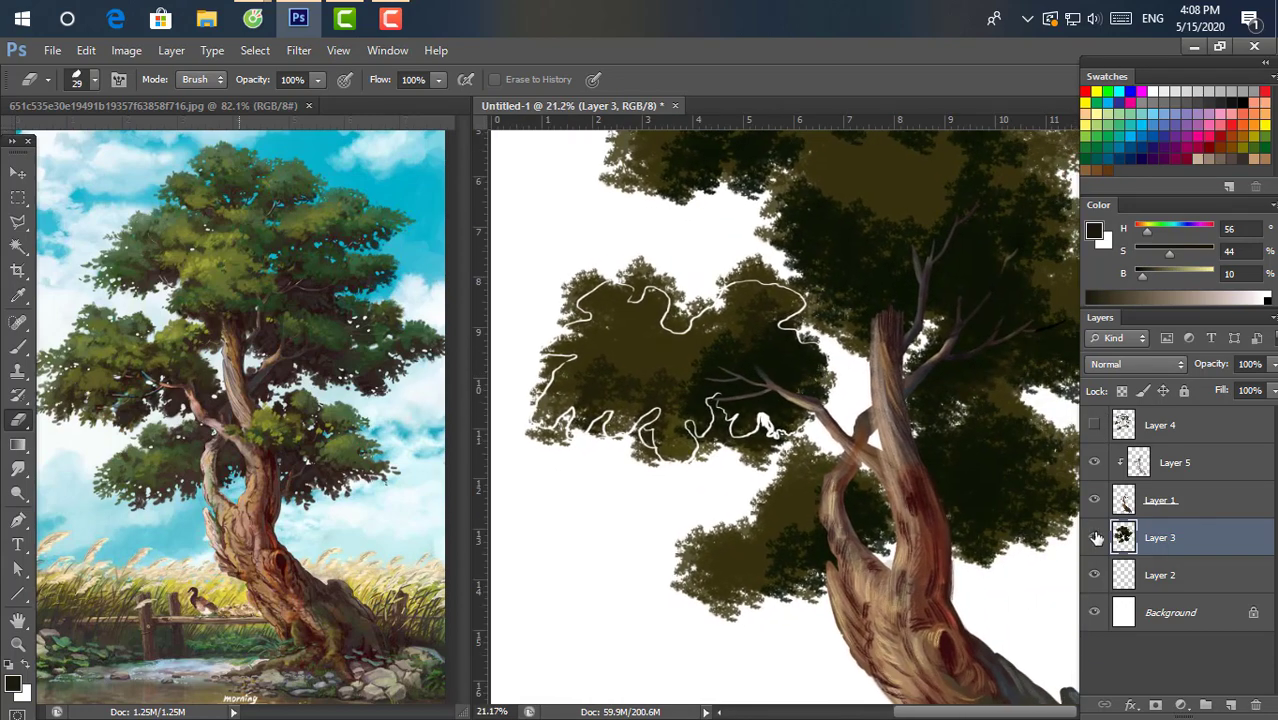
scroll(765, 398, up, 1)
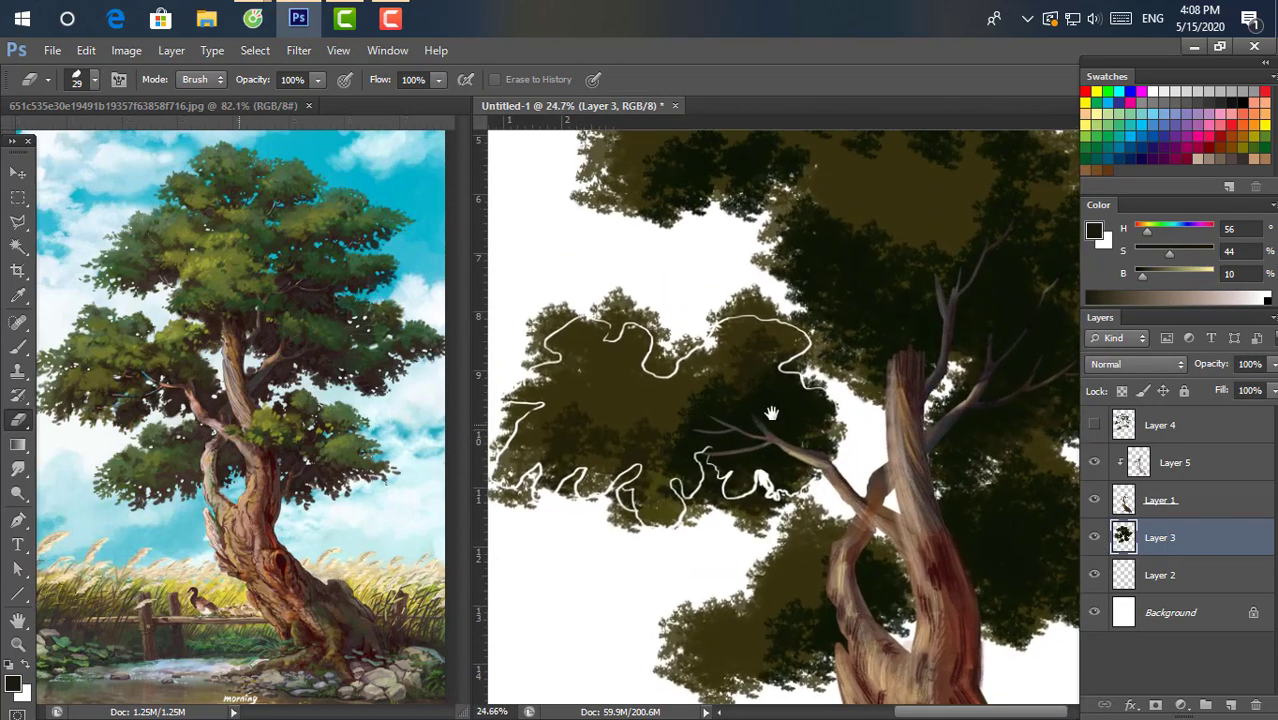
drag(767, 405, 875, 435)
With the 86 px leaf brush shrunk to 64, erase the foliage outside the outline.
right_click(724, 289)
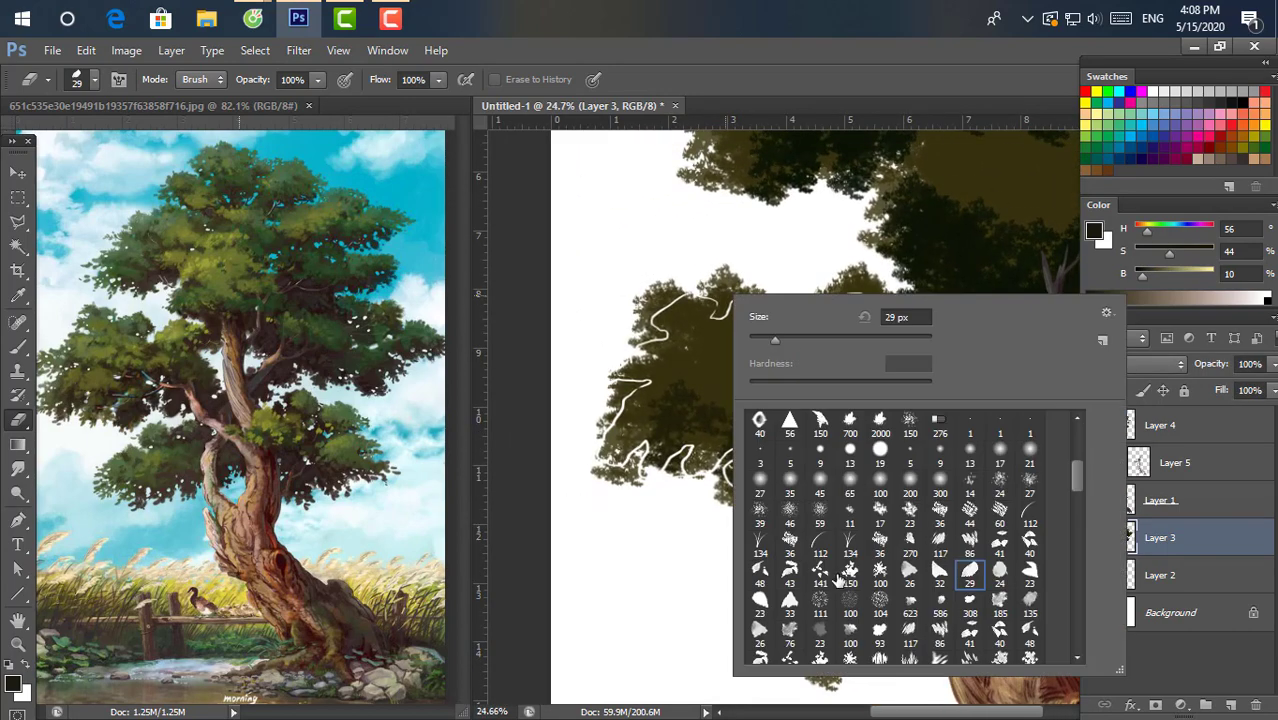
double_click(940, 632)
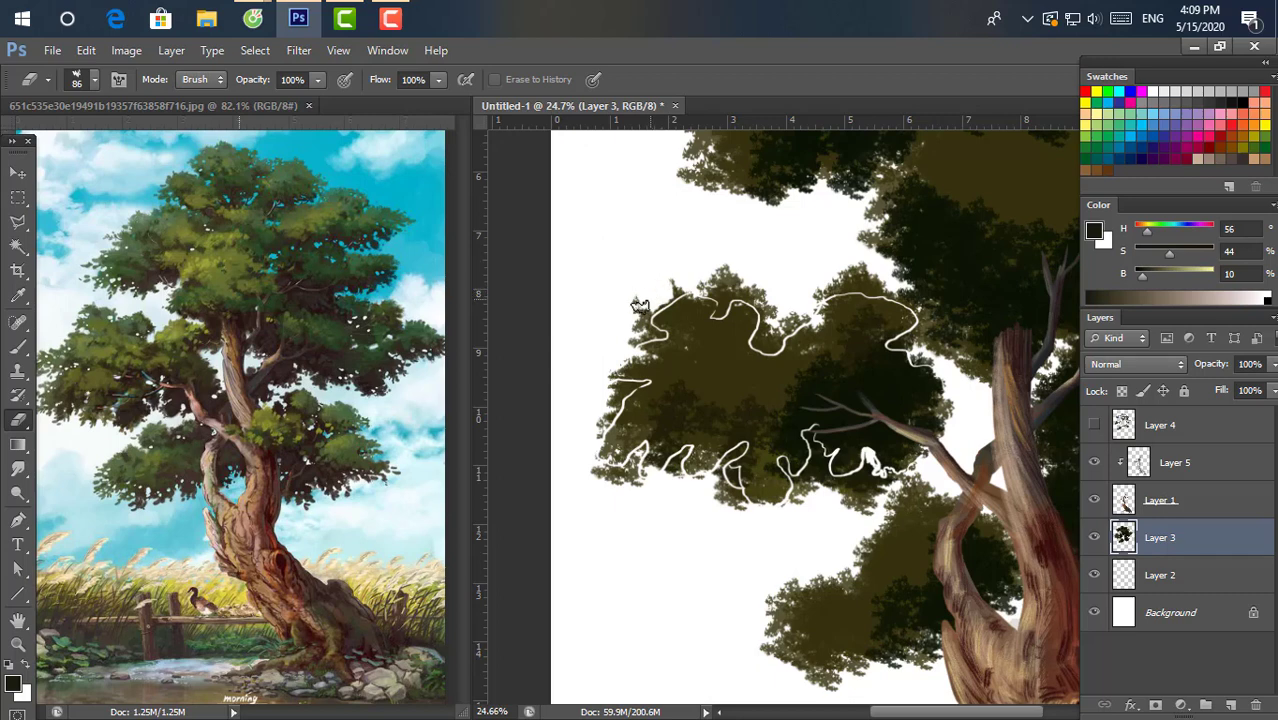
key(bracketleft)
key(bracketleft)
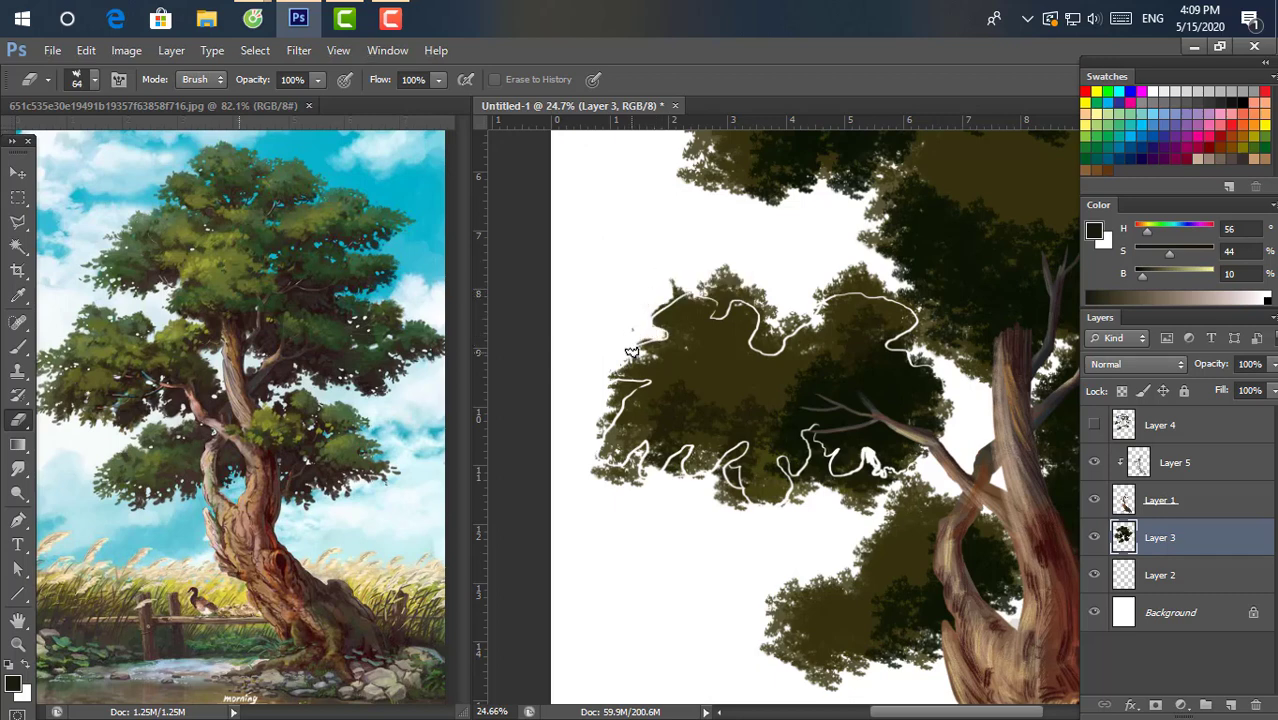
mouse_move(631, 352)
mouse_down()
mouse_move(595, 450)
mouse_move(695, 480)
mouse_move(779, 463)
mouse_move(795, 500)
mouse_move(808, 453)
mouse_move(828, 498)
mouse_move(910, 465)
mouse_up()
mouse_move(918, 336)
mouse_down()
mouse_move(896, 344)
mouse_move(913, 358)
mouse_move(926, 302)
mouse_move(835, 280)
mouse_move(864, 290)
mouse_move(845, 285)
mouse_move(762, 350)
mouse_move(753, 283)
mouse_move(648, 310)
mouse_move(730, 278)
mouse_move(768, 330)
mouse_move(822, 290)
mouse_move(841, 300)
mouse_up()
scroll(842, 300, down, 3)
scroll(846, 340, up, 1)
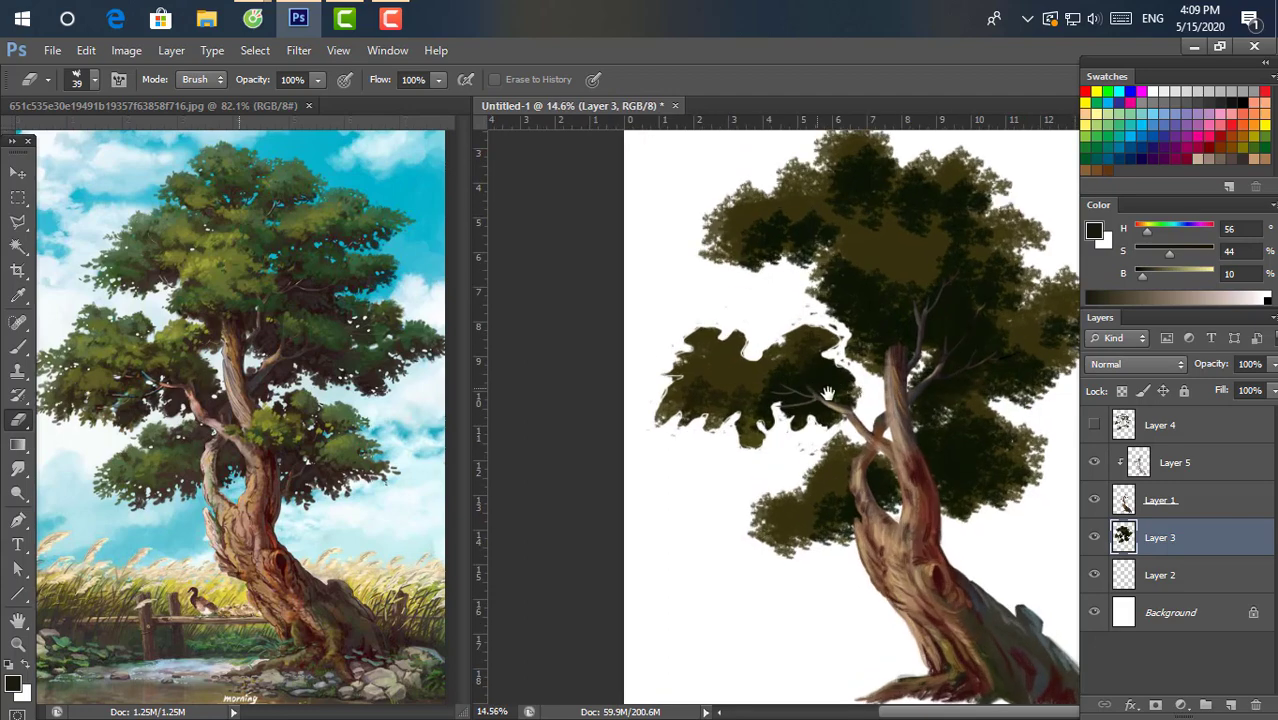
scroll(851, 380, up, 1)
Sample dark green and olive foliage colours and dab leaf clusters along the canopy edge and top.
key(b)
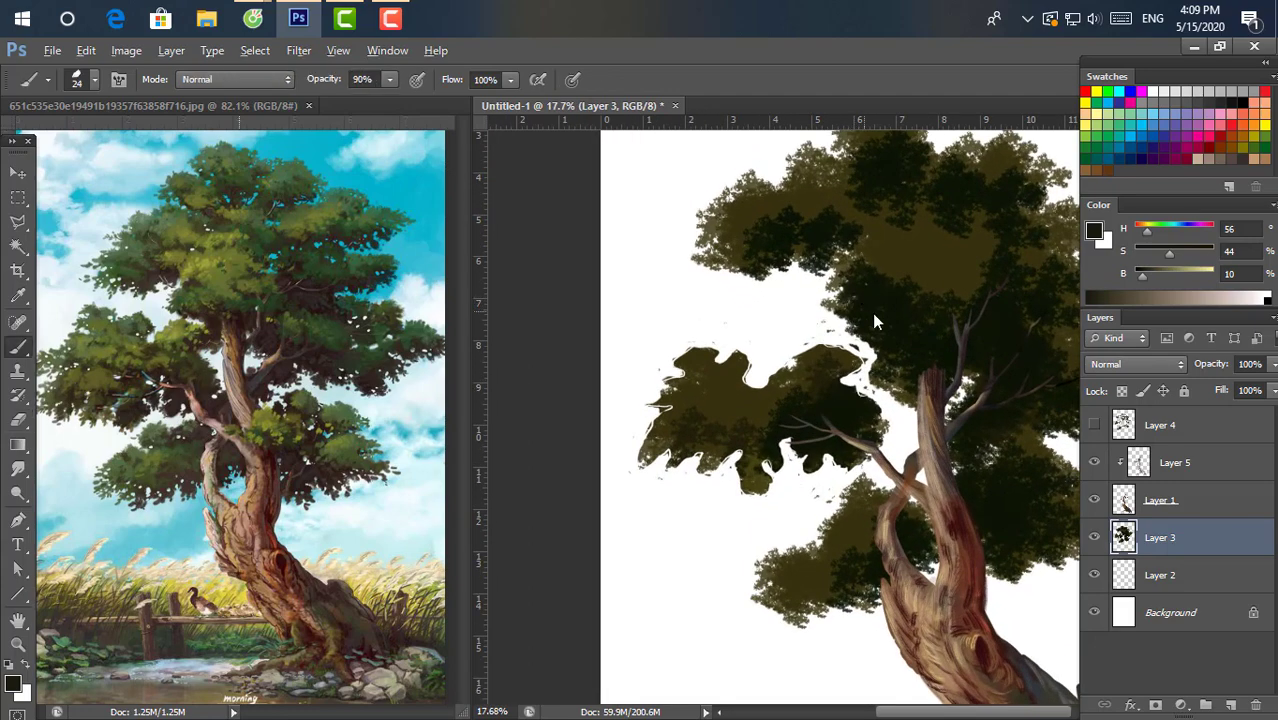
alt+click(874, 321)
drag(855, 305, 810, 320)
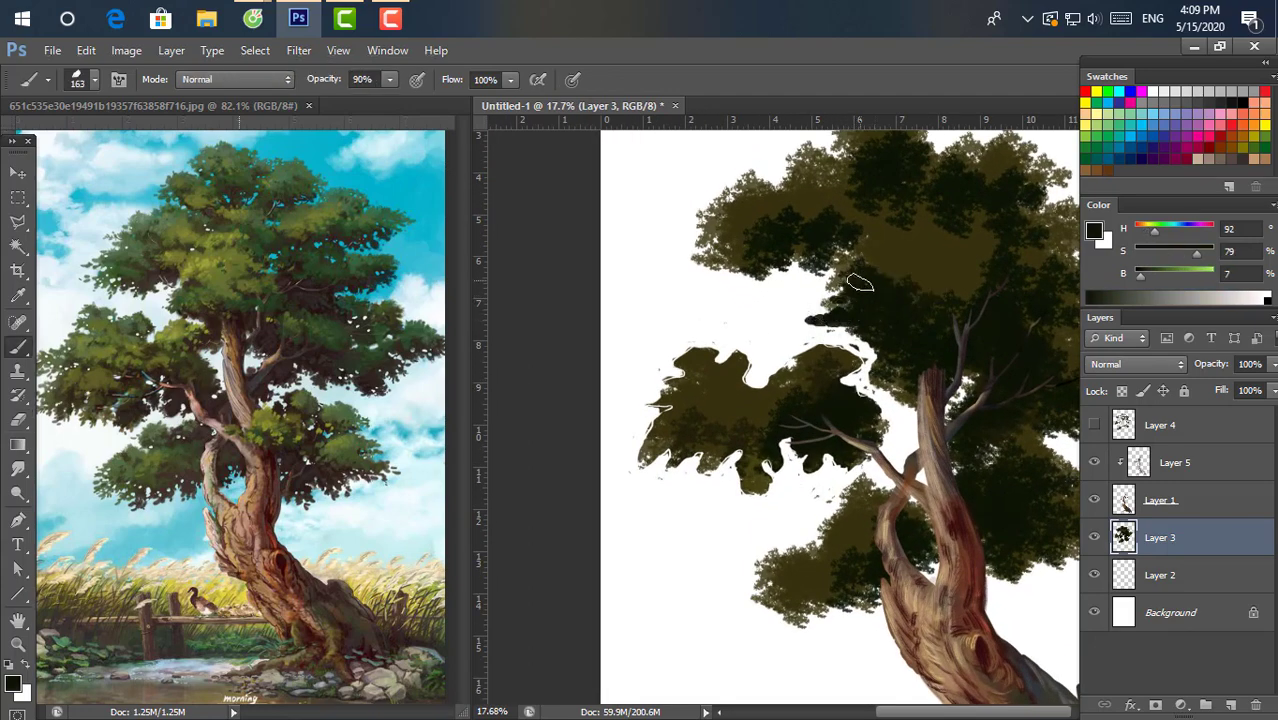
mouse_move(756, 236)
mouse_down()
mouse_move(773, 289)
mouse_move(700, 300)
mouse_up()
alt+click(752, 298)
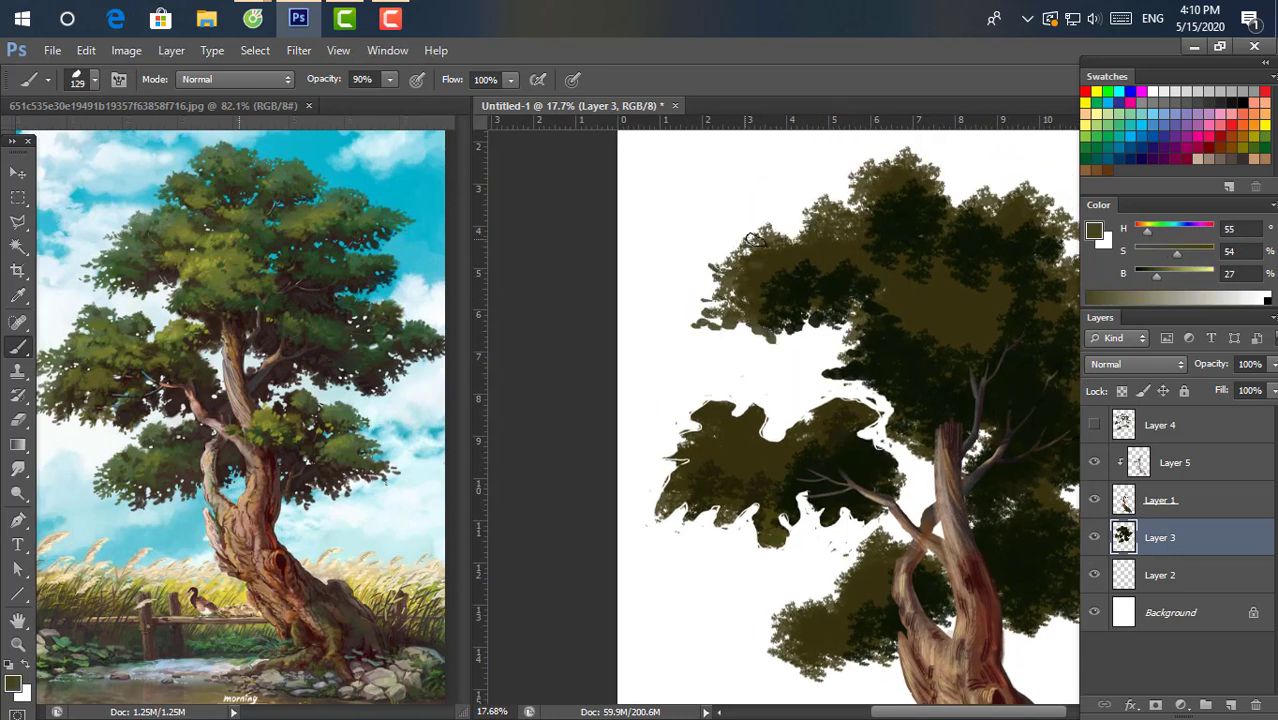
mouse_move(772, 252)
mouse_down()
mouse_move(765, 305)
mouse_move(810, 285)
mouse_move(773, 290)
mouse_move(815, 250)
mouse_move(850, 240)
mouse_move(830, 232)
mouse_move(865, 218)
mouse_move(880, 252)
mouse_move(905, 240)
mouse_move(875, 275)
mouse_move(856, 257)
mouse_move(860, 296)
mouse_move(935, 292)
mouse_move(906, 320)
mouse_move(874, 294)
mouse_move(940, 304)
mouse_move(875, 300)
mouse_move(930, 294)
mouse_move(946, 314)
mouse_move(915, 340)
mouse_move(945, 352)
mouse_move(984, 322)
mouse_move(940, 360)
mouse_move(980, 340)
mouse_move(910, 350)
mouse_move(905, 385)
mouse_move(958, 442)
mouse_move(1015, 405)
mouse_move(936, 476)
mouse_move(882, 428)
mouse_move(893, 405)
mouse_move(912, 410)
mouse_move(863, 440)
mouse_move(778, 440)
mouse_up()
alt+click(775, 290)
alt+click(857, 240)
scroll(828, 327, down, 1)
scroll(931, 397, down, 1)
Erase small gaps in the canopy beside the trunk with a smaller eraser.
key(e)
key(bracketleft)
key(bracketleft)
key(bracketleft)
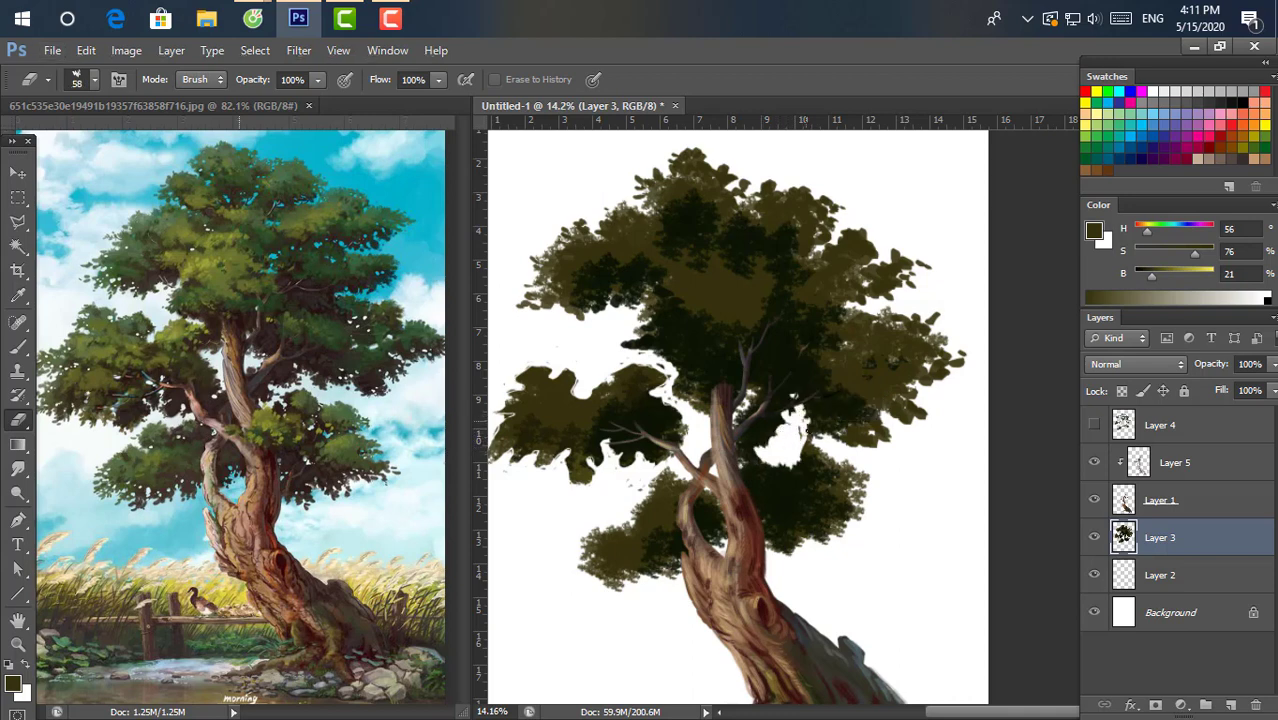
drag(846, 425, 869, 455)
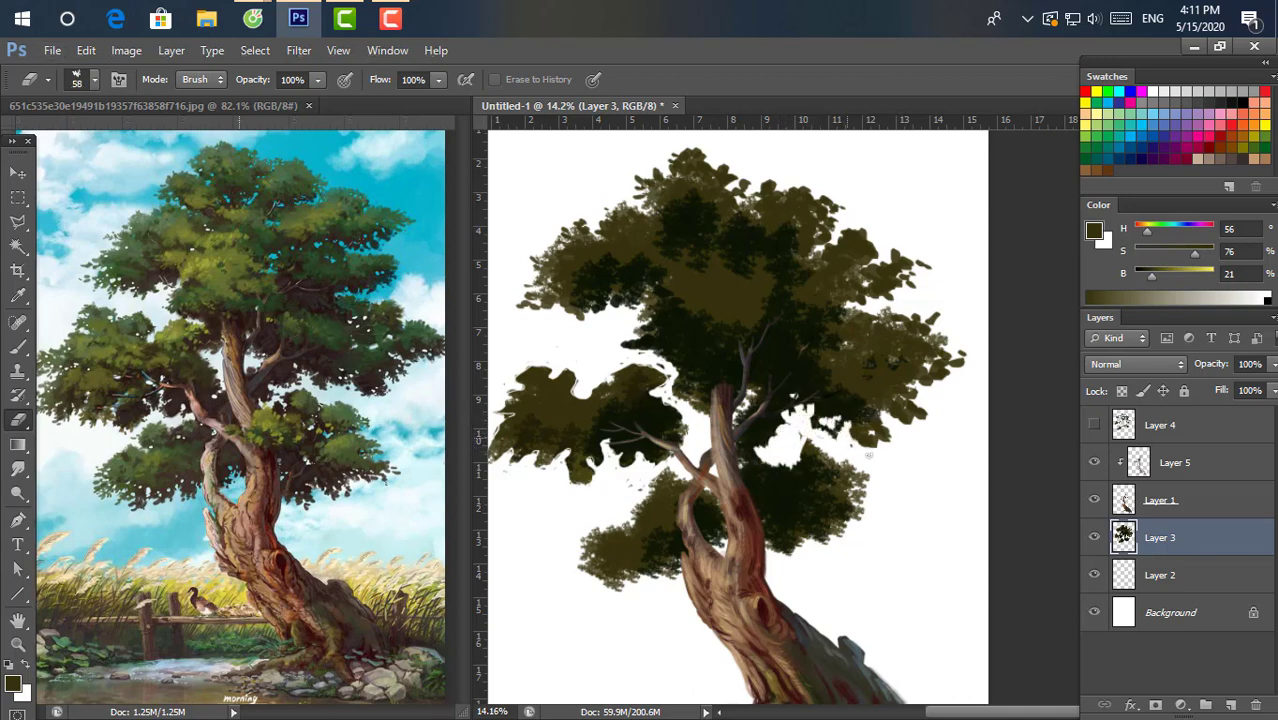
drag(780, 460, 758, 456)
drag(749, 491, 776, 464)
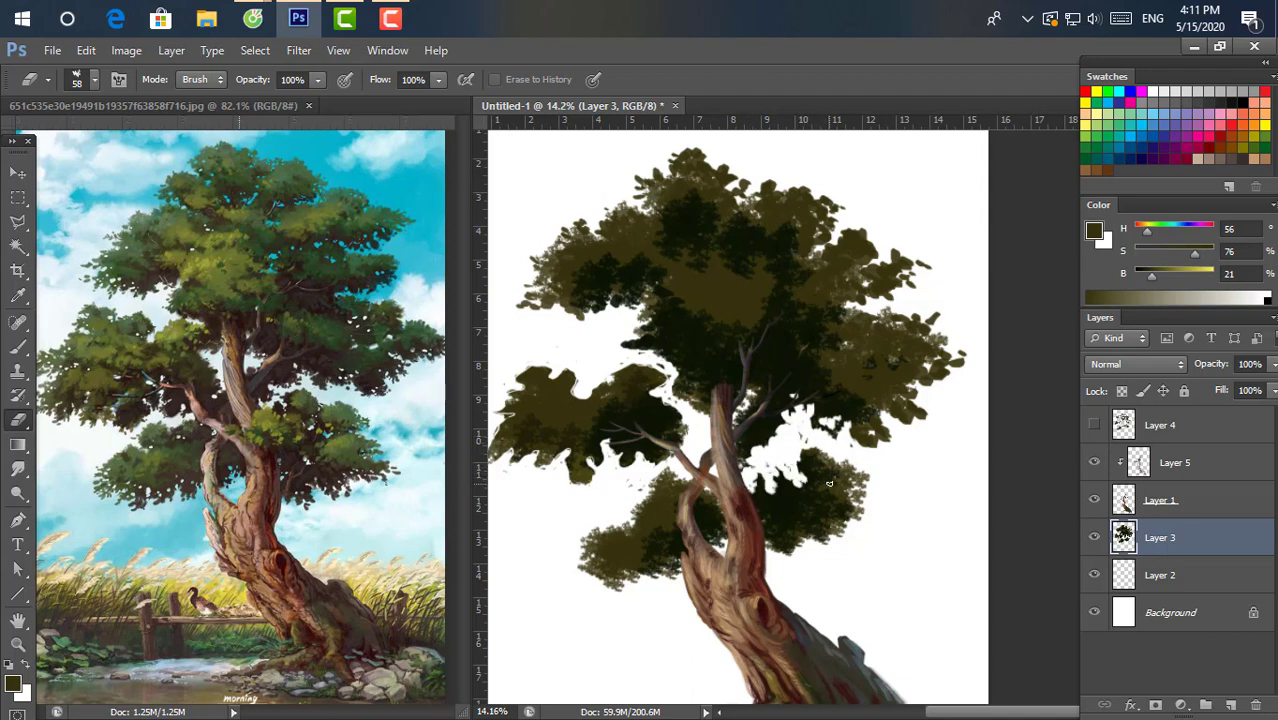
Paint dark green leaves along the lower-left and right foliage edges and into the gap.
key(b)
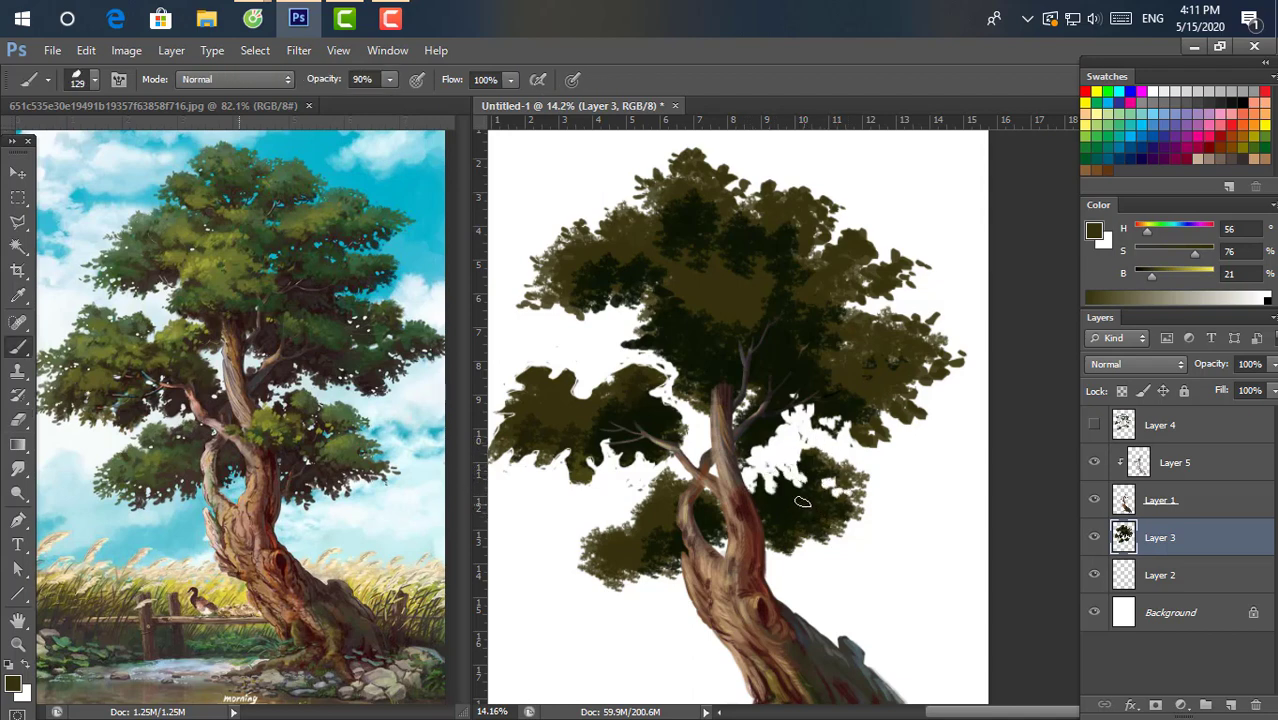
drag(780, 490, 797, 470)
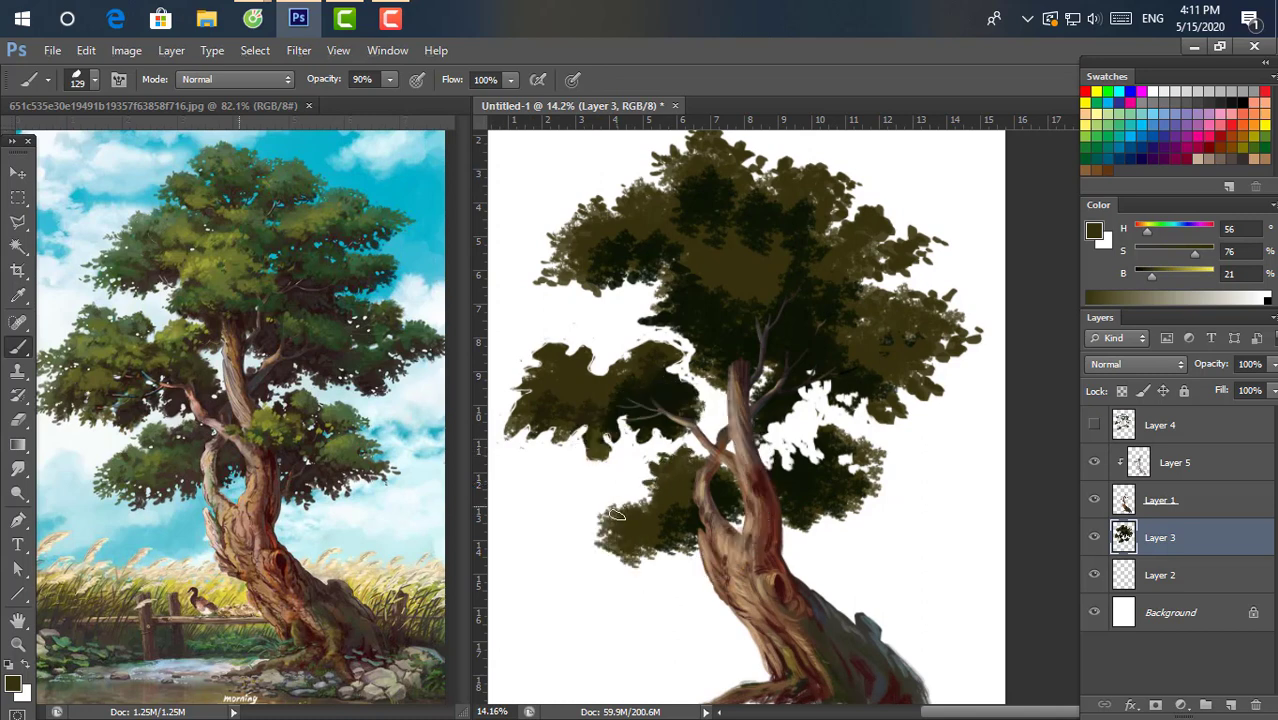
mouse_move(591, 524)
mouse_down()
mouse_move(582, 545)
mouse_move(630, 563)
mouse_move(668, 557)
mouse_up()
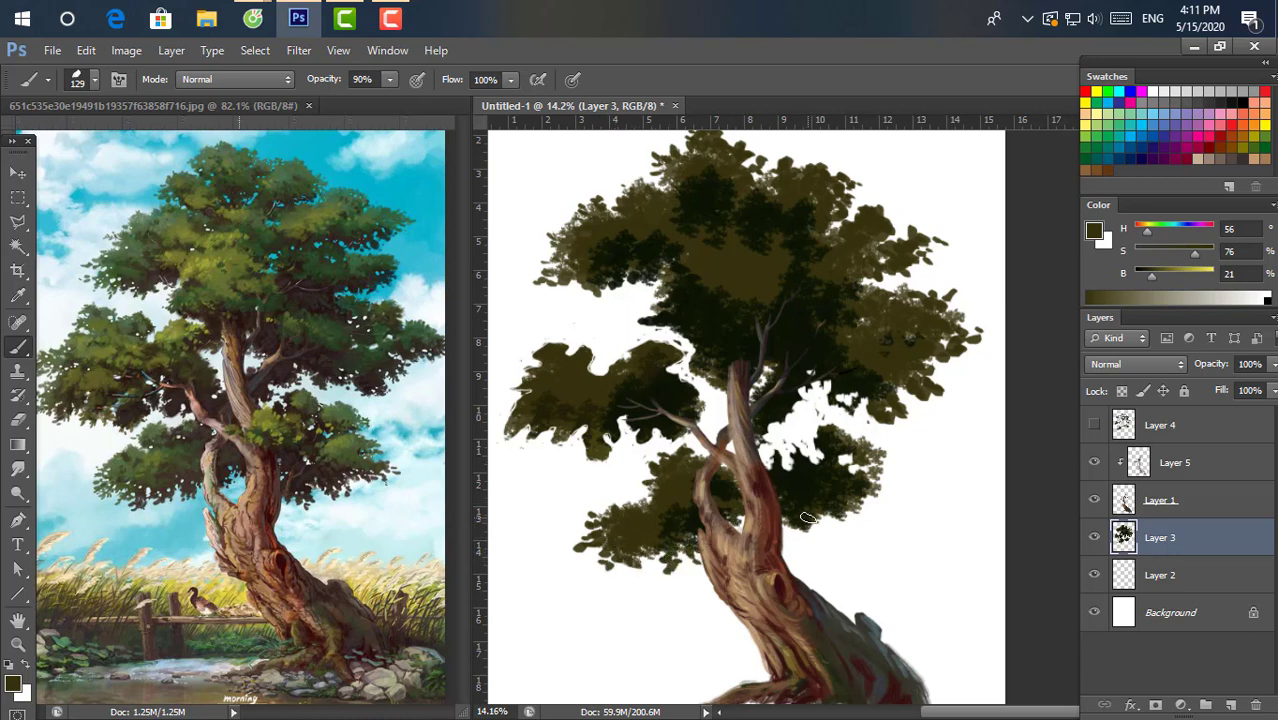
mouse_move(808, 518)
mouse_down()
mouse_move(810, 530)
mouse_move(787, 530)
mouse_up()
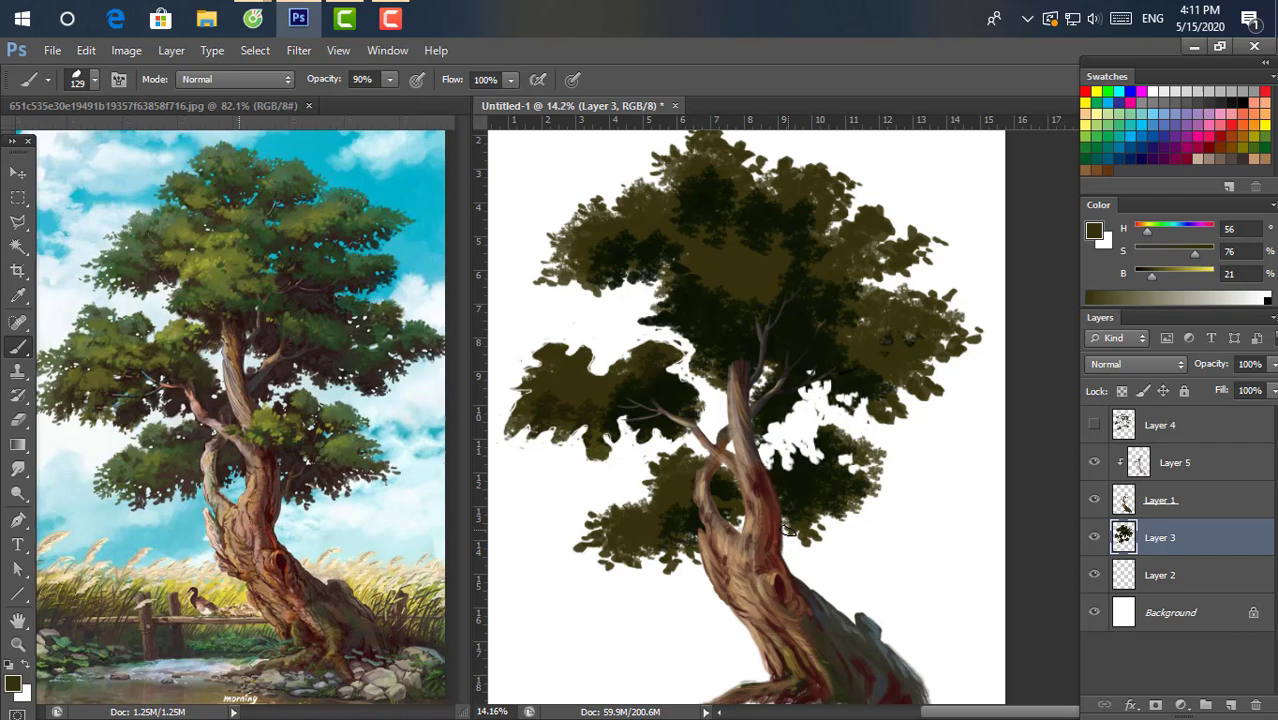
click(862, 507)
mouse_move(870, 493)
mouse_down()
mouse_move(926, 465)
mouse_move(885, 472)
mouse_move(797, 440)
mouse_move(803, 450)
mouse_up()
alt+click(801, 458)
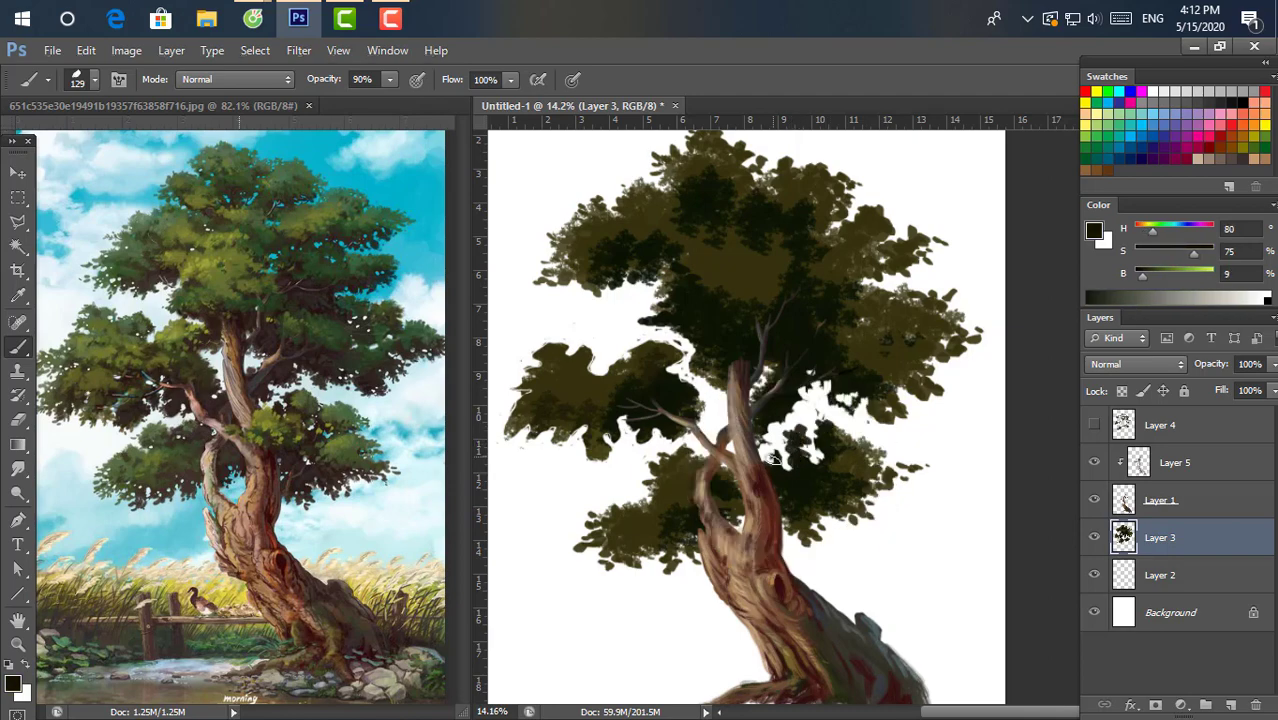
scroll(797, 450, down, 2)
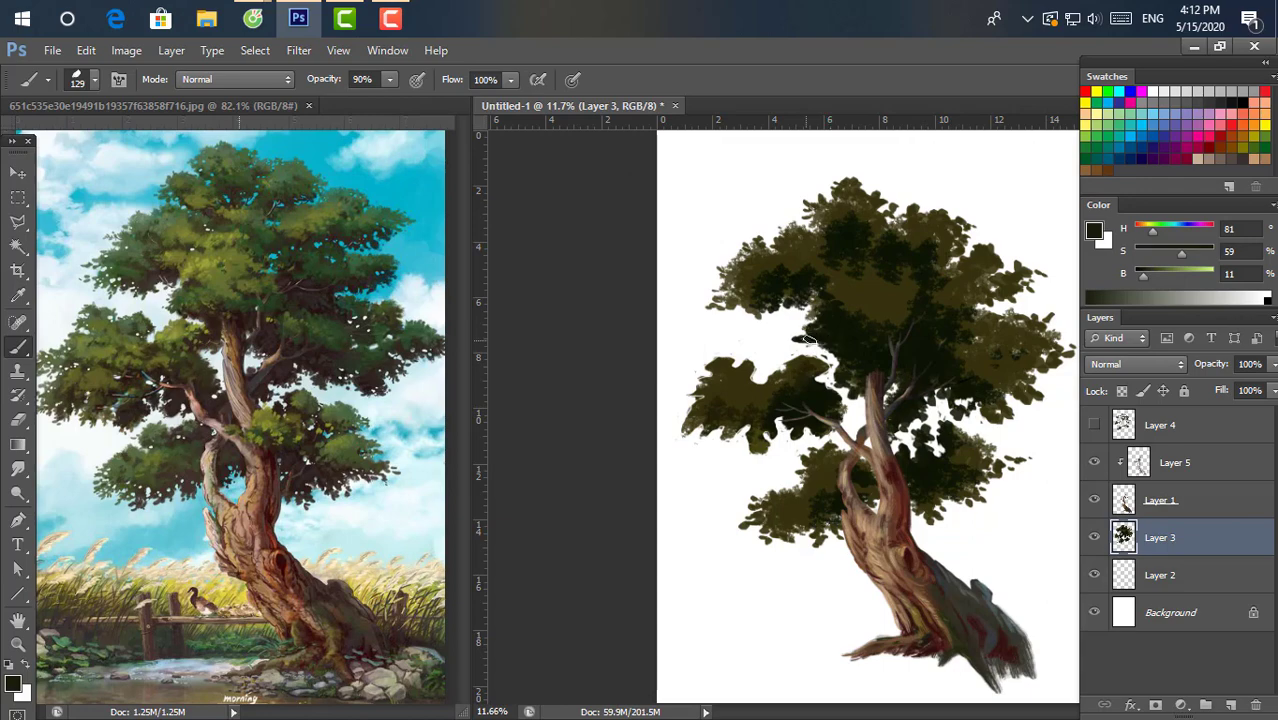
mouse_move(806, 341)
mouse_down()
mouse_move(796, 330)
mouse_move(814, 328)
mouse_up()
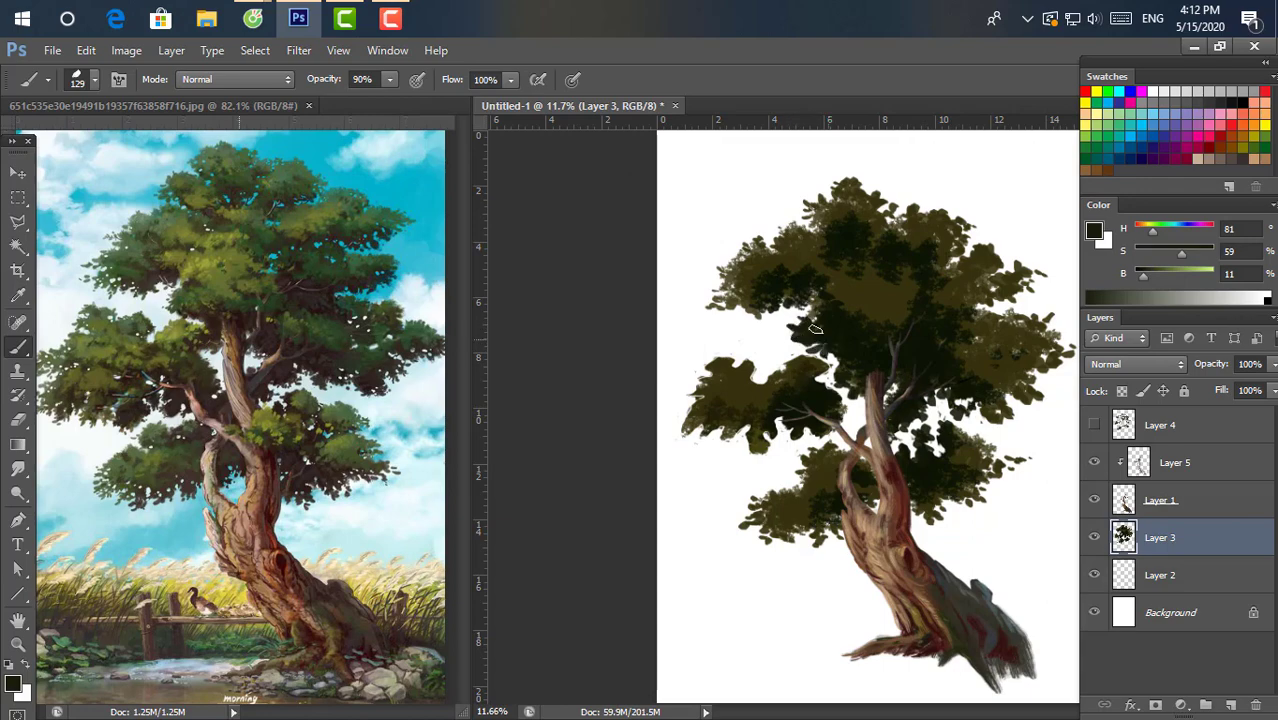
Toggle Layer 4's visibility to compare the tree with and without it.
click(1094, 425)
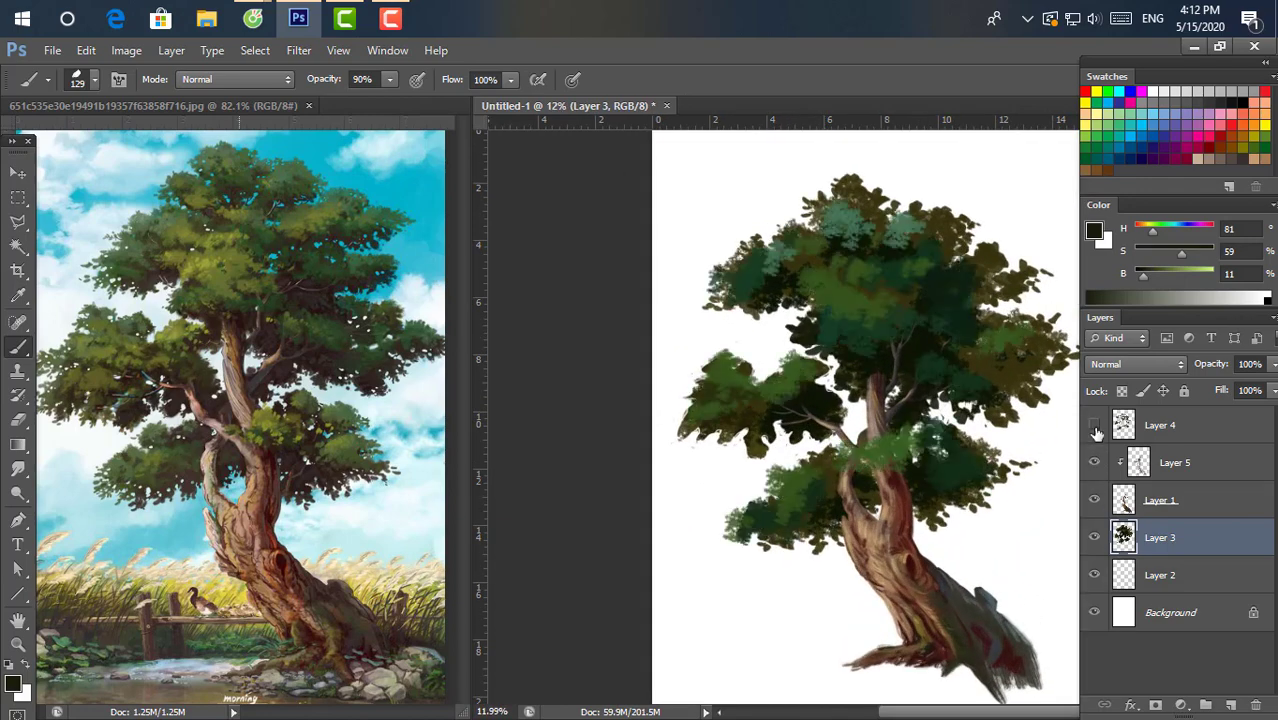
click(1094, 425)
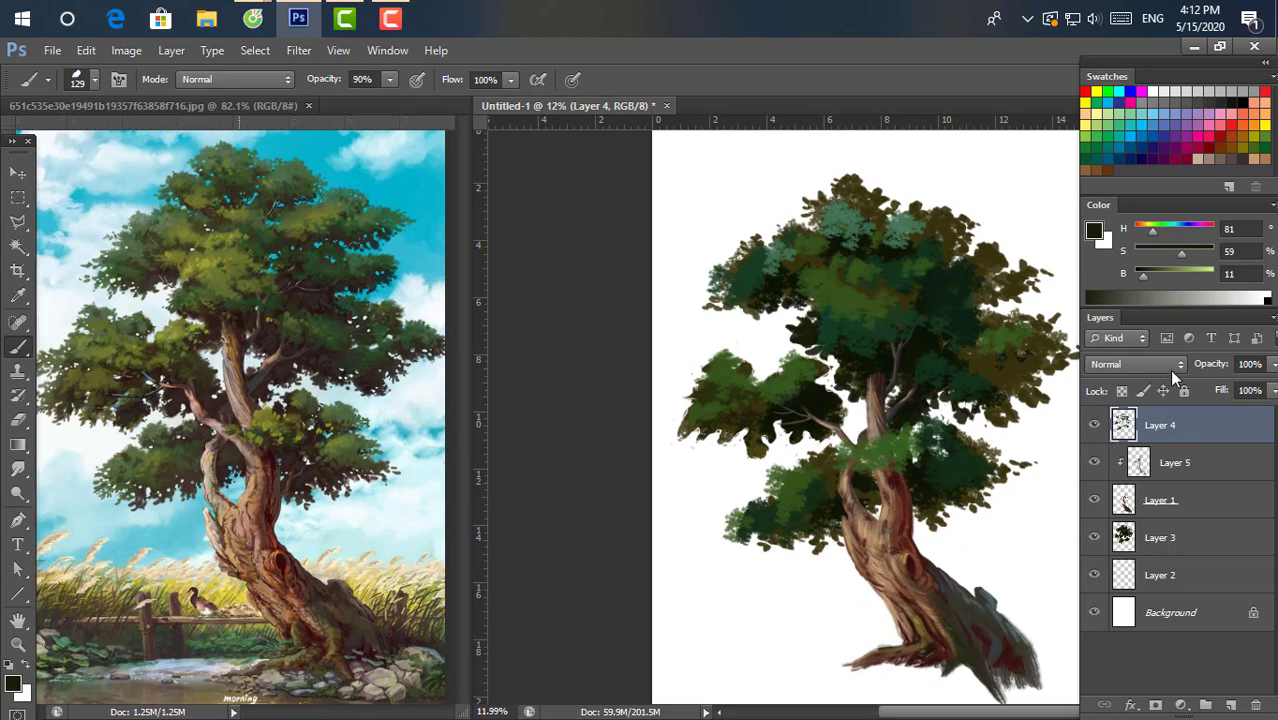
click(1094, 425)
click(1094, 425)
Try olive strokes with a 169 px brush, then delete Layer 4 and add new Layer 6.
drag(945, 450, 975, 445)
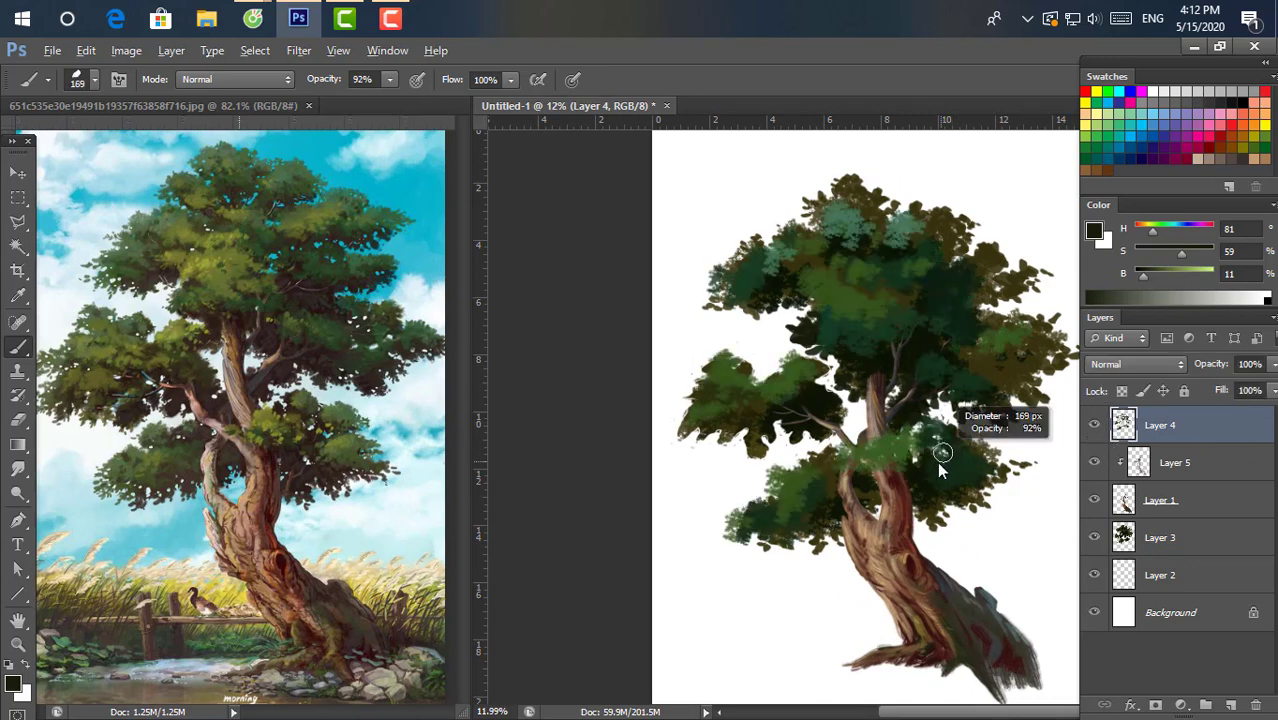
click(1250, 147)
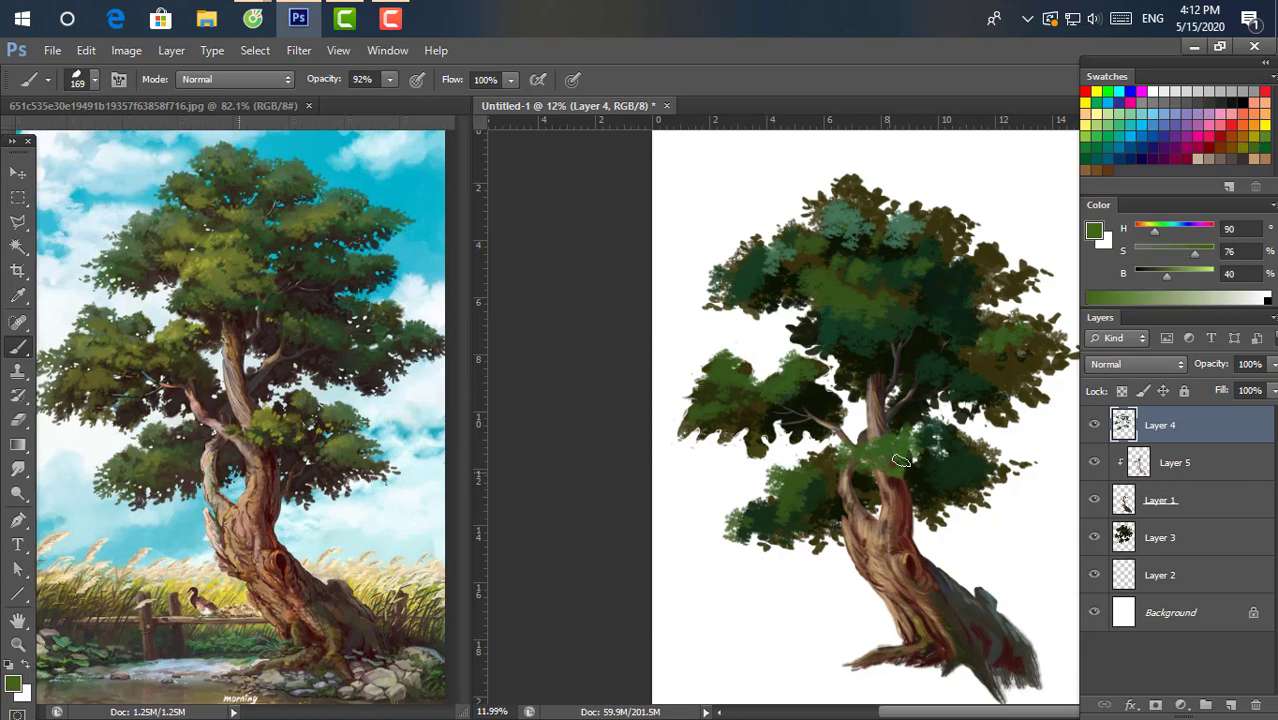
drag(900, 260, 836, 347)
scroll(899, 370, down, 1)
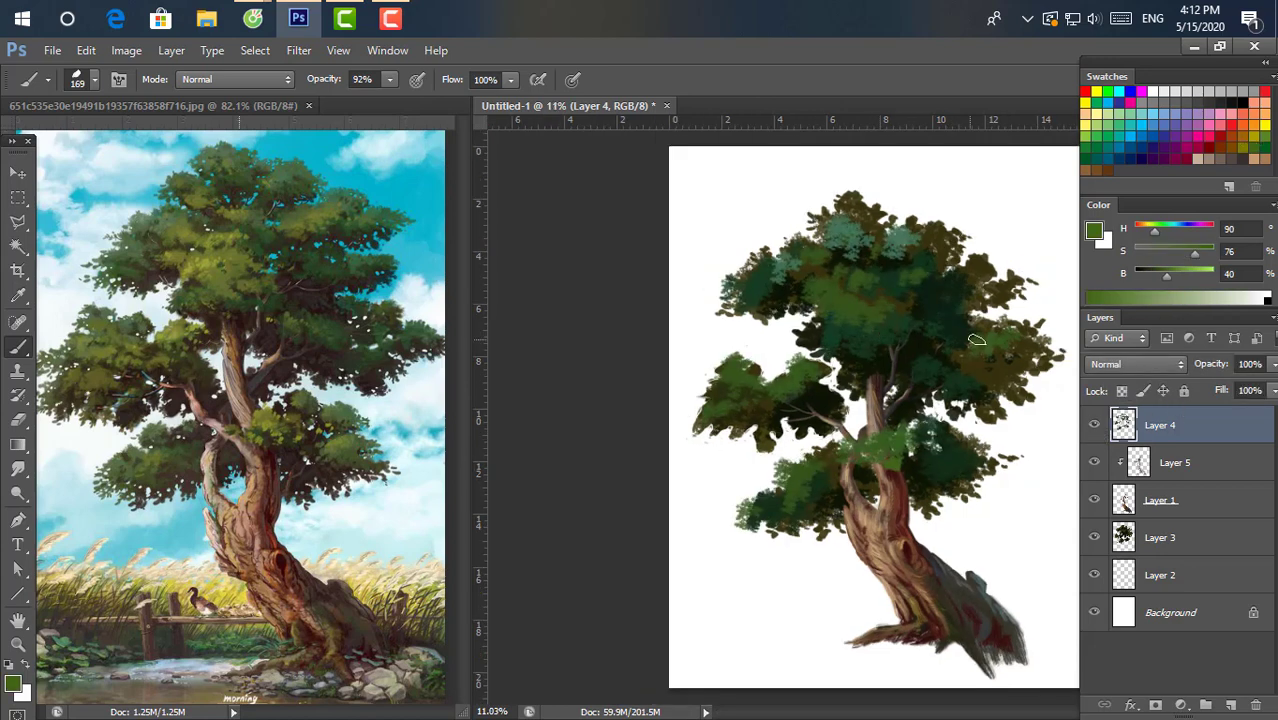
drag(1241, 447, 1256, 705)
click(1231, 705)
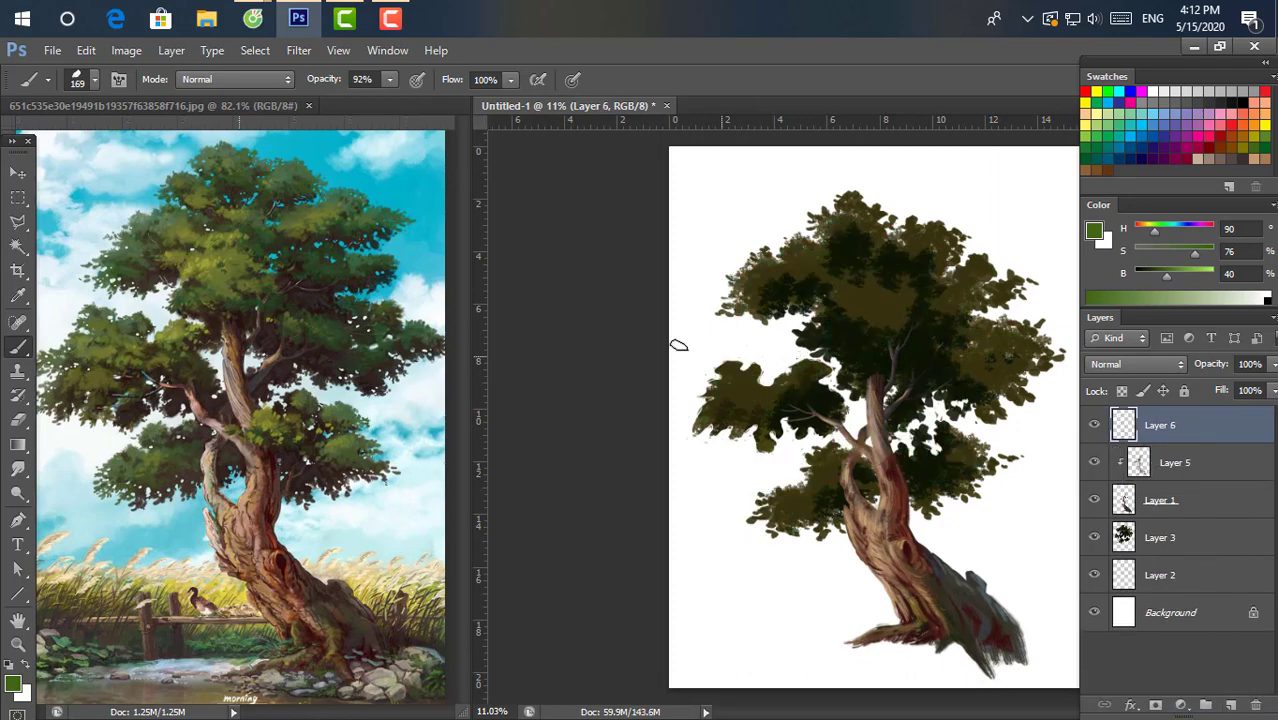
Choose the 231 px leafy brush preset and dab light green leaves onto the canopy.
right_click(375, 345)
right_click(776, 342)
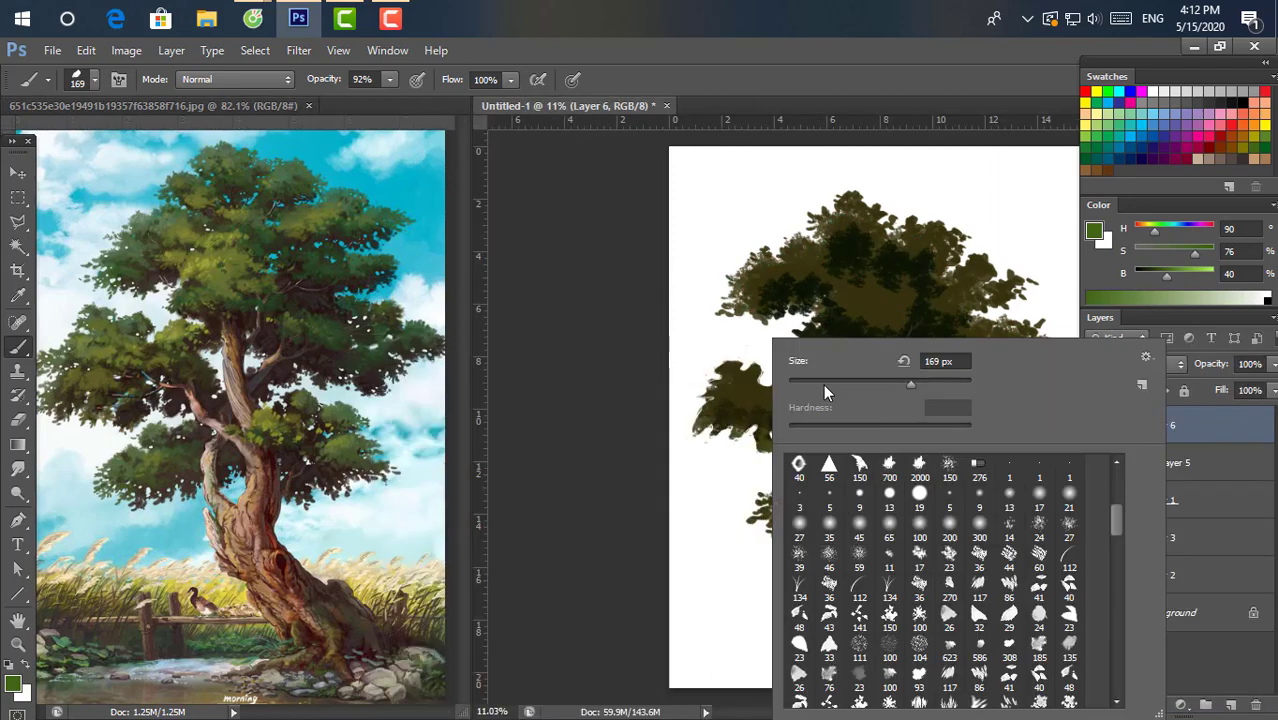
click(862, 616)
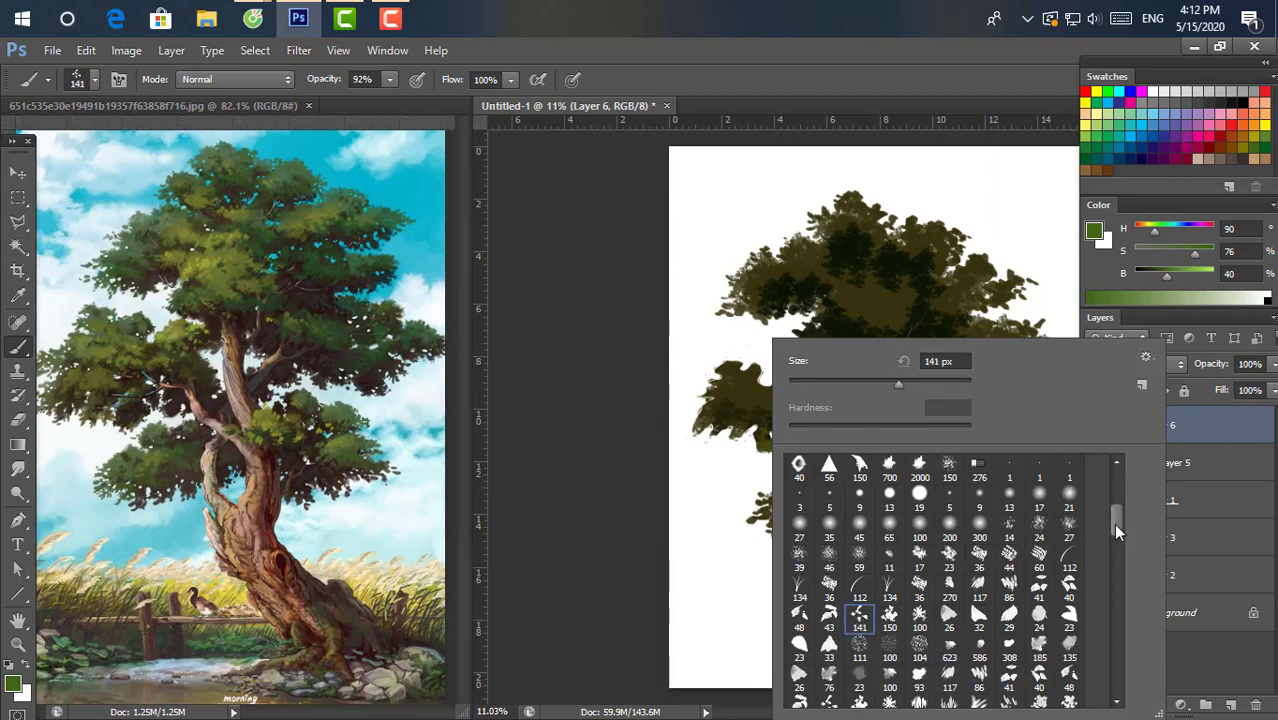
drag(1113, 523, 1118, 550)
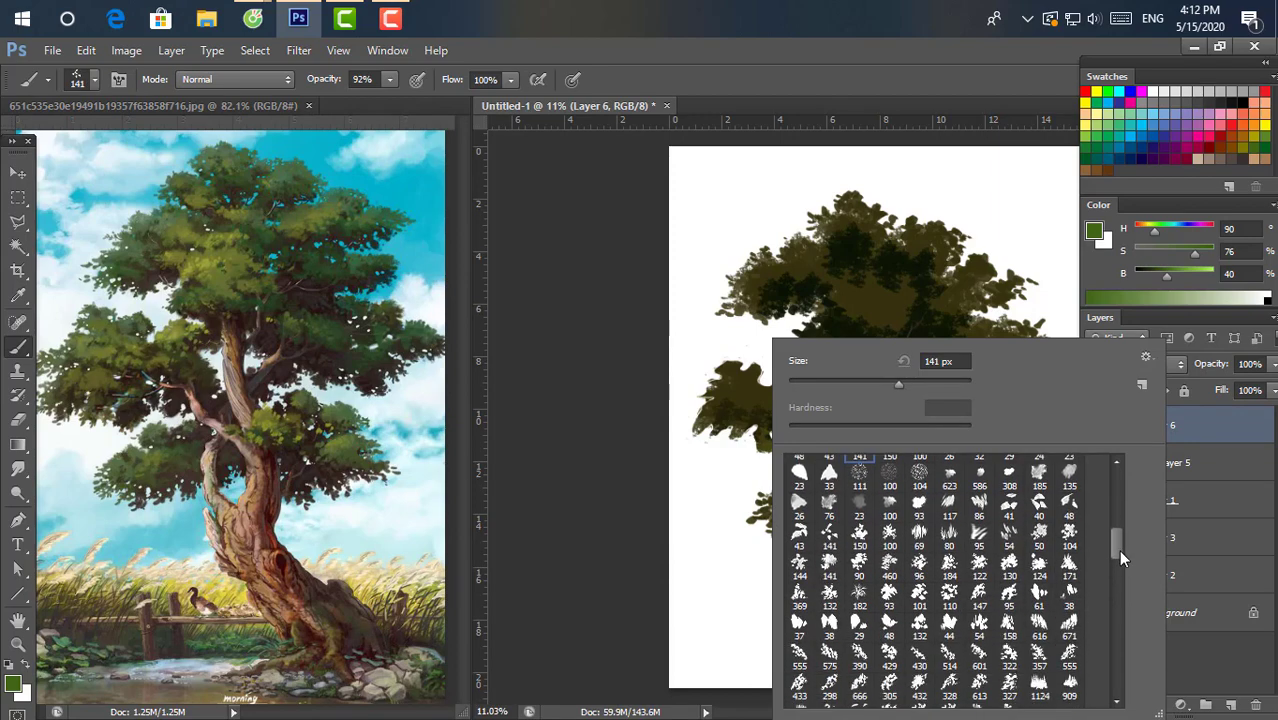
scroll(1118, 550, down, 2)
click(977, 570)
key(Return)
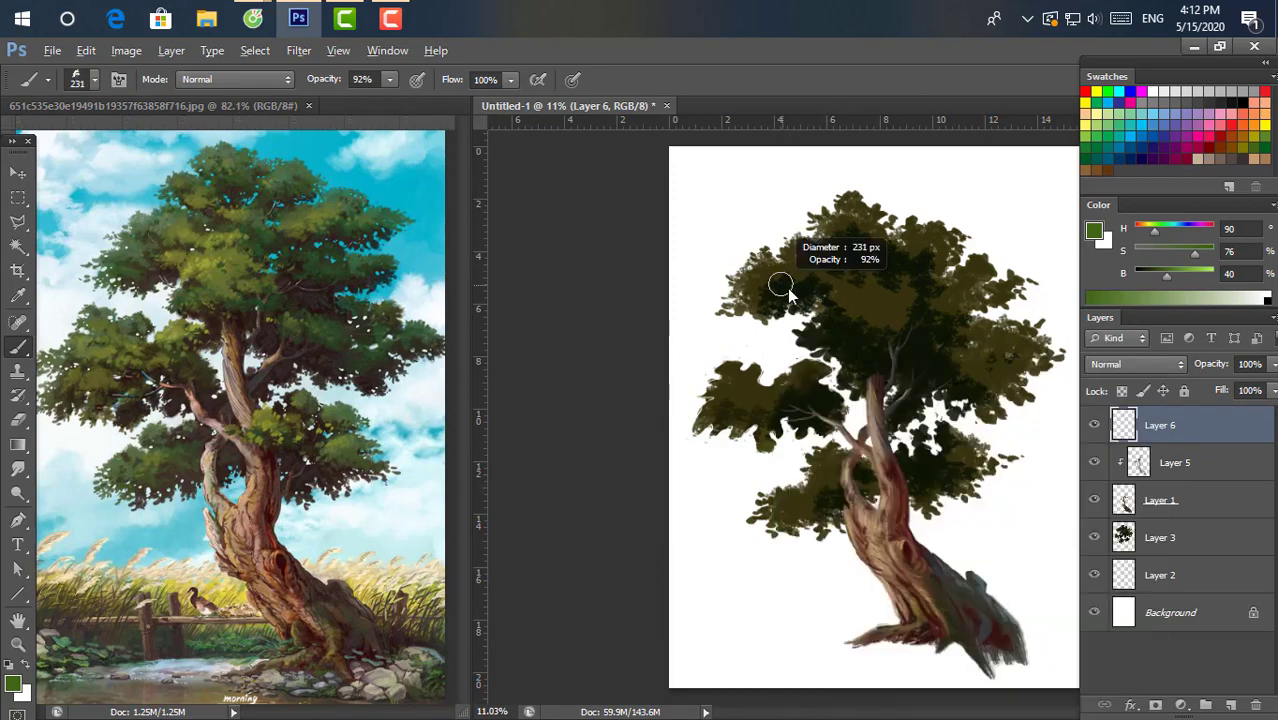
mouse_move(787, 290)
mouse_down()
mouse_move(866, 287)
mouse_move(845, 296)
mouse_up()
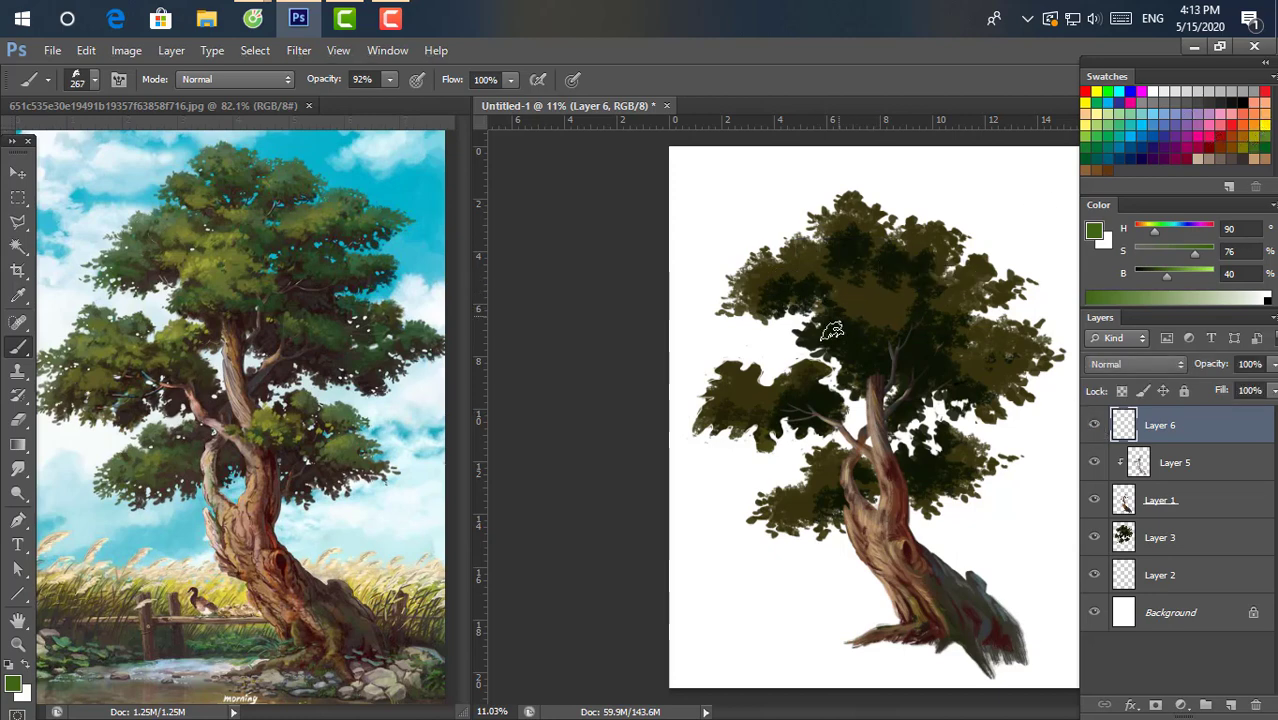
click(850, 318)
Paint yellow-green and dark olive leaves on the upper canopy with the brush tip rotated to -40°.
click(1237, 143)
drag(848, 322, 866, 306)
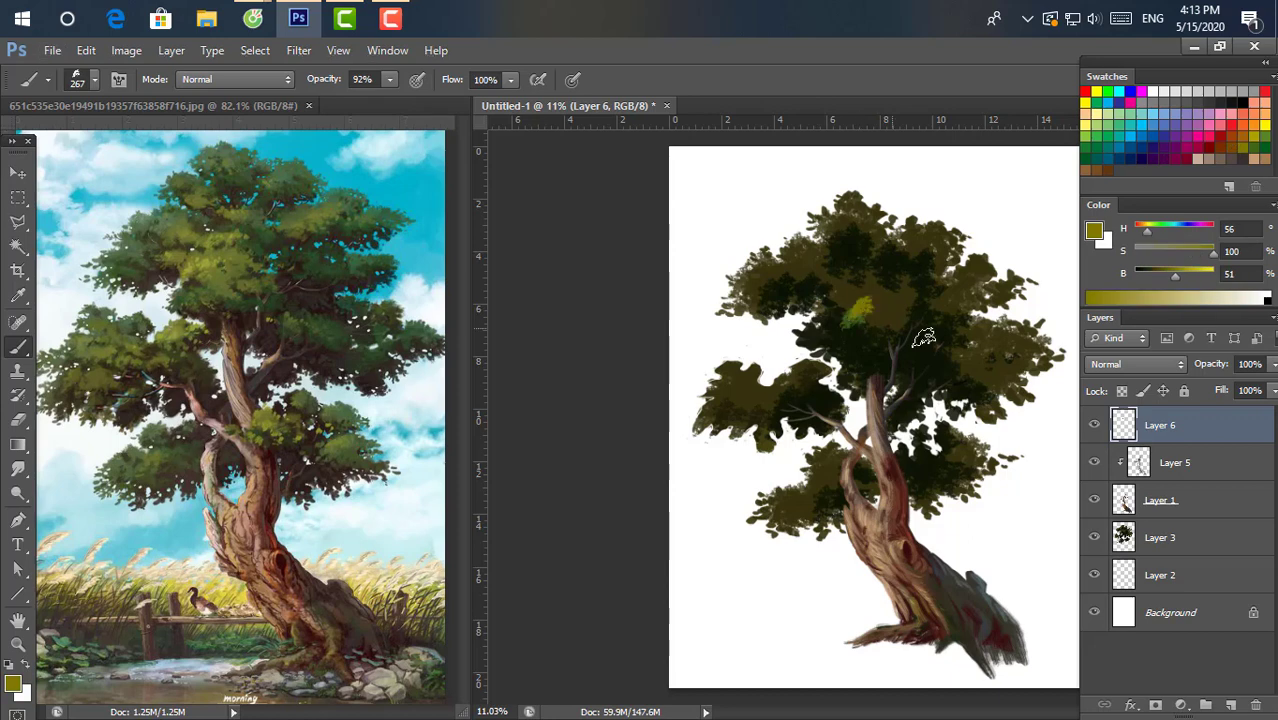
click(1258, 146)
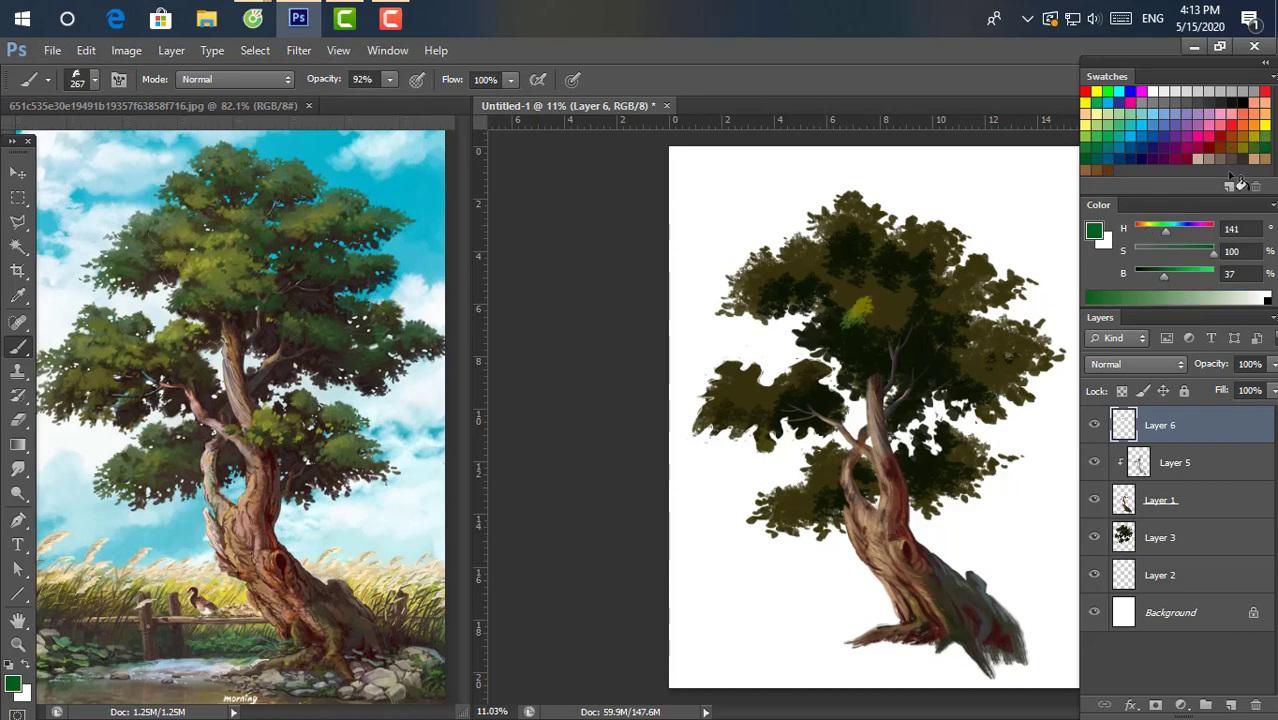
click(1150, 298)
drag(858, 316, 870, 322)
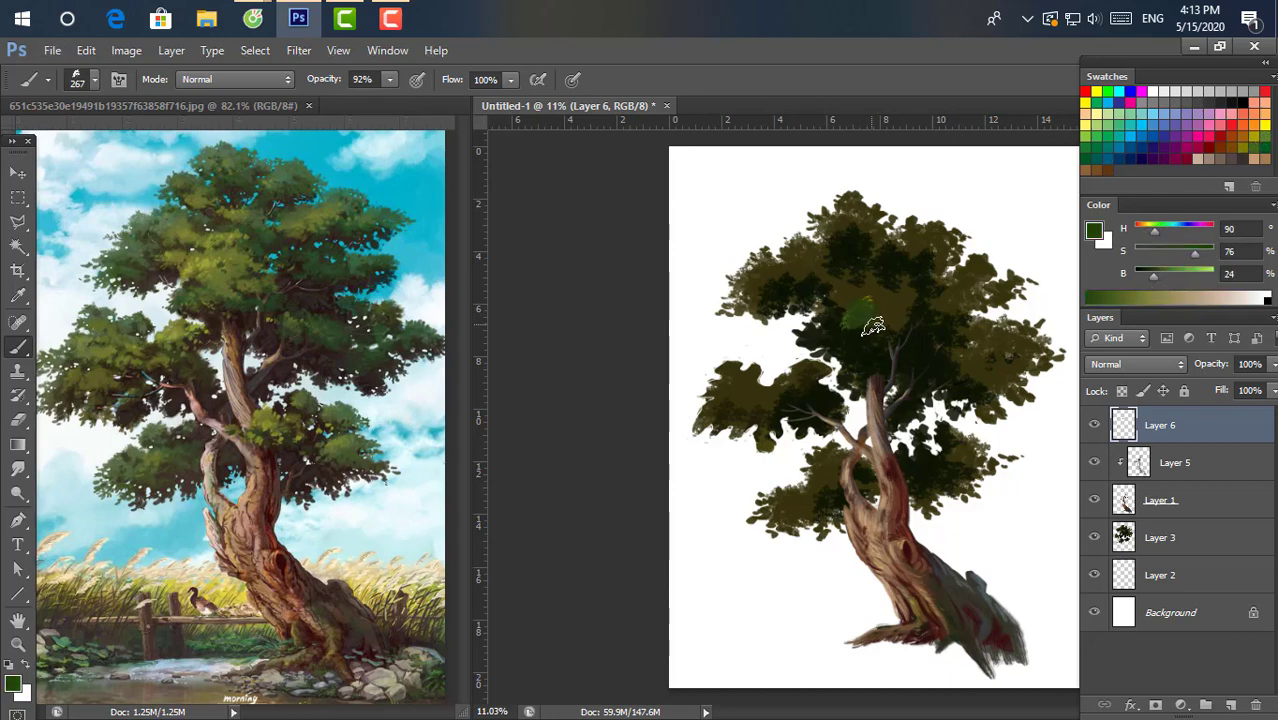
key(F5)
drag(710, 433, 714, 460)
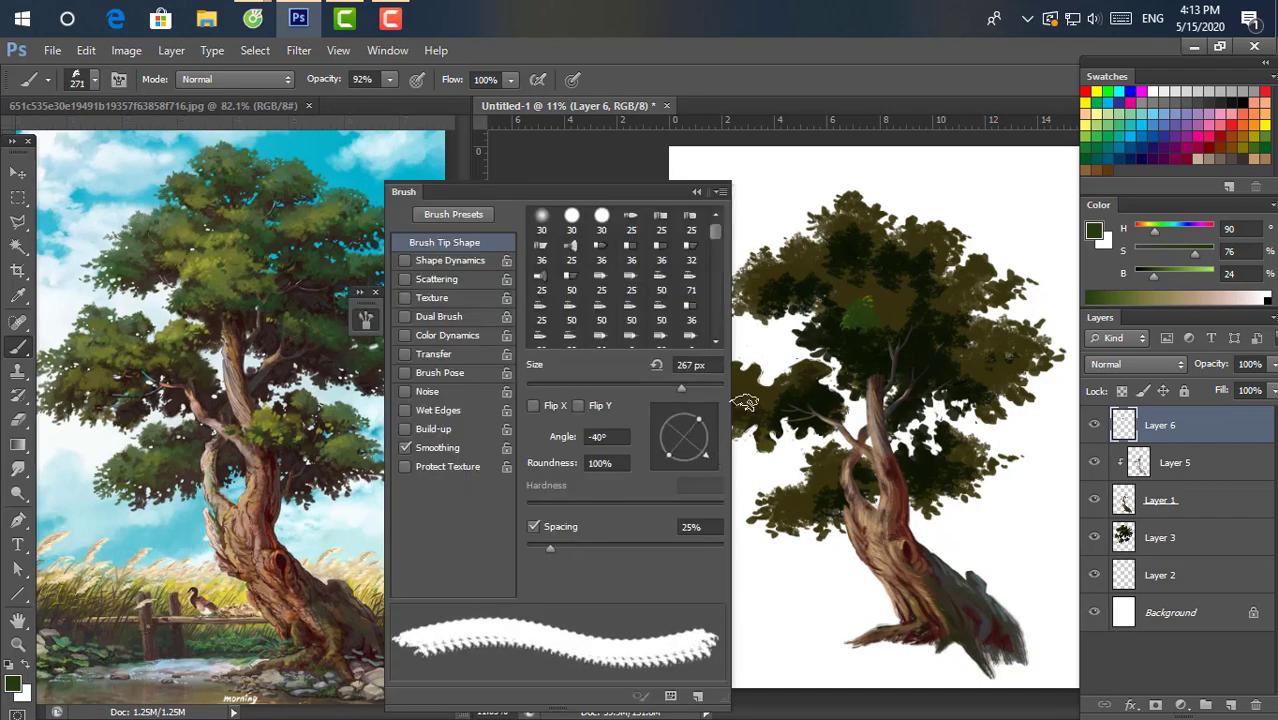
key(F5)
drag(869, 306, 898, 302)
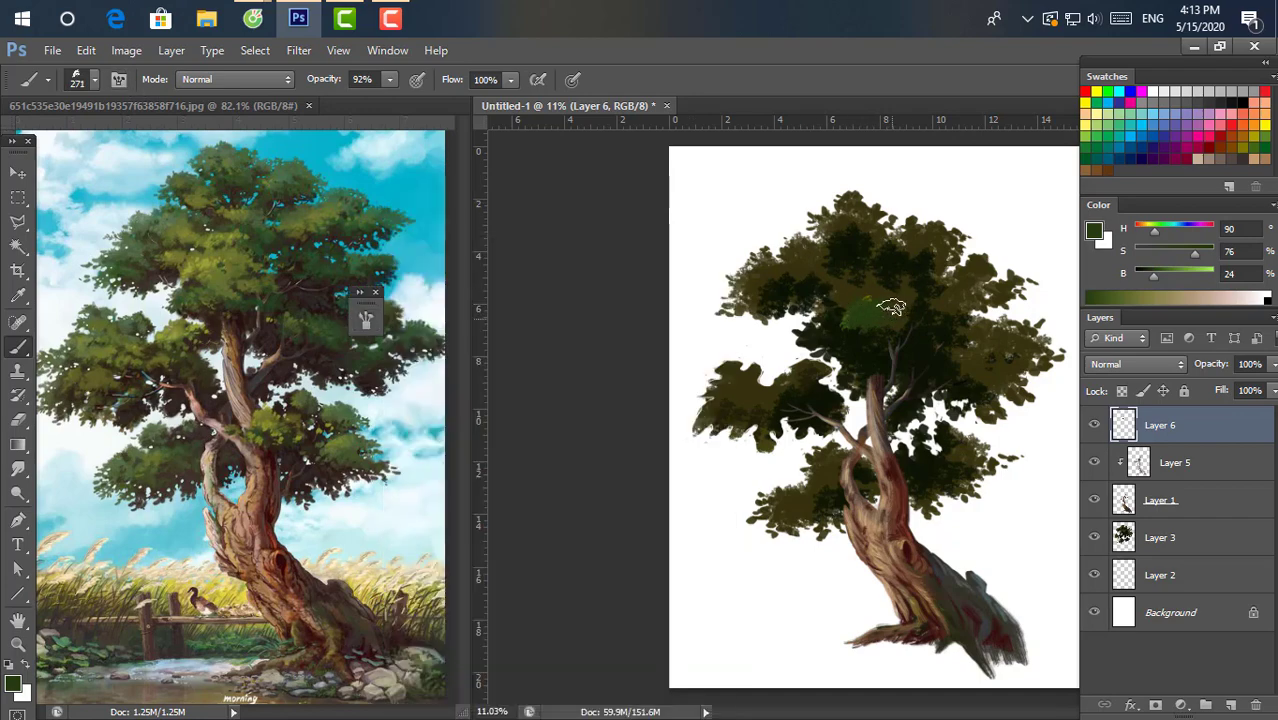
Paint darker brownish and yellow-green strokes over the light-green patch, undoing the last one.
drag(1153, 274, 1146, 229)
mouse_move(856, 328)
mouse_down()
mouse_move(899, 312)
mouse_move(895, 292)
mouse_up()
mouse_move(1149, 274)
mouse_down()
mouse_move(1162, 274)
mouse_move(1148, 229)
mouse_up()
mouse_move(878, 315)
mouse_down()
mouse_move(850, 322)
mouse_move(870, 279)
mouse_up()
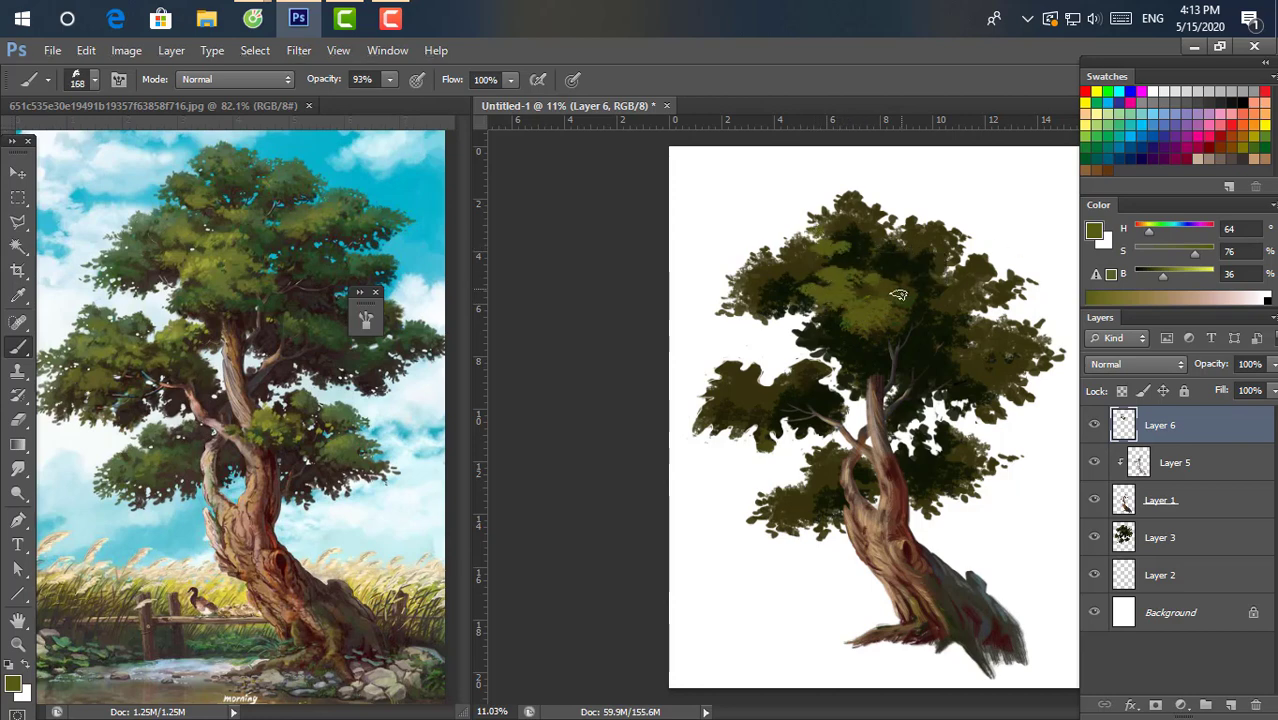
key(ctrl+z)
key(ctrl+z)
Mix a deep olive and paint dark strokes across the canopy, left cluster and lower right.
click(1172, 275)
click(1154, 230)
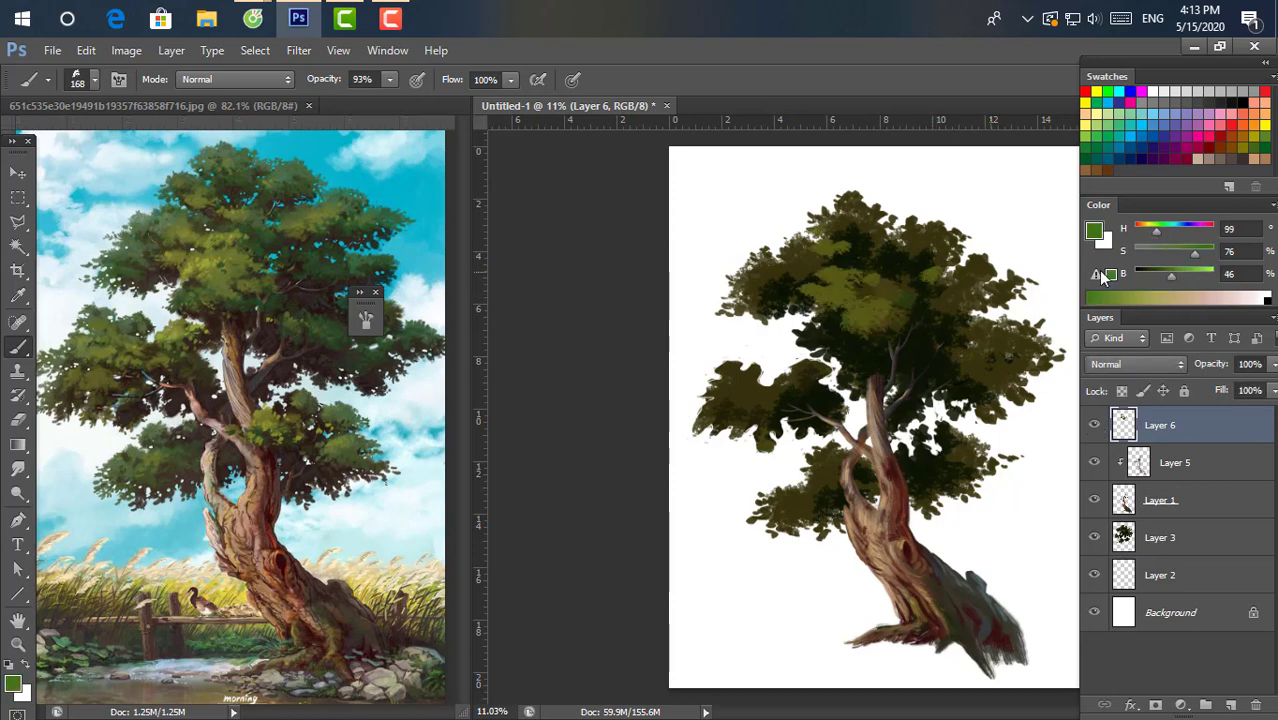
click(1155, 275)
click(1148, 230)
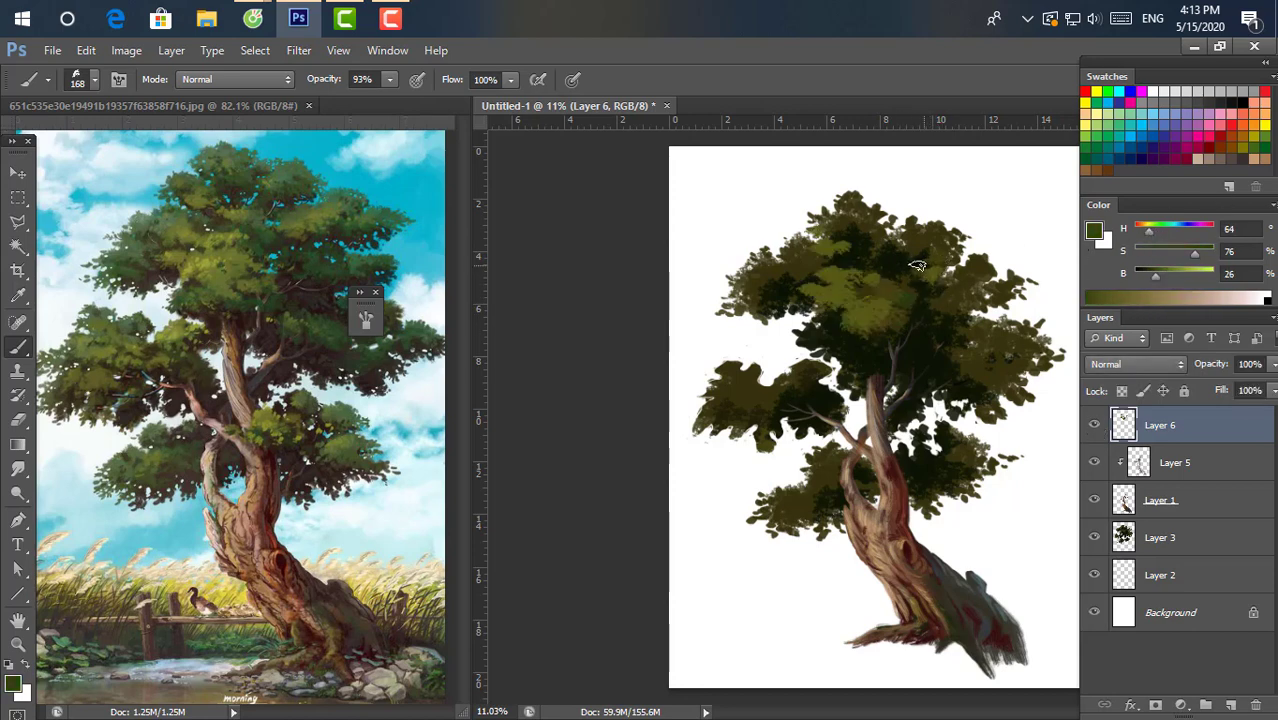
drag(917, 265, 867, 262)
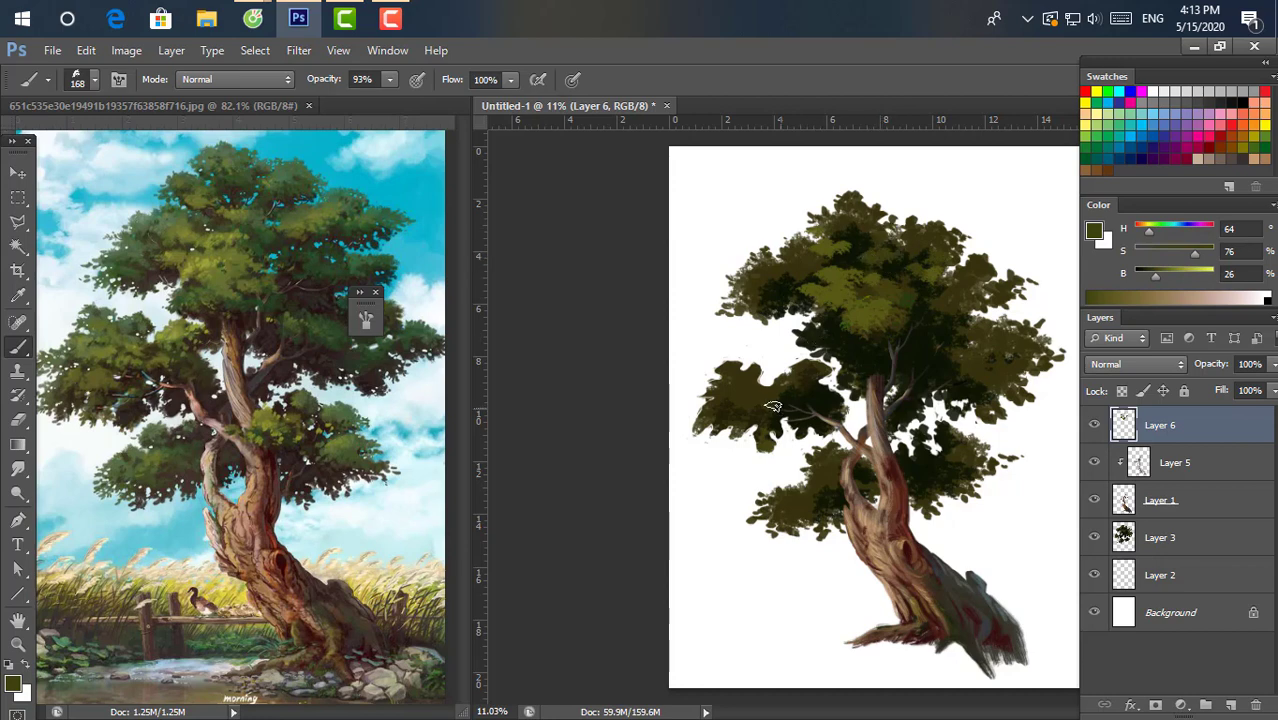
drag(736, 402, 742, 383)
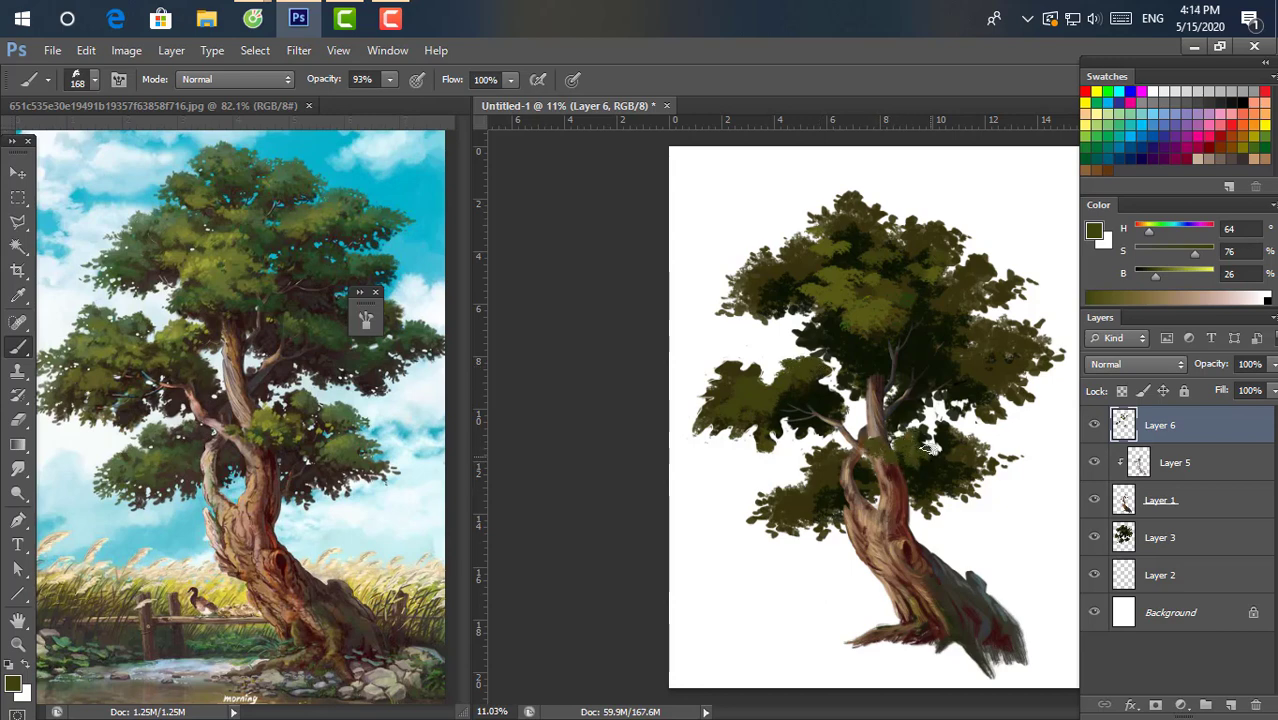
drag(938, 456, 963, 452)
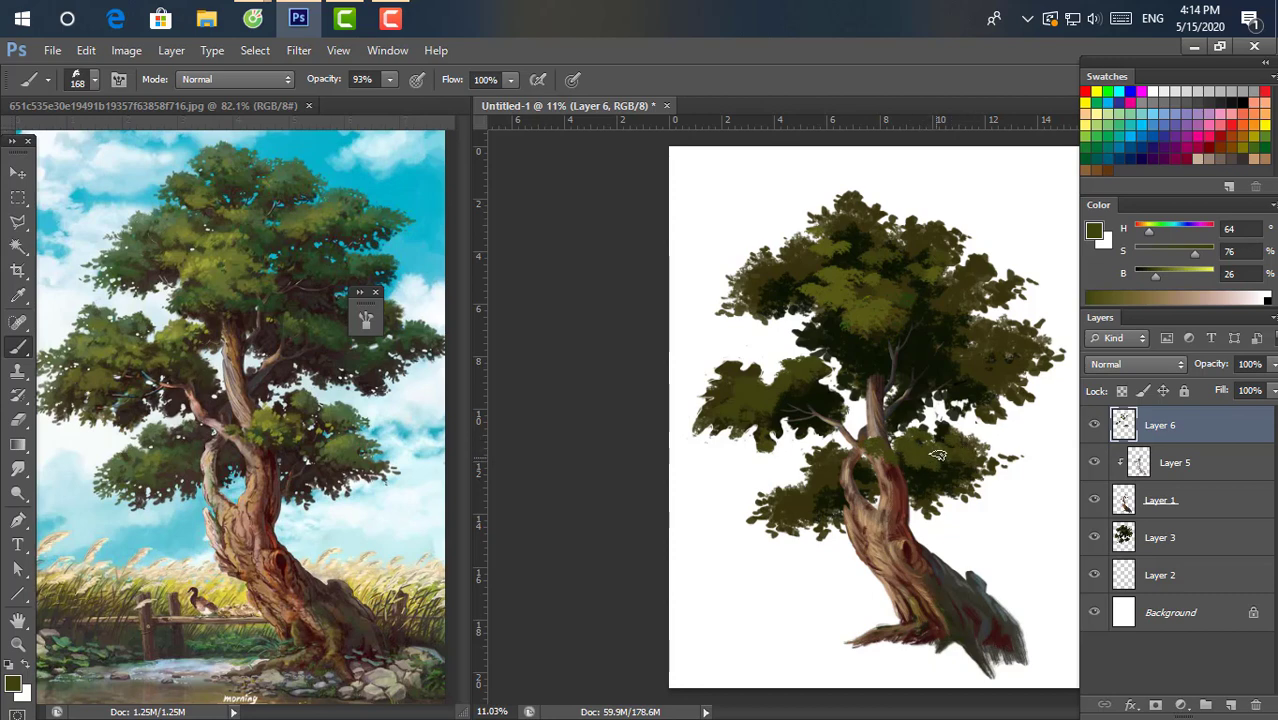
Mix a dark teal from a sampled olive and dab it into the right canopy.
alt+click(930, 452)
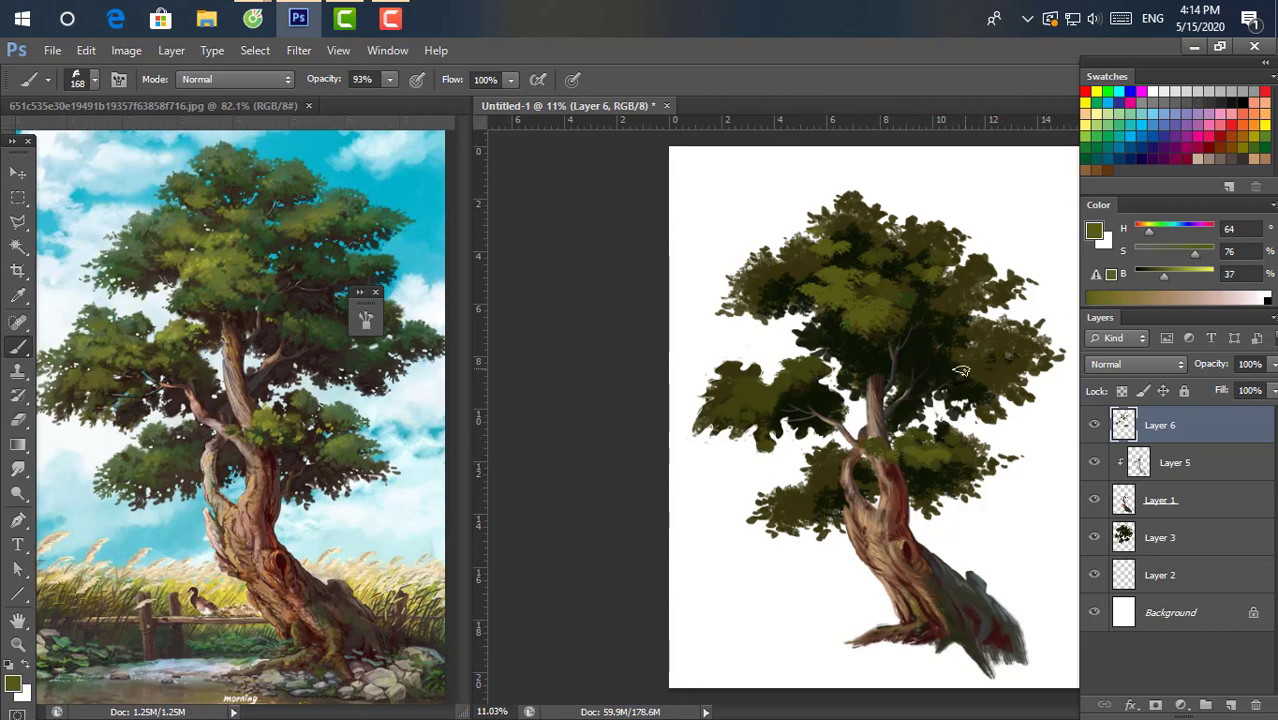
click(1172, 270)
mouse_move(1155, 229)
mouse_down()
mouse_move(1173, 228)
mouse_move(1160, 232)
mouse_up()
click(1157, 274)
click(948, 348)
scroll(863, 390, down, 1)
click(1147, 274)
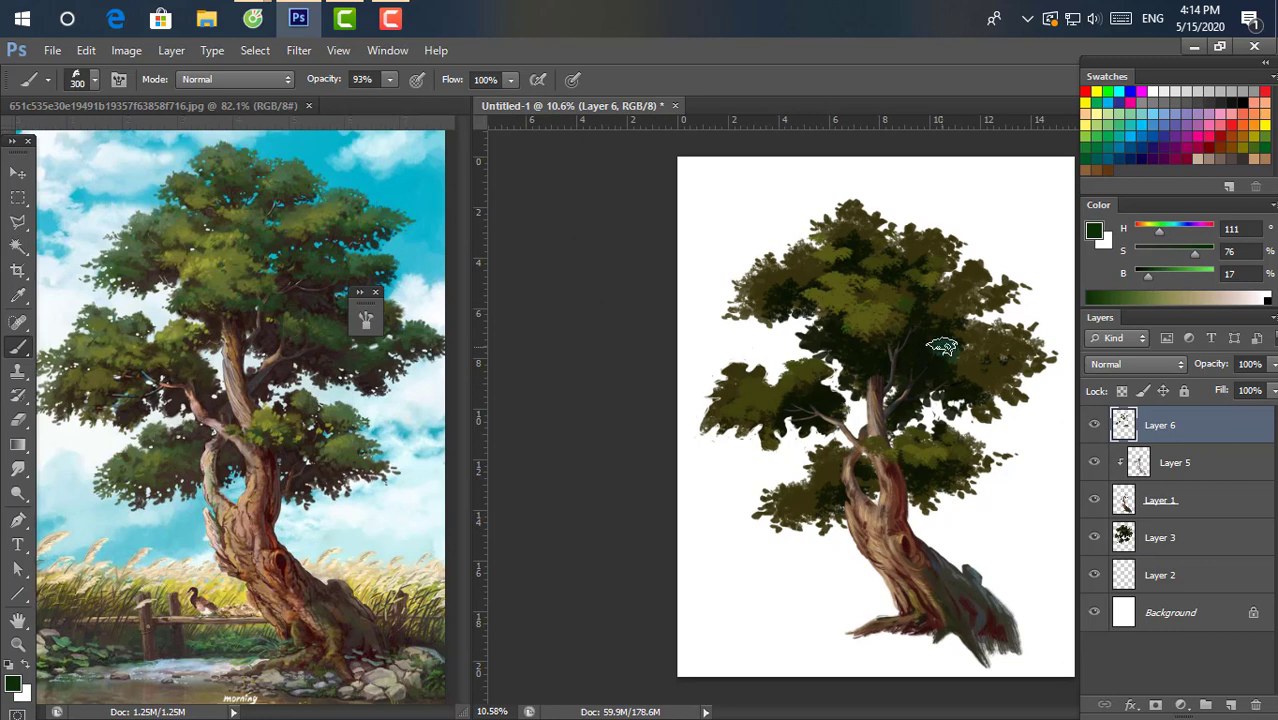
click(942, 347)
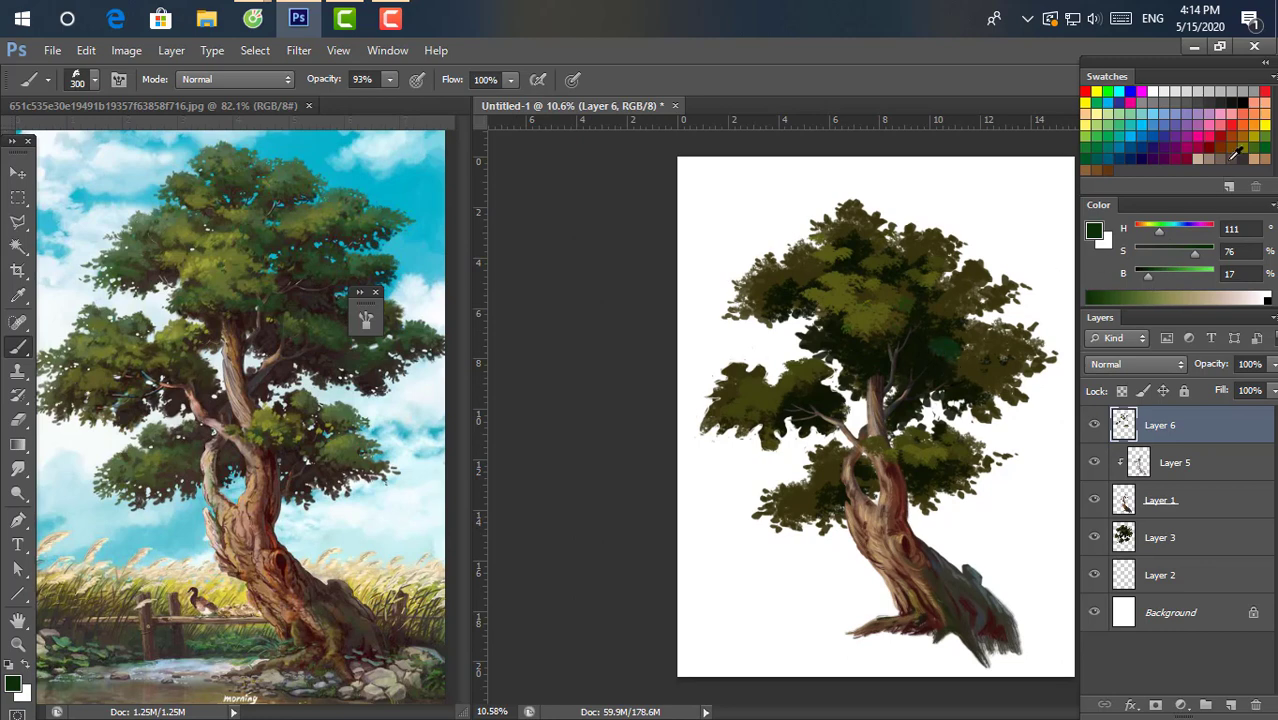
click(1169, 231)
click(1158, 274)
click(936, 346)
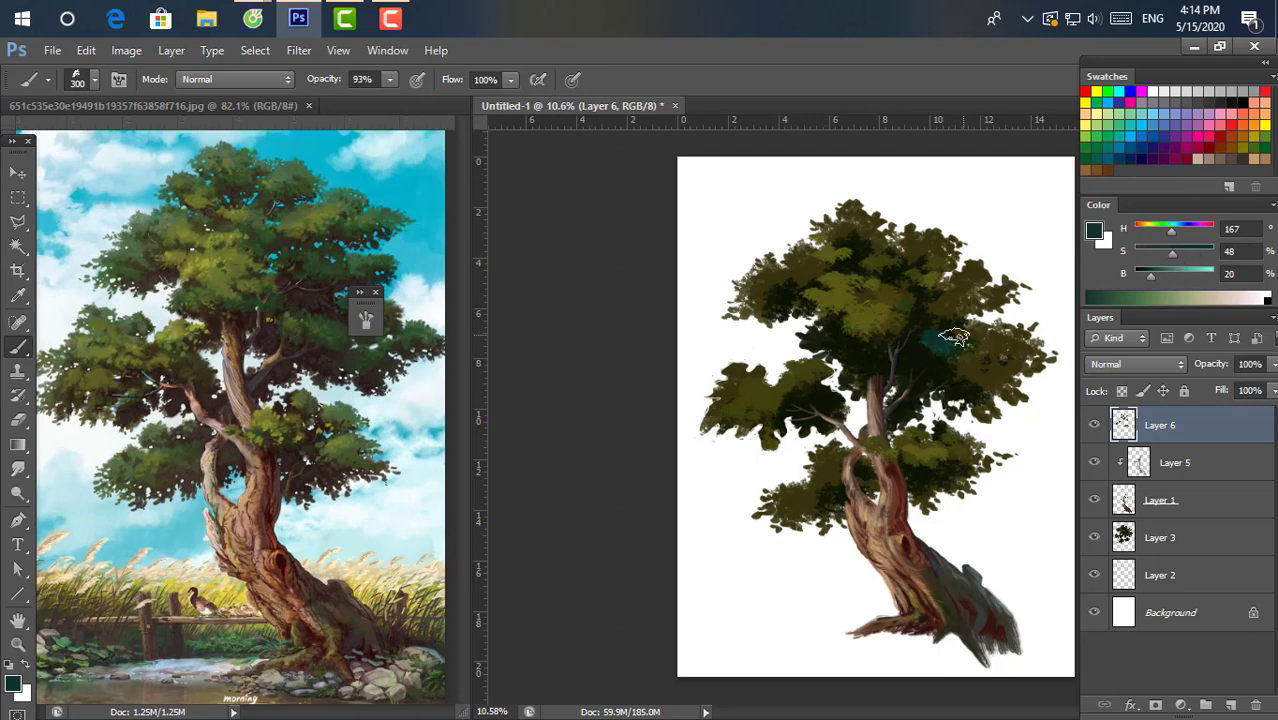
Extend the teal and dark green strokes in the right canopy at 30% brush opacity.
drag(953, 337, 979, 360)
click(1265, 150)
drag(972, 336, 955, 355)
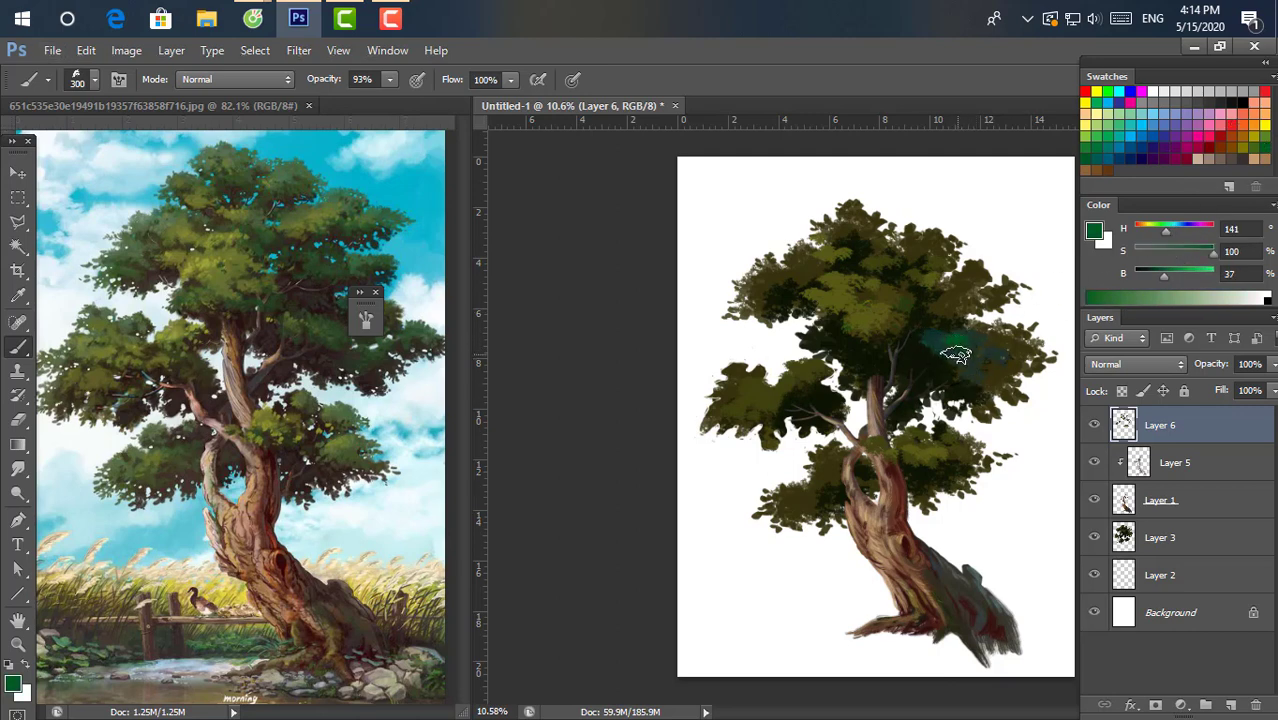
scroll(955, 355, up, 5)
key(3)
alt+click(920, 365)
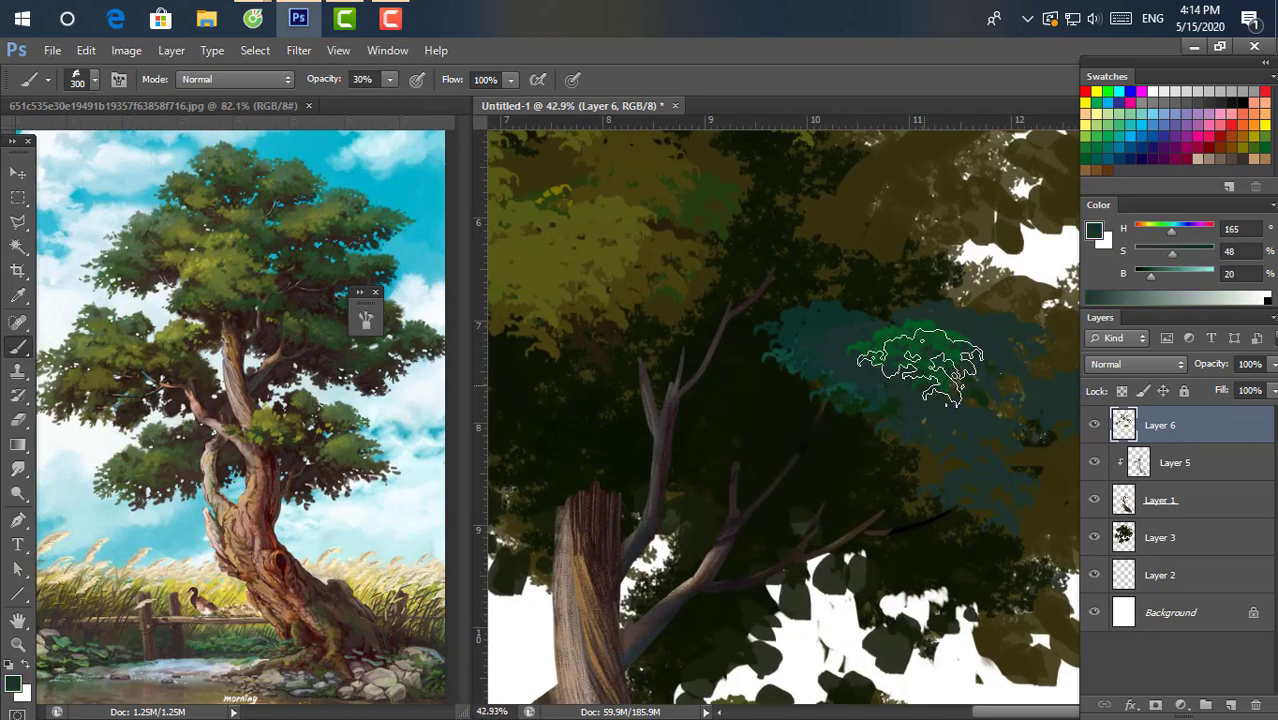
drag(898, 336, 900, 395)
At 70% opacity, enlarge the teal patch and paint teal leaves across the upper canopy.
alt+click(928, 350)
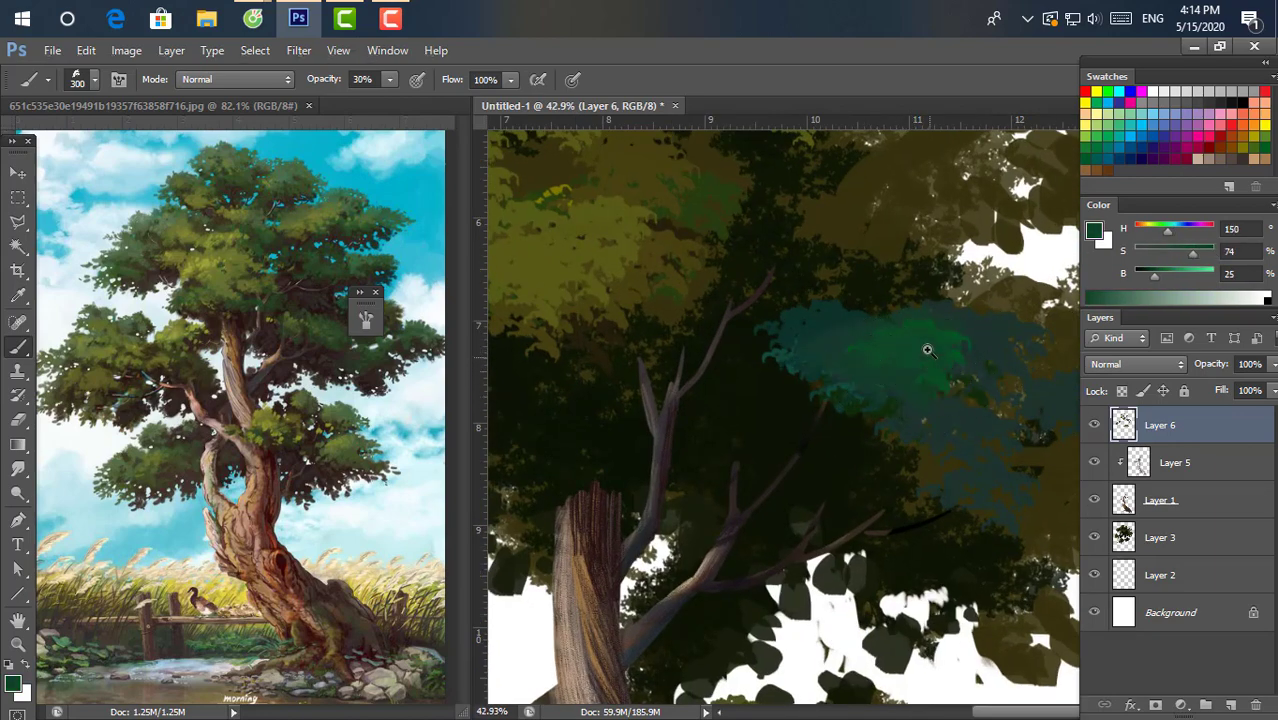
scroll(928, 350, down, 2)
scroll(896, 357, down, 2)
key(7)
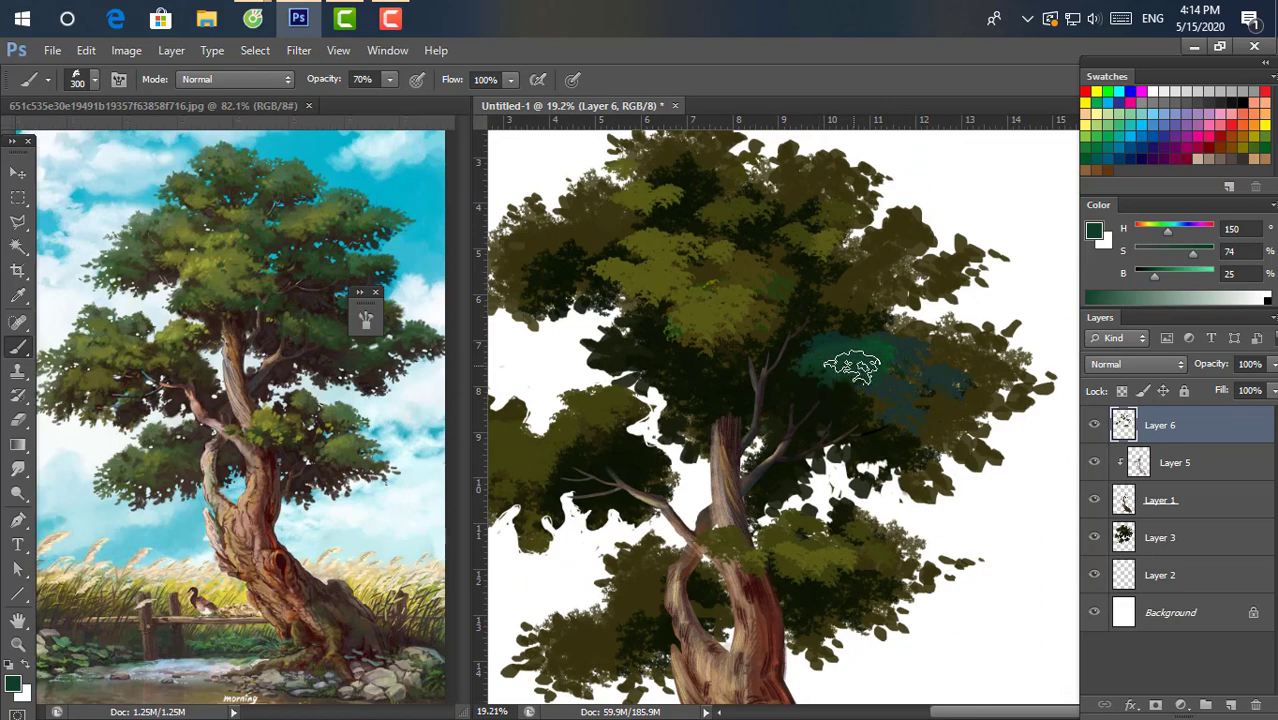
mouse_move(851, 368)
mouse_down()
mouse_move(899, 380)
mouse_move(998, 365)
mouse_move(1030, 345)
mouse_up()
alt+click(928, 366)
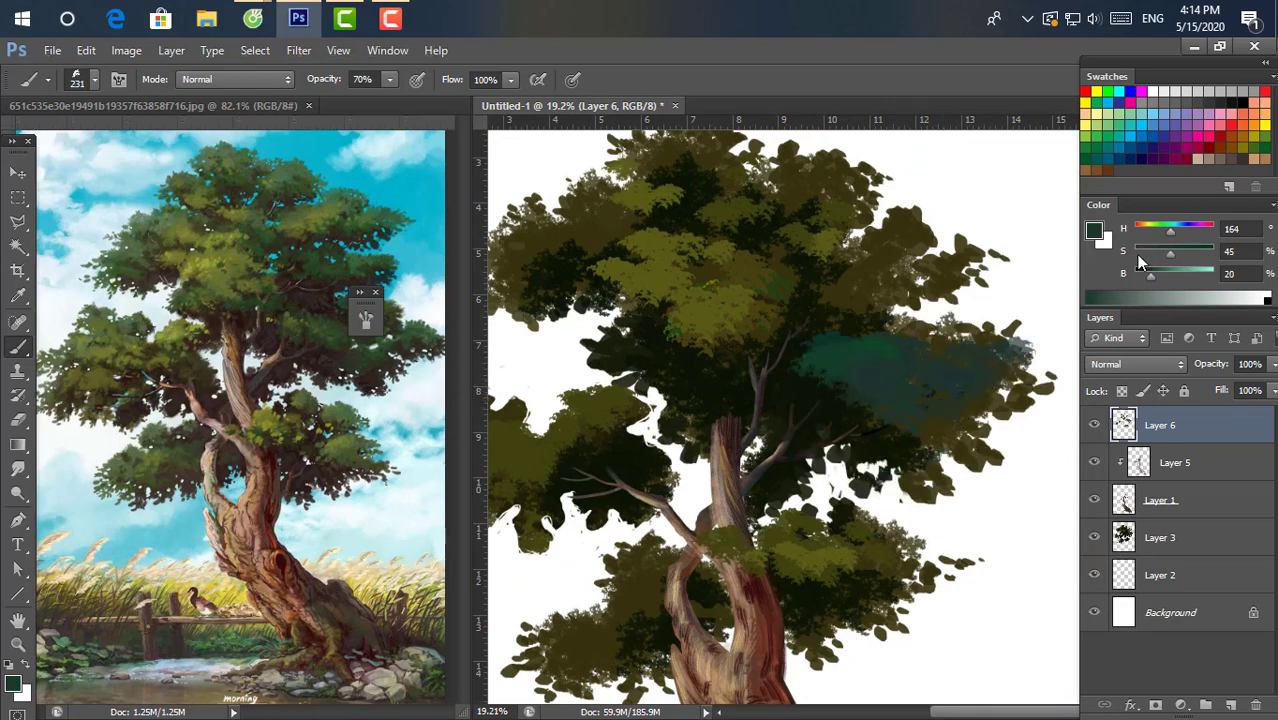
scroll(860, 350, down, 1)
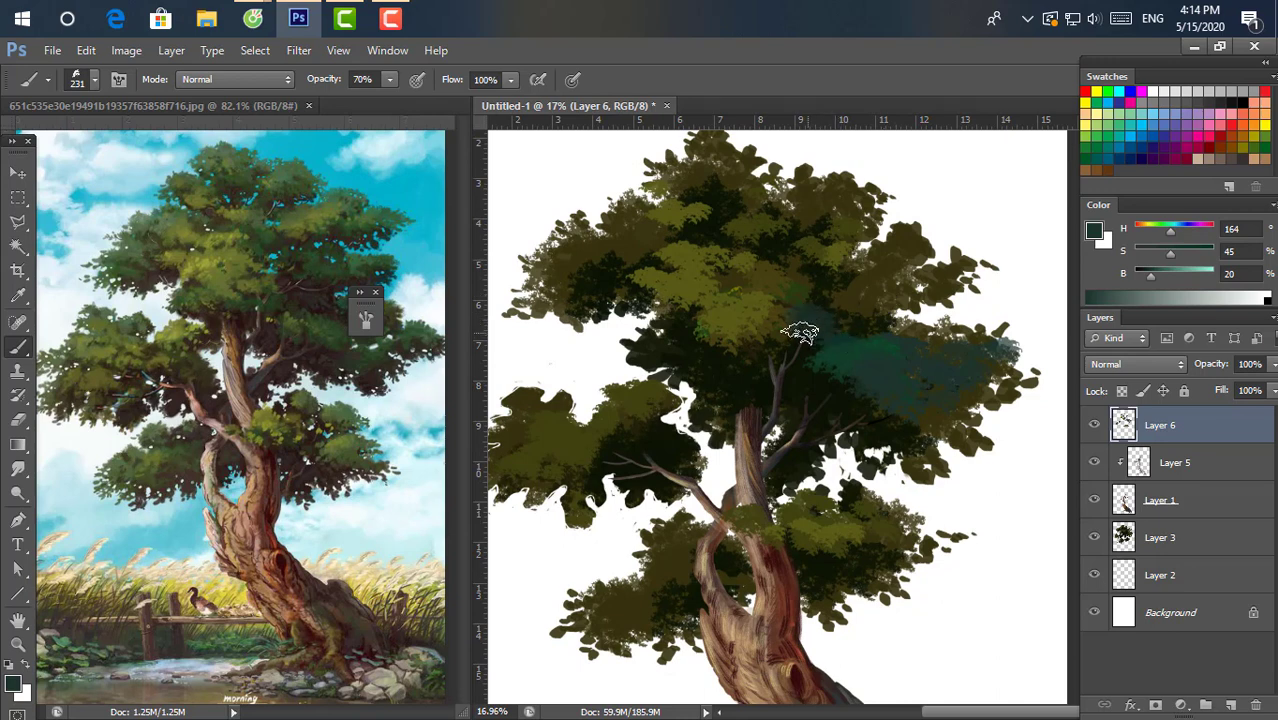
mouse_move(800, 333)
mouse_down()
mouse_move(756, 214)
mouse_move(840, 252)
mouse_move(827, 285)
mouse_move(893, 280)
mouse_up()
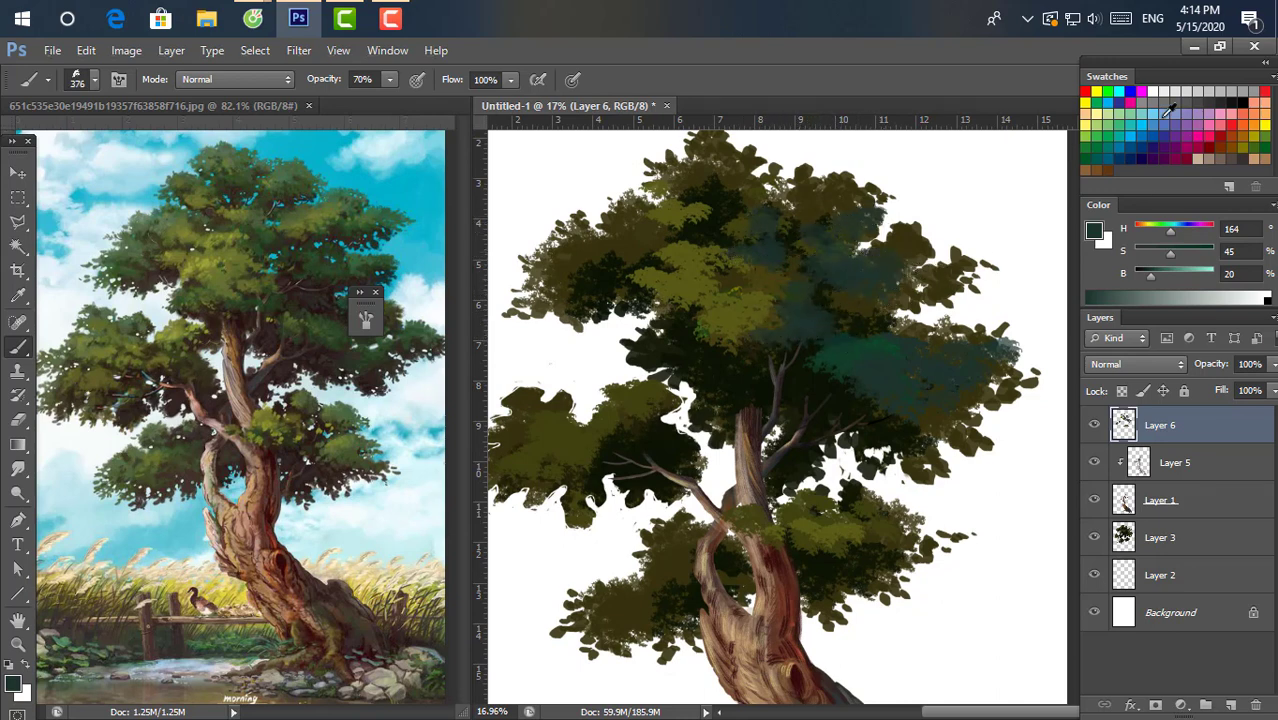
Mix a grey-teal and dab it on the upper-right, upper-left, left clump and canopy top.
mouse_move(1170, 253)
mouse_down()
mouse_move(1153, 277)
mouse_move(1170, 273)
mouse_up()
click(1168, 232)
click(1166, 232)
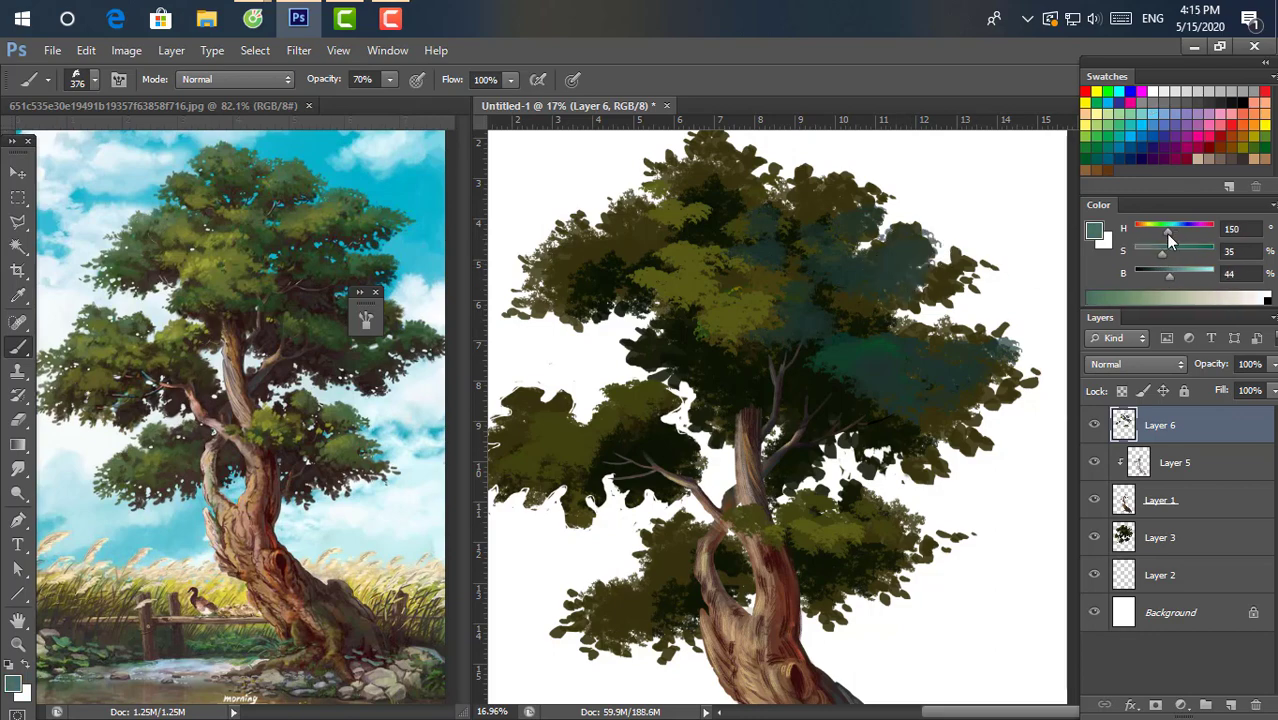
drag(900, 250, 935, 268)
scroll(920, 300, down, 1)
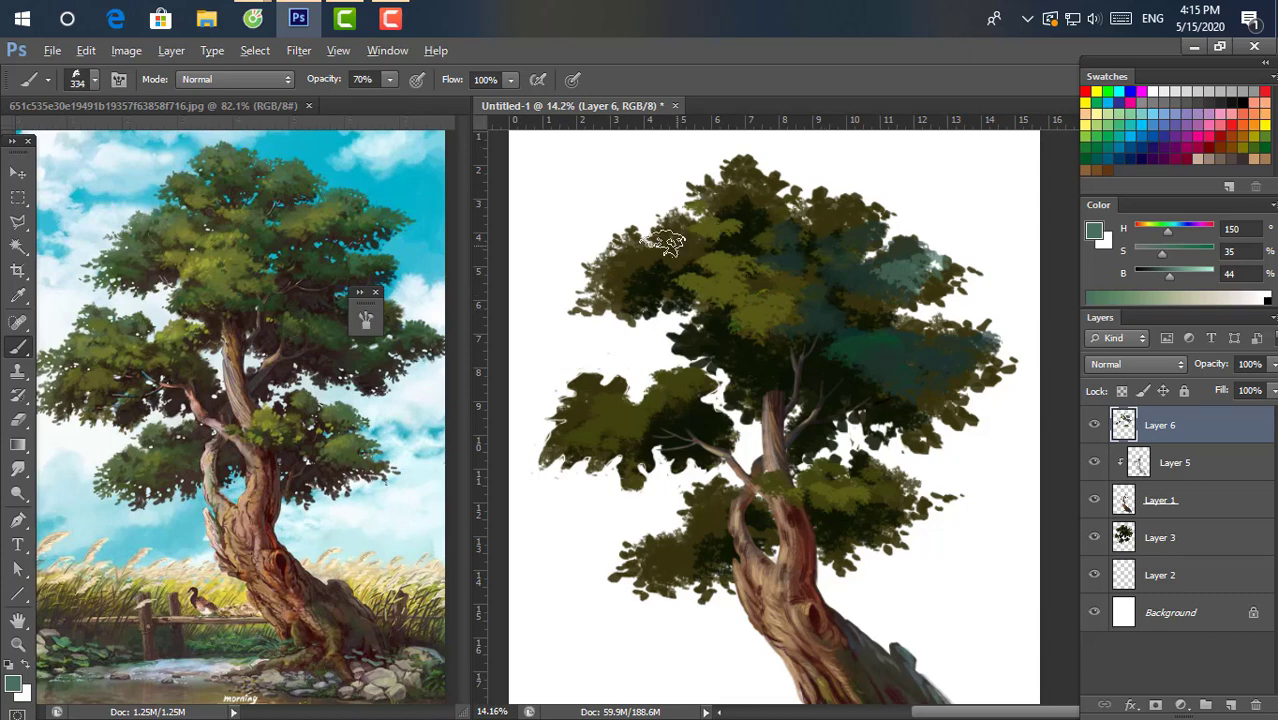
drag(652, 245, 600, 272)
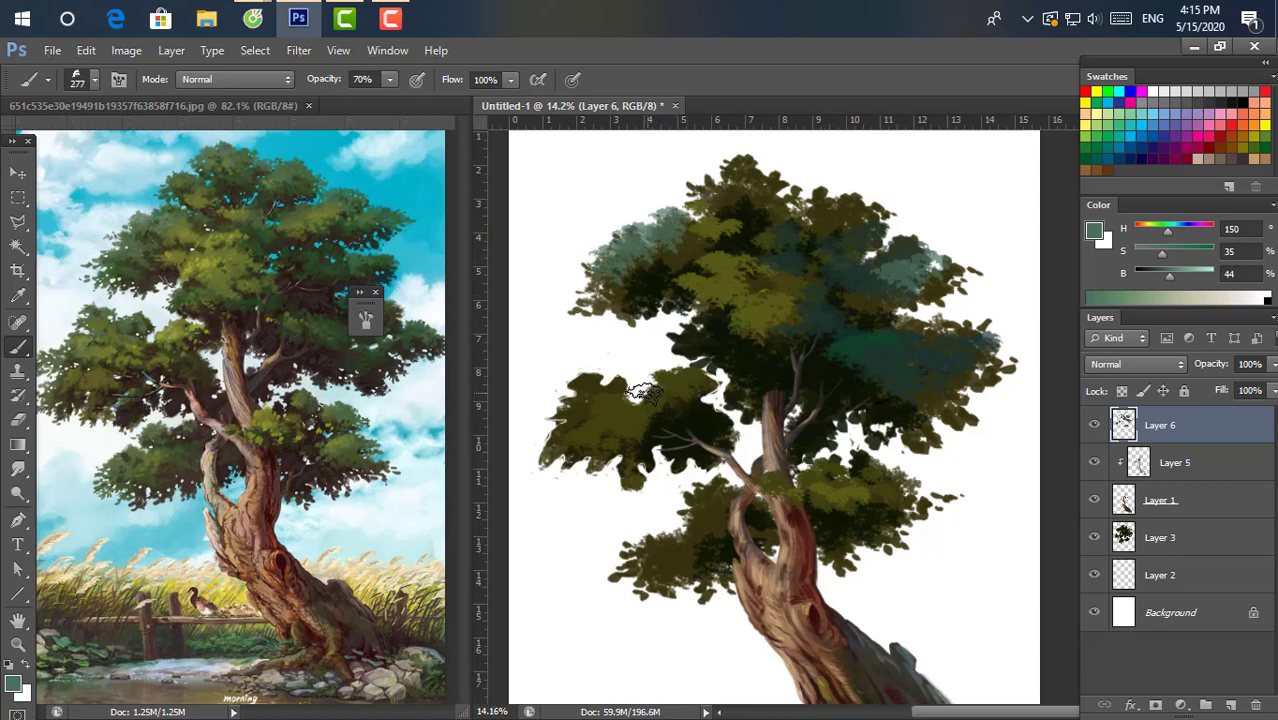
mouse_move(630, 388)
mouse_down()
mouse_move(650, 398)
mouse_move(618, 387)
mouse_up()
key(ctrl+z)
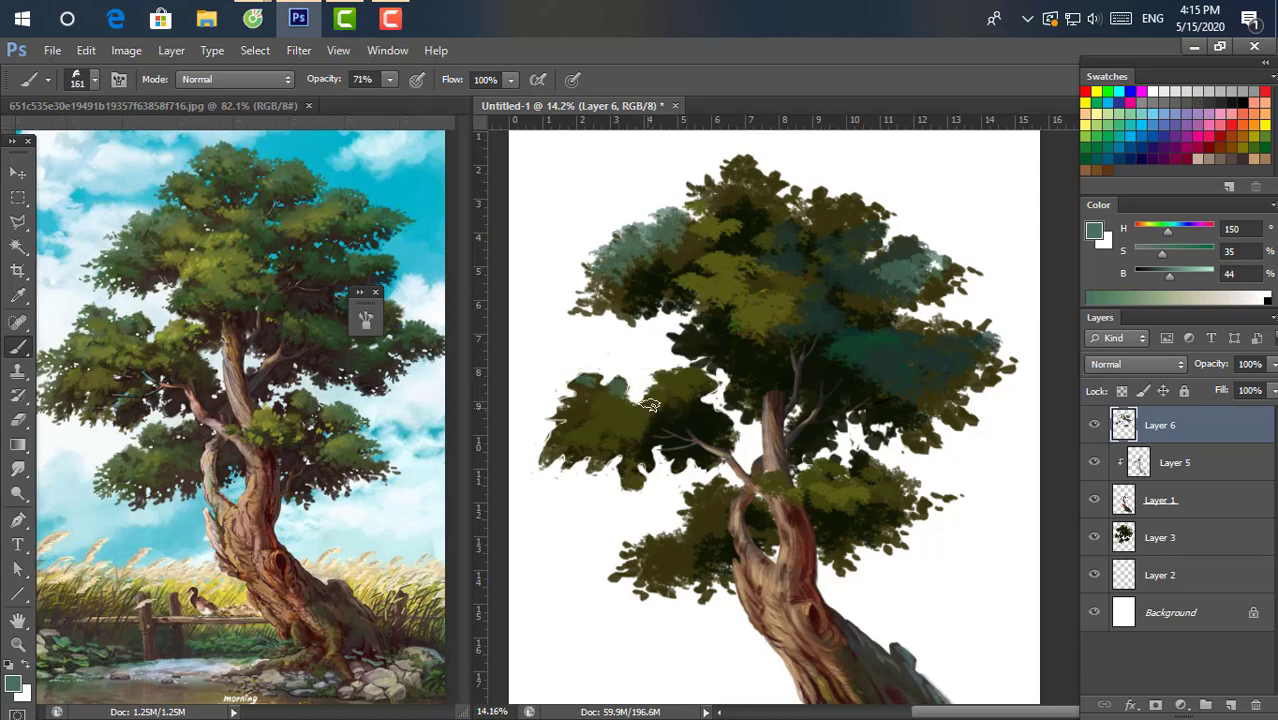
drag(576, 434, 574, 456)
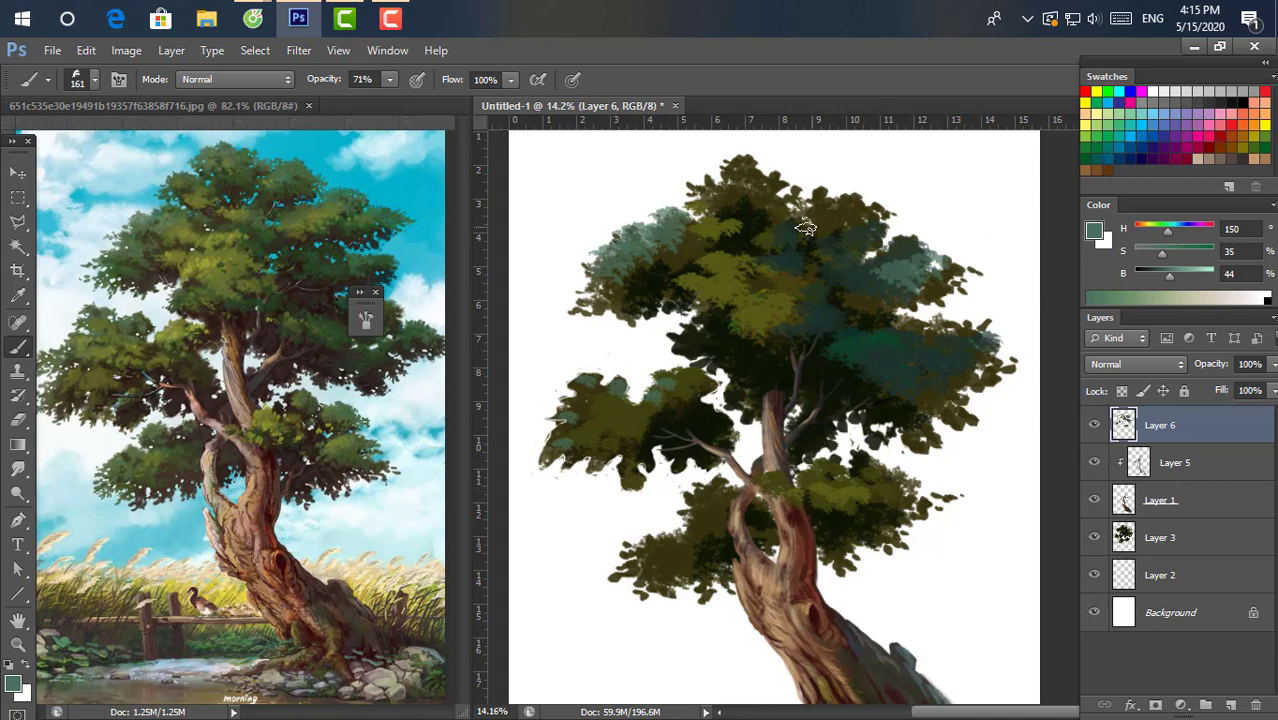
drag(748, 172, 770, 176)
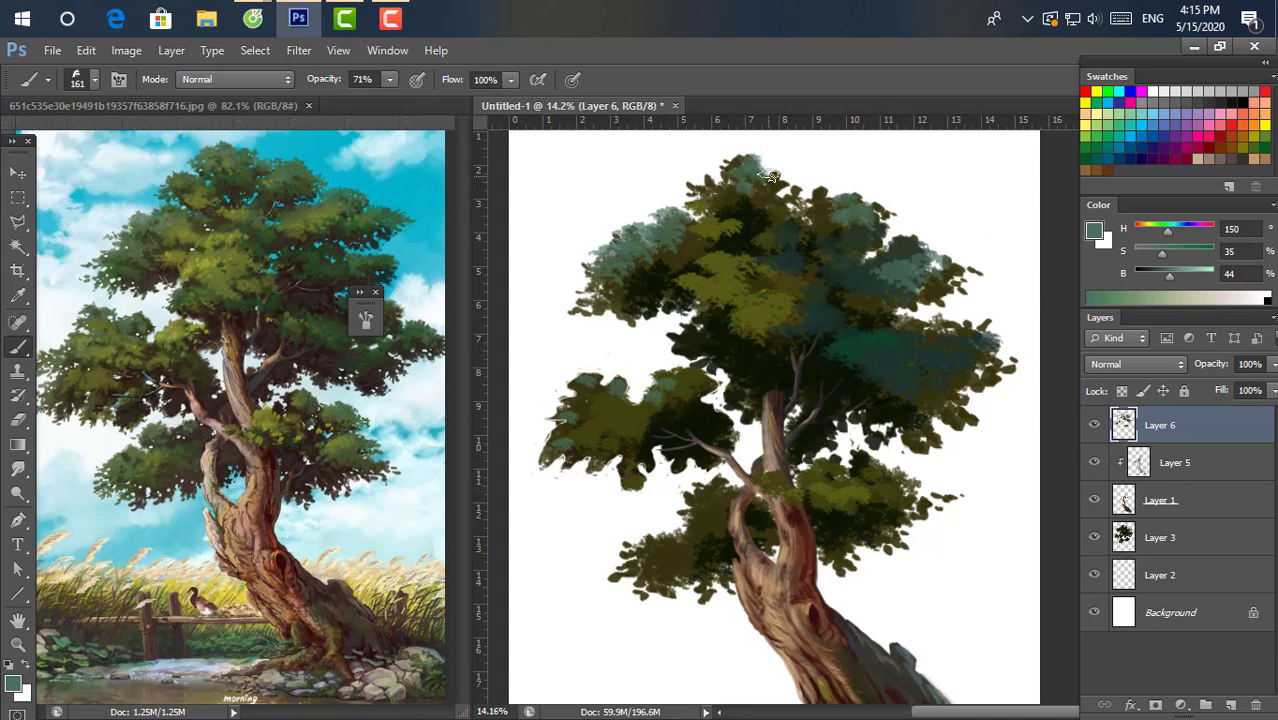
Sample a darker teal, enlarge the brush and shade the upper-right and top canopy.
alt+click(884, 343)
key(bracketright)
key(bracketright)
key(bracketright)
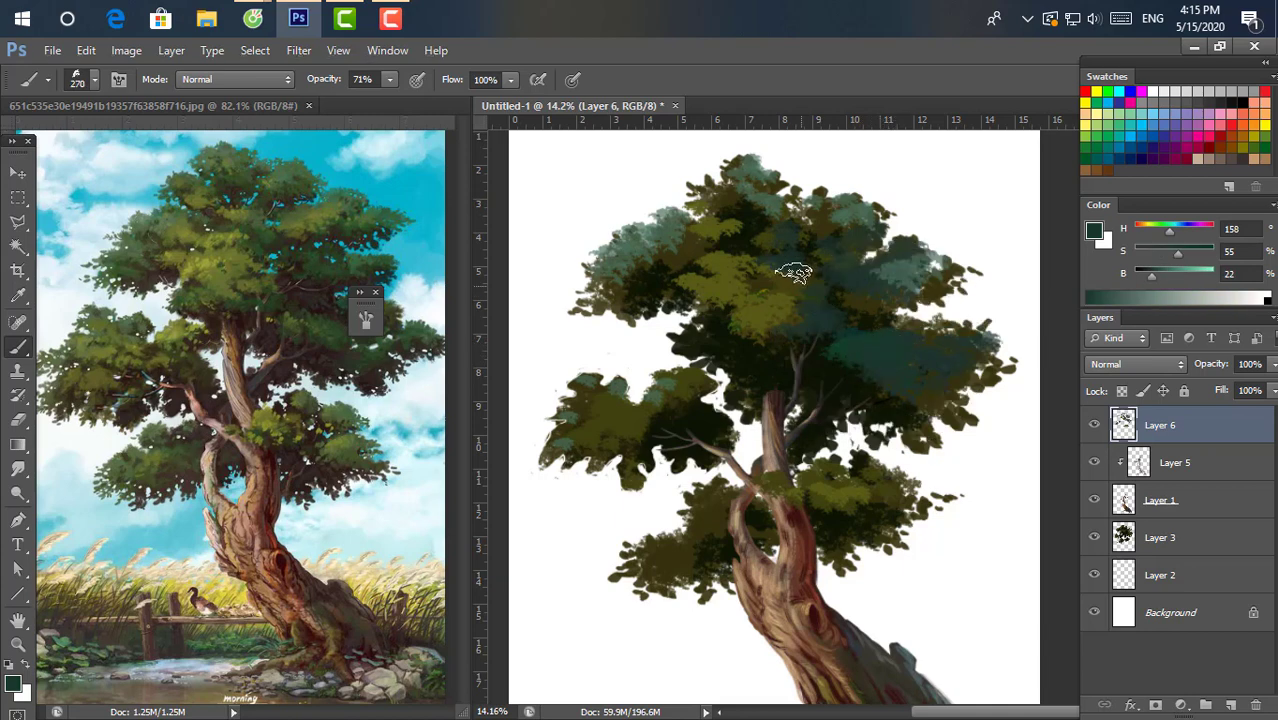
mouse_move(793, 272)
mouse_down()
mouse_move(733, 203)
mouse_move(808, 217)
mouse_up()
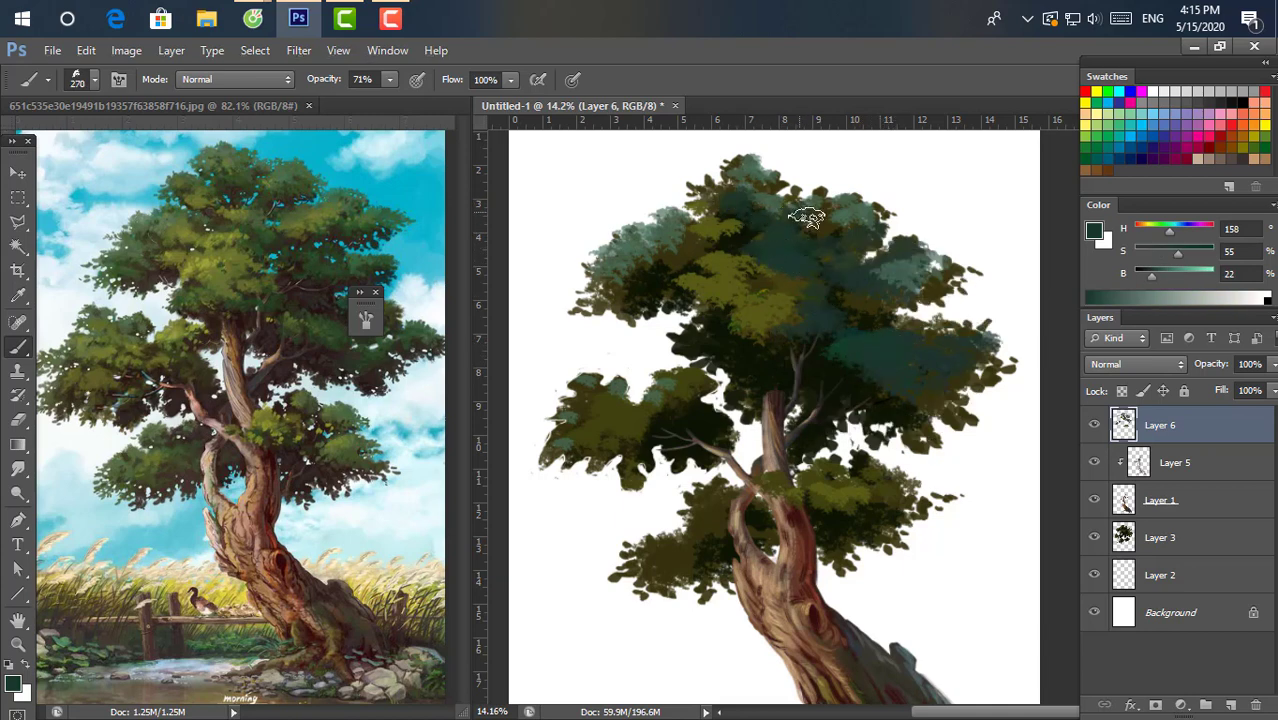
mouse_move(760, 385)
mouse_down()
mouse_move(708, 424)
mouse_move(790, 345)
mouse_up()
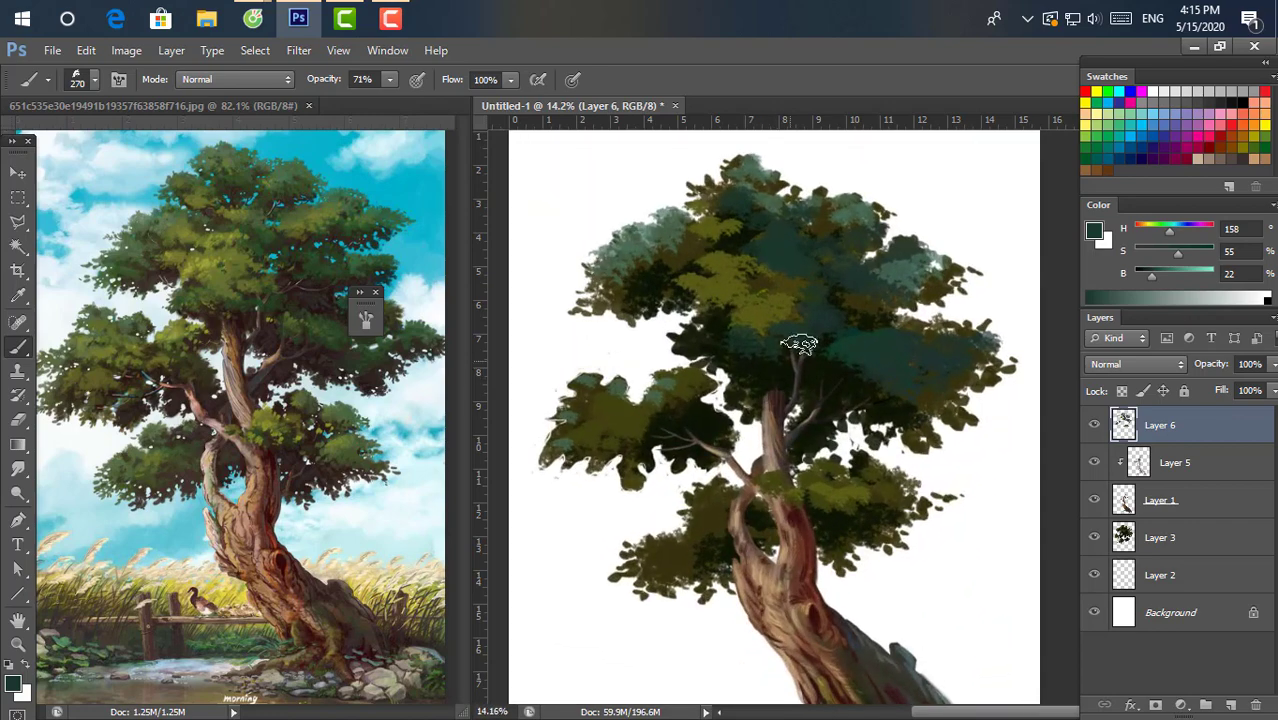
Darken the upper-left canopy with sampled dark green and darker teal dabs.
alt+click(648, 243)
alt+click(633, 274)
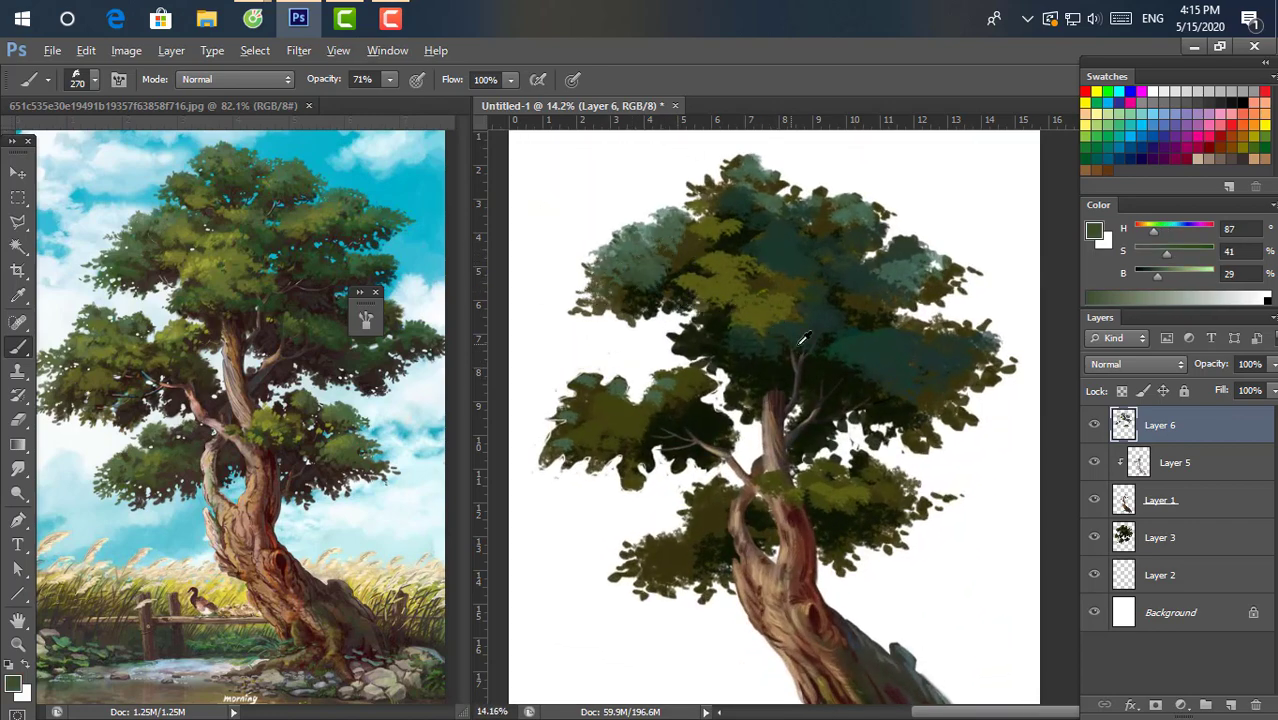
alt+click(642, 302)
mouse_move(640, 300)
mouse_down()
mouse_move(585, 290)
mouse_move(633, 278)
mouse_up()
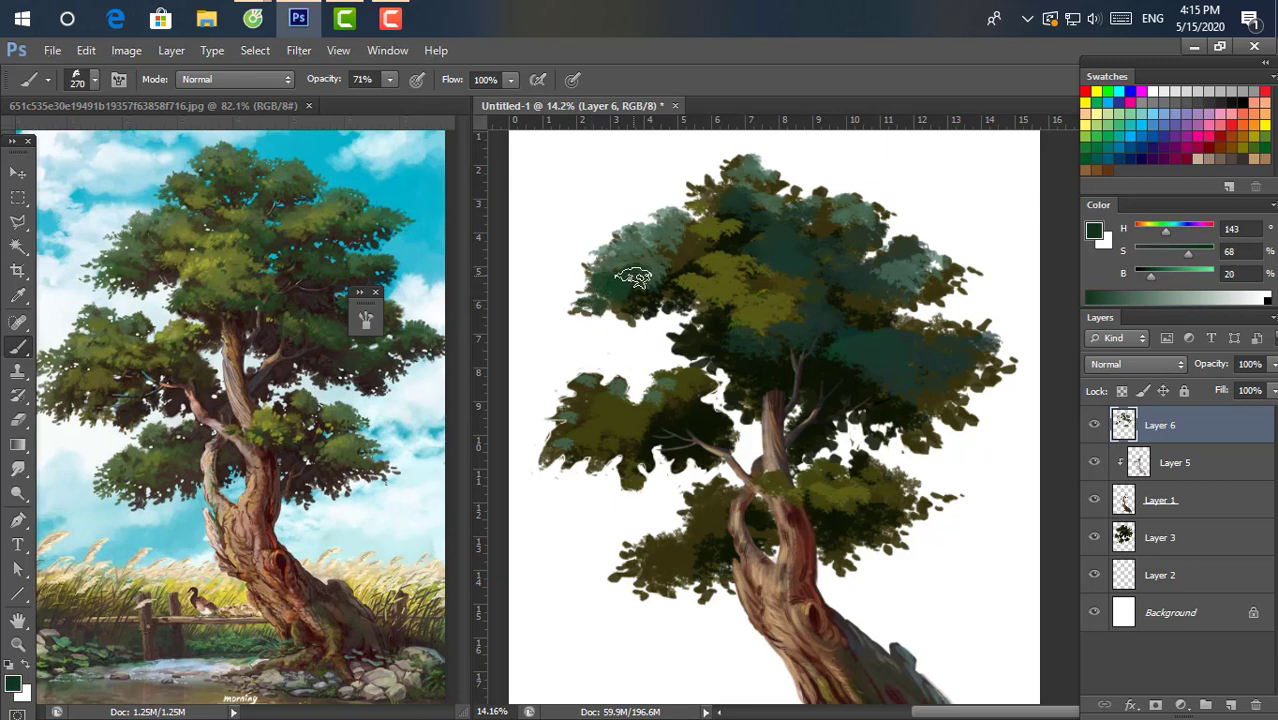
alt+click(612, 275)
alt+click(605, 285)
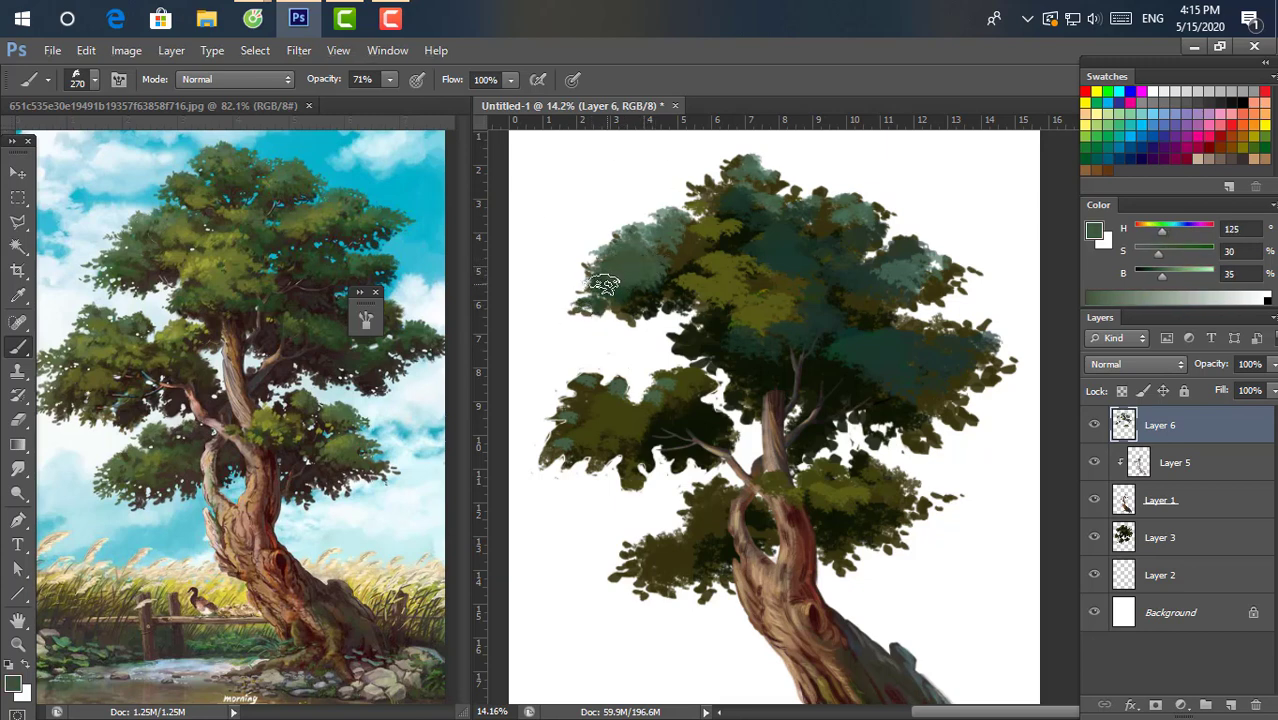
alt+click(622, 289)
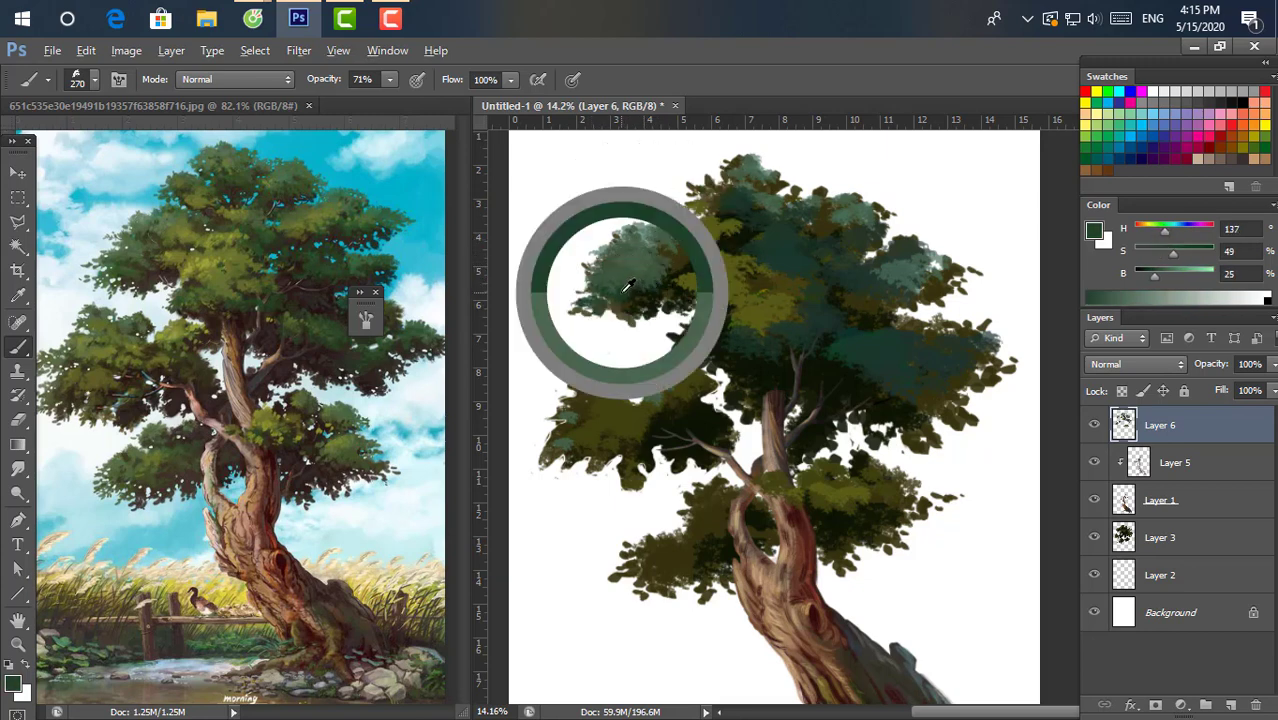
drag(662, 271, 625, 285)
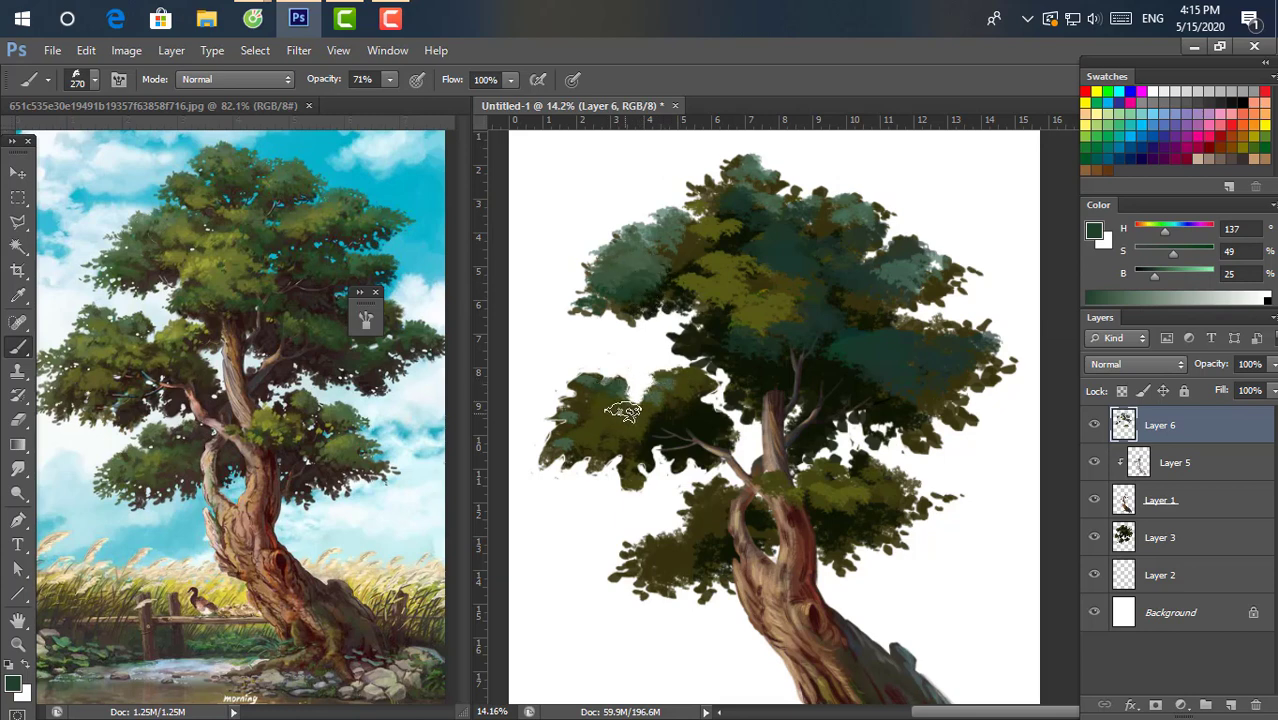
alt+click(680, 390)
alt+click(733, 280)
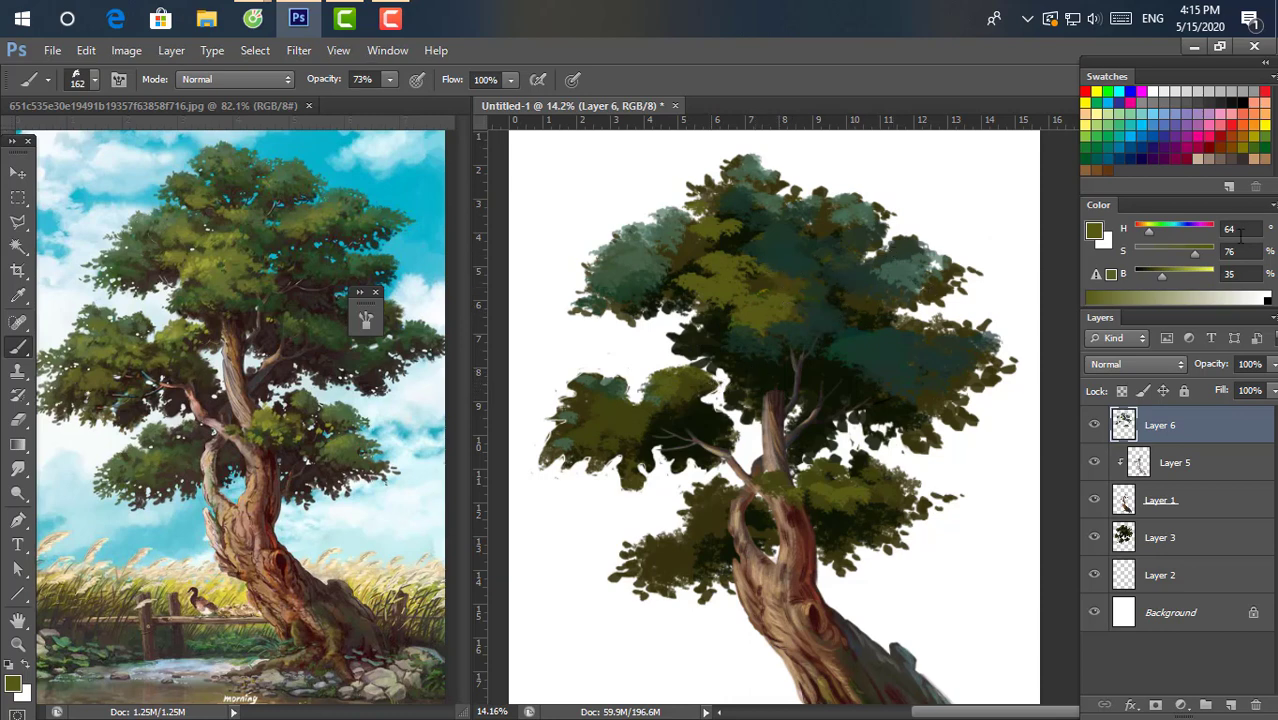
Set the paint colour to a muted, very dark olive using the swatches and colour sliders.
click(1101, 154)
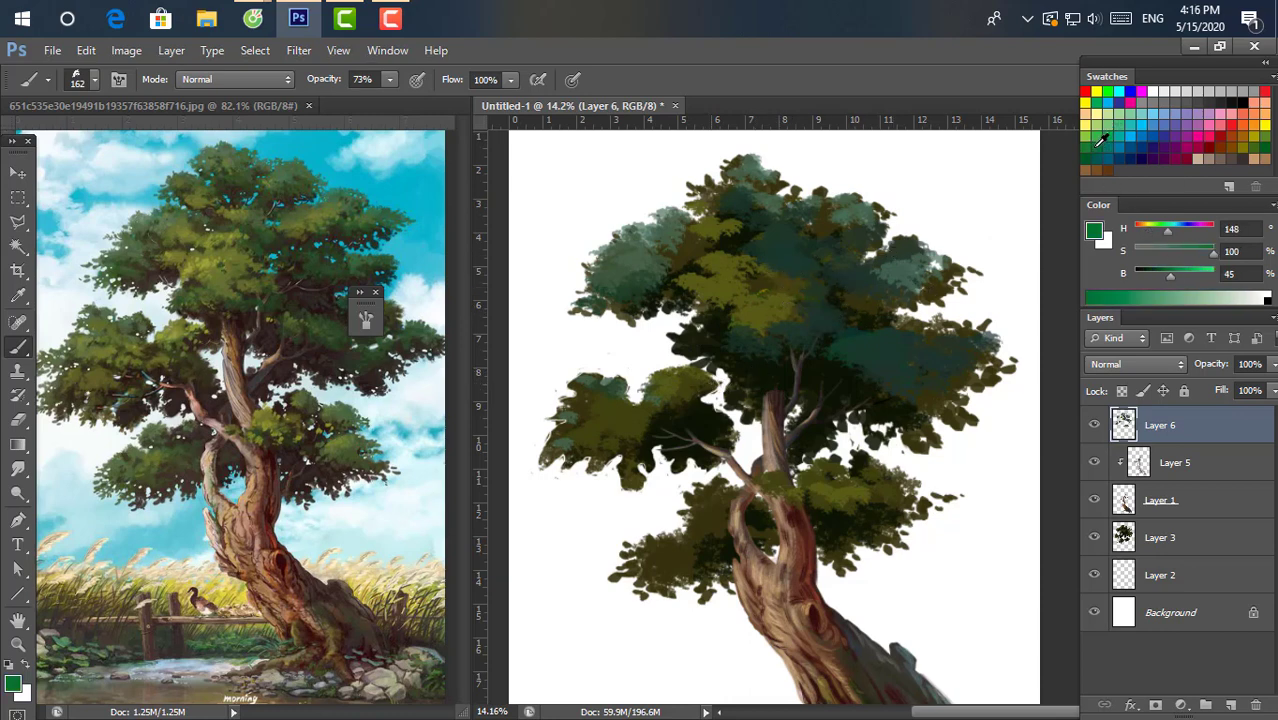
drag(1167, 282, 1158, 276)
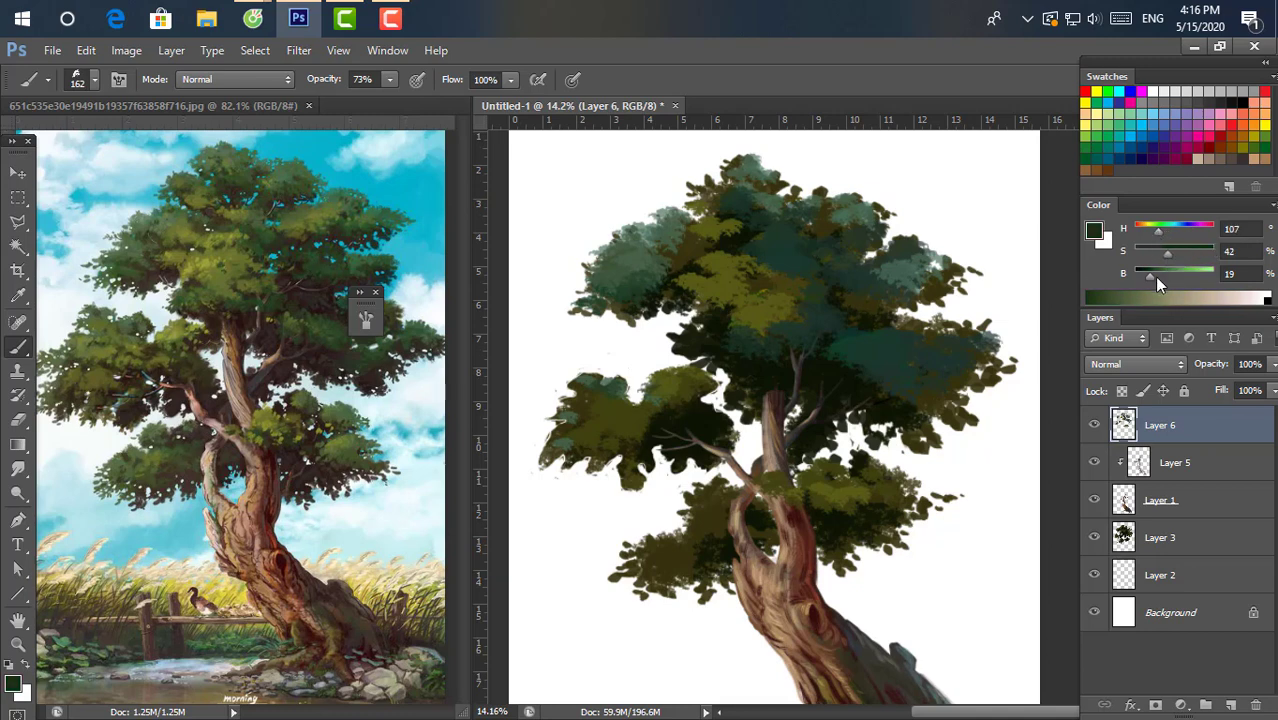
alt+click(790, 270)
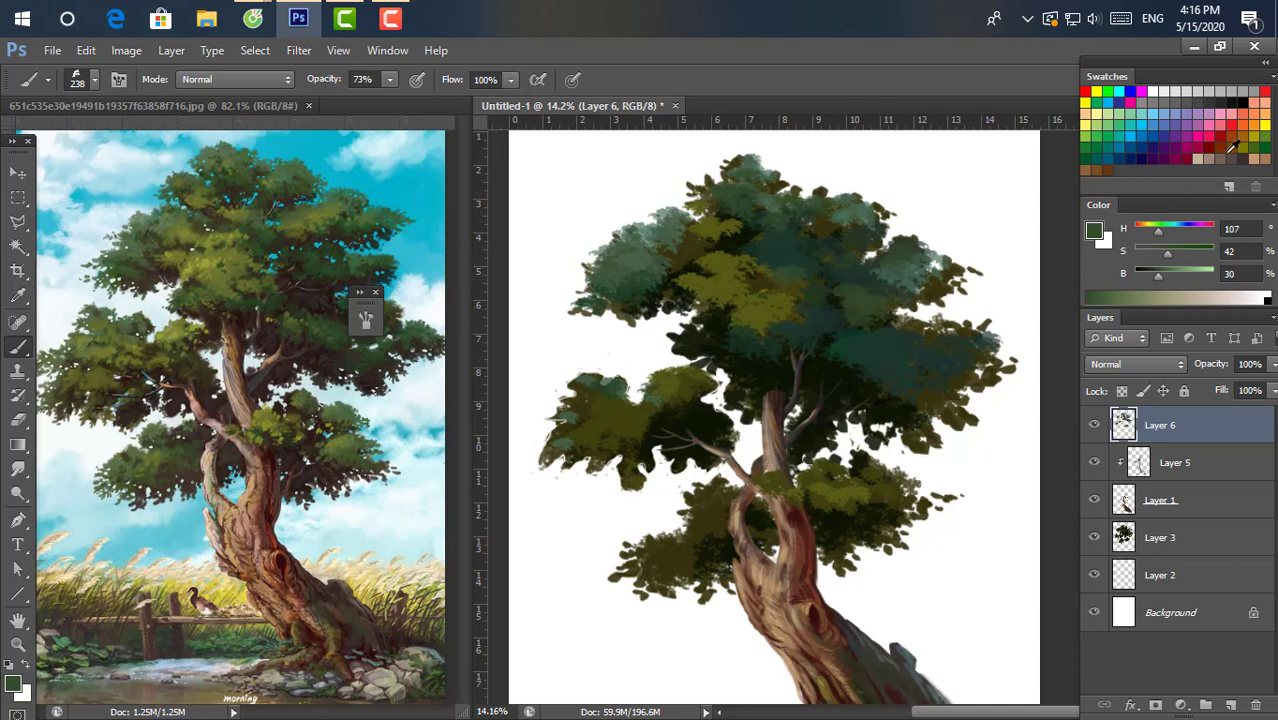
click(1100, 297)
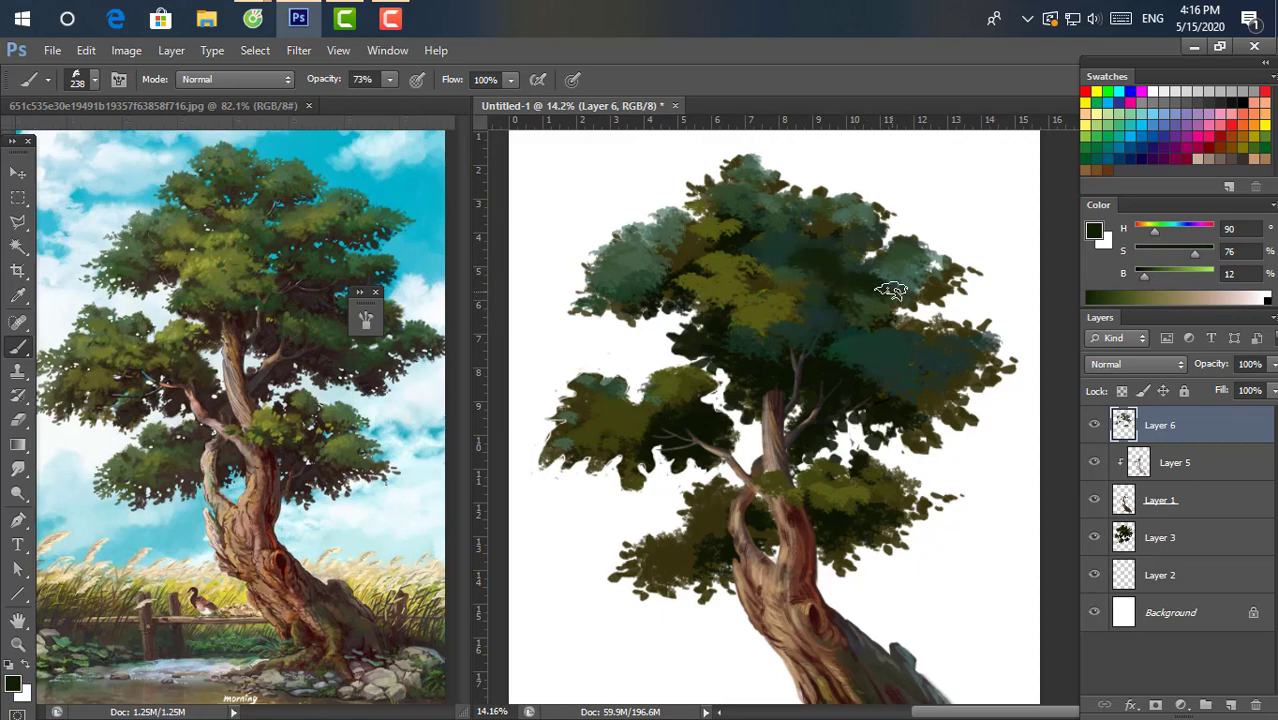
Sample dark green, dark teal and near-black tones from the canopy foliage.
scroll(890, 290, down, 1)
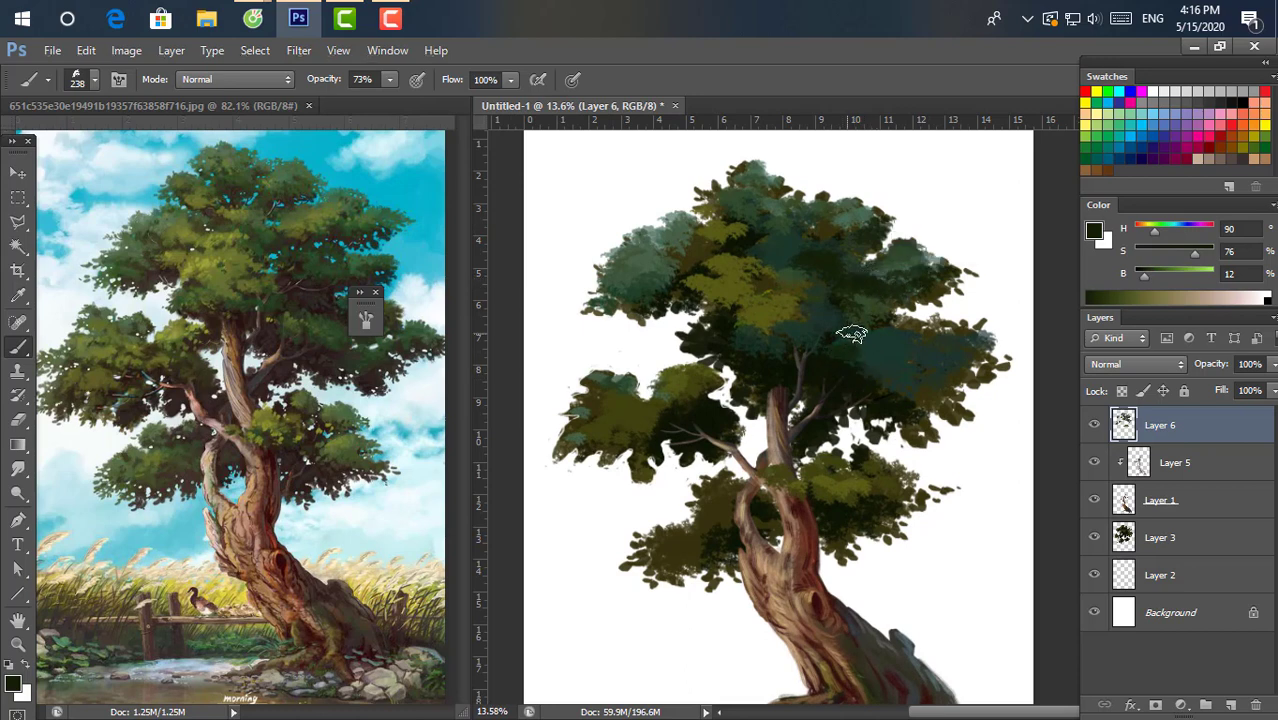
alt+click(893, 352)
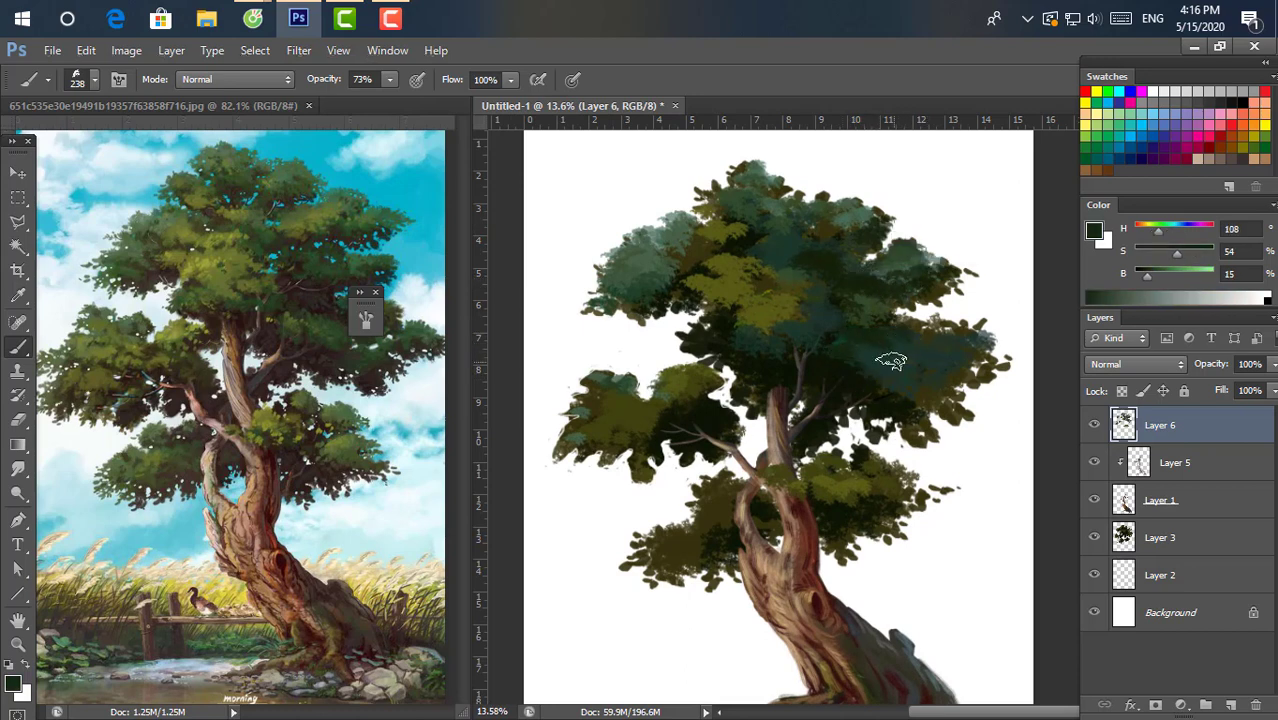
alt+click(950, 383)
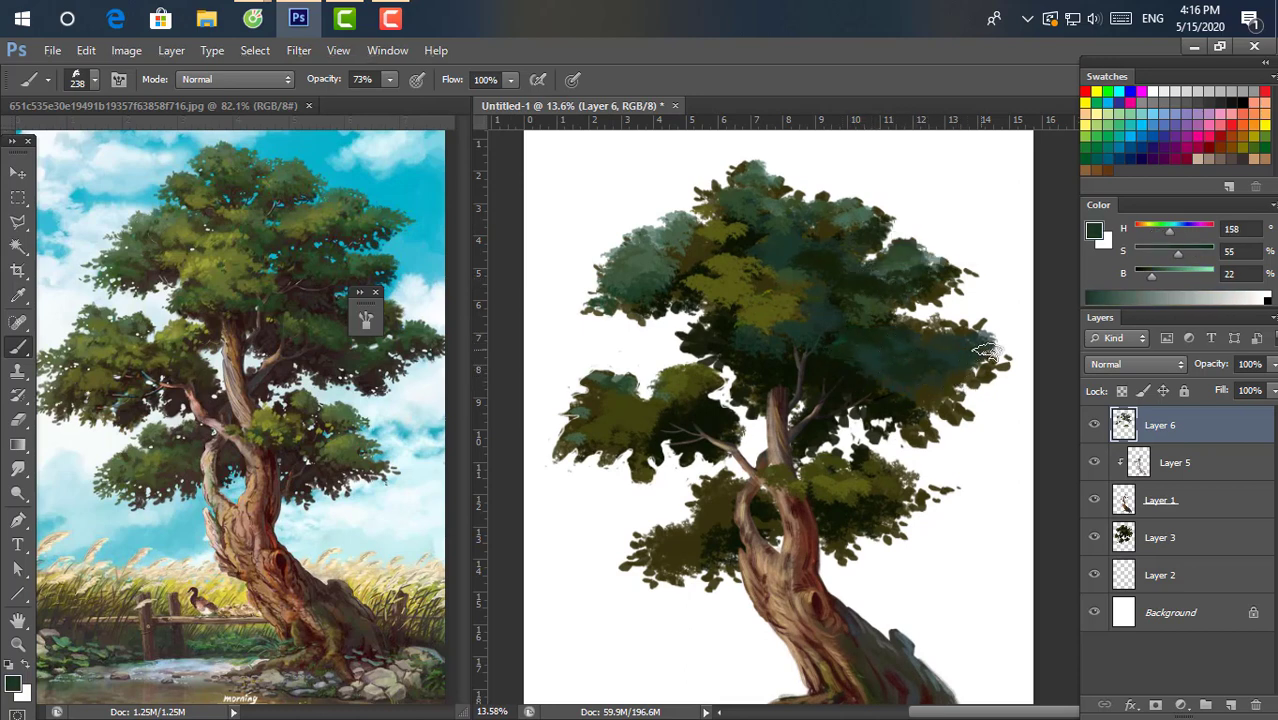
scroll(985, 352, down, 1)
alt+click(838, 378)
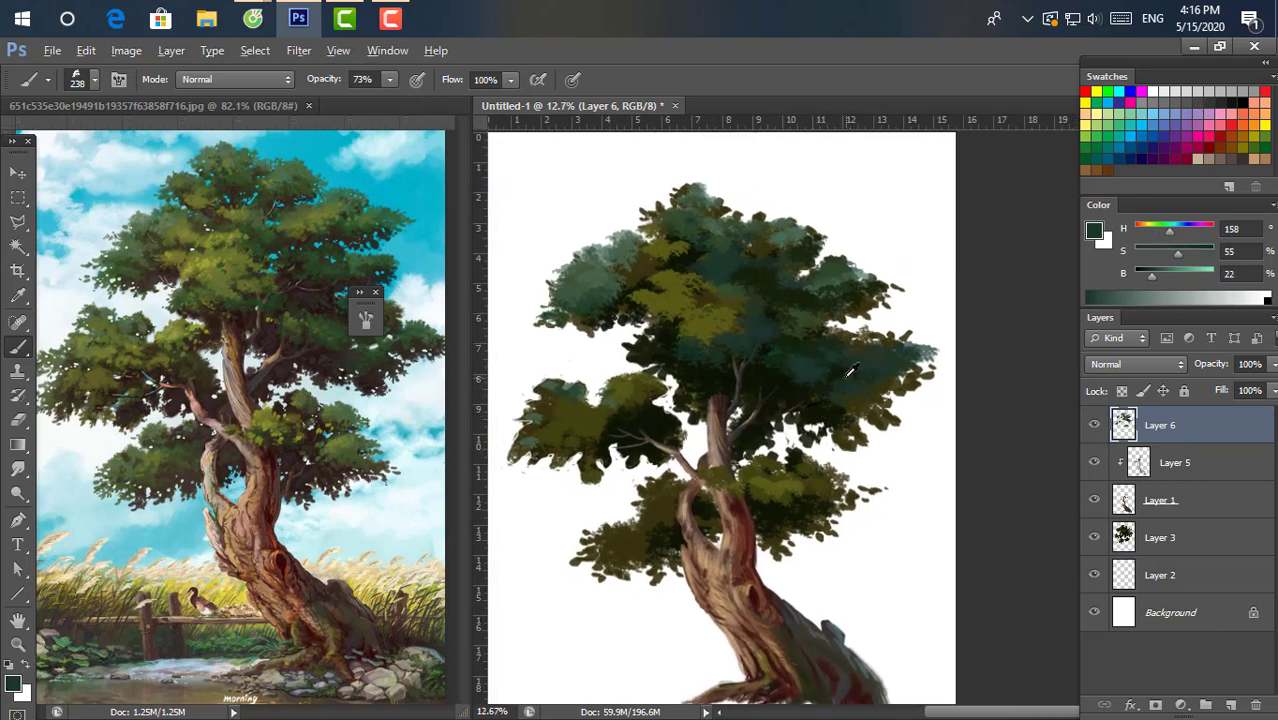
alt+click(850, 370)
alt+click(847, 416)
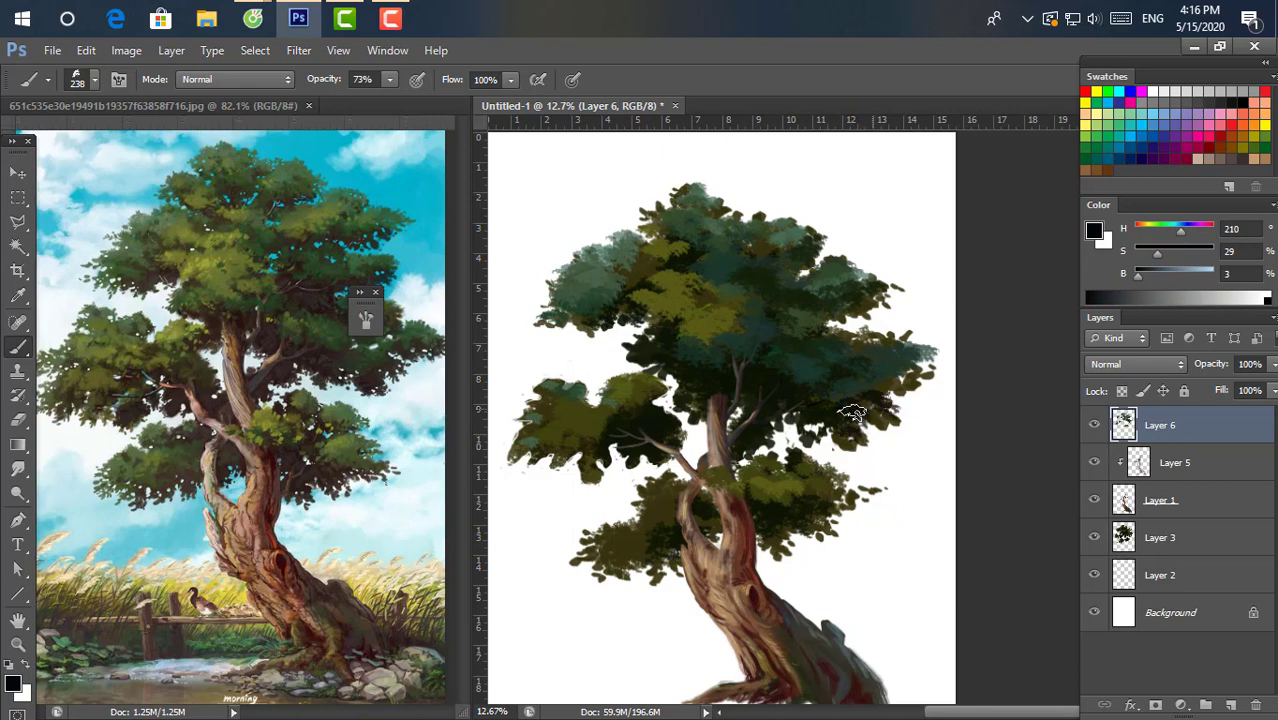
alt+click(888, 398)
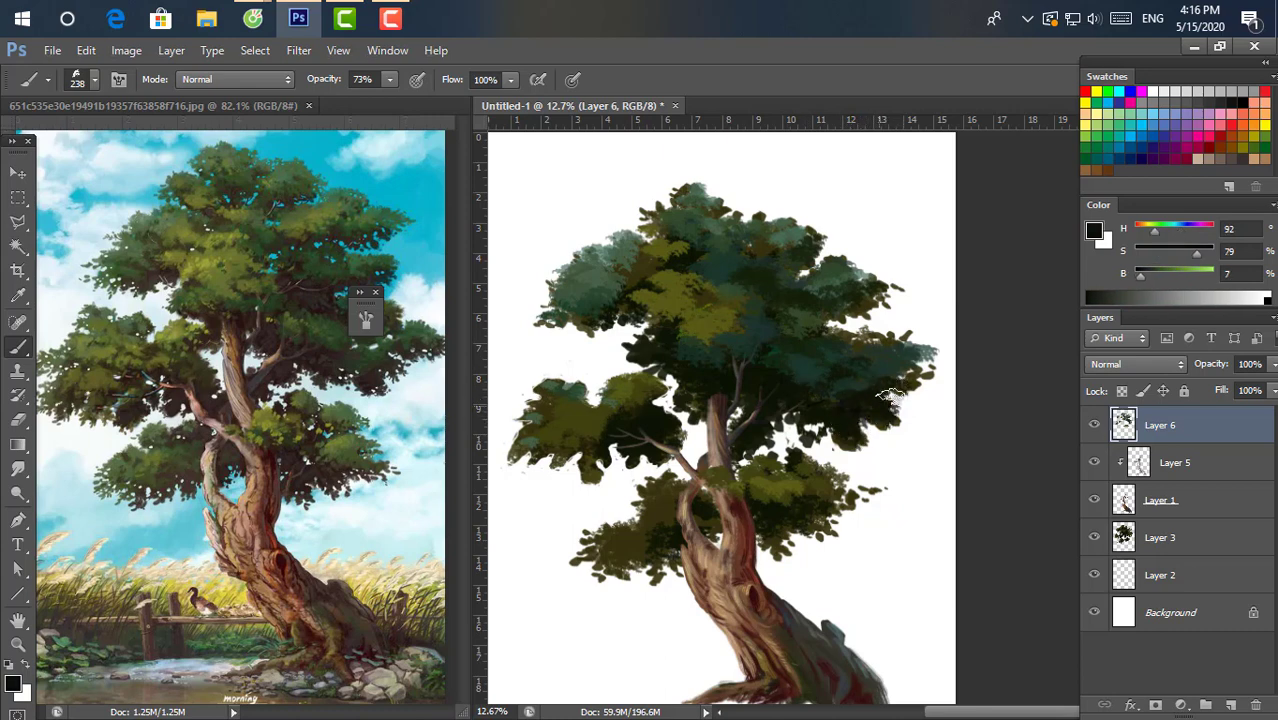
Sample dark green and olive from the left clump and shrink the brush to 222 px.
alt+click(592, 420)
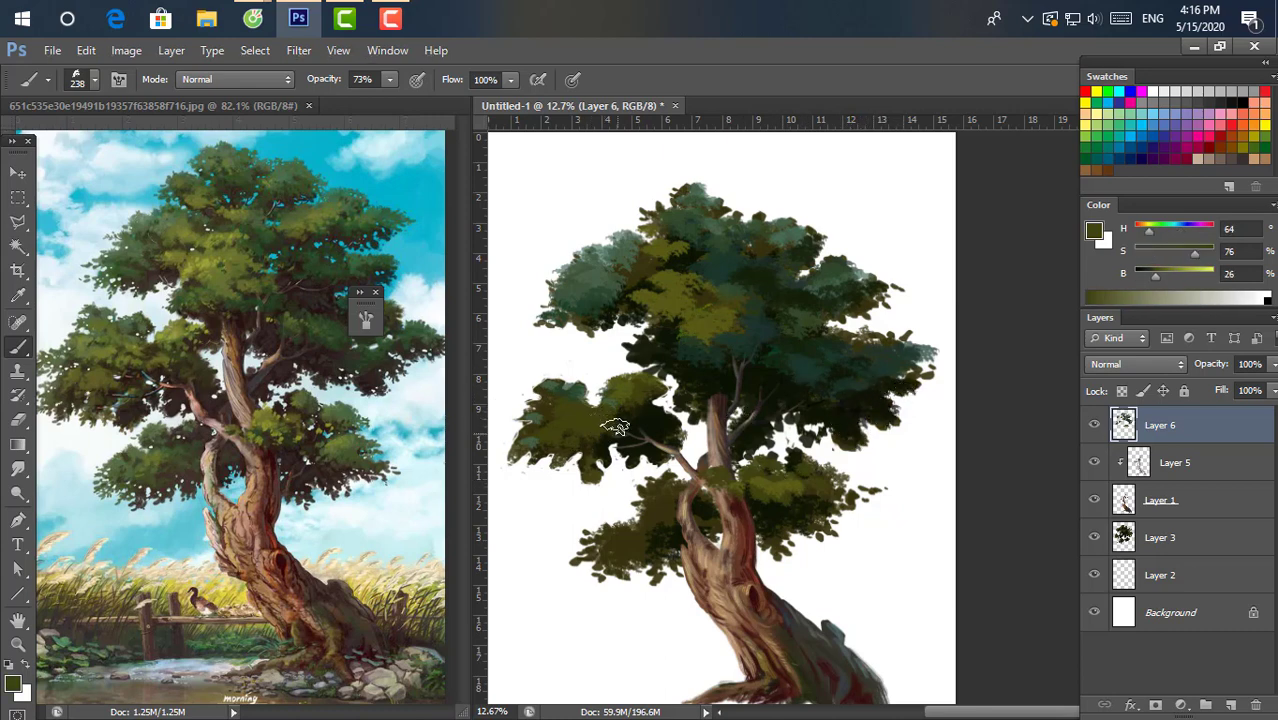
alt+click(782, 352)
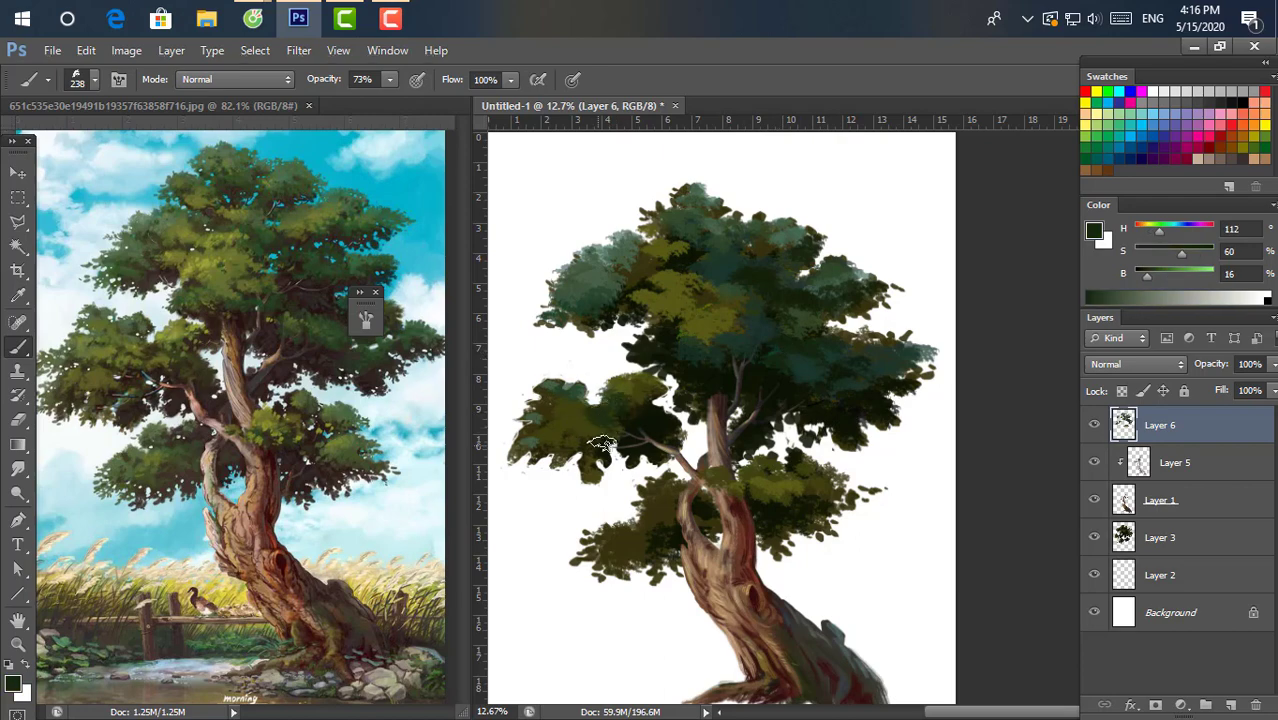
scroll(625, 420, down, 1)
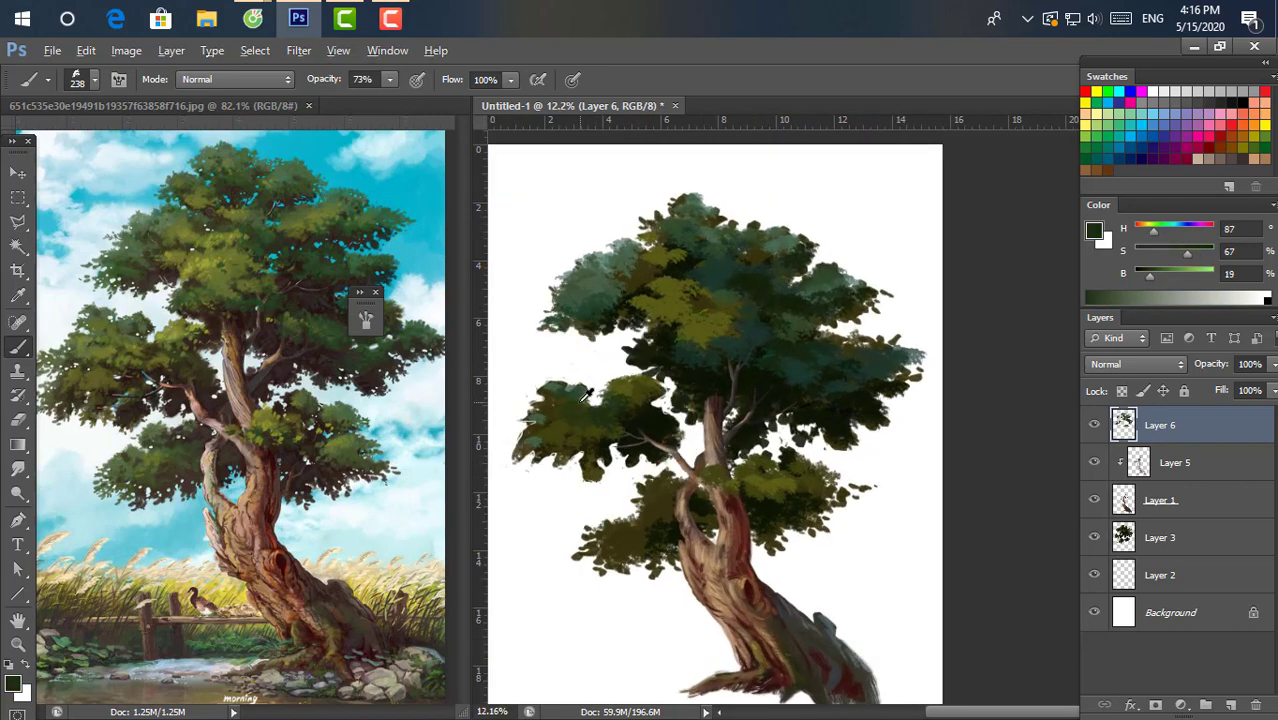
alt+click(576, 414)
alt+click(576, 437)
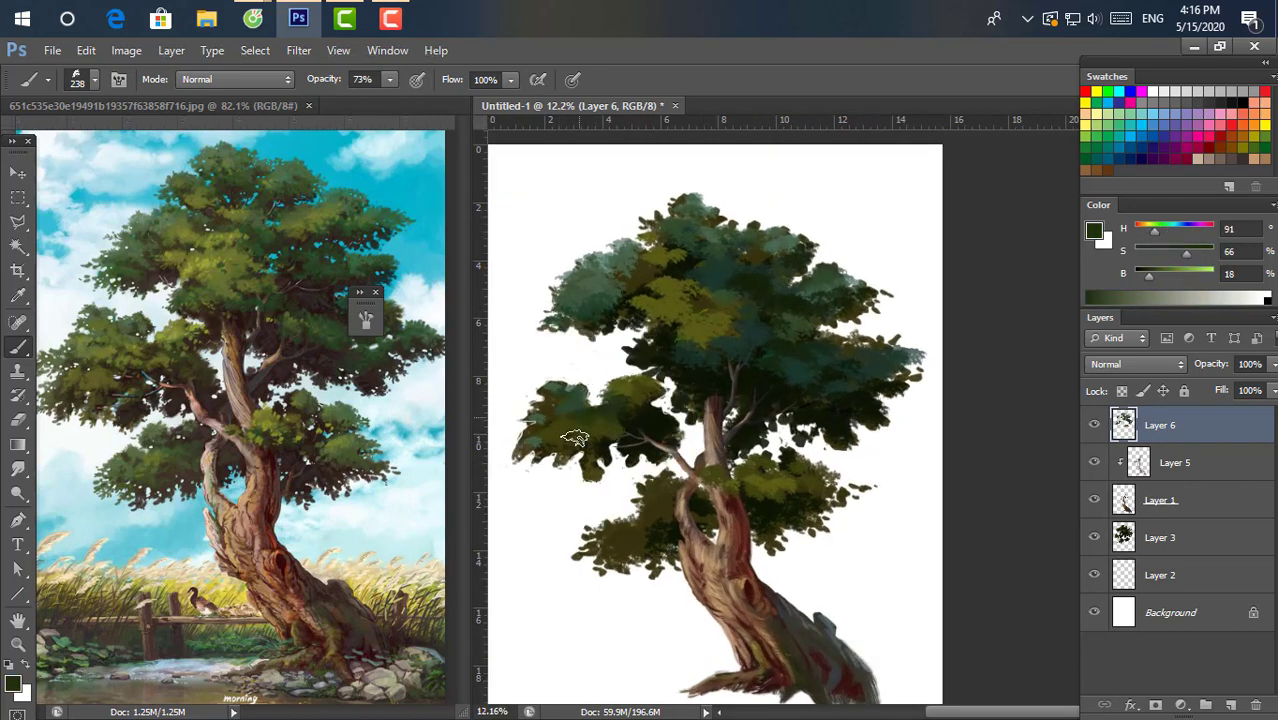
drag(648, 534, 632, 534)
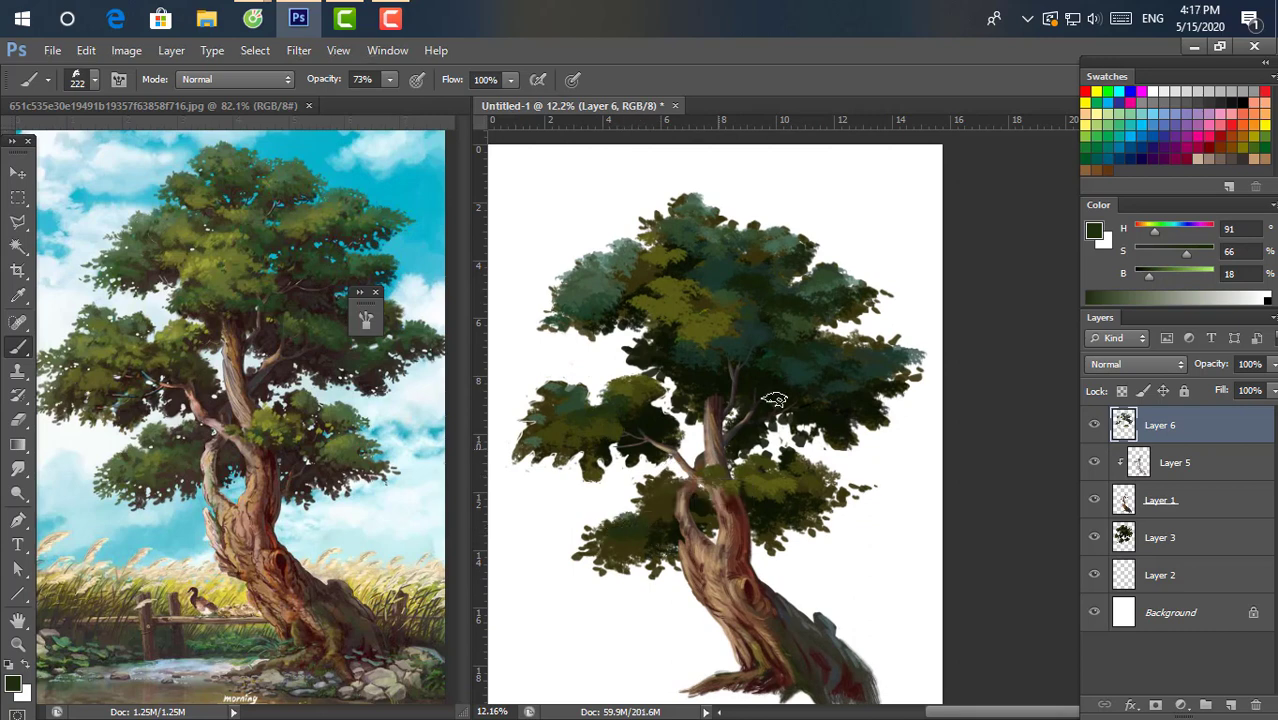
Paint dark green foliage around the lower-right canopy, then resample teal, olive and brown tones.
alt+click(828, 278)
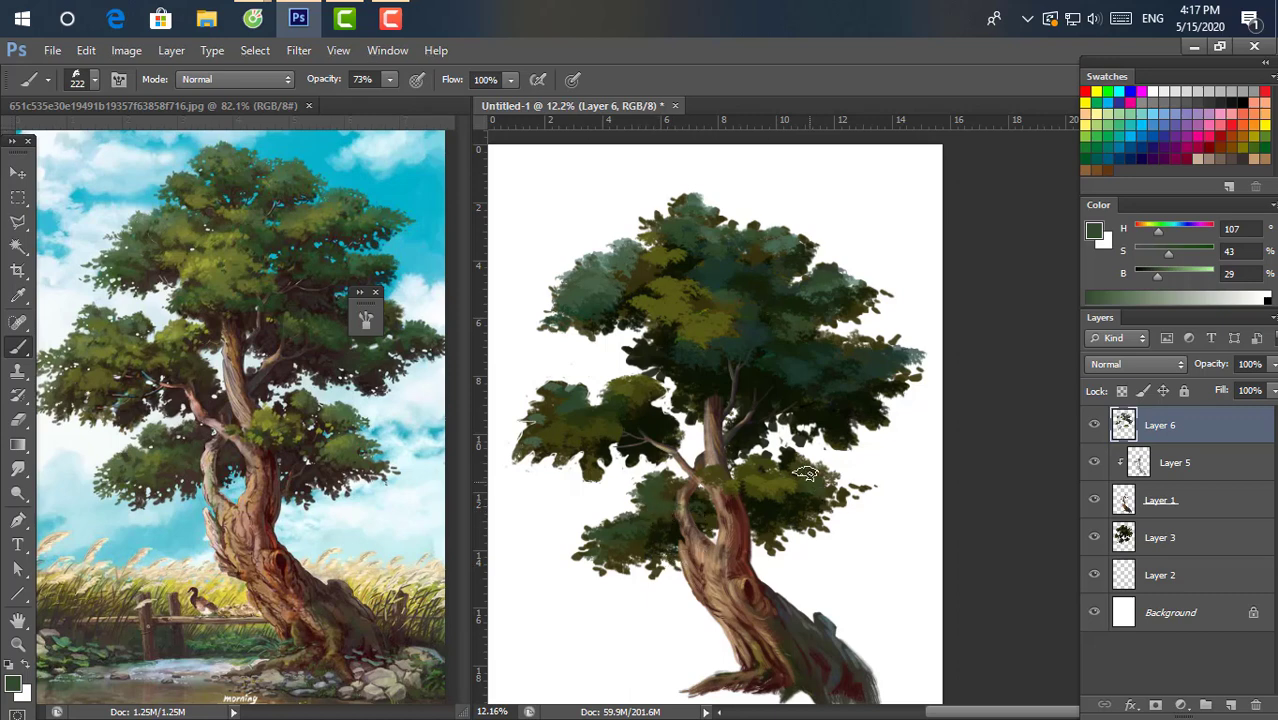
mouse_move(806, 474)
mouse_down()
mouse_move(815, 490)
mouse_move(850, 495)
mouse_move(775, 475)
mouse_move(796, 533)
mouse_up()
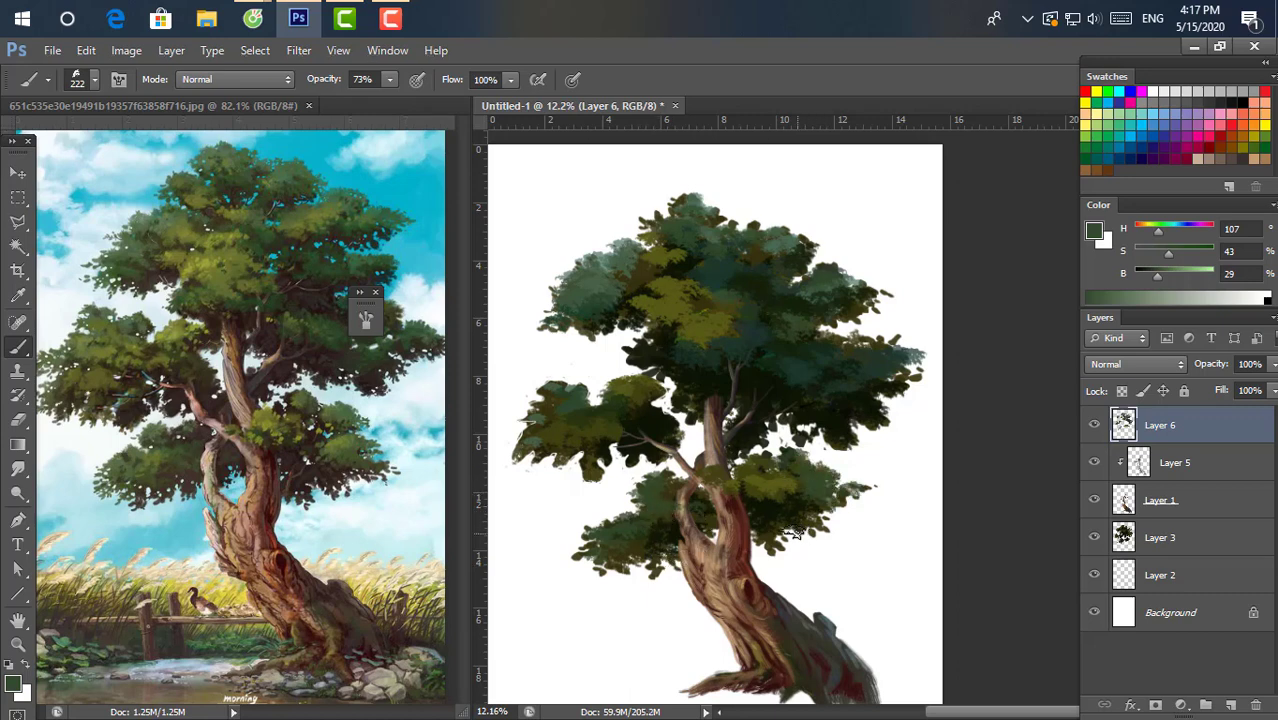
alt+click(812, 362)
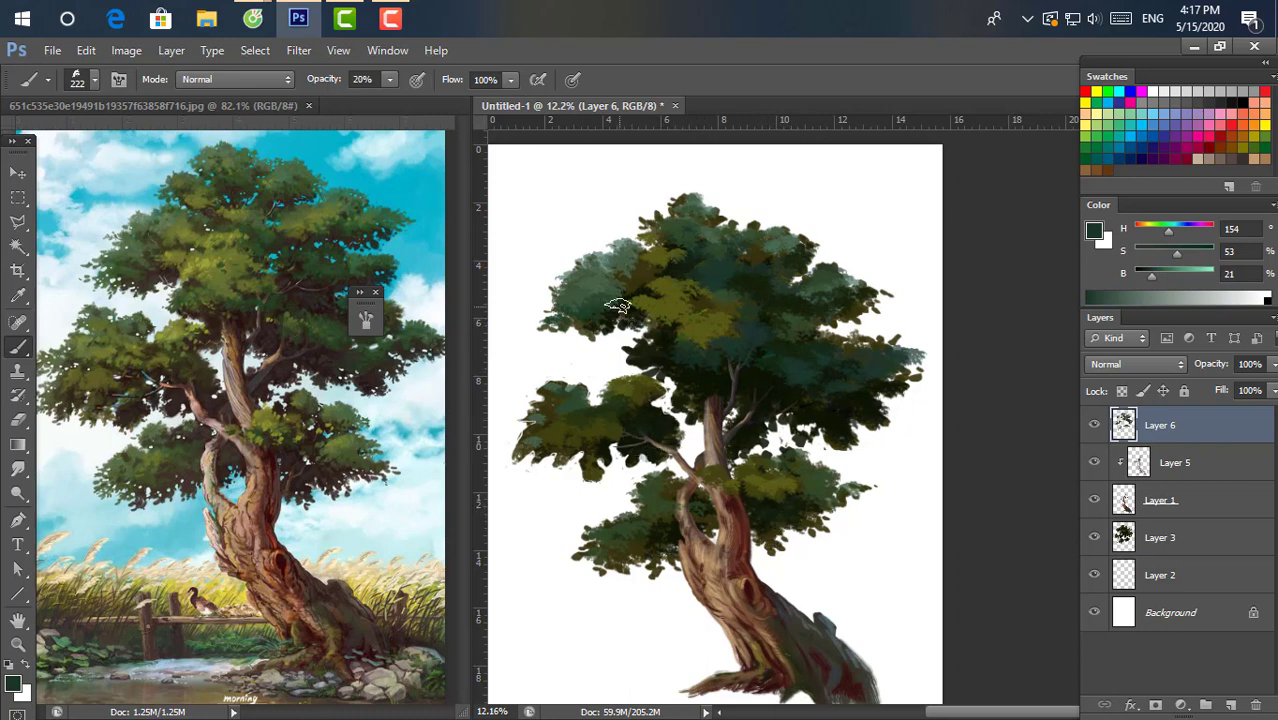
alt+click(656, 297)
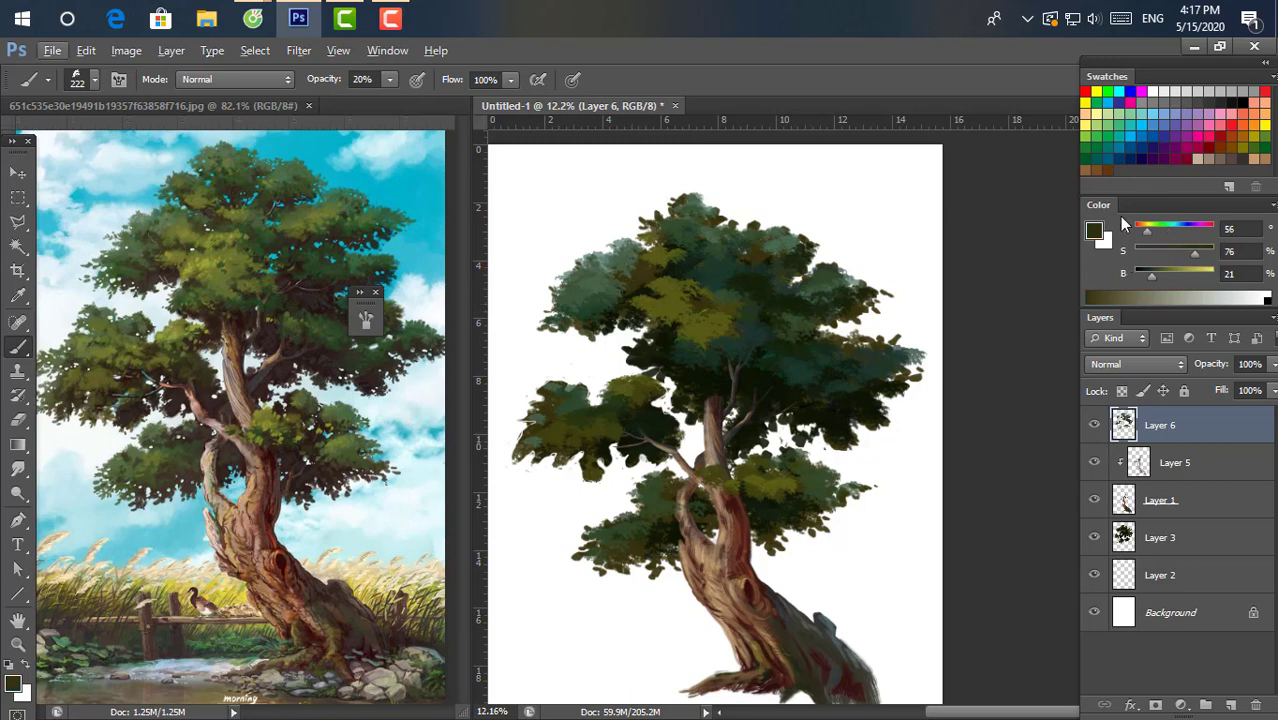
click(1104, 169)
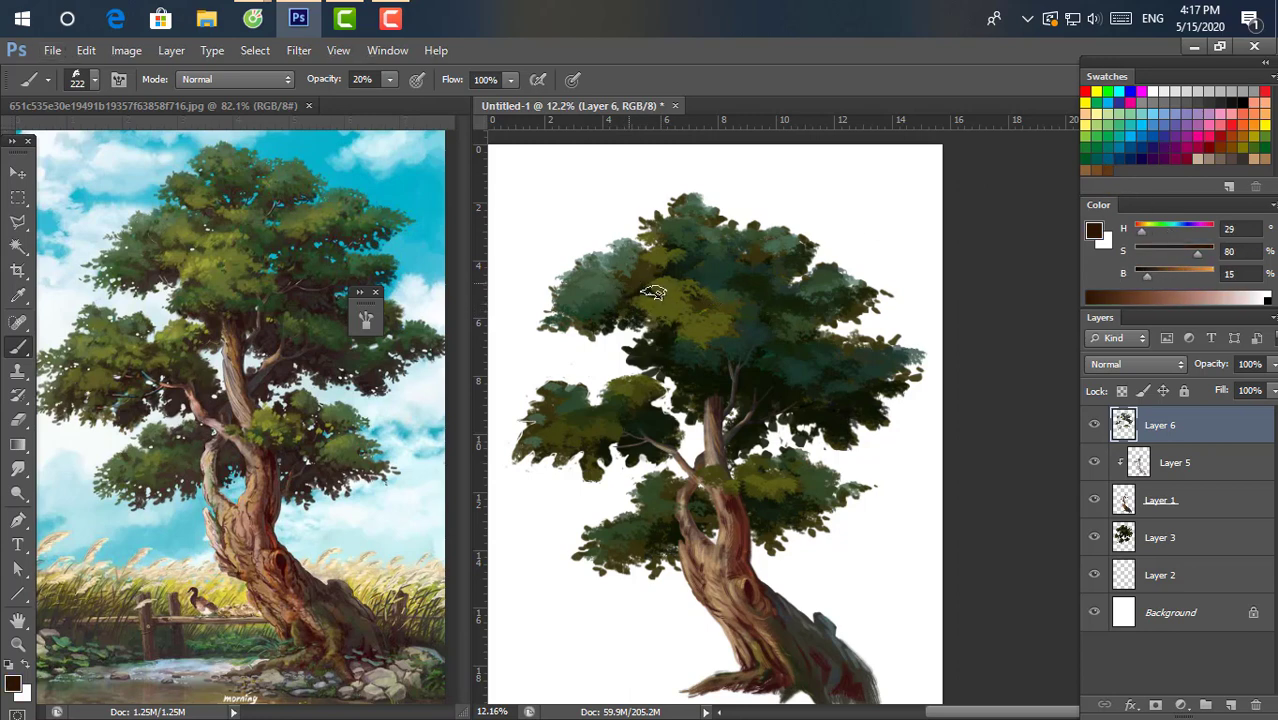
alt+click(612, 313)
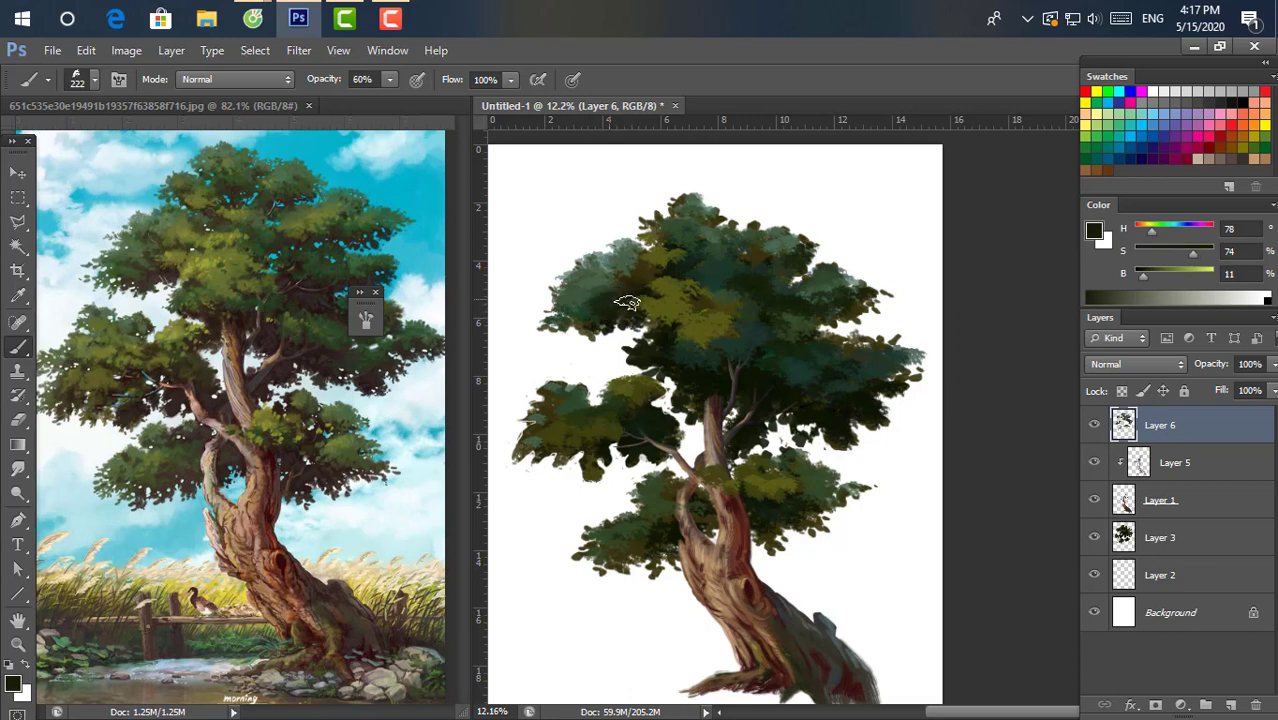
Sample a range of dark, muted, olive and grey-green tones from the foliage.
alt+click(602, 280)
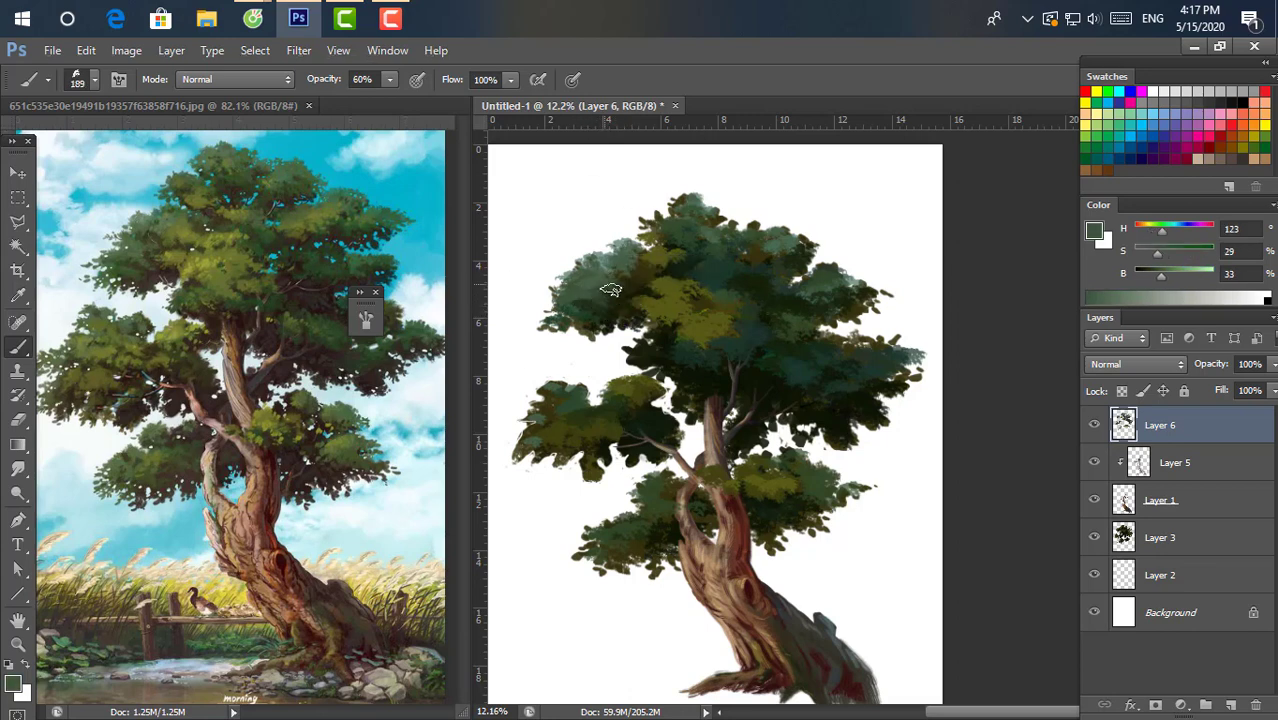
alt+click(610, 295)
alt+click(621, 267)
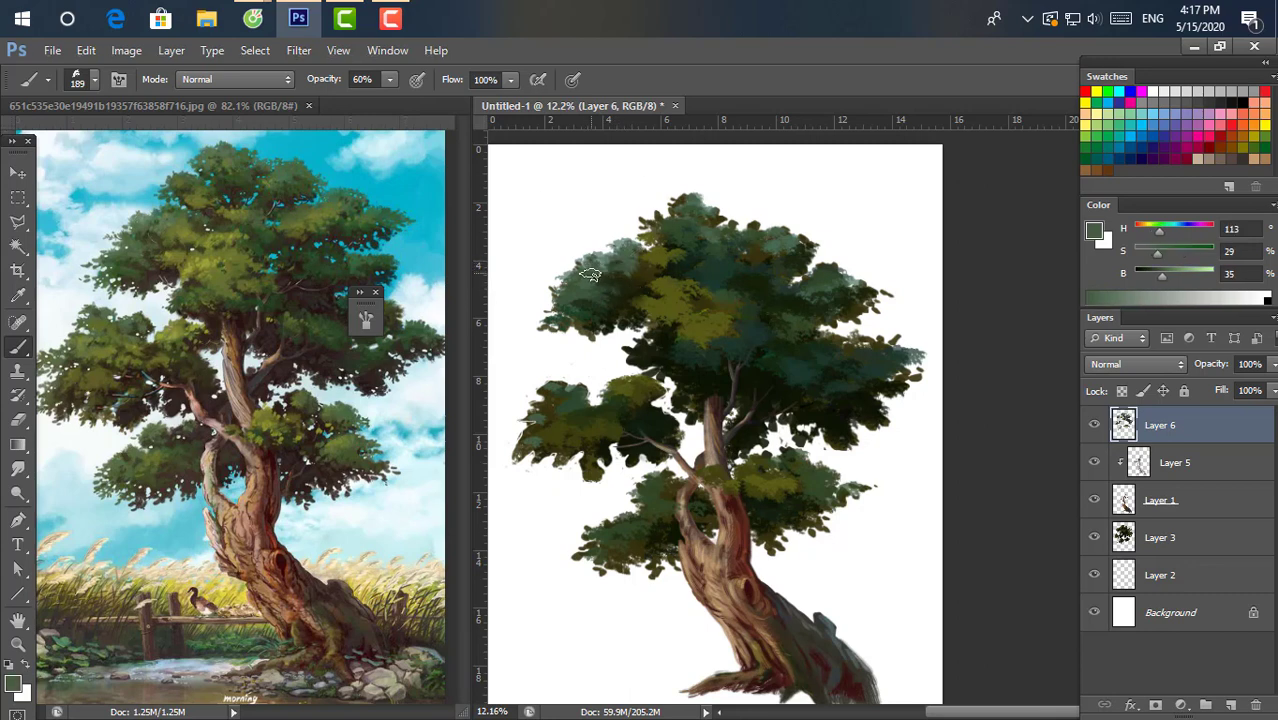
alt+click(640, 265)
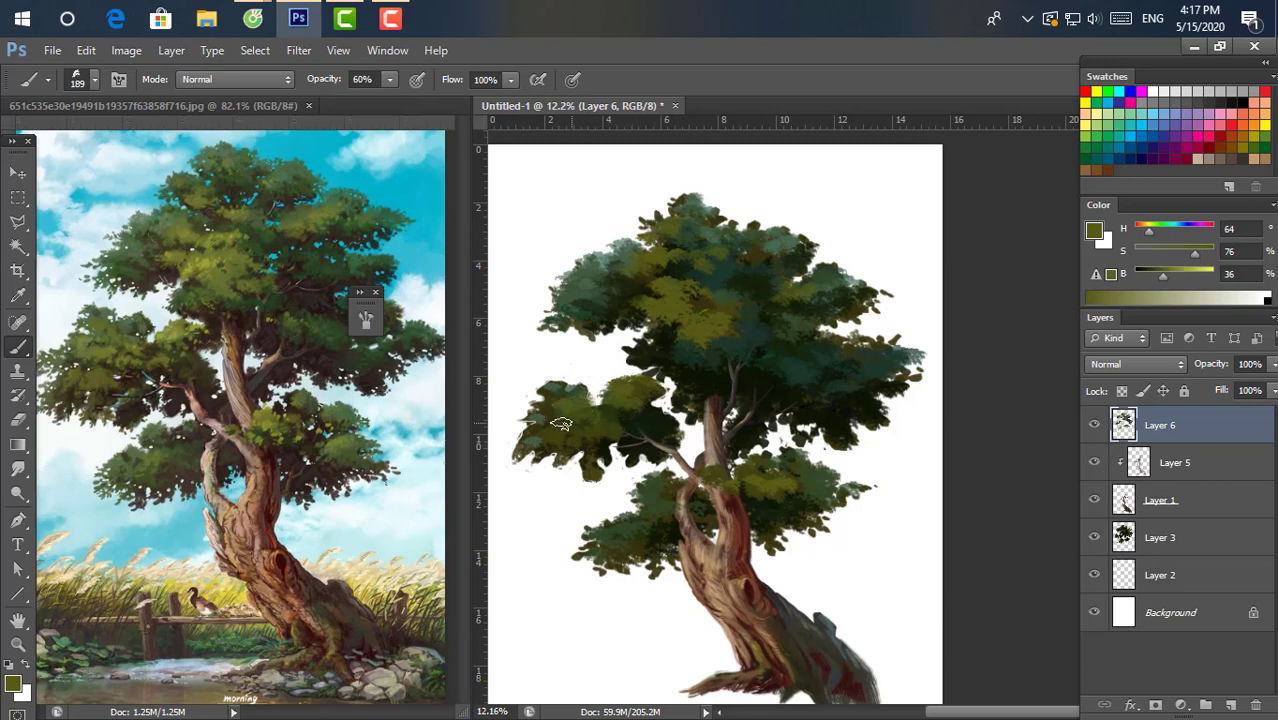
alt+click(576, 386)
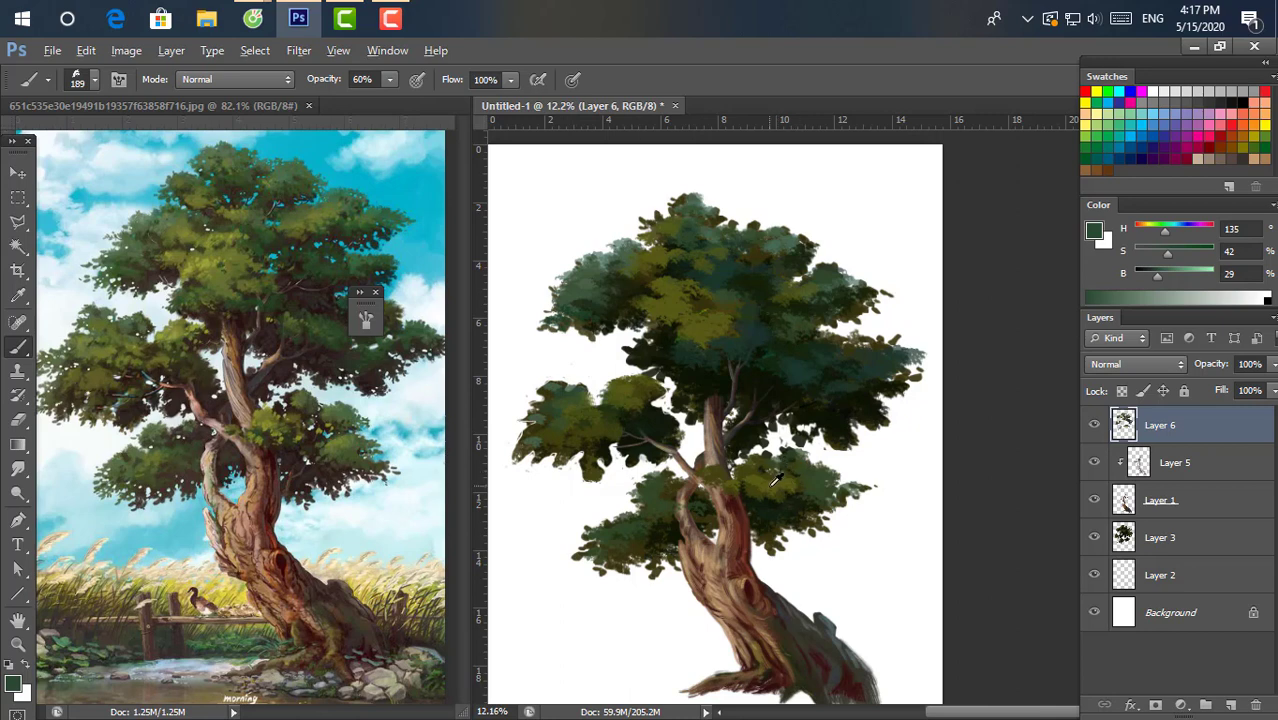
alt+click(744, 503)
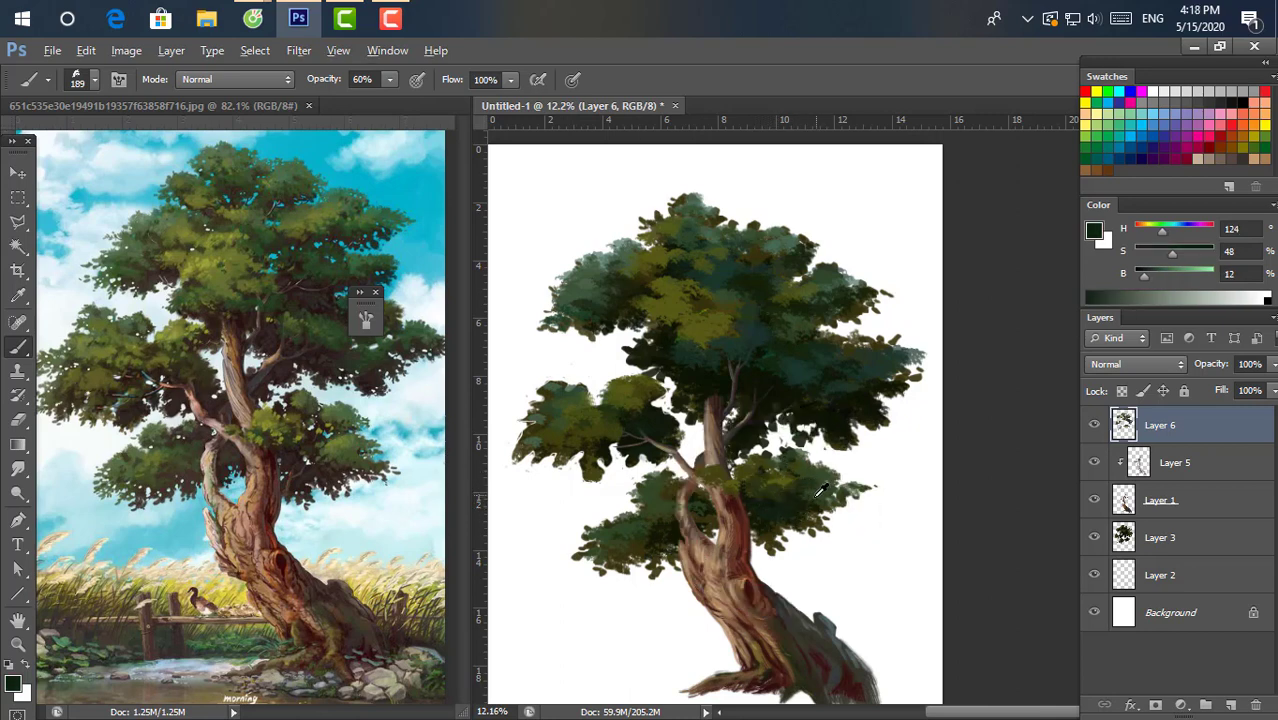
Sample olive and teal-green canopy tones, then pick bright yellow for leaf highlights.
alt+click(792, 514)
alt+click(864, 367)
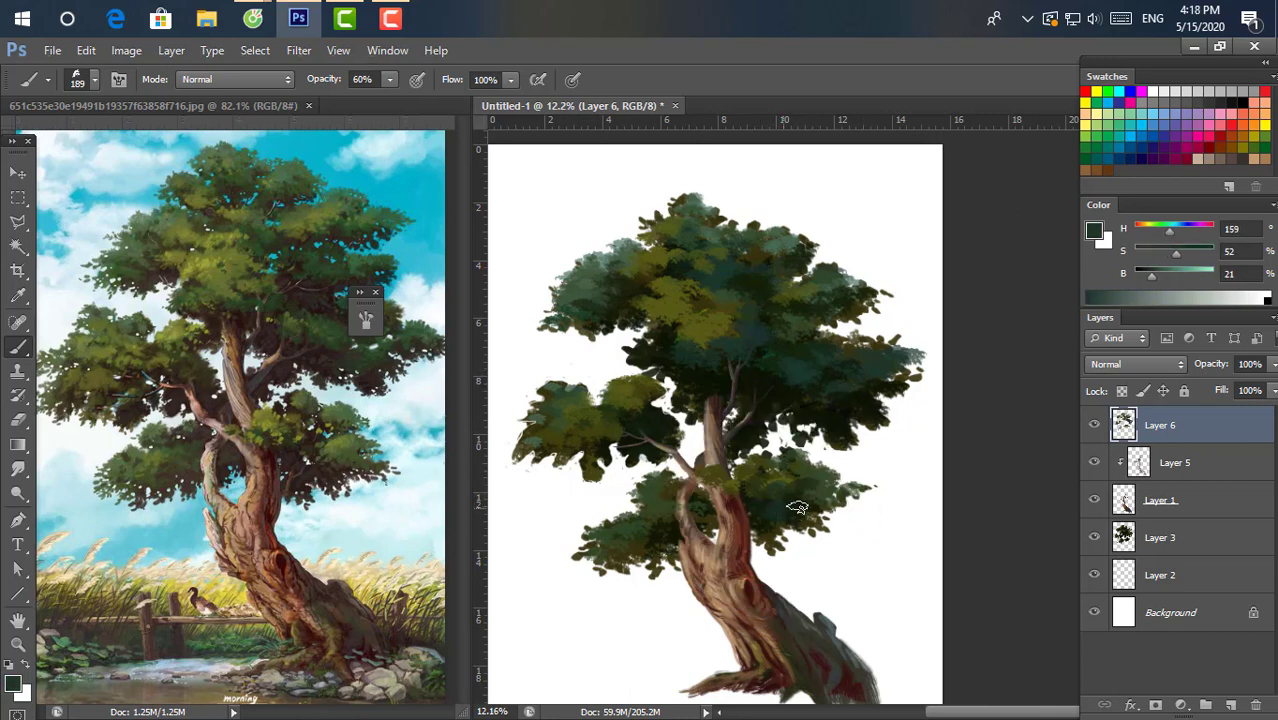
alt+click(801, 495)
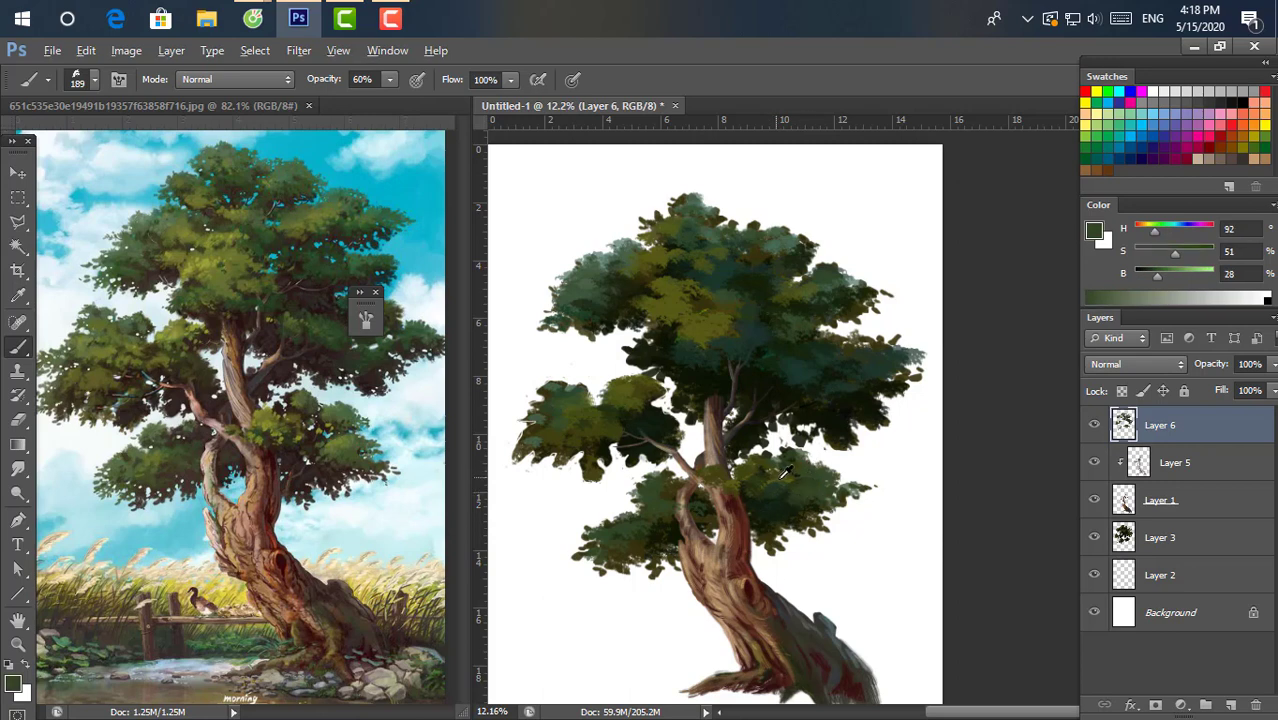
alt+click(789, 477)
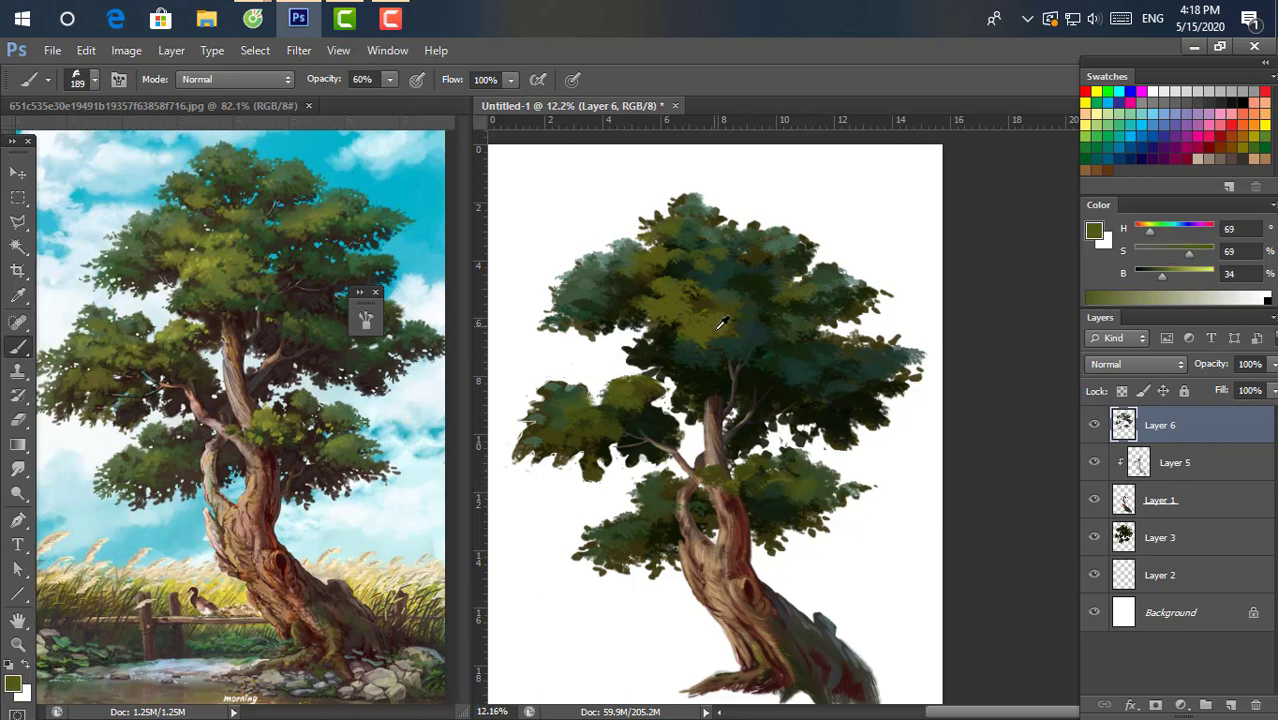
alt+click(720, 323)
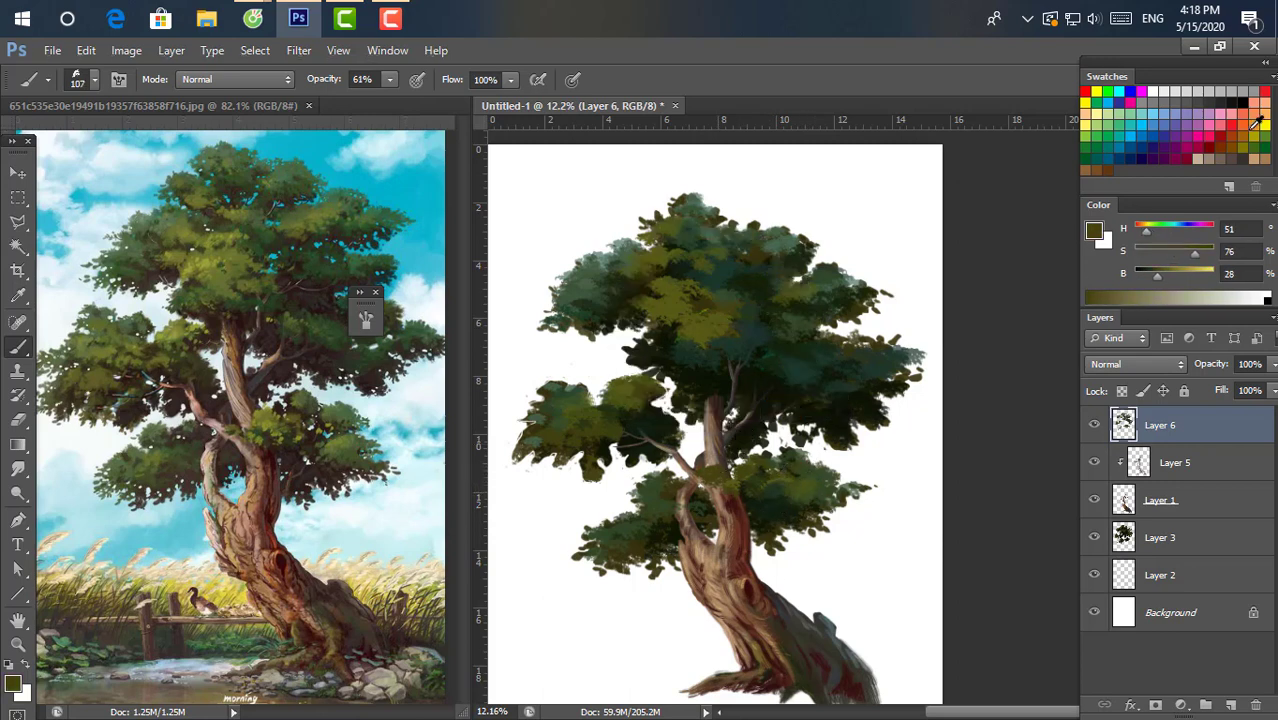
click(1255, 124)
Paint yellow-green highlights across the tree fork.
drag(720, 470, 742, 492)
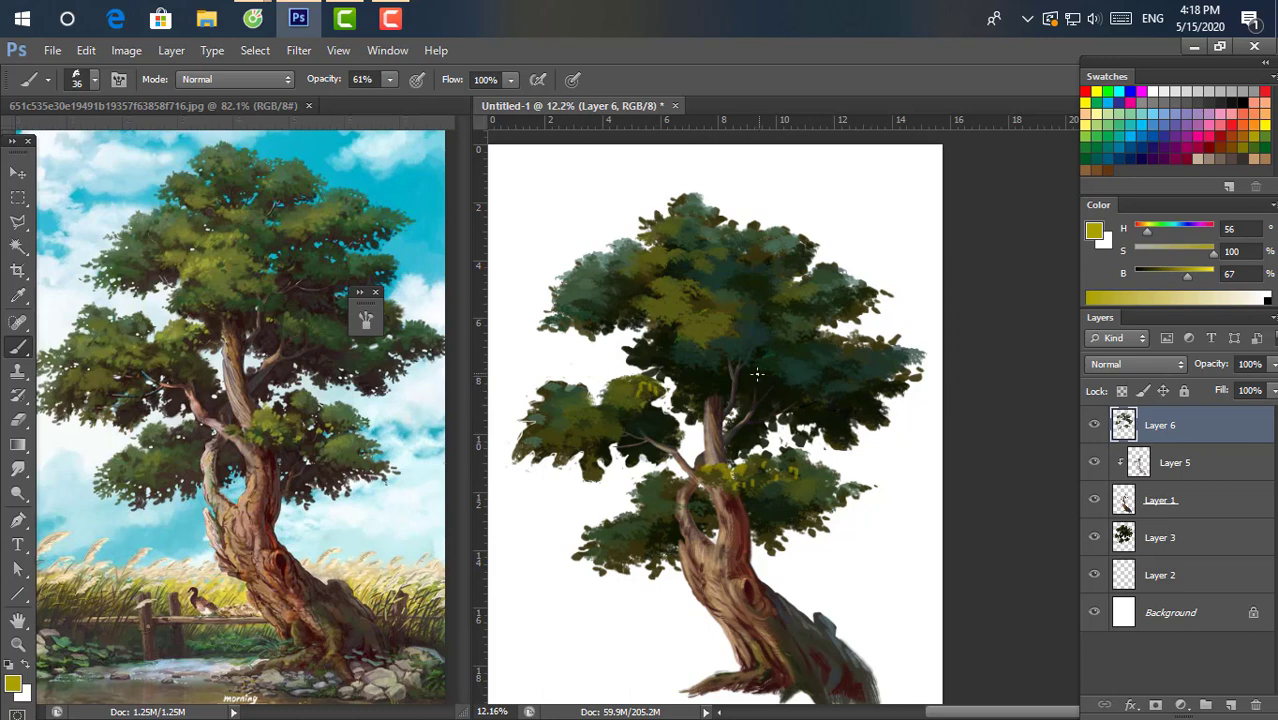
scroll(669, 340, up, 2)
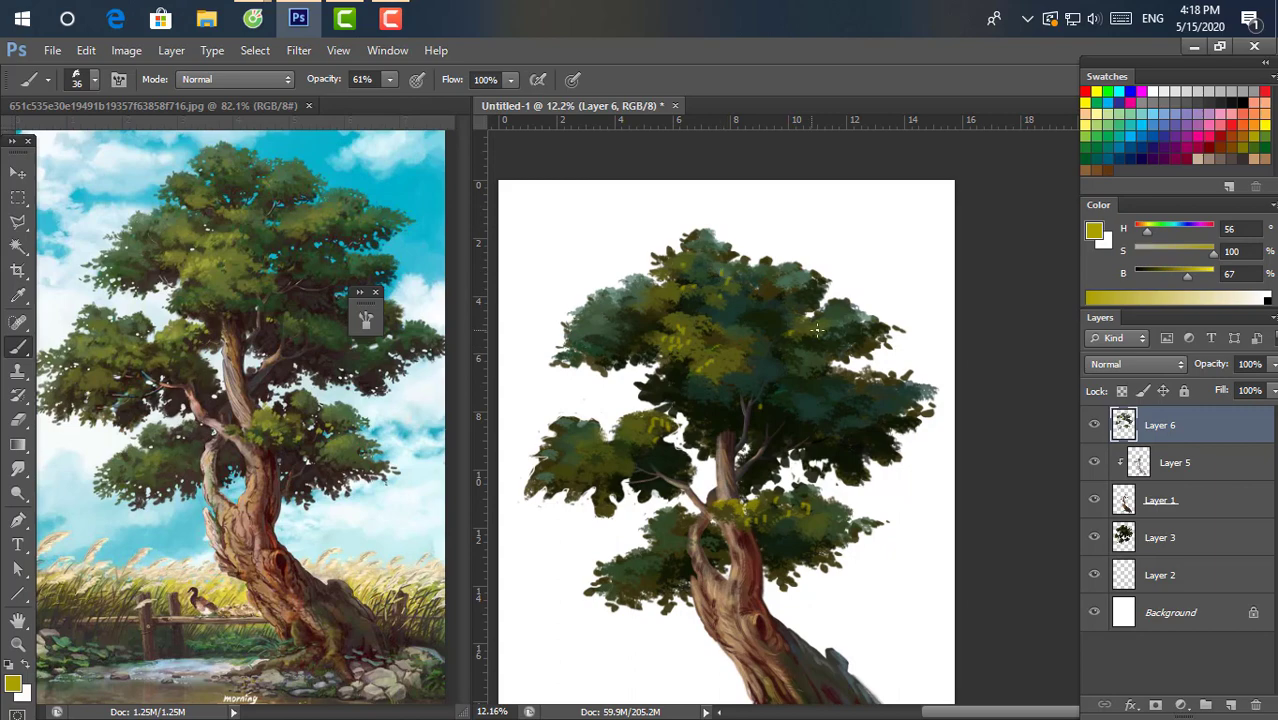
scroll(817, 330, down, 5)
scroll(673, 371, up, 4)
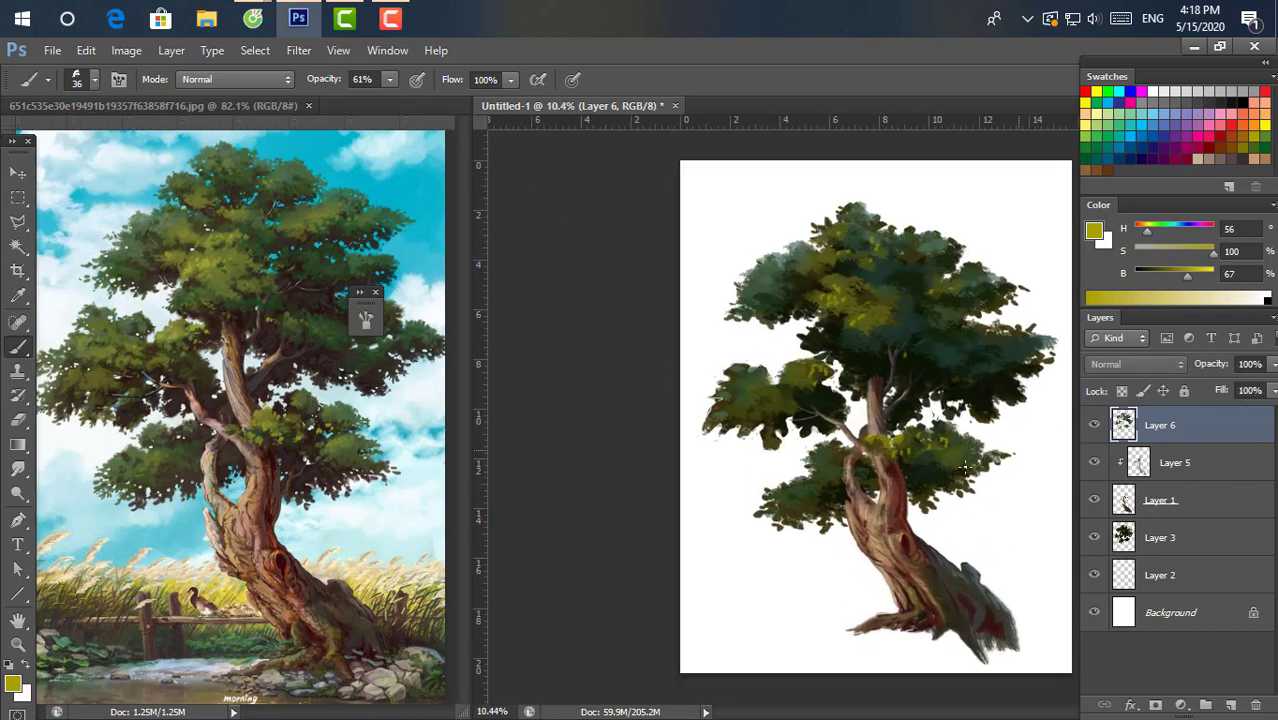
scroll(940, 470, up, 3)
scroll(940, 470, down, 1)
Switch to a leaf-shaped brush and enlarge it to 90 px.
right_click(947, 590)
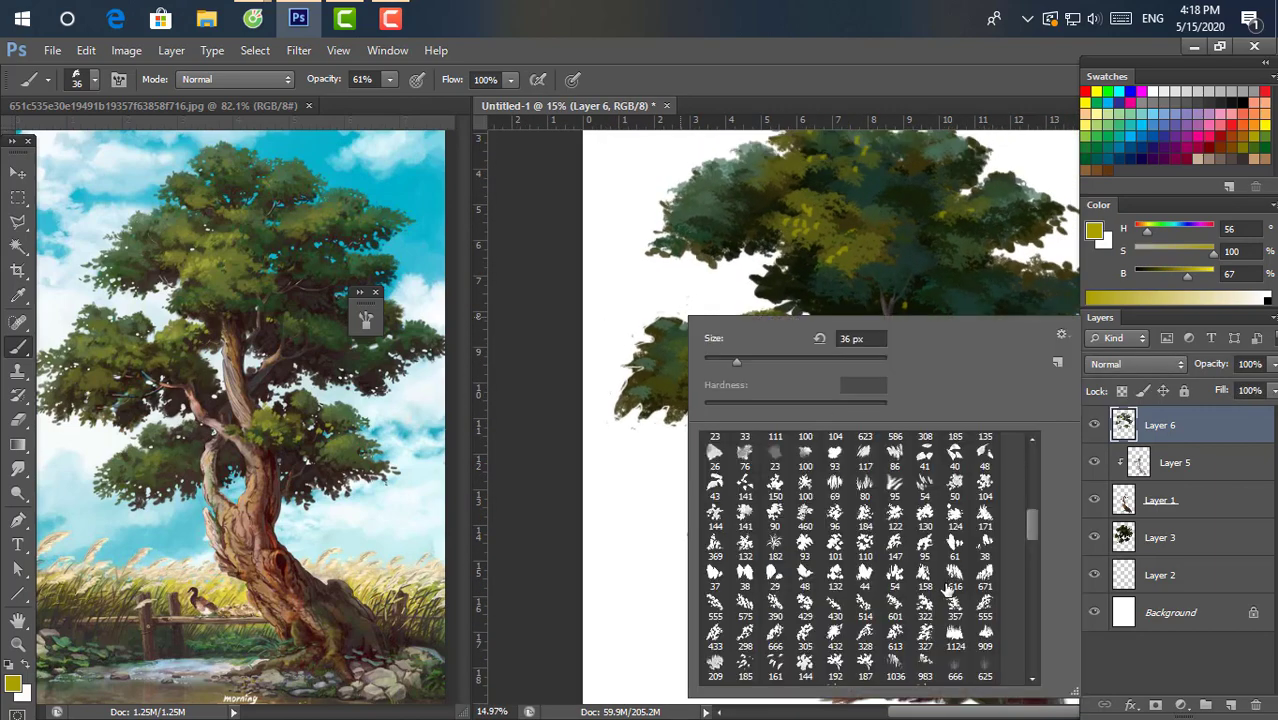
scroll(1027, 515, up, 2)
scroll(1025, 508, down, 2)
double_click(921, 528)
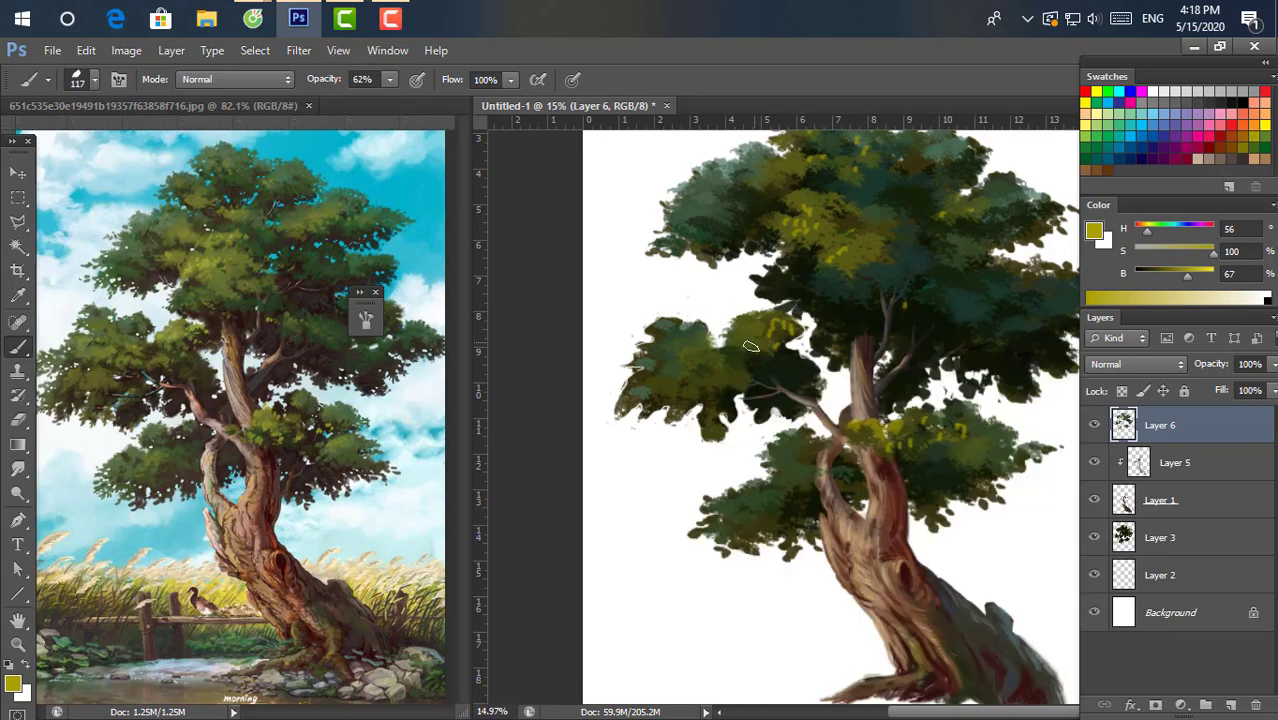
drag(753, 335, 735, 355)
Set a deep green paint colour, sampling from the upper canopy and adjusting the sliders.
scroll(818, 210, up, 2)
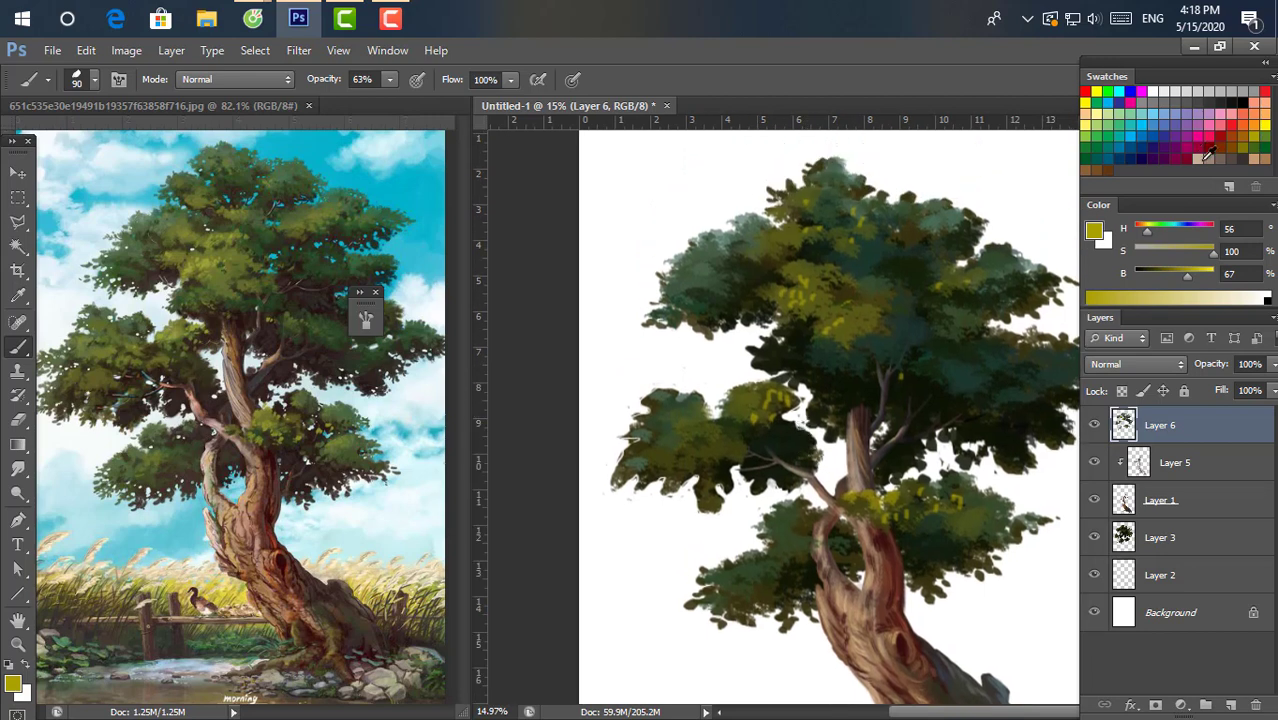
alt+click(856, 215)
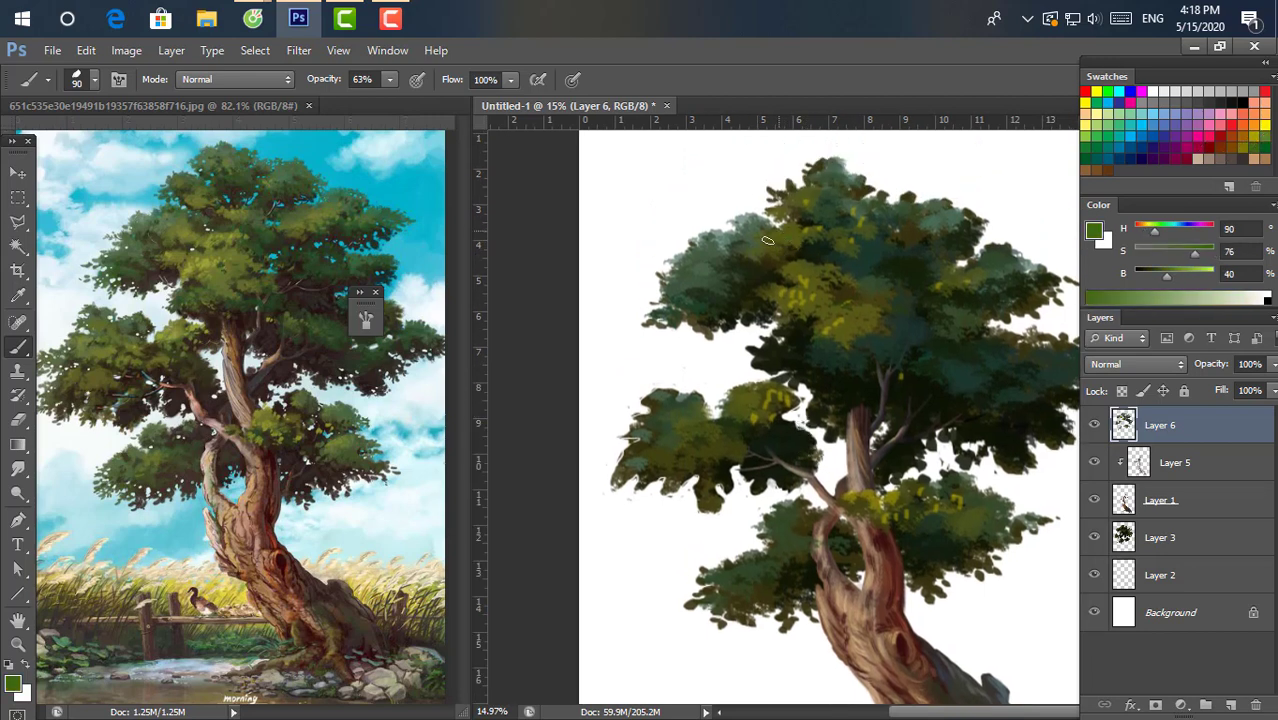
click(1225, 128)
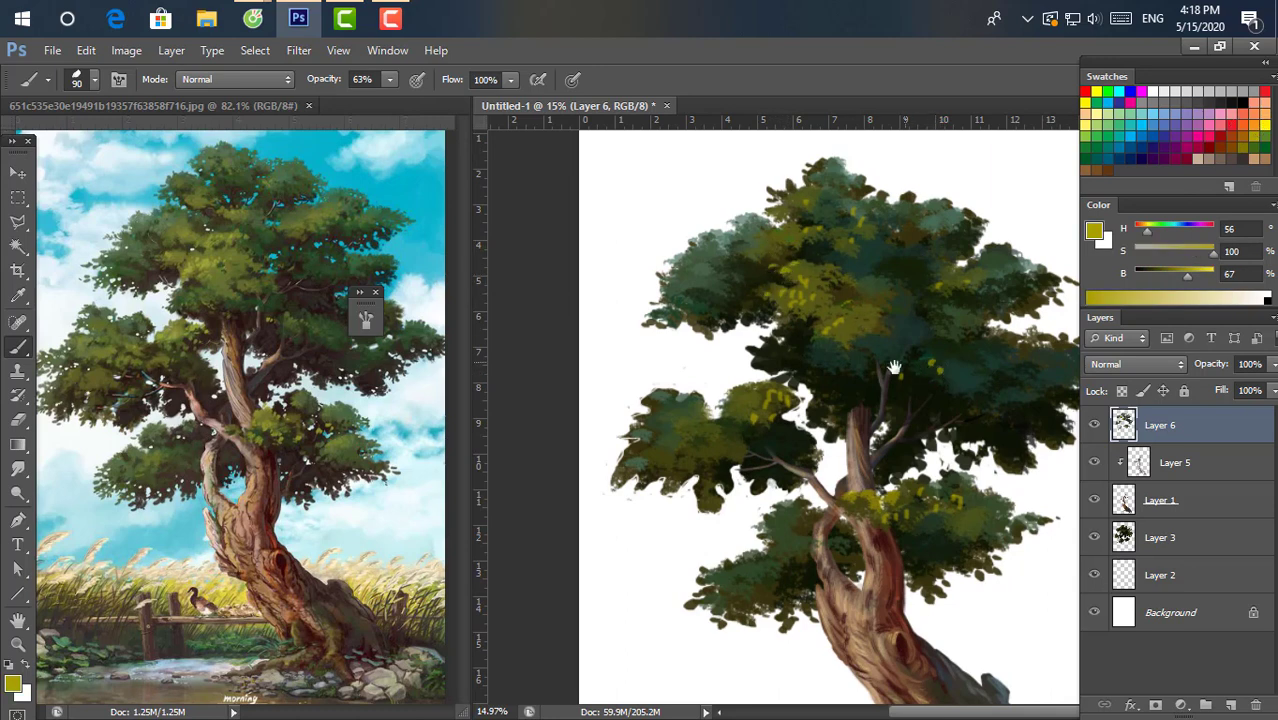
drag(893, 367, 855, 307)
drag(1176, 276, 1165, 276)
click(1154, 229)
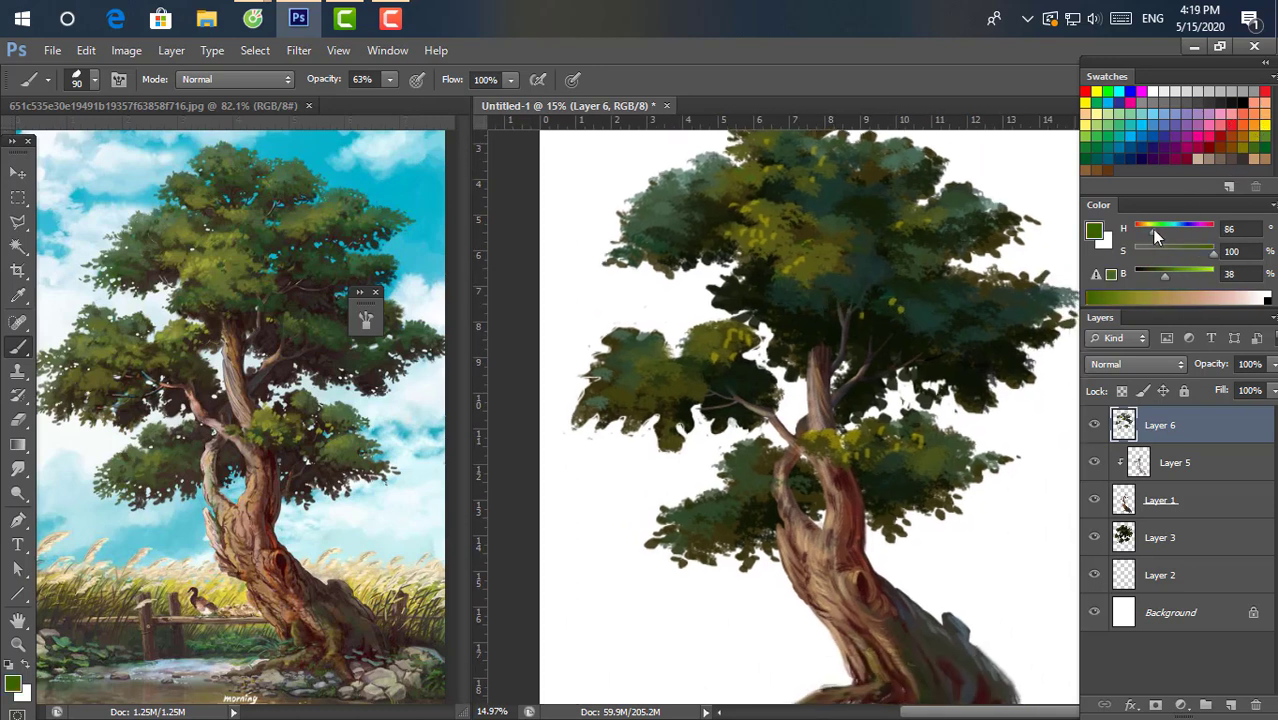
alt+click(893, 306)
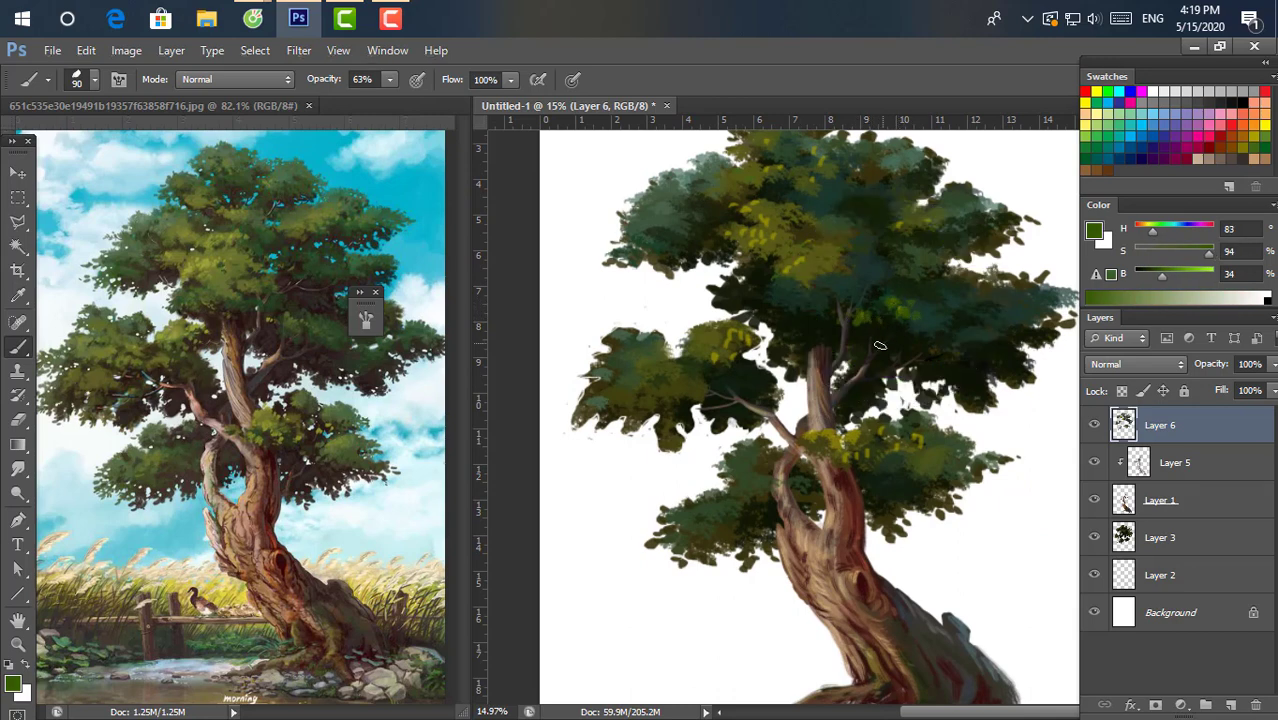
Sample left-cluster greens and paint dark green into the left foliage, extending its lower edge.
drag(654, 377, 741, 377)
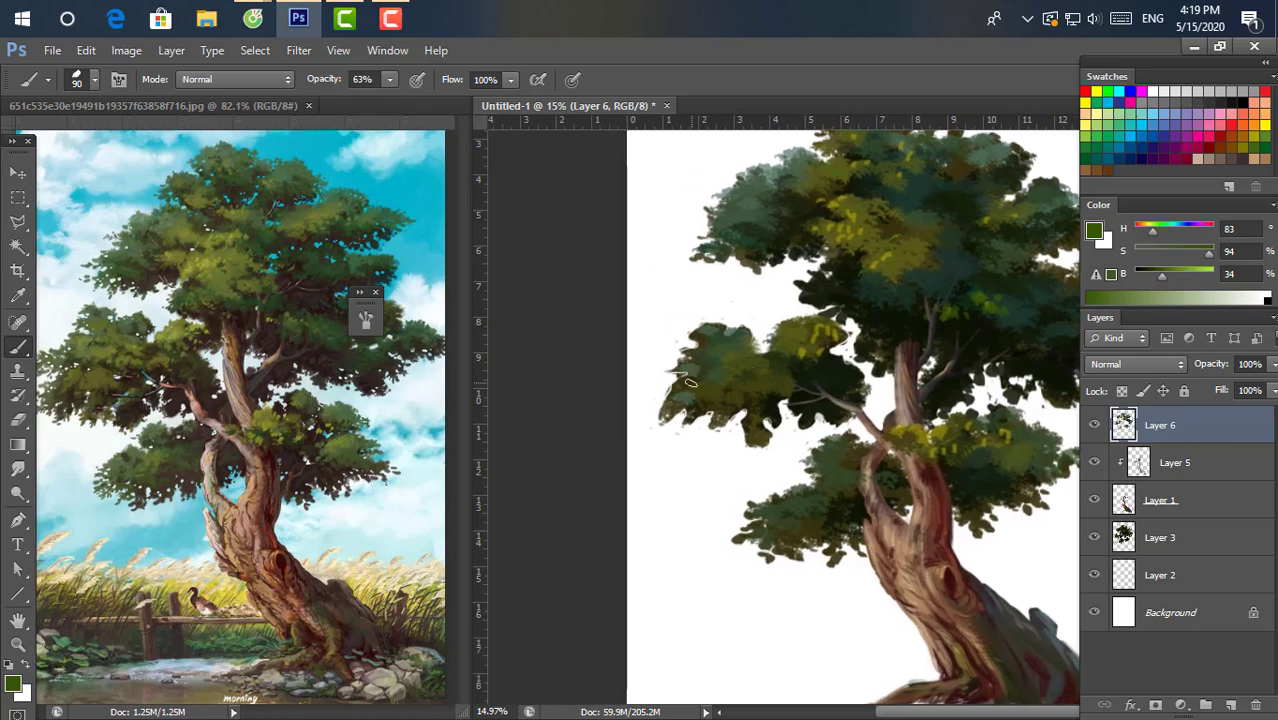
alt+click(668, 377)
alt+click(688, 372)
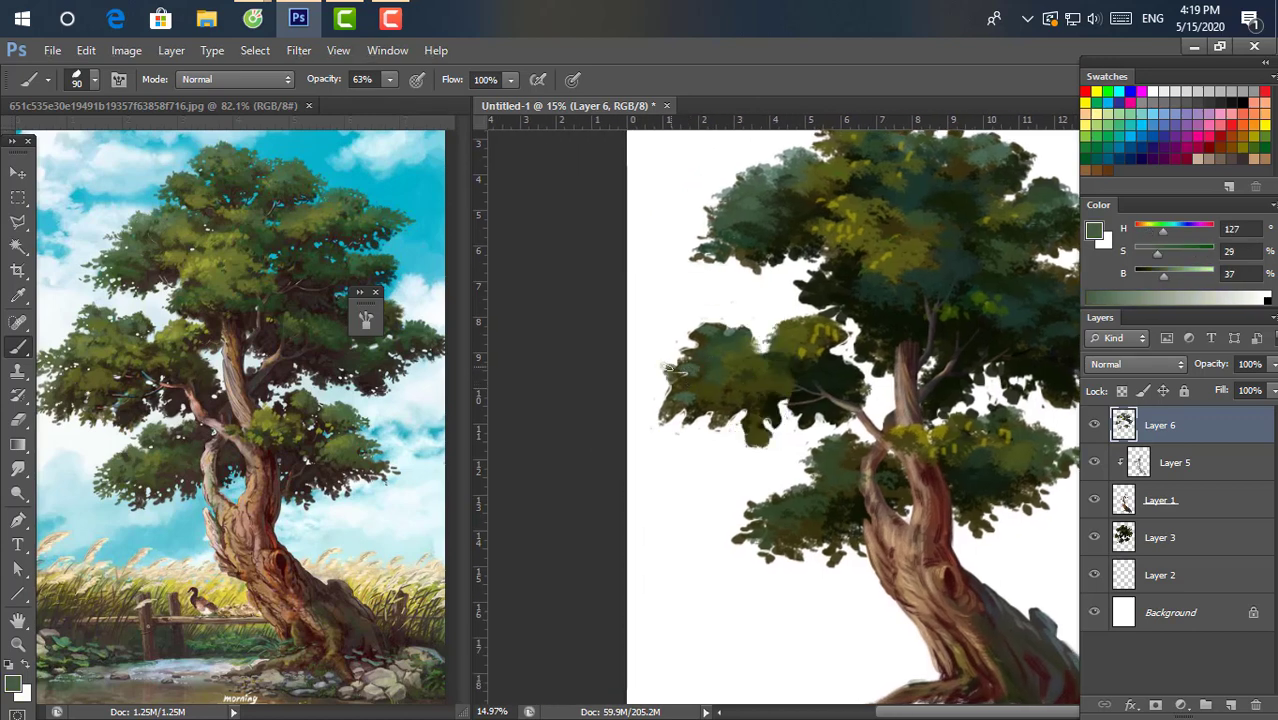
alt+click(683, 362)
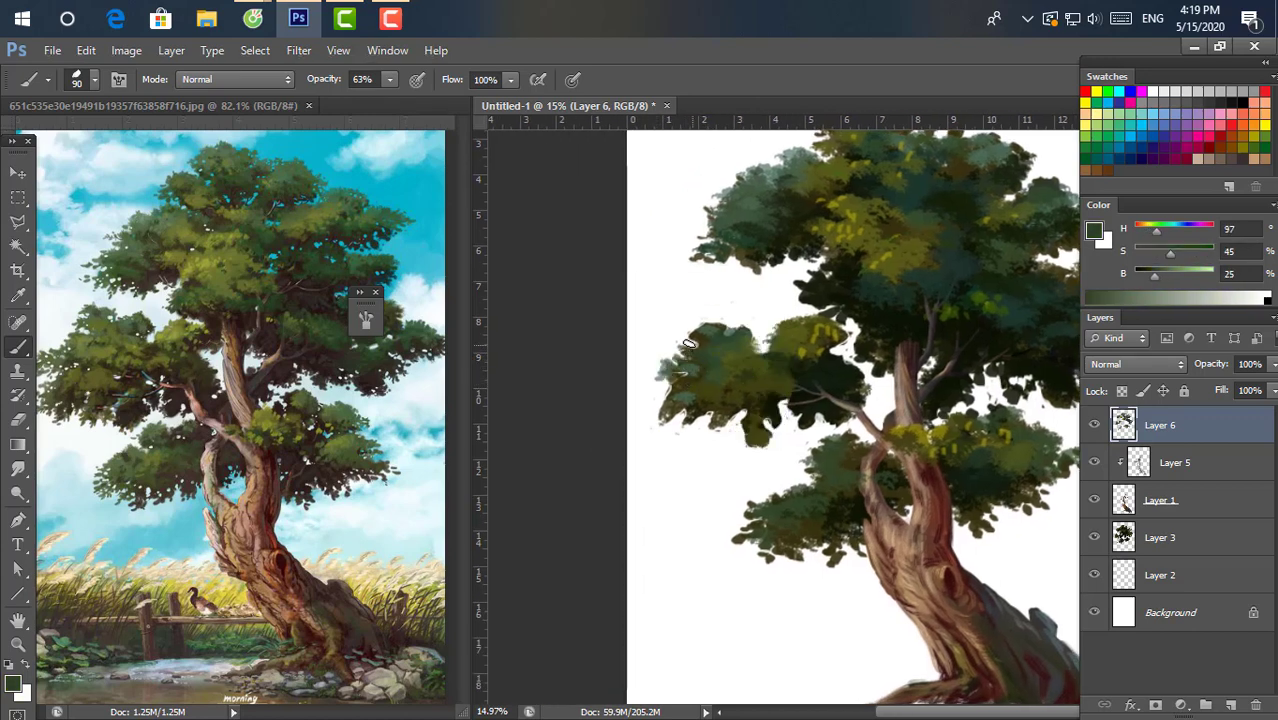
drag(688, 343, 708, 328)
alt+click(708, 330)
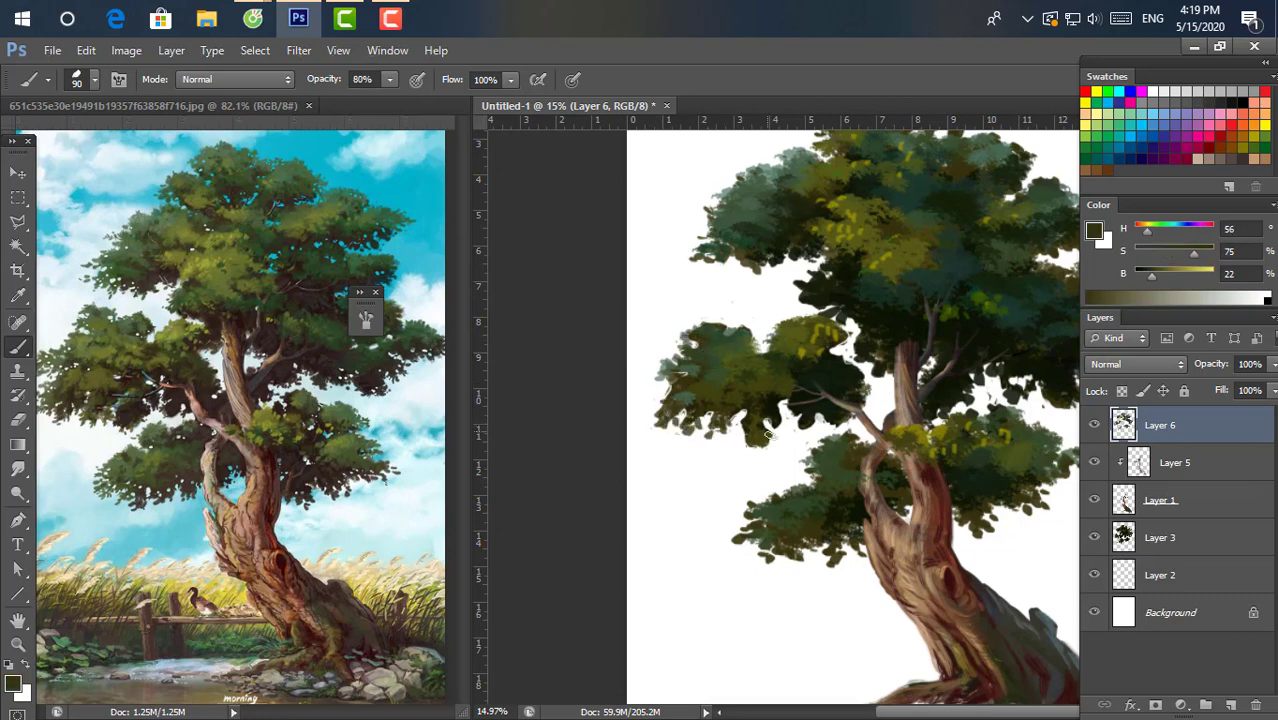
mouse_move(746, 429)
mouse_down()
mouse_move(758, 450)
mouse_move(768, 431)
mouse_up()
Darken a sampled olive, then sample dull dark green, dark olive and near-black tones.
scroll(783, 420, down, 2)
scroll(918, 305, up, 3)
alt+click(866, 345)
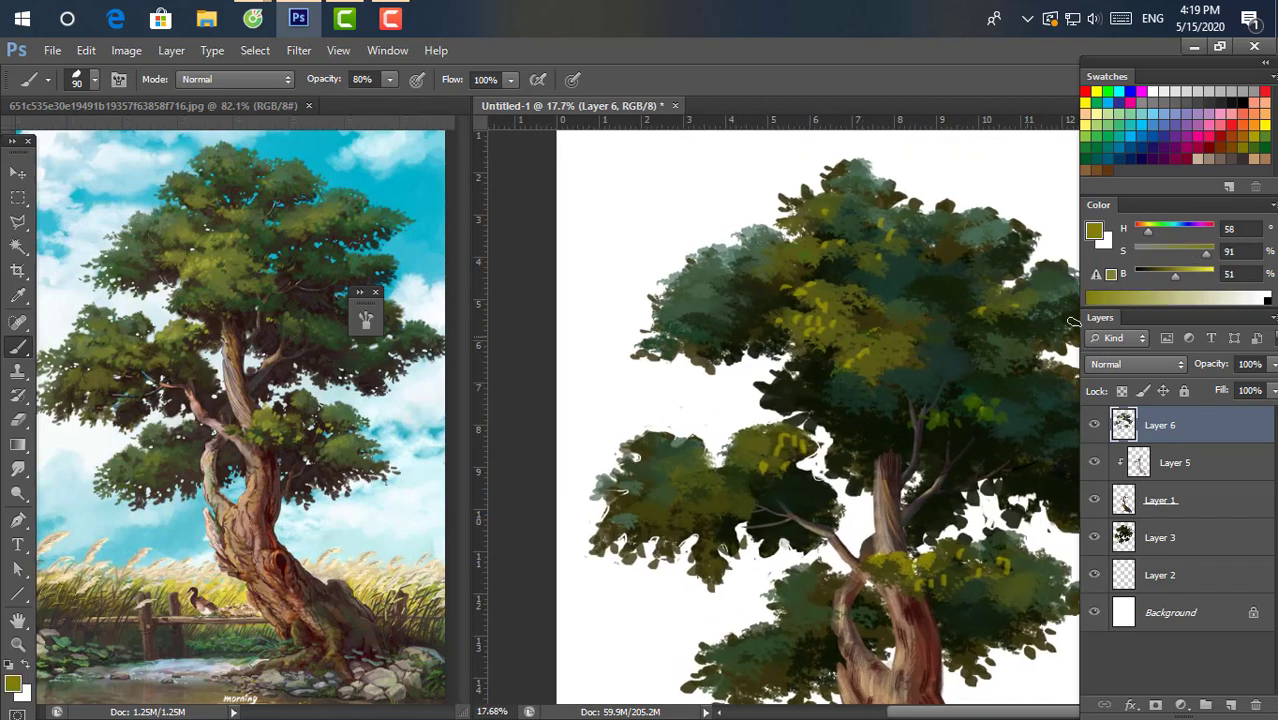
drag(1175, 275, 1165, 275)
click(1150, 230)
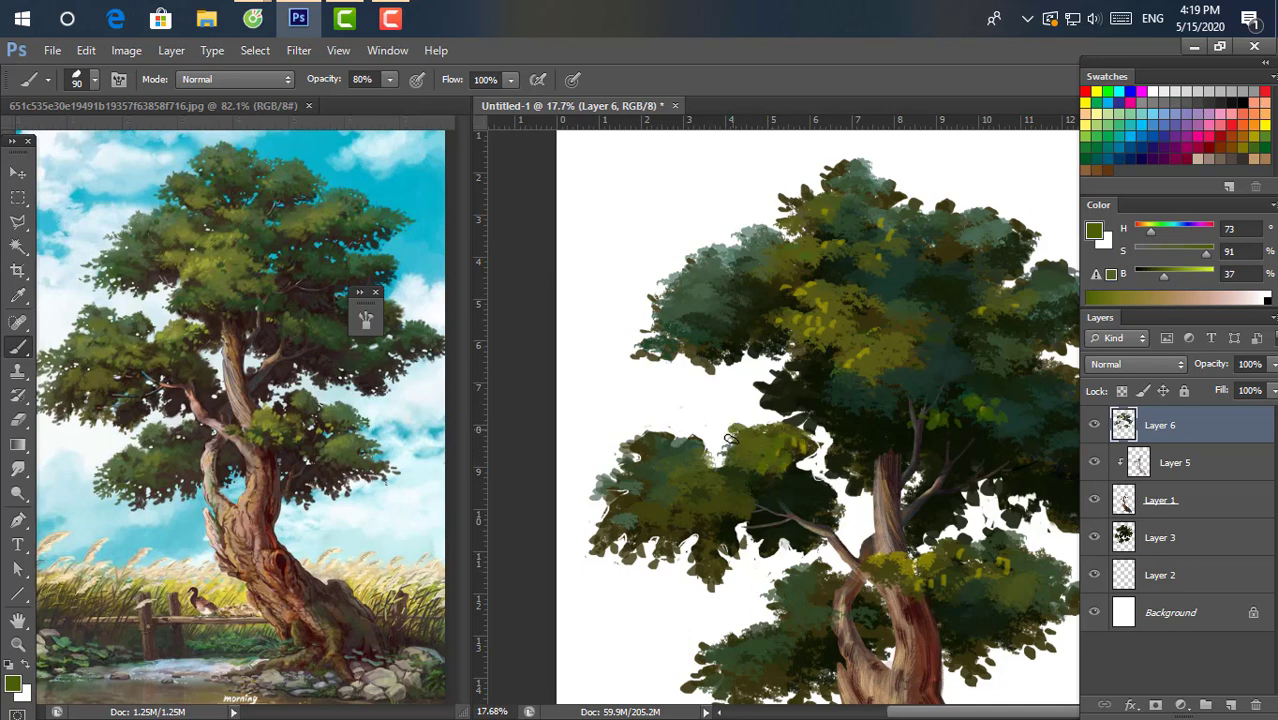
alt+click(672, 456)
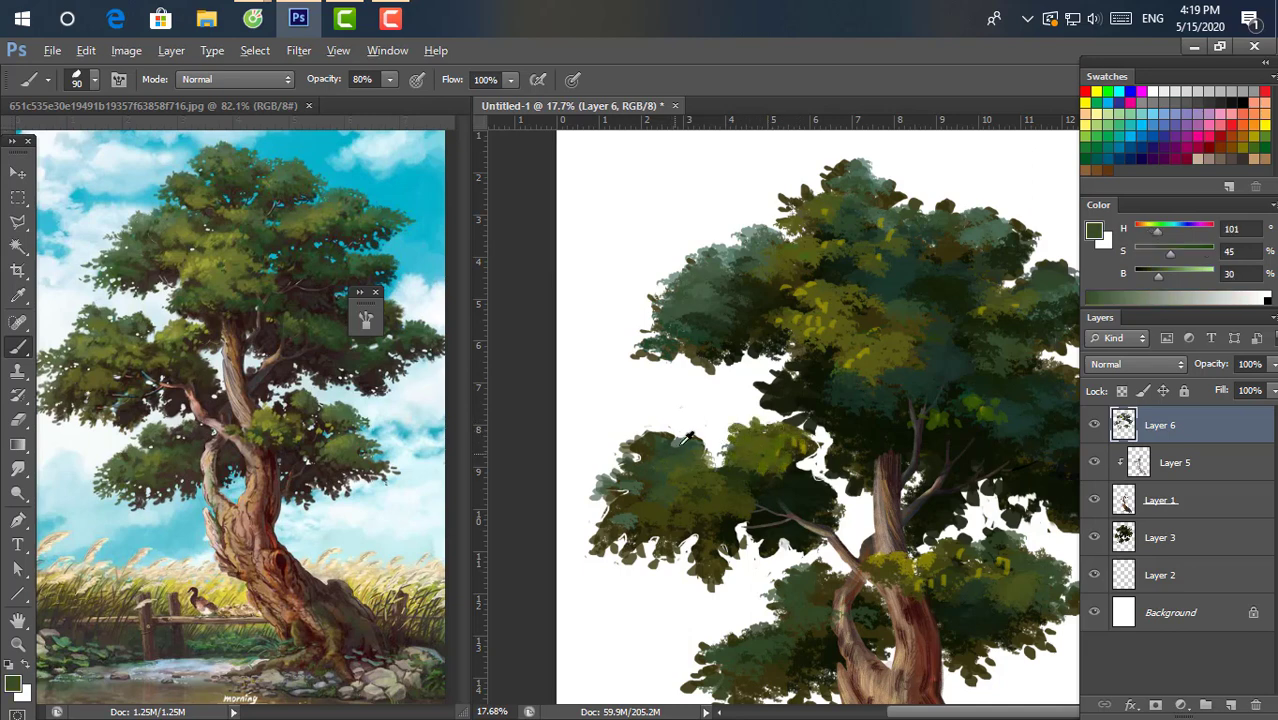
alt+click(700, 432)
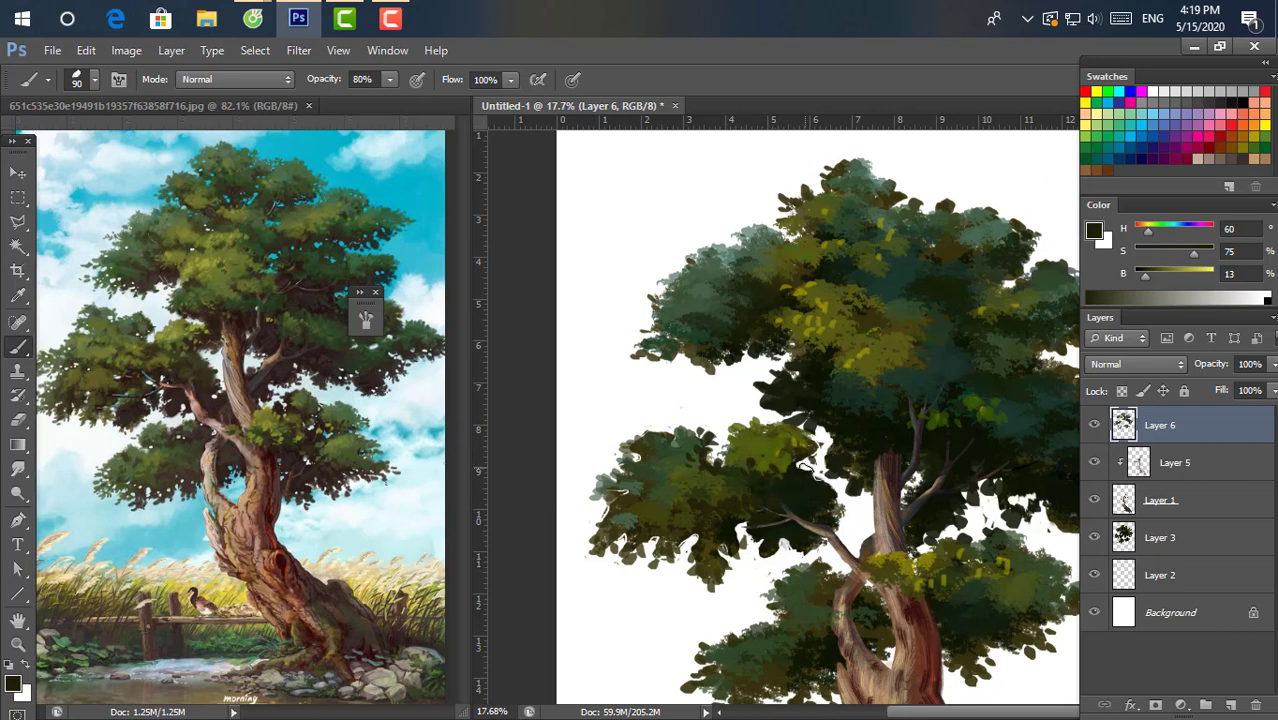
alt+click(808, 478)
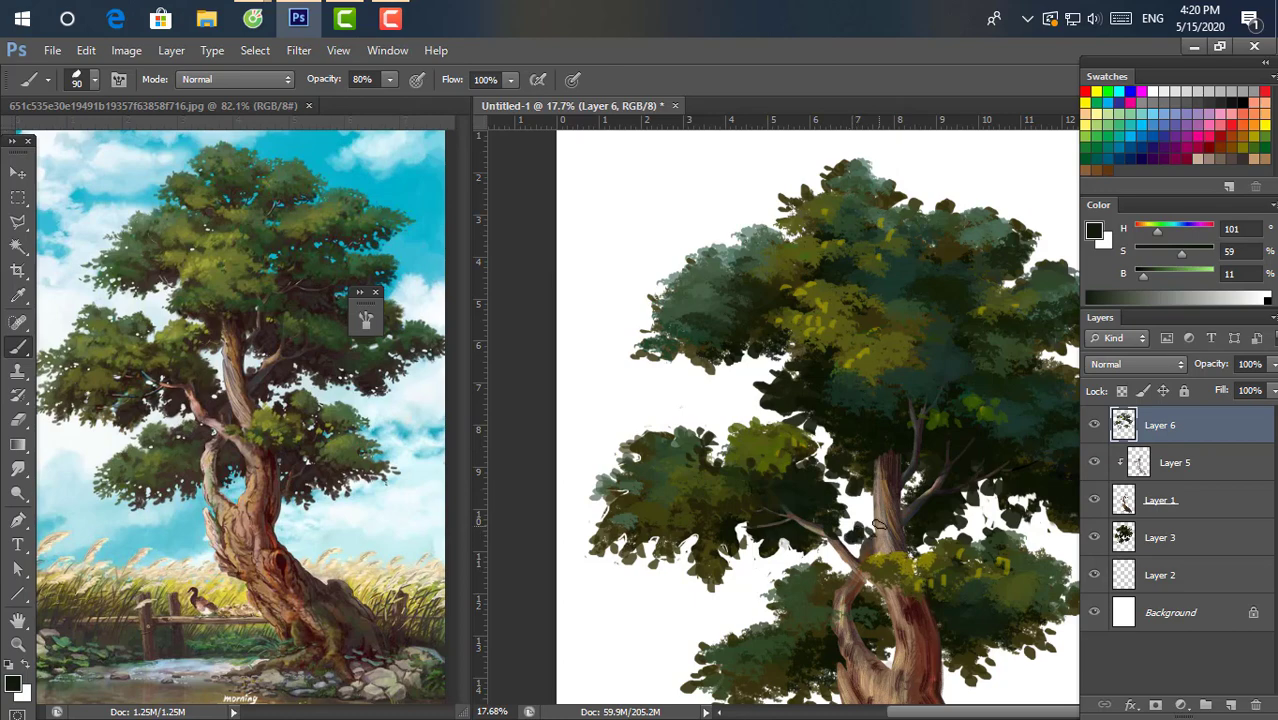
Sample mid and dark greens and paint dark green leaves along the left foliage edge.
alt+scroll(822, 490, down, 1)
alt+scroll(821, 489, up, 1)
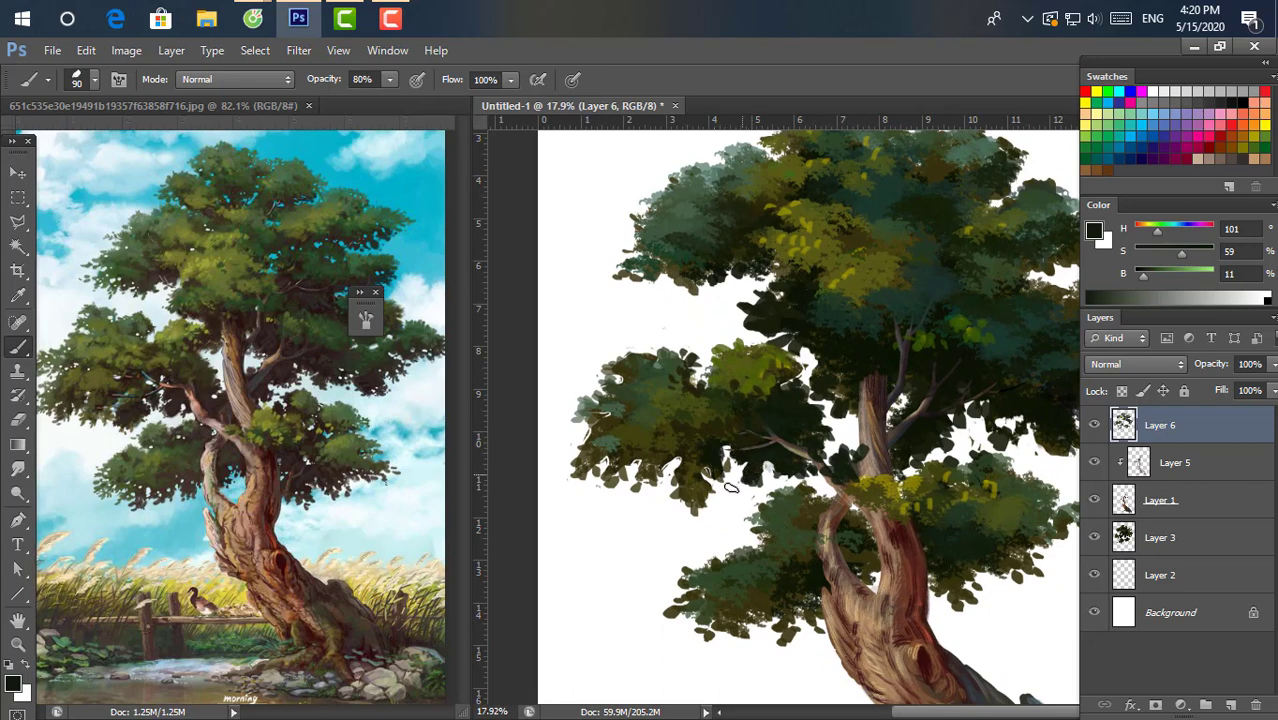
alt+click(637, 428)
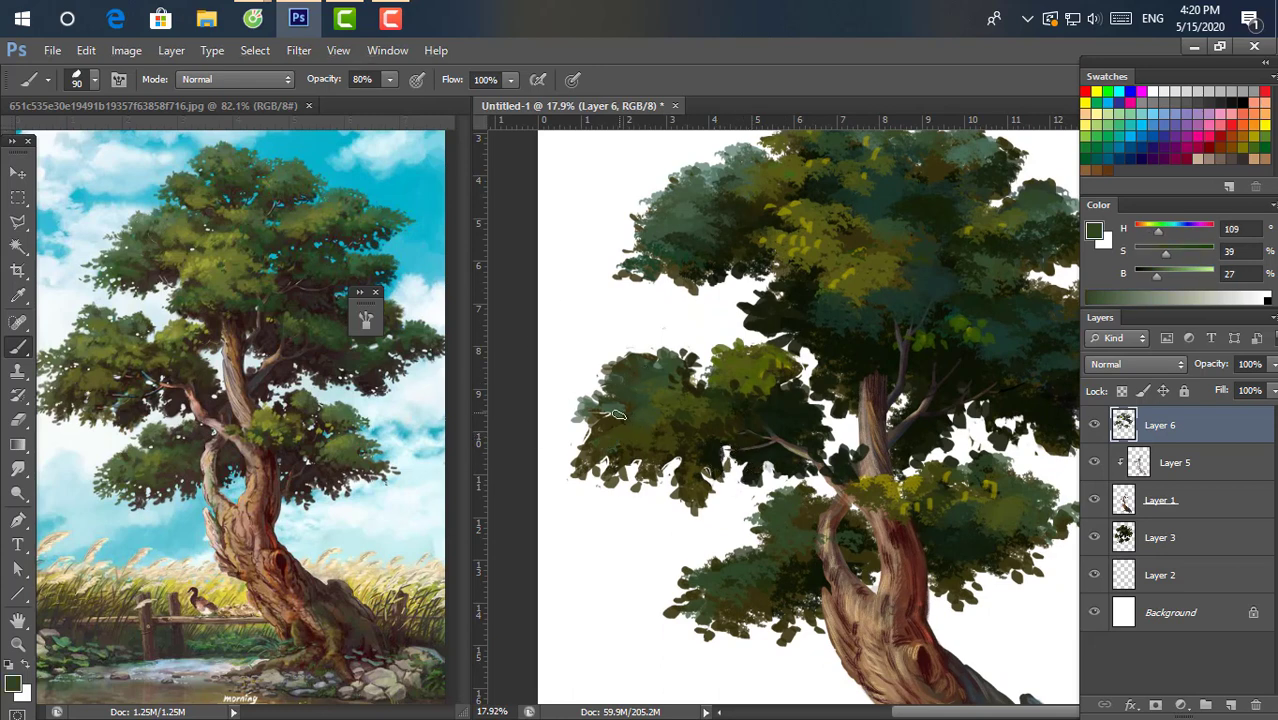
alt+click(593, 420)
alt+click(635, 352)
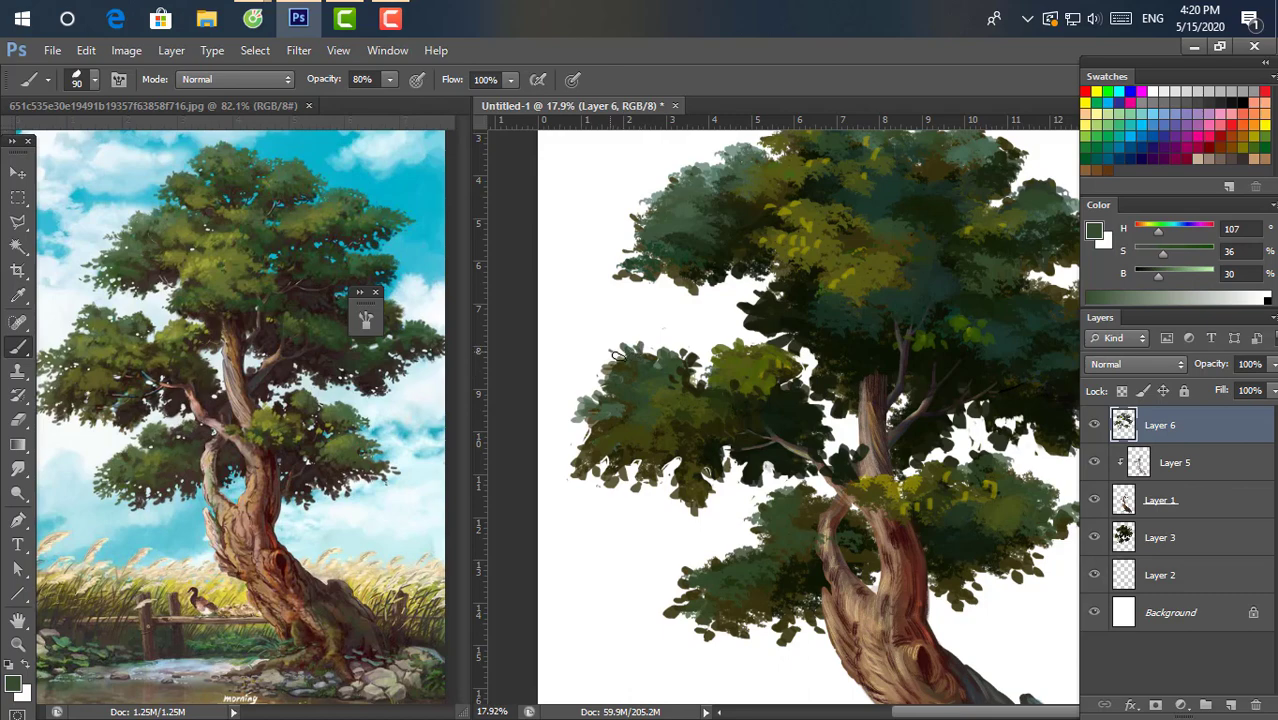
scroll(603, 346, up, 3)
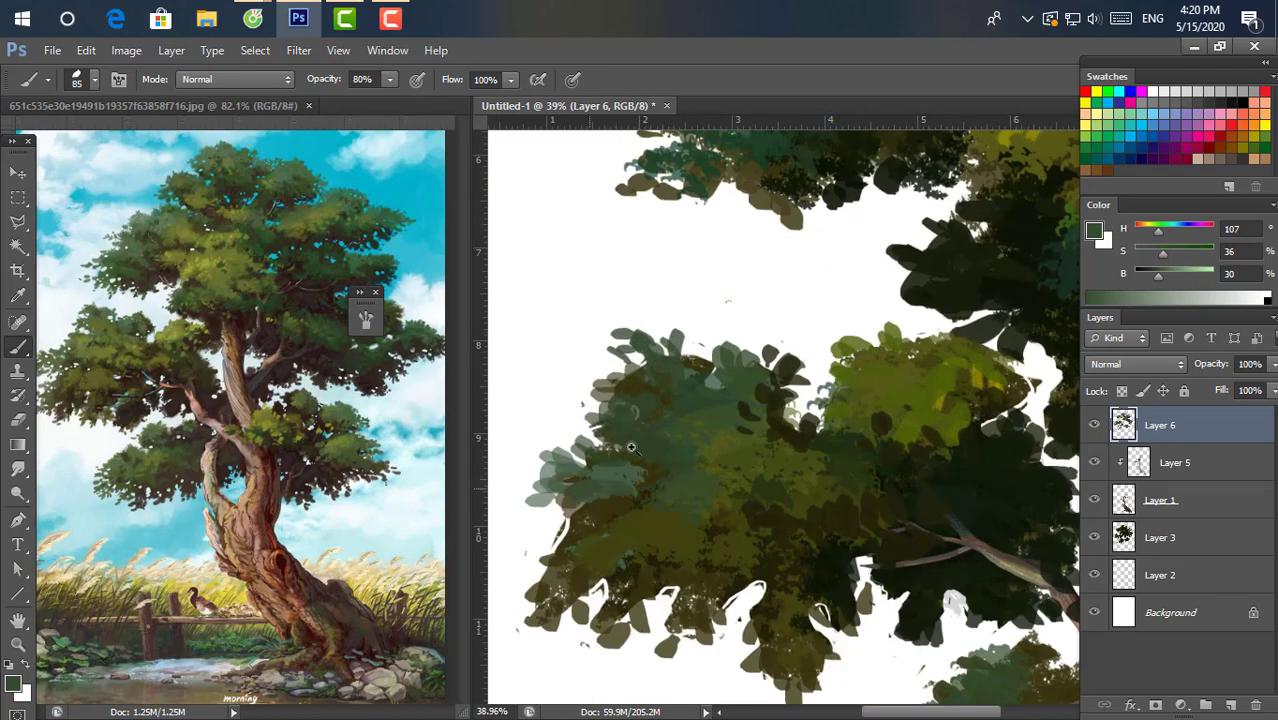
mouse_move(598, 490)
mouse_down()
mouse_move(555, 520)
mouse_move(533, 583)
mouse_up()
Sample a deep teal-green and paint dark green dabs over the light green clump.
alt+click(745, 545)
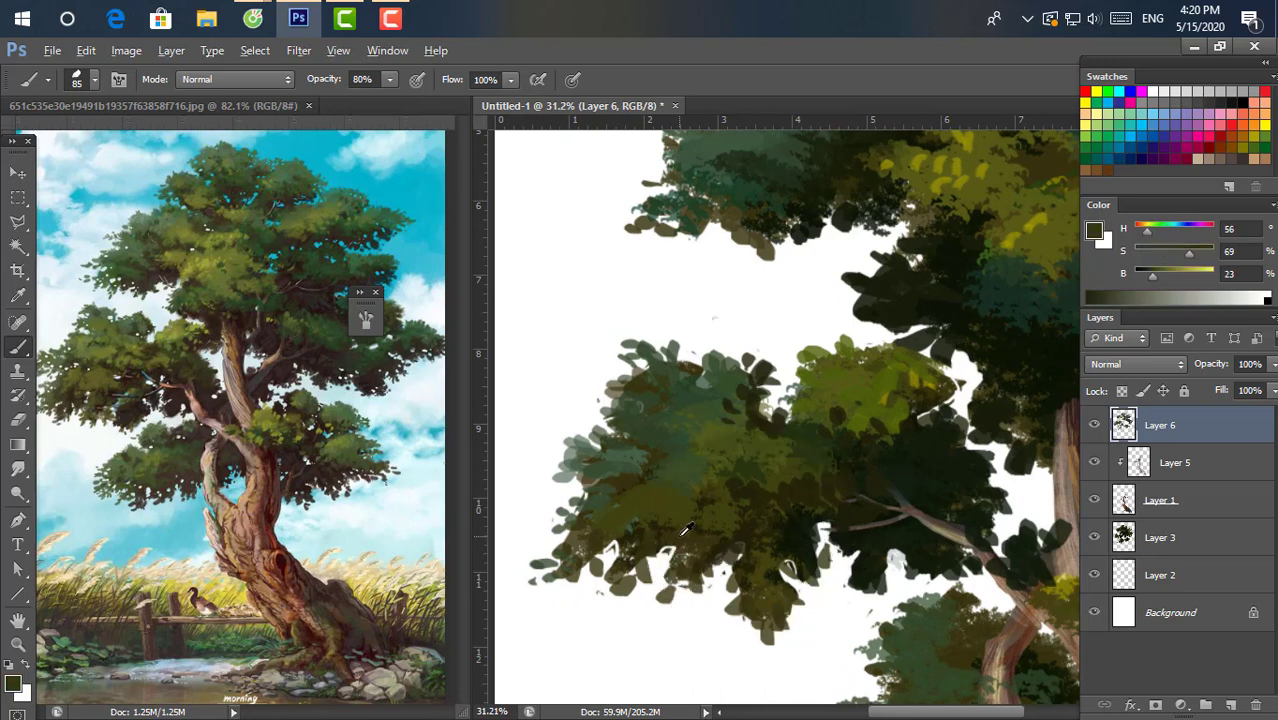
alt+click(690, 468)
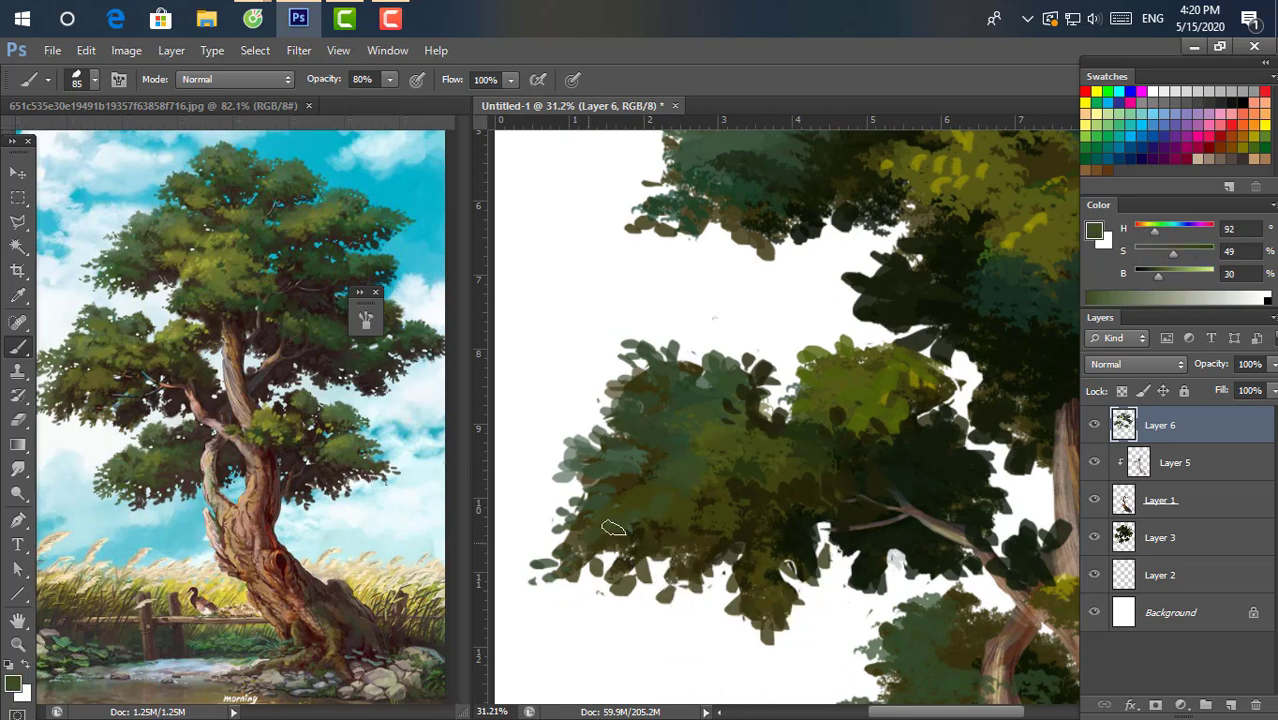
scroll(720, 390, down, 2)
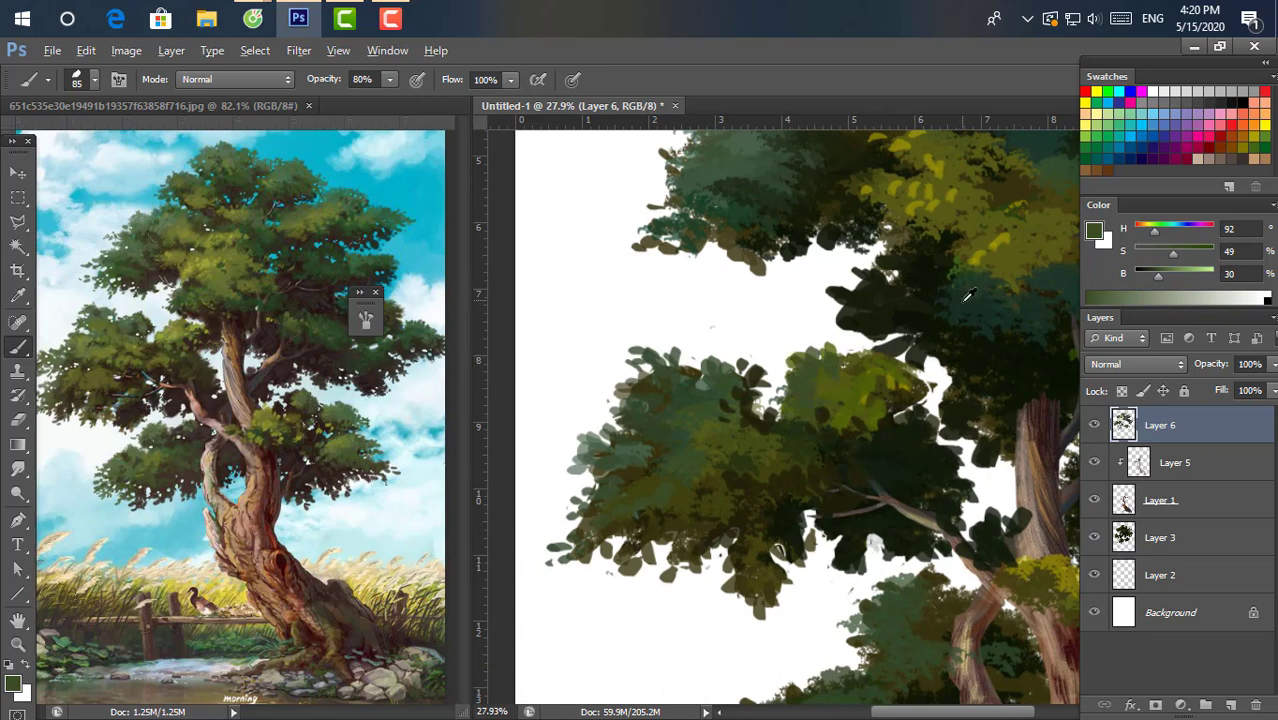
alt+click(782, 411)
mouse_move(782, 411)
mouse_down()
mouse_move(845, 364)
mouse_move(815, 390)
mouse_move(866, 400)
mouse_move(852, 370)
mouse_move(872, 360)
mouse_move(858, 345)
mouse_move(899, 396)
mouse_up()
Raise brush opacity to 80% and paint deep teal-green dabs onto the foliage.
alt+click(790, 512)
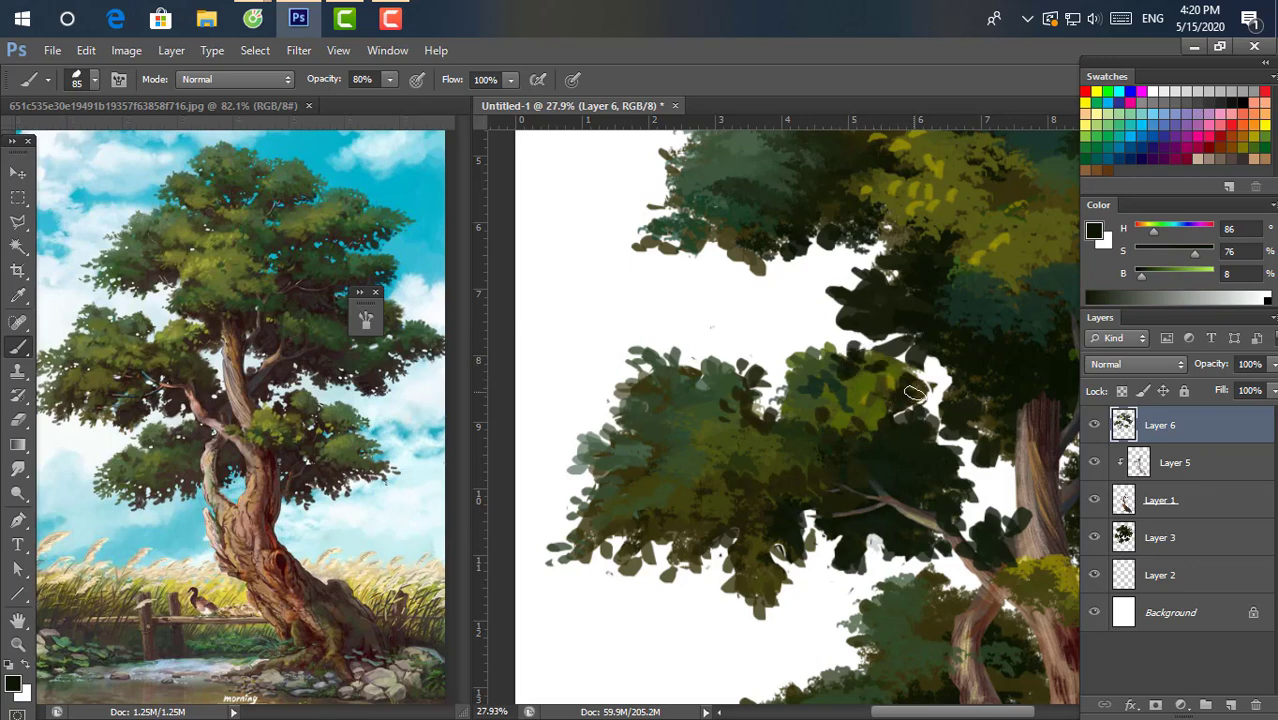
alt+click(851, 379)
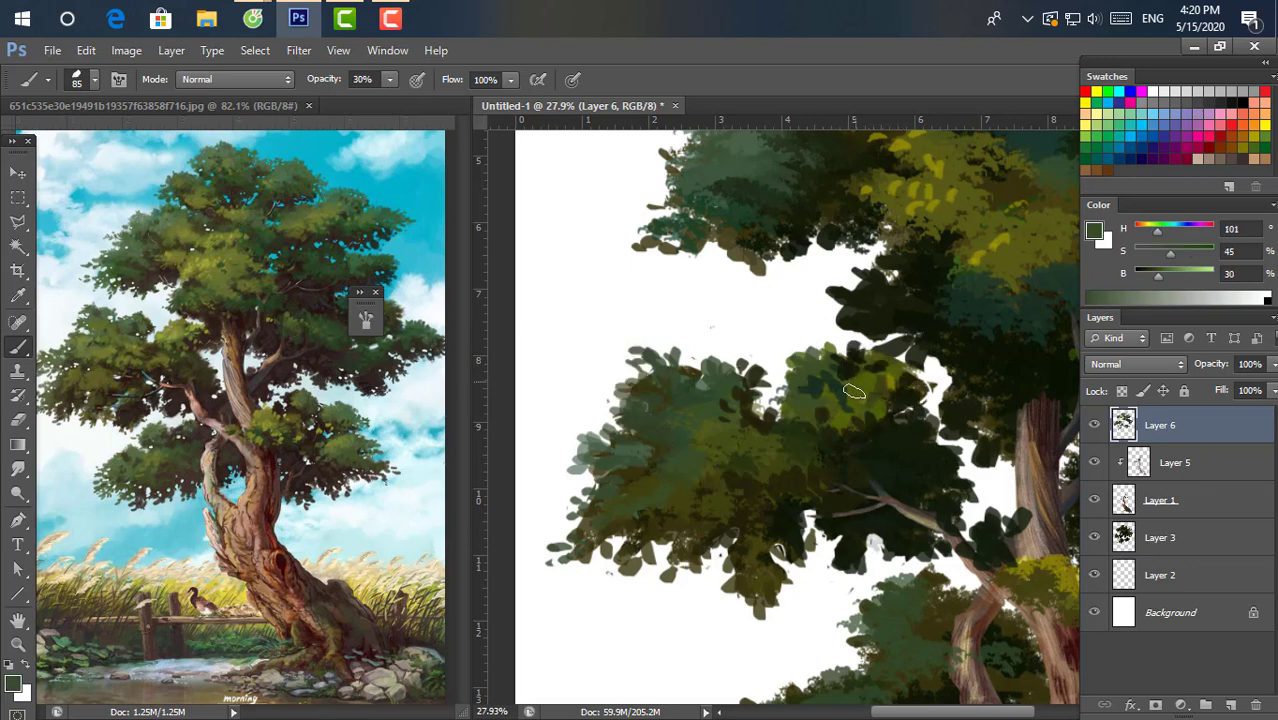
alt+click(866, 386)
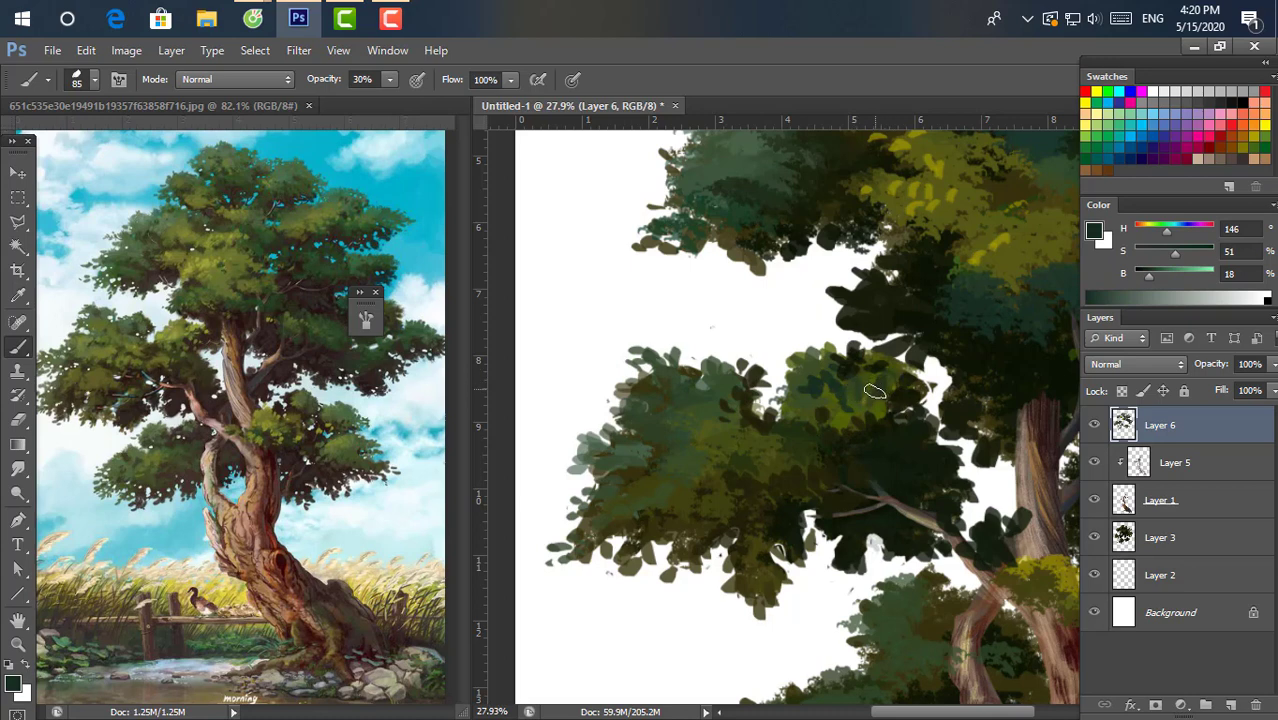
key(8)
mouse_move(874, 391)
mouse_down()
mouse_move(880, 372)
mouse_move(862, 380)
mouse_move(860, 418)
mouse_move(830, 423)
mouse_move(830, 400)
mouse_up()
Add light-olive leaf dabs to the clump, then darker shadow-green strokes.
alt+click(694, 399)
alt+click(842, 385)
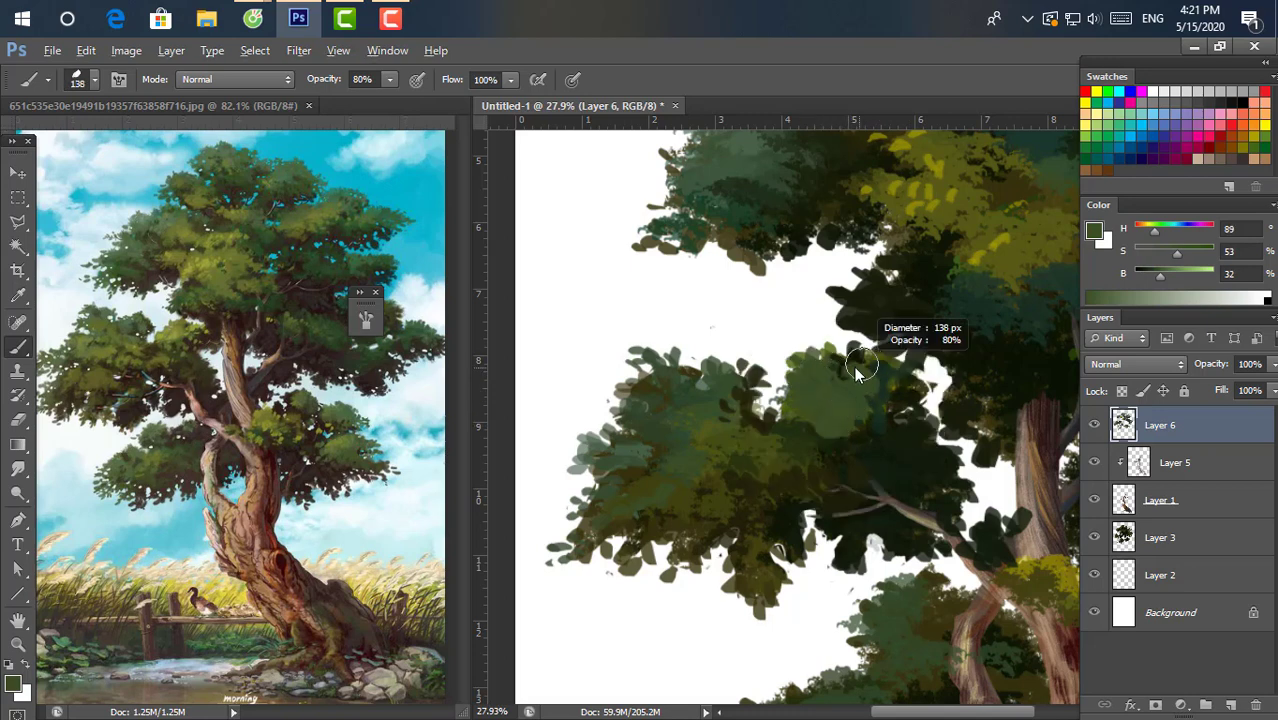
drag(790, 360, 820, 335)
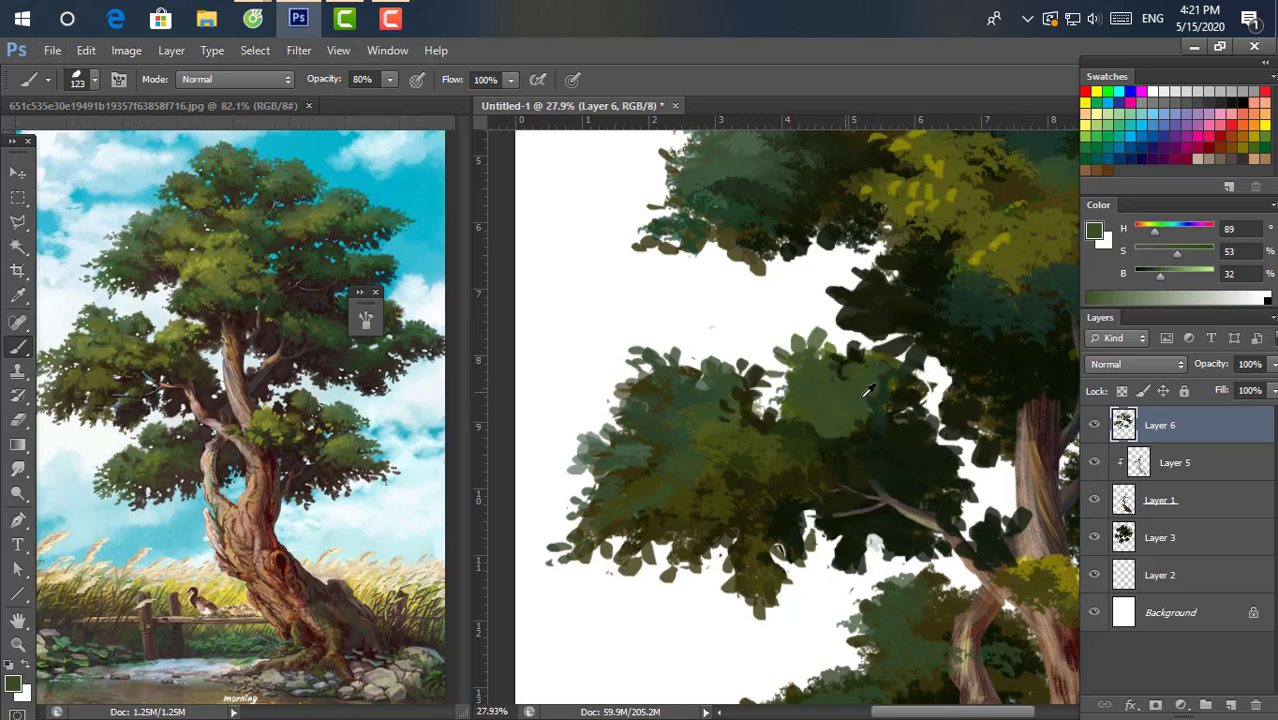
alt+click(862, 395)
mouse_move(850, 400)
mouse_down()
mouse_move(866, 416)
mouse_move(890, 375)
mouse_move(860, 420)
mouse_move(900, 375)
mouse_up()
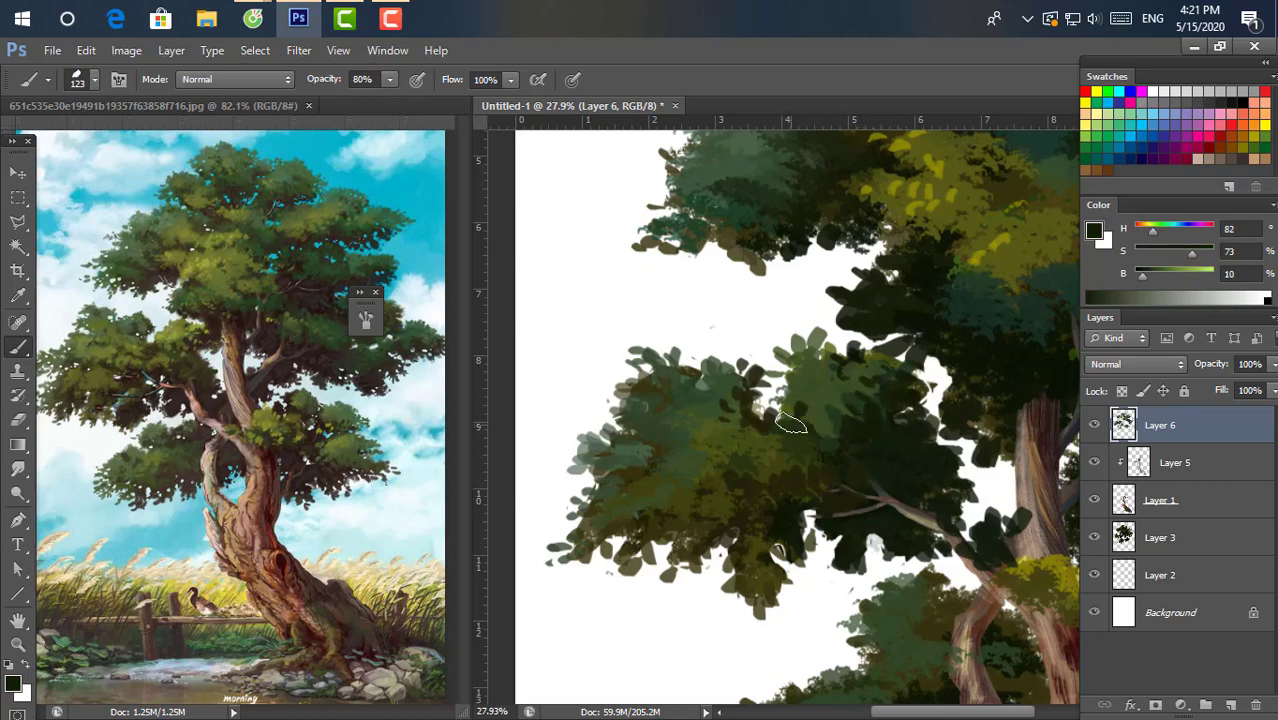
Paint olive strokes over the teal foliage and sample a darker olive shade.
alt+click(795, 410)
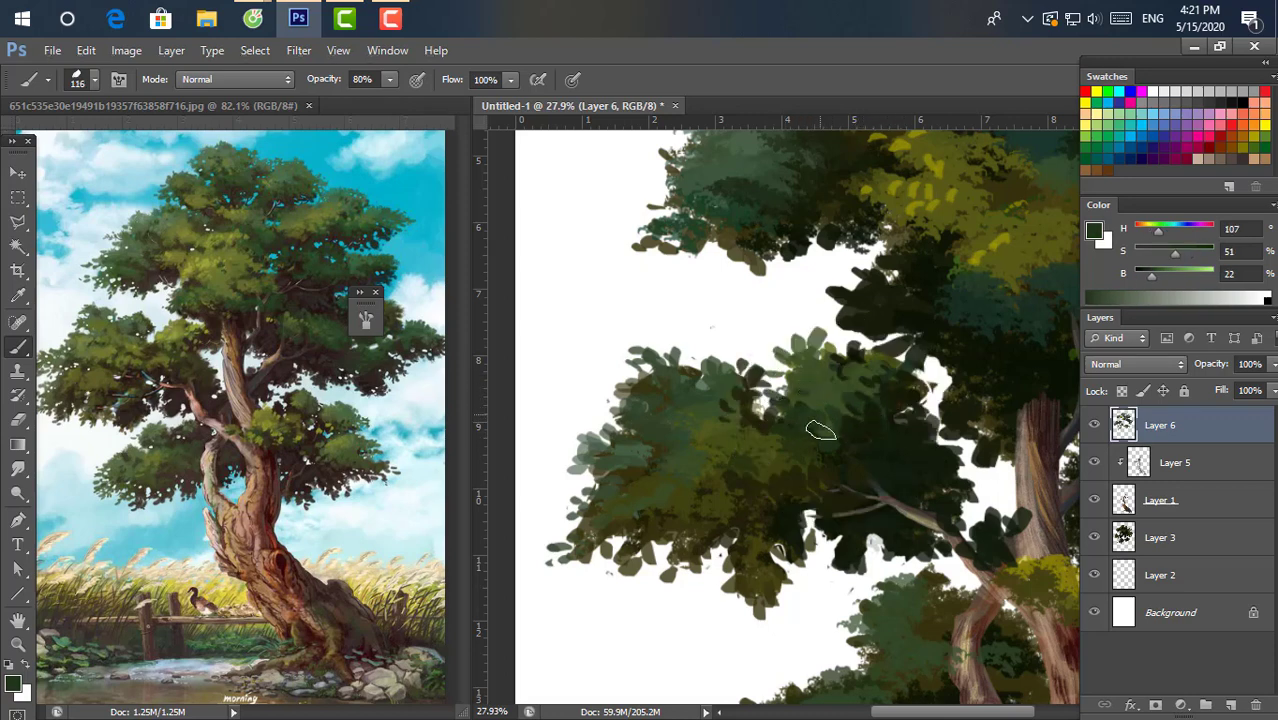
alt+click(688, 428)
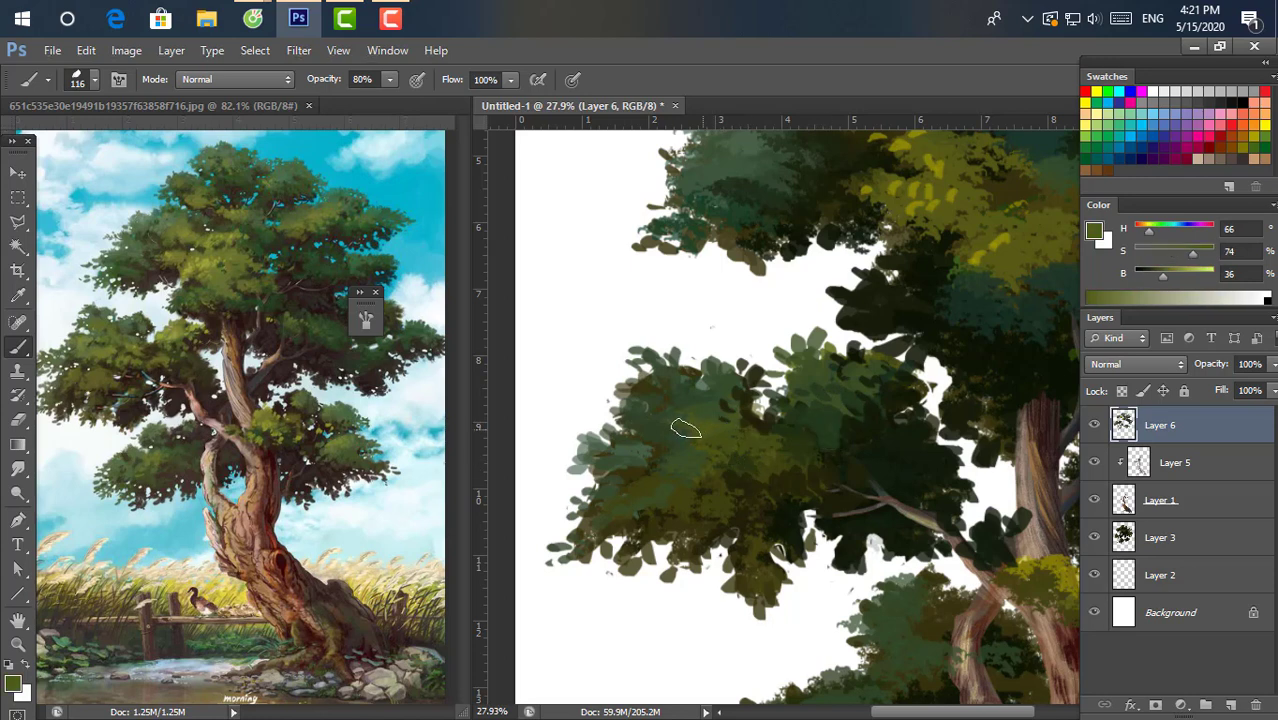
mouse_move(686, 428)
mouse_down()
mouse_move(650, 425)
mouse_move(657, 468)
mouse_move(699, 448)
mouse_move(736, 465)
mouse_move(734, 497)
mouse_up()
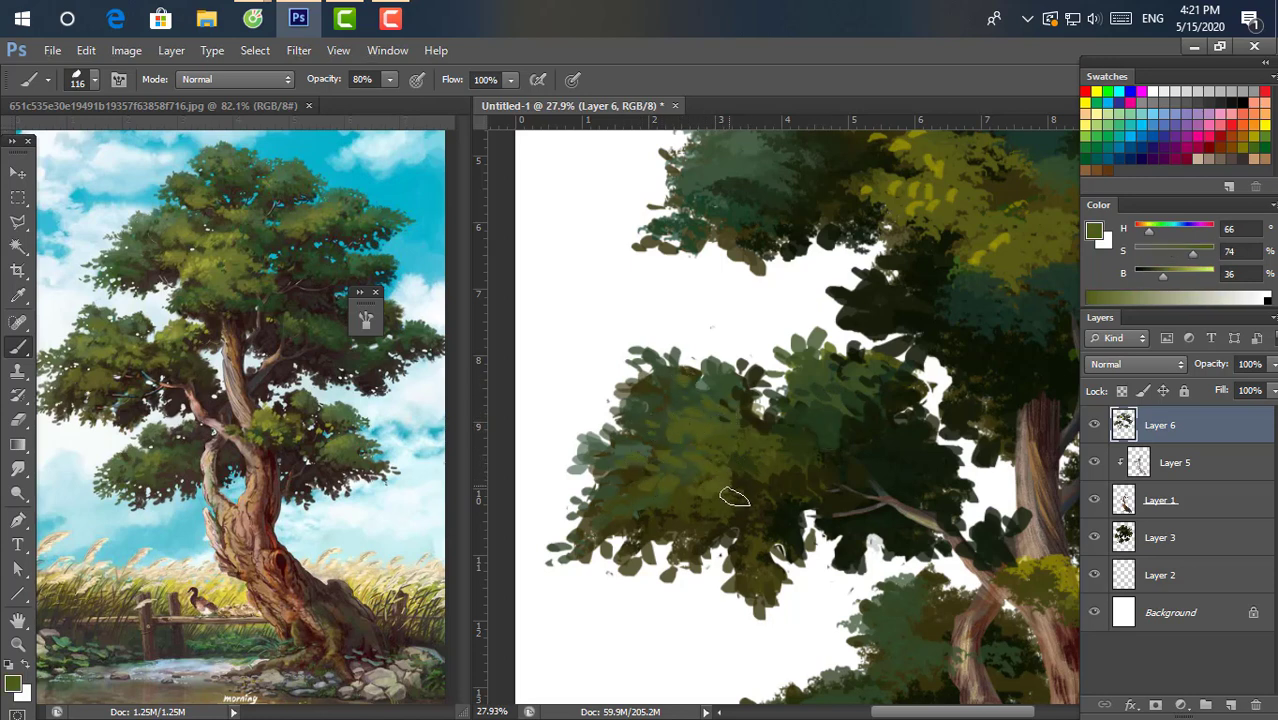
alt+click(748, 478)
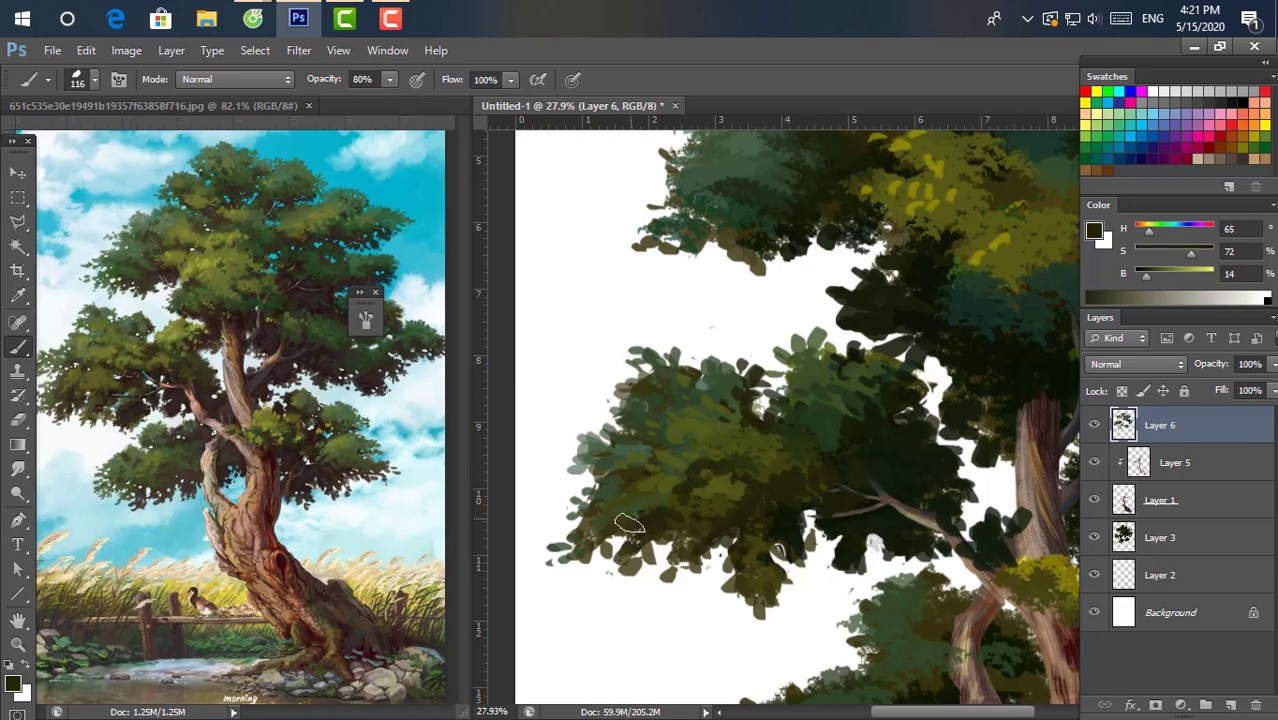
Sample several olive shades, from darker to brighter, across the crown and foliage.
scroll(740, 415, down, 3)
scroll(850, 420, up, 2)
alt+click(707, 422)
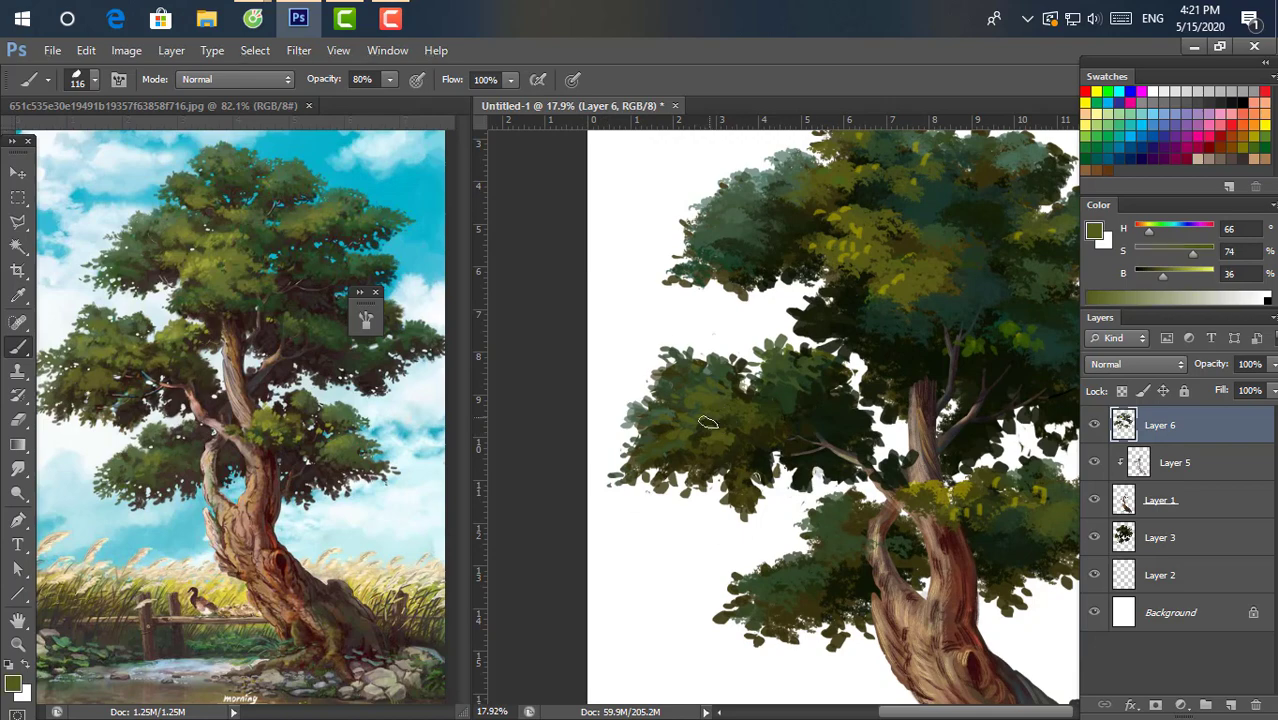
scroll(908, 277, down, 2)
scroll(800, 320, up, 2)
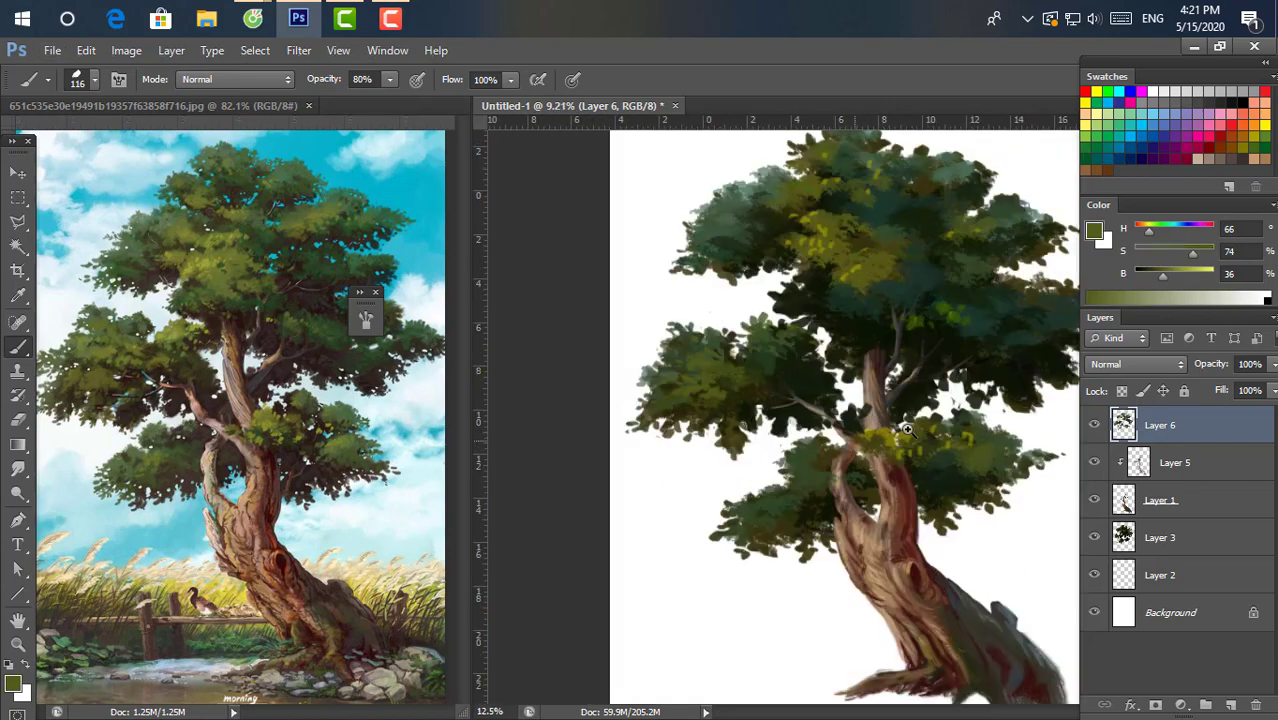
scroll(640, 340, up, 1)
alt+click(645, 345)
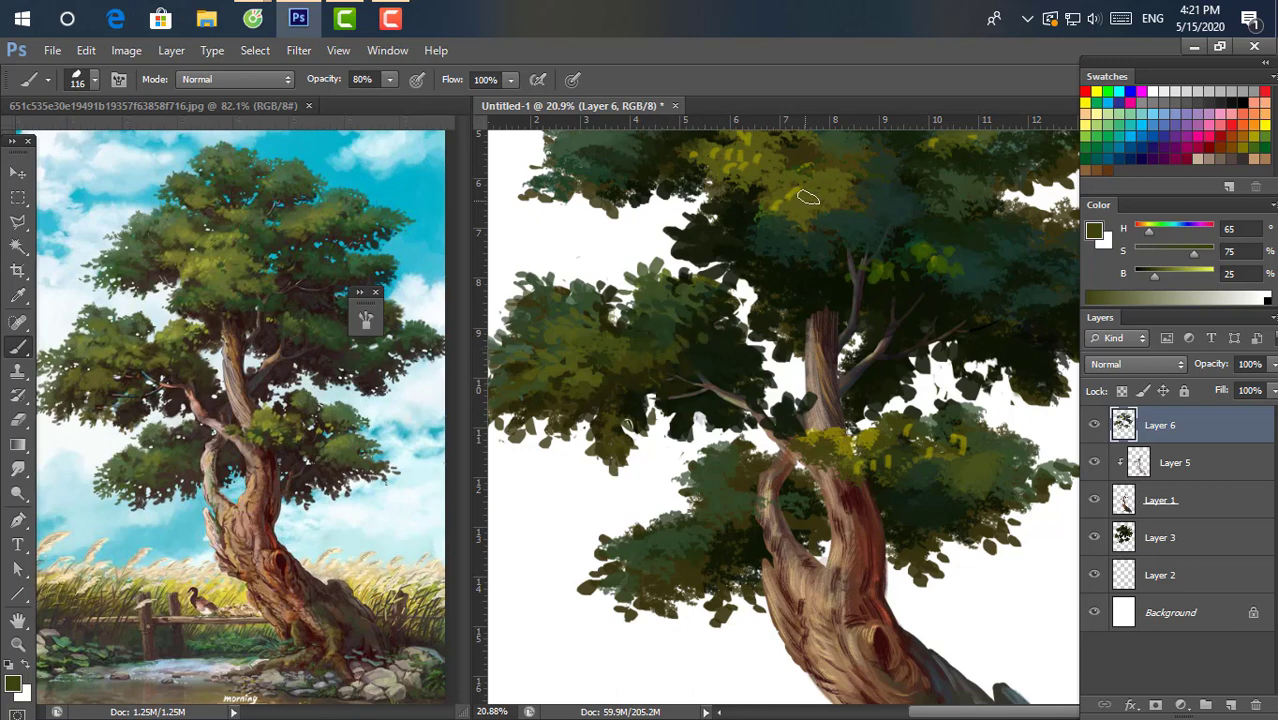
alt+click(645, 300)
alt+click(574, 353)
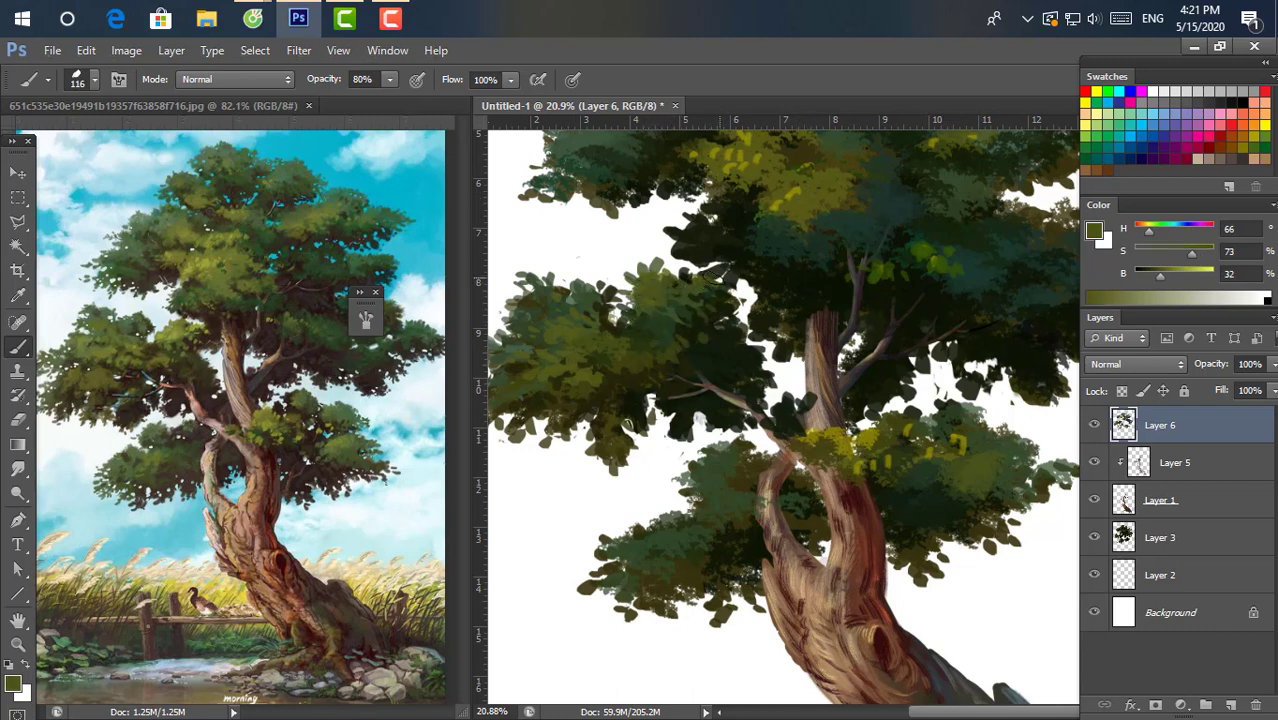
Load a yellow-olive, shrink the brush to 74 px and shift the colour greener.
alt+click(800, 190)
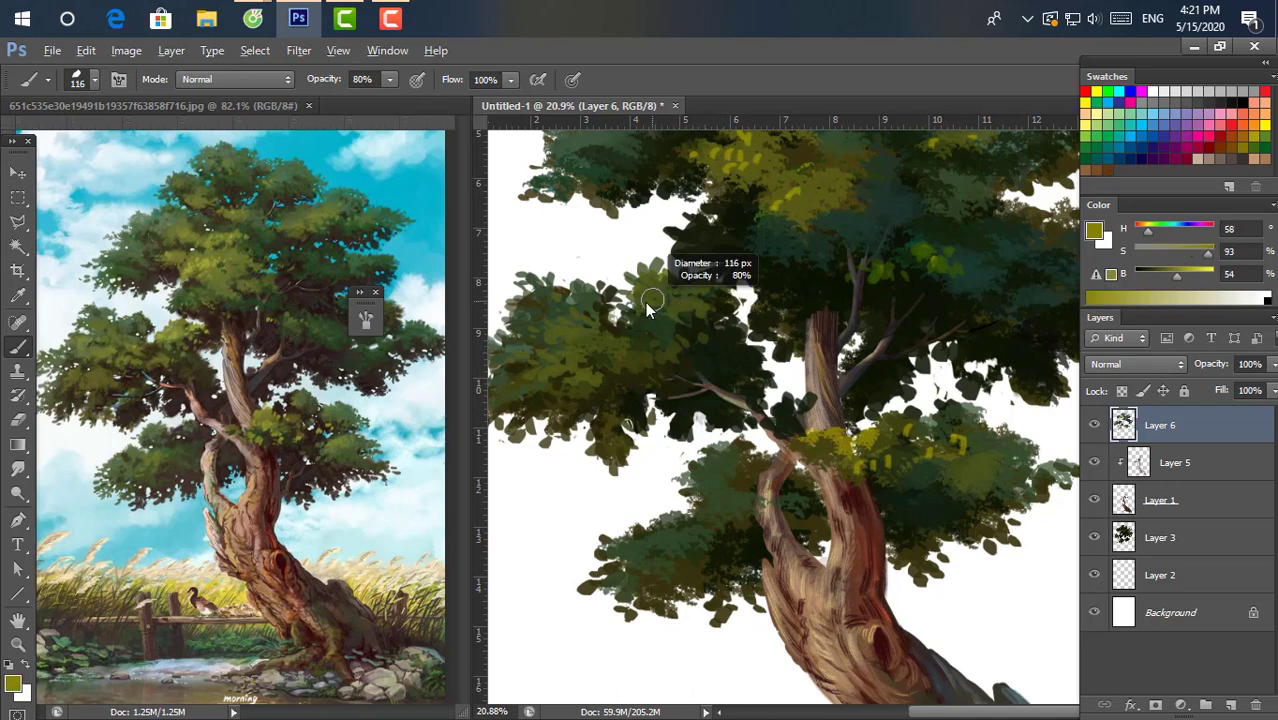
drag(648, 308, 708, 272)
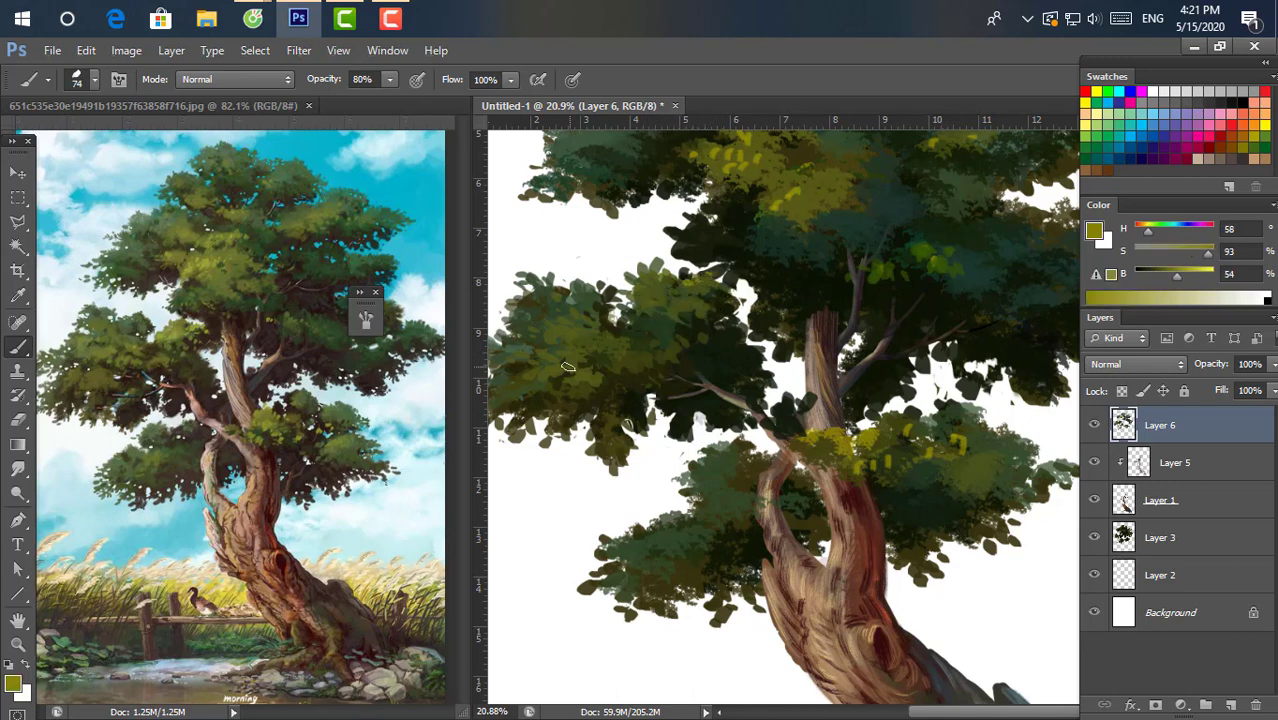
drag(1208, 251, 1152, 228)
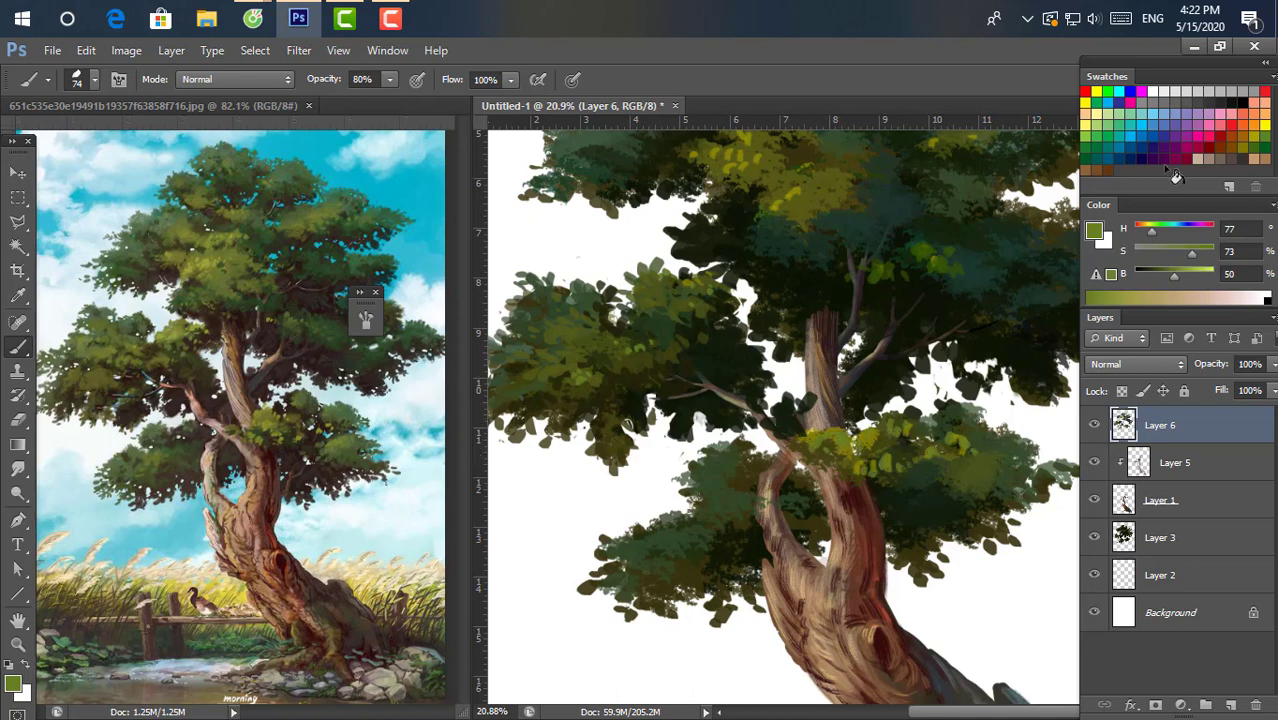
click(1128, 298)
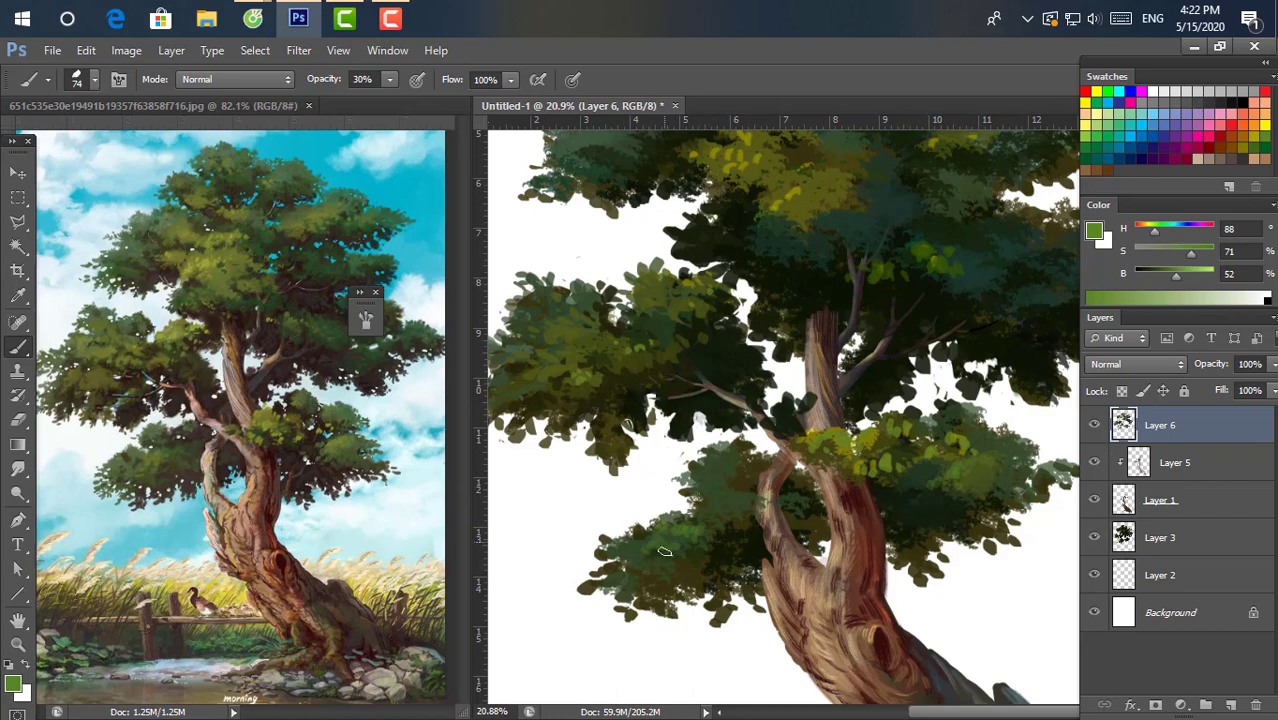
alt+click(826, 431)
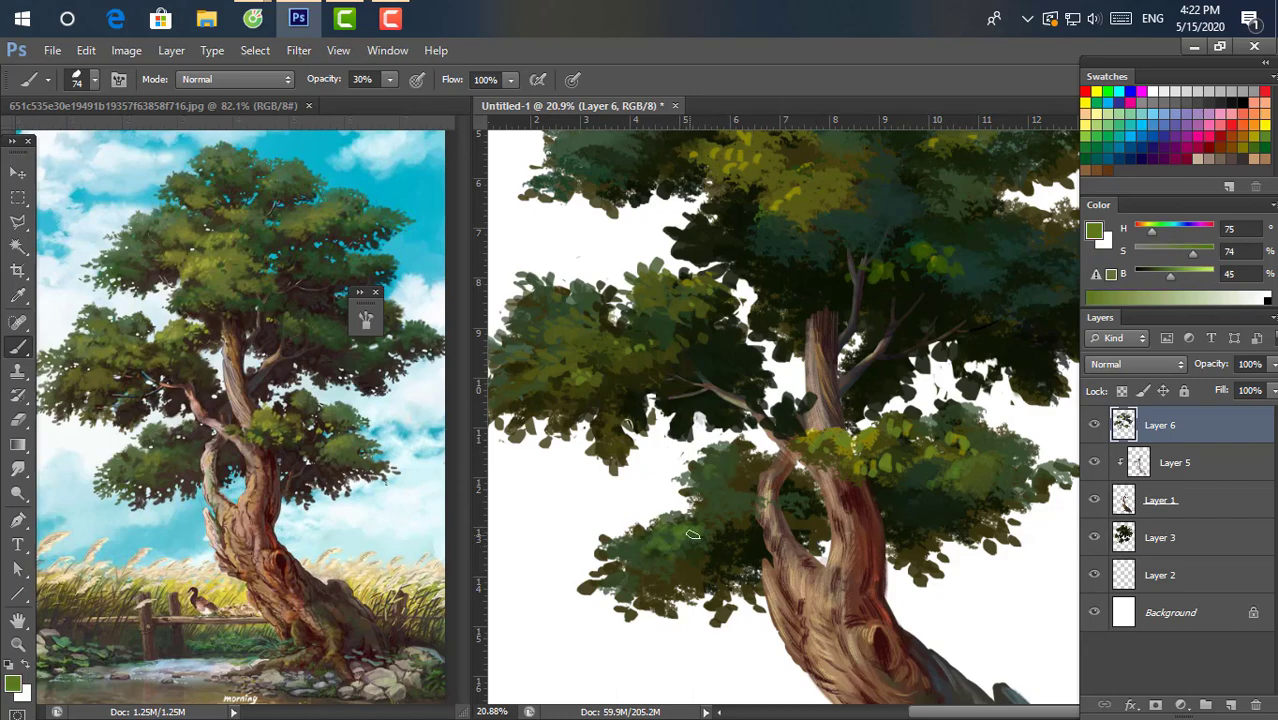
Sample a deep dark green and set the brush to 114 px at 100% opacity.
scroll(656, 562, down, 1)
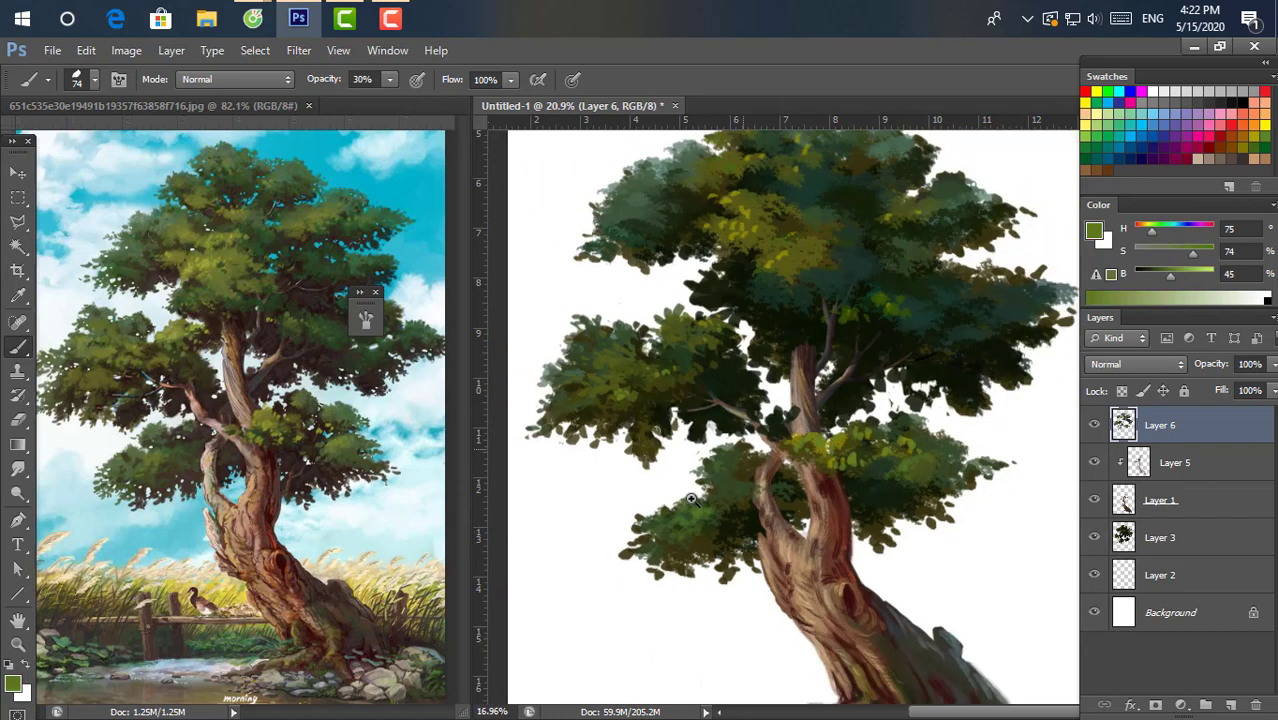
scroll(720, 480, down, 1)
scroll(780, 400, down, 1)
scroll(785, 383, down, 1)
scroll(890, 310, up, 2)
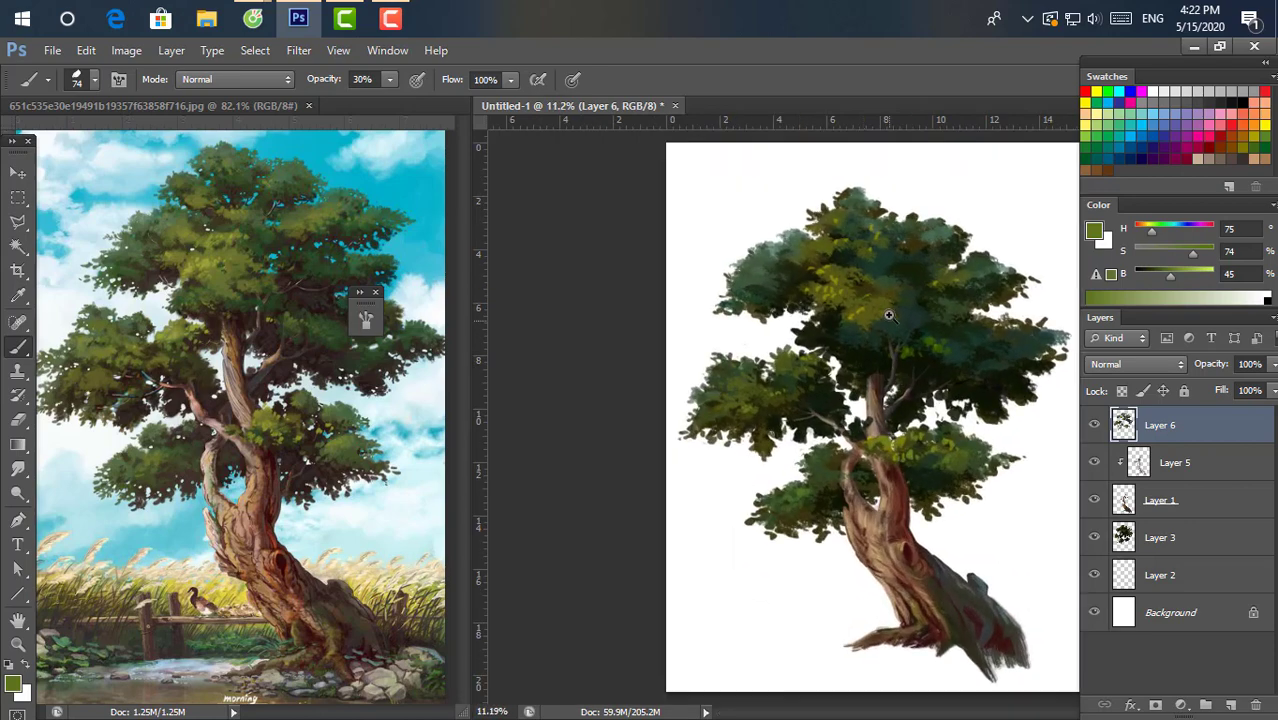
scroll(829, 365, up, 2)
alt+click(739, 383)
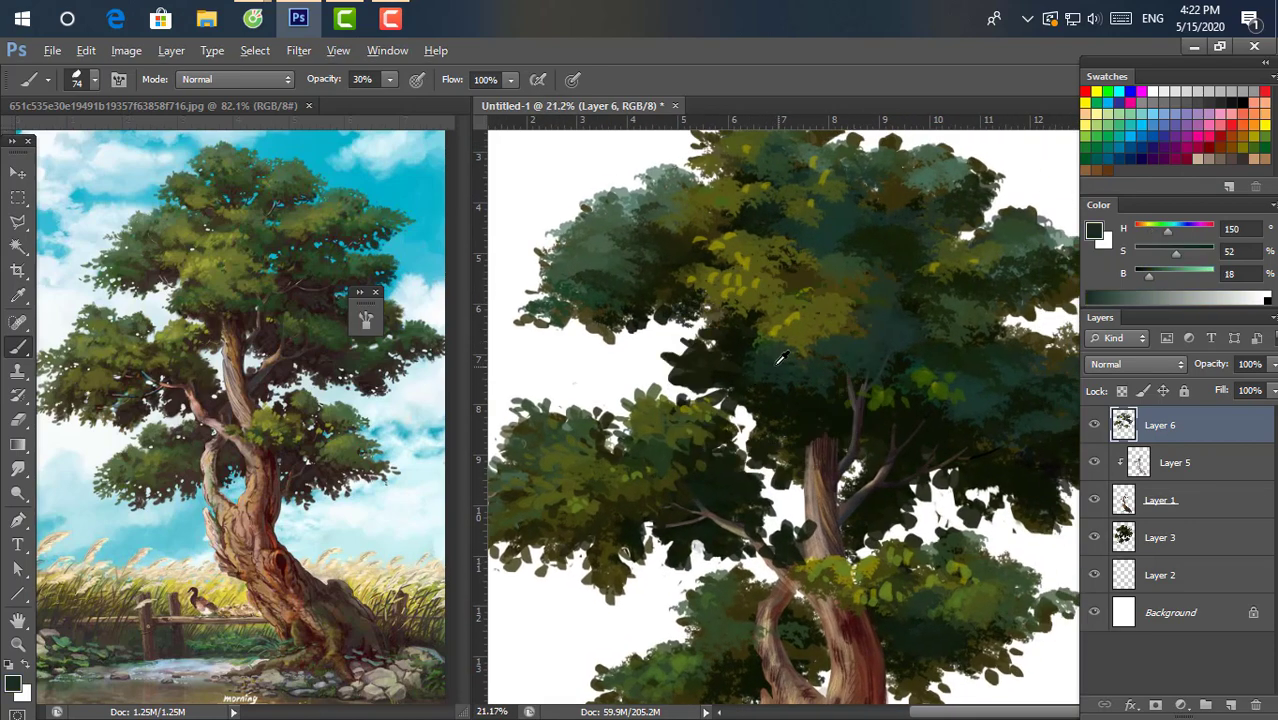
key(0)
key(bracketright)
key(bracketright)
Dab olive and yellow-green leaf highlights onto the upper crown's dark foliage.
alt+click(760, 356)
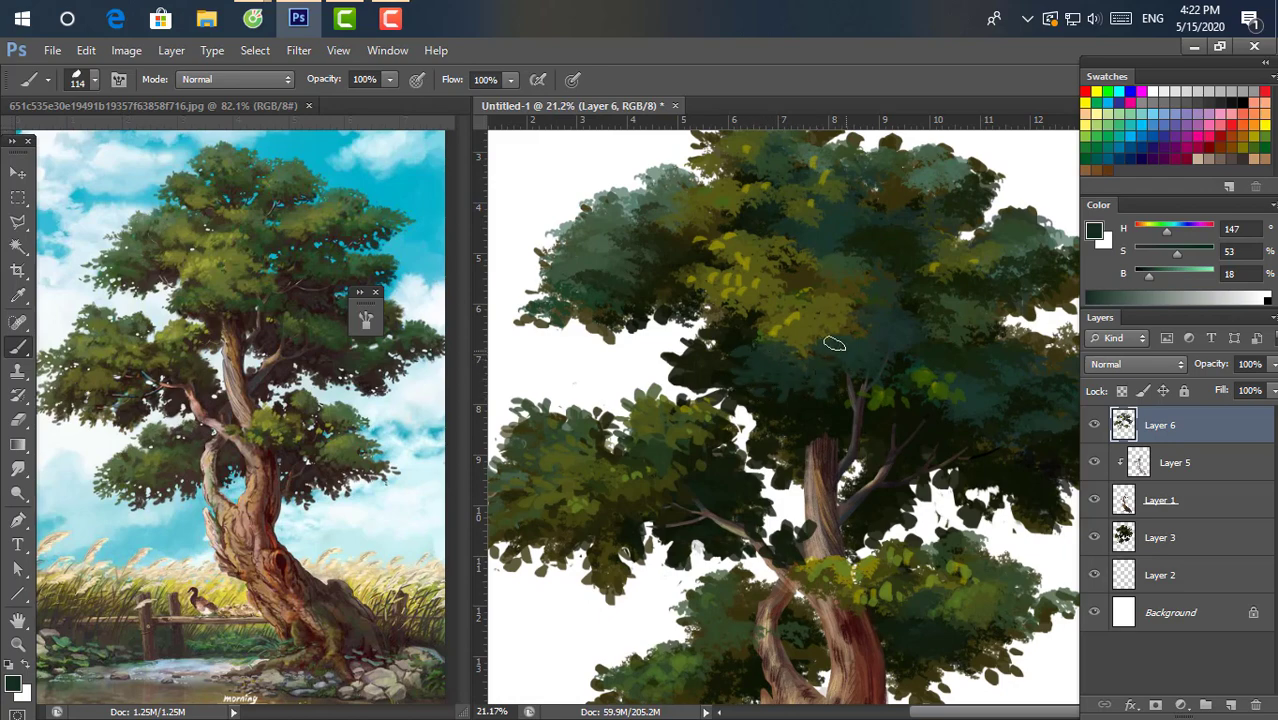
alt+click(764, 355)
mouse_move(764, 355)
mouse_down()
mouse_move(802, 364)
mouse_move(836, 343)
mouse_move(876, 349)
mouse_move(843, 333)
mouse_move(907, 320)
mouse_move(862, 294)
mouse_move(817, 313)
mouse_up()
mouse_move(705, 290)
mouse_down()
mouse_move(666, 268)
mouse_move(684, 296)
mouse_move(712, 297)
mouse_up()
Sample an olive green and paint olive leaf dabs into the crown.
scroll(720, 295, up, 1)
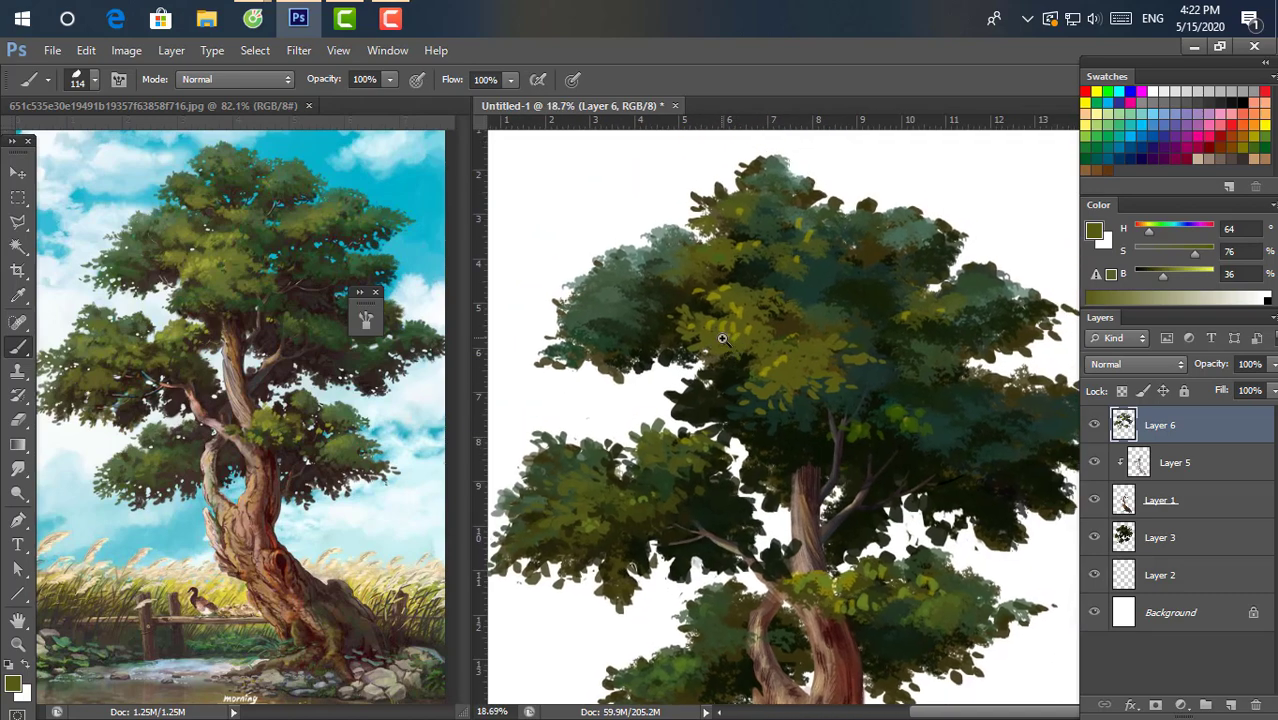
alt+click(742, 290)
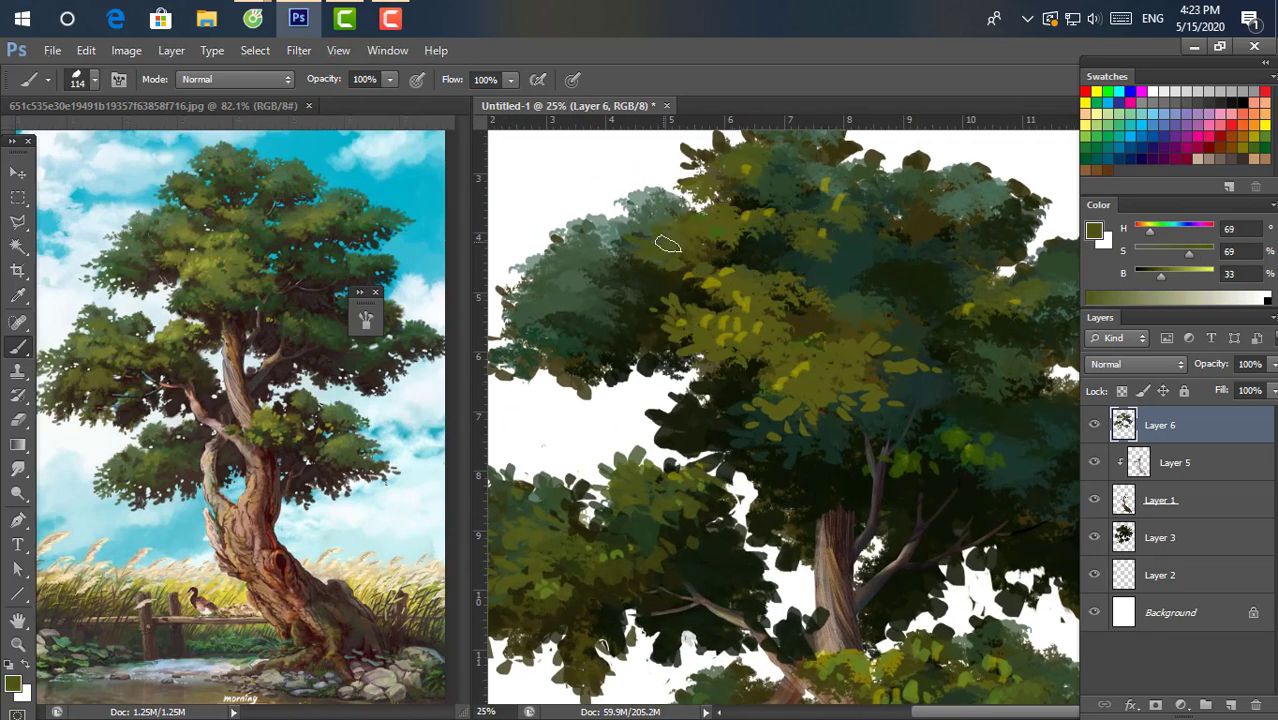
drag(676, 245, 662, 266)
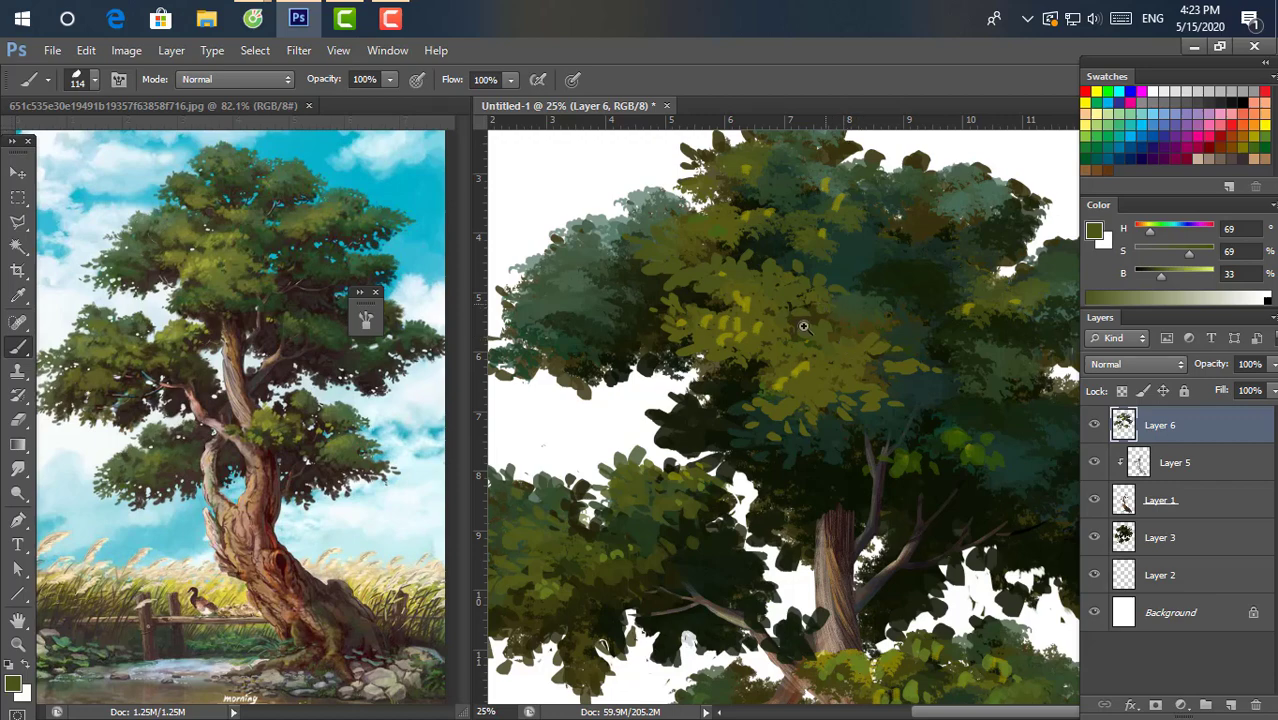
mouse_move(850, 345)
mouse_down()
mouse_move(600, 280)
mouse_move(528, 338)
mouse_up()
With a smaller brush, paint darker muted-green leaf dabs along the crown's lower-left edge.
alt+click(585, 270)
alt+click(595, 288)
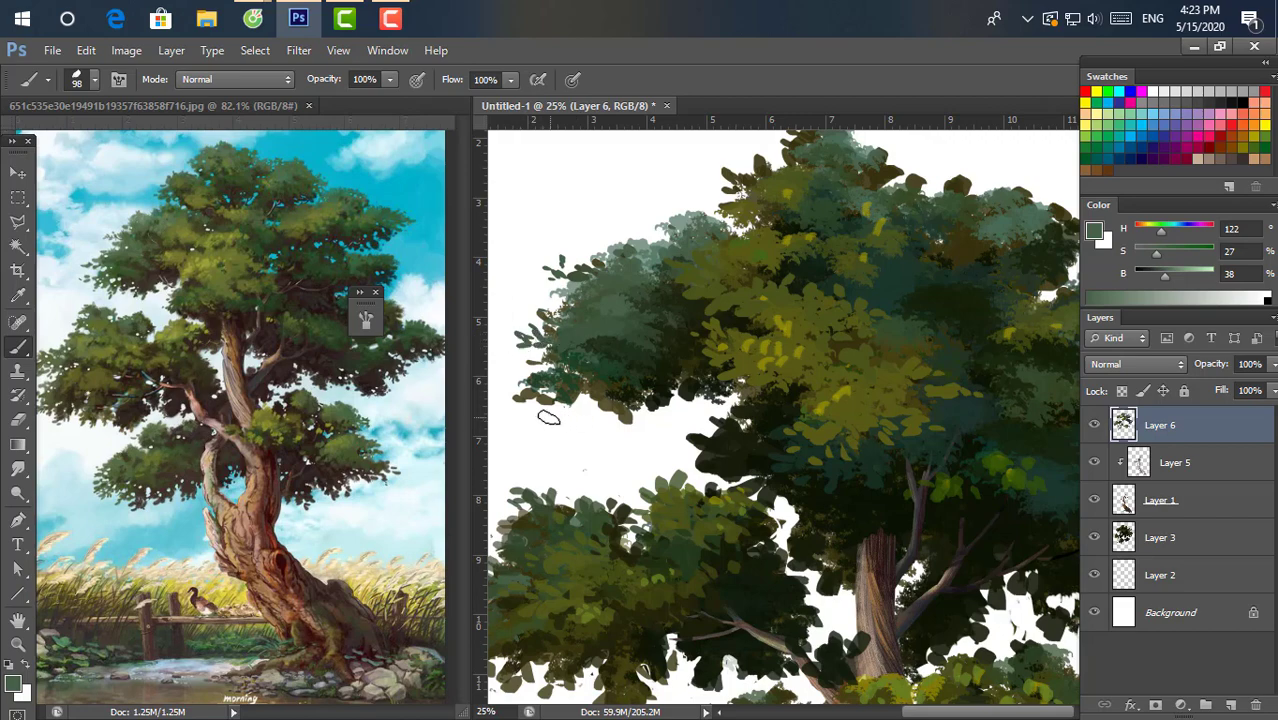
alt+click(593, 328)
mouse_move(515, 395)
mouse_down()
mouse_move(530, 408)
mouse_move(636, 388)
mouse_move(590, 412)
mouse_move(612, 408)
mouse_move(630, 425)
mouse_move(690, 398)
mouse_move(745, 444)
mouse_up()
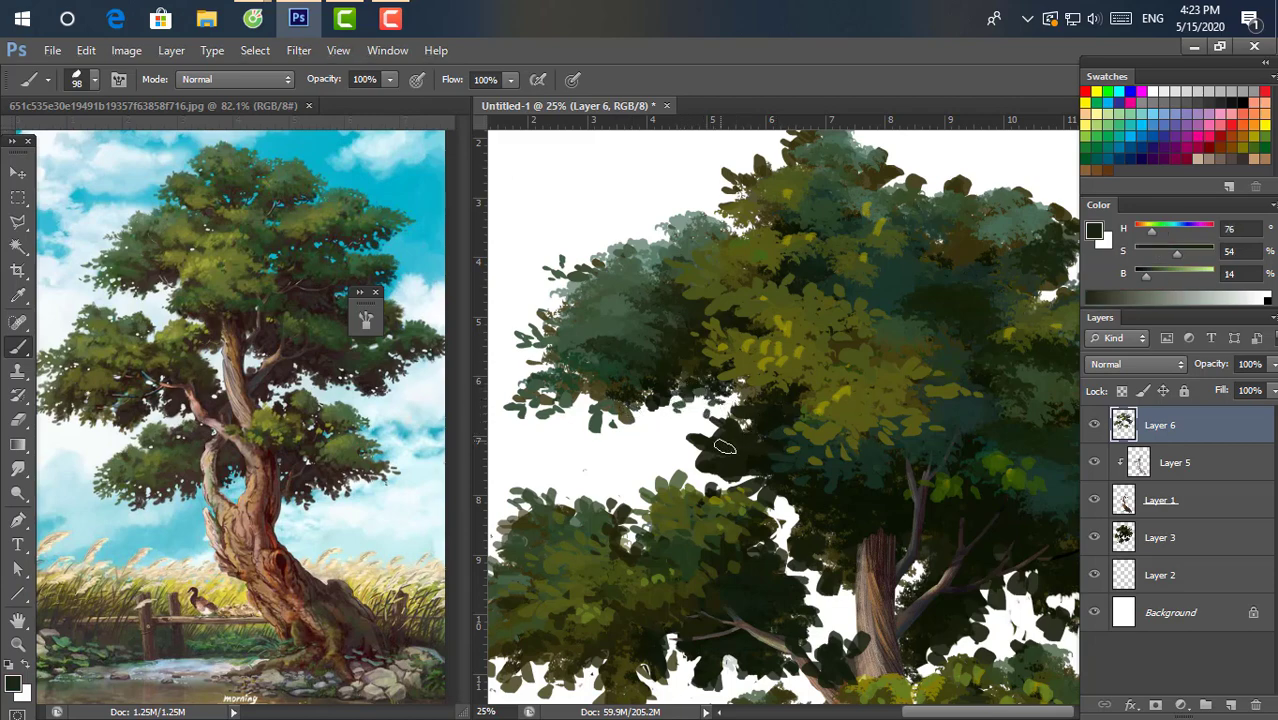
Darken the crown's left-edge leaves, then add light-teal dabs along its top edge.
alt+click(783, 426)
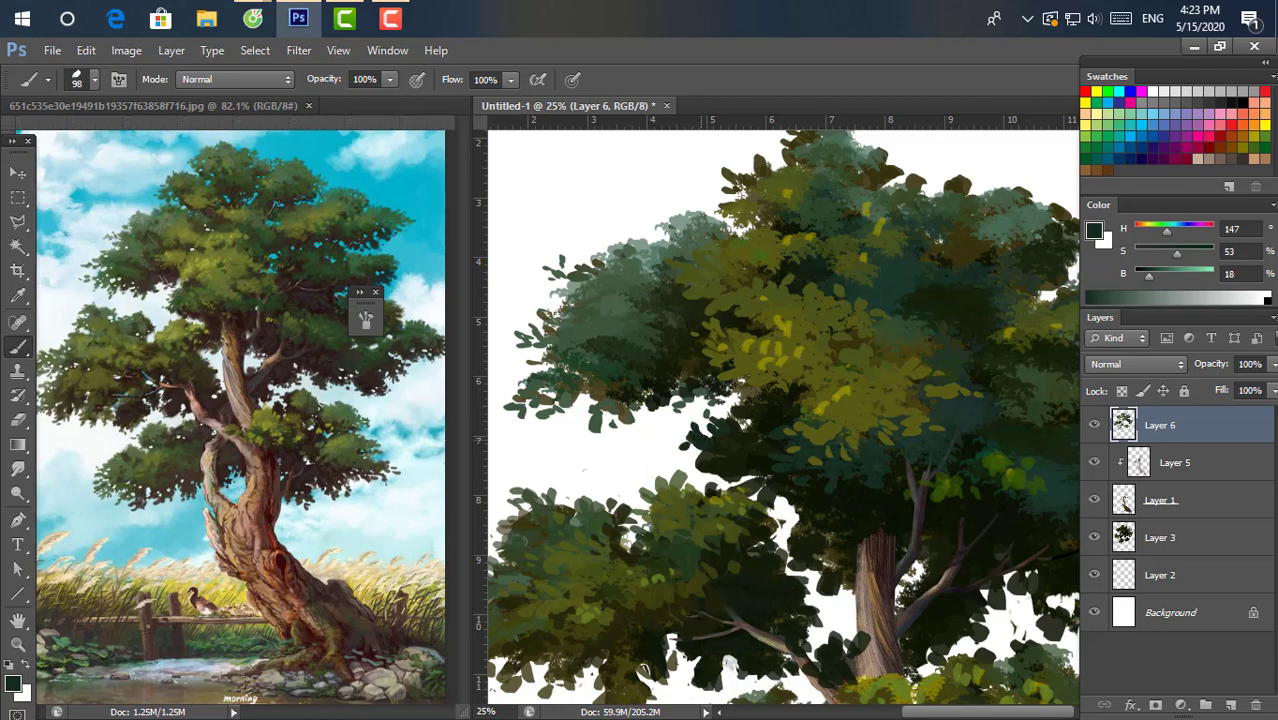
alt+click(791, 427)
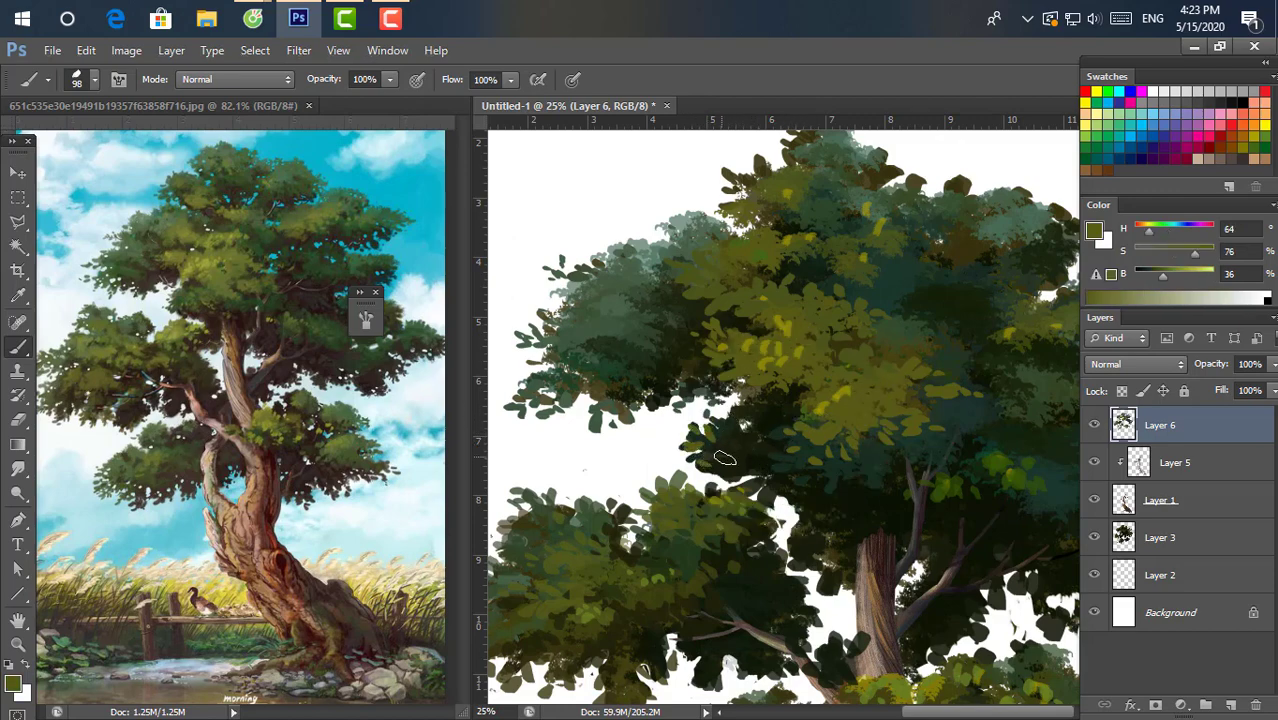
scroll(725, 458, down, 3)
scroll(717, 348, up, 3)
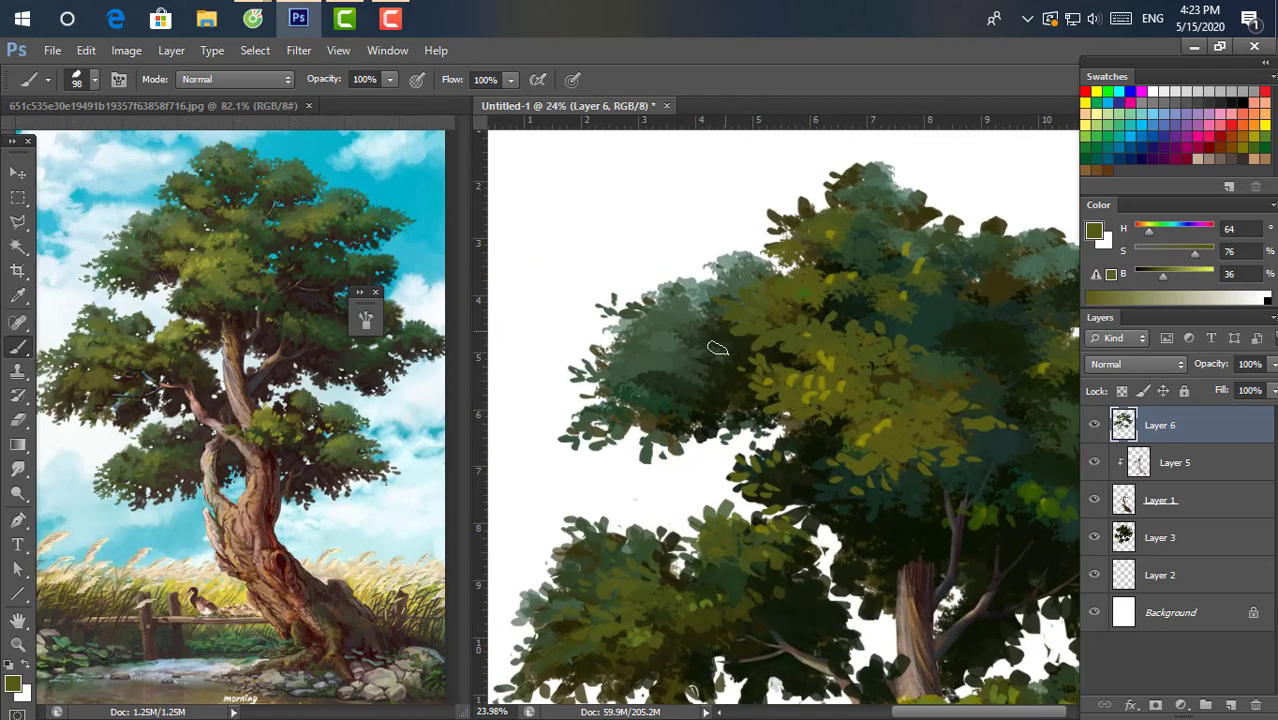
alt+click(668, 357)
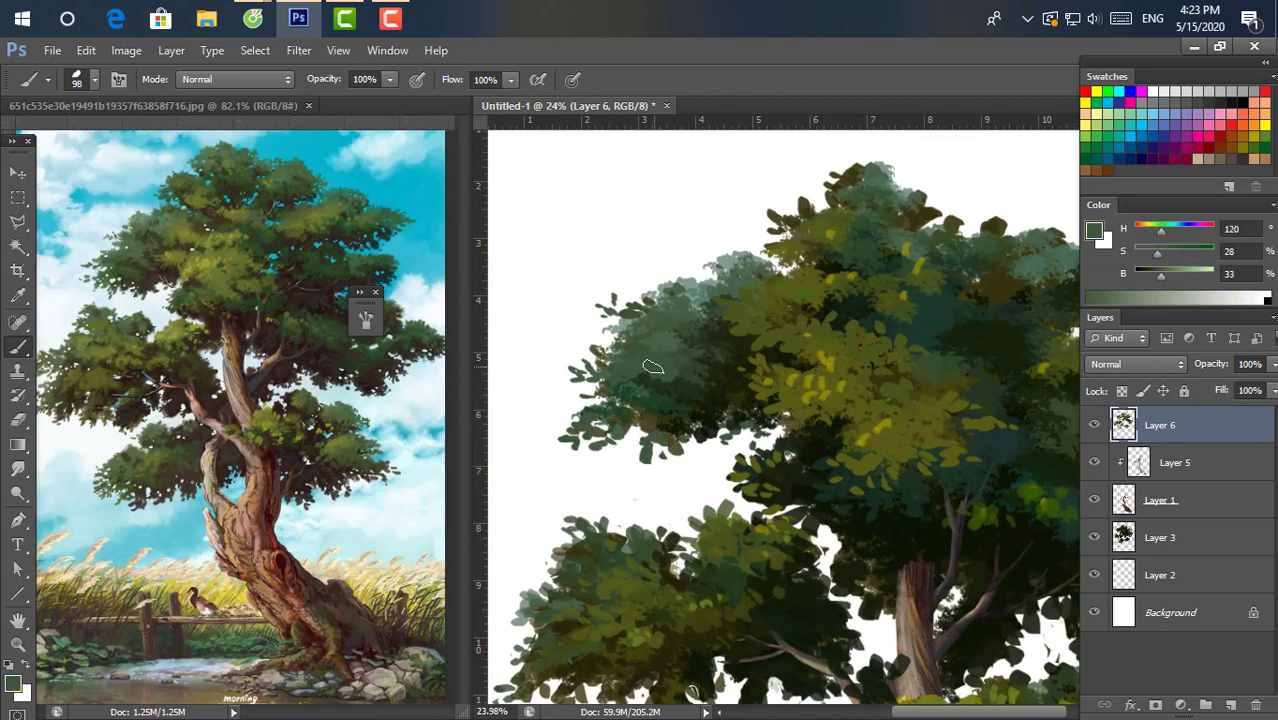
alt+click(618, 416)
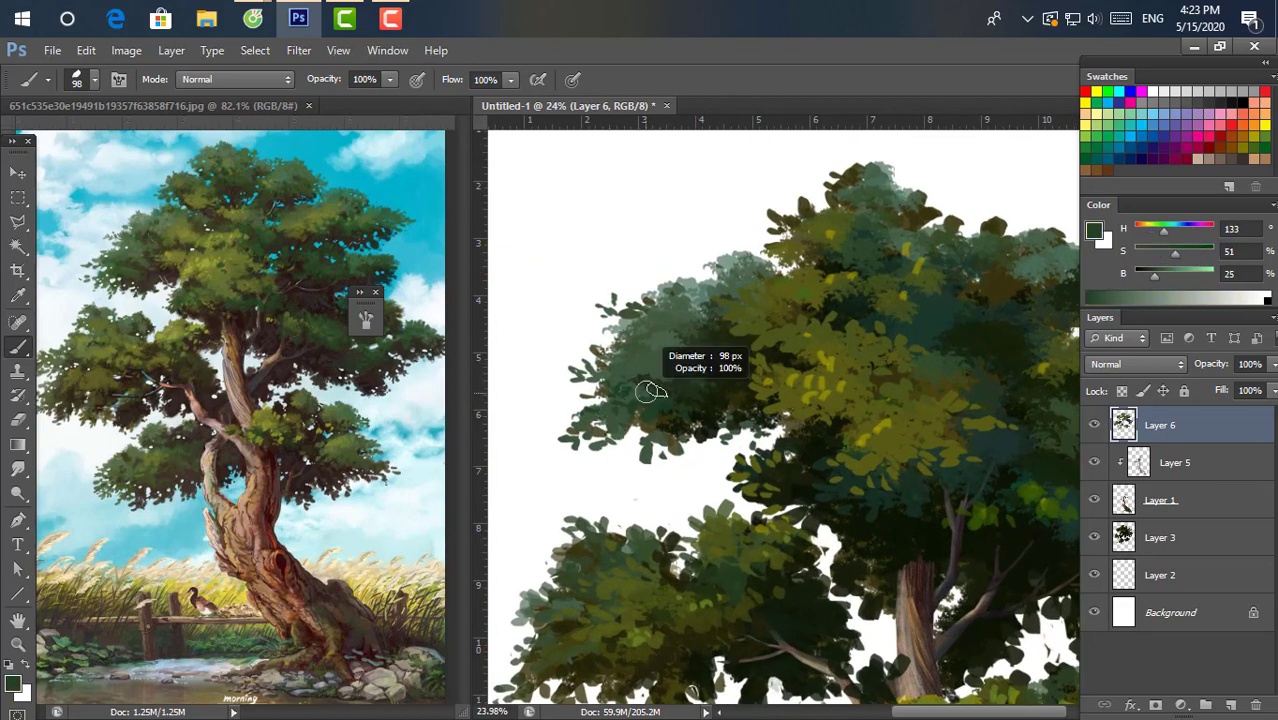
alt+click(666, 342)
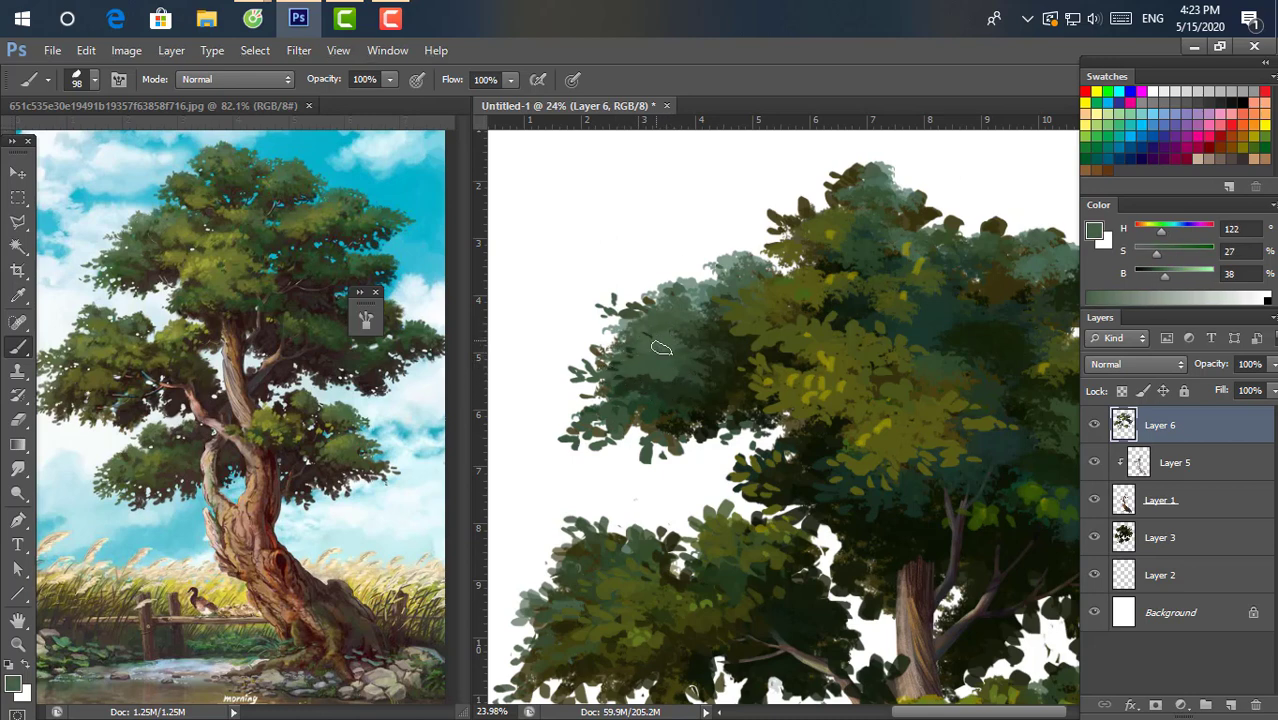
alt+click(704, 342)
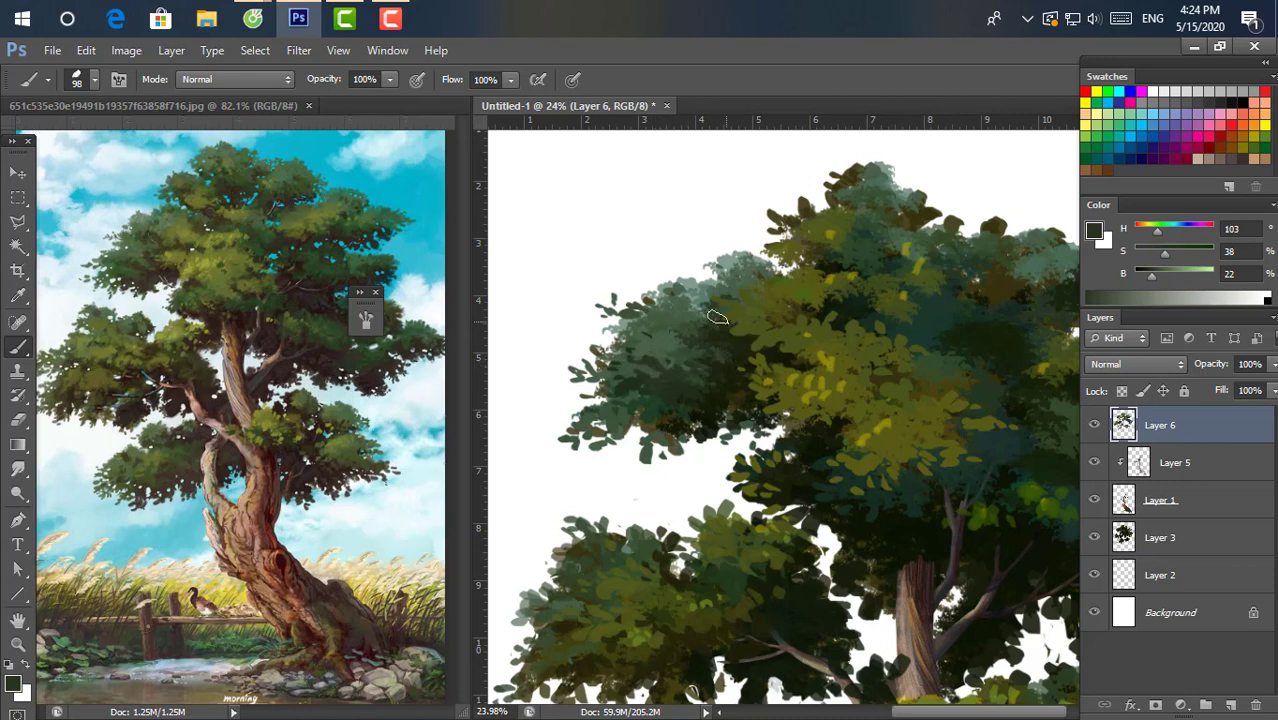
drag(693, 319, 701, 296)
alt+click(708, 276)
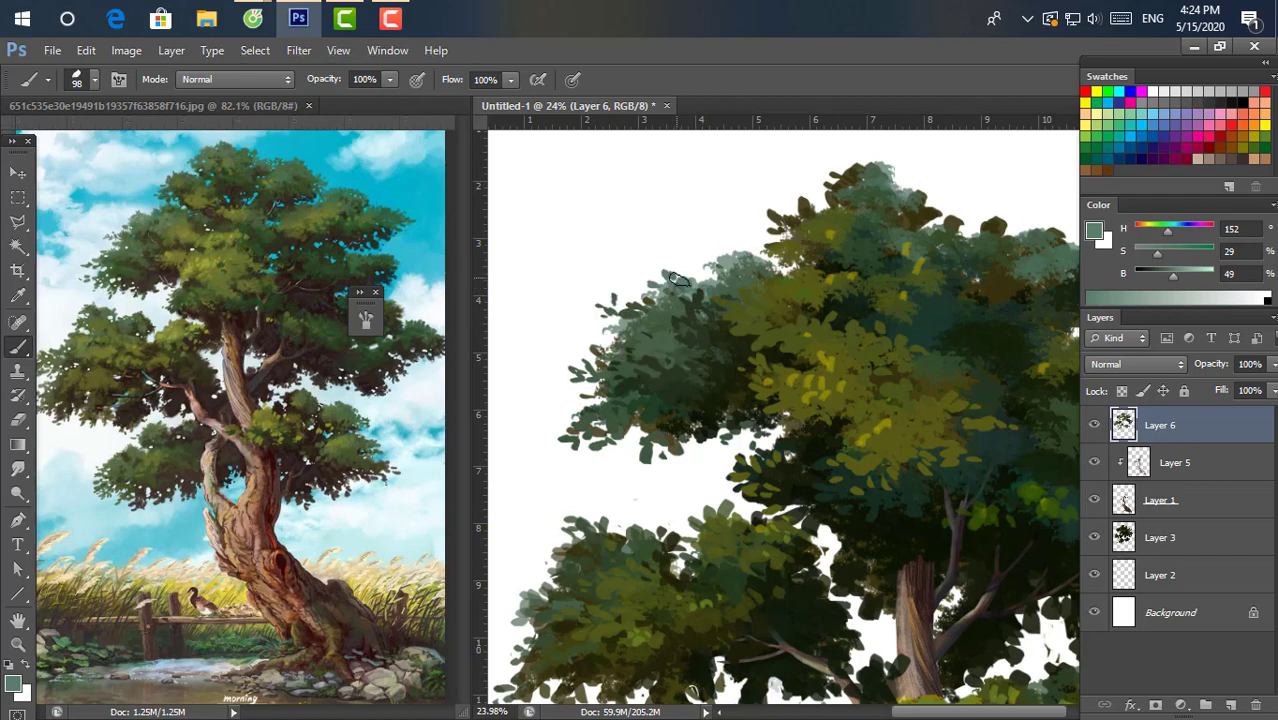
drag(678, 279, 764, 259)
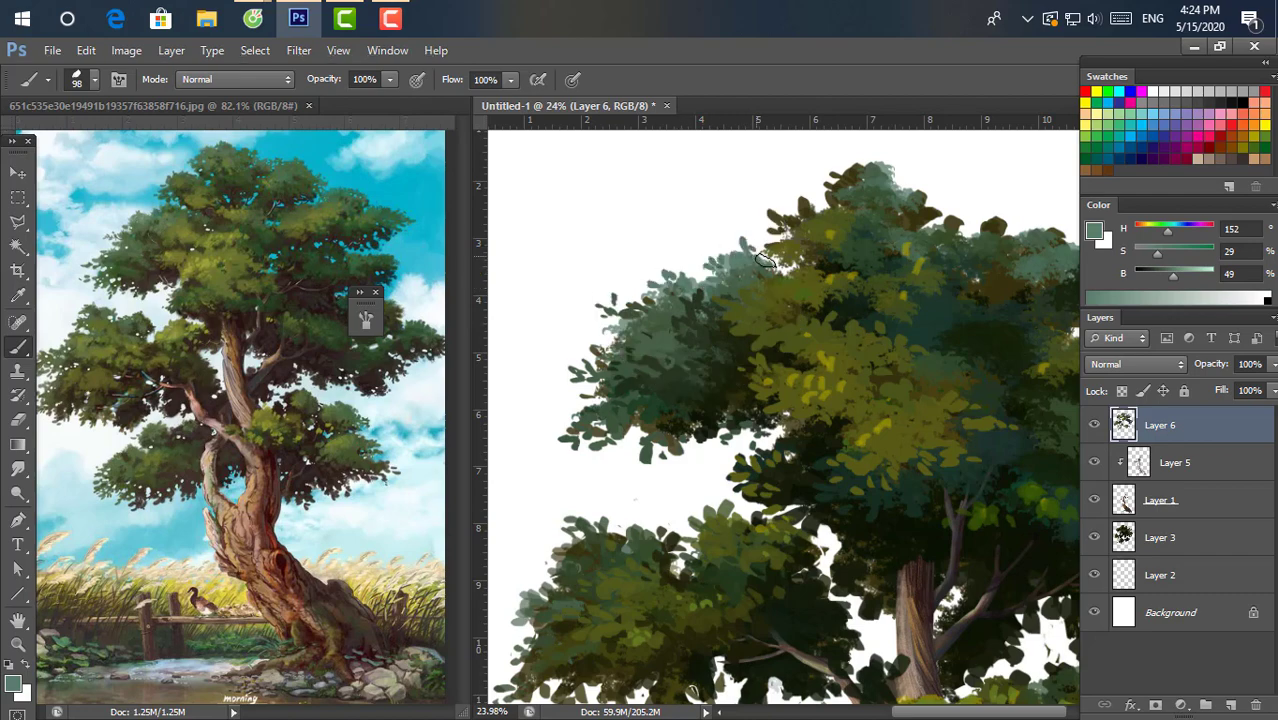
Sample dark greens and olives and add dark leaf marks below the left foliage clump.
scroll(764, 259, down, 3)
scroll(650, 400, up, 2)
alt+click(576, 470)
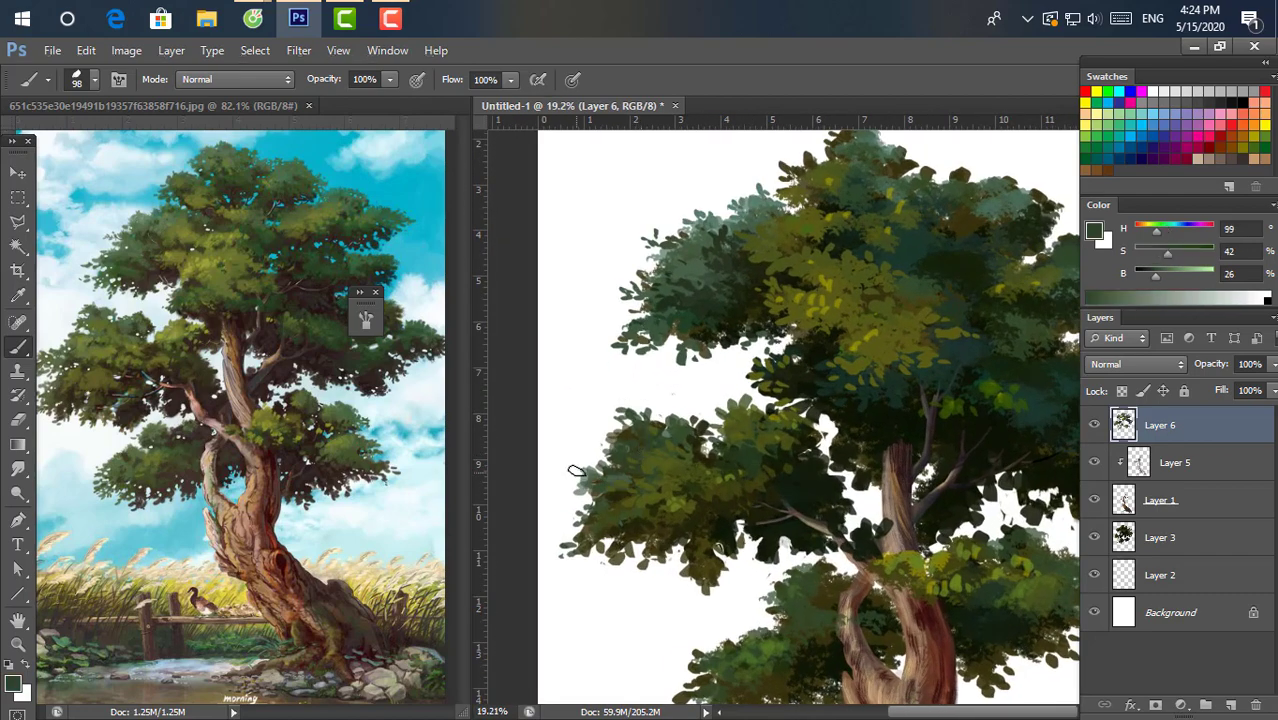
alt+click(622, 444)
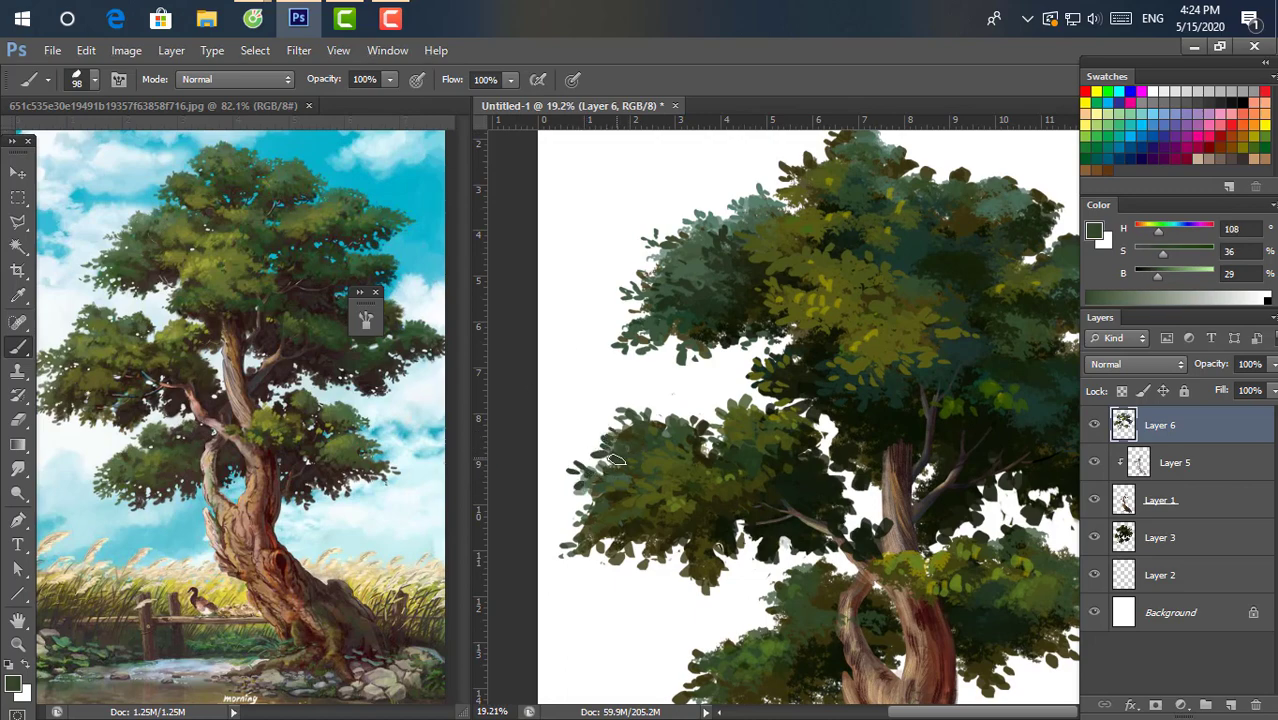
scroll(645, 530, down, 2)
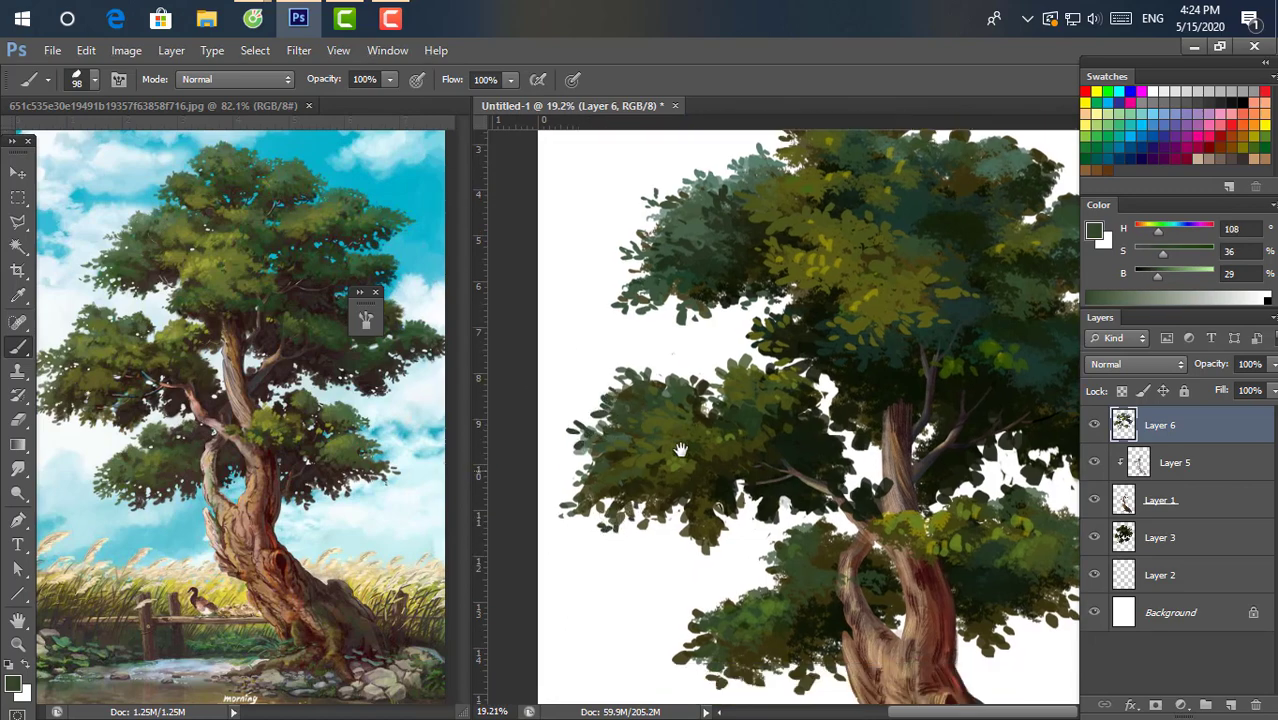
drag(648, 494, 652, 503)
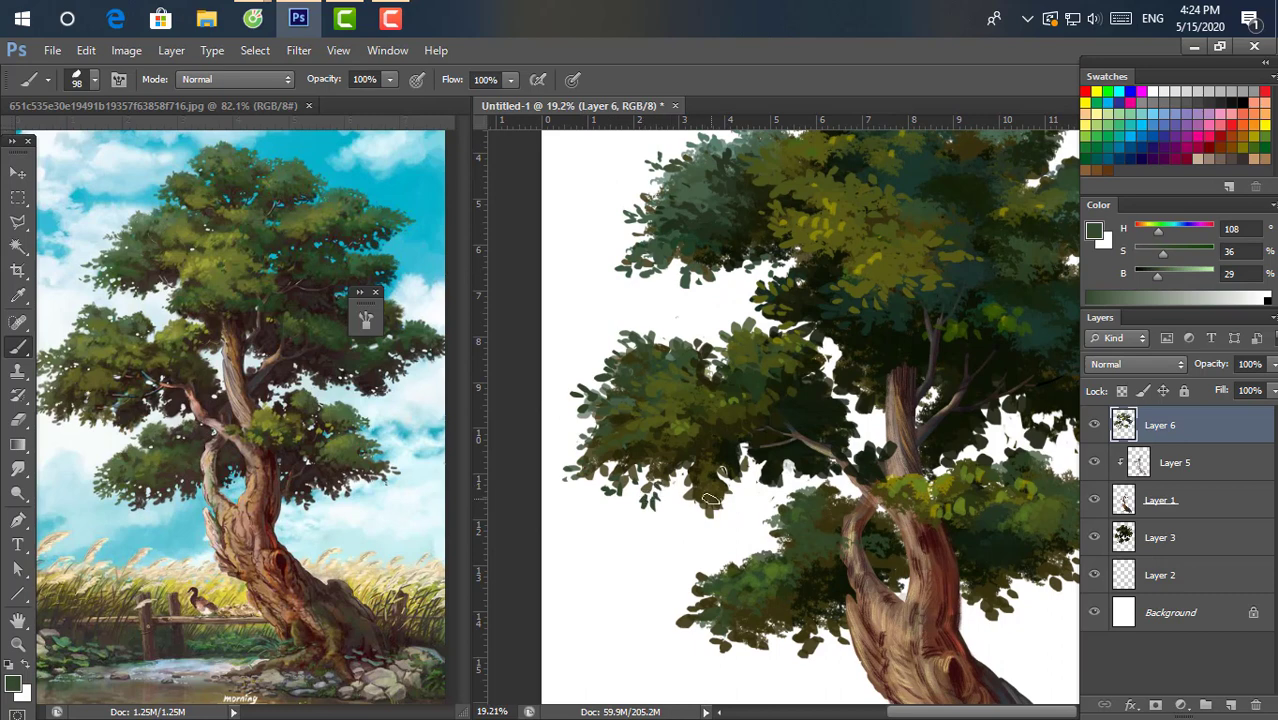
alt+click(730, 458)
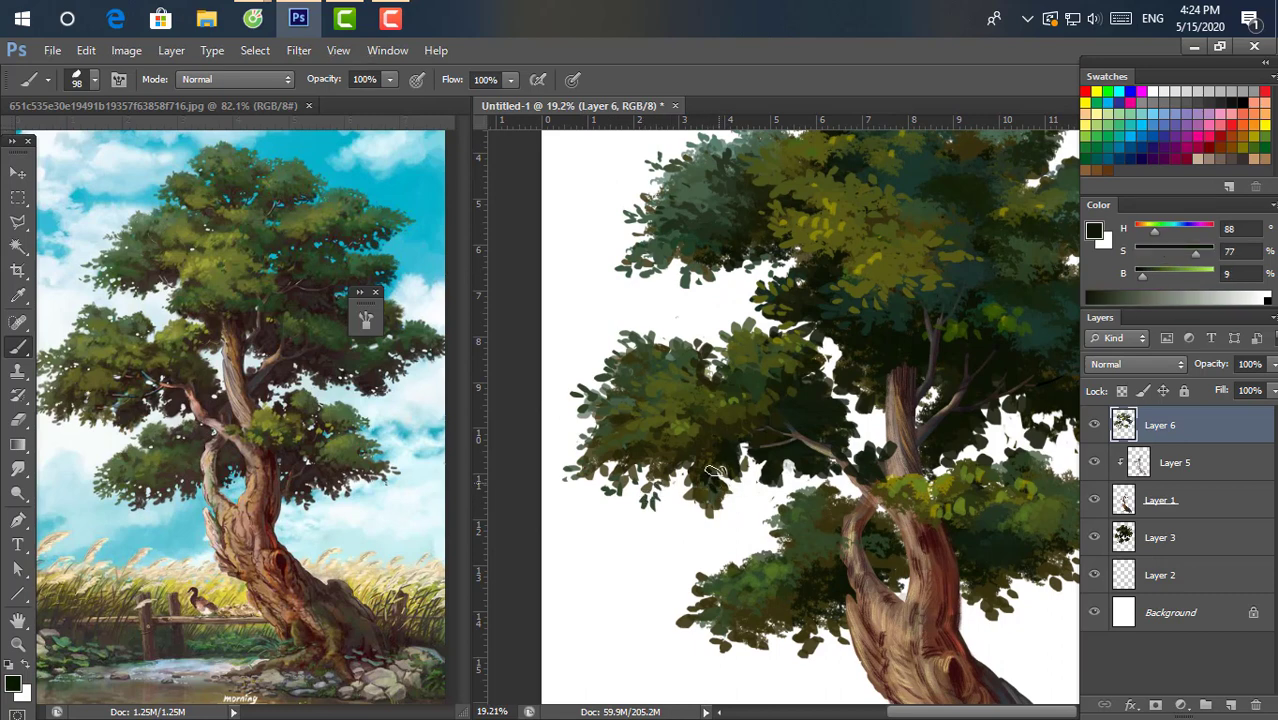
alt+click(786, 194)
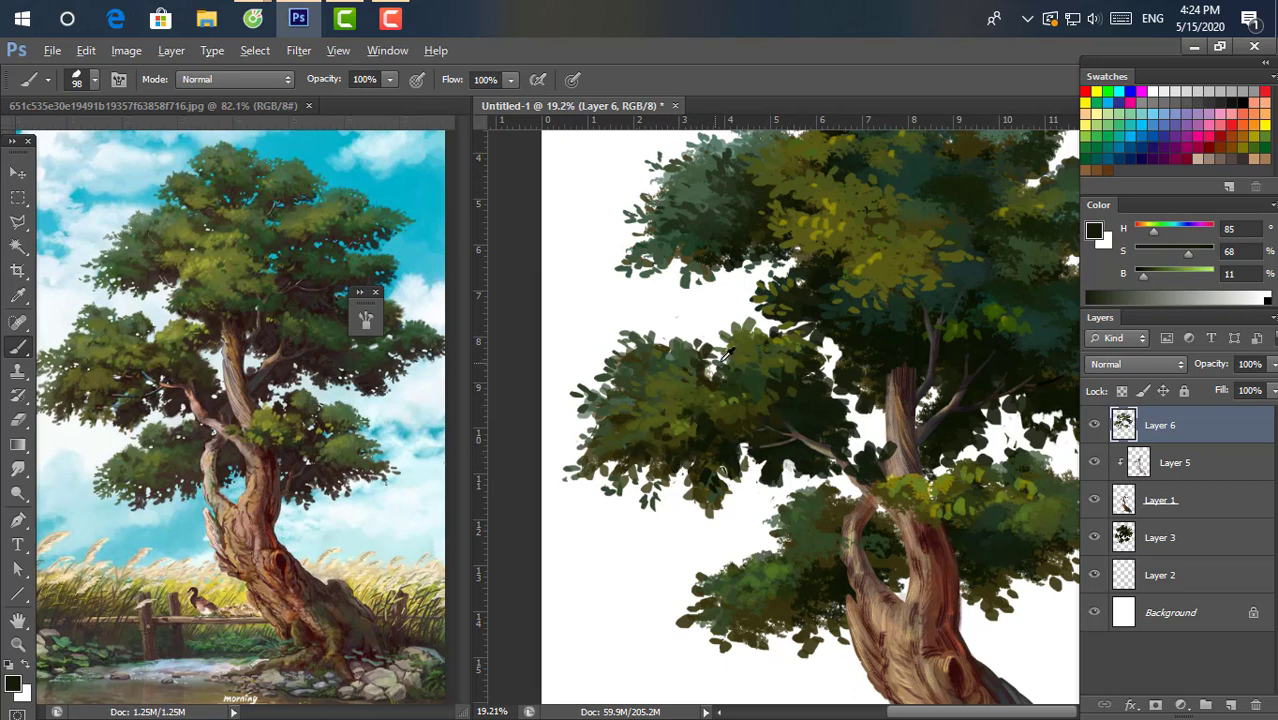
alt+click(885, 210)
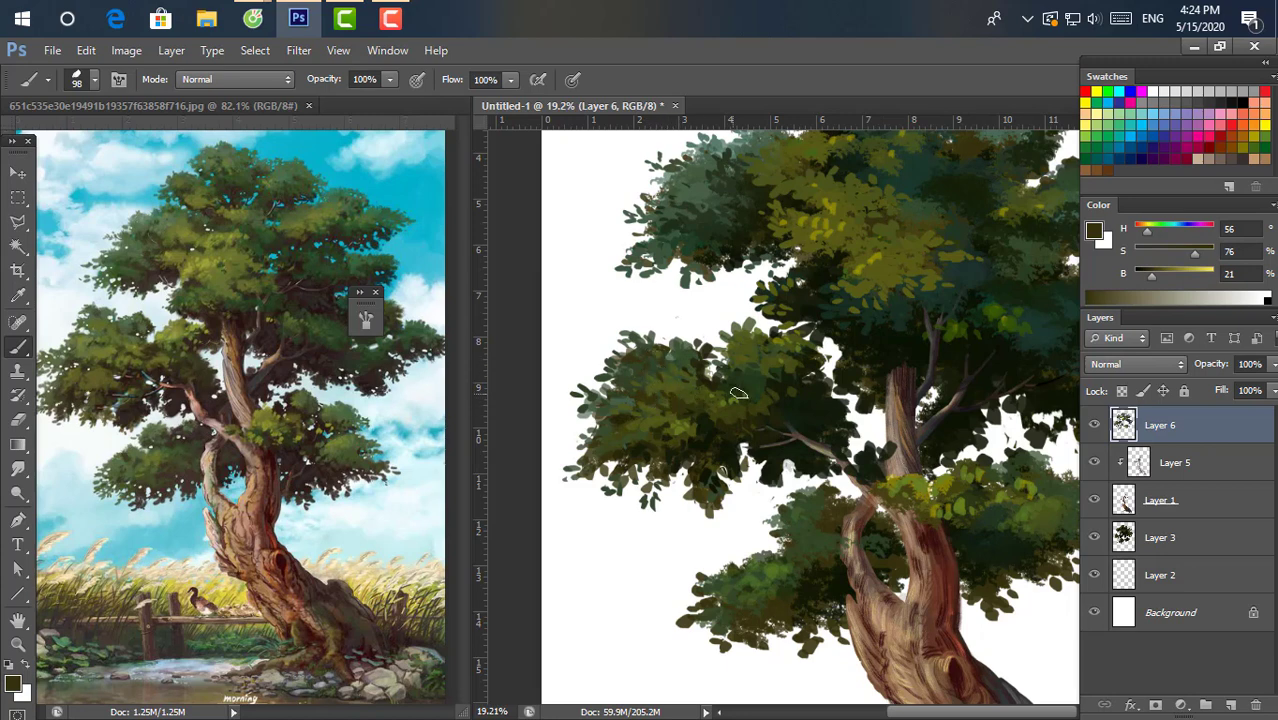
alt+click(706, 370)
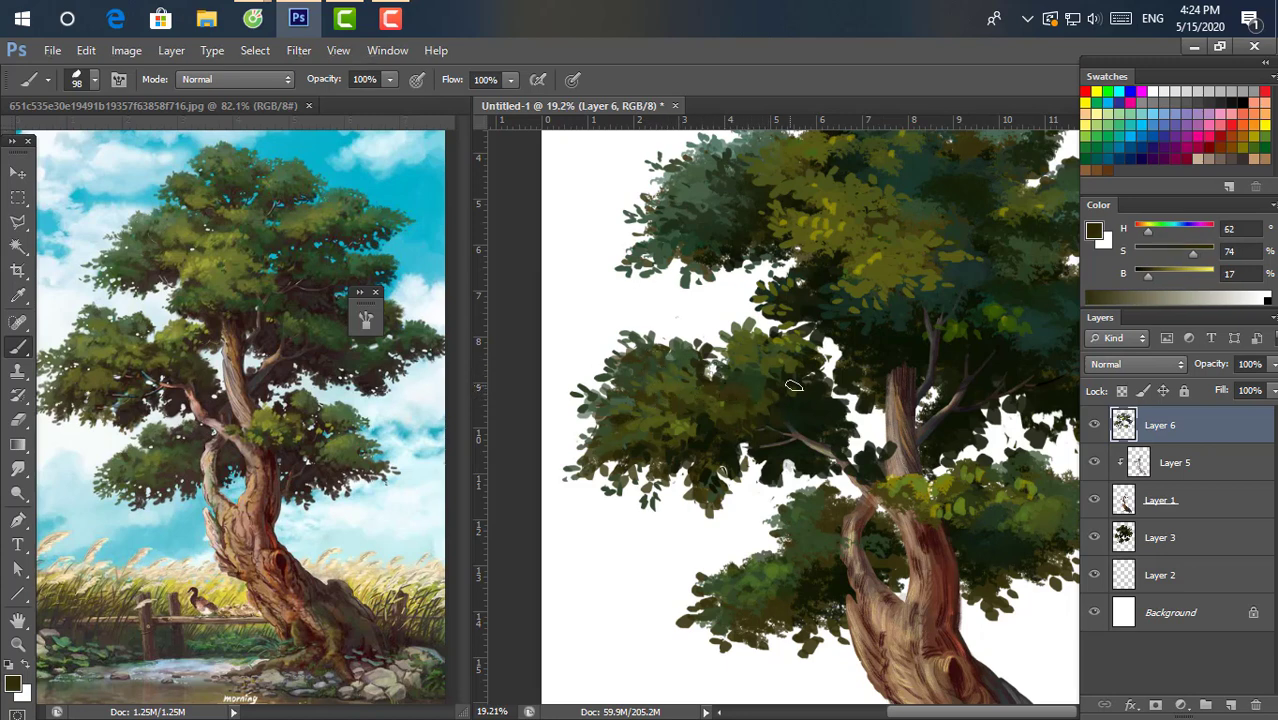
alt+click(745, 392)
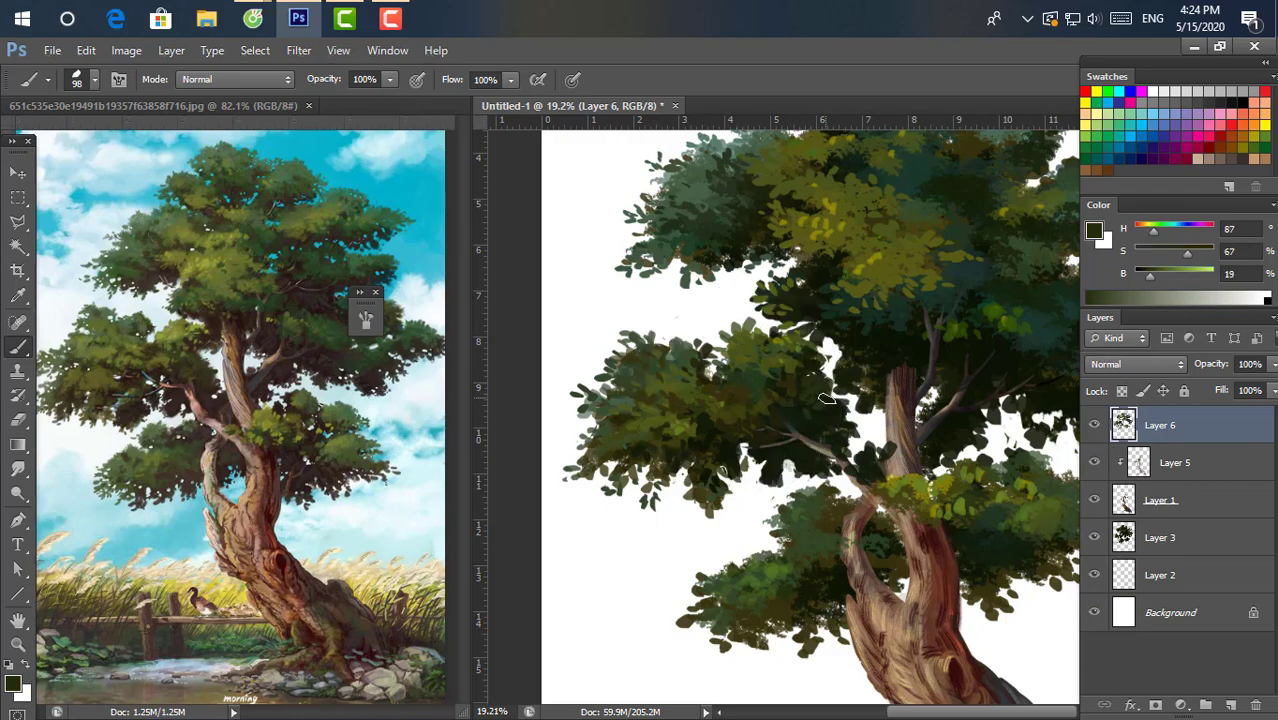
scroll(800, 384, down, 5)
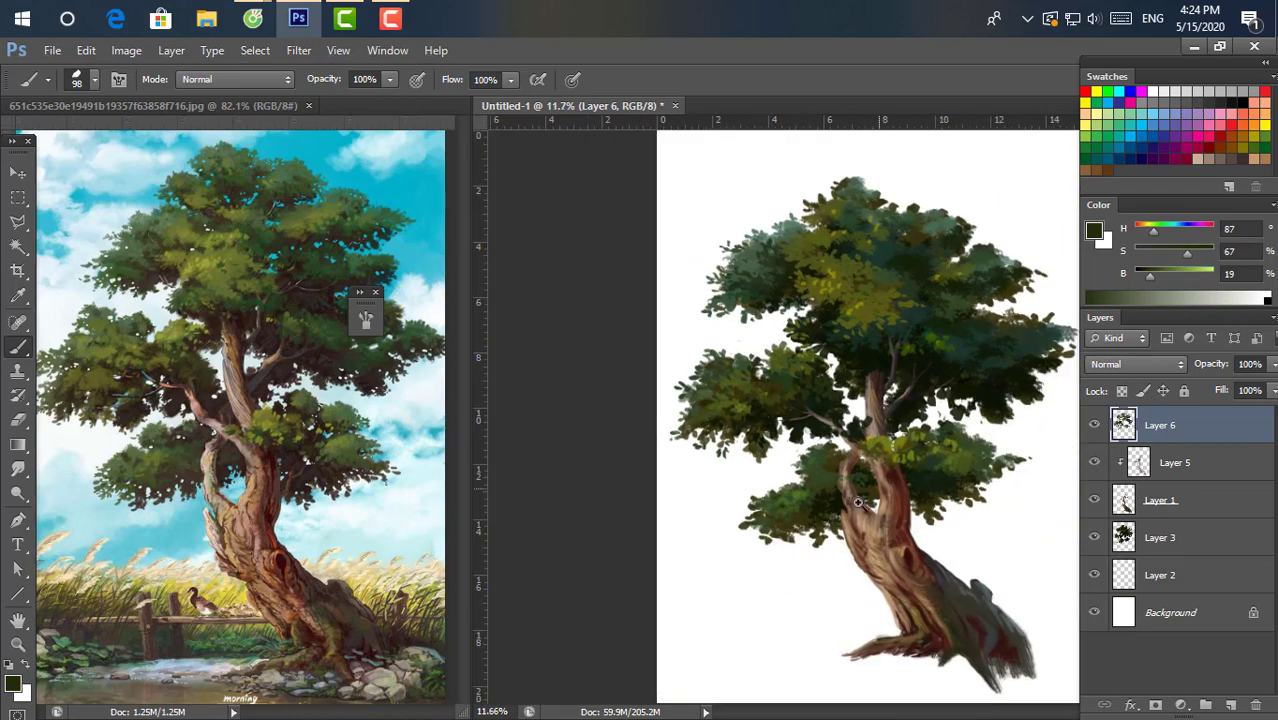
Paint dark green and olive leaf dabs along the lower clump's left and bottom edges.
scroll(700, 400, up, 5)
click(1094, 426)
alt+click(826, 448)
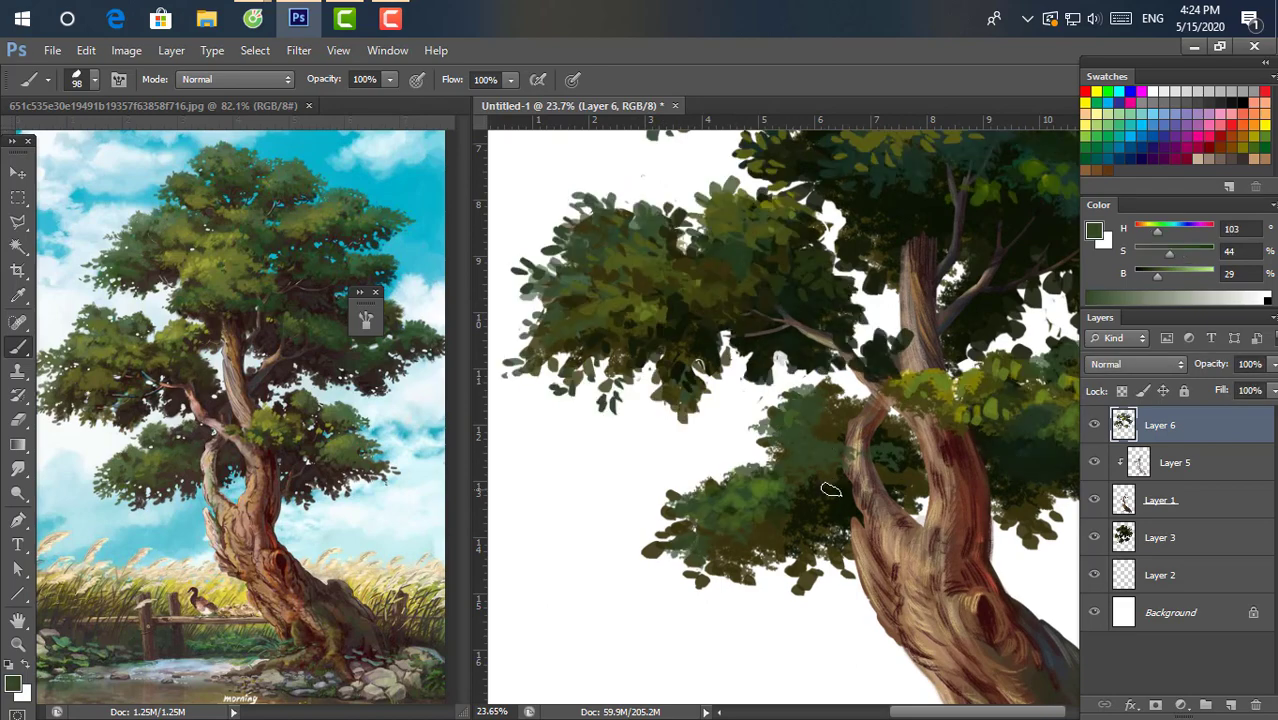
mouse_move(652, 524)
mouse_down()
mouse_move(686, 516)
mouse_move(647, 512)
mouse_move(695, 557)
mouse_move(690, 585)
mouse_move(777, 529)
mouse_up()
alt+click(728, 492)
alt+click(808, 425)
mouse_move(730, 592)
mouse_down()
mouse_move(745, 566)
mouse_move(775, 575)
mouse_move(745, 598)
mouse_move(790, 556)
mouse_up()
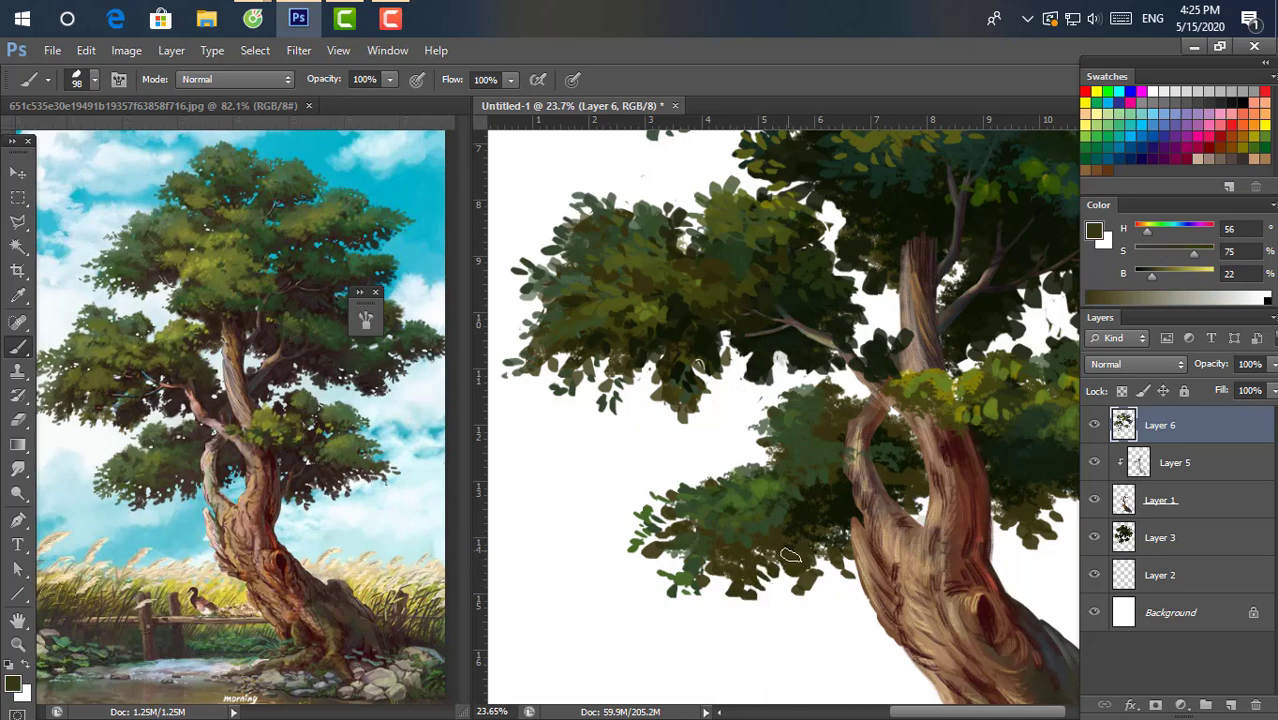
Mix a darkened blue-grey teal, enlarge the brush, and paint shadow in the foliage by the trunk.
alt+click(802, 519)
click(1176, 127)
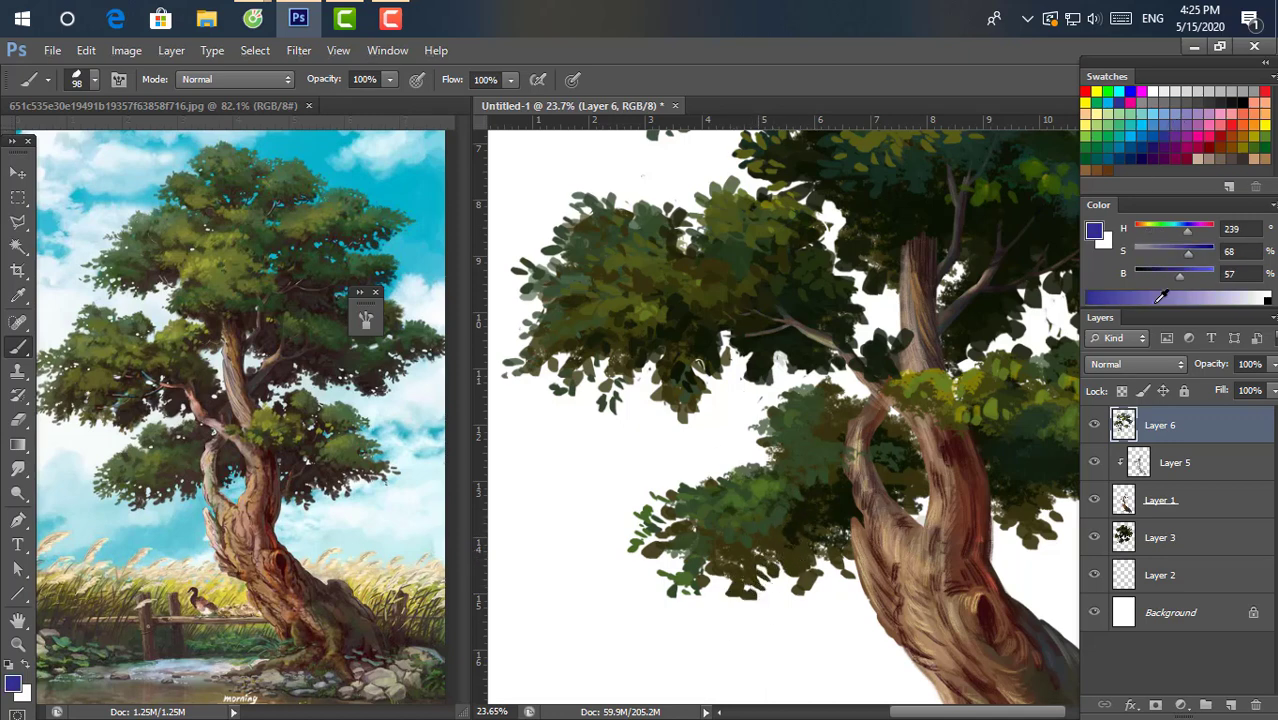
click(1158, 252)
drag(1179, 231, 1172, 231)
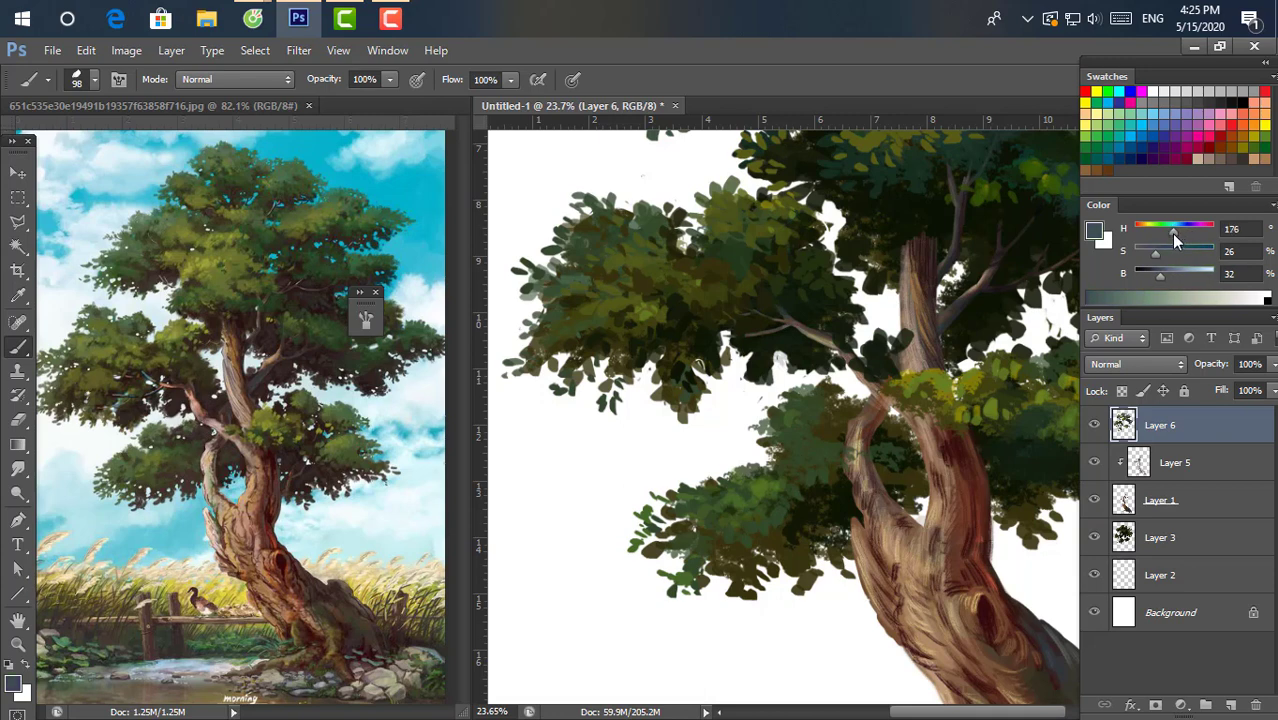
click(1151, 276)
key(bracketright)
key(bracketright)
key(bracketright)
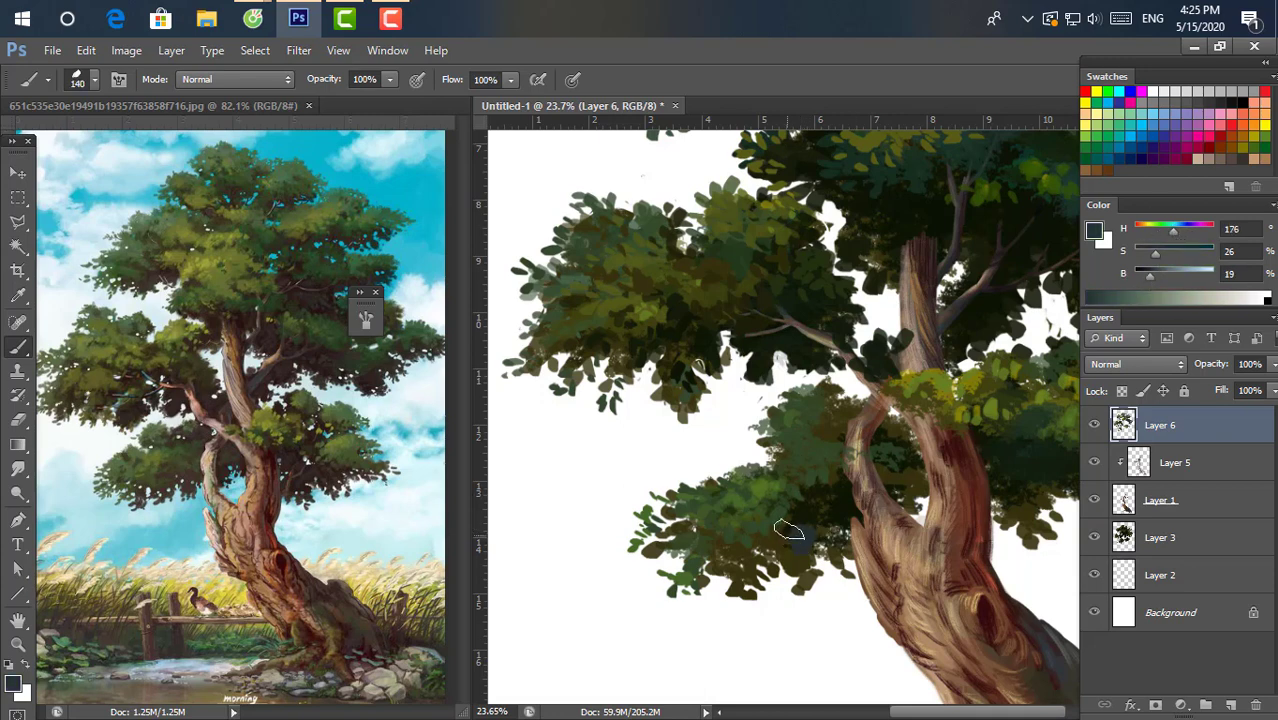
click(1146, 276)
drag(803, 520, 838, 538)
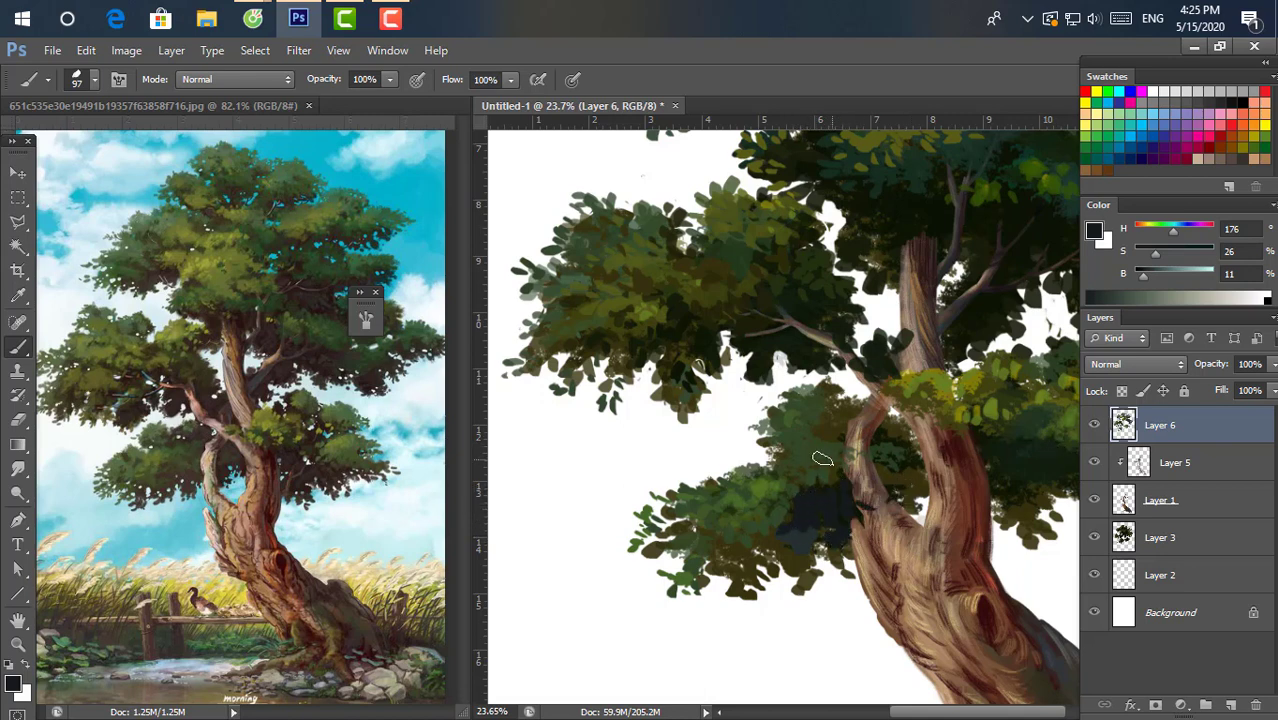
Switch between Layer 3 and Layer 6, sample dark teal, and dab shadow into the bush.
scroll(822, 514, down, 2)
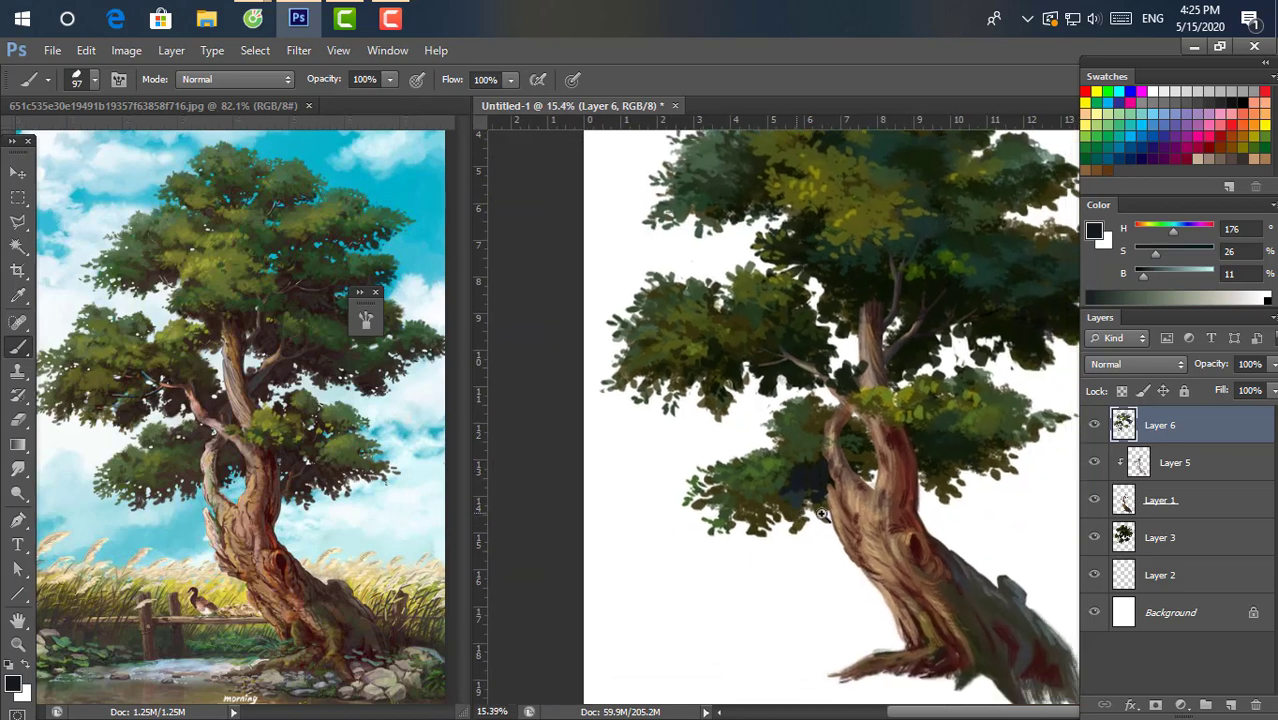
scroll(822, 514, up, 2)
click(1198, 540)
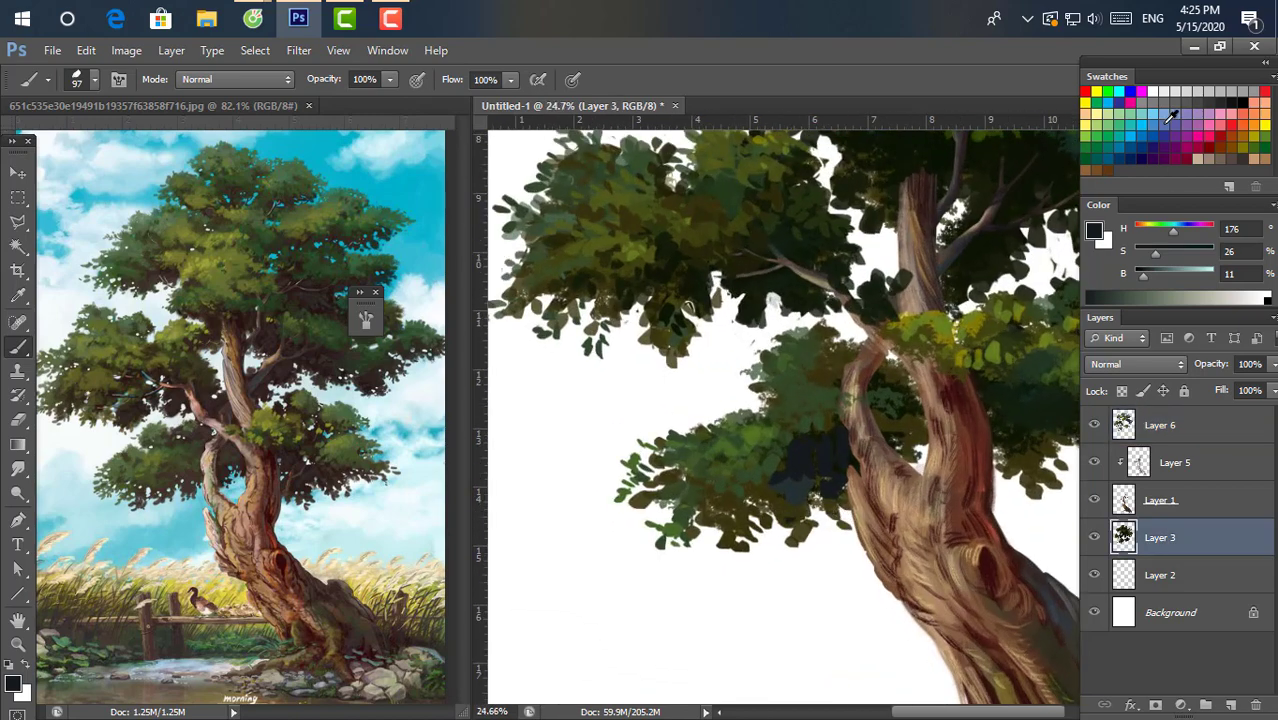
click(1165, 120)
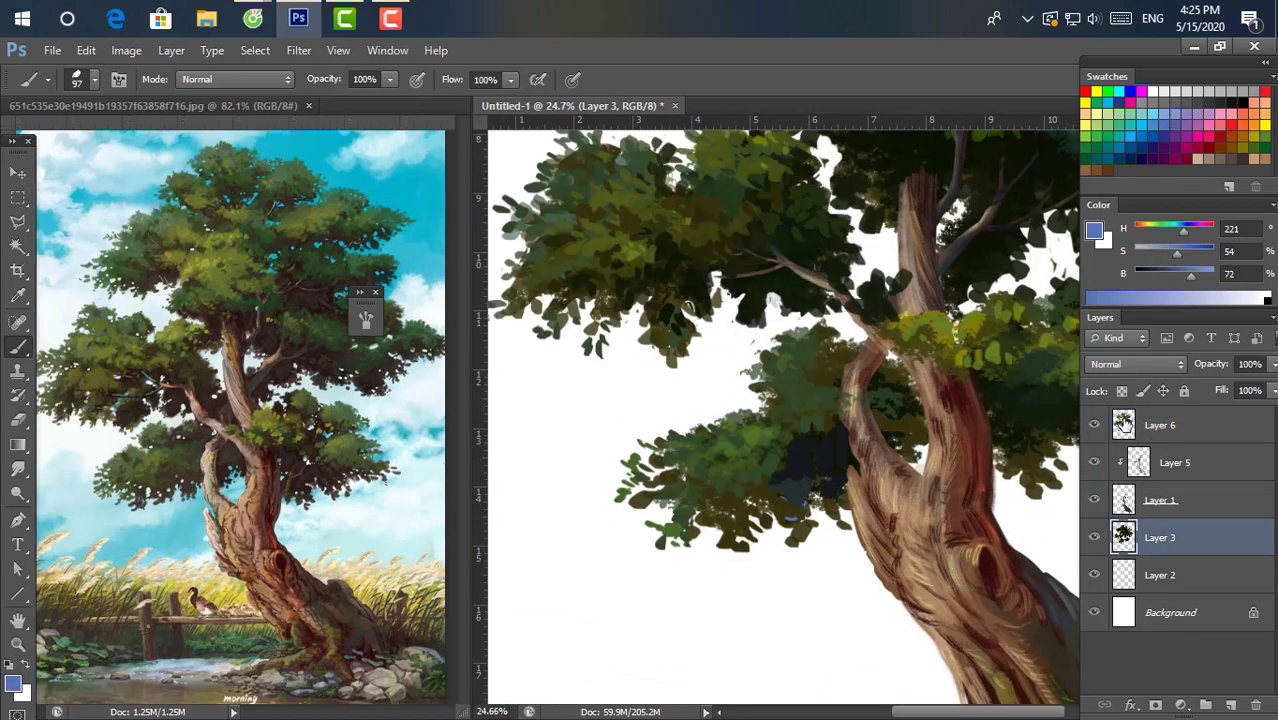
click(1110, 432)
drag(791, 513, 798, 511)
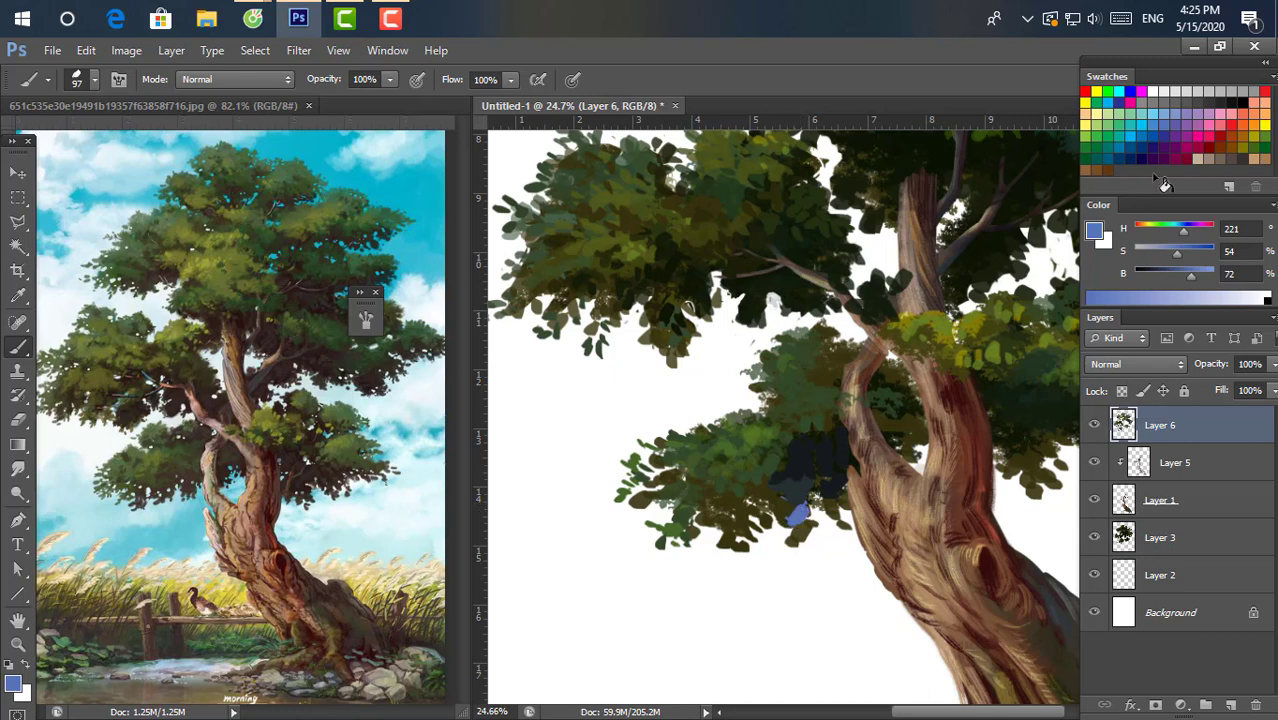
click(1160, 537)
alt+click(794, 490)
drag(1163, 276, 1145, 274)
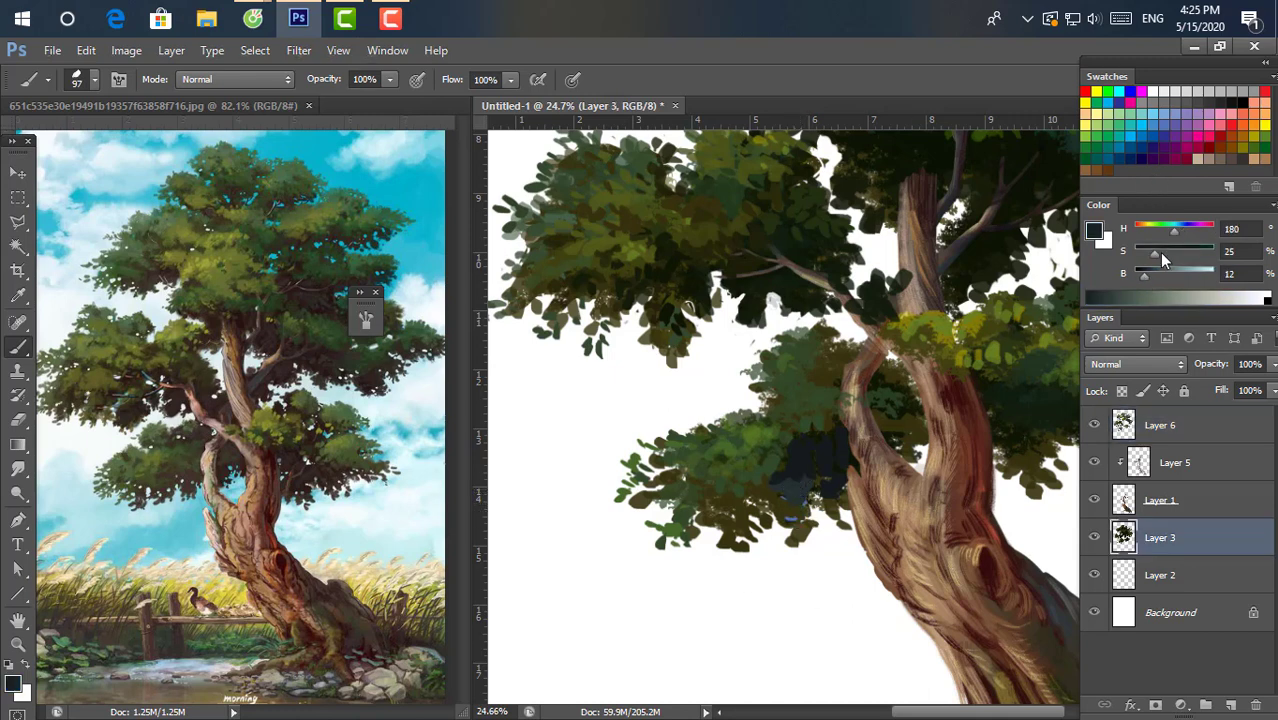
key(alt+period)
click(798, 500)
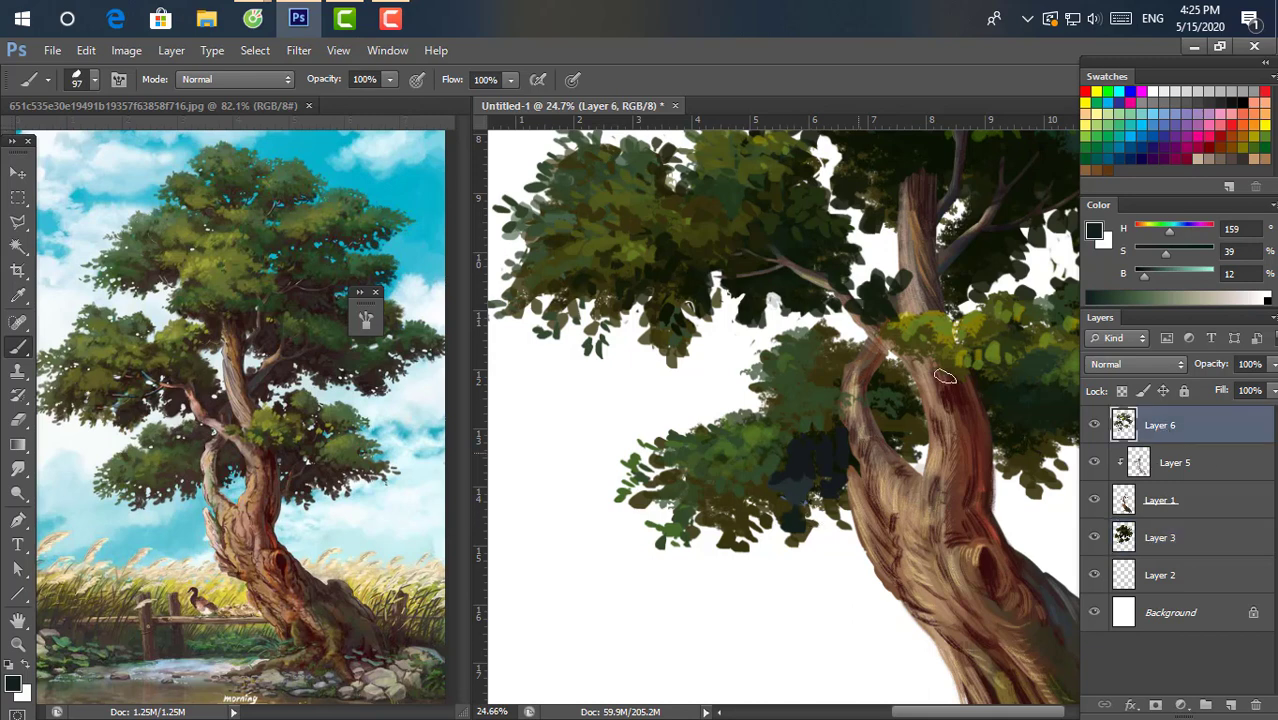
Make the colour darker and duller and extend the shadow left and beside the trunk.
click(1157, 276)
click(1166, 234)
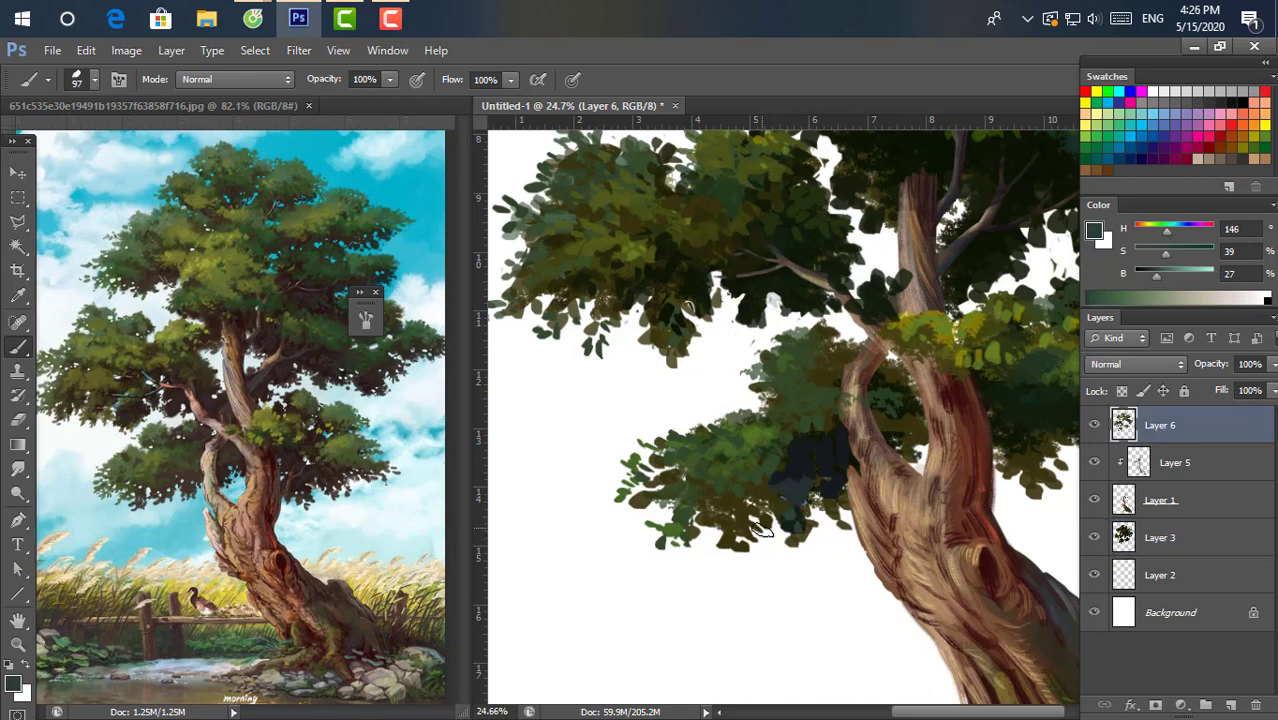
click(1155, 251)
click(1147, 275)
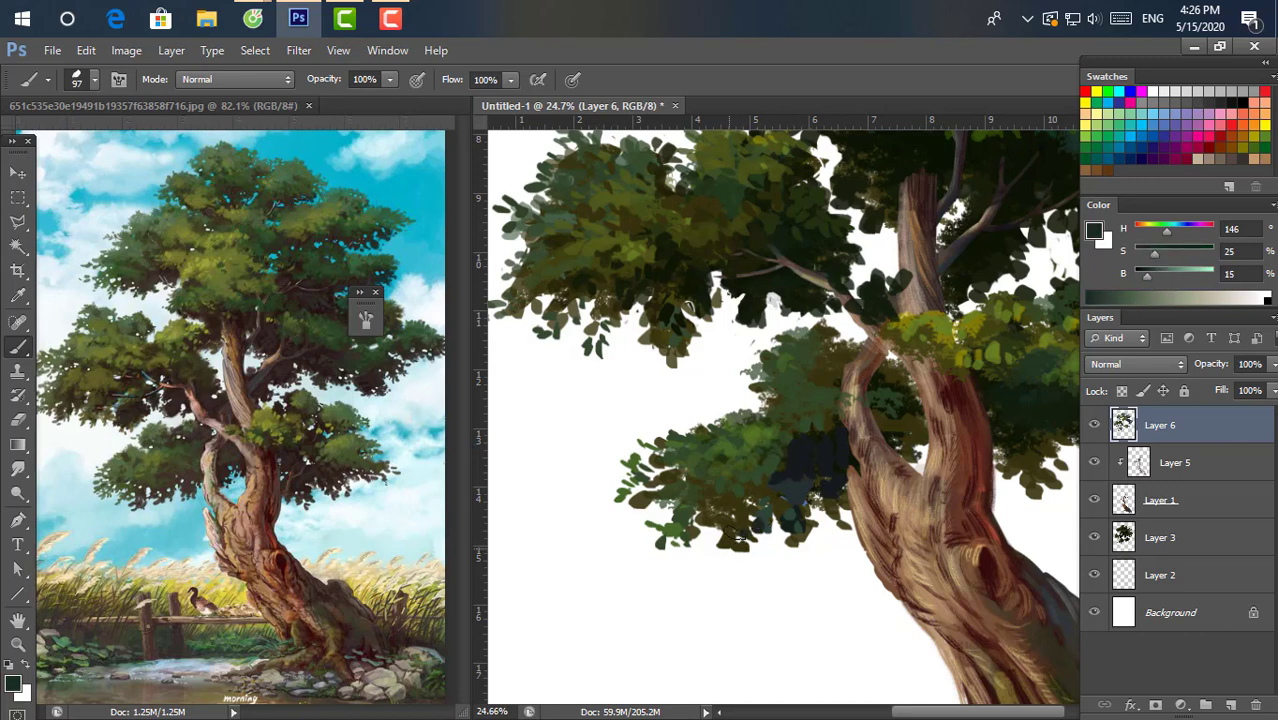
mouse_move(742, 538)
mouse_down()
mouse_move(730, 512)
mouse_move(780, 455)
mouse_move(779, 399)
mouse_move(807, 419)
mouse_move(839, 357)
mouse_move(793, 395)
mouse_up()
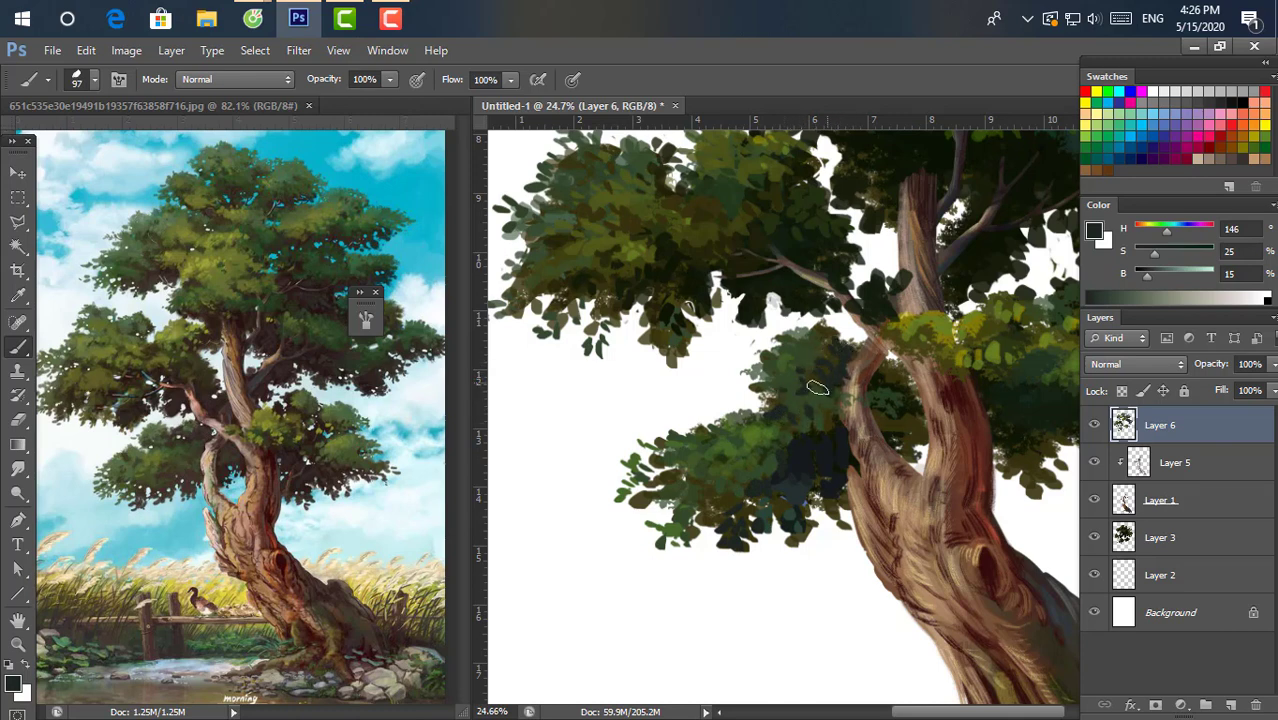
mouse_move(893, 393)
mouse_down()
mouse_move(884, 414)
mouse_move(918, 448)
mouse_move(912, 410)
mouse_move(893, 414)
mouse_move(925, 430)
mouse_up()
click(1143, 295)
Centre the trunk and cover the blue patch with dark teal strokes using a larger brush.
scroll(883, 441, down, 3)
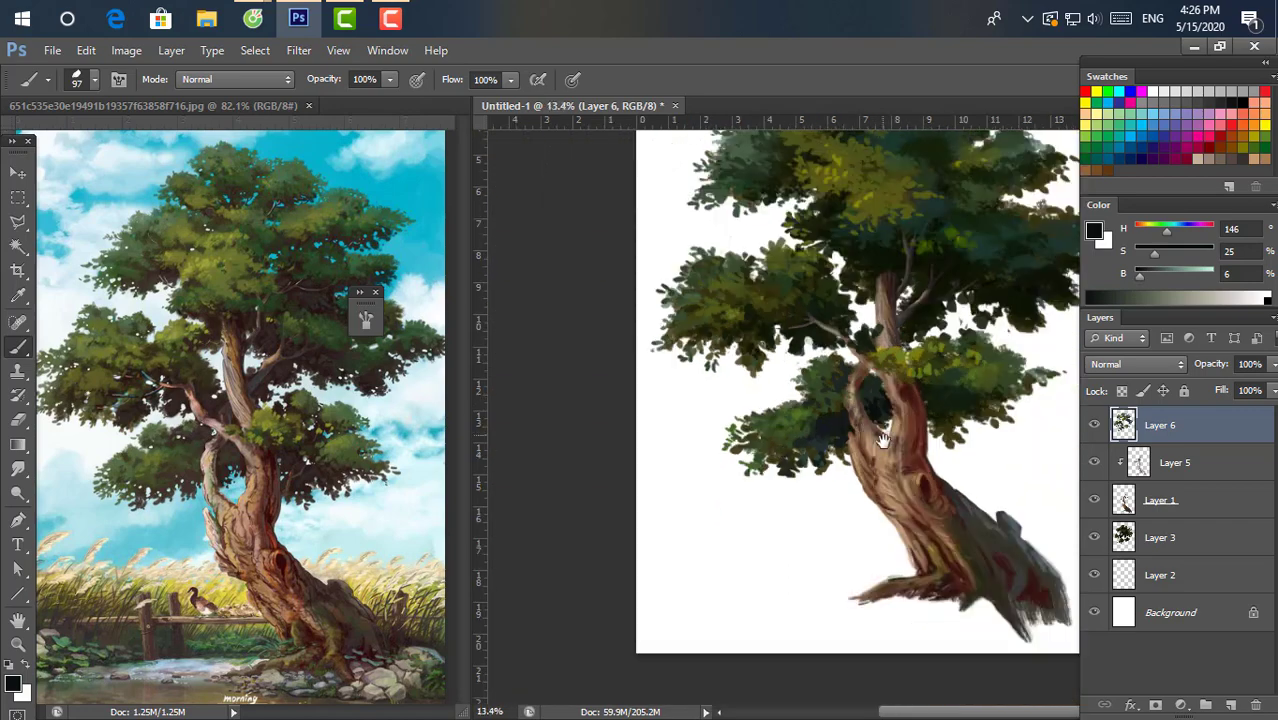
scroll(883, 441, up, 1)
scroll(900, 410, up, 2)
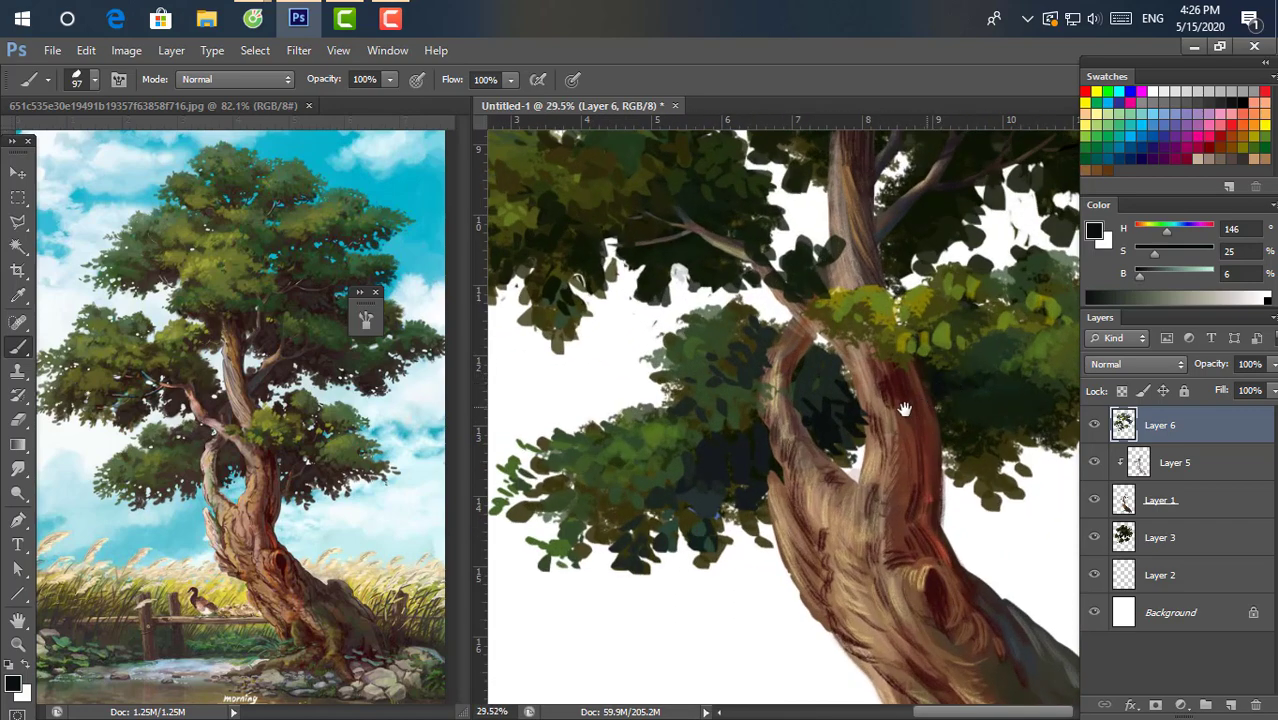
drag(903, 408, 814, 392)
click(1172, 238)
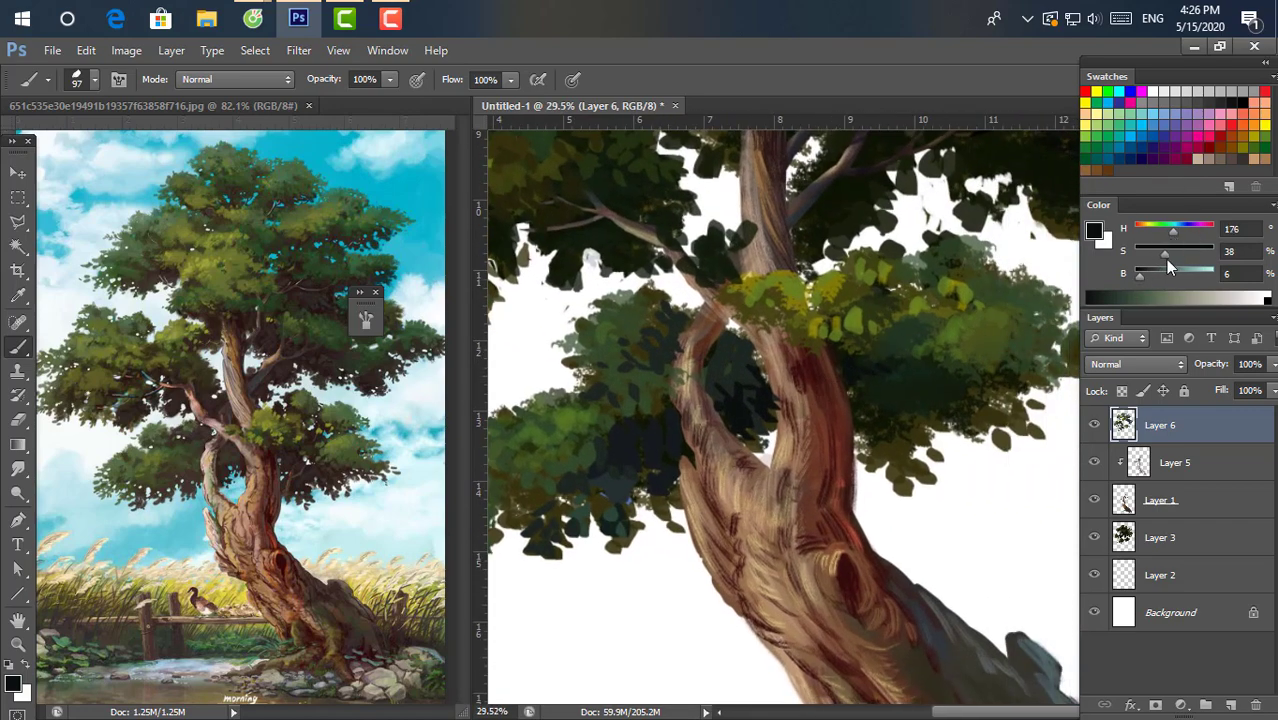
click(1153, 272)
key(period)
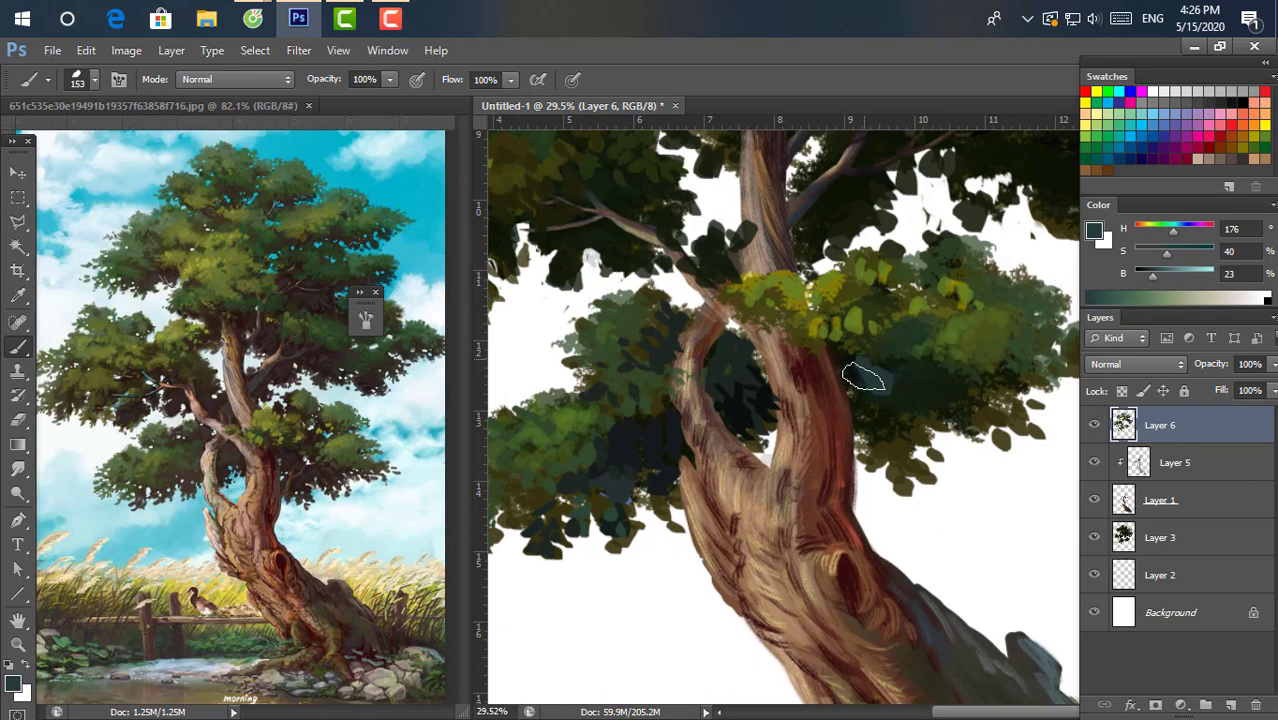
click(1143, 272)
drag(866, 378, 933, 323)
At 30% opacity, darken the foliage left and right of the trunk with sampled dark green.
key(bracketleft)
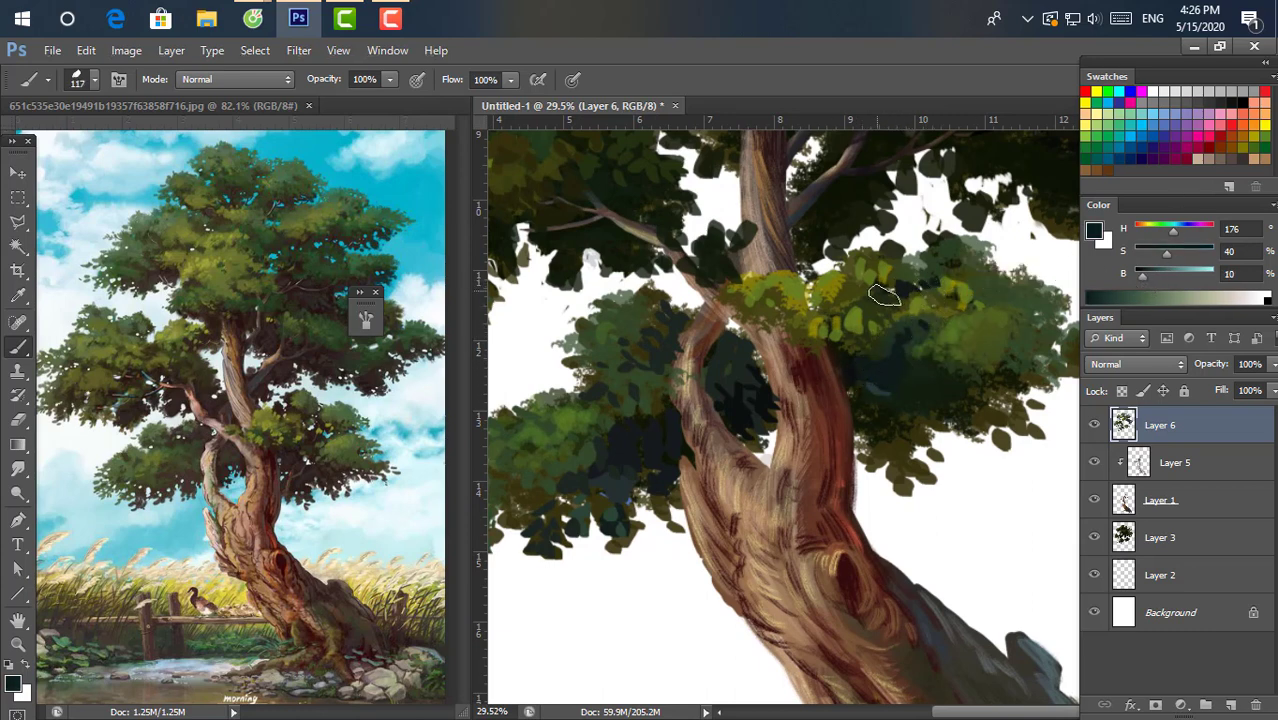
alt+click(876, 365)
key(3)
mouse_move(747, 400)
mouse_down()
mouse_move(742, 365)
mouse_move(745, 380)
mouse_up()
drag(646, 454, 682, 460)
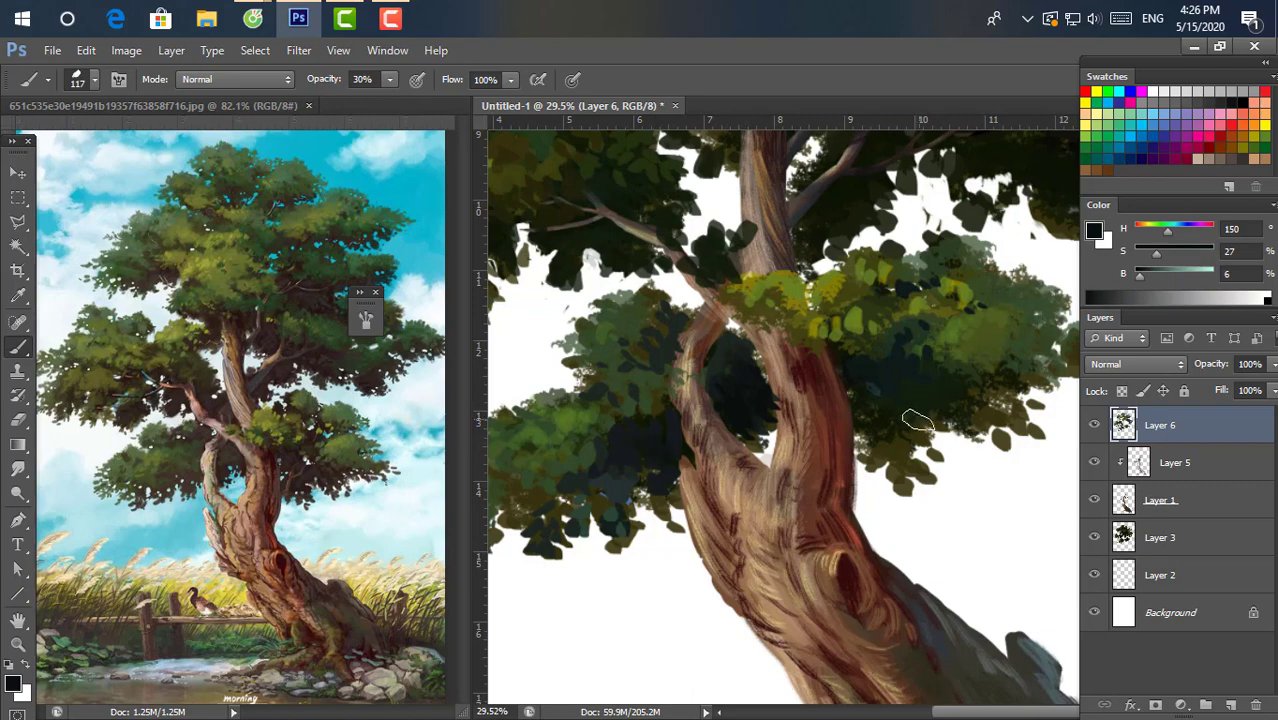
mouse_move(878, 392)
mouse_down()
mouse_move(941, 400)
mouse_move(1027, 368)
mouse_up()
Reset opacity, sample several greens with a smaller brush, and repaint the right foliage with darker dabs.
scroll(902, 345, down, 3)
alt+click(930, 349)
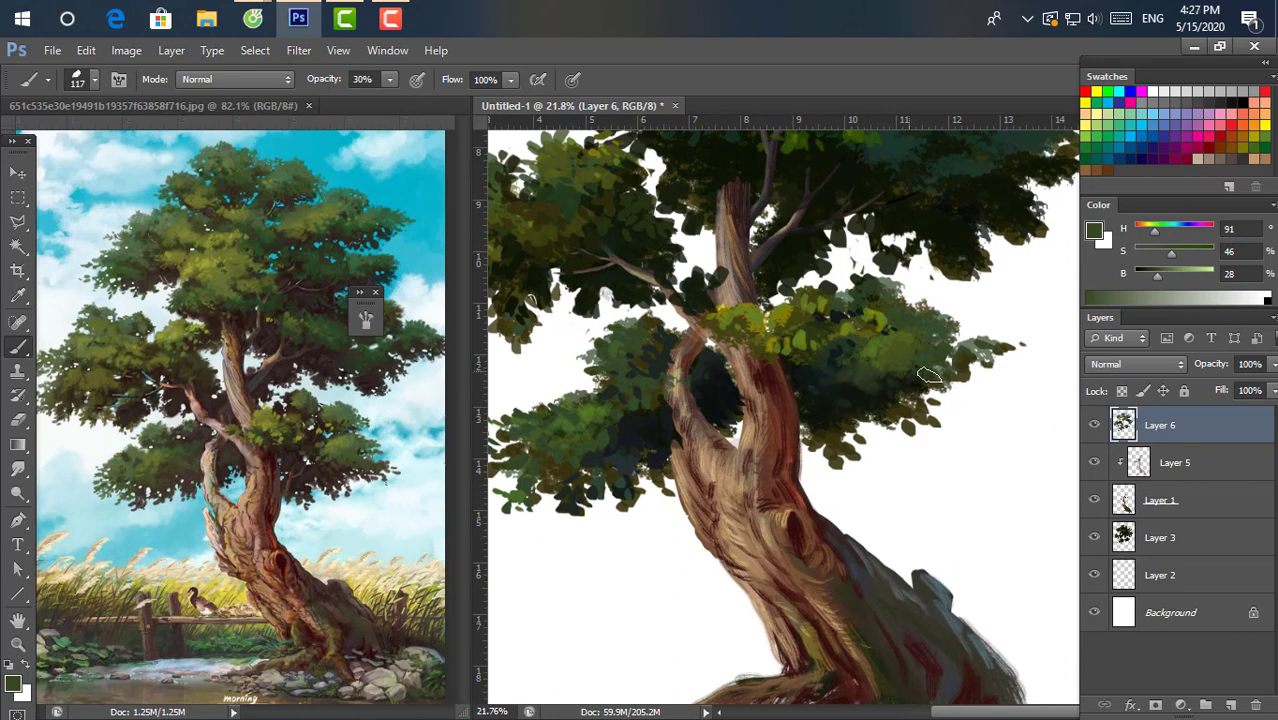
alt+click(865, 292)
key(0)
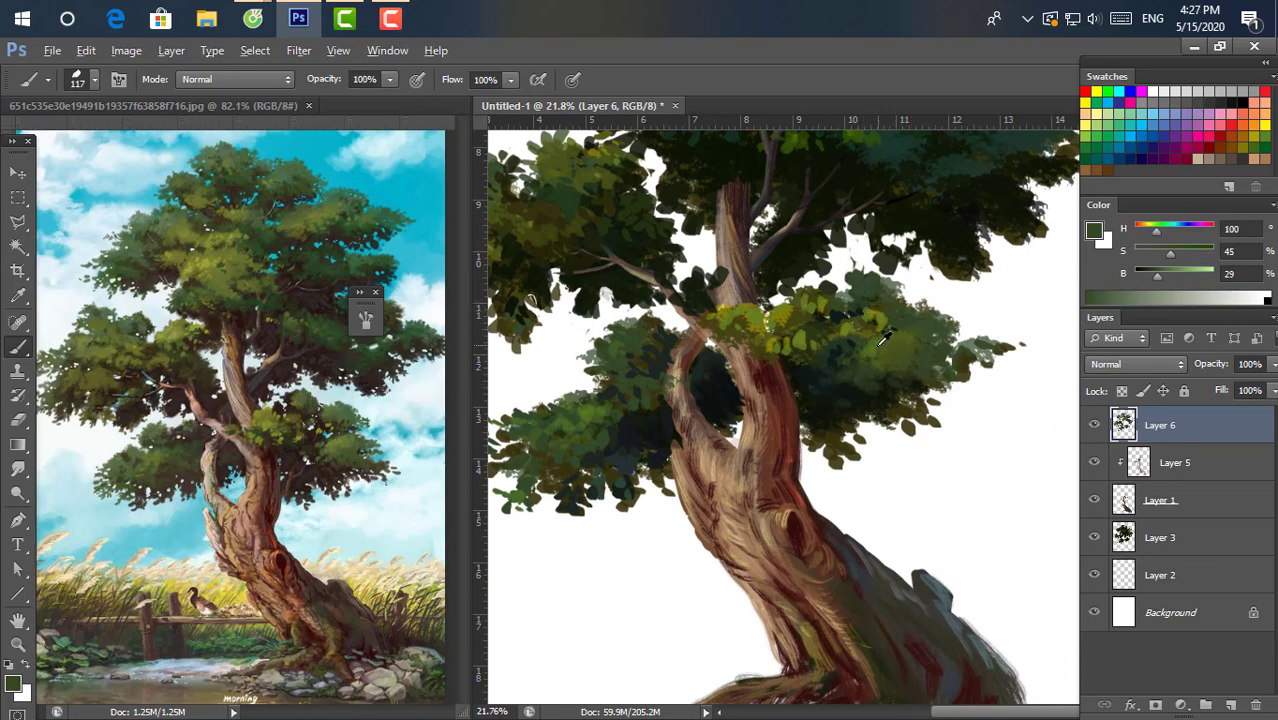
alt+click(868, 287)
key(bracketleft)
key(bracketleft)
key(bracketleft)
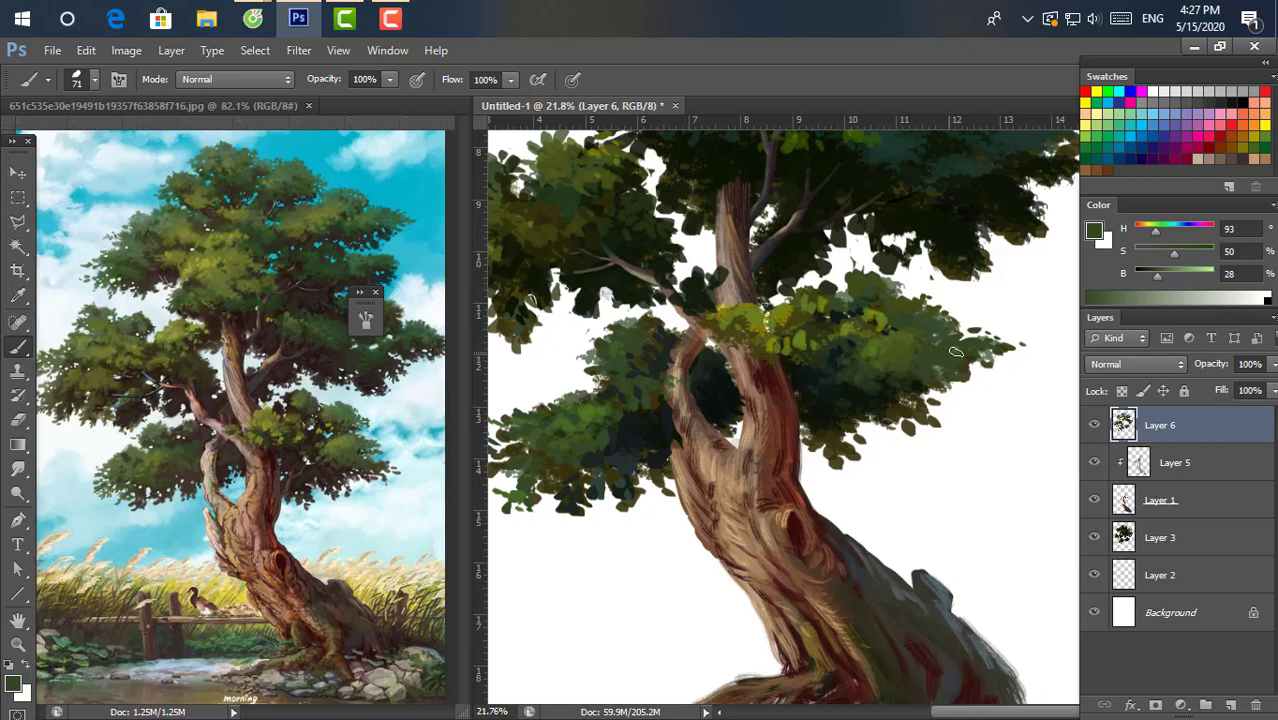
alt+click(886, 334)
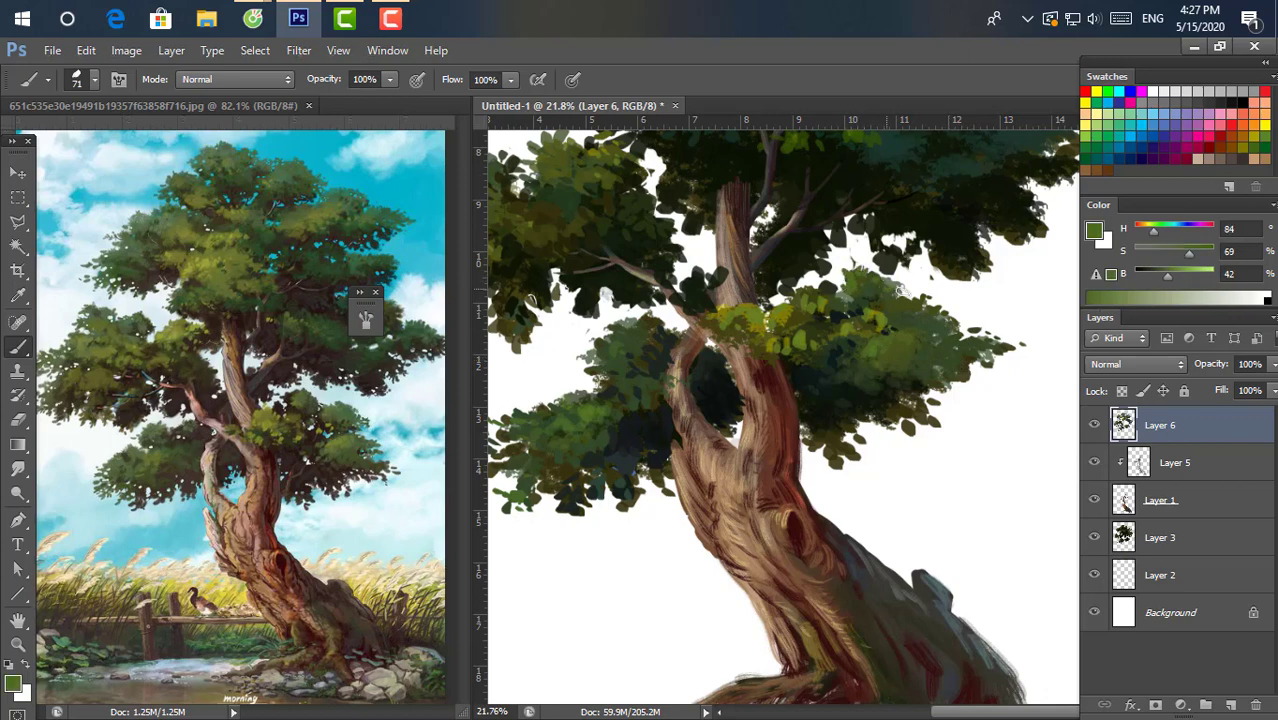
alt+click(890, 292)
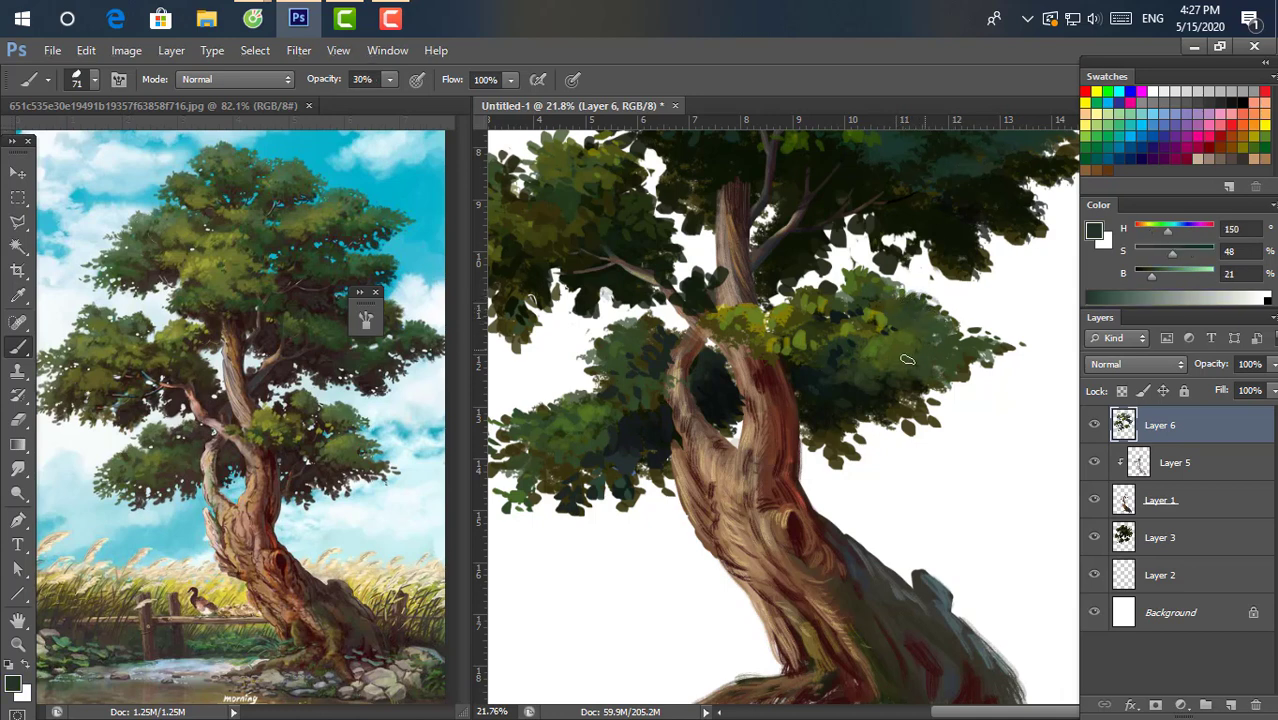
alt+click(925, 301)
alt+click(720, 366)
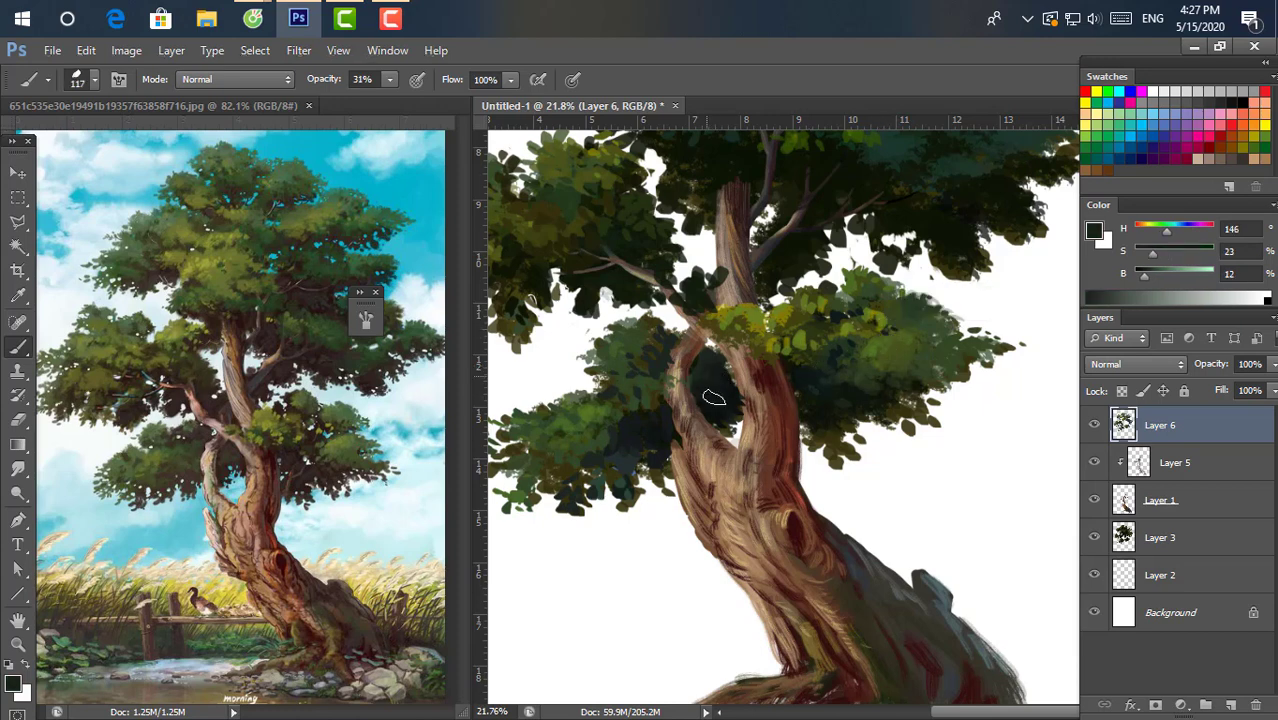
mouse_move(889, 315)
mouse_down()
mouse_move(885, 337)
mouse_move(832, 357)
mouse_move(867, 409)
mouse_move(827, 446)
mouse_move(905, 403)
mouse_move(845, 423)
mouse_up()
Paint dark leaf strokes into the left bush at 100% opacity.
scroll(640, 390, up, 2)
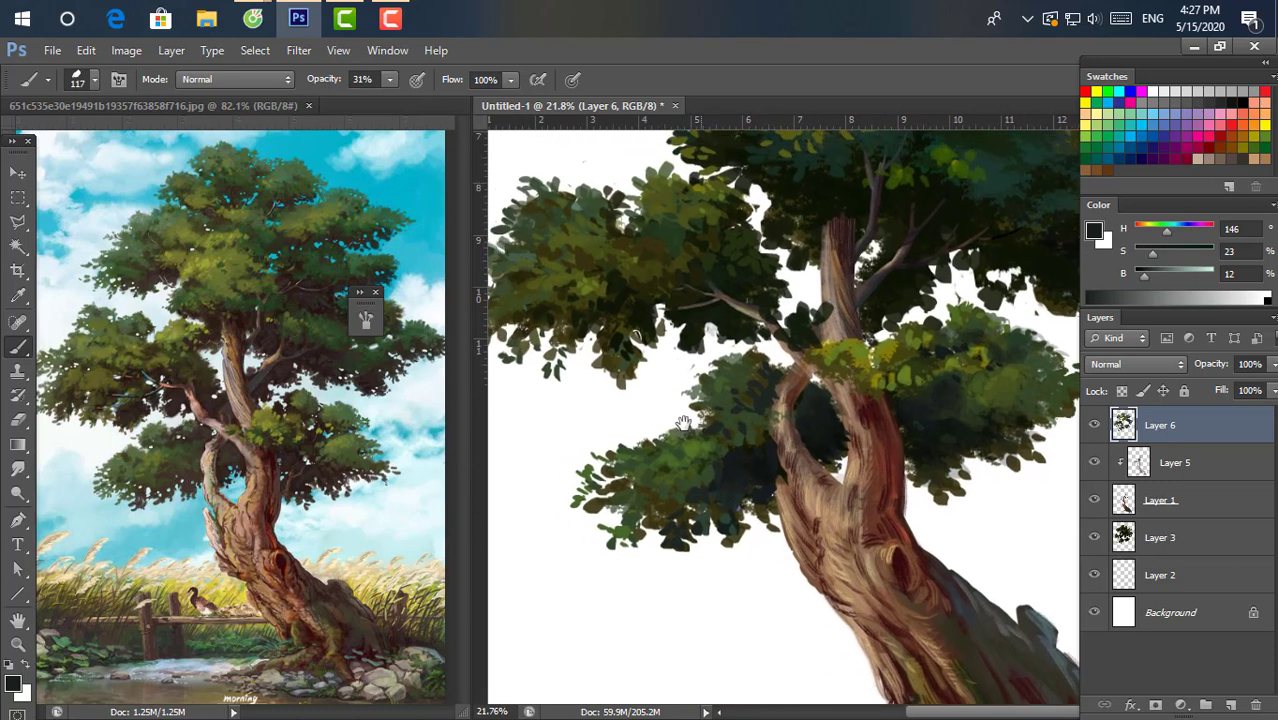
scroll(645, 360, left, 3)
key(0)
mouse_move(645, 352)
mouse_down()
mouse_move(618, 372)
mouse_move(560, 372)
mouse_up()
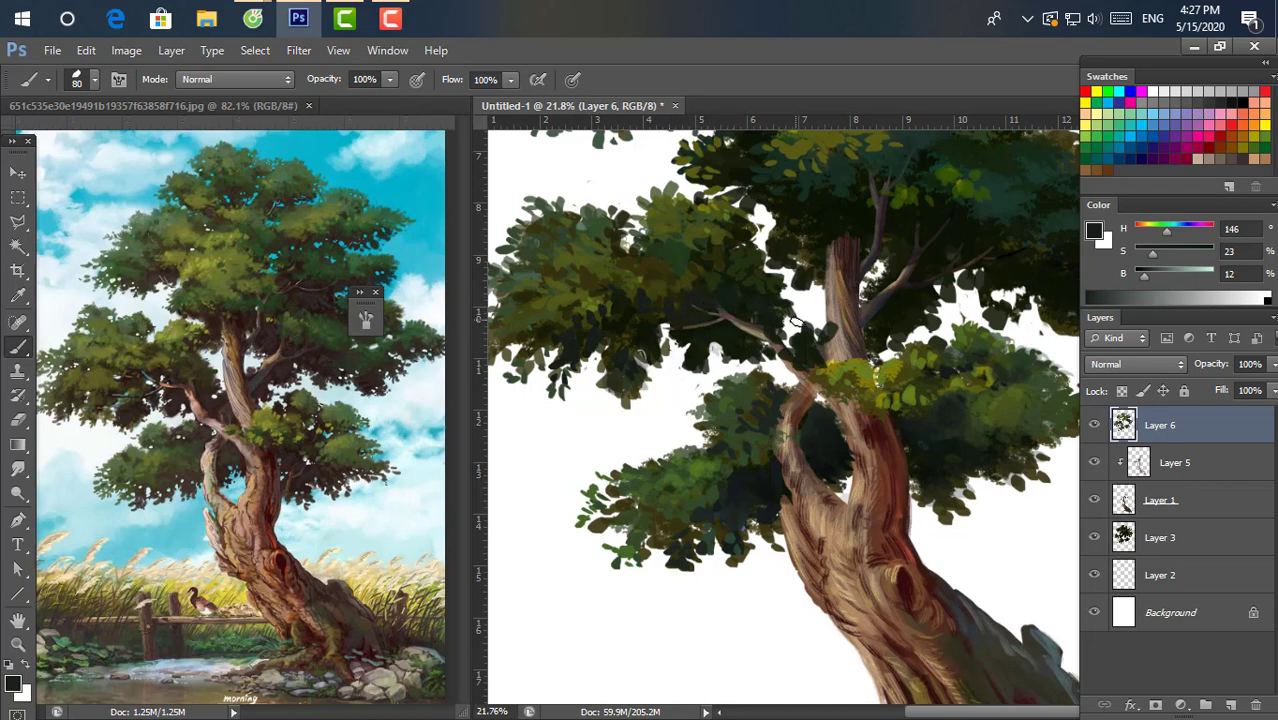
scroll(776, 349, down, 1)
scroll(770, 305, down, 1)
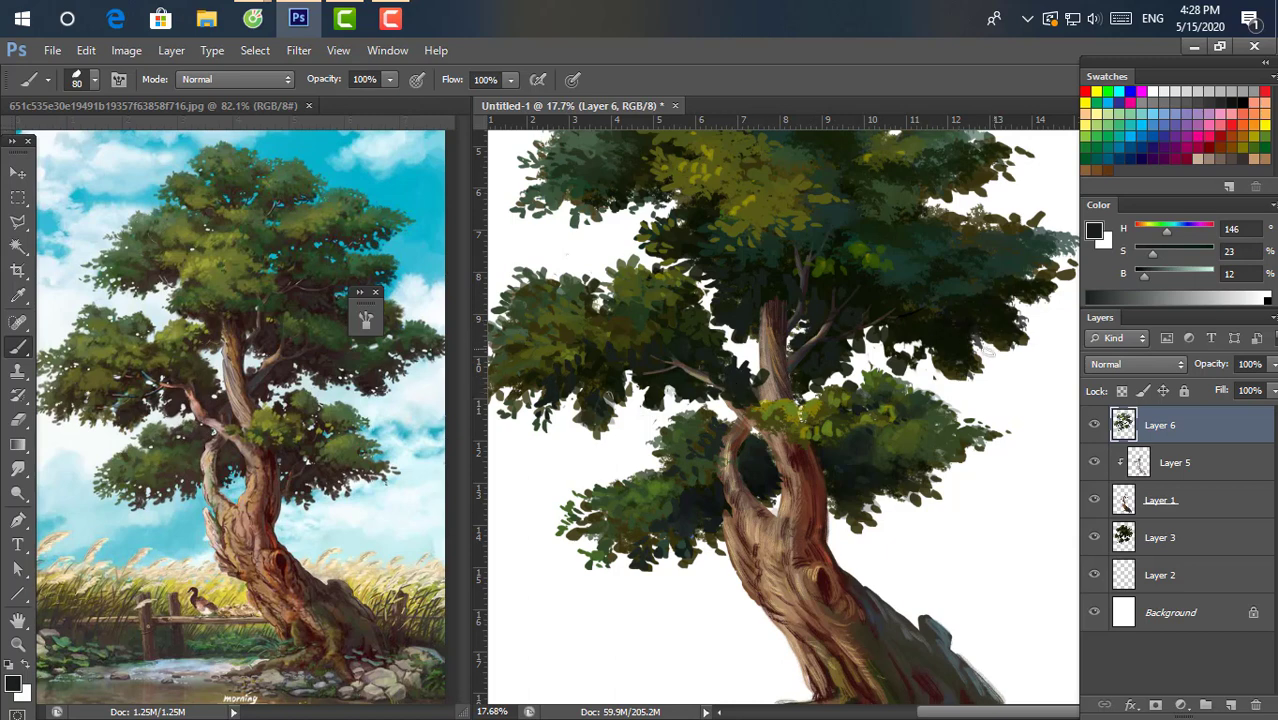
Lightly erase paint along the branch, then return to the Brush tool.
key(e)
drag(740, 408, 709, 374)
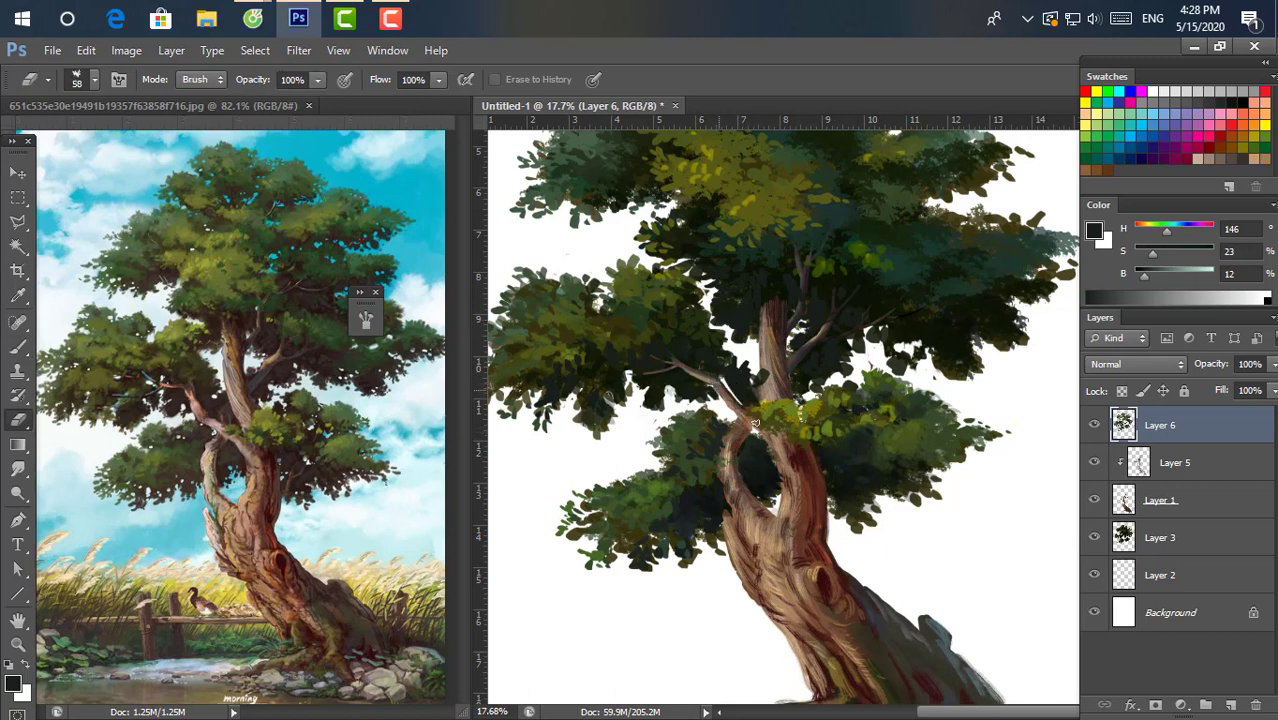
key(b)
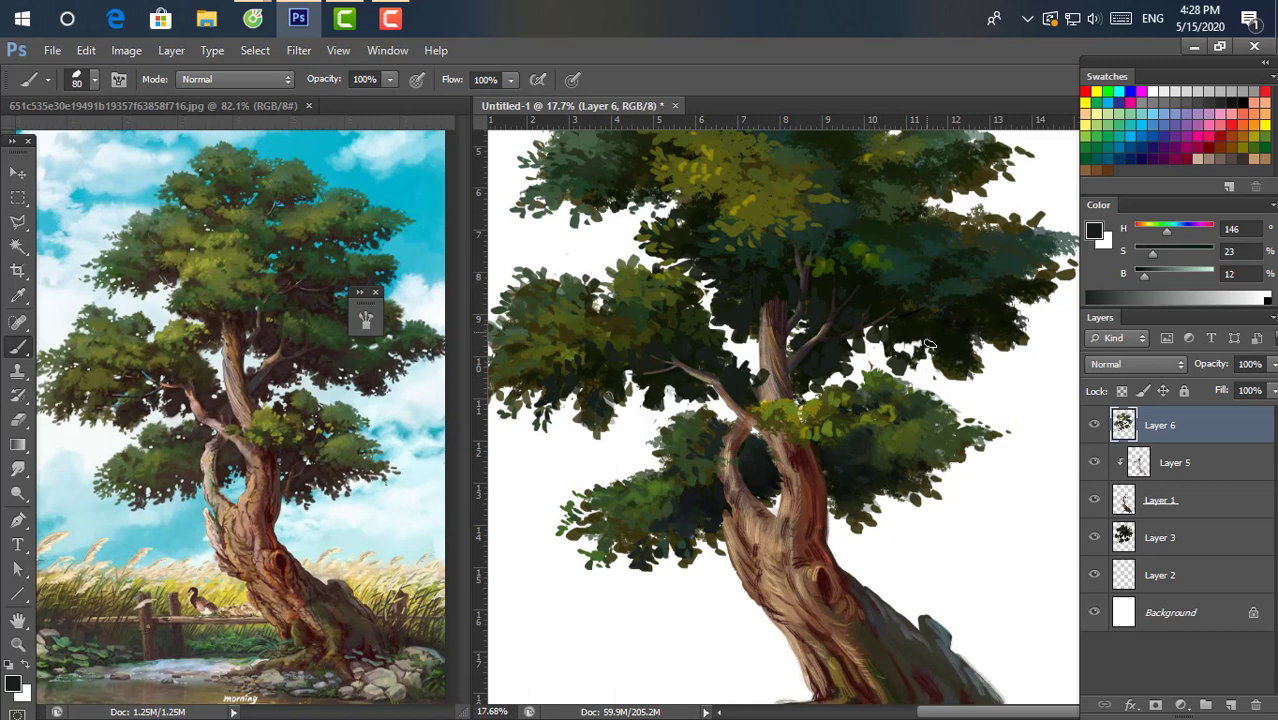
Pan to the upper canopy and extend its right edge with sampled dark teal-green leaf strokes.
drag(885, 347, 846, 385)
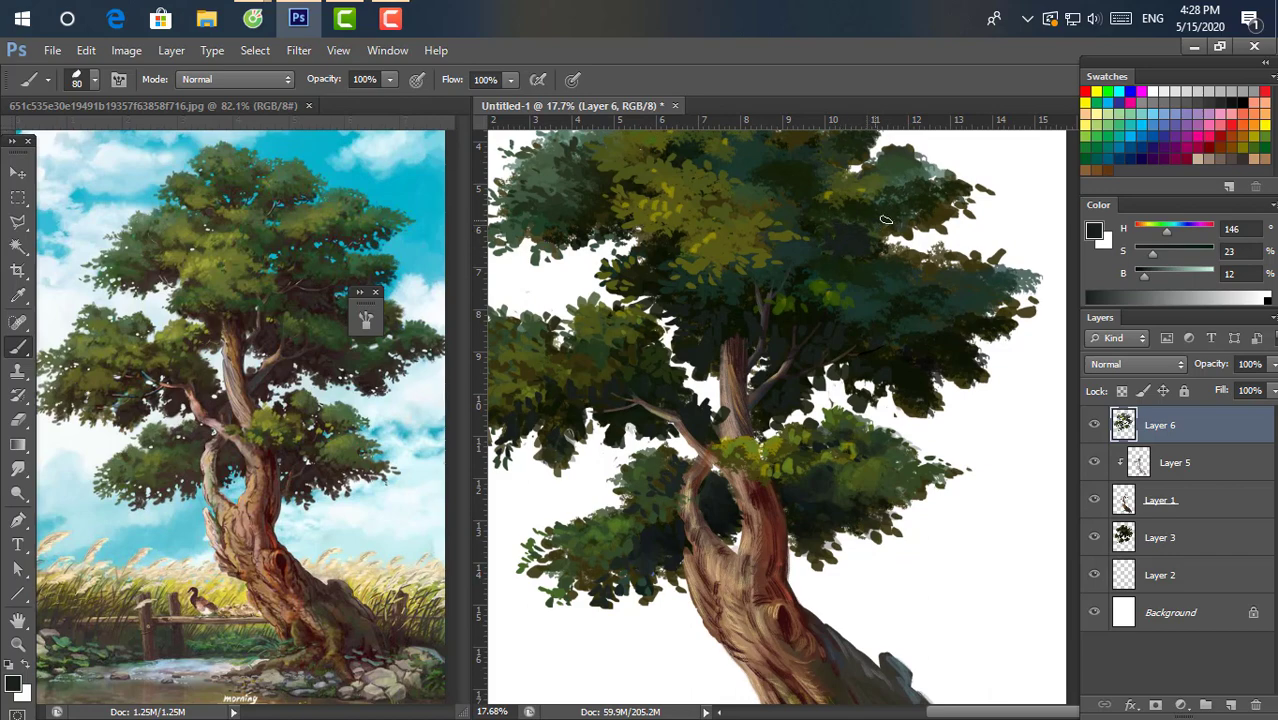
mouse_move(884, 366)
mouse_down()
mouse_move(886, 294)
mouse_move(922, 340)
mouse_move(940, 330)
mouse_move(912, 348)
mouse_move(857, 329)
mouse_up()
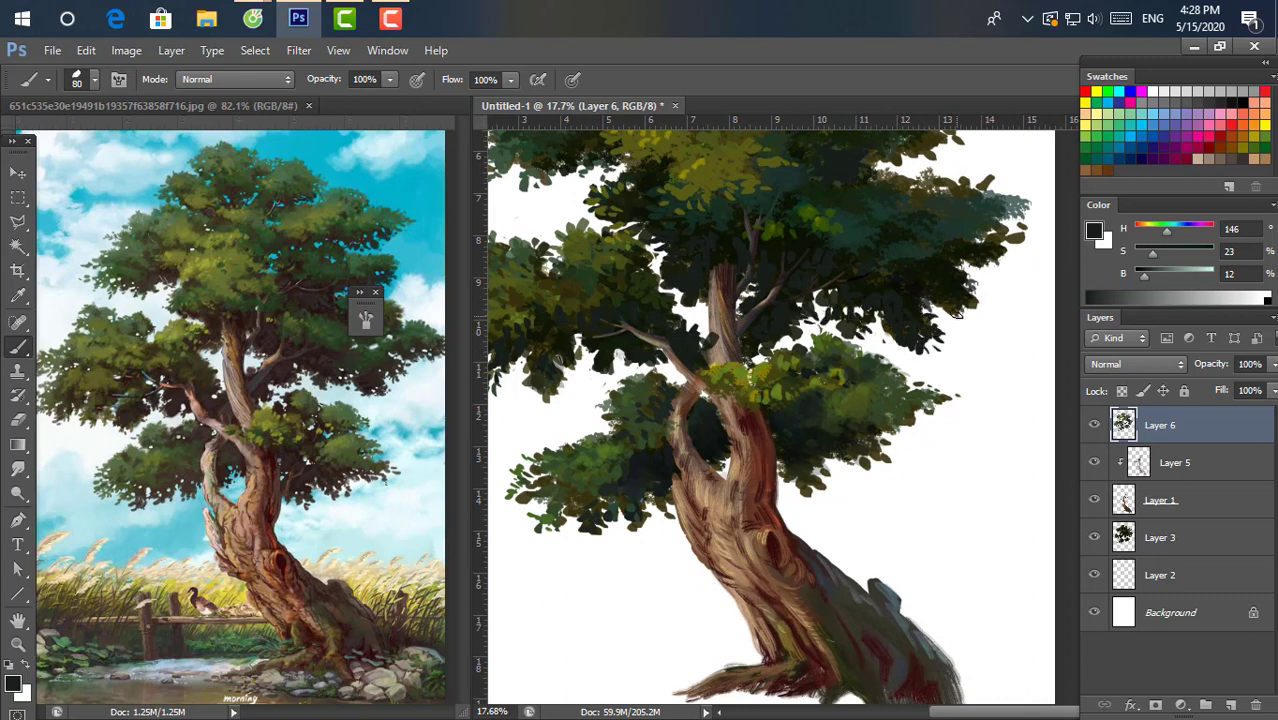
mouse_move(960, 326)
mouse_down()
mouse_move(986, 314)
mouse_move(915, 312)
mouse_up()
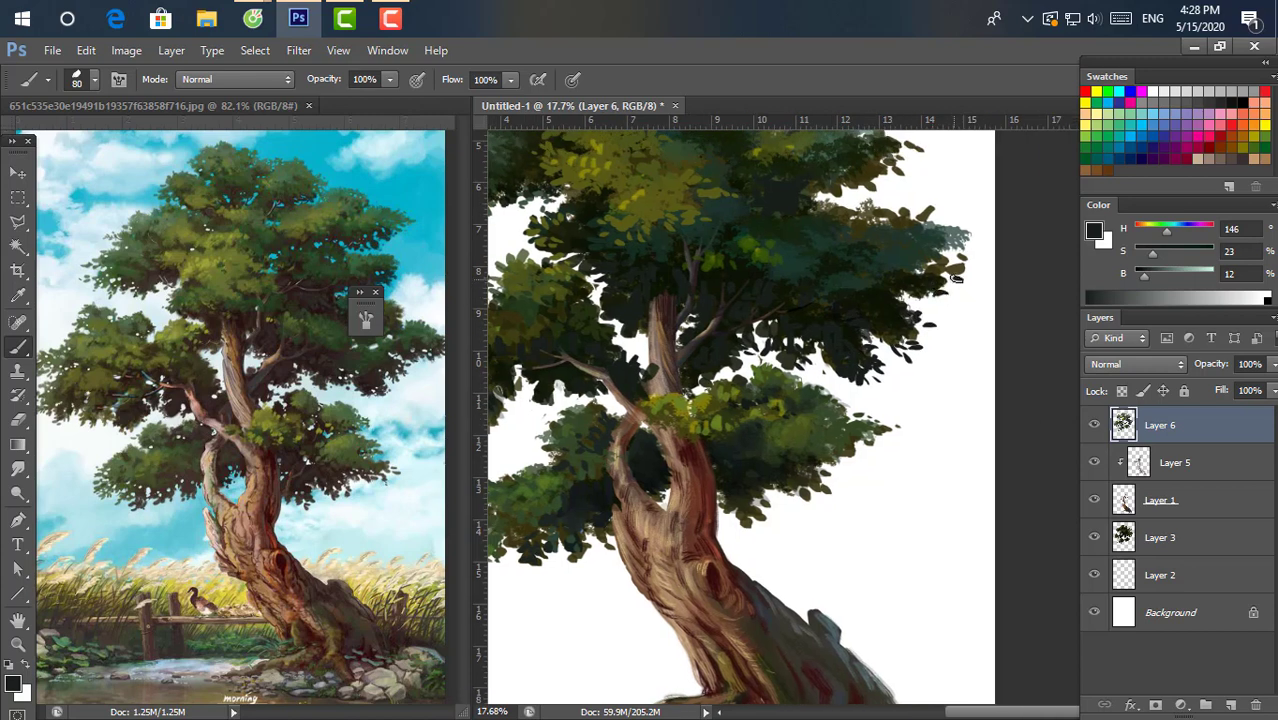
mouse_move(958, 252)
mouse_down()
mouse_move(978, 275)
mouse_move(958, 285)
mouse_up()
click(1157, 273)
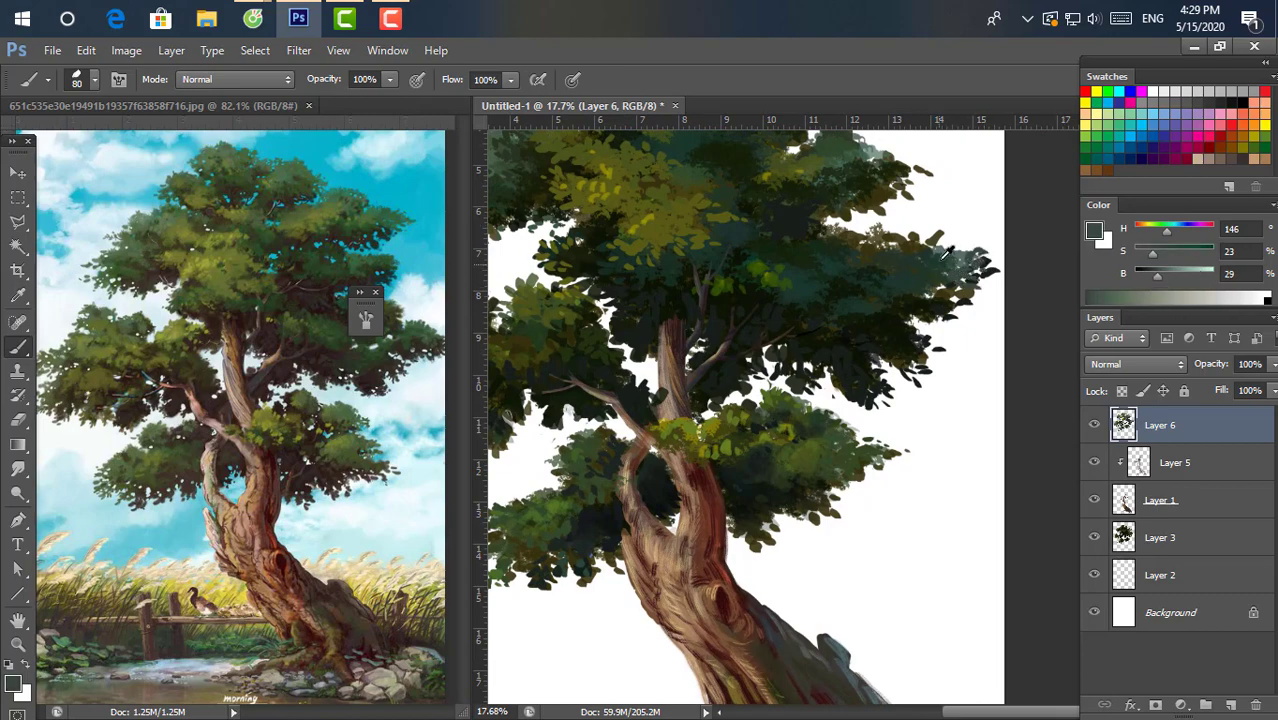
alt+click(945, 255)
mouse_move(914, 252)
mouse_down()
mouse_move(1035, 287)
mouse_move(1005, 255)
mouse_move(1018, 262)
mouse_move(1010, 272)
mouse_move(965, 282)
mouse_move(1015, 290)
mouse_up()
alt+click(965, 285)
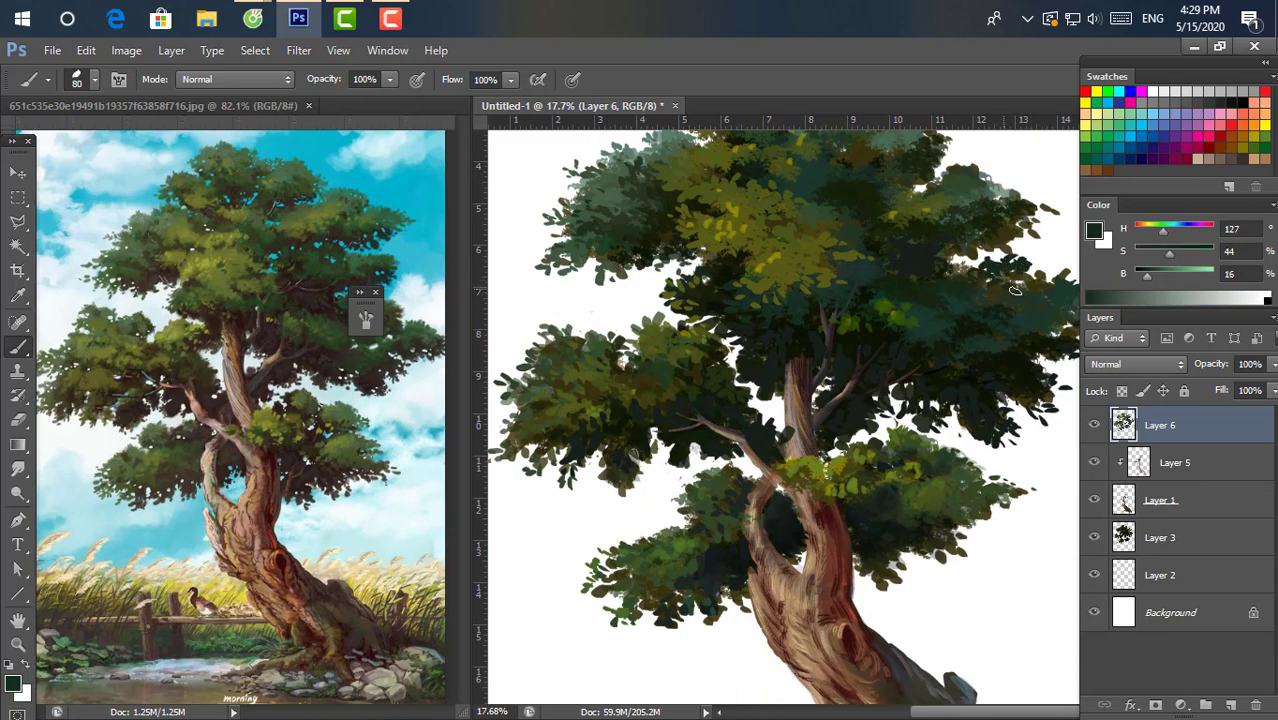
scroll(1015, 289, down, 2)
Bring the upper crown into view and paint light grey-green leaf strokes on its top right.
scroll(919, 467, down, 2)
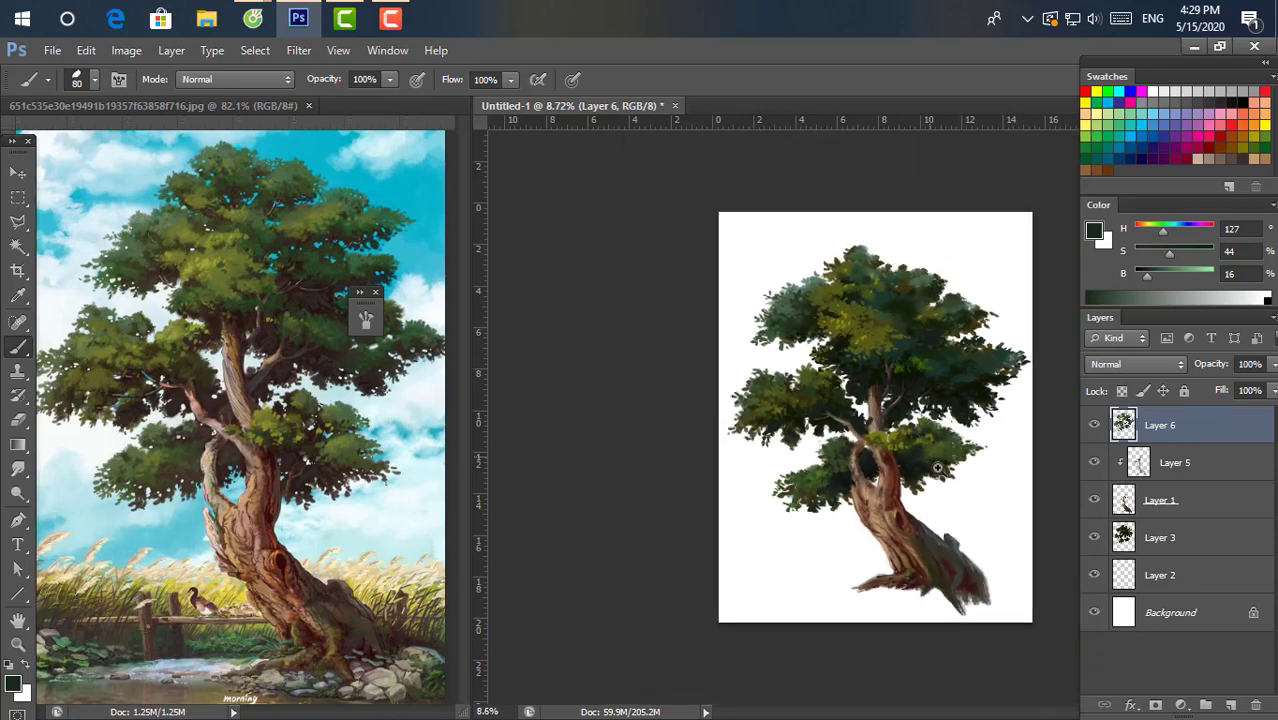
key(v)
scroll(975, 478, up, 3)
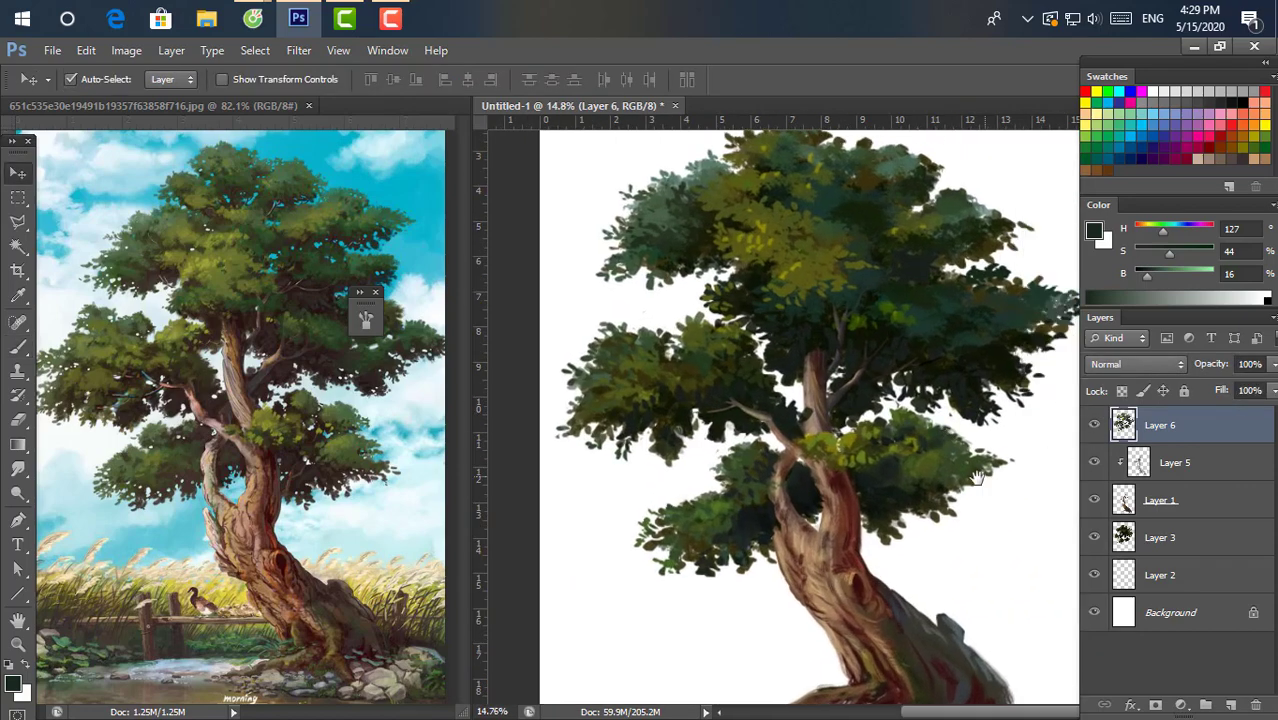
drag(975, 478, 947, 524)
key(b)
alt+click(852, 222)
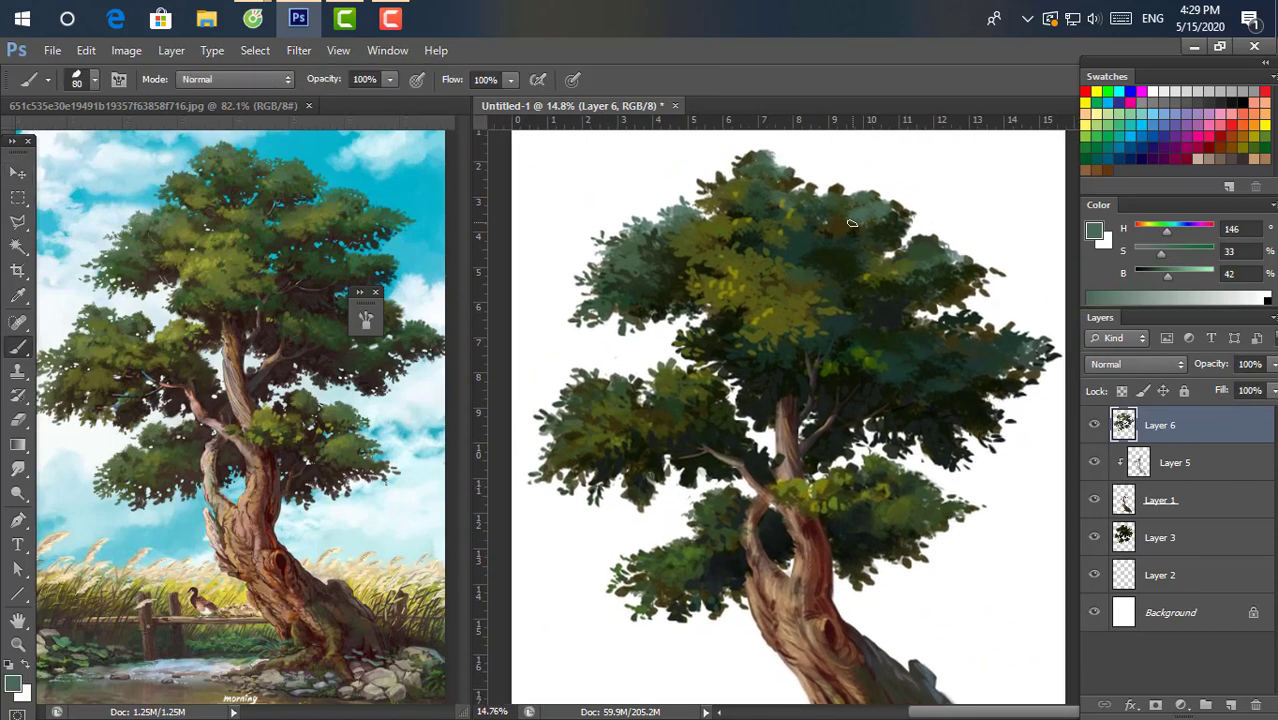
mouse_move(843, 208)
mouse_down()
mouse_move(858, 190)
mouse_move(892, 196)
mouse_up()
scroll(886, 205, up, 2)
mouse_move(962, 250)
mouse_down()
mouse_move(1008, 274)
mouse_move(932, 266)
mouse_move(1014, 288)
mouse_up()
Dab very dark and medium-dark green leaves along the upper-right edge and top of the crown.
alt+click(966, 278)
scroll(980, 280, right, 1)
drag(715, 287, 927, 357)
alt+click(900, 355)
alt+click(906, 368)
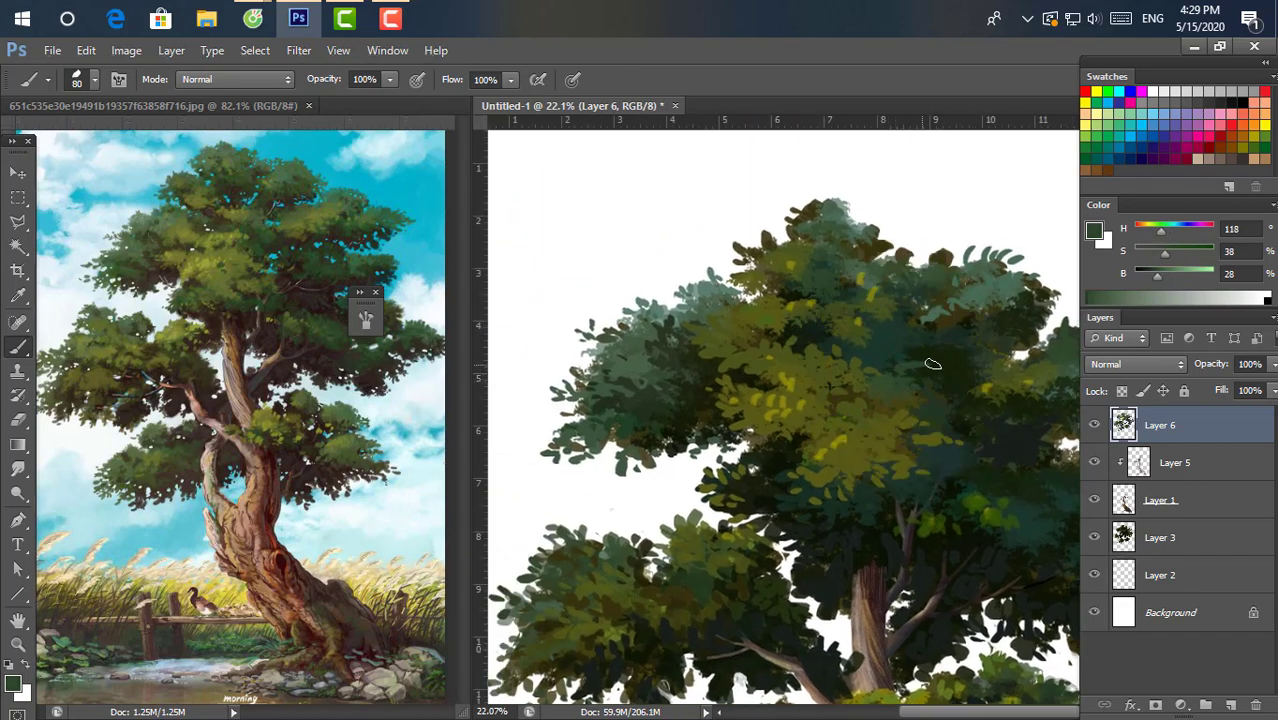
alt+click(932, 362)
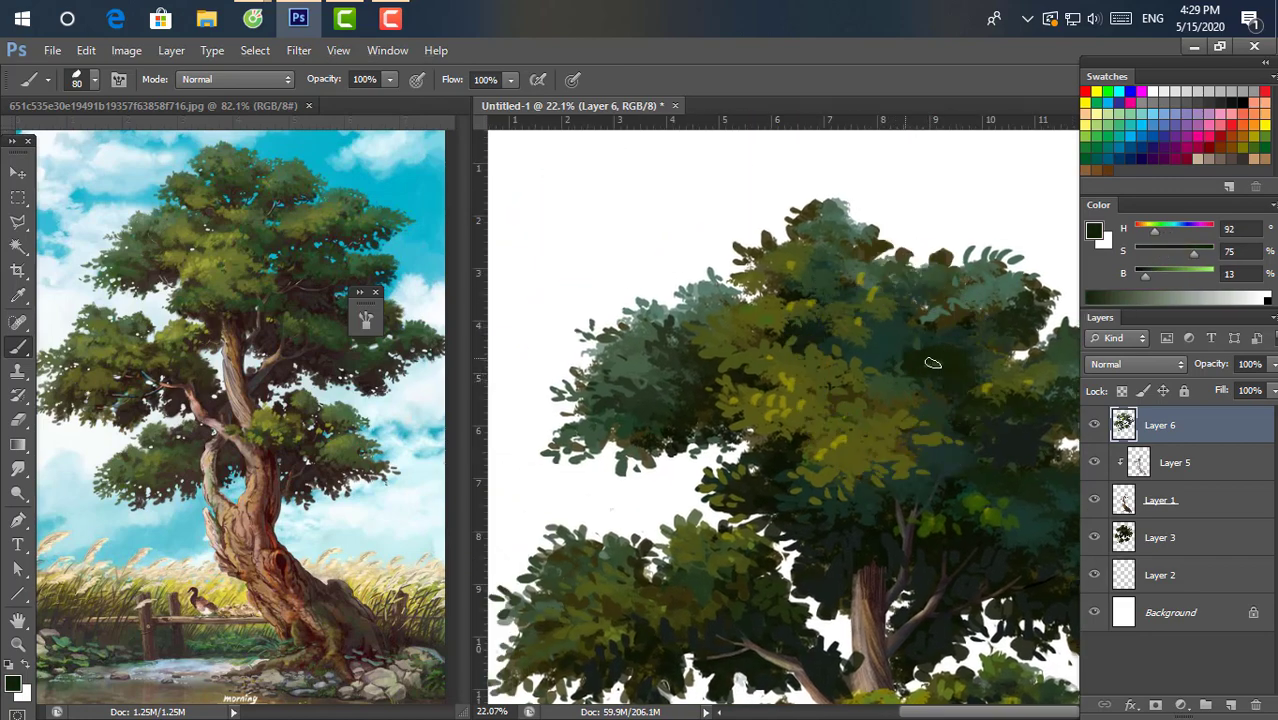
alt+click(894, 306)
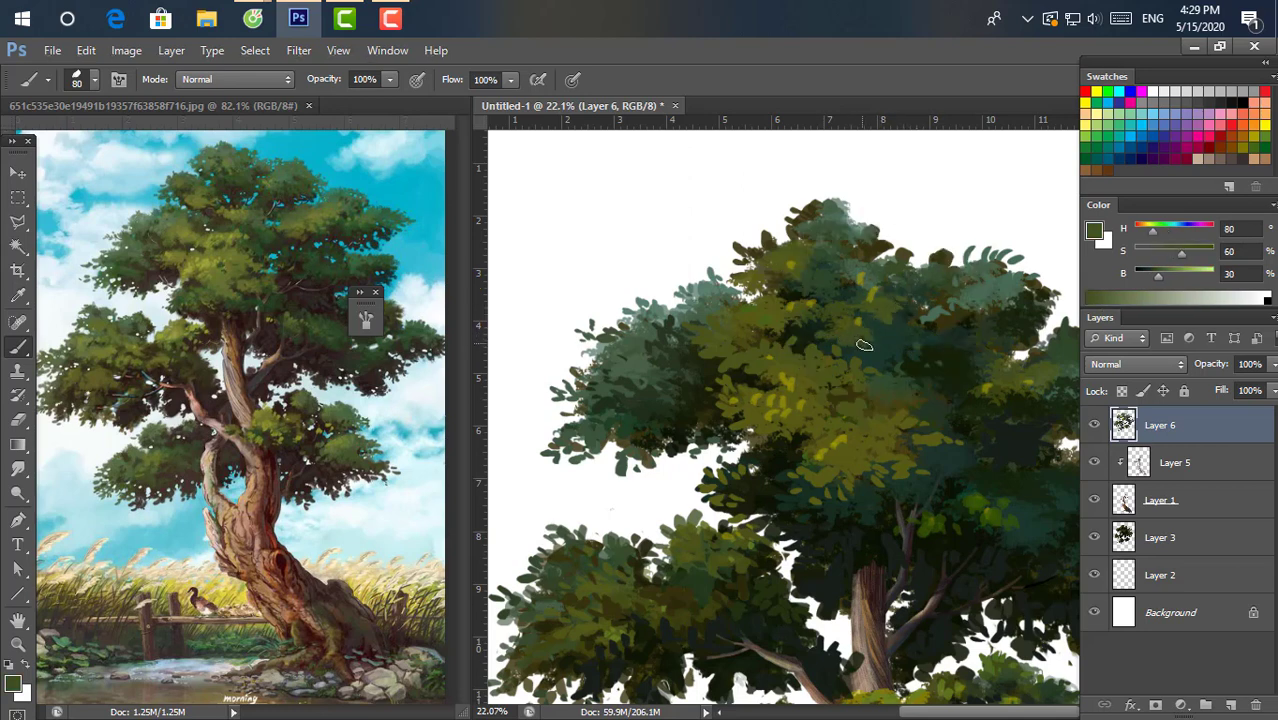
alt+click(807, 289)
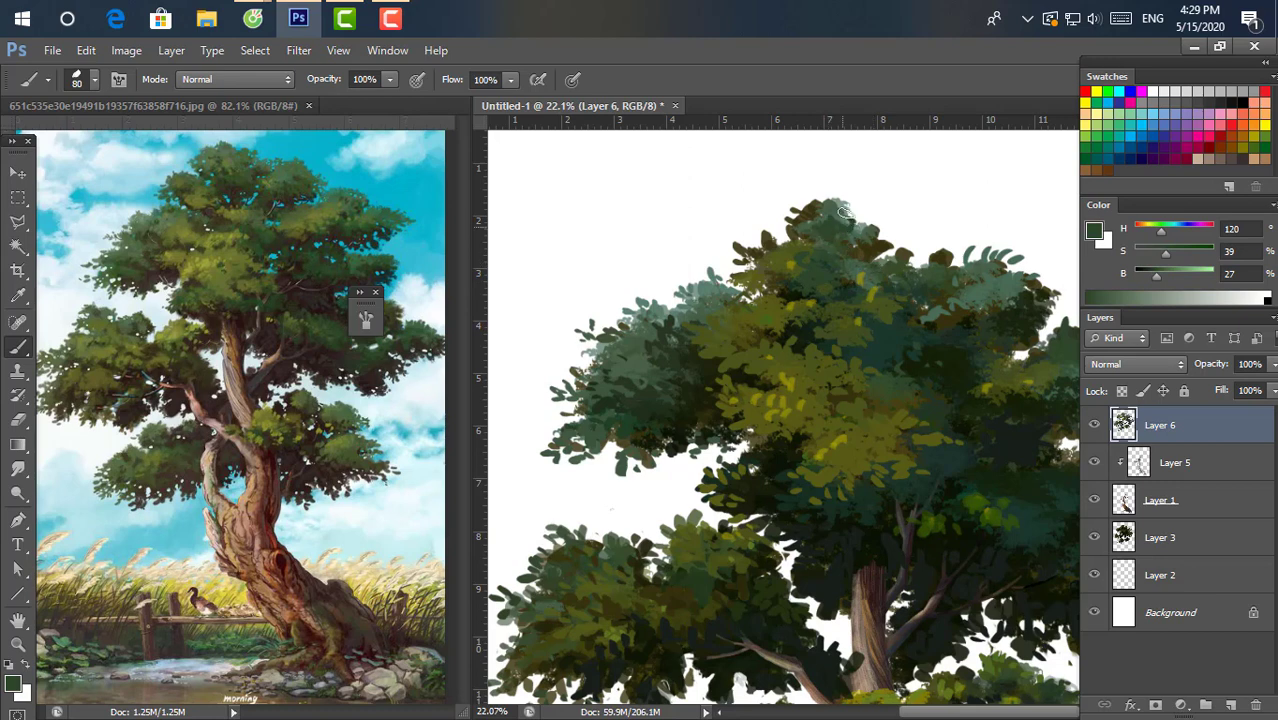
mouse_move(843, 211)
mouse_down()
mouse_move(875, 212)
mouse_move(818, 200)
mouse_up()
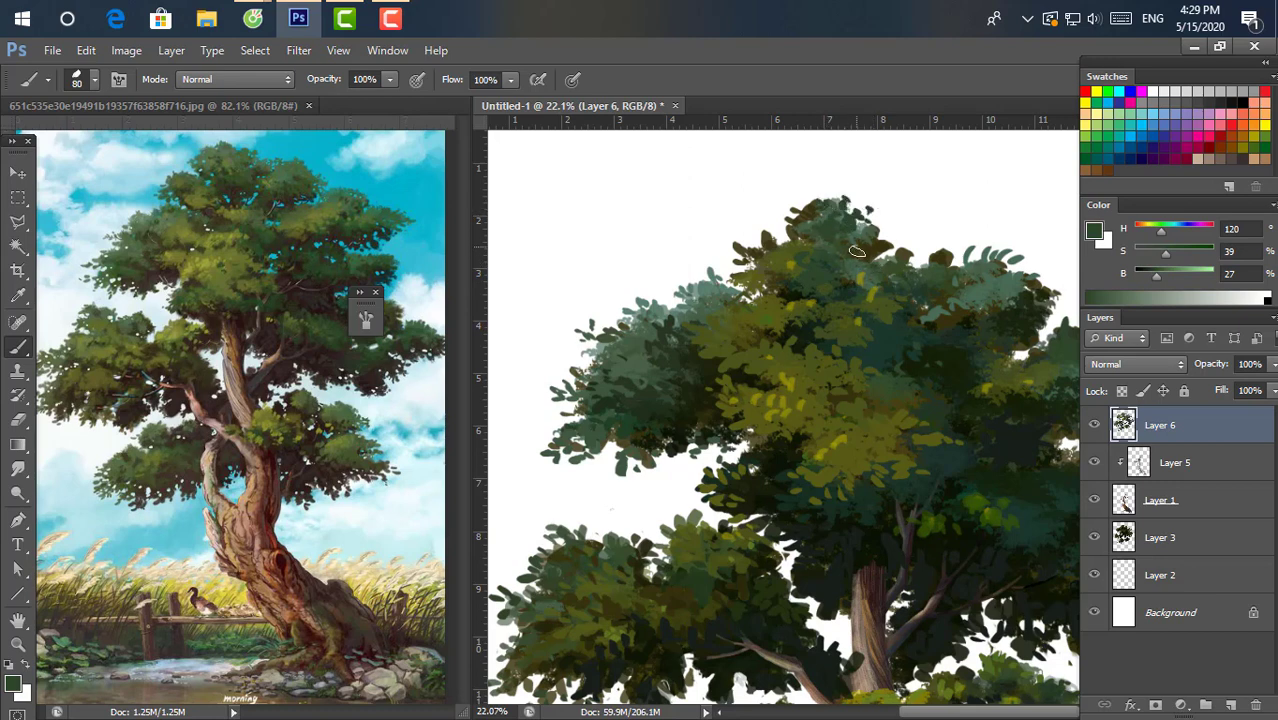
drag(857, 251, 892, 236)
Add lighter teal leaves on the crown's right side, then dab dark-green leaves onto the teal foliage.
alt+click(906, 246)
mouse_move(945, 268)
mouse_down()
mouse_move(895, 264)
mouse_move(990, 262)
mouse_up()
alt+click(945, 256)
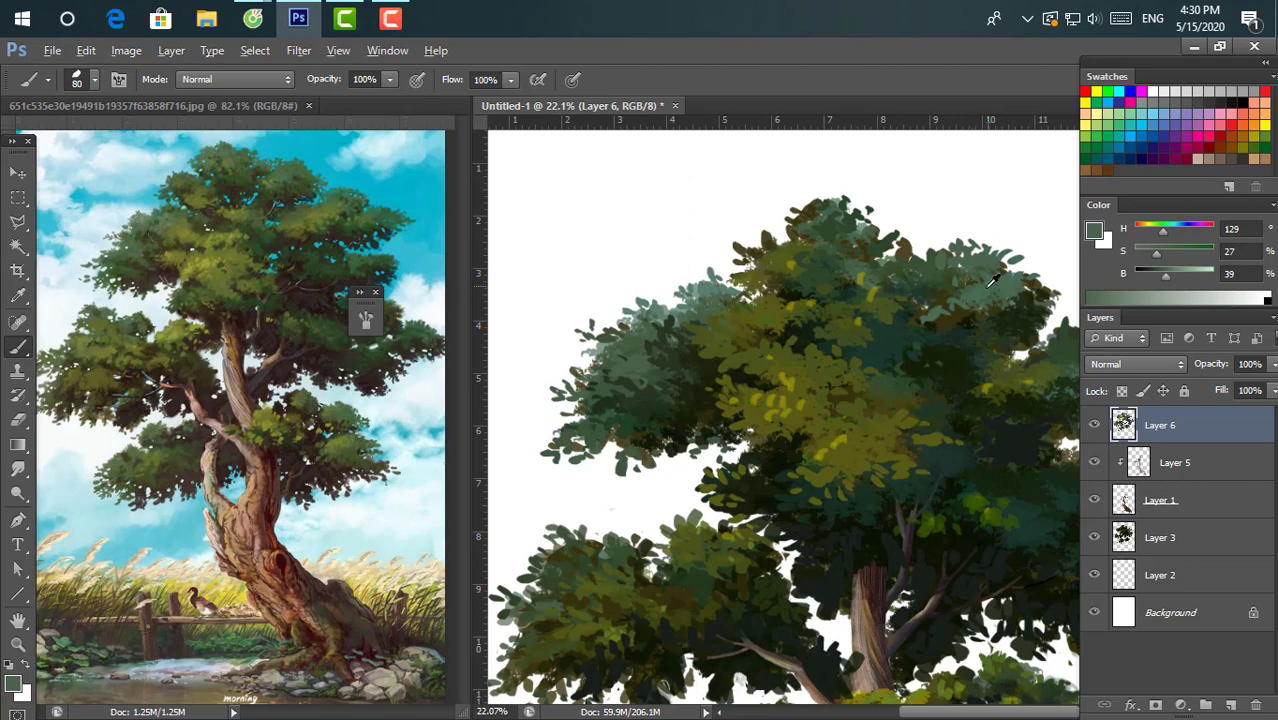
alt+click(990, 284)
alt+click(922, 340)
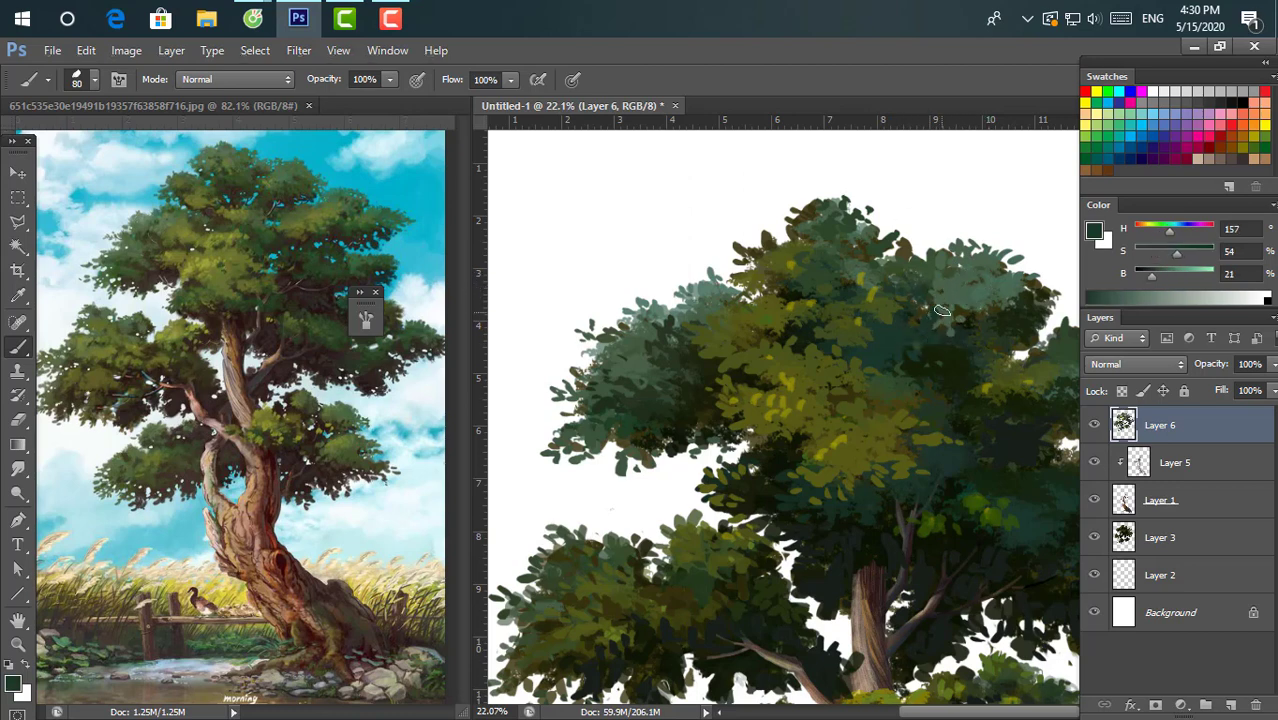
click(1163, 276)
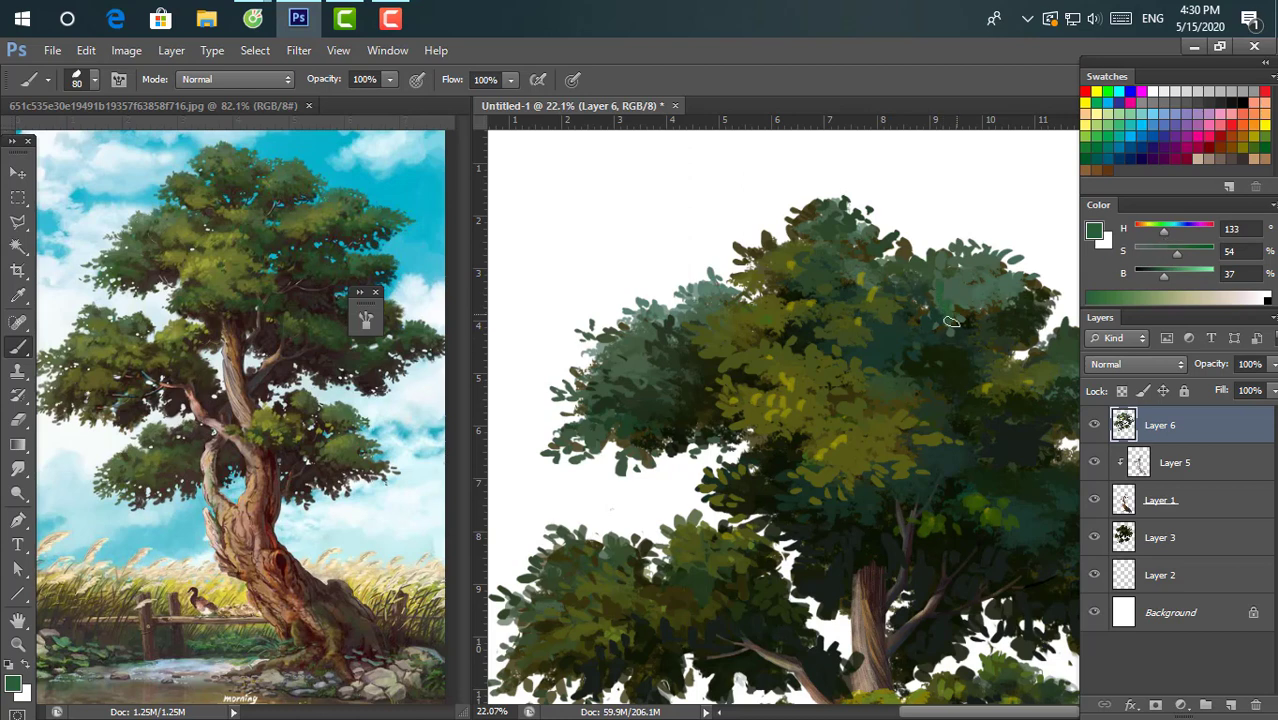
alt+click(922, 305)
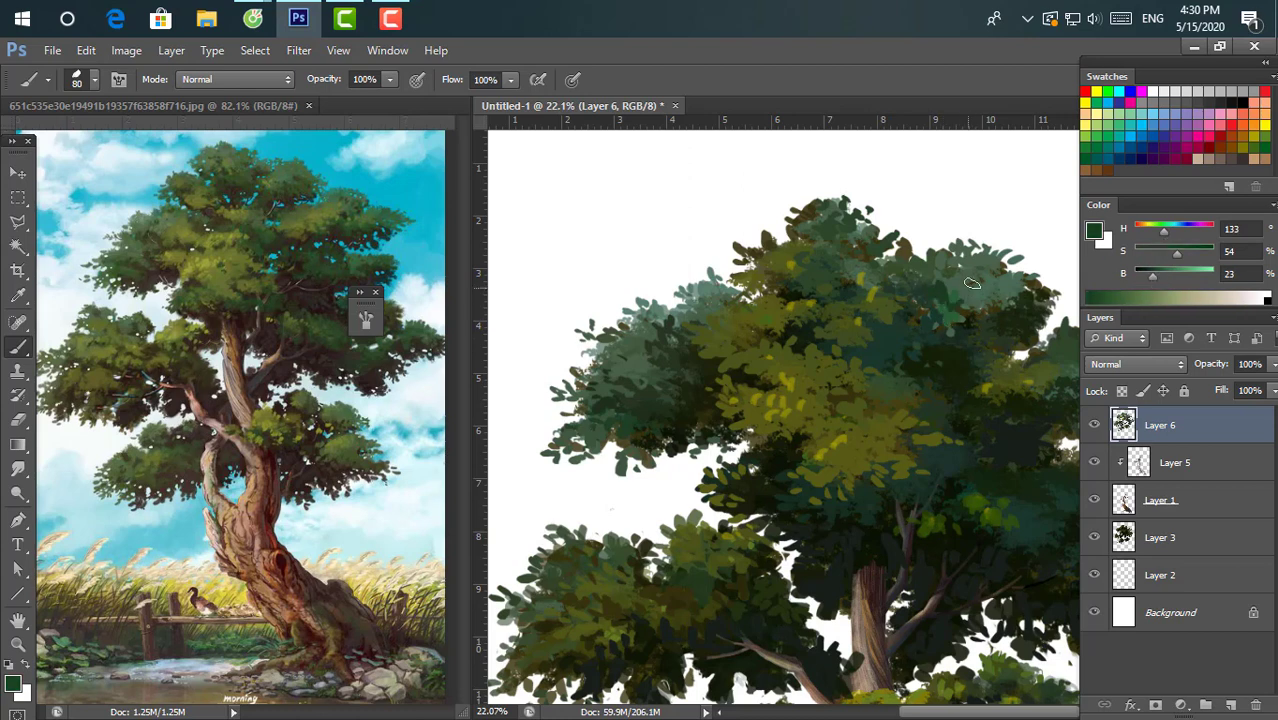
click(950, 322)
alt+click(966, 320)
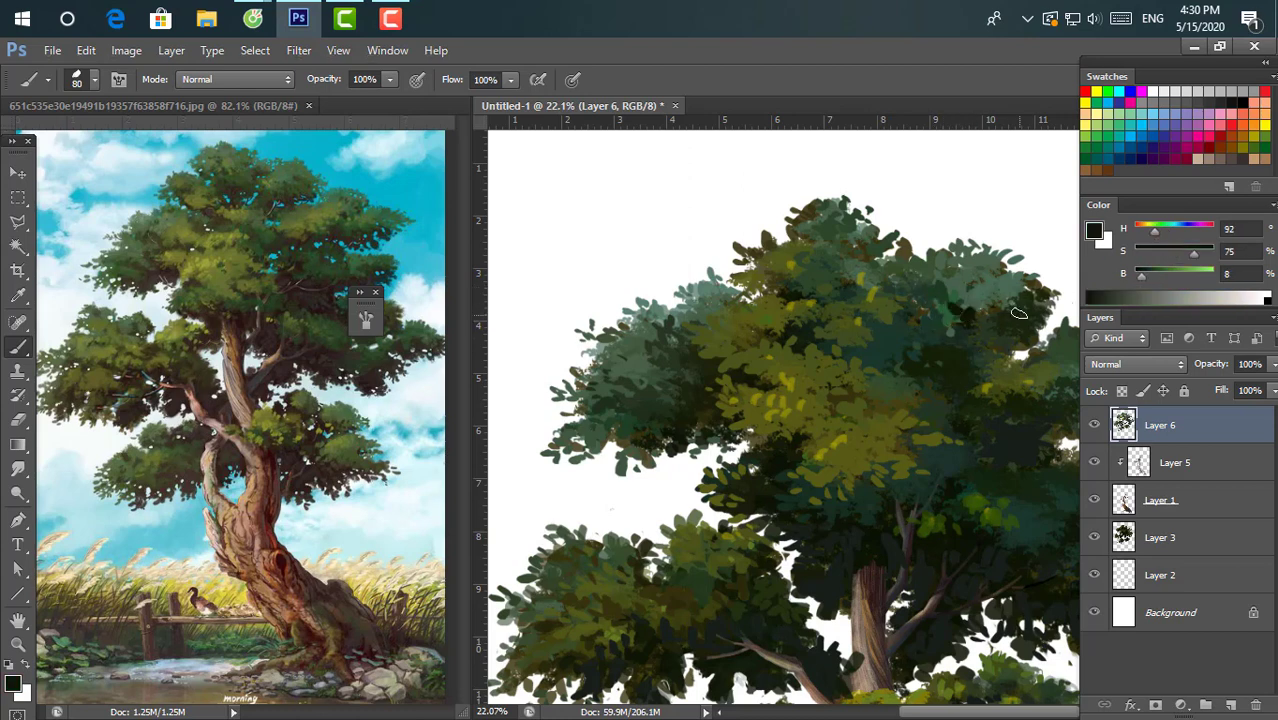
scroll(900, 341, down, 1)
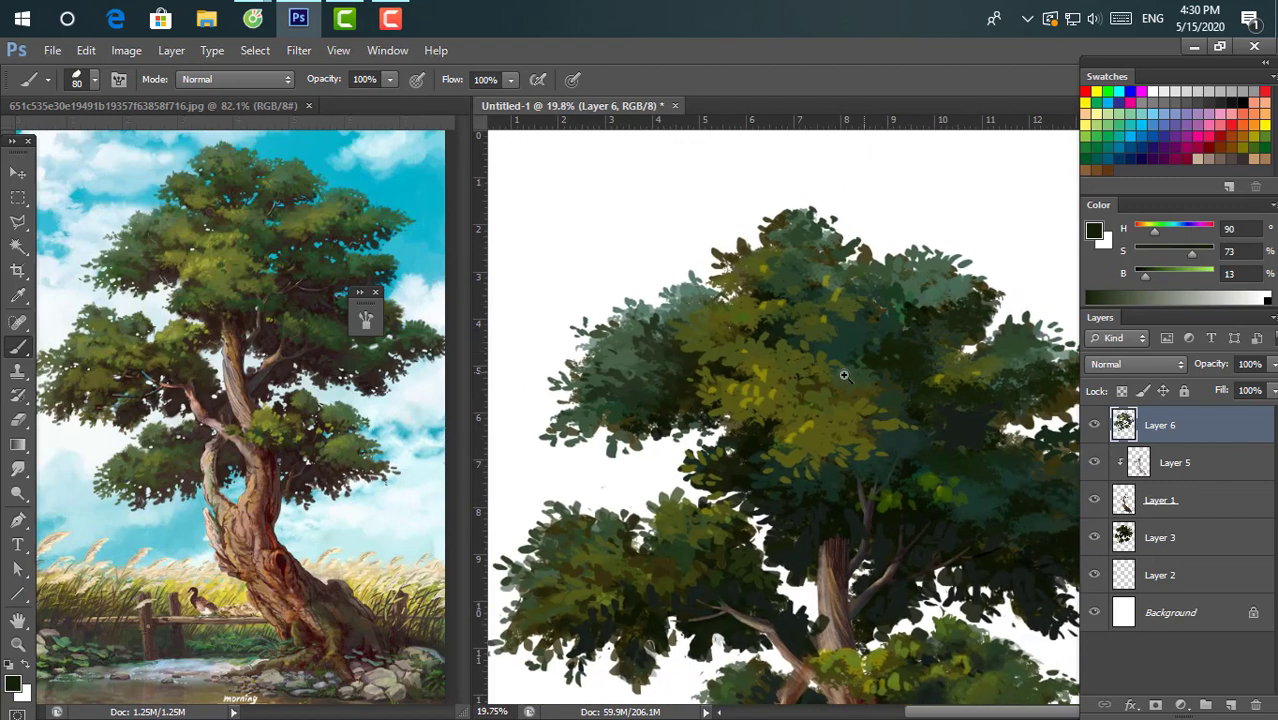
scroll(896, 369, up, 3)
scroll(896, 369, down, 3)
scroll(896, 369, up, 2)
Switch to the Eraser and choose the size-29 brush preset.
key(e)
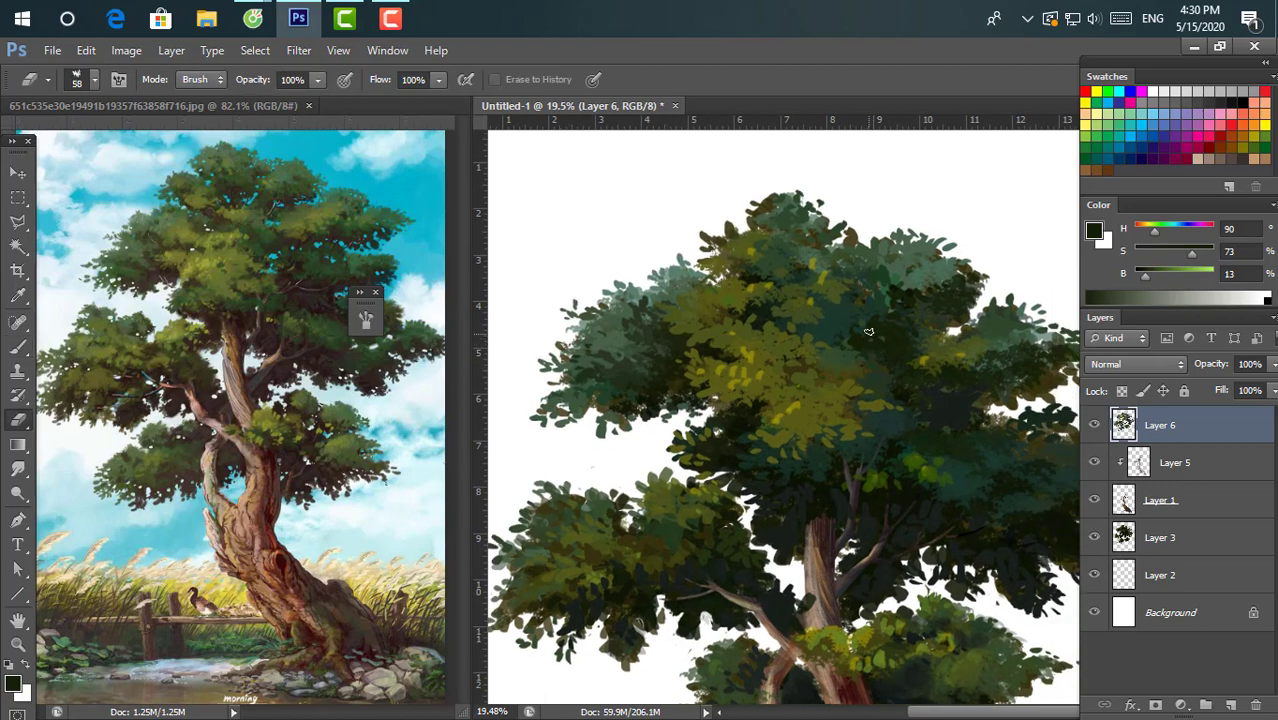
right_click(858, 326)
double_click(1097, 532)
scroll(773, 308, up, 2)
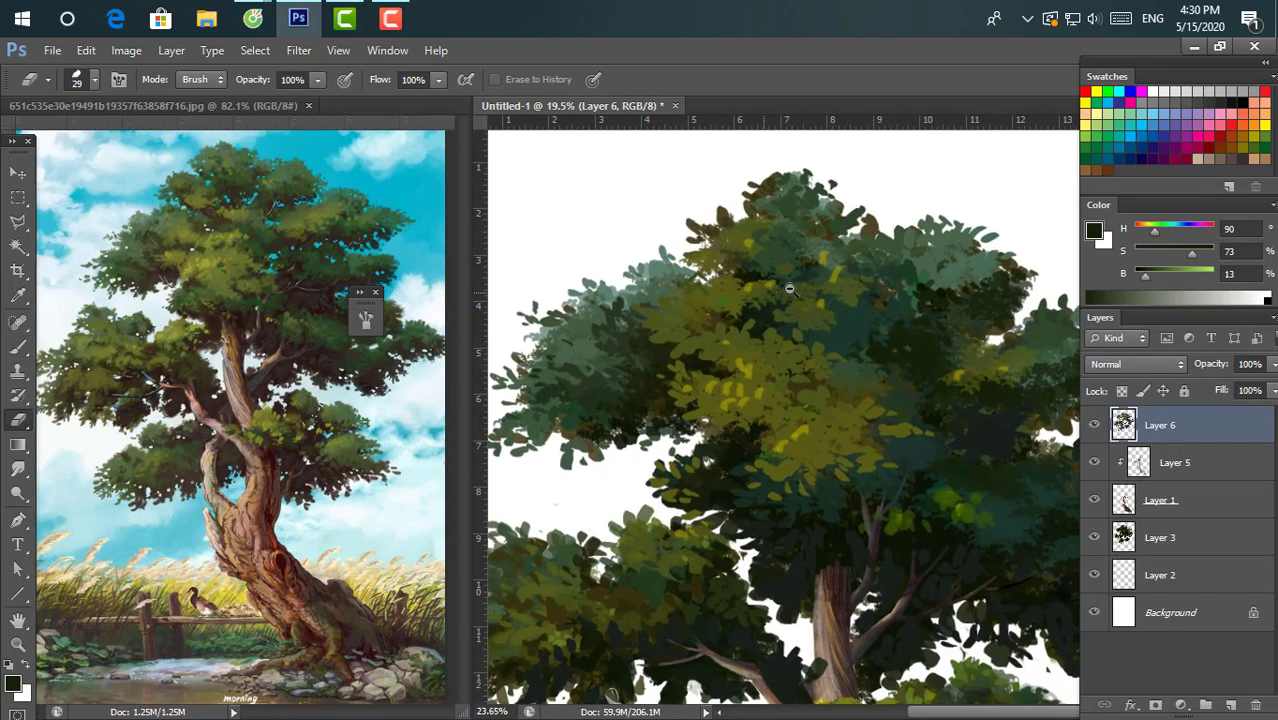
Group Layers 6, 5, 1 and 3 into Group 1 with a white layer mask, ready to paint.
shift+click(1210, 530)
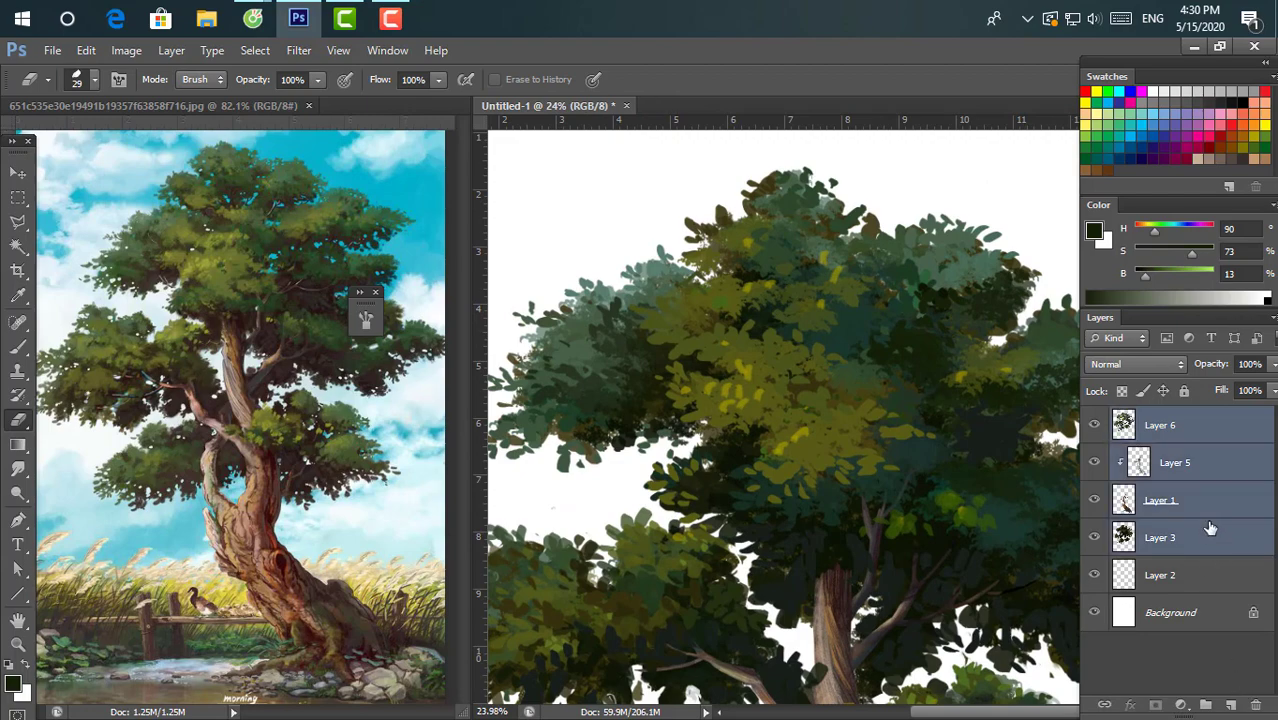
key(ctrl+g)
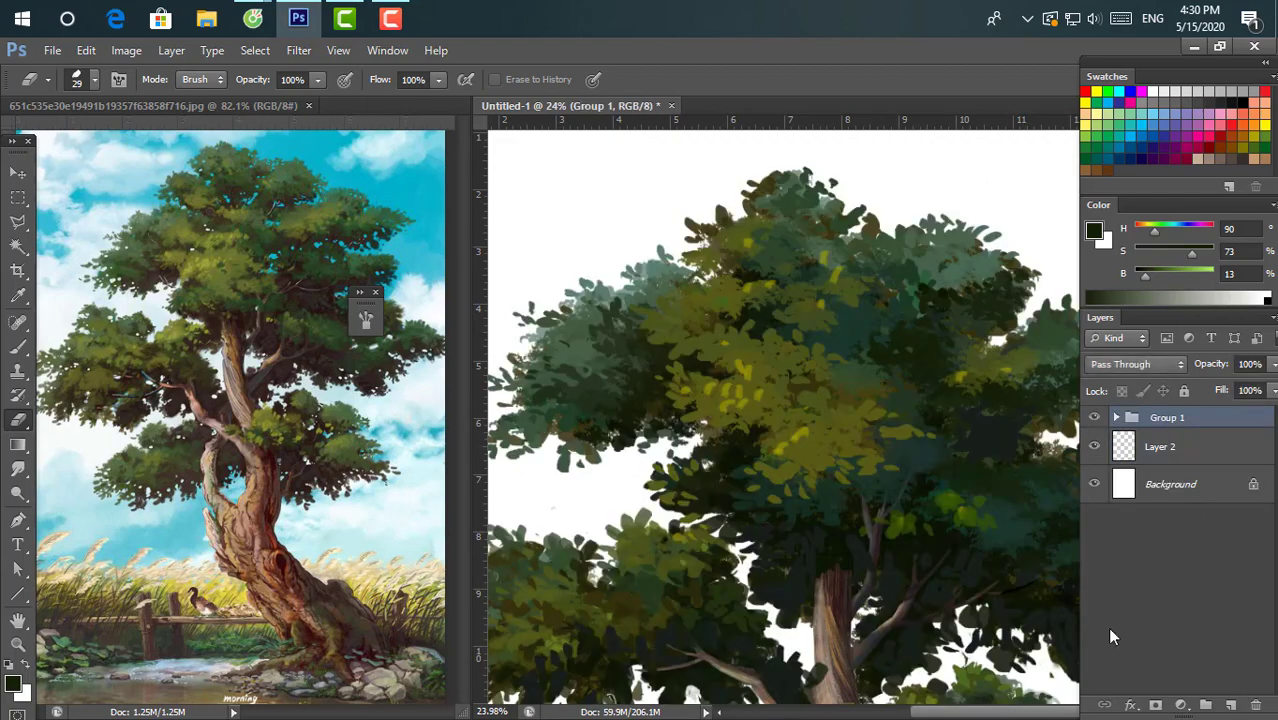
click(1156, 705)
key(b)
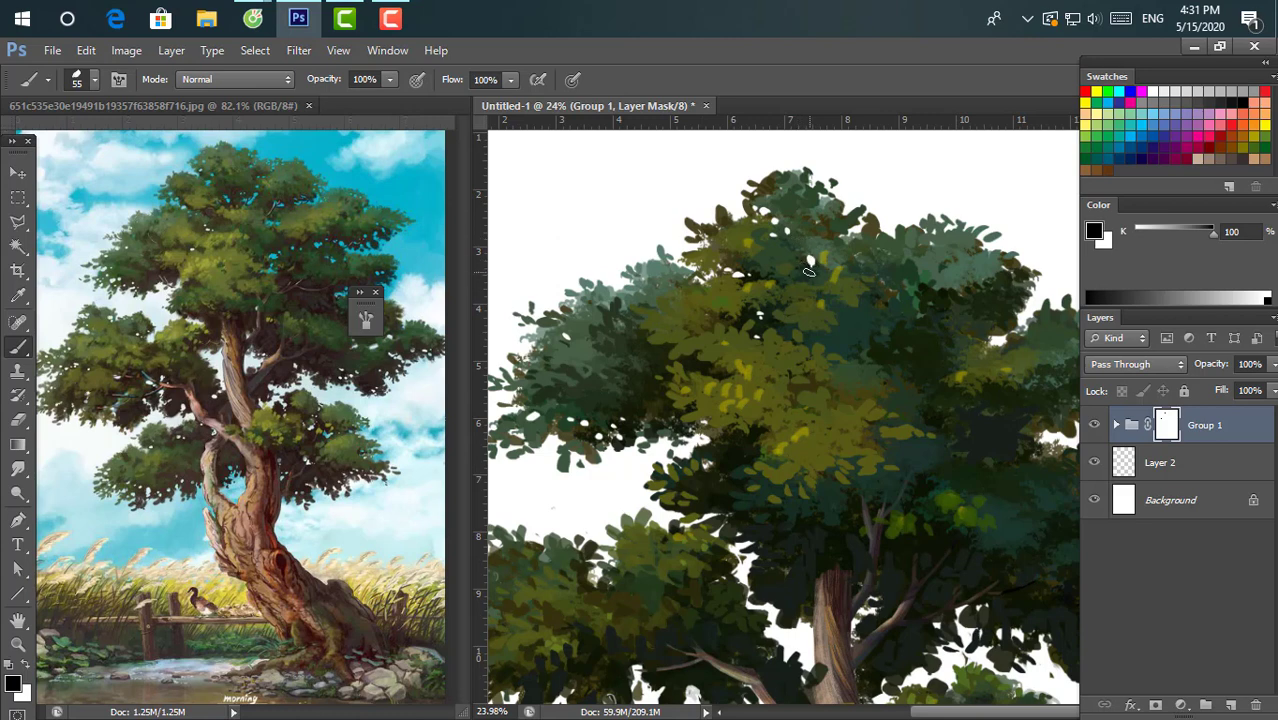
Paint black on Group 1's mask to punch small sky holes in the upper crown.
scroll(862, 300, right, 2)
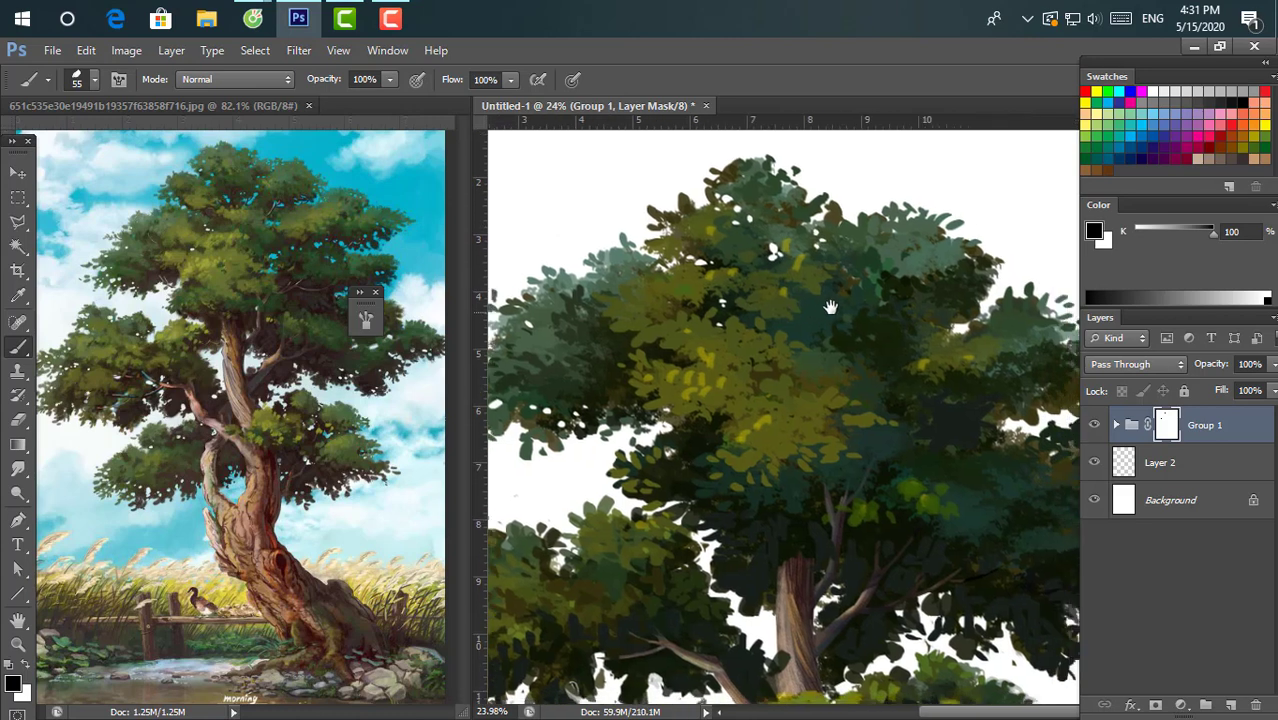
click(880, 305)
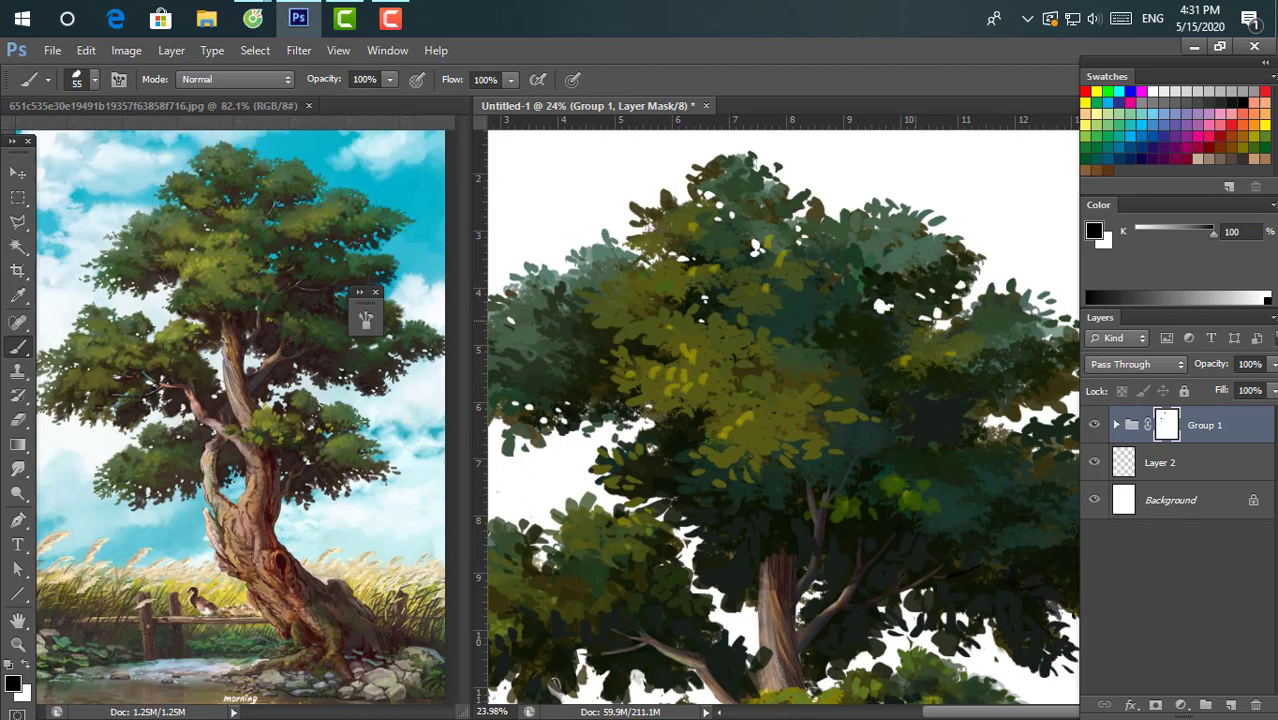
click(903, 329)
scroll(860, 385, down, 2)
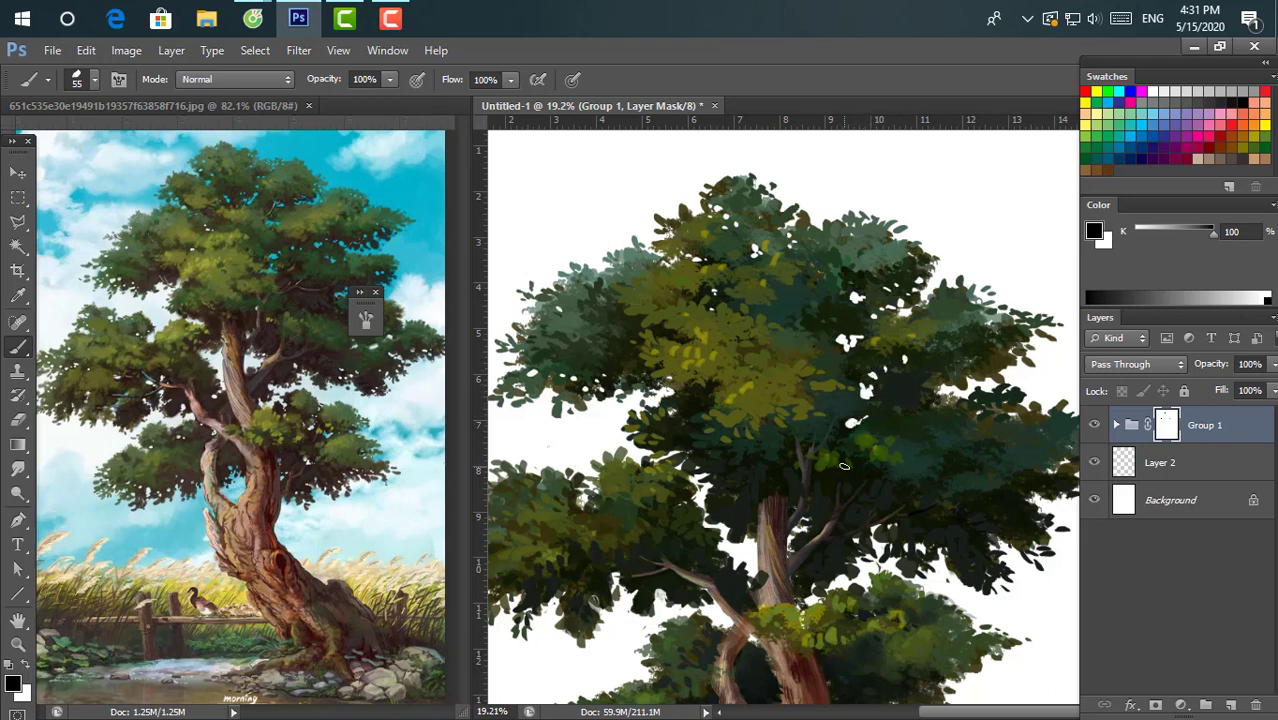
scroll(820, 450, right, 2)
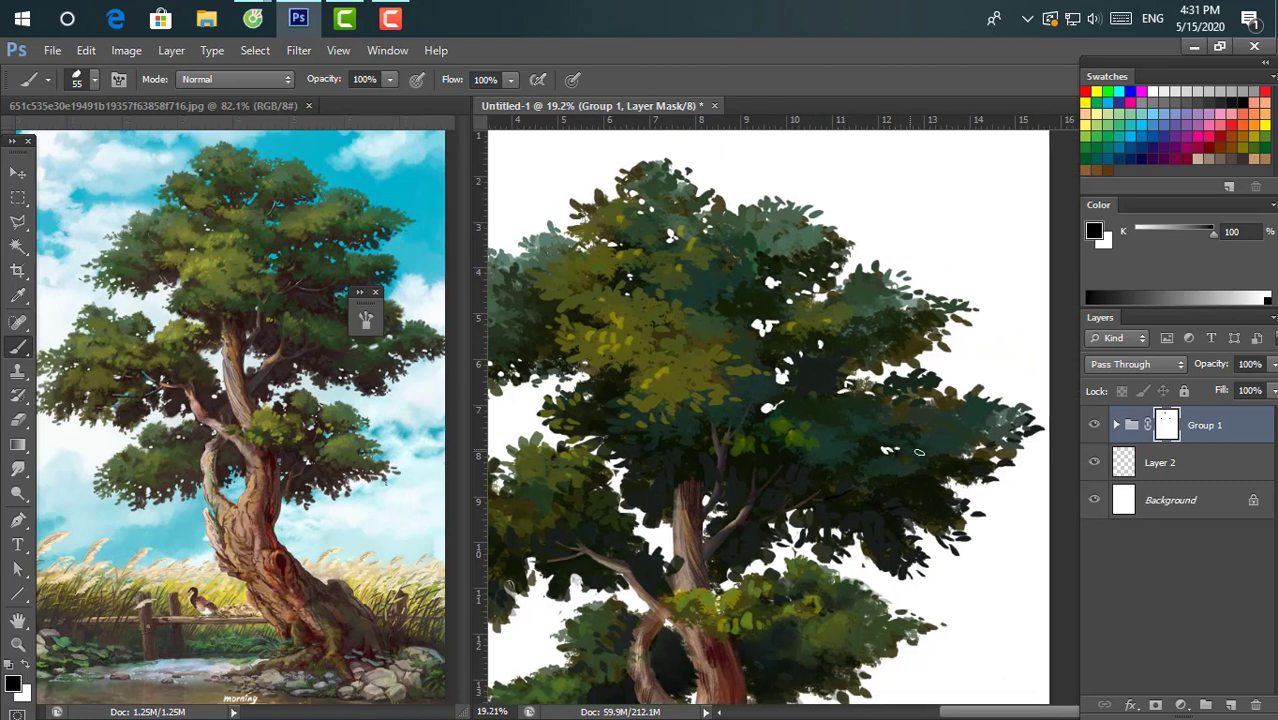
drag(956, 460, 976, 448)
Cut more small gaps in the right-side foliage and near the lower branch.
scroll(815, 525, down, 2)
scroll(815, 525, left, 1)
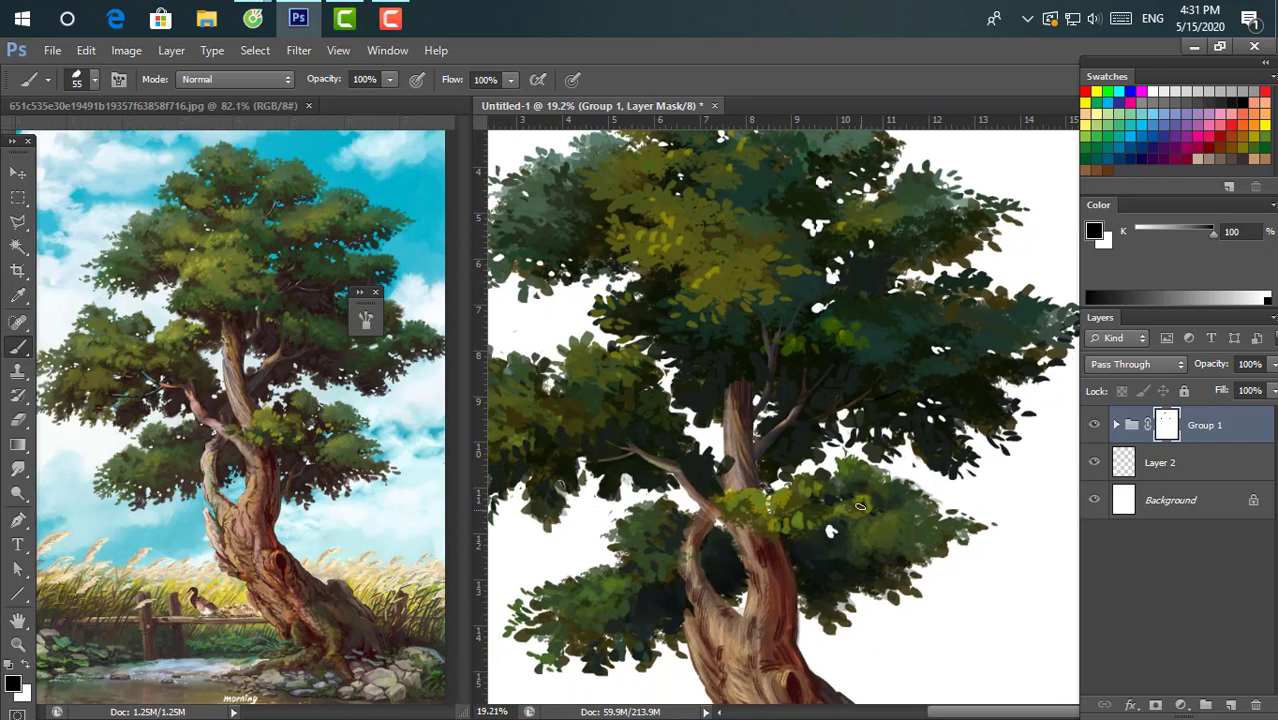
drag(883, 510, 896, 506)
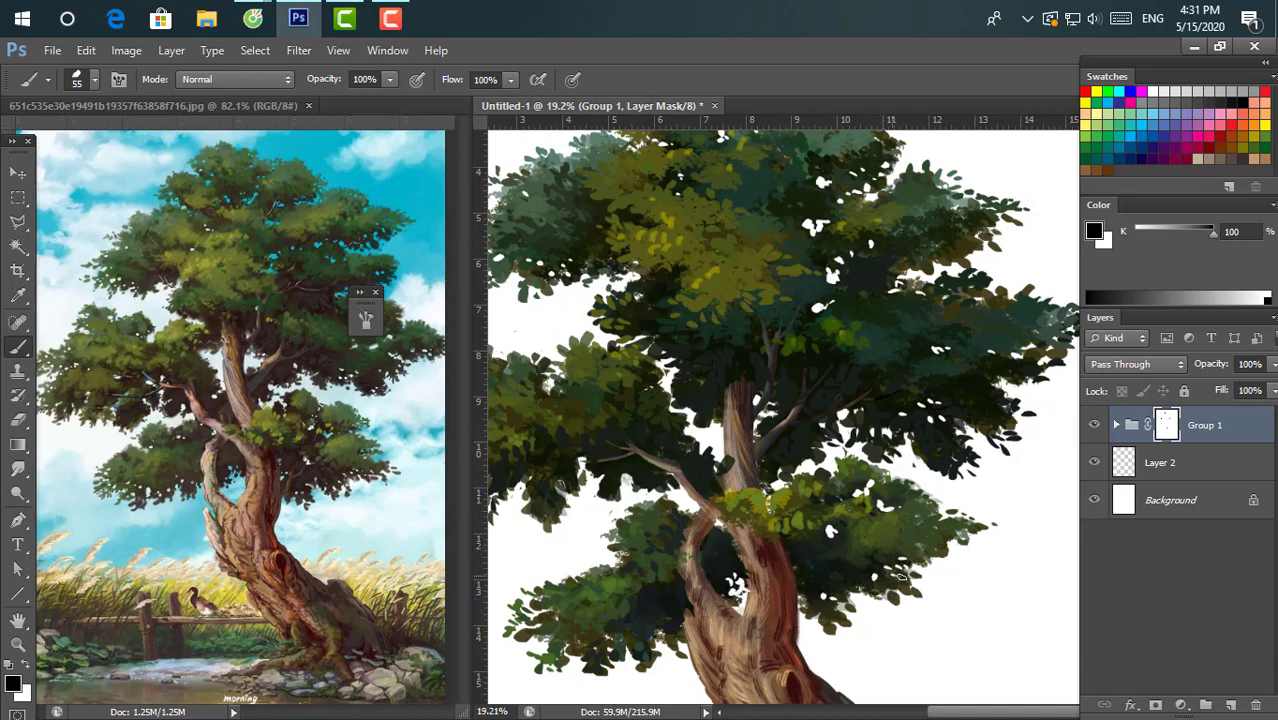
scroll(738, 575, down, 1)
scroll(750, 505, left, 1)
click(717, 487)
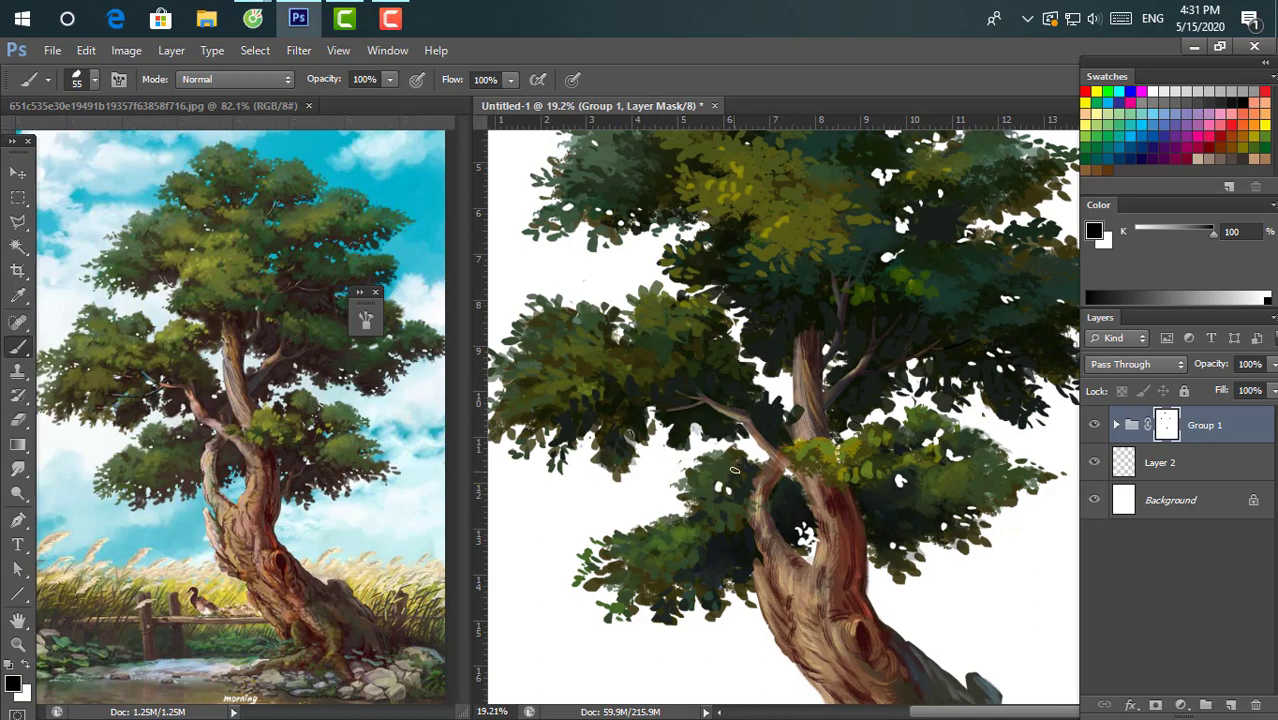
drag(702, 510, 692, 558)
scroll(648, 573, left, 2)
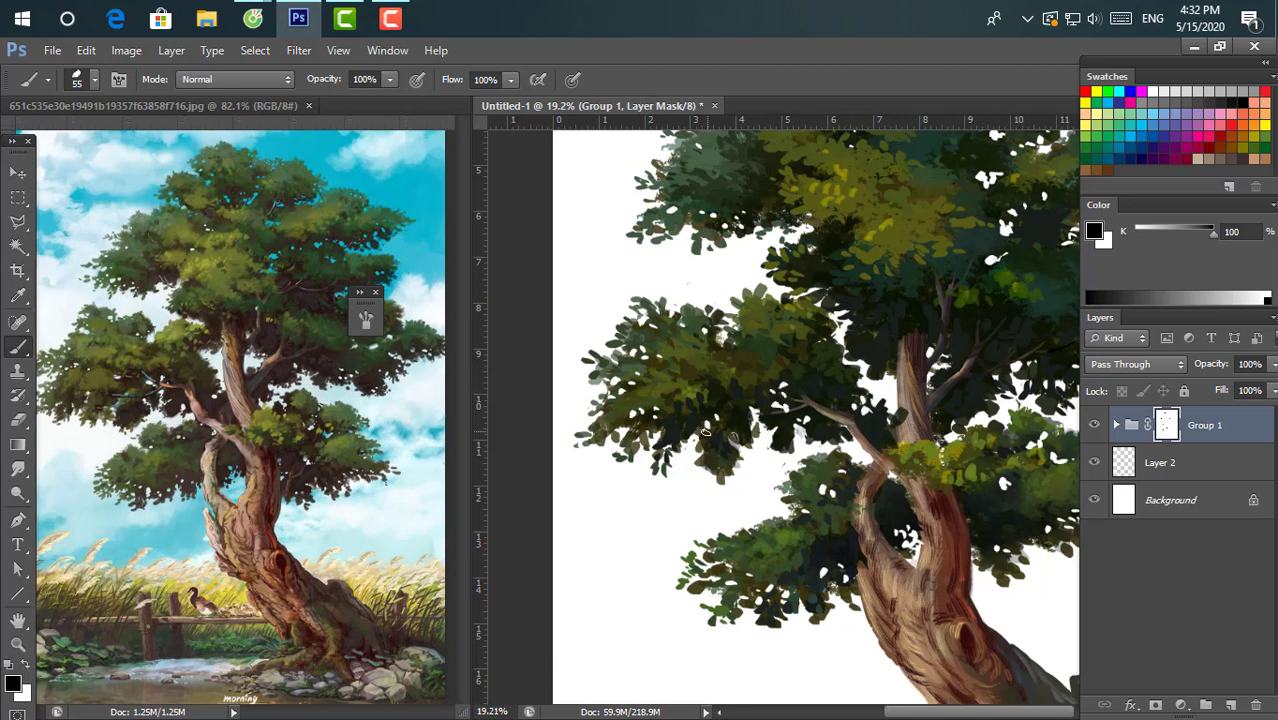
scroll(779, 388, down, 2)
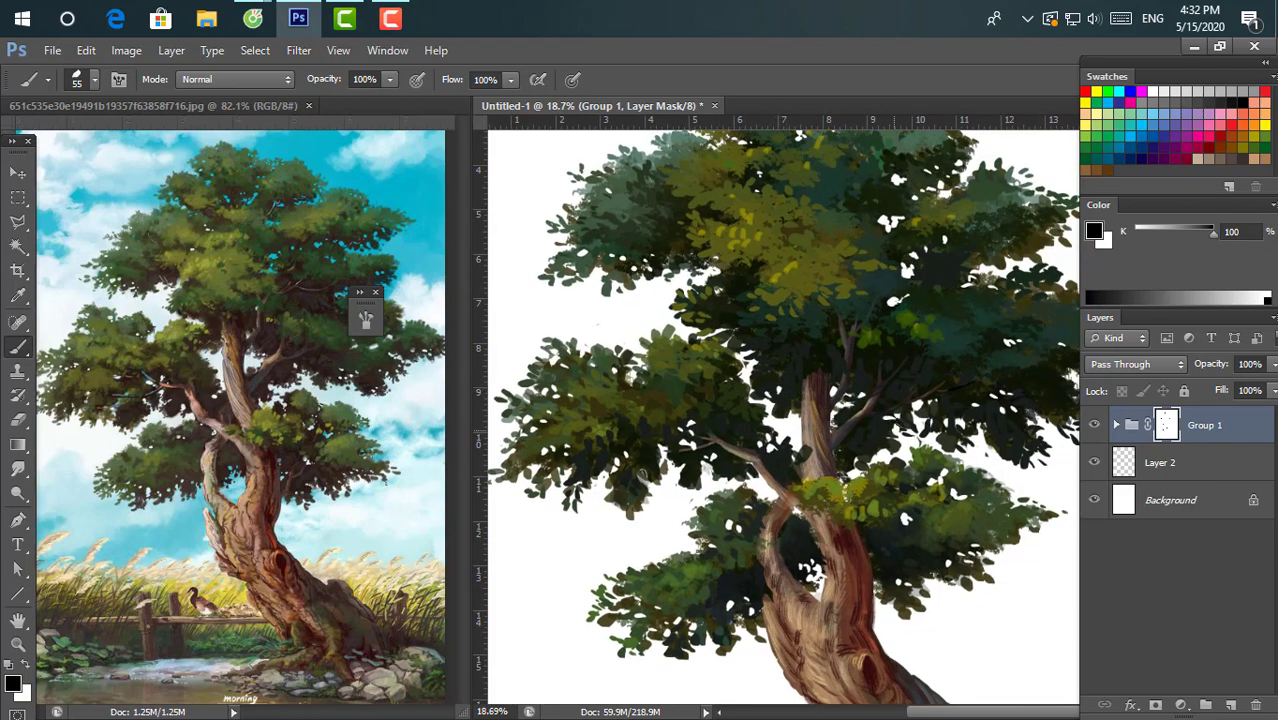
scroll(841, 343, down, 2)
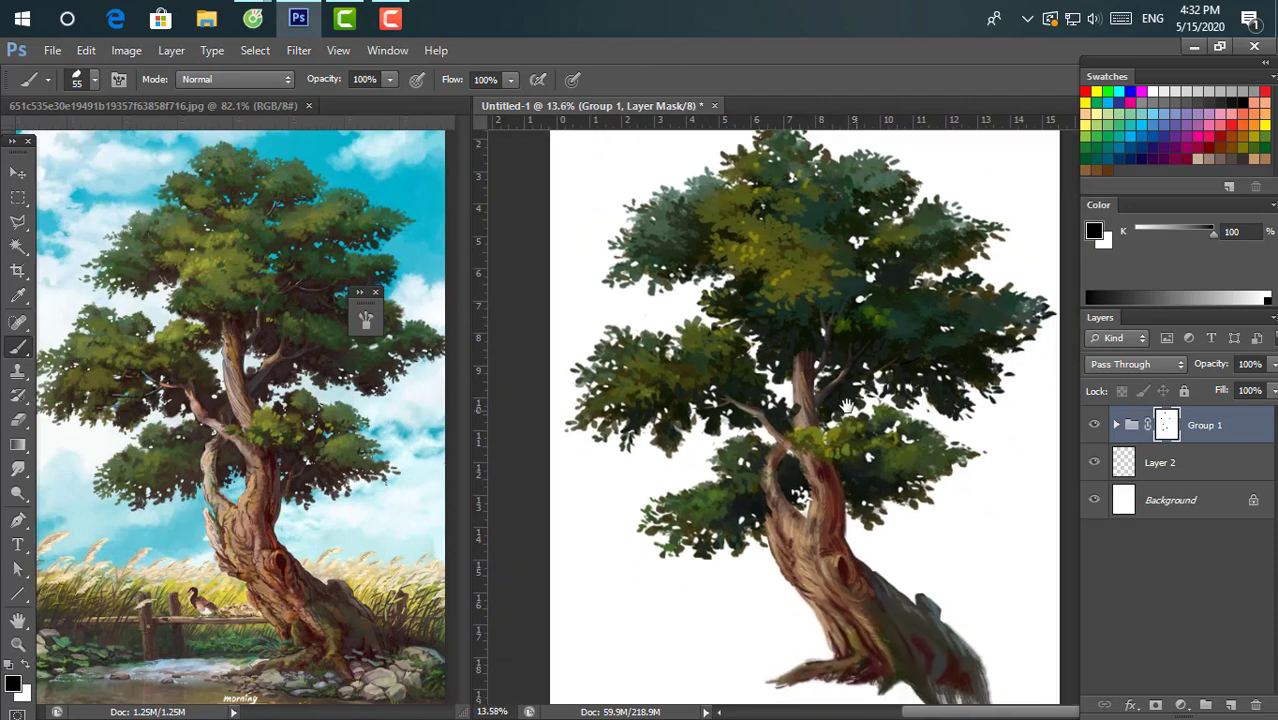
scroll(835, 360, down, 1)
scroll(818, 385, down, 2)
scroll(818, 385, up, 3)
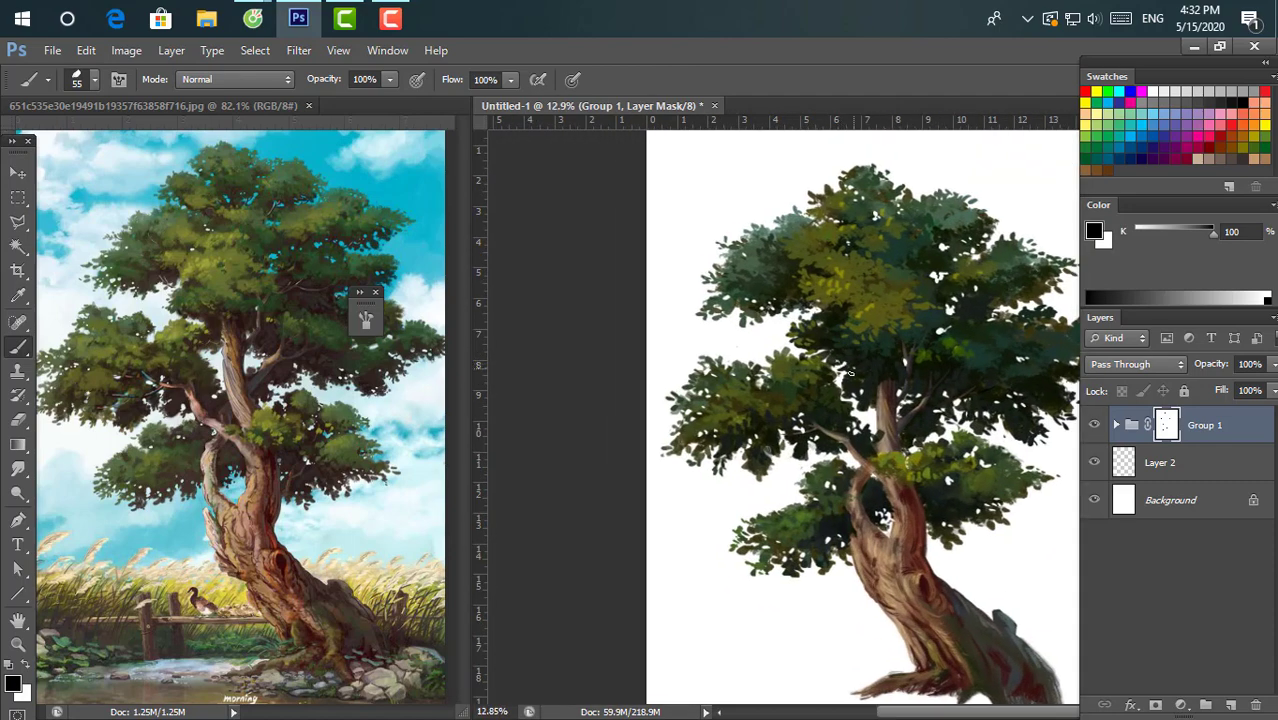
key(v)
scroll(848, 398, down, 3)
scroll(910, 426, up, 2)
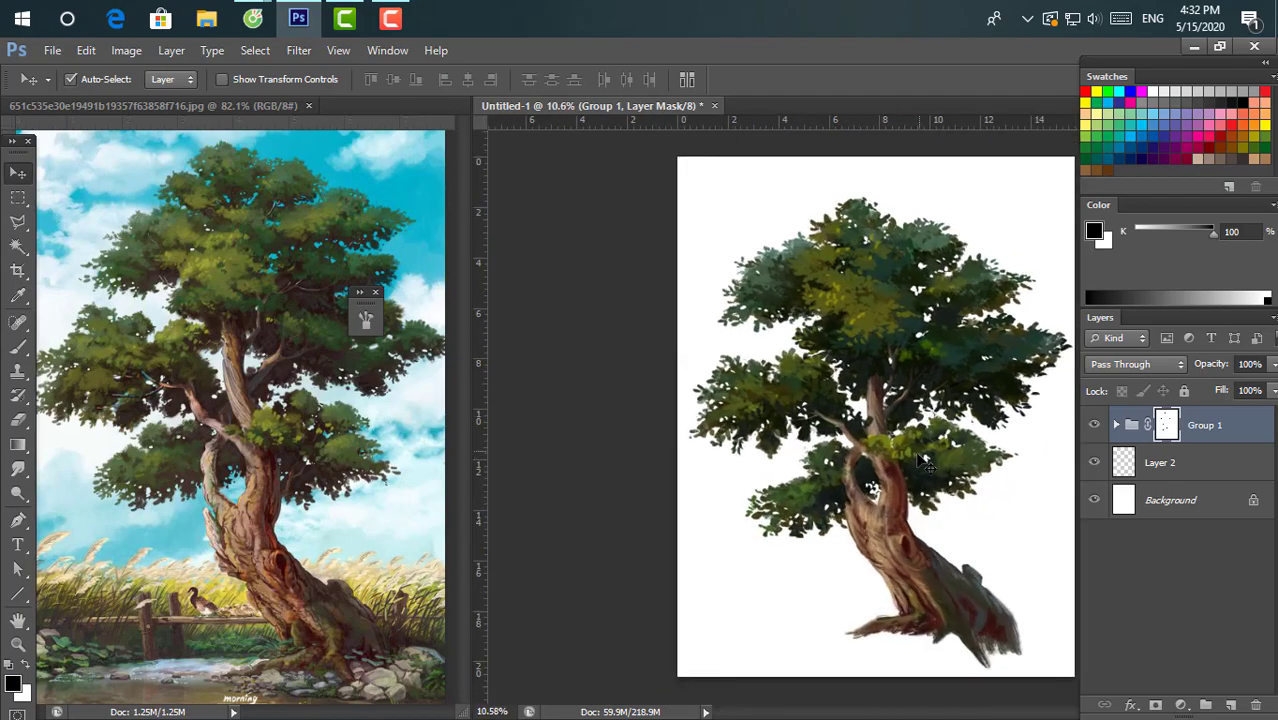